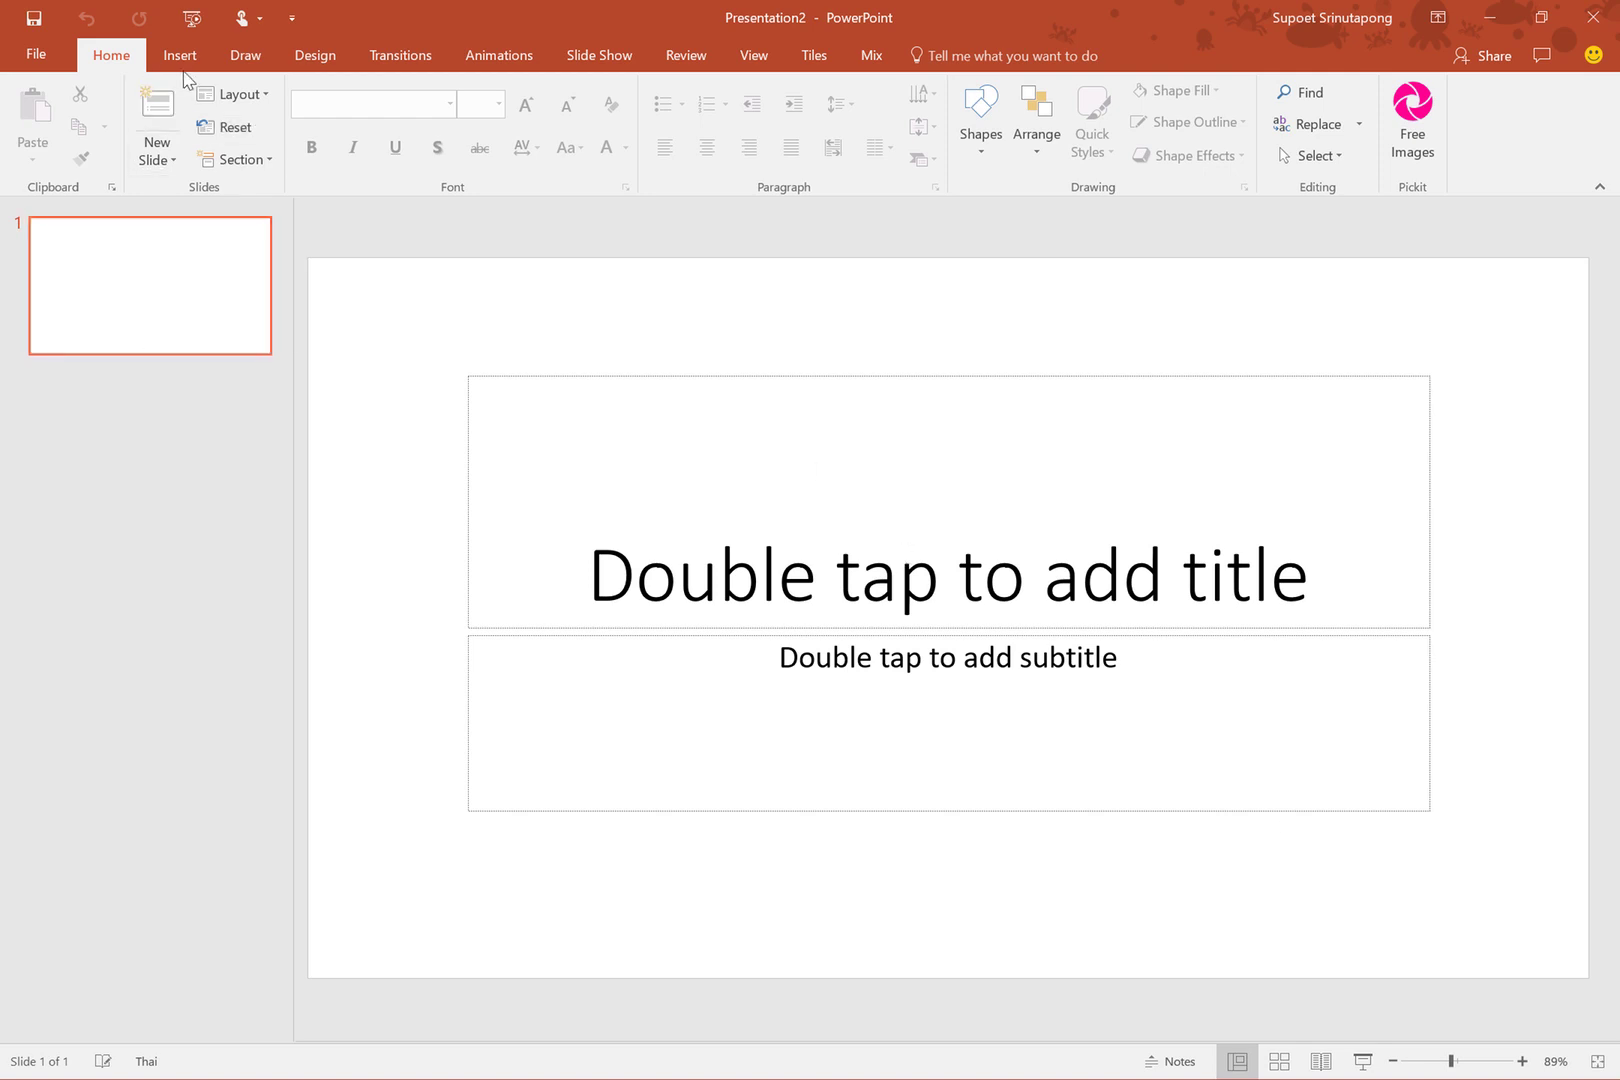
Step: Switch slide 1 to the Blank layout, removing its title and subtitle placeholders
{"action": "left_click", "coordinate": [266, 96]}
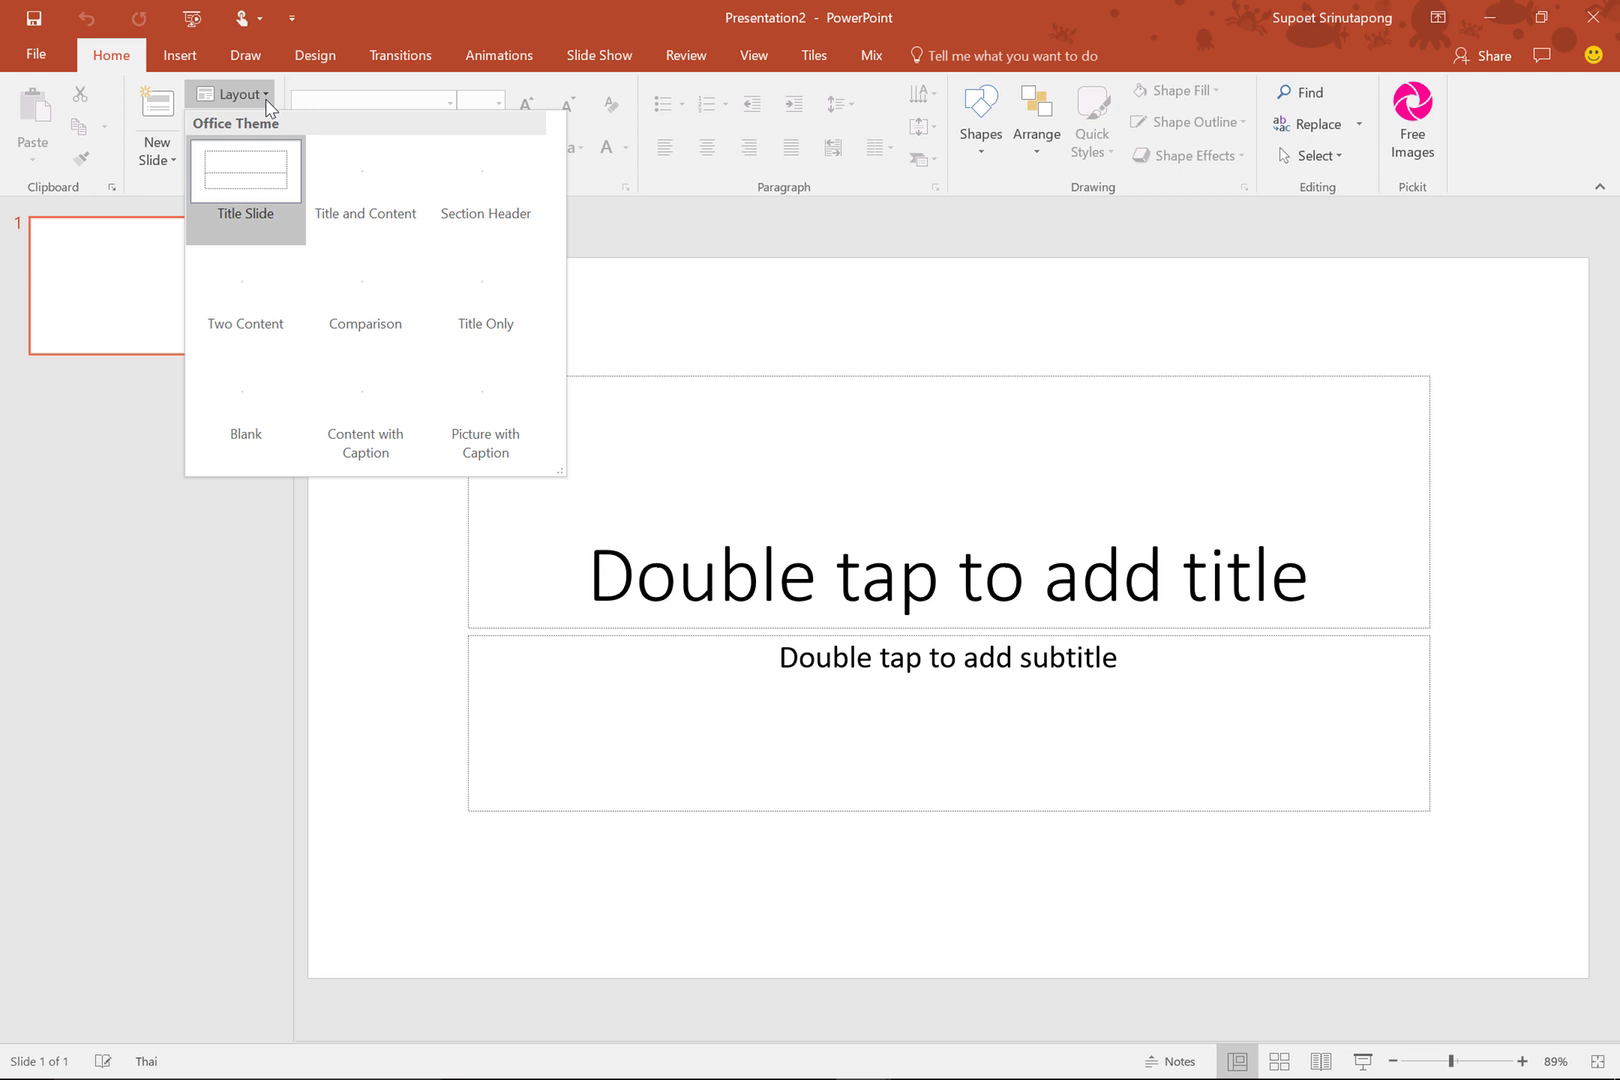
{"action": "left_click", "coordinate": [260, 405]}
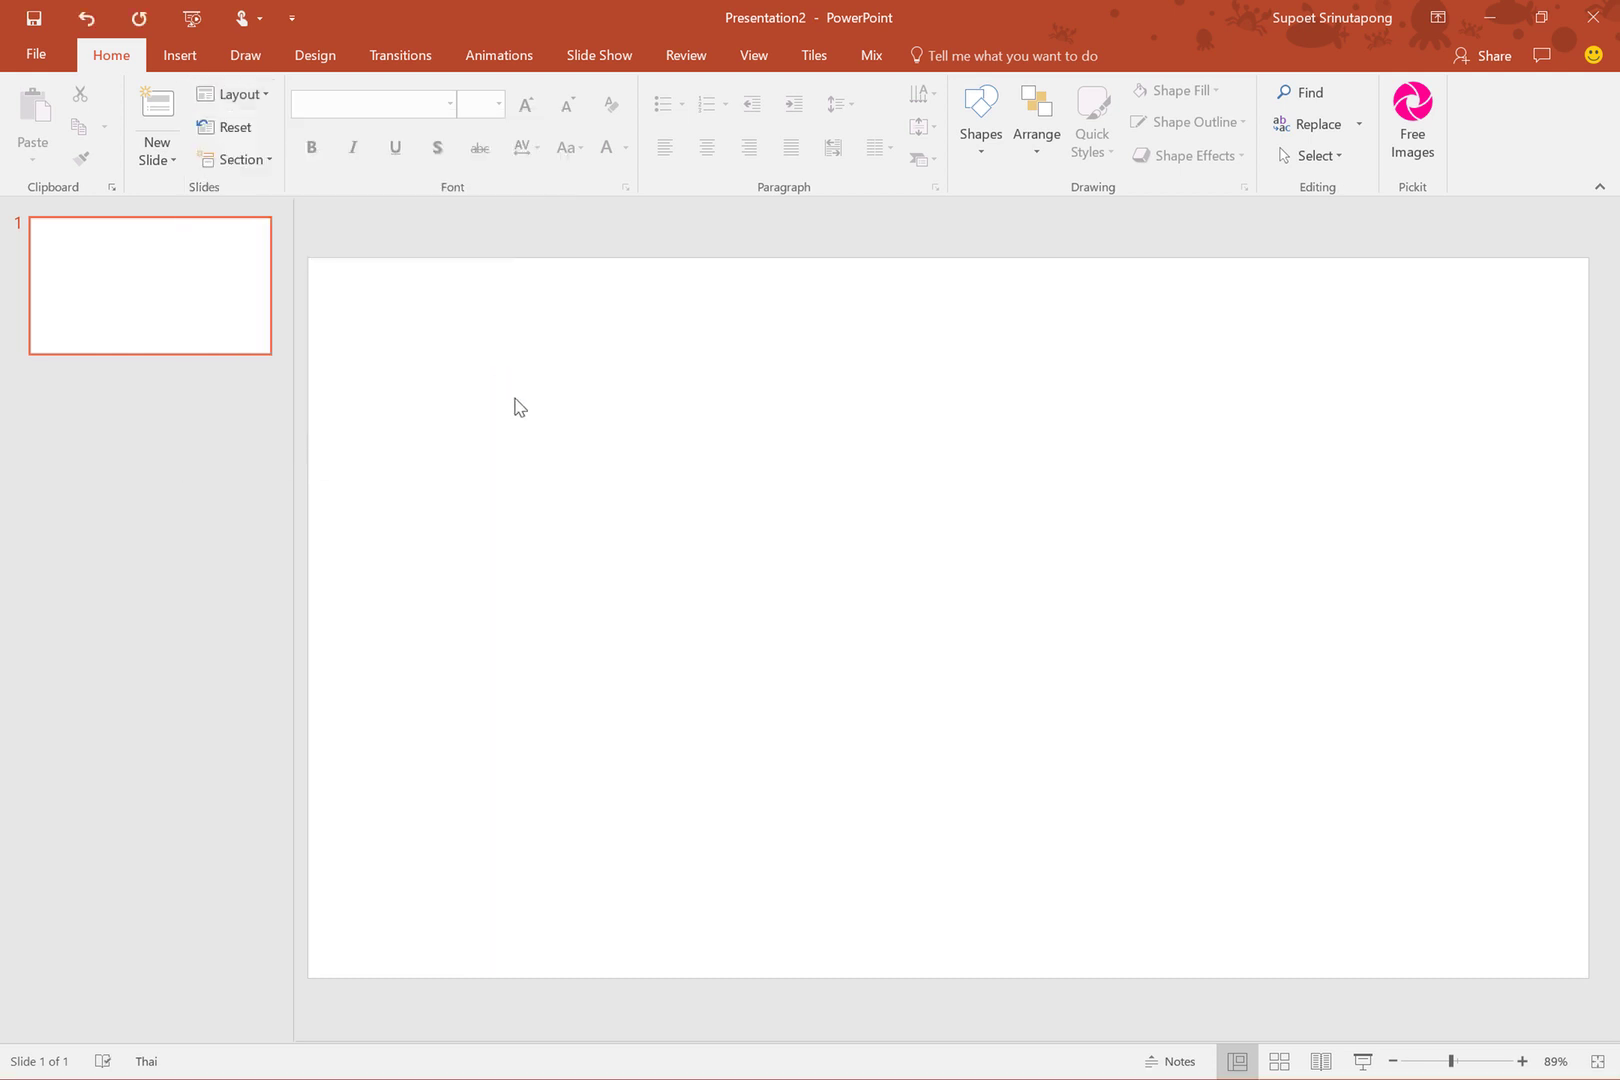
Step: Insert the first Creative Commons result from a Bing 'sunset' image search onto the slide
{"action": "left_click", "coordinate": [188, 66]}
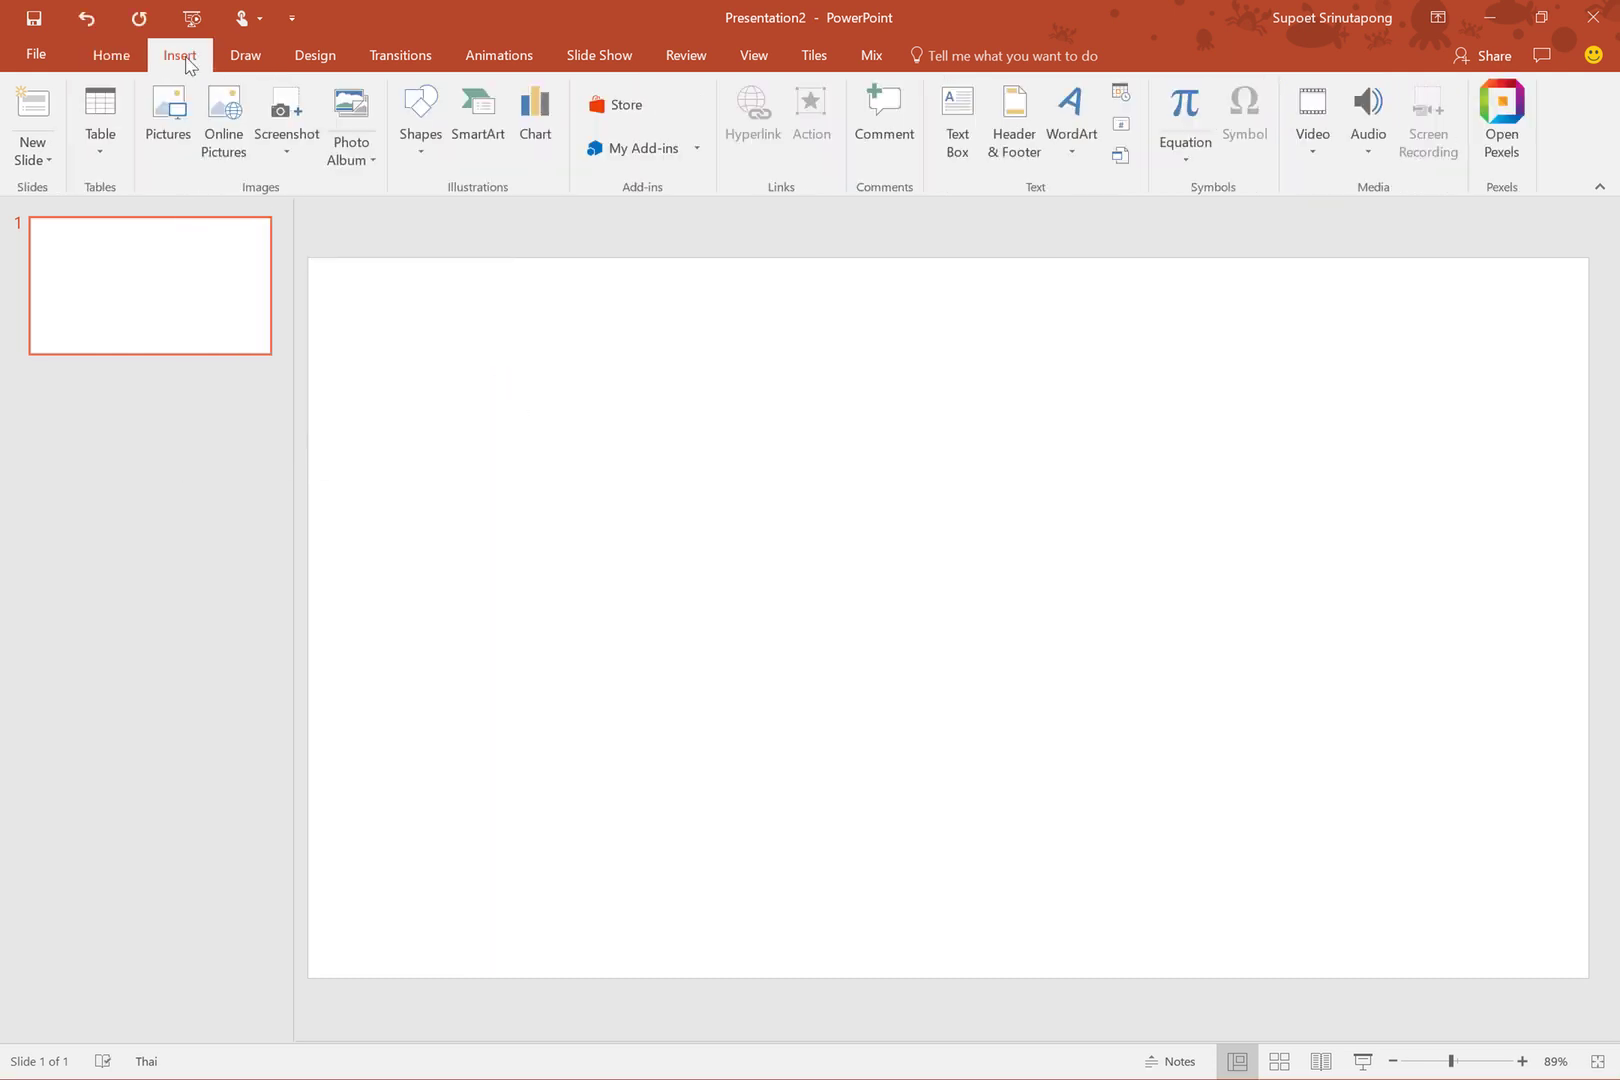
{"action": "left_click", "coordinate": [215, 100]}
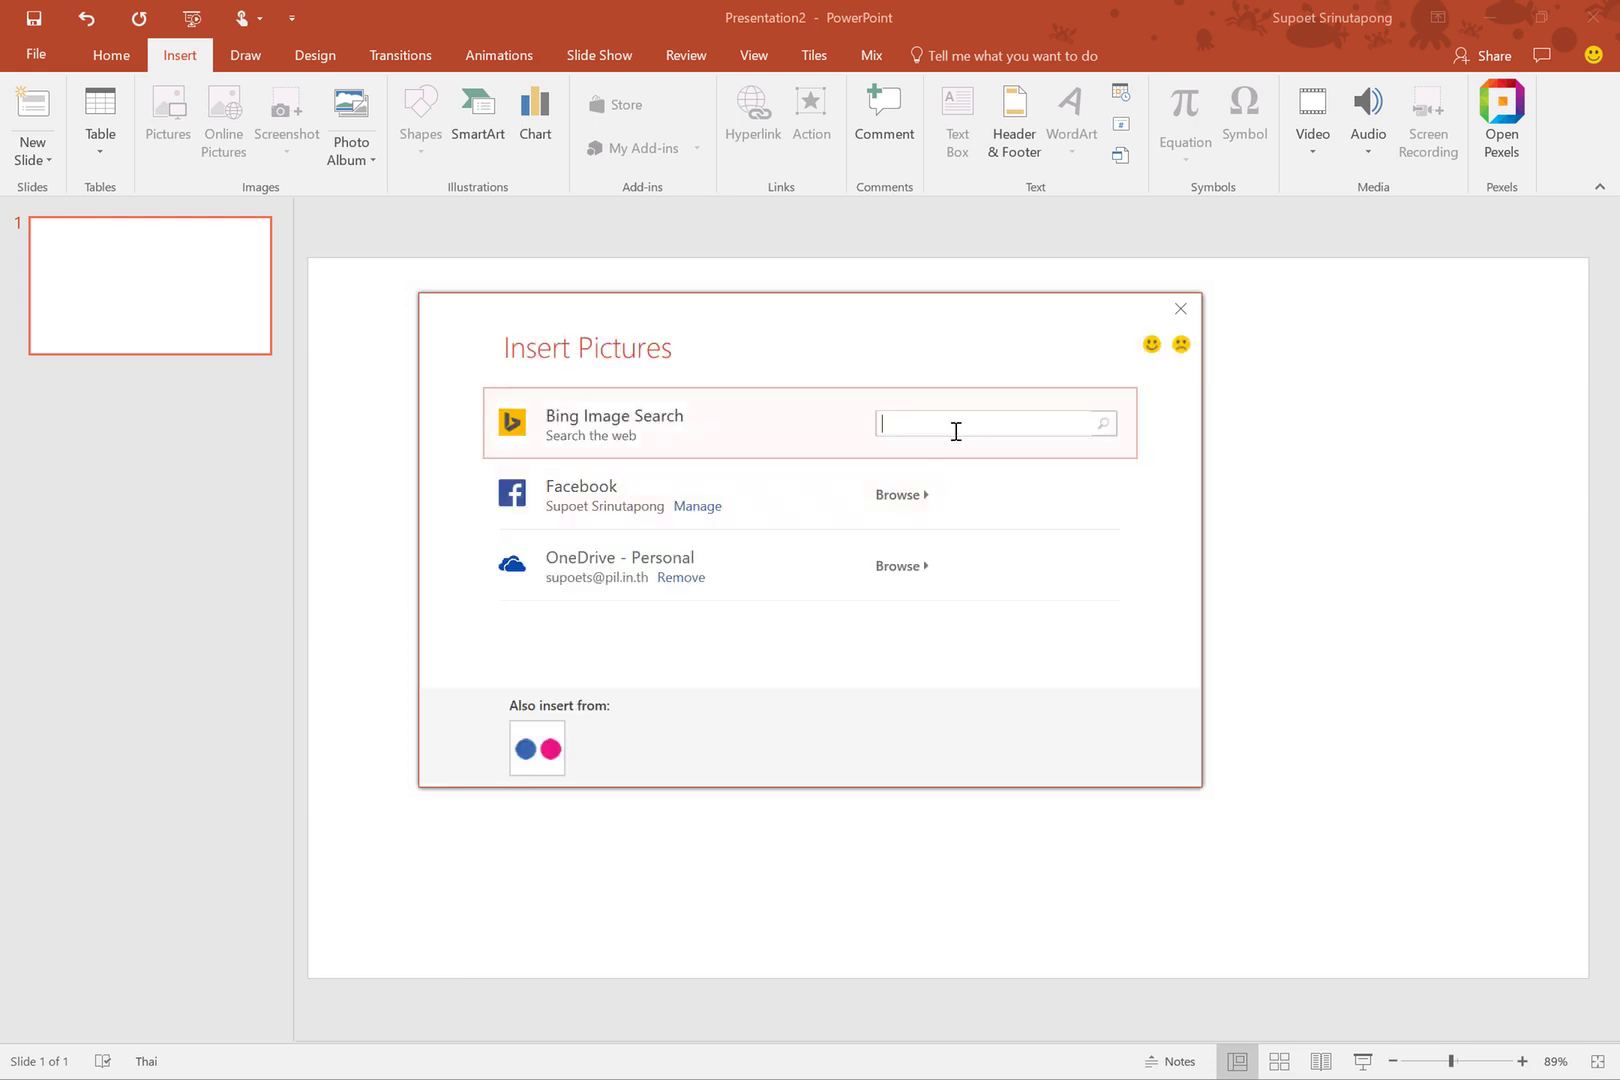
{"action": "type", "text": "suns"}
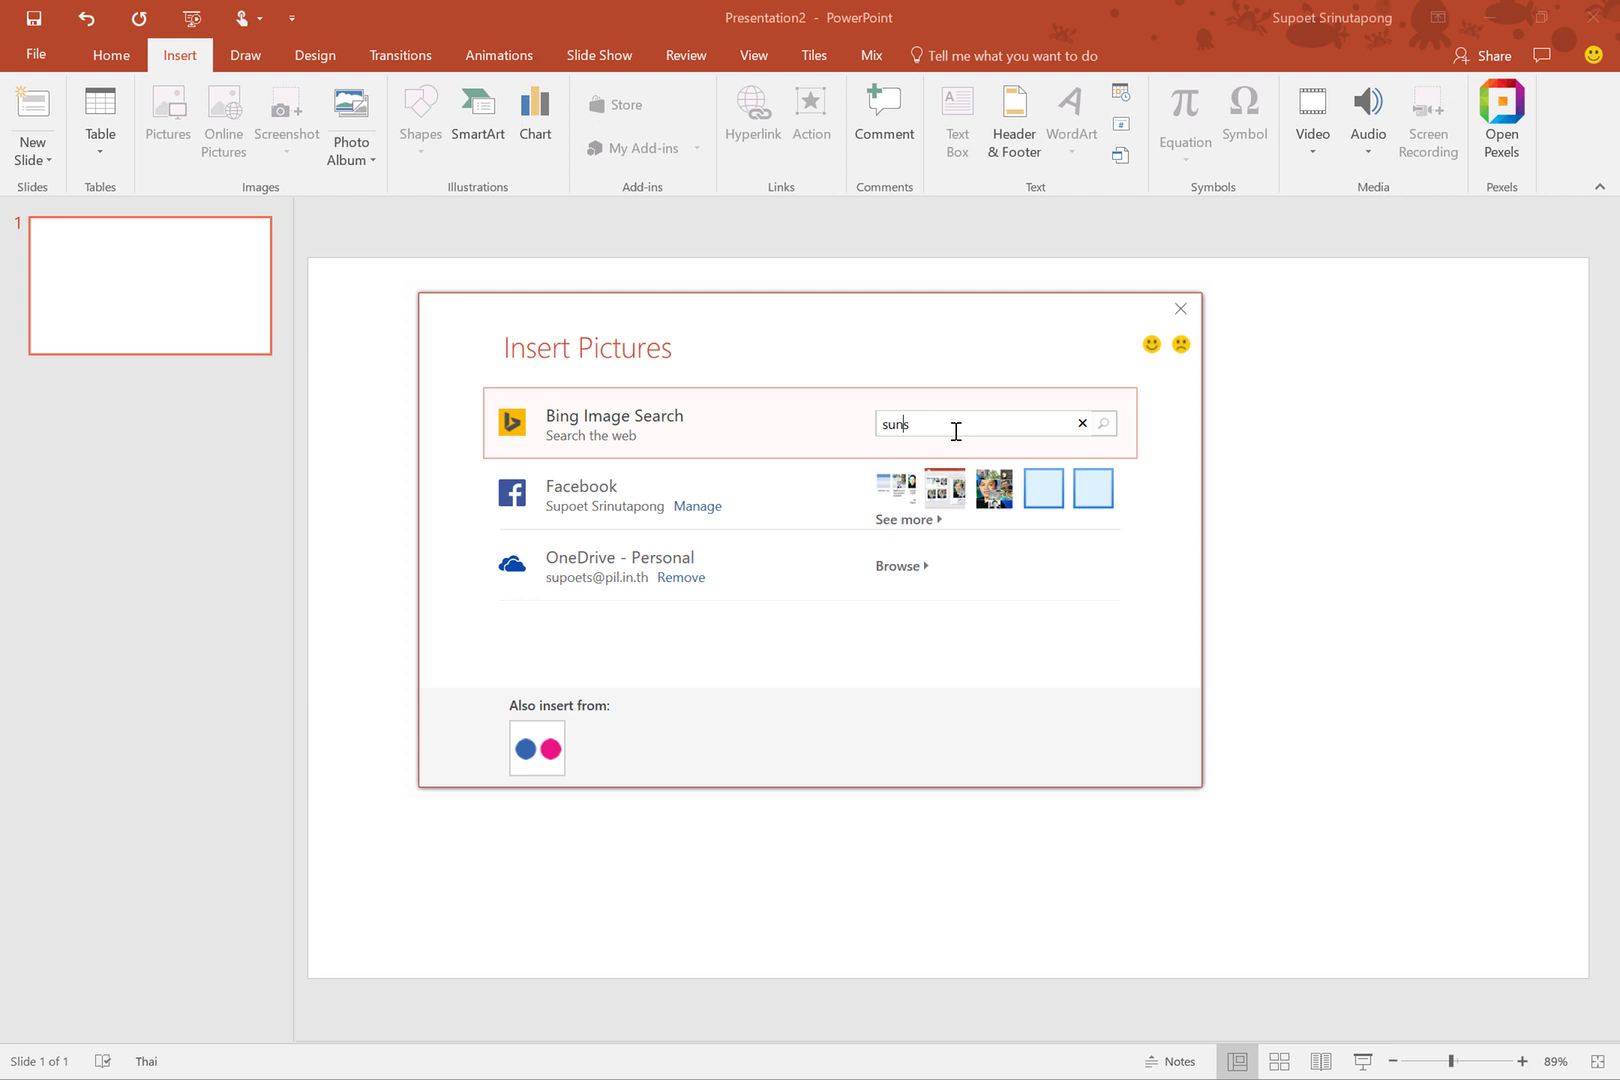
{"action": "type", "text": "ete"}
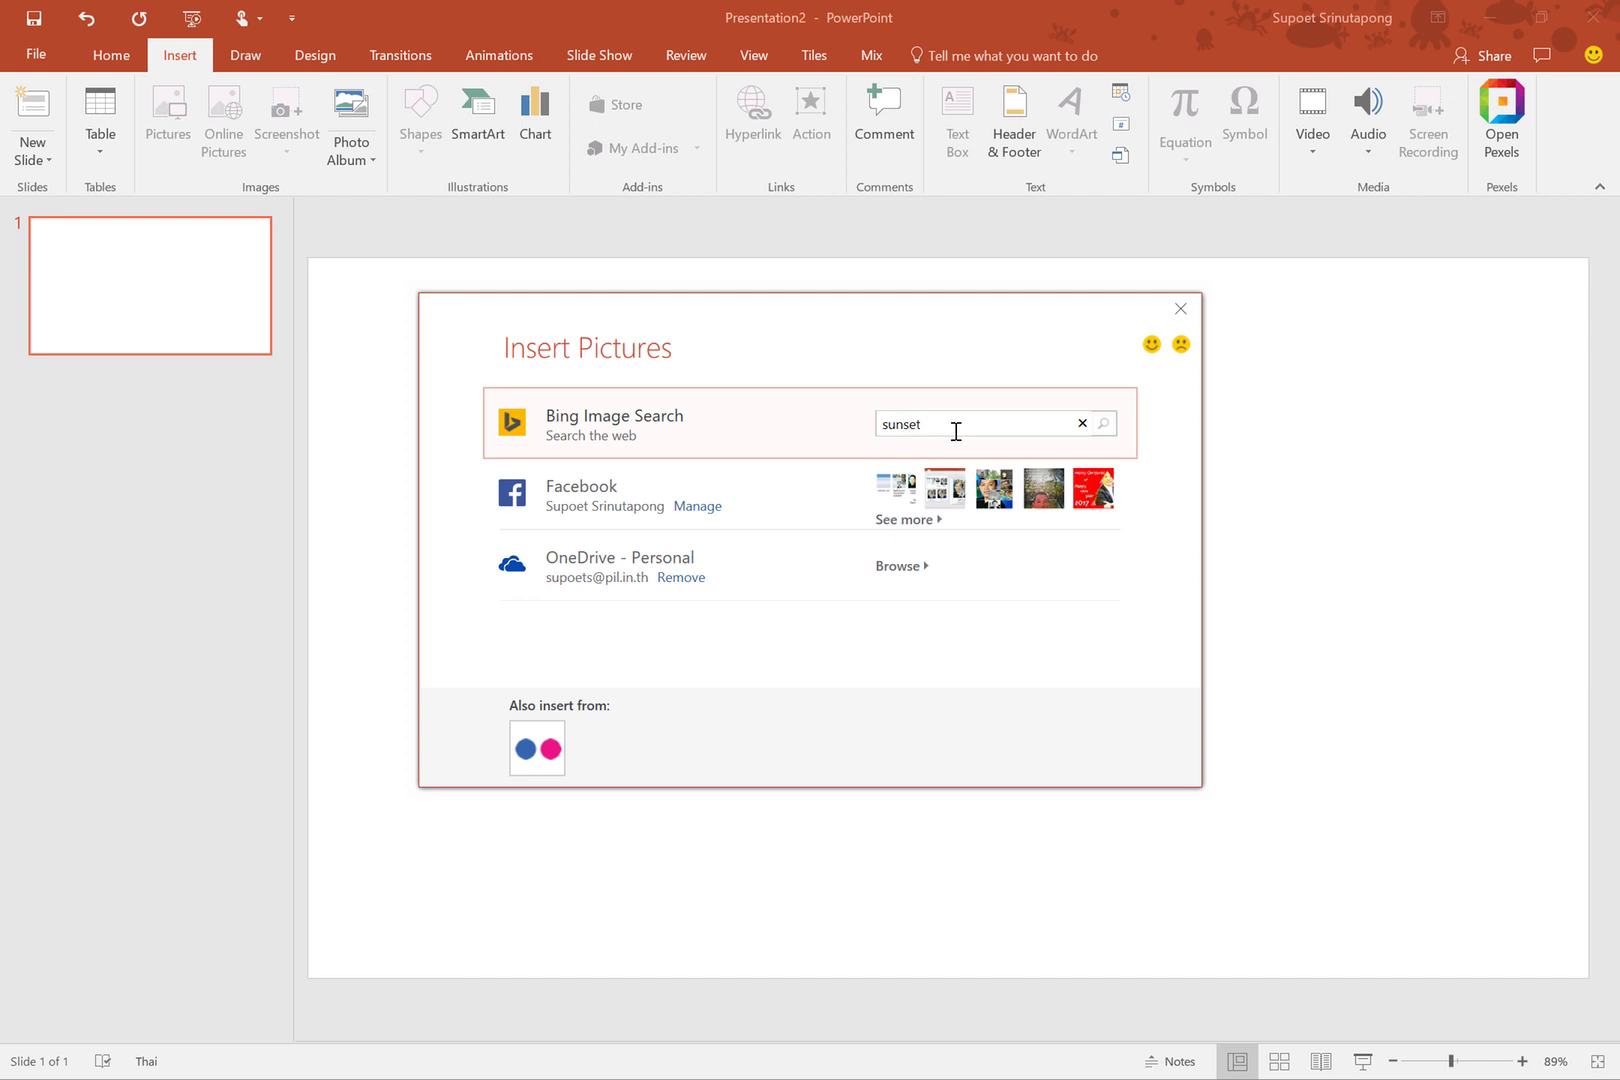
{"action": "key", "text": "Return"}
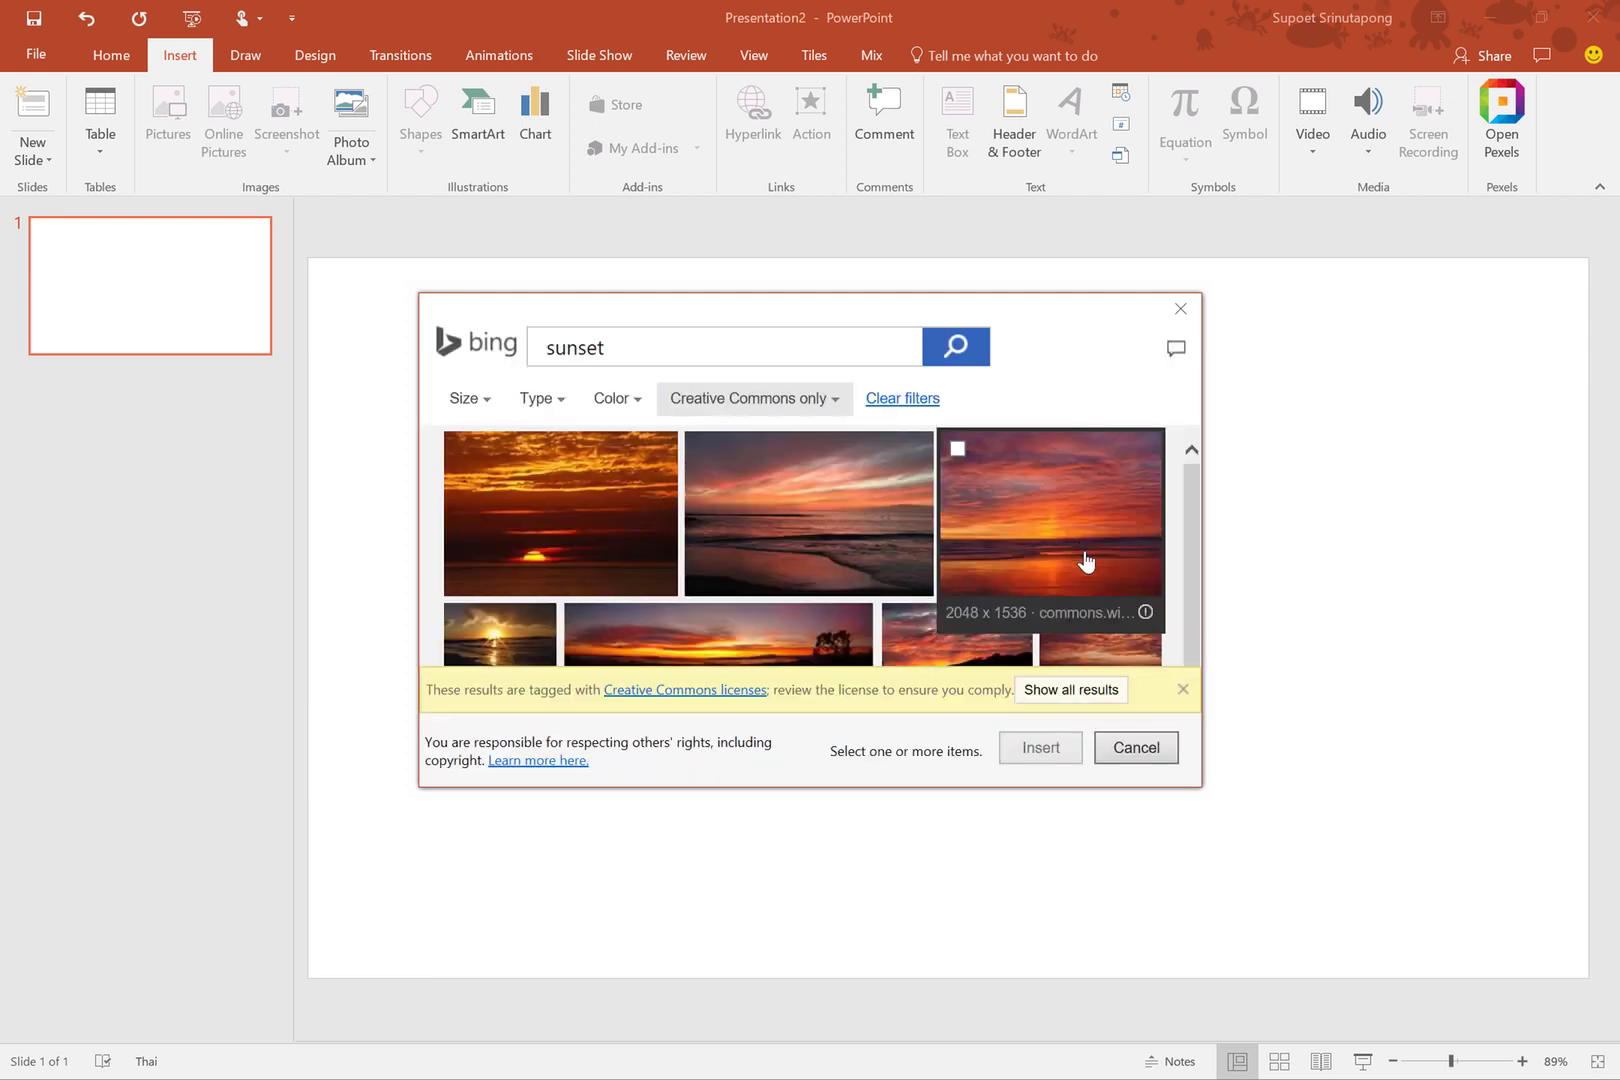
{"action": "left_click", "coordinate": [549, 512]}
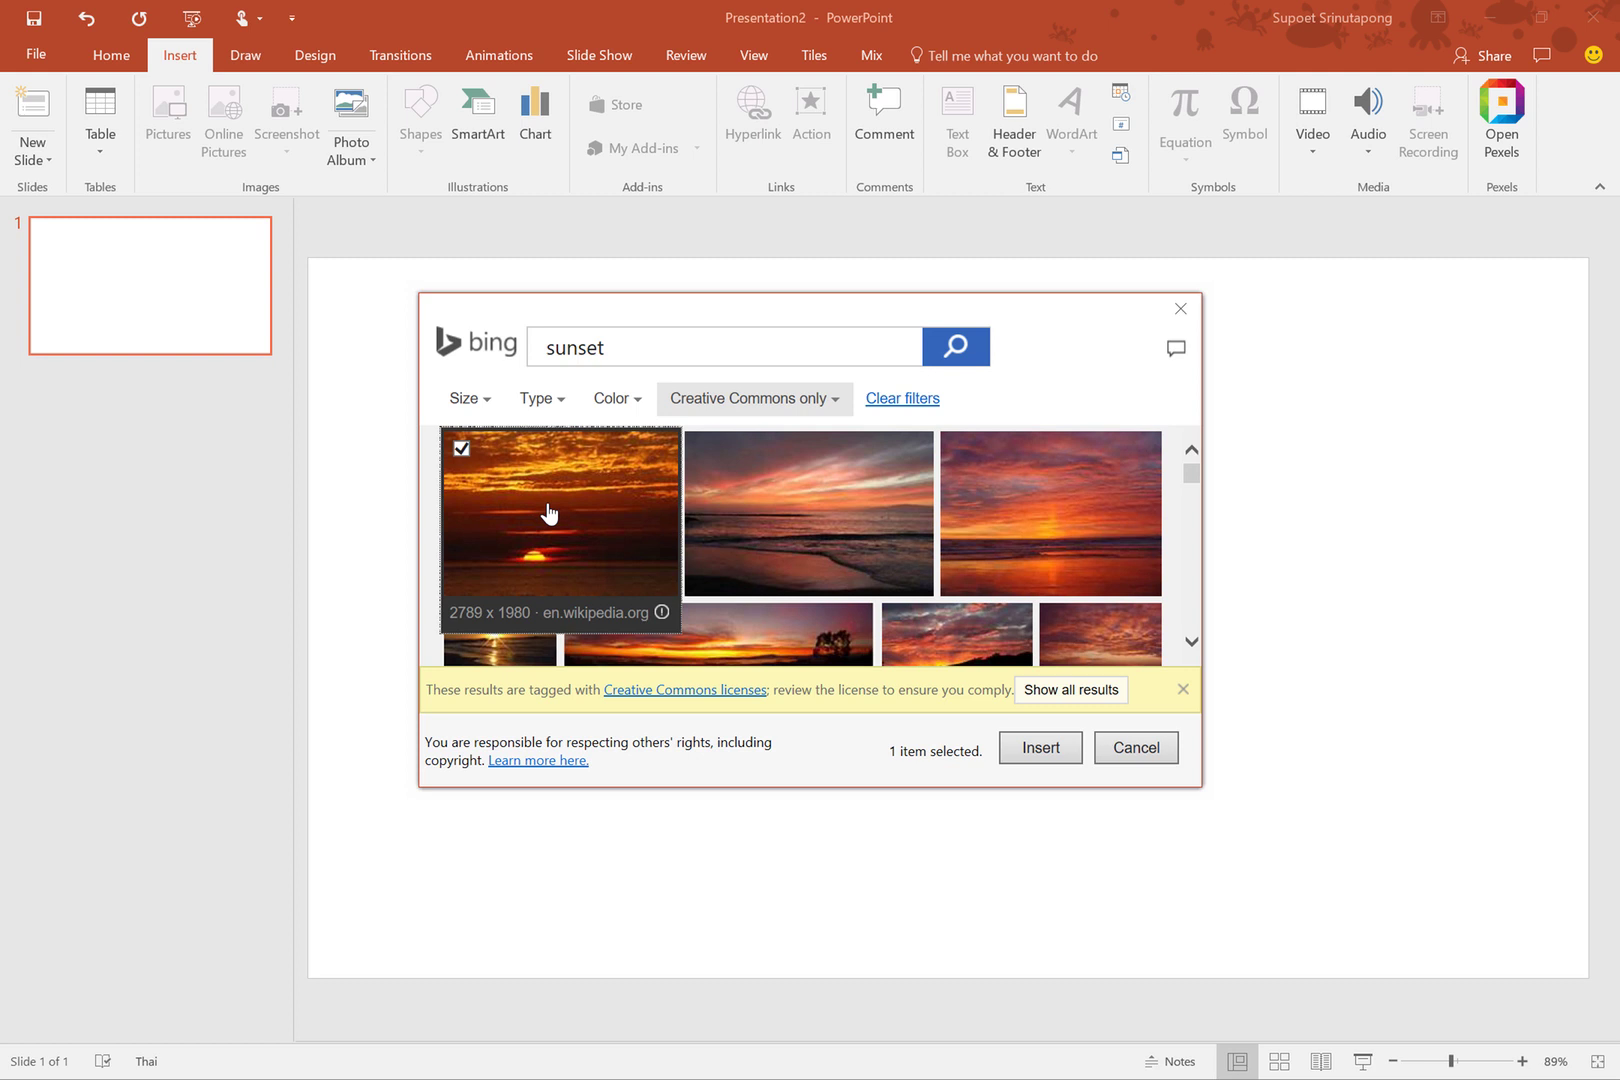
{"action": "left_click", "coordinate": [1046, 757]}
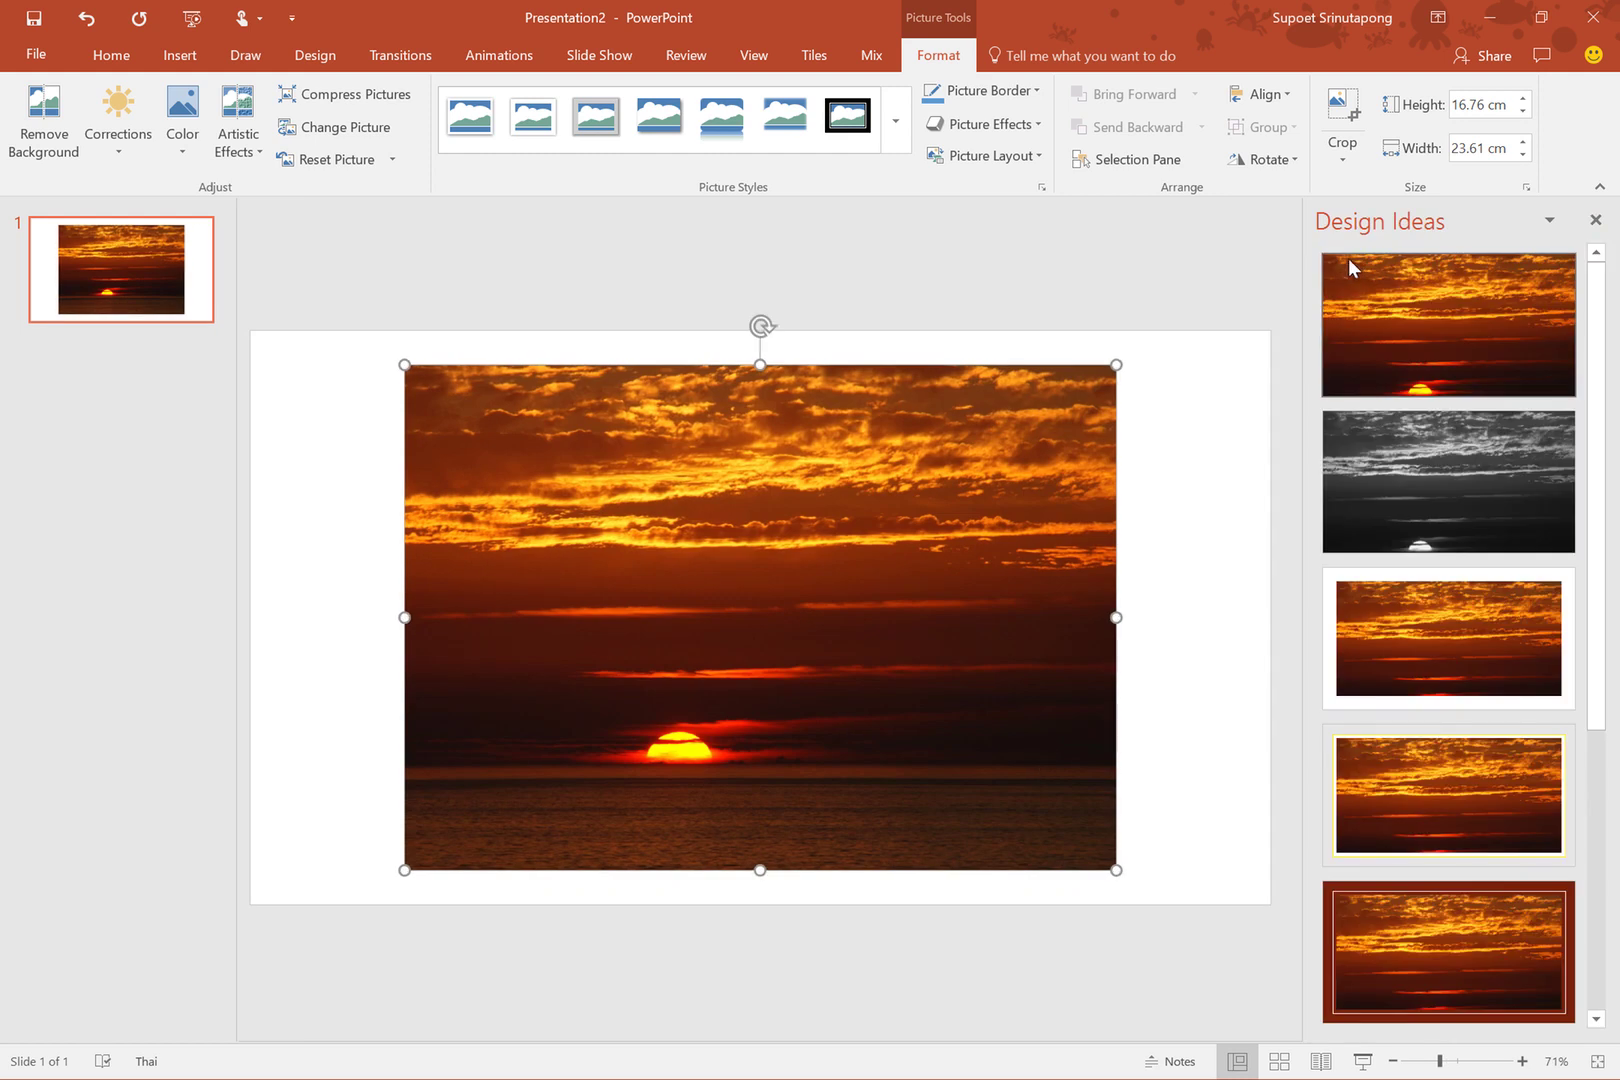
Step: Apply the first Design Ideas layout so the sunset photo covers the whole slide
{"action": "left_click", "coordinate": [1488, 314]}
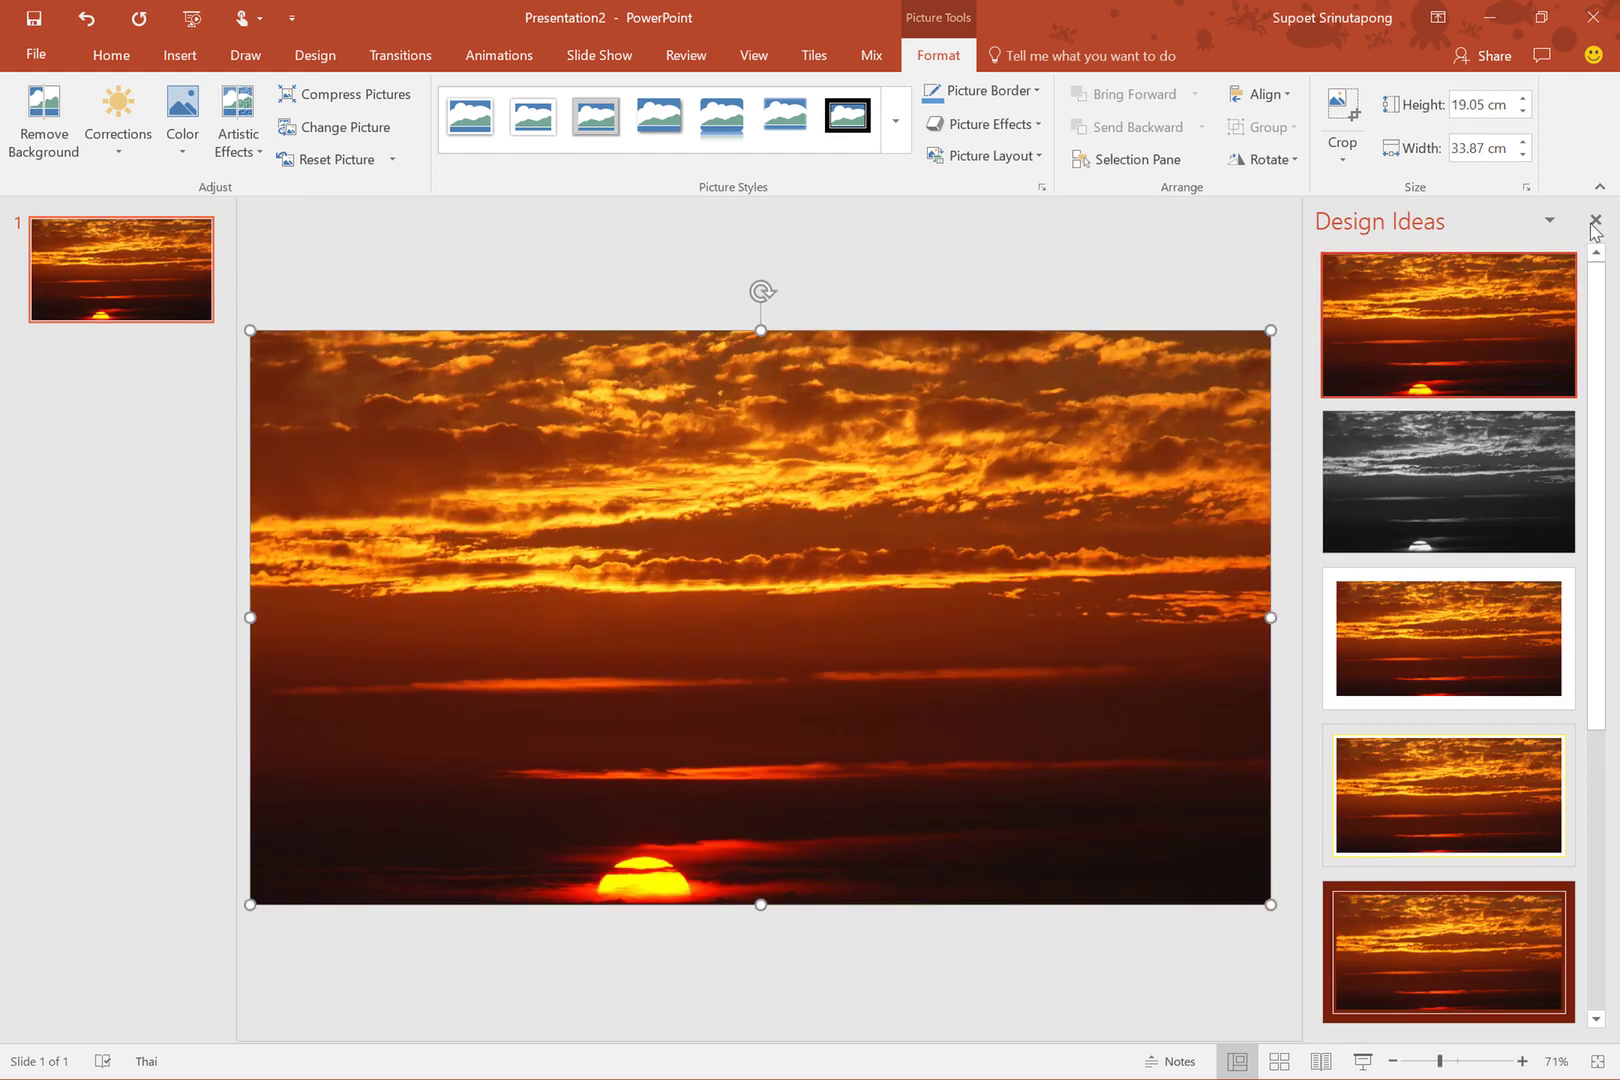
{"action": "left_click", "coordinate": [1596, 221]}
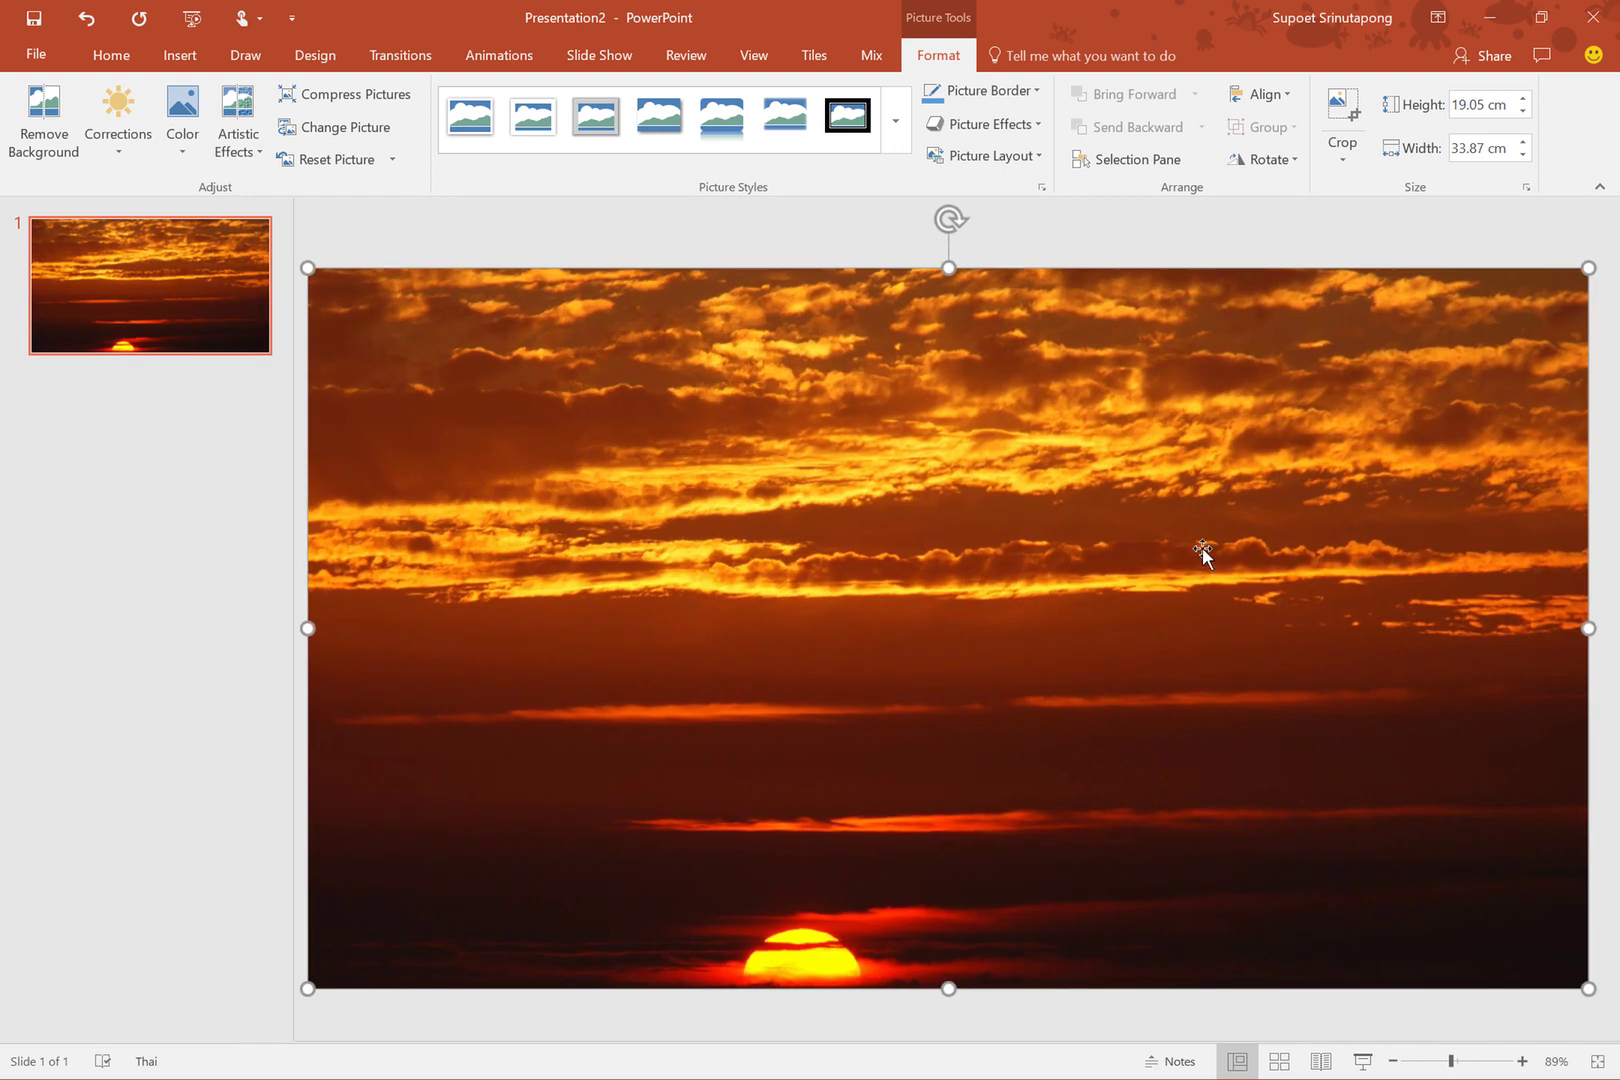
{"action": "scroll", "coordinate": [1199, 545], "scroll_direction": "down", "scroll_amount": 1, "text": "ctrl"}
{"action": "scroll", "coordinate": [1199, 545], "scroll_direction": "down", "scroll_amount": 1, "text": "ctrl"}
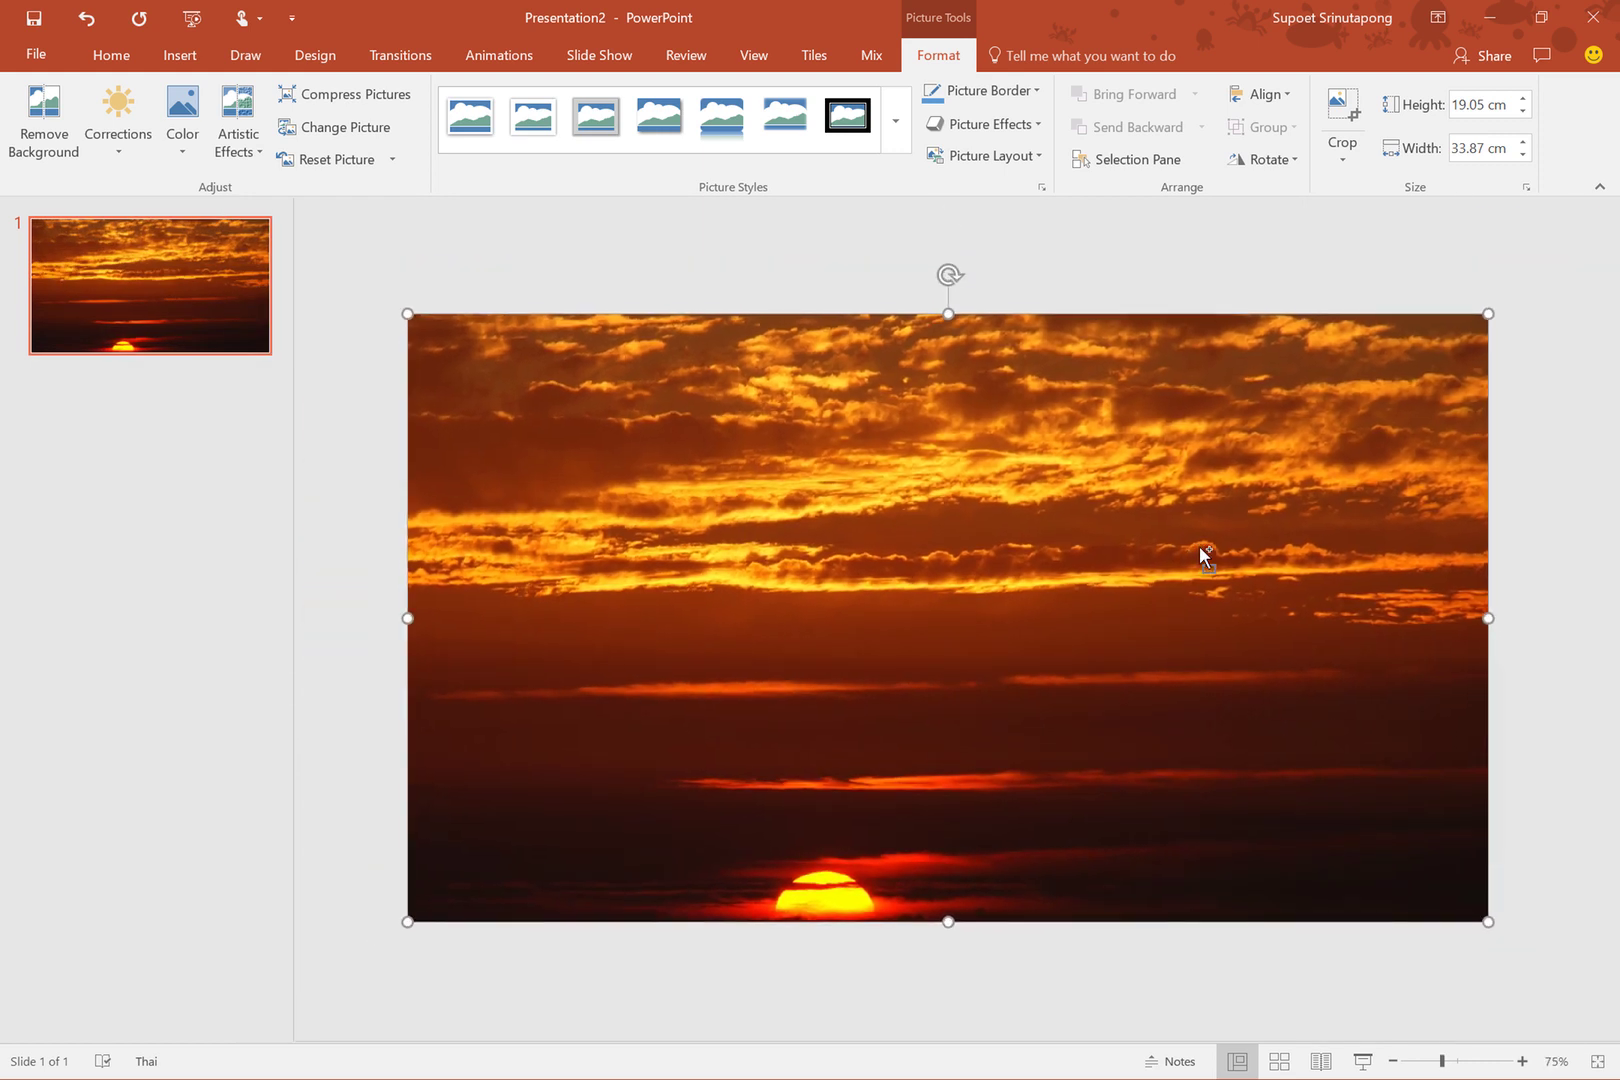
{"action": "scroll", "coordinate": [1199, 545], "scroll_direction": "down", "scroll_amount": 1, "text": "ctrl"}
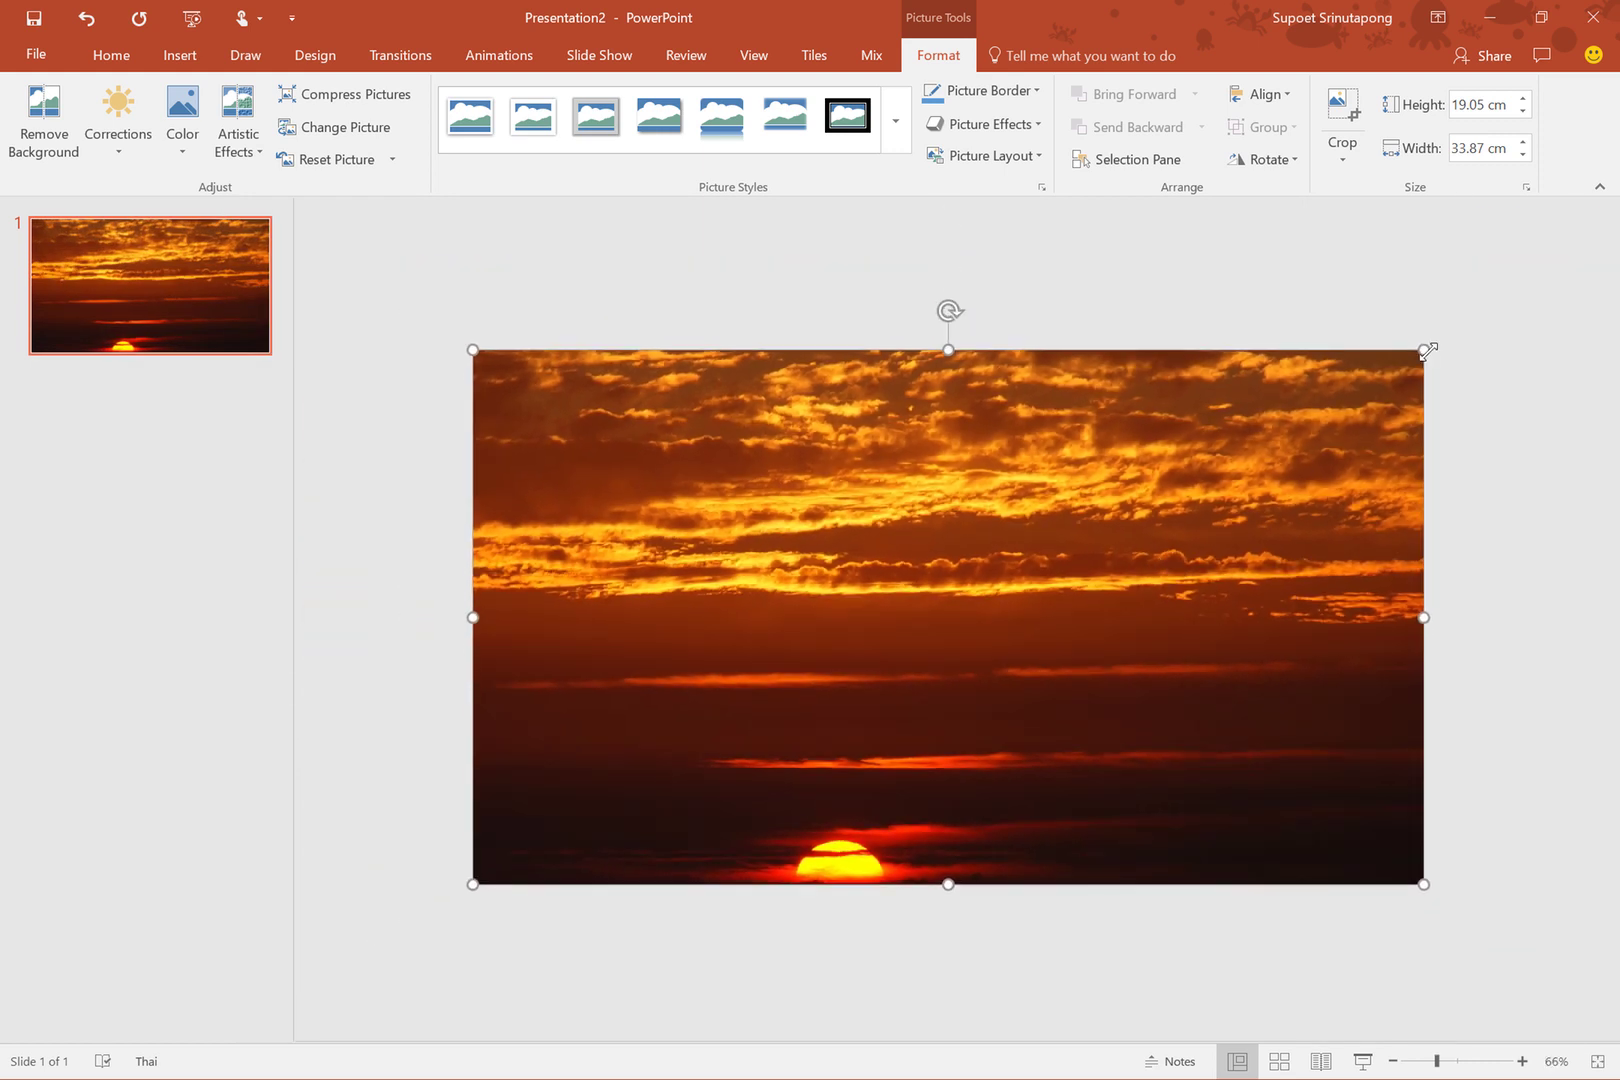
Step: Enlarge the photo from its centre to 24.4 cm by 43.37 cm, past every slide edge
{"action": "left_click_drag", "start_coordinate": [1424, 350], "coordinate": [1472, 316]}
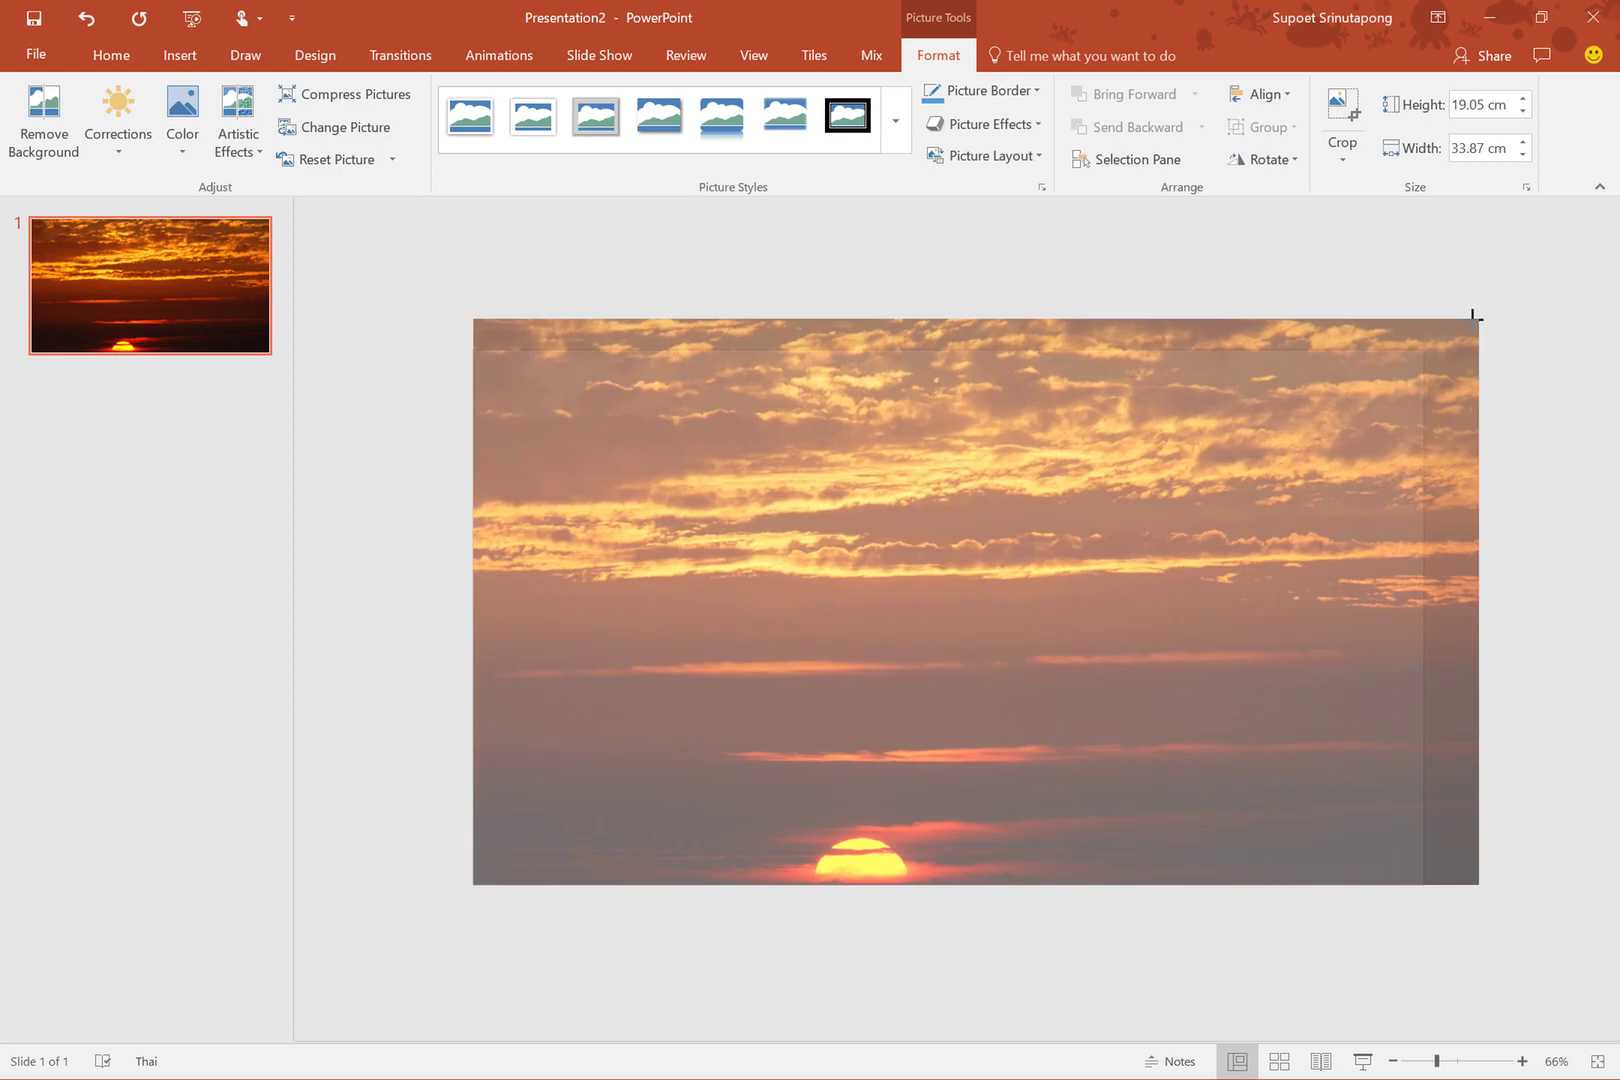
{"action": "key", "text": "ctrl"}
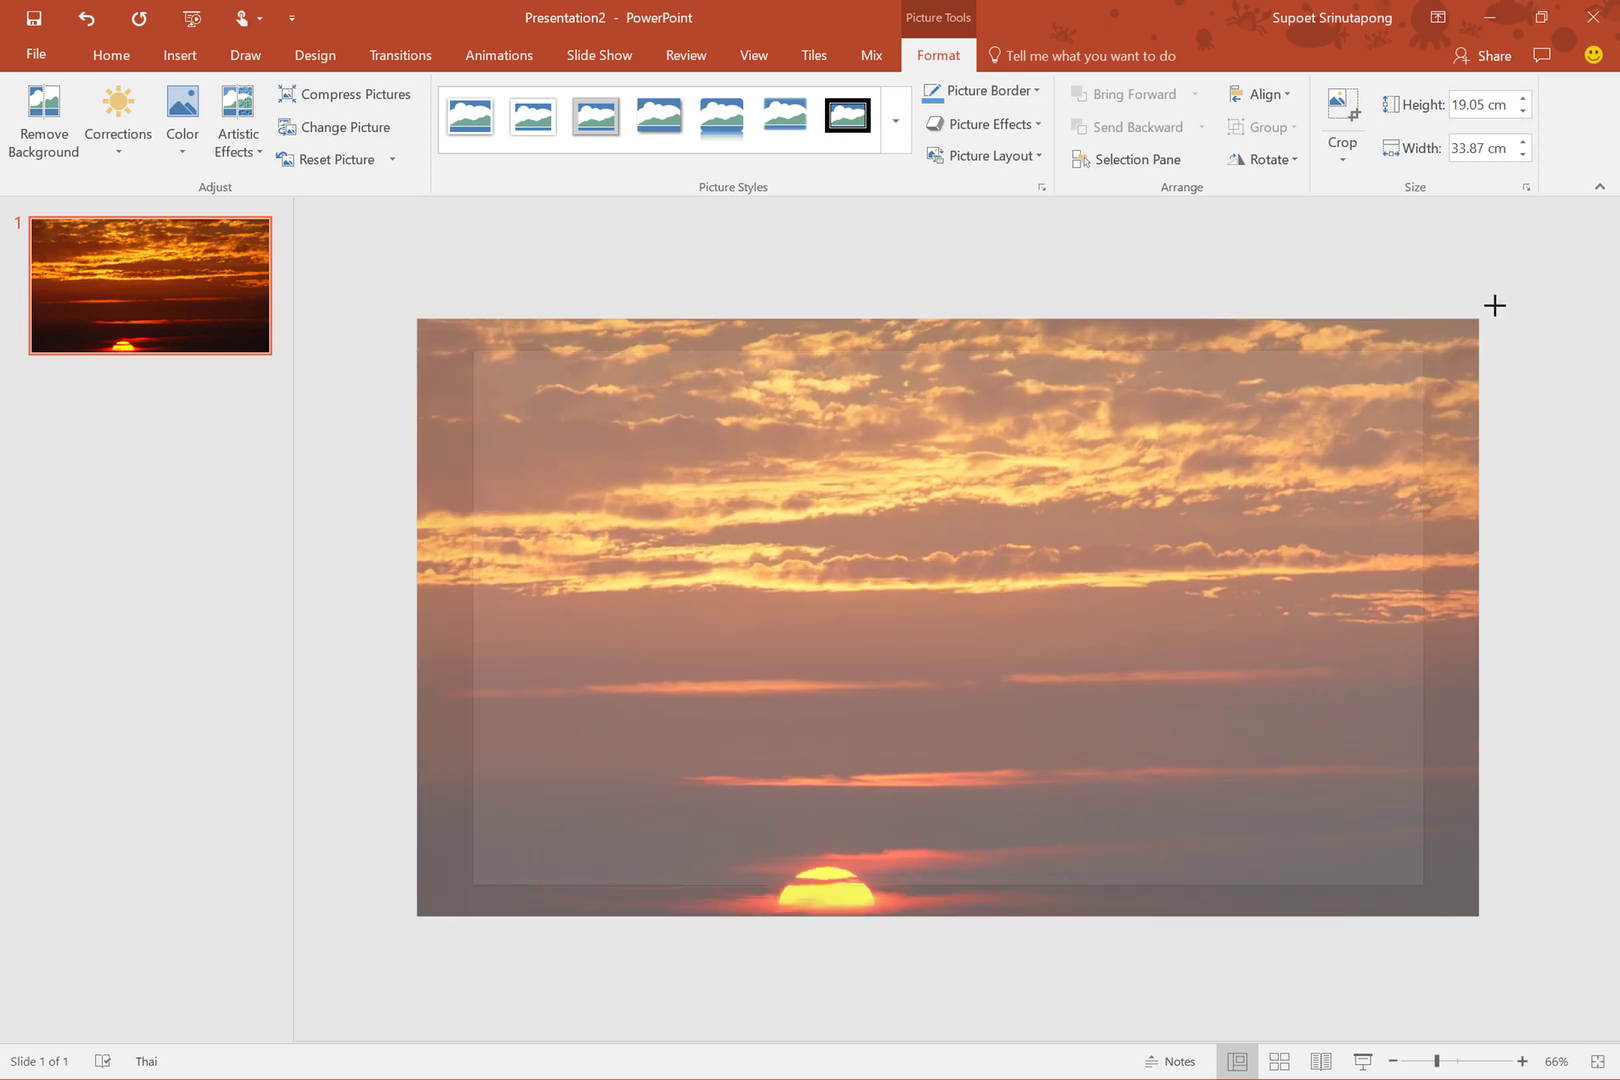
{"action": "left_click_drag", "start_coordinate": [1494, 305], "coordinate": [1505, 280]}
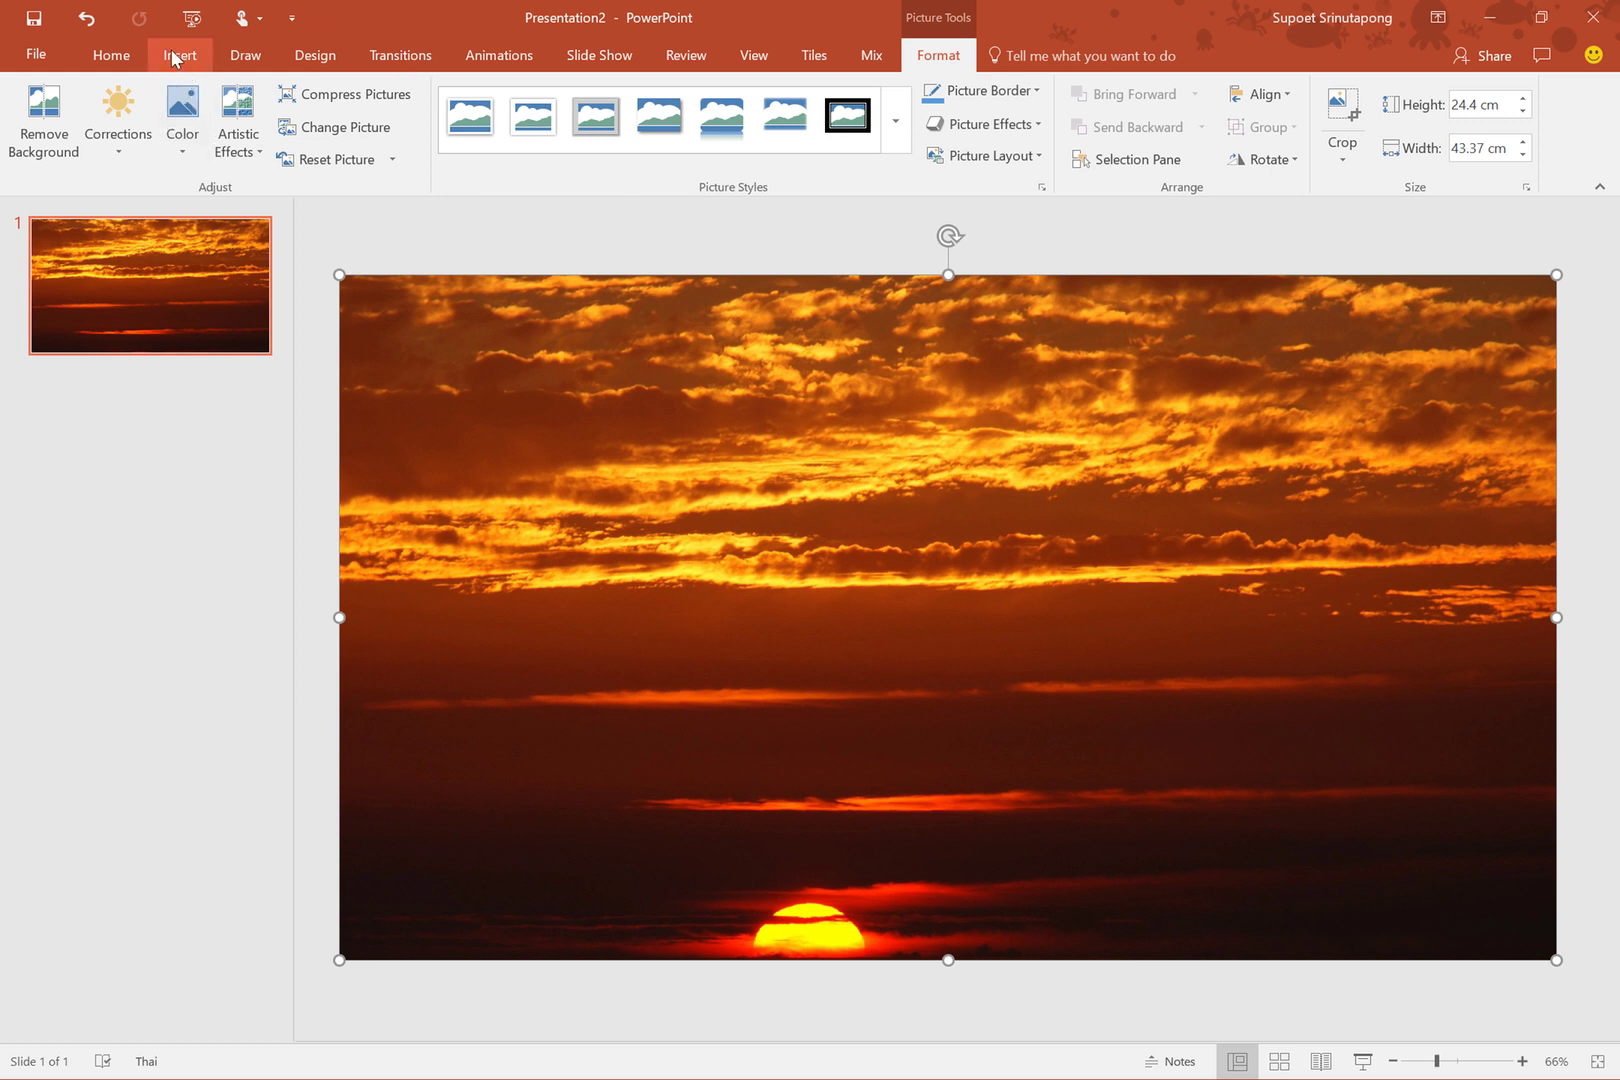
Step: Give the sunset photo a Lines motion path with the Right direction
{"action": "left_click", "coordinate": [517, 63]}
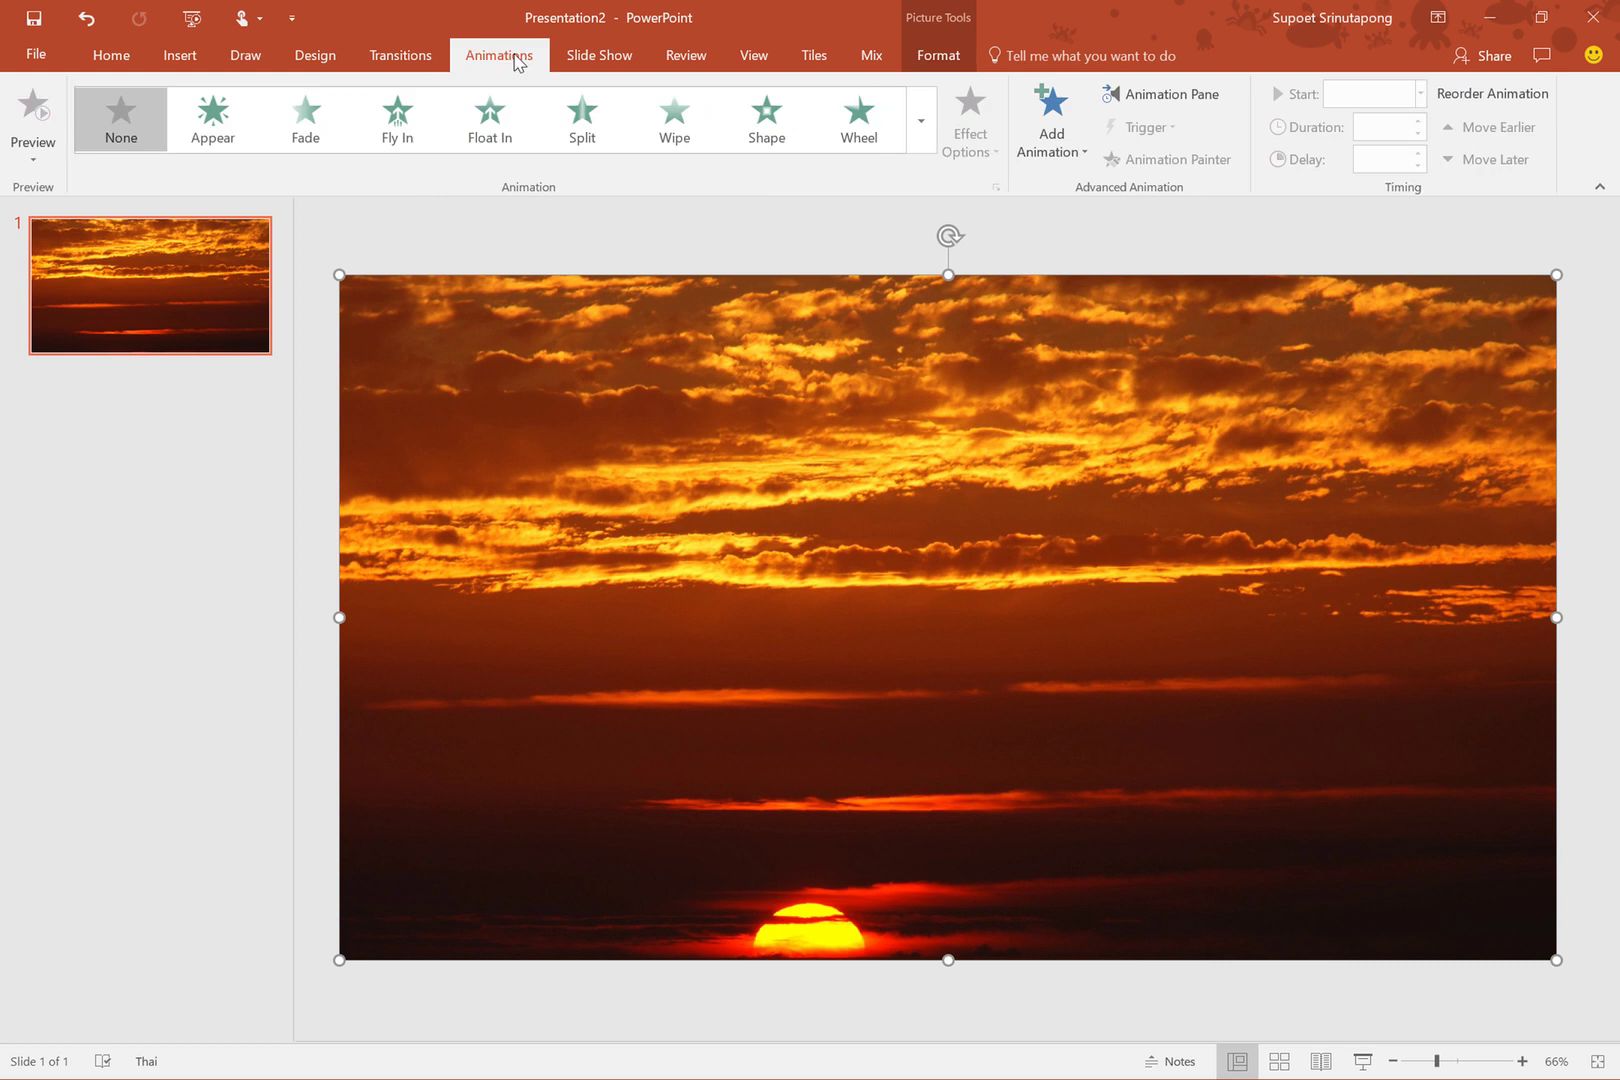
{"action": "left_click", "coordinate": [1077, 160]}
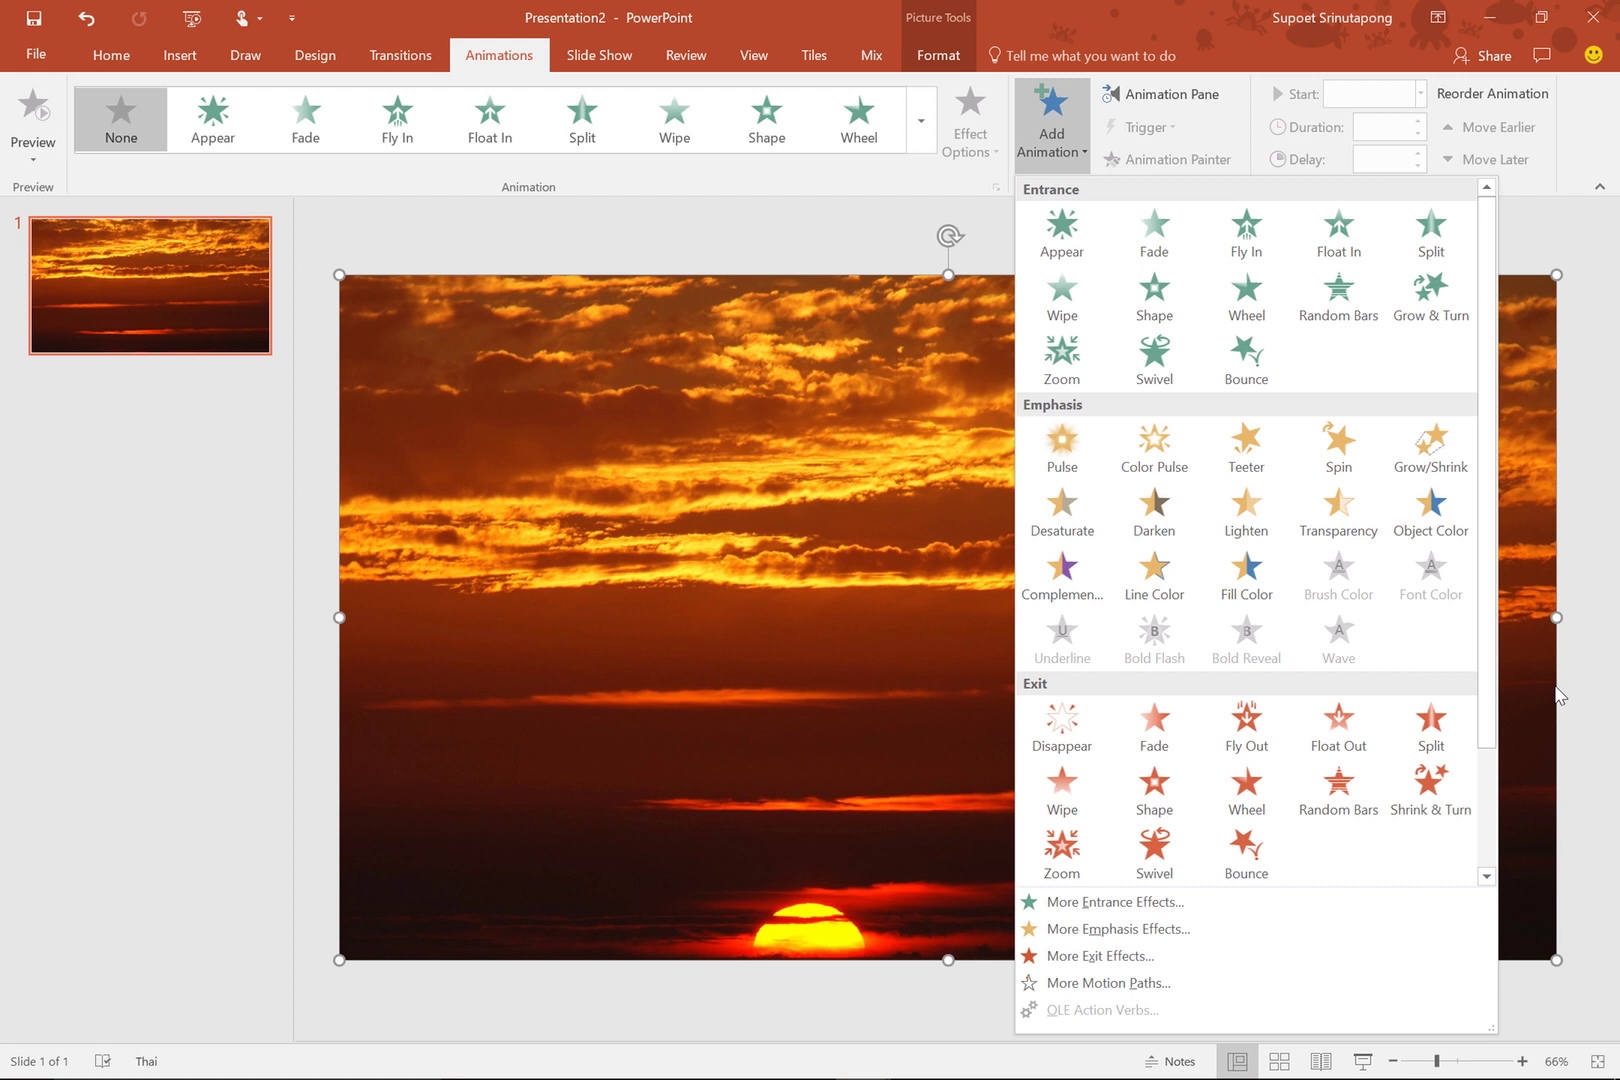
{"action": "left_click", "coordinate": [1488, 790]}
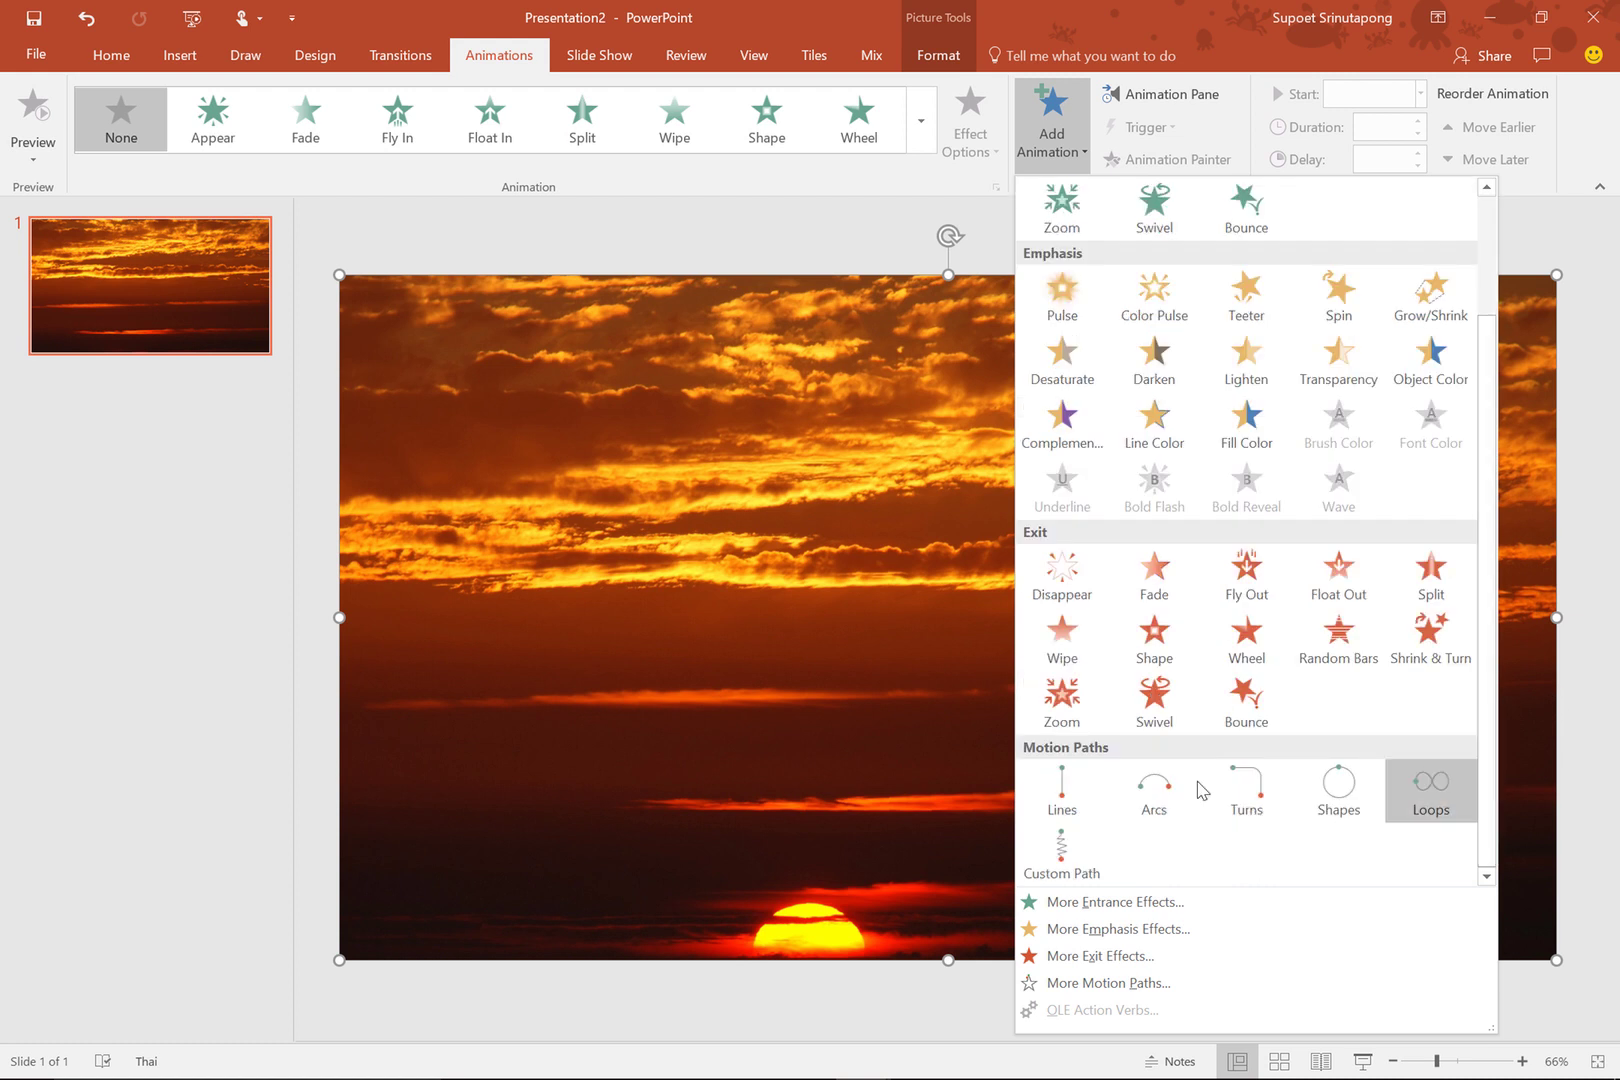
{"action": "left_click", "coordinate": [1061, 788]}
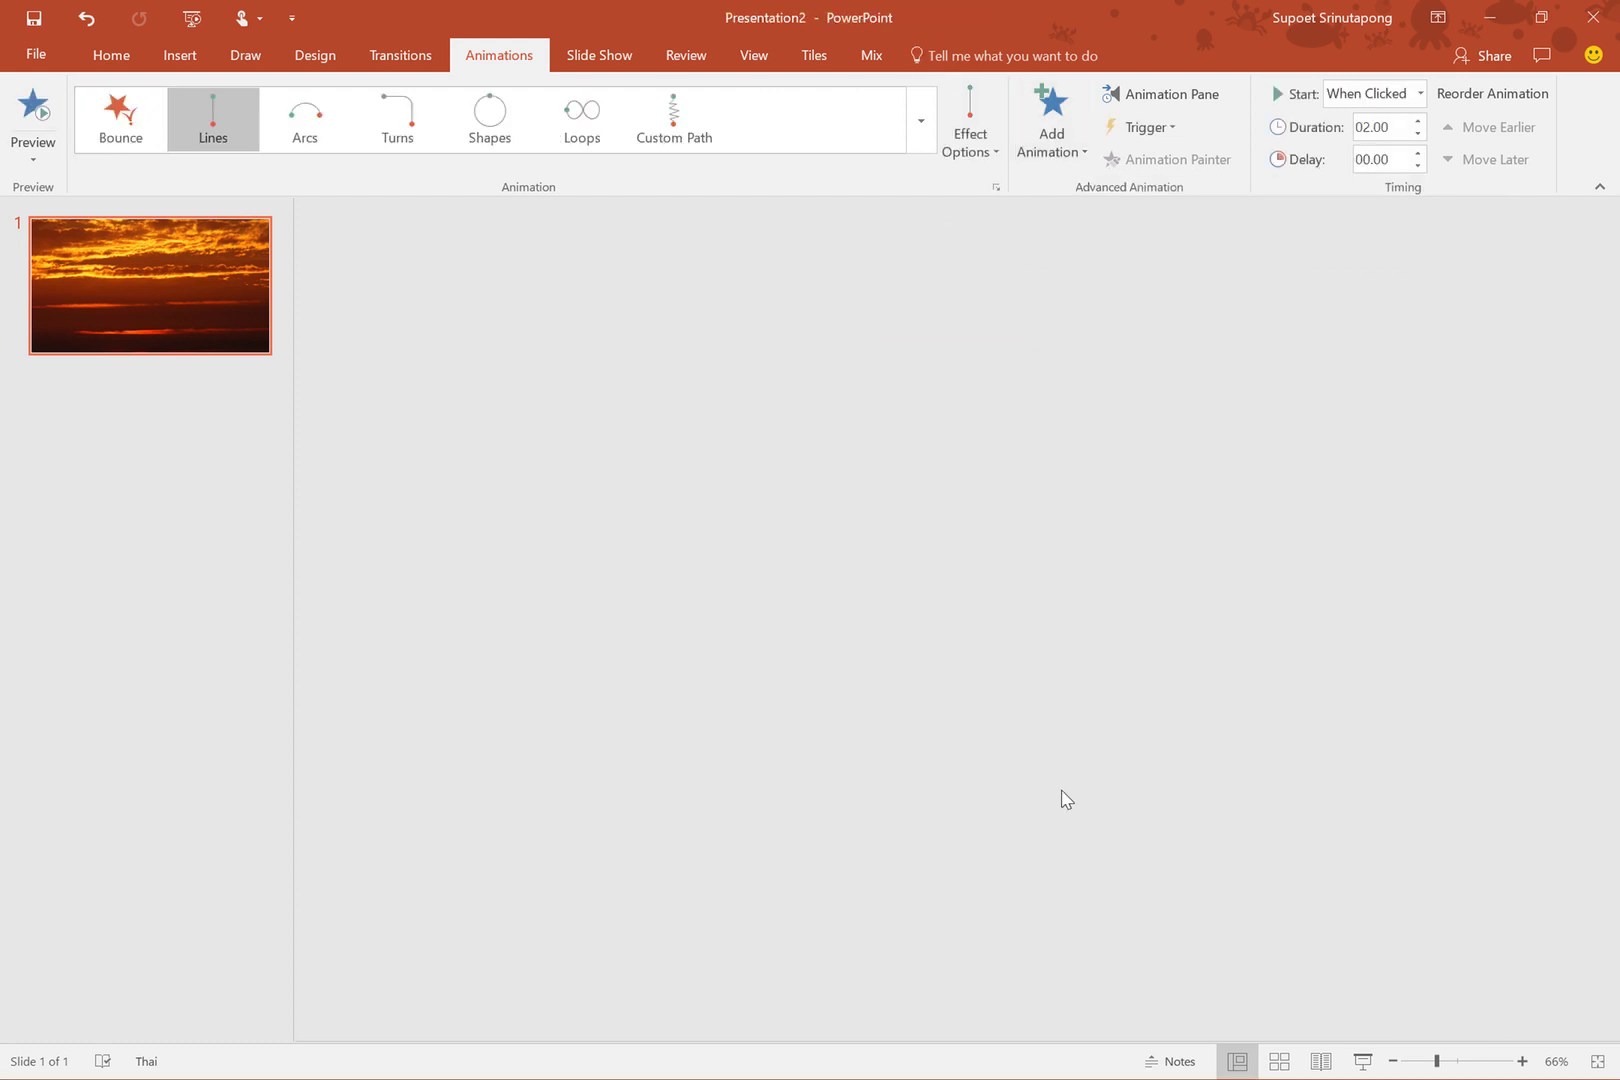
{"action": "left_click", "coordinate": [984, 150]}
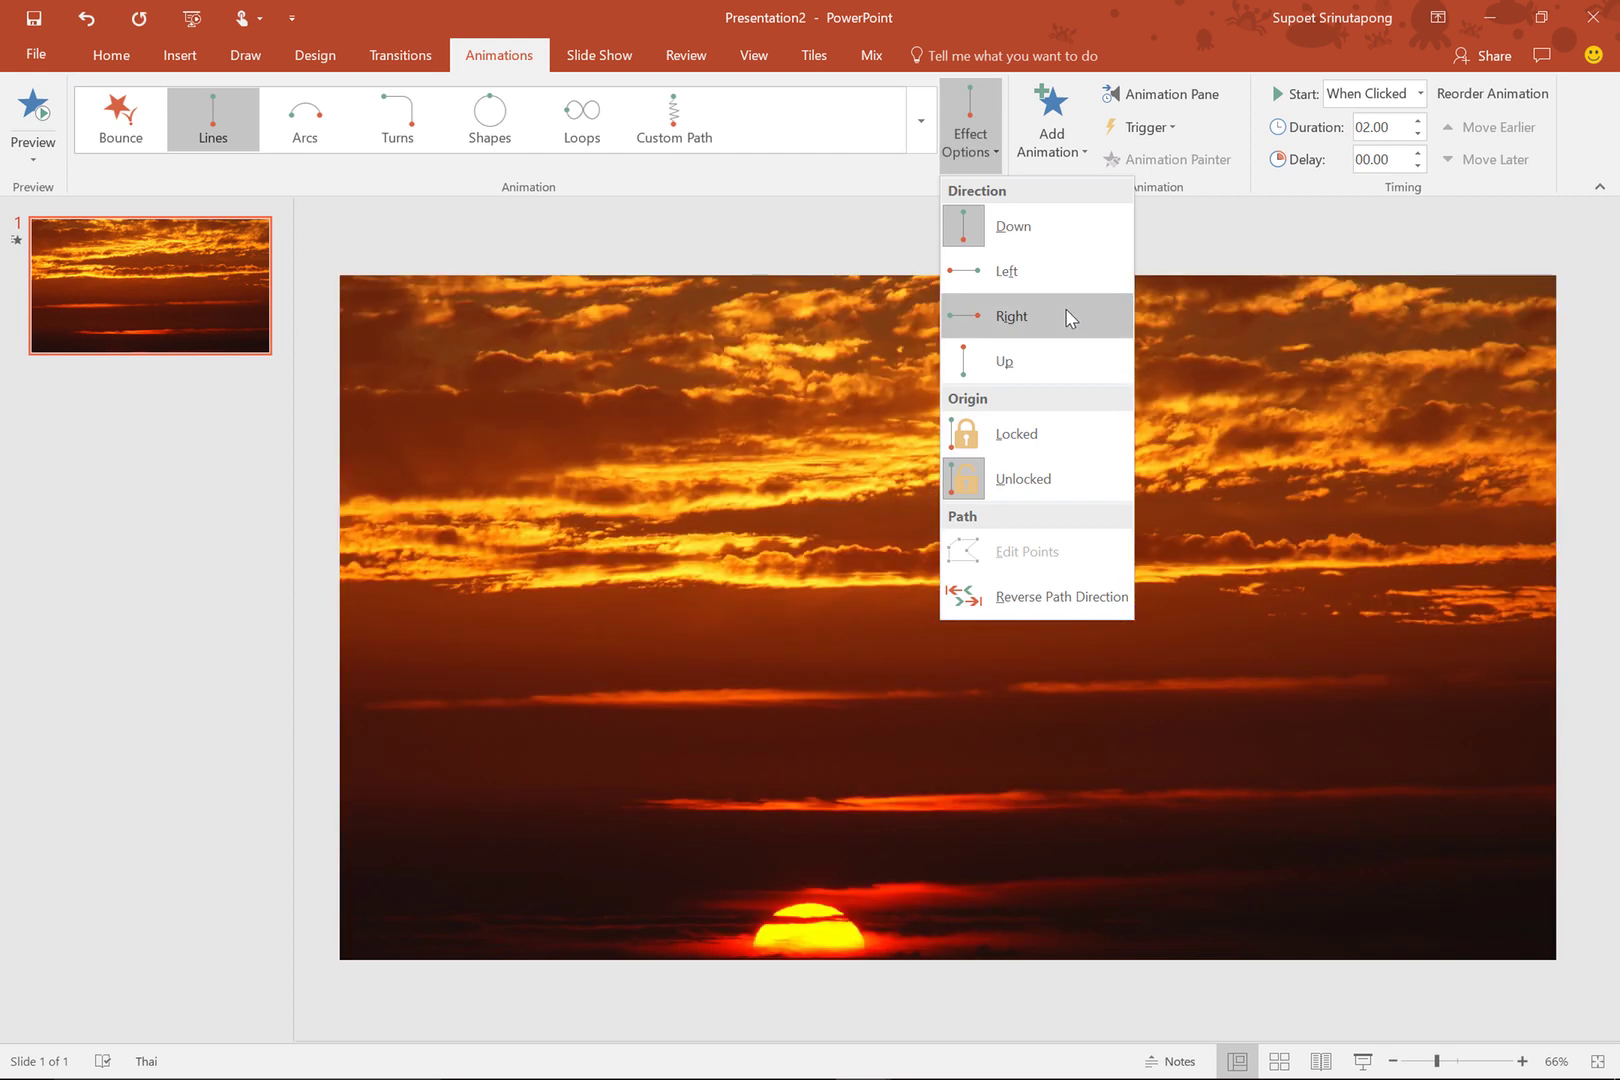
{"action": "left_click", "coordinate": [1068, 316]}
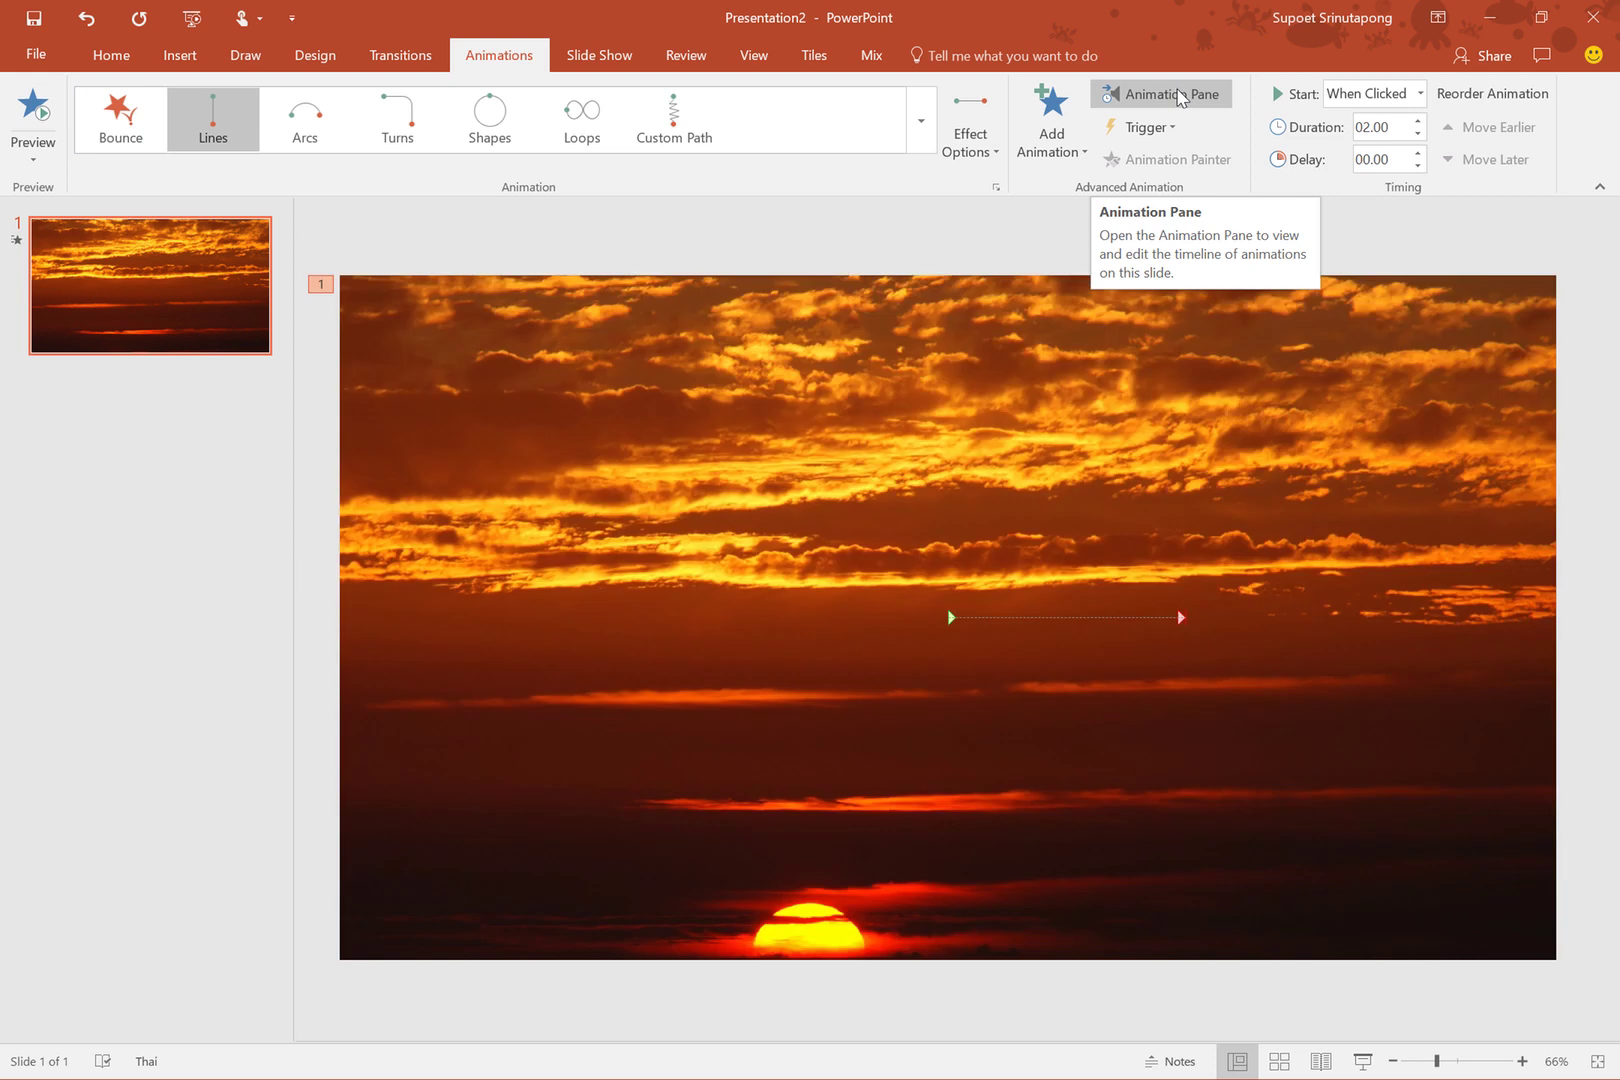
Step: Add a Grow/Shrink emphasis animation to the sunset photo
{"action": "left_click", "coordinate": [1181, 96]}
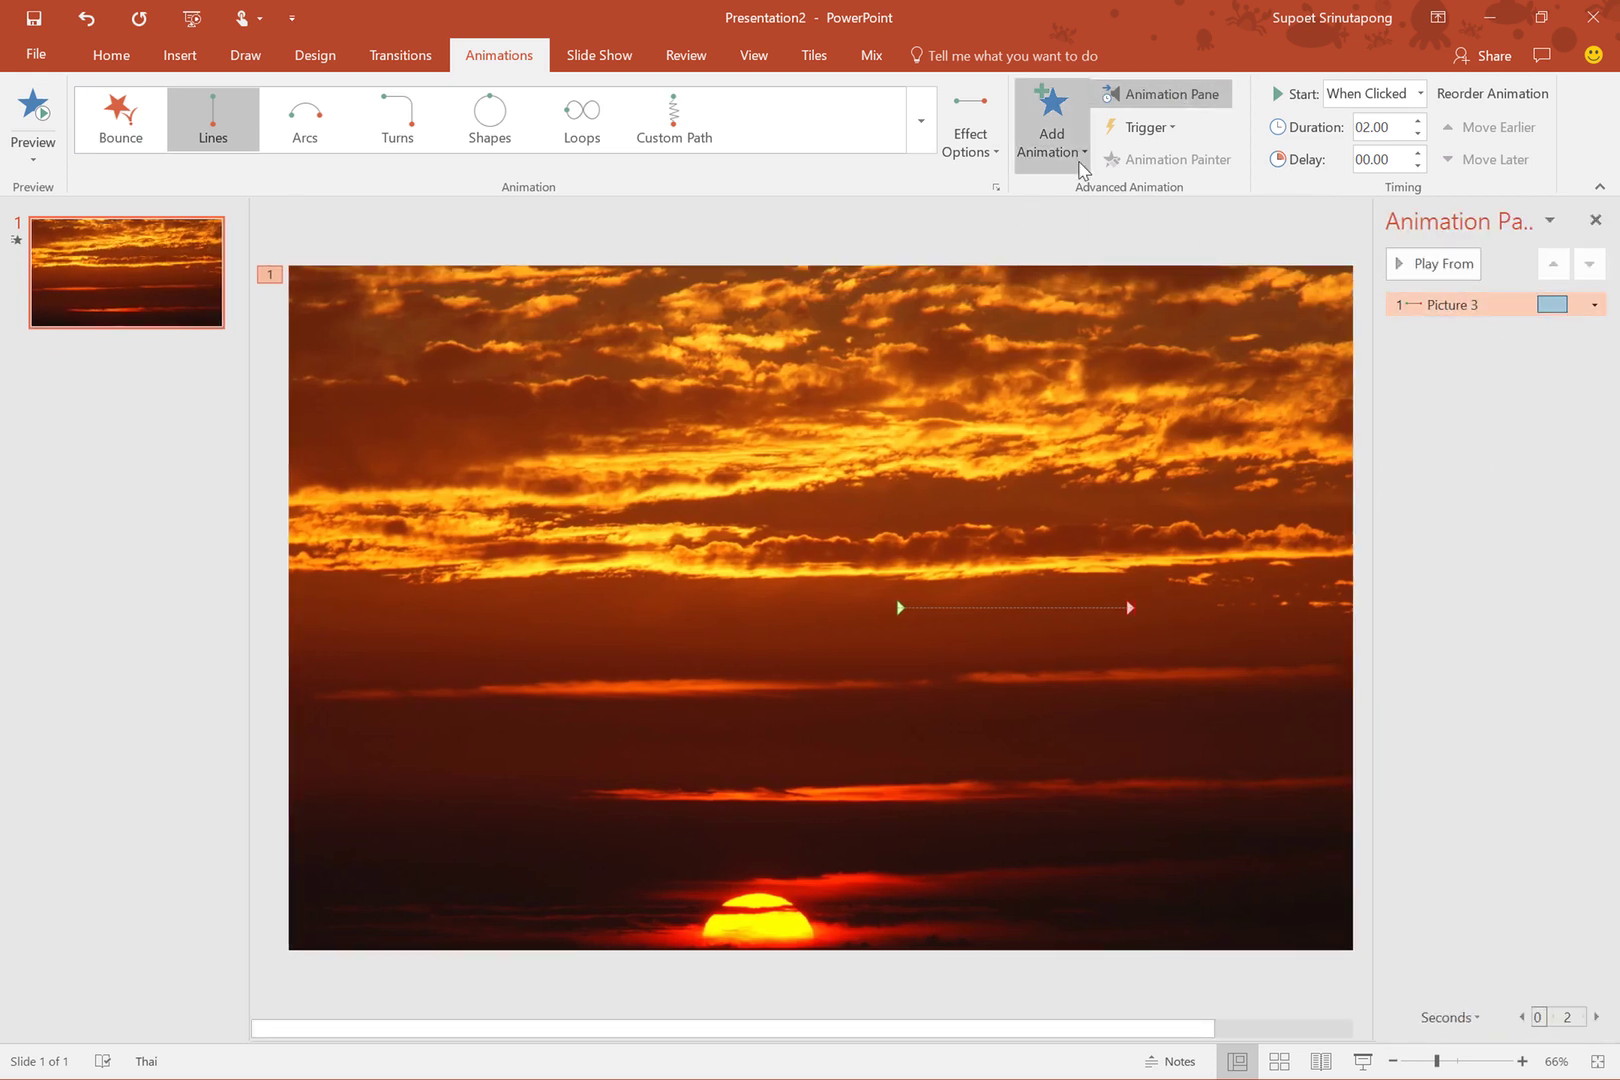
{"action": "left_click", "coordinate": [1081, 160]}
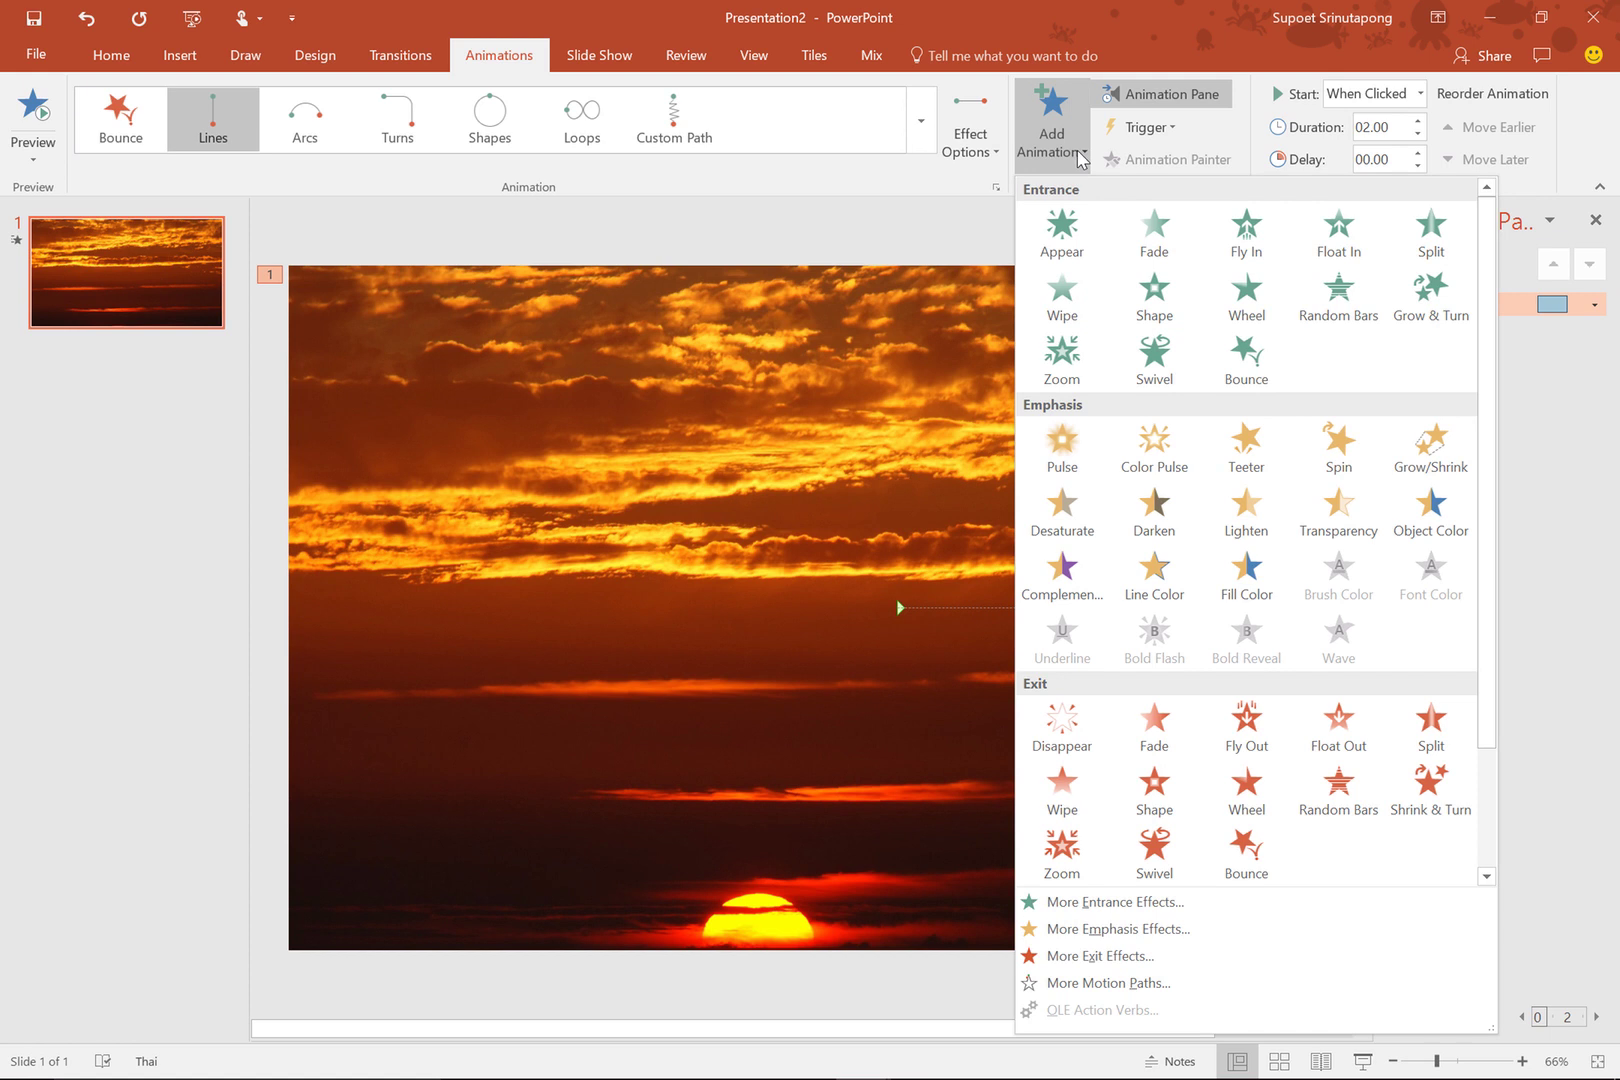
{"action": "left_click", "coordinate": [1424, 468]}
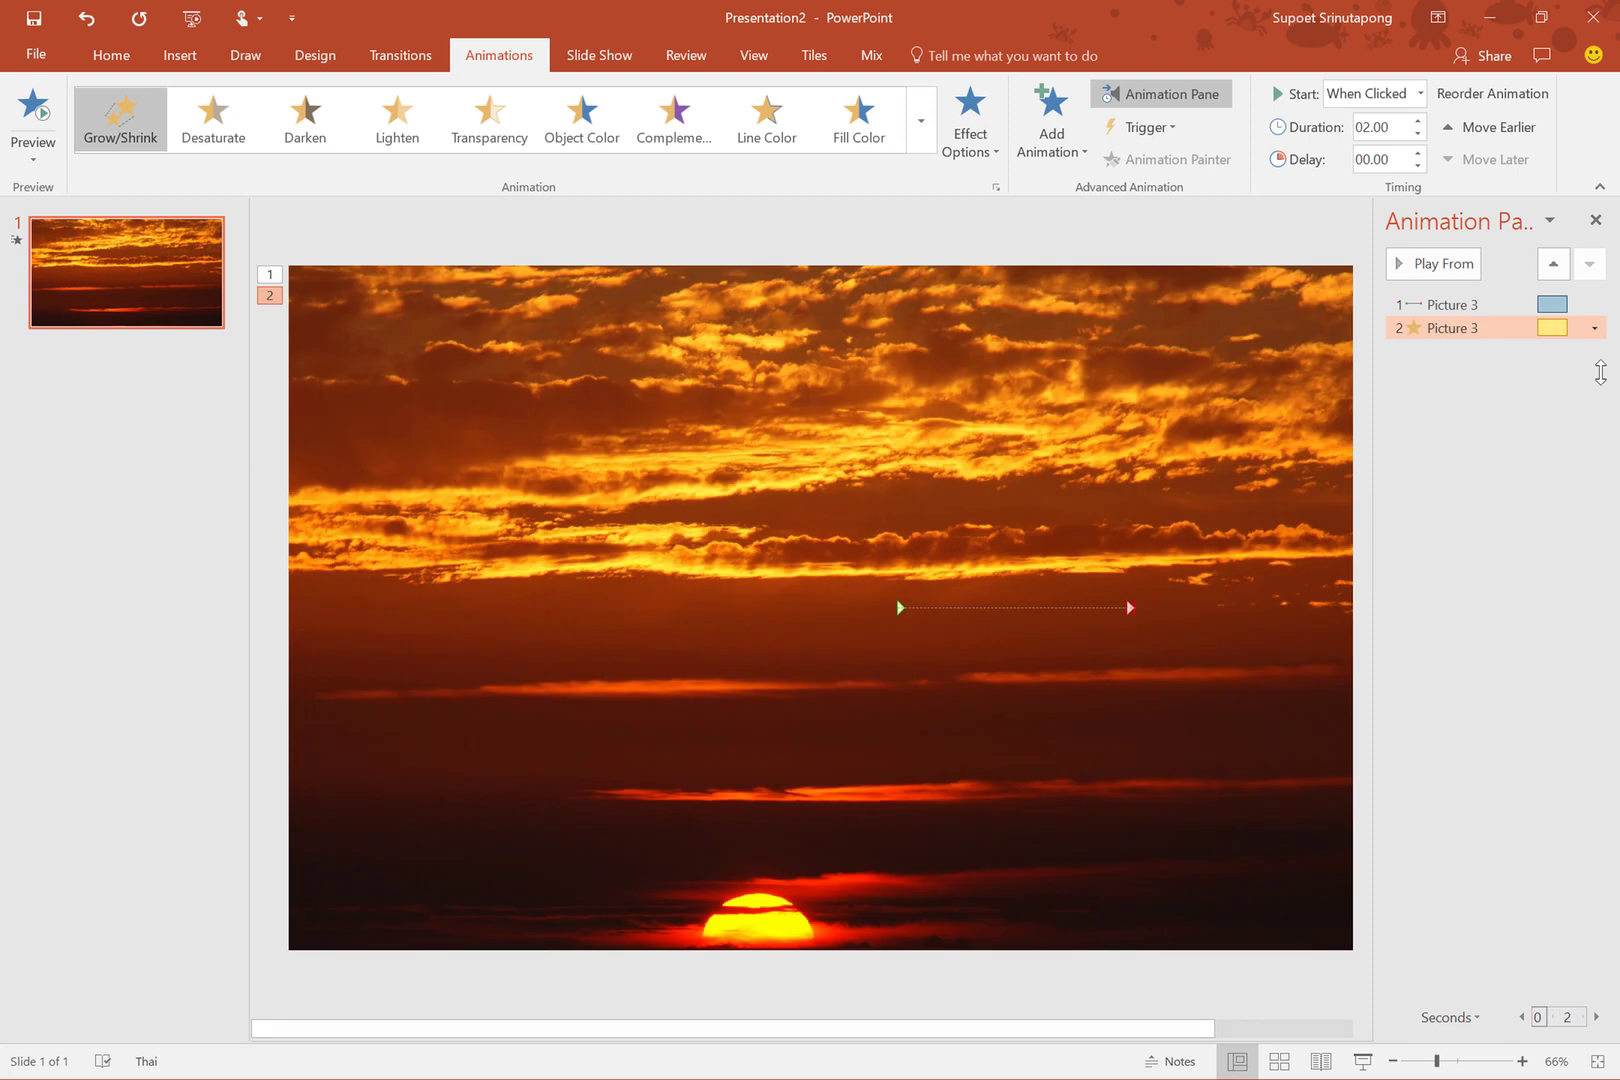
Step: Set the Grow/Shrink effect's size to a custom 90%
{"action": "left_click", "coordinate": [1594, 328]}
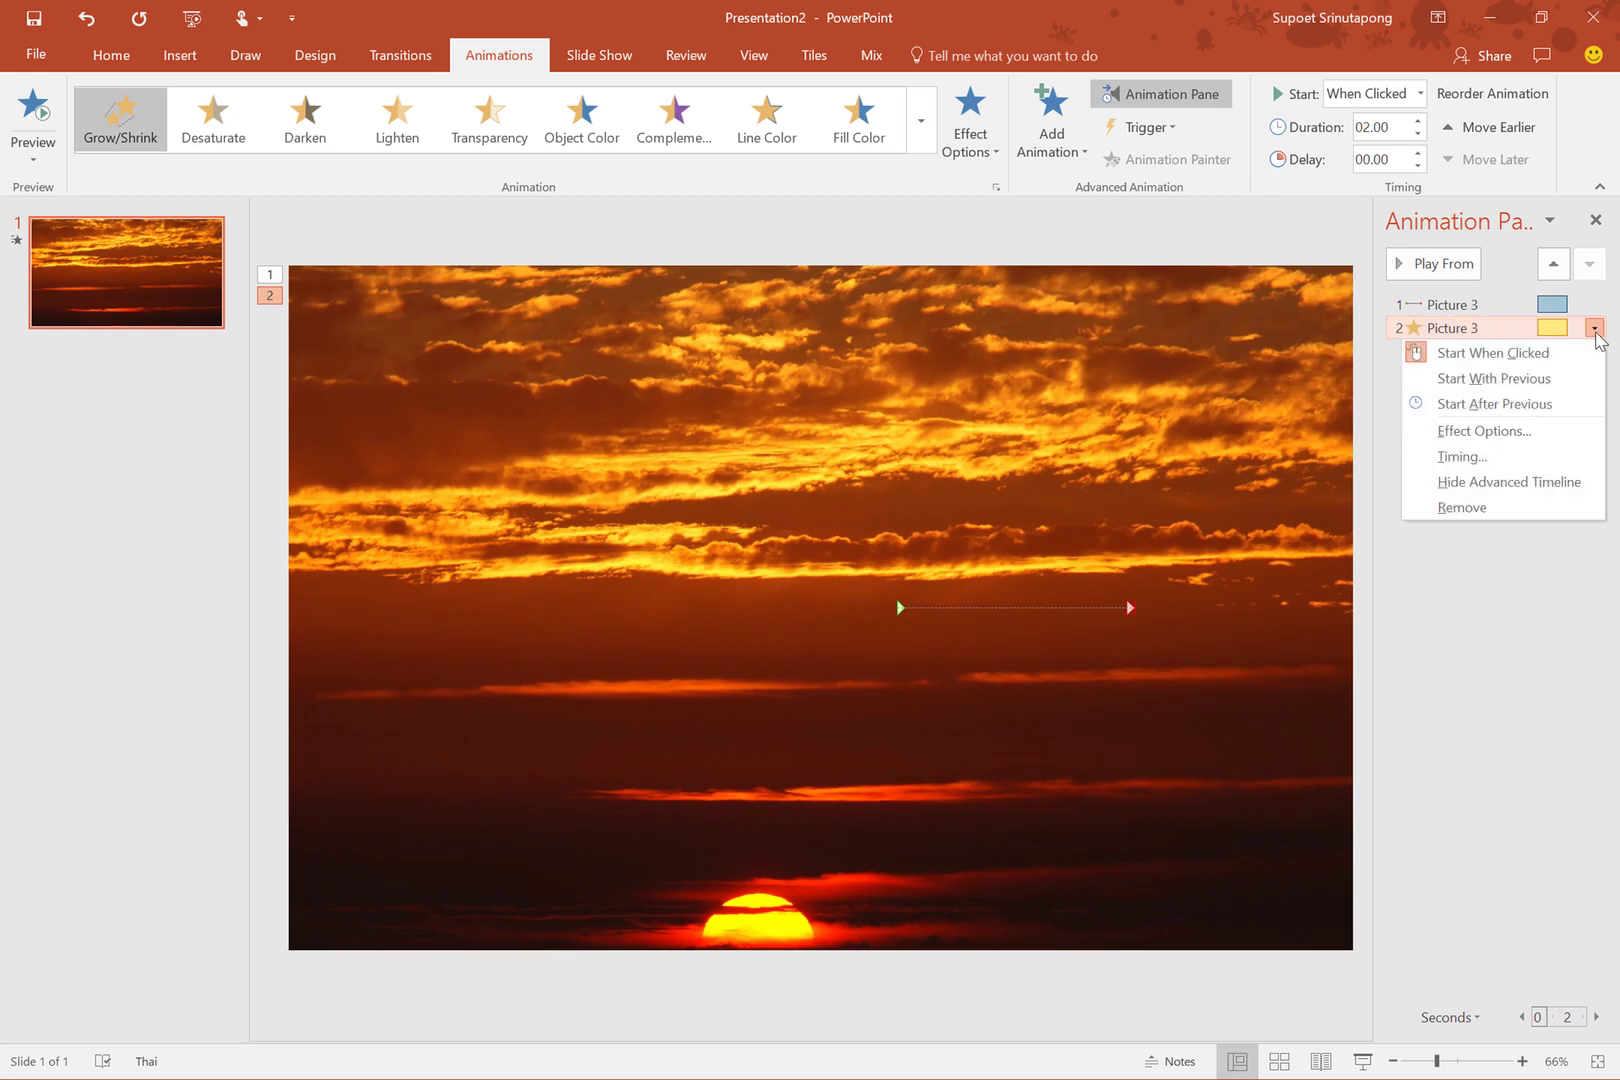
{"action": "left_click", "coordinate": [1561, 432]}
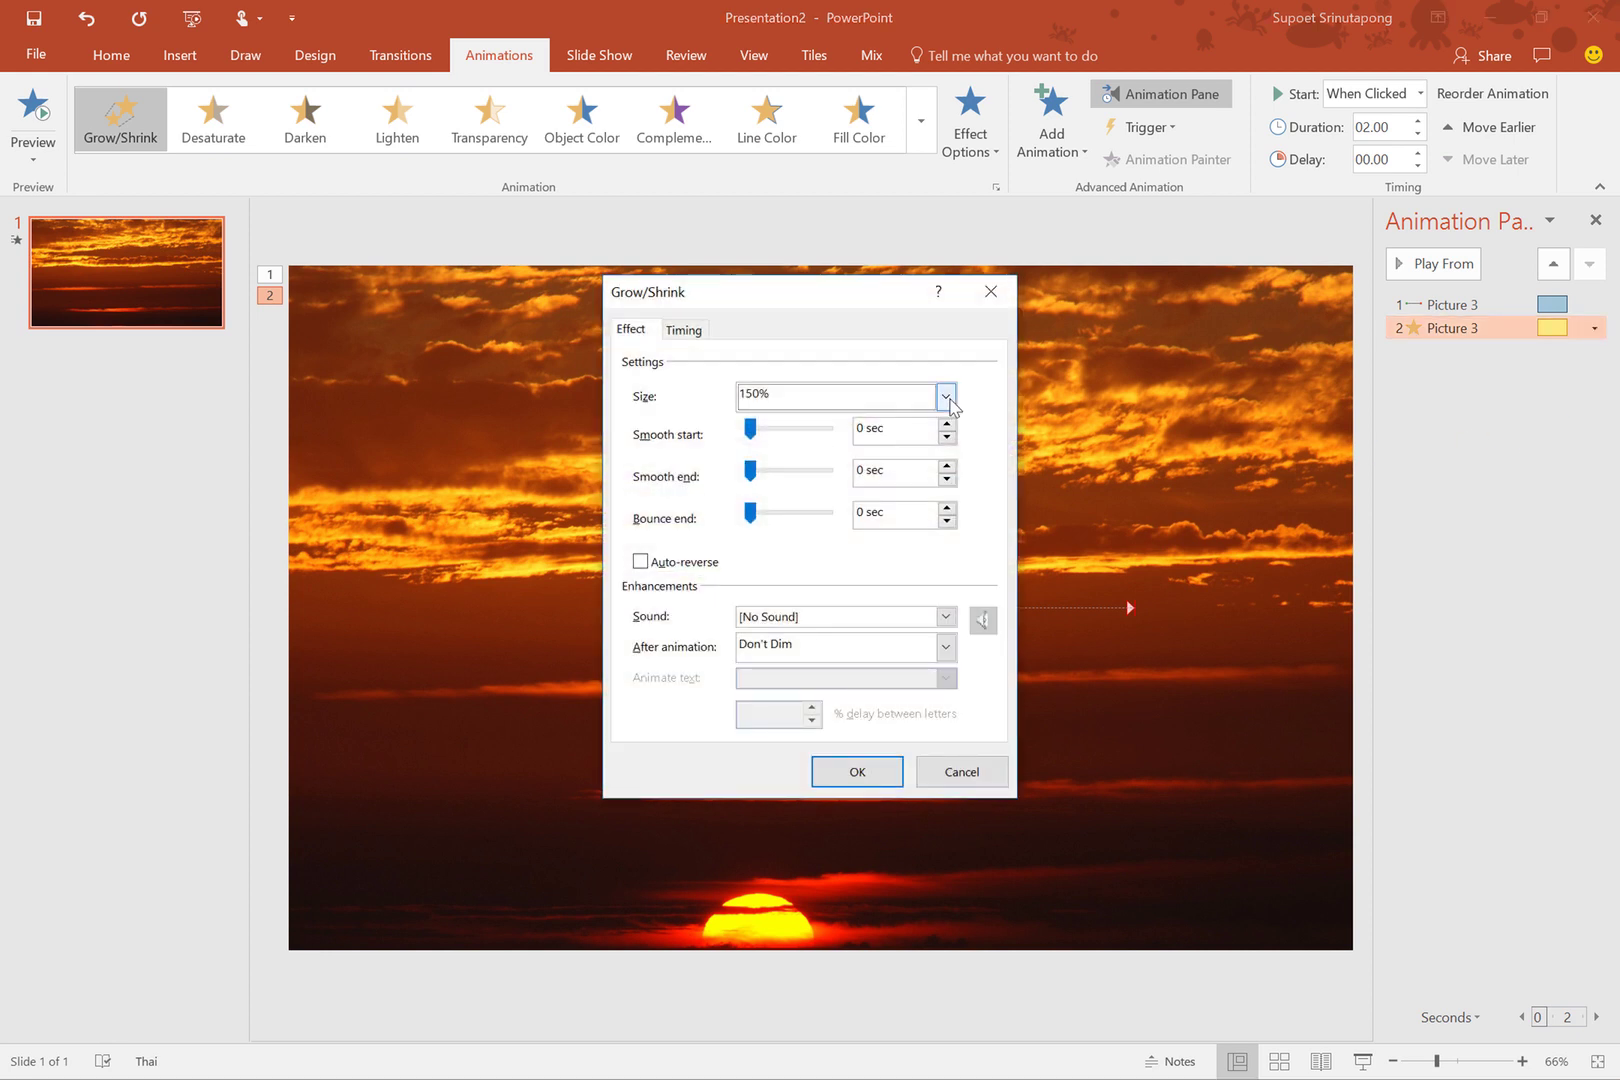
{"action": "left_click", "coordinate": [945, 396]}
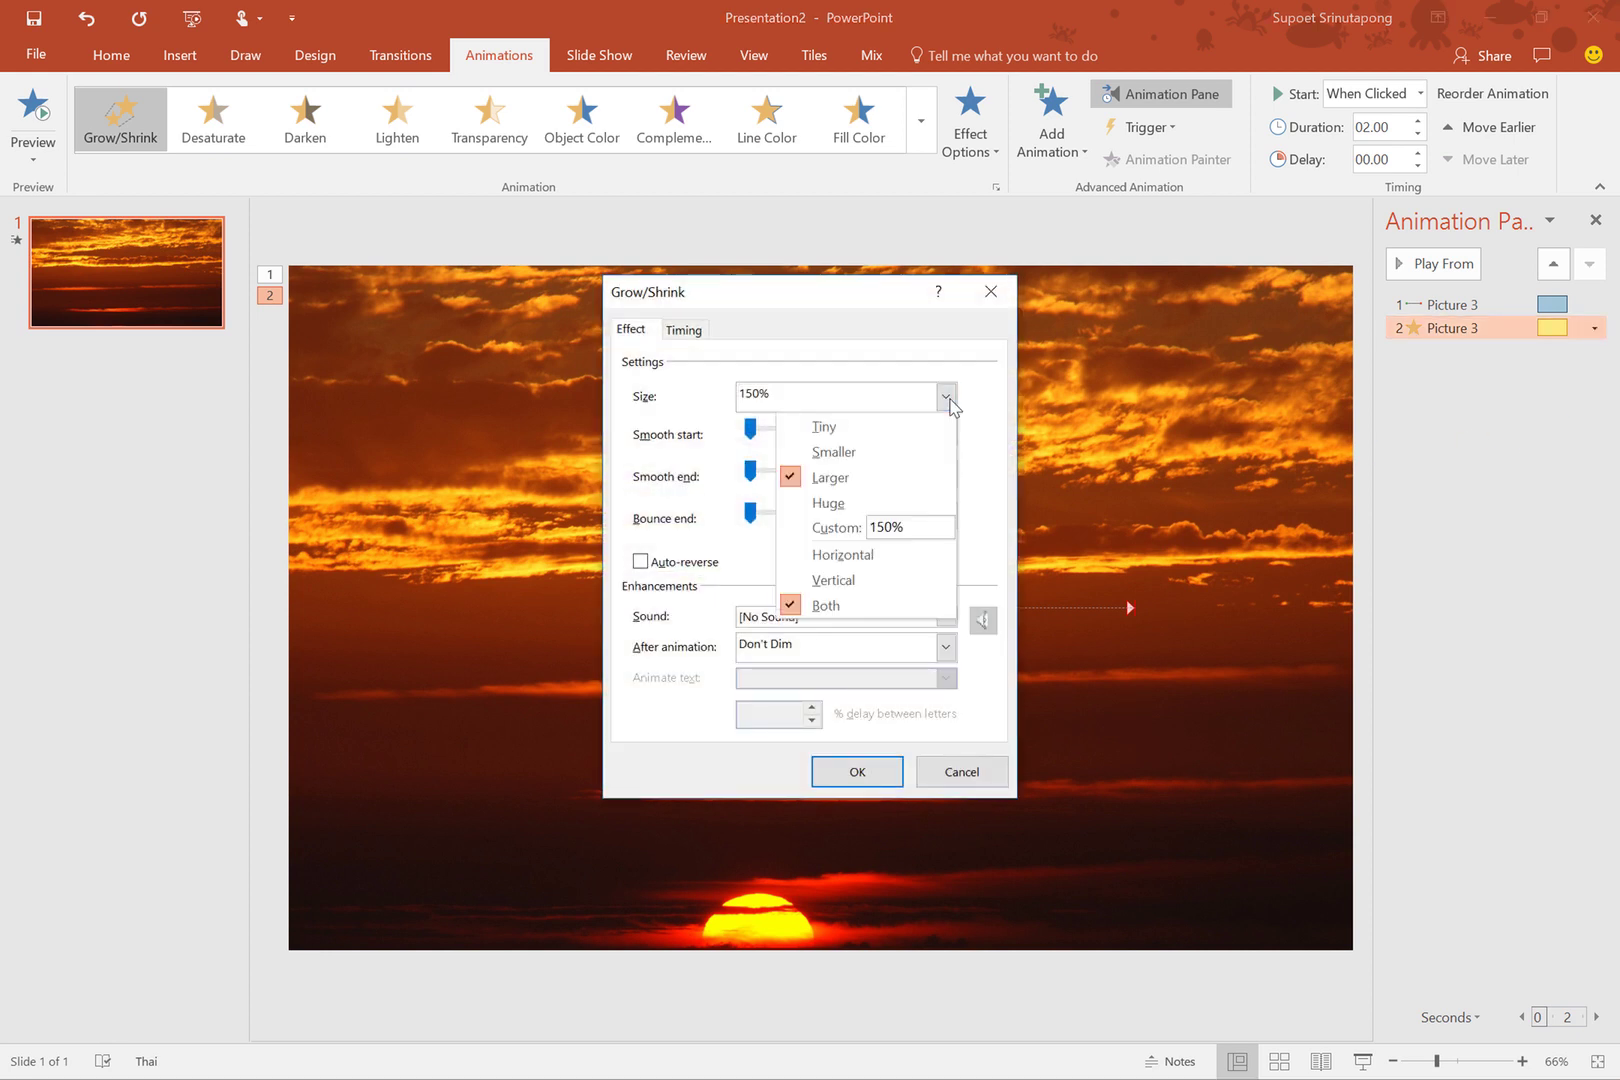
{"action": "left_click_drag", "start_coordinate": [915, 528], "coordinate": [818, 543]}
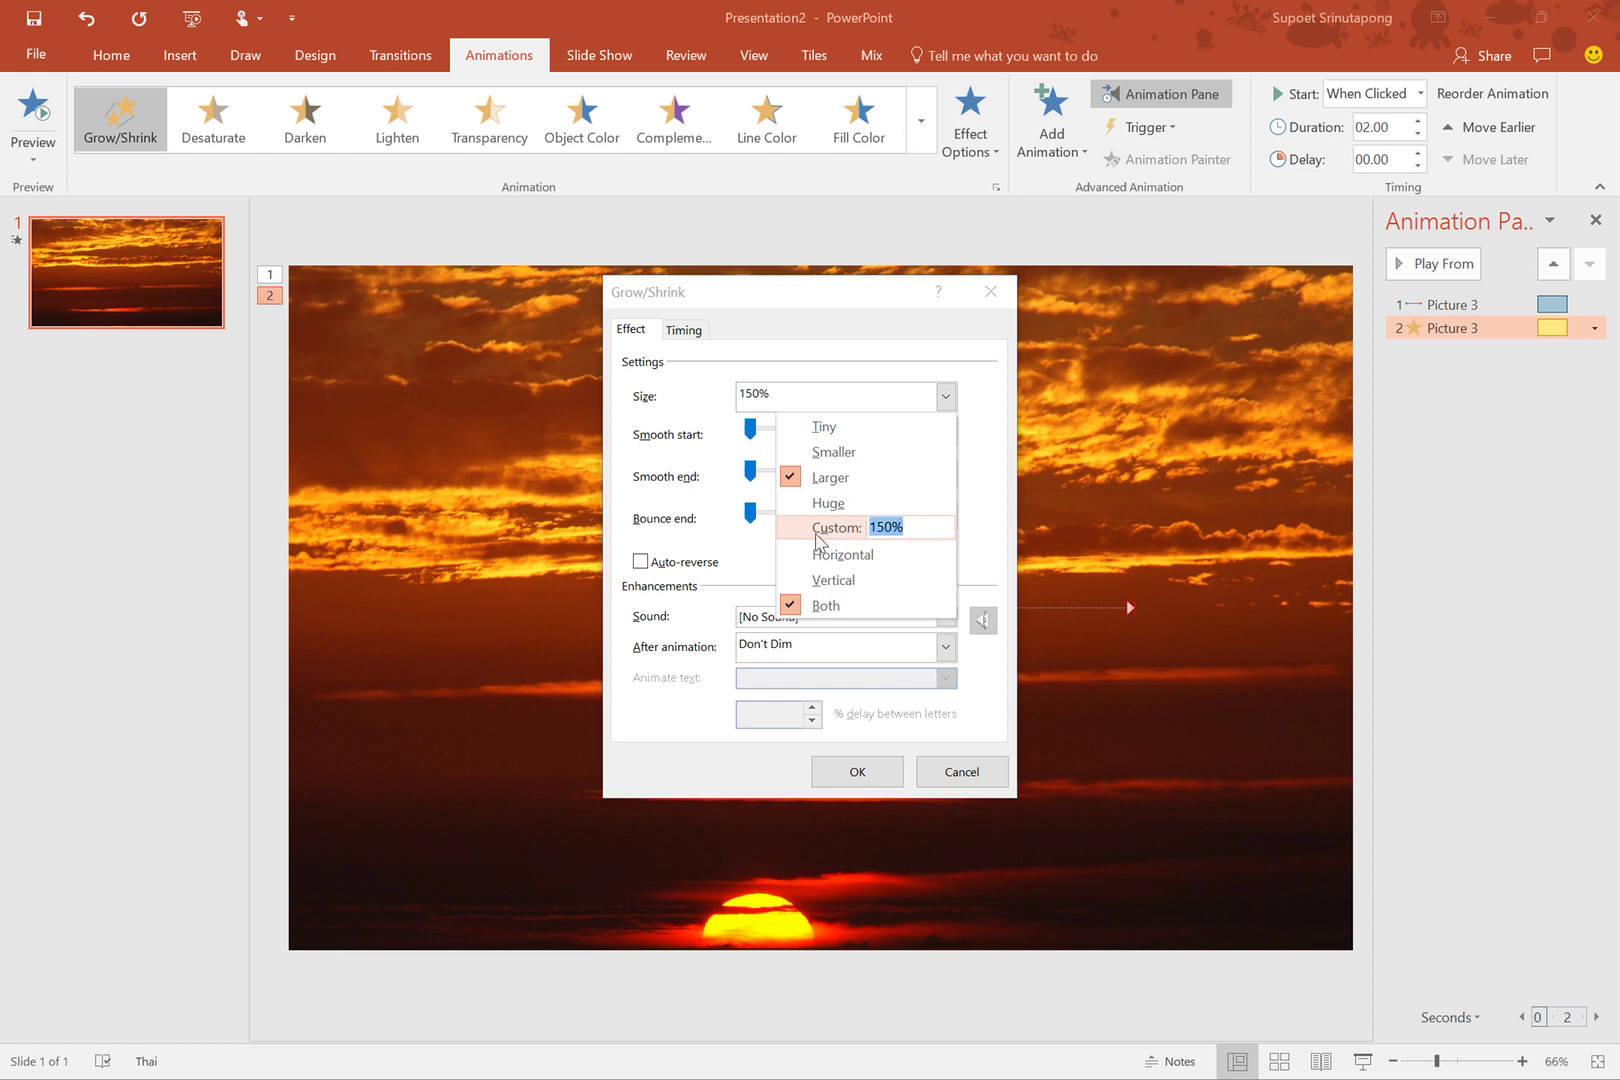
{"action": "type", "text": "90"}
{"action": "key", "text": "Return"}
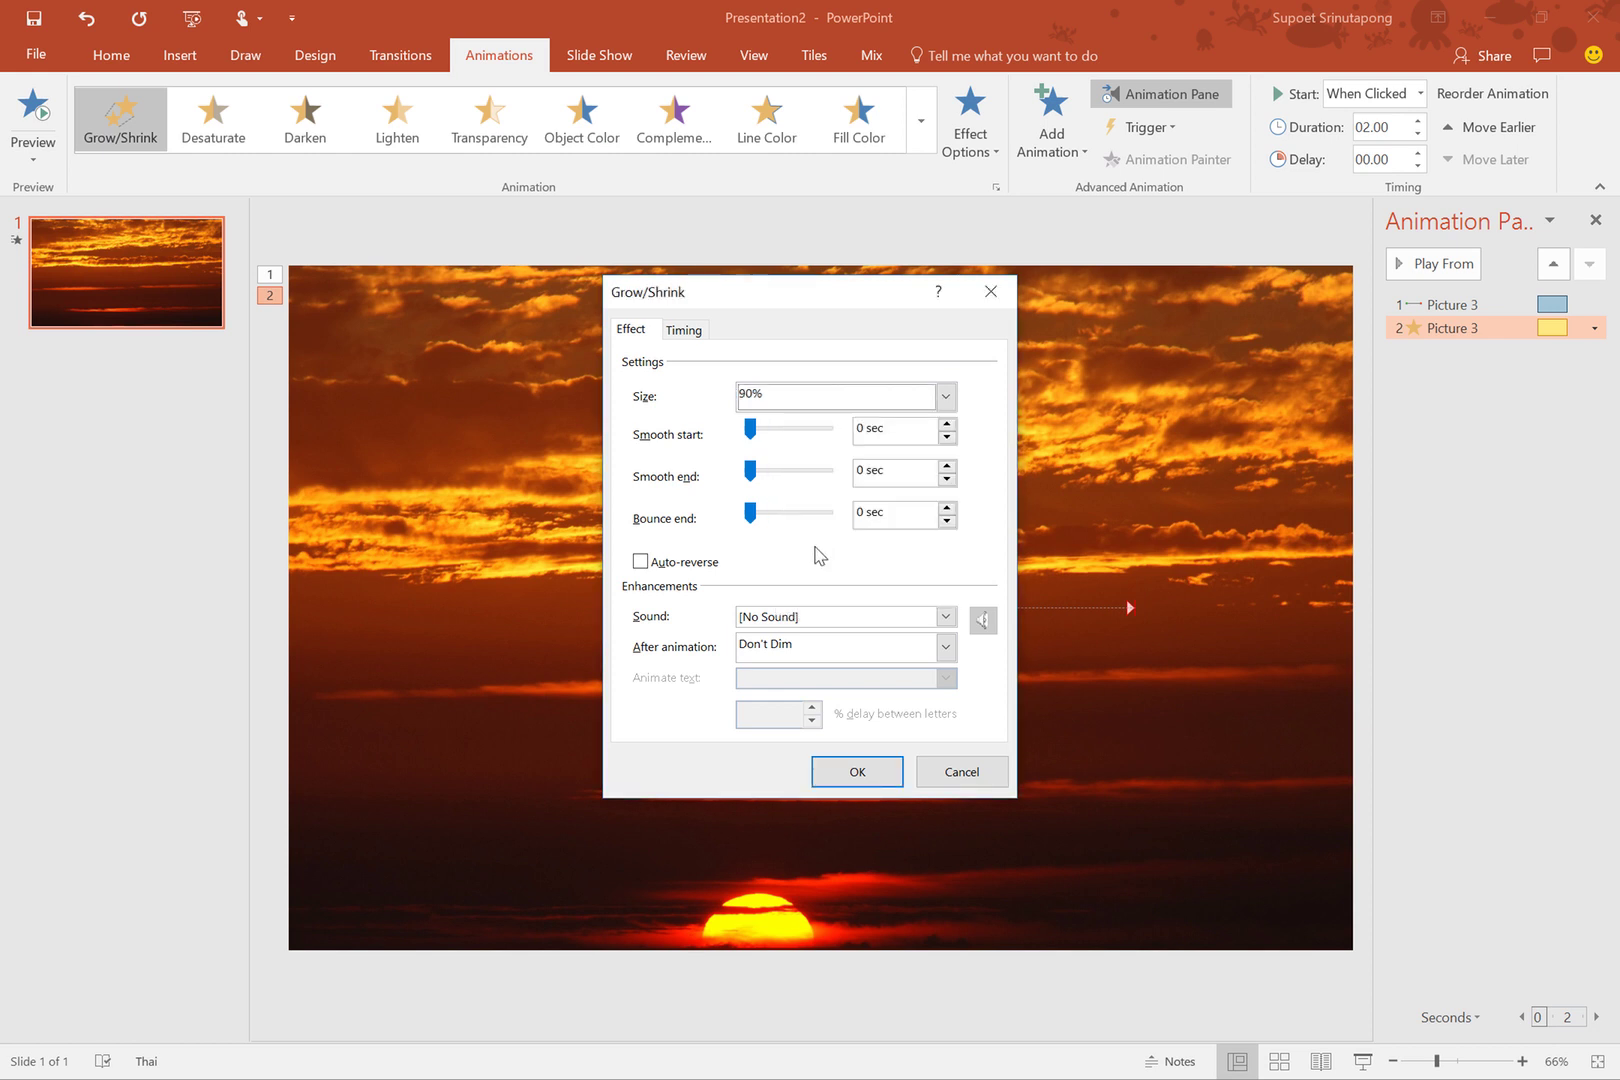
{"action": "left_click", "coordinate": [855, 772]}
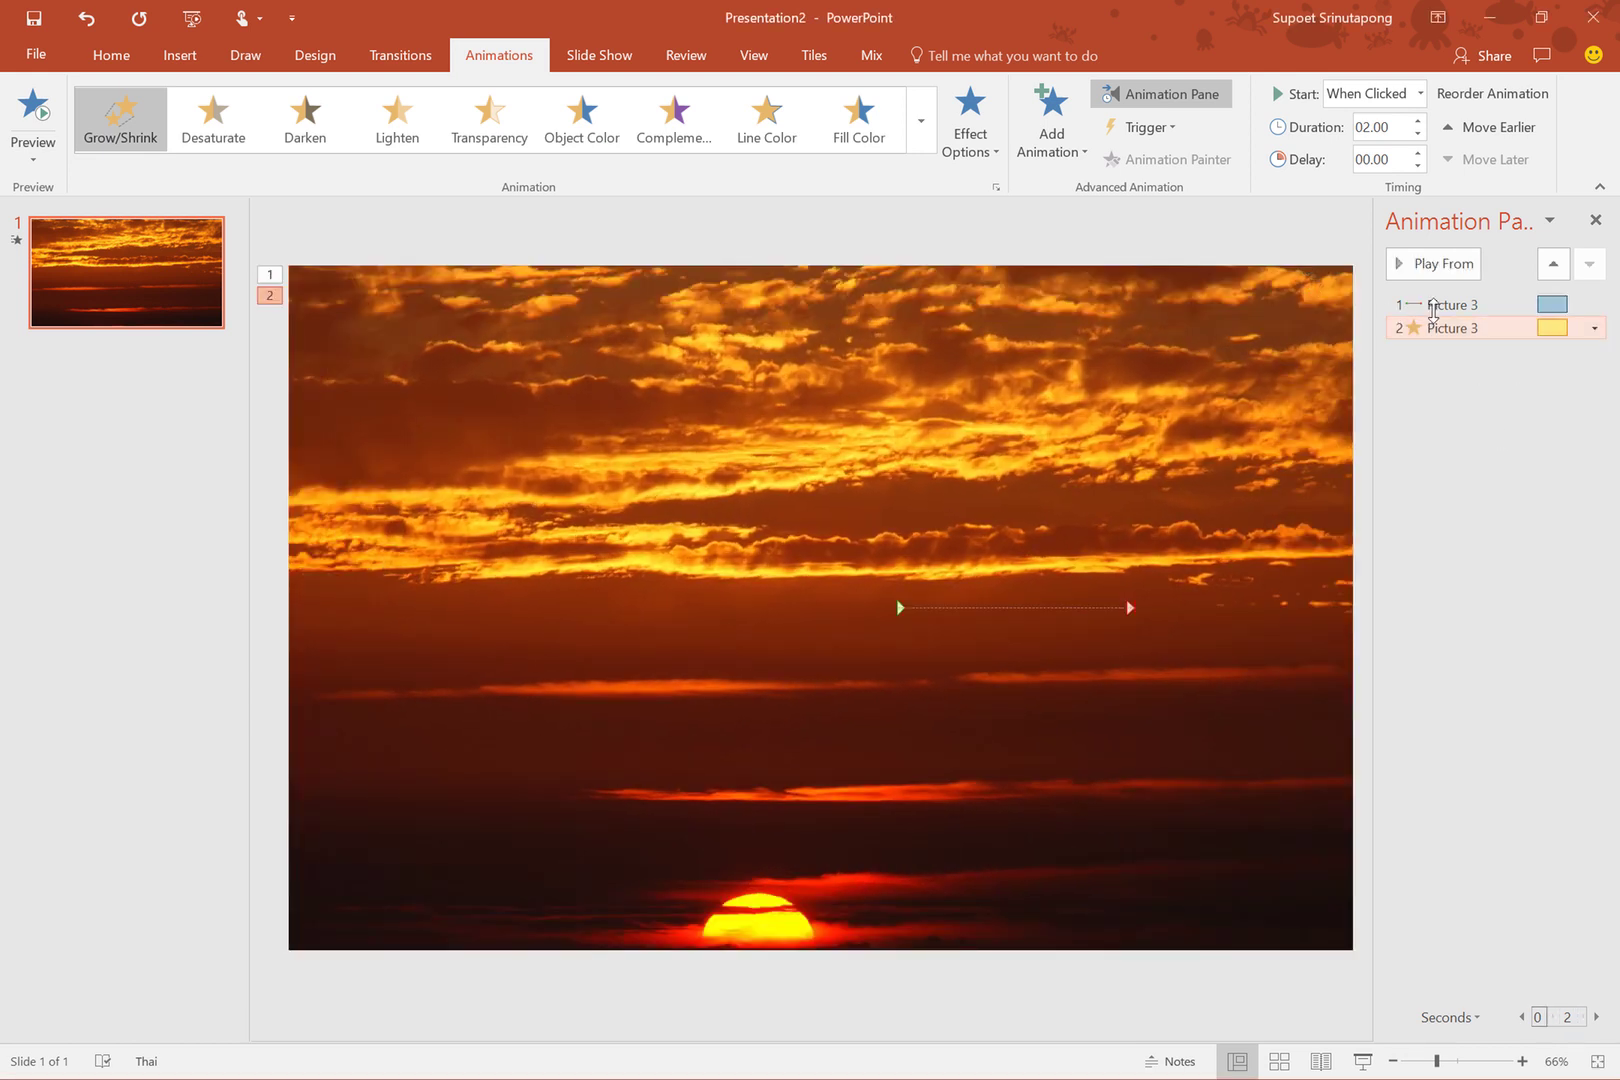
Step: Set both the Grow/Shrink and motion path effects to start With Previous, then preview them
{"action": "left_click", "coordinate": [1445, 304]}
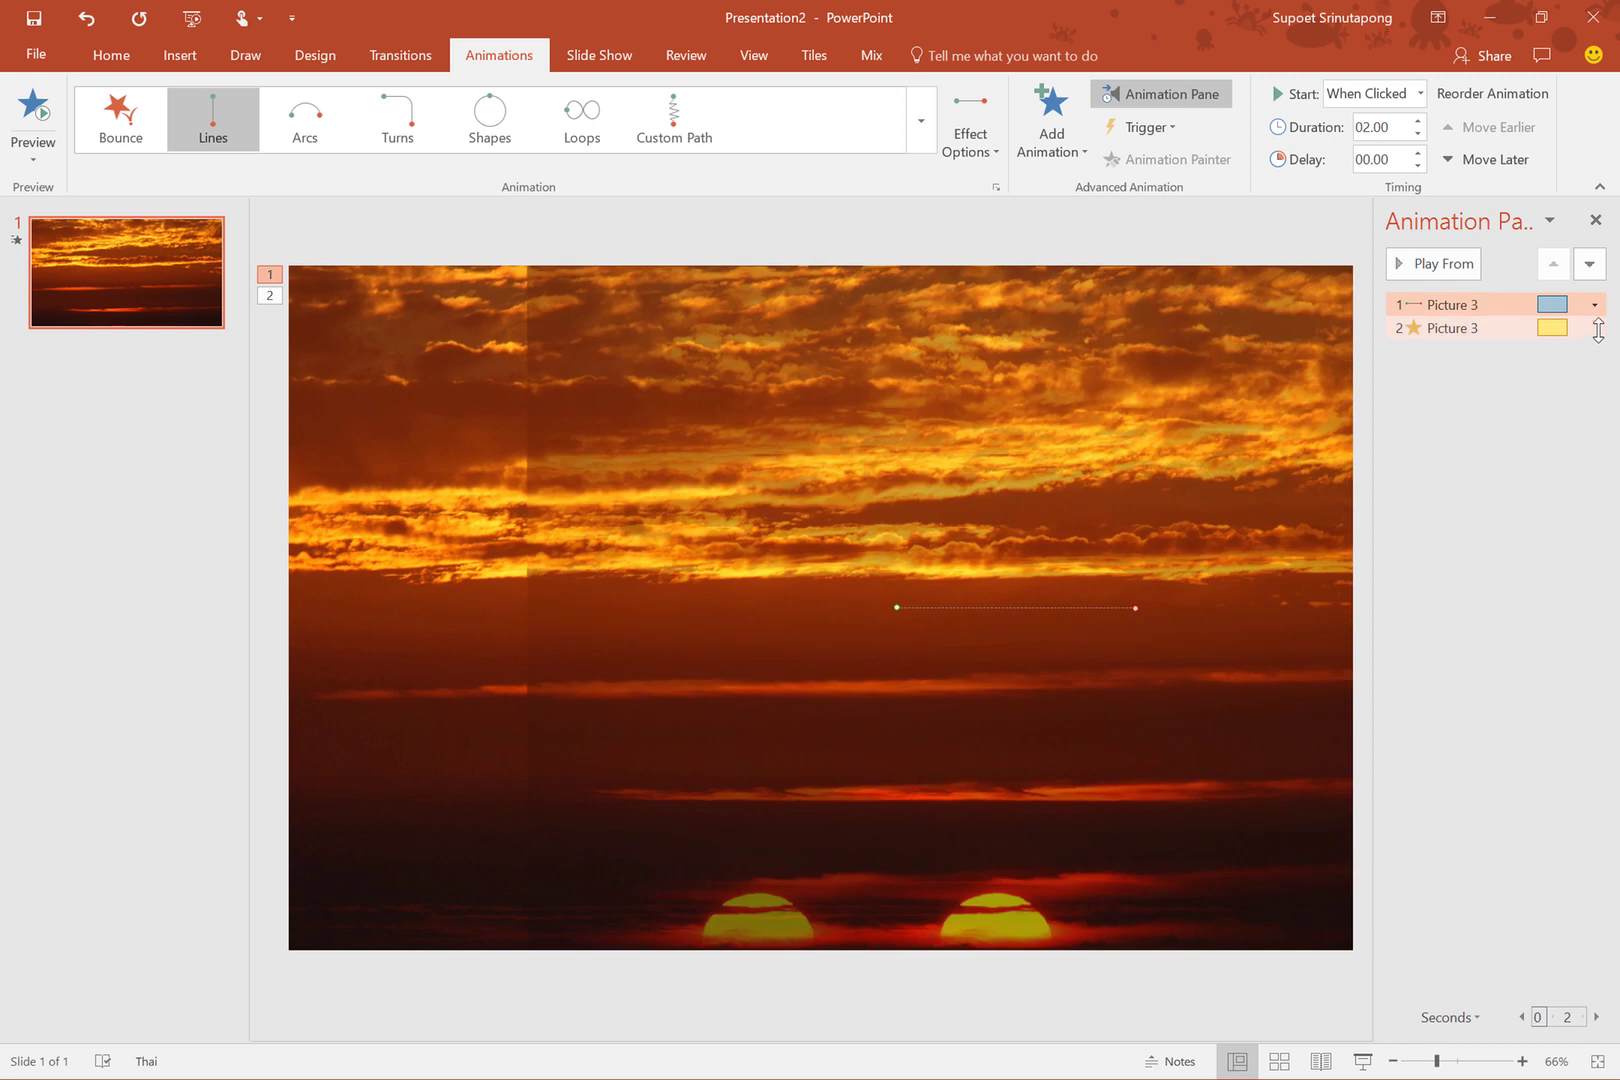
{"action": "left_click", "coordinate": [1594, 334]}
{"action": "left_click", "coordinate": [1594, 329]}
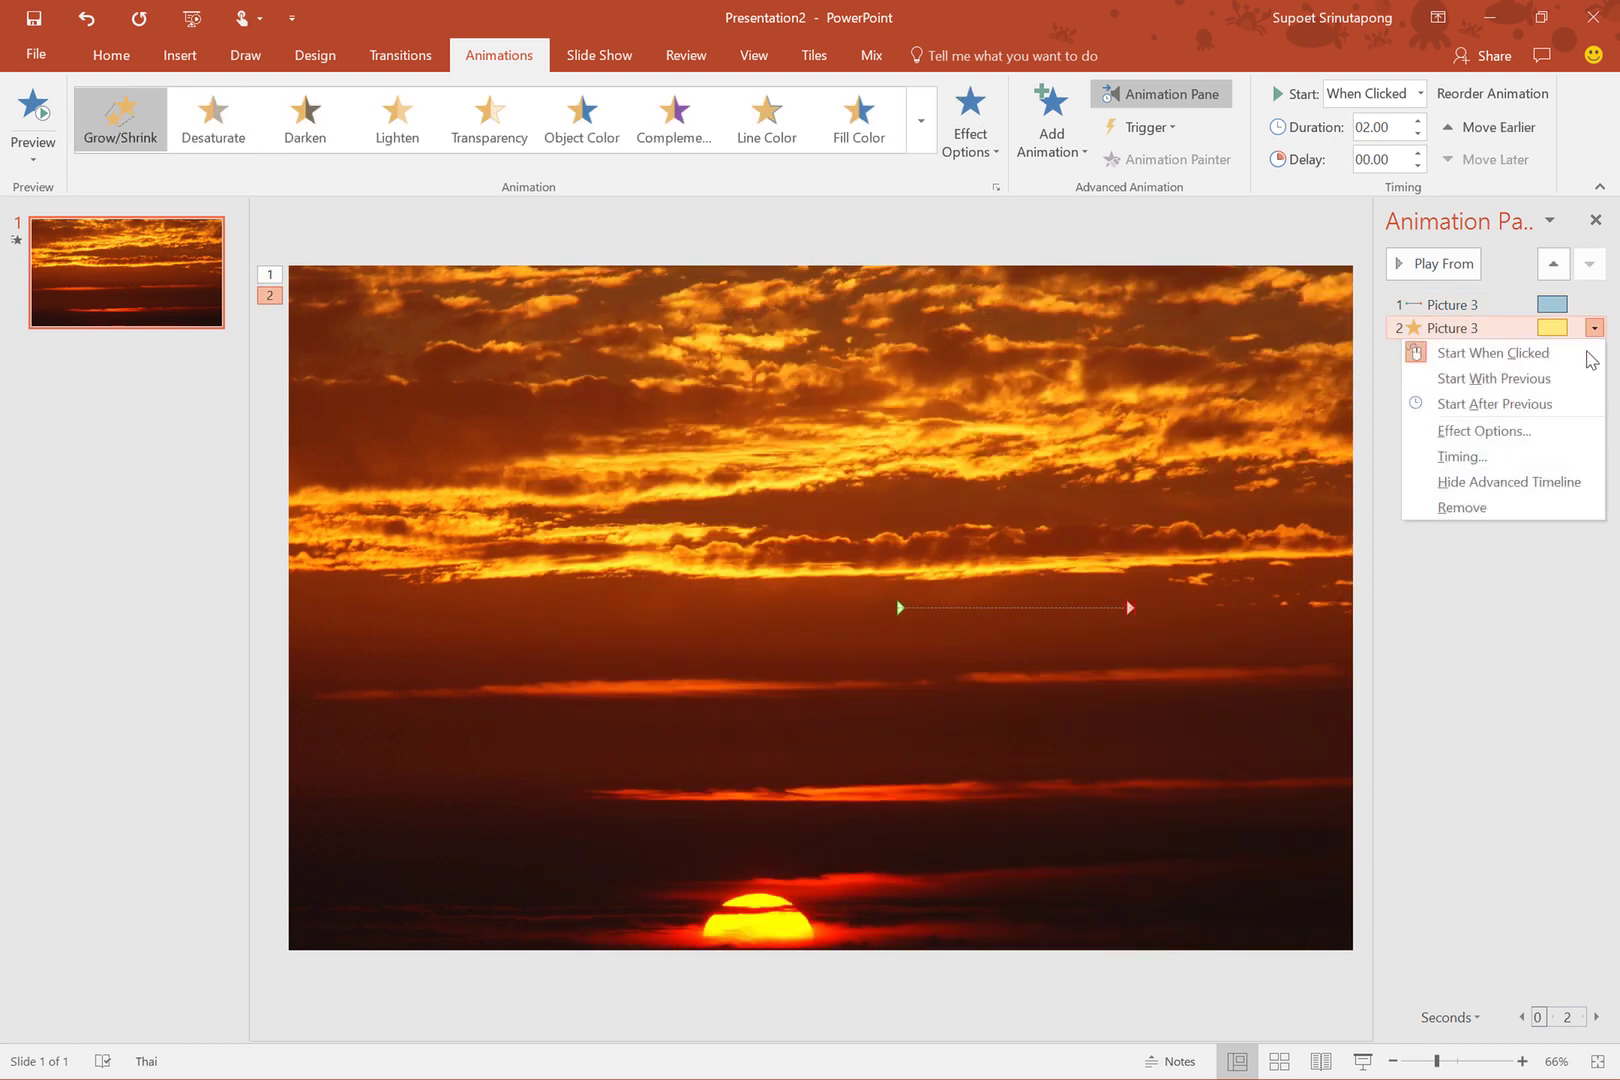
{"action": "left_click", "coordinate": [1470, 375]}
{"action": "left_click", "coordinate": [1497, 299]}
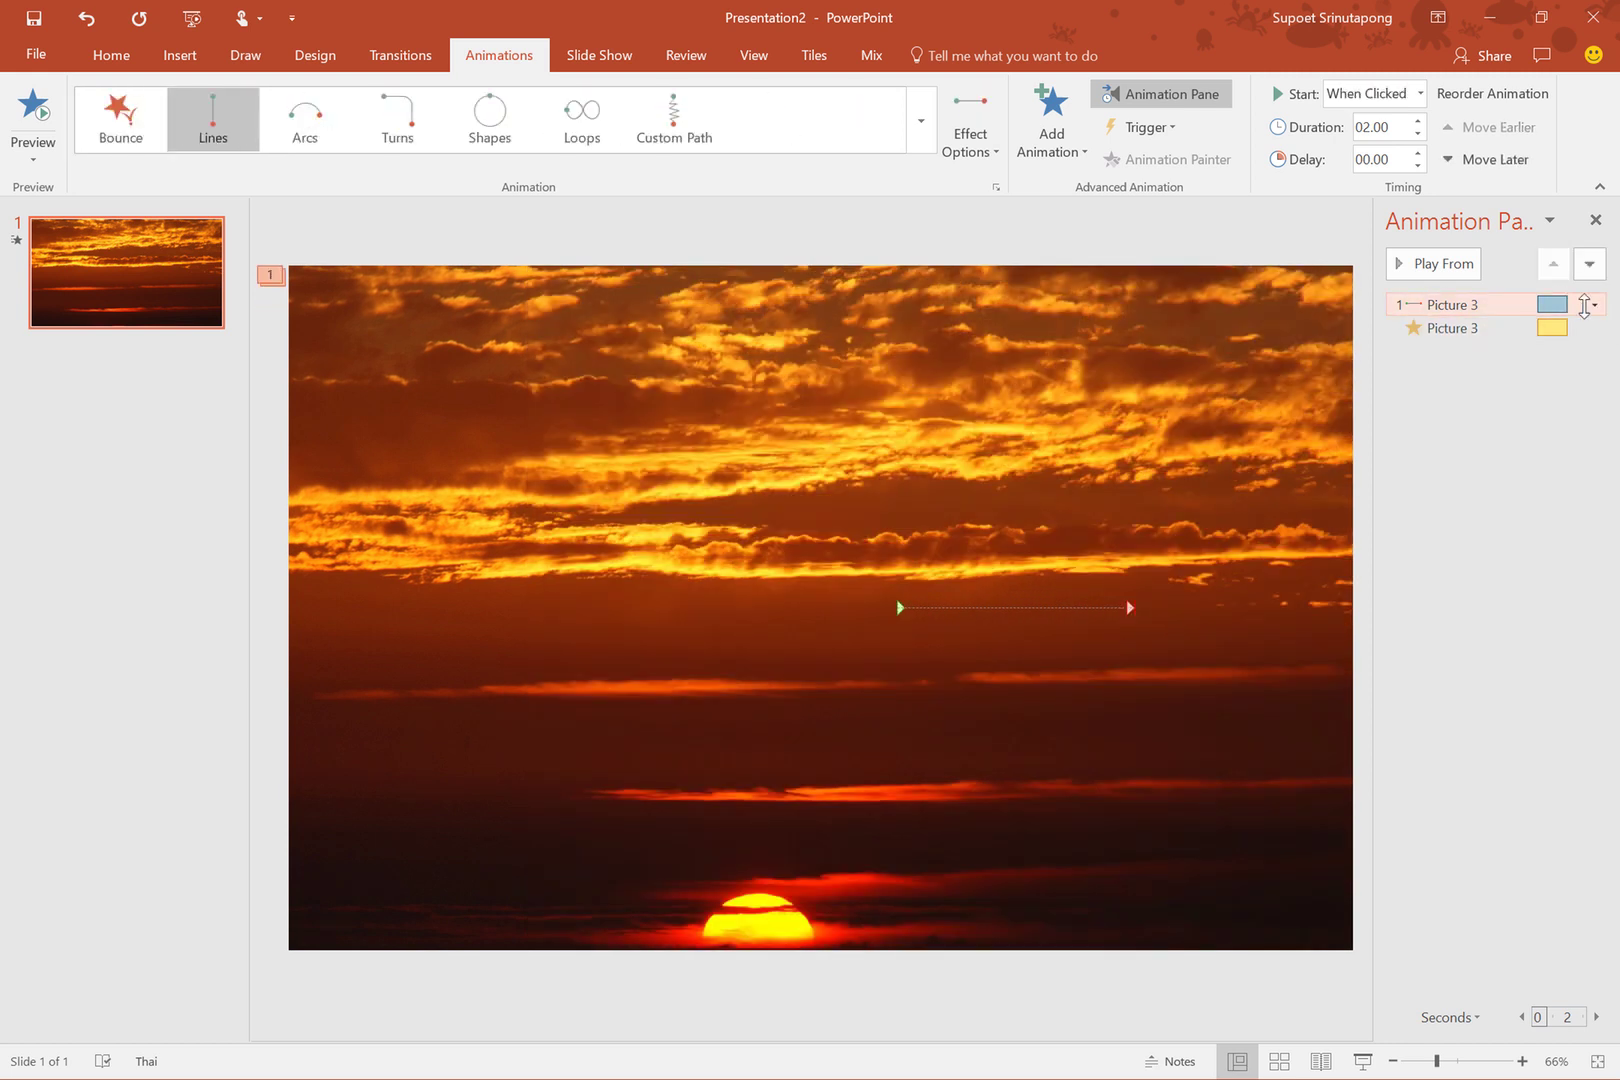
{"action": "left_click", "coordinate": [1593, 305]}
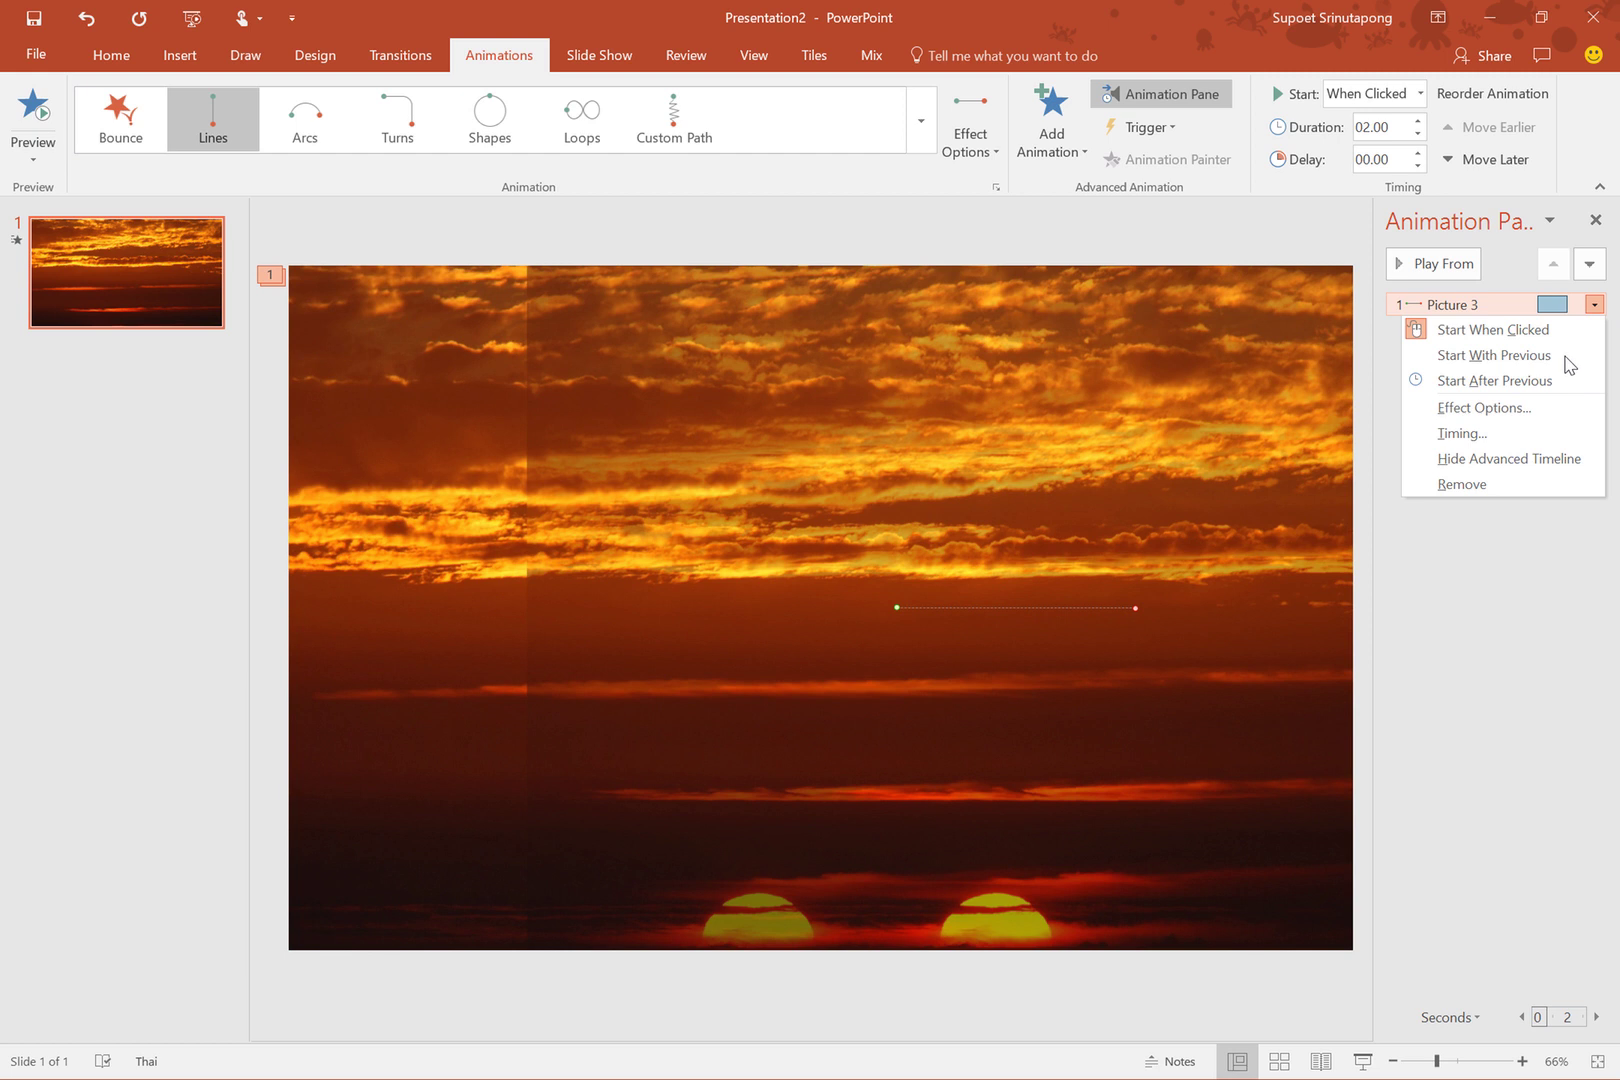
{"action": "left_click", "coordinate": [1535, 357]}
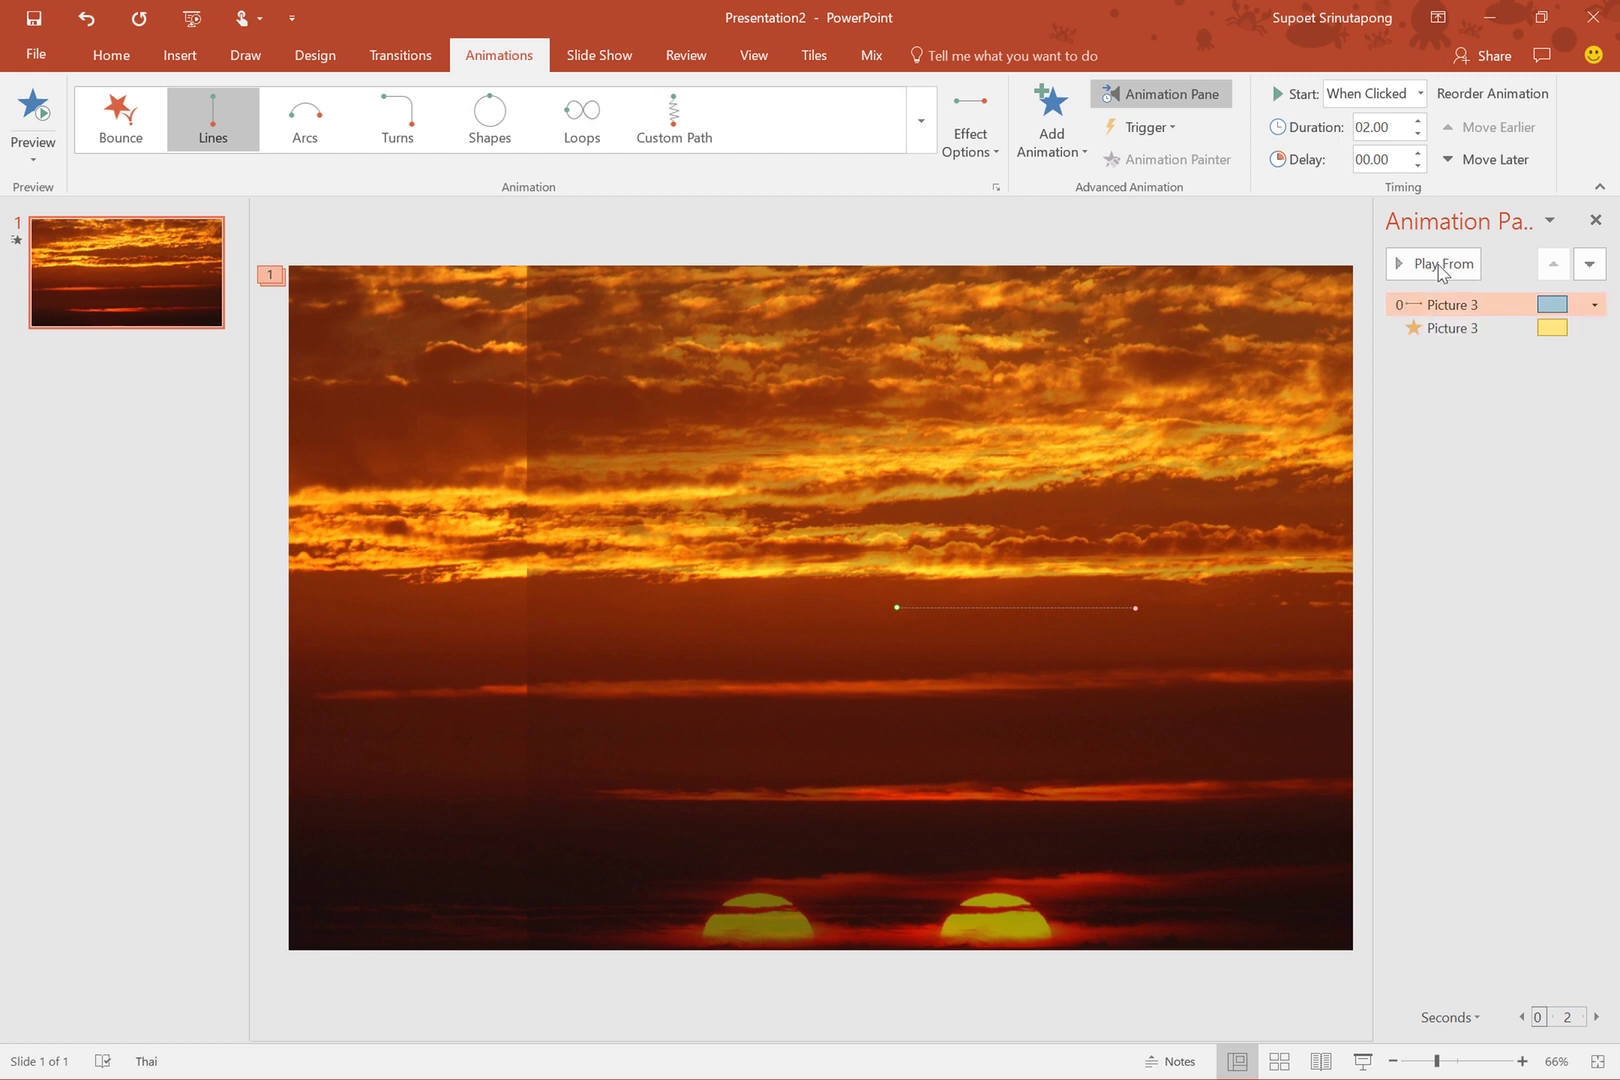
{"action": "left_click", "coordinate": [1440, 265]}
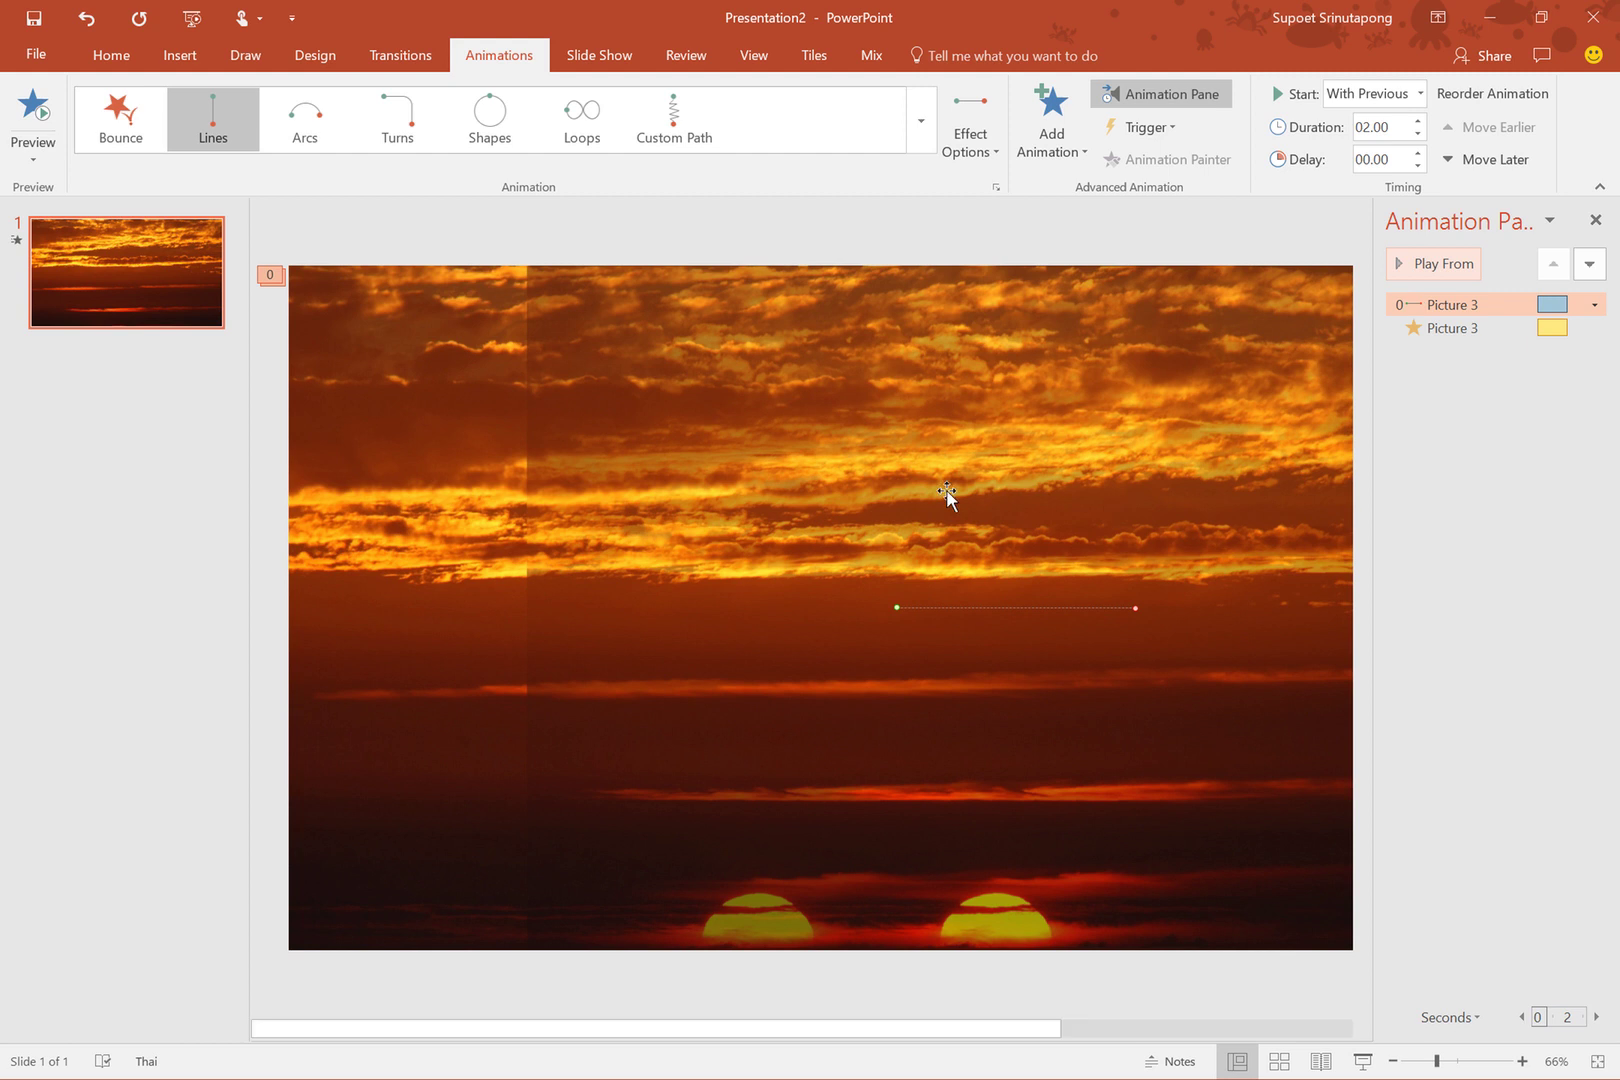
{"action": "scroll", "coordinate": [965, 530], "scroll_direction": "down", "scroll_amount": 3}
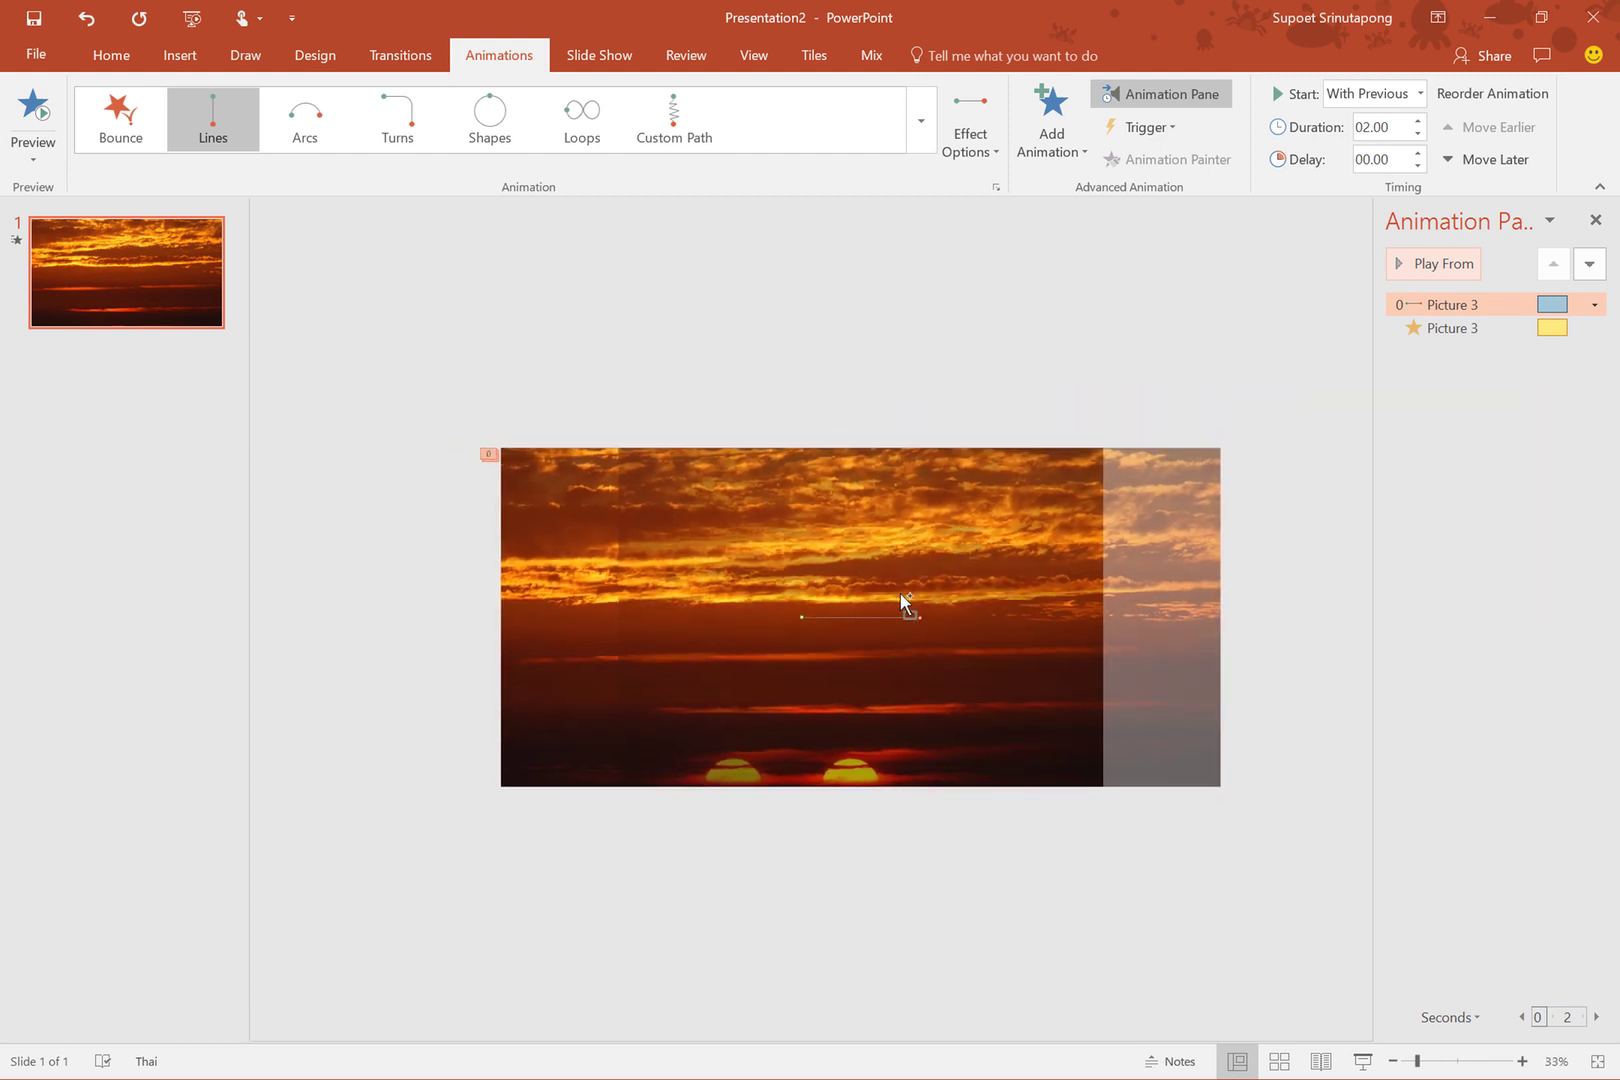
Step: Nudge the sunset photo left and enlarge it around its centre, previewing the animations
{"action": "left_click", "coordinate": [1058, 525]}
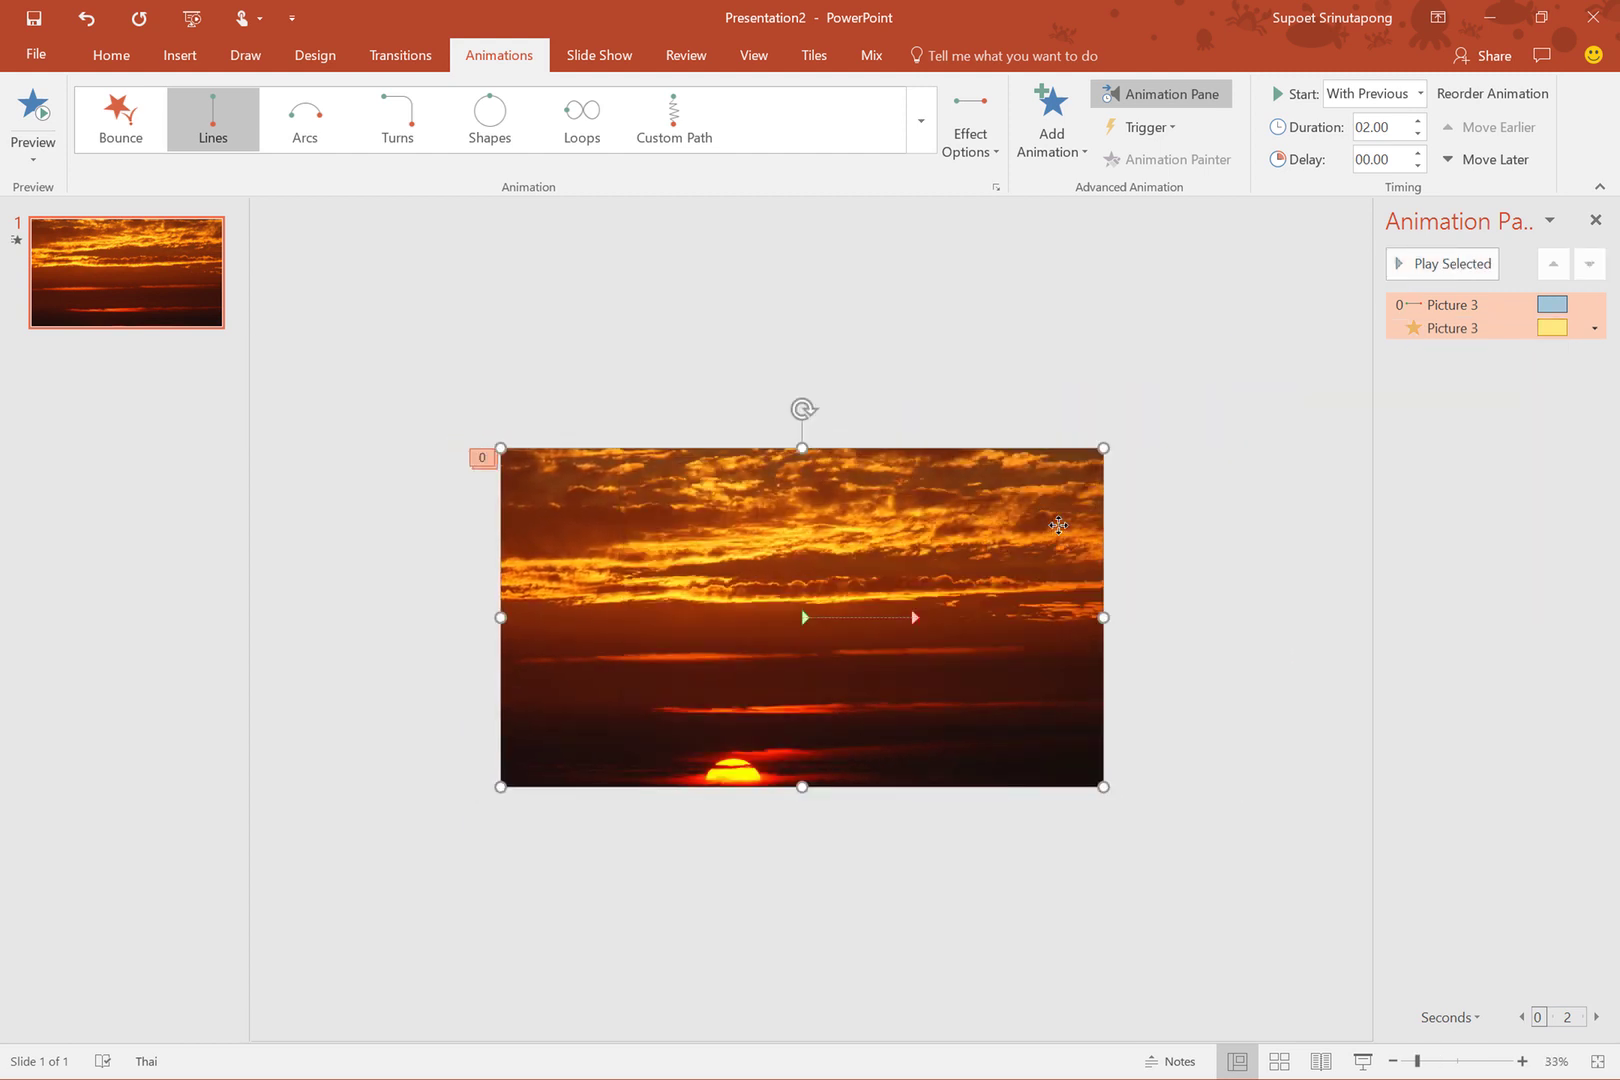
{"action": "left_click_drag", "start_coordinate": [1050, 515], "coordinate": [1024, 513]}
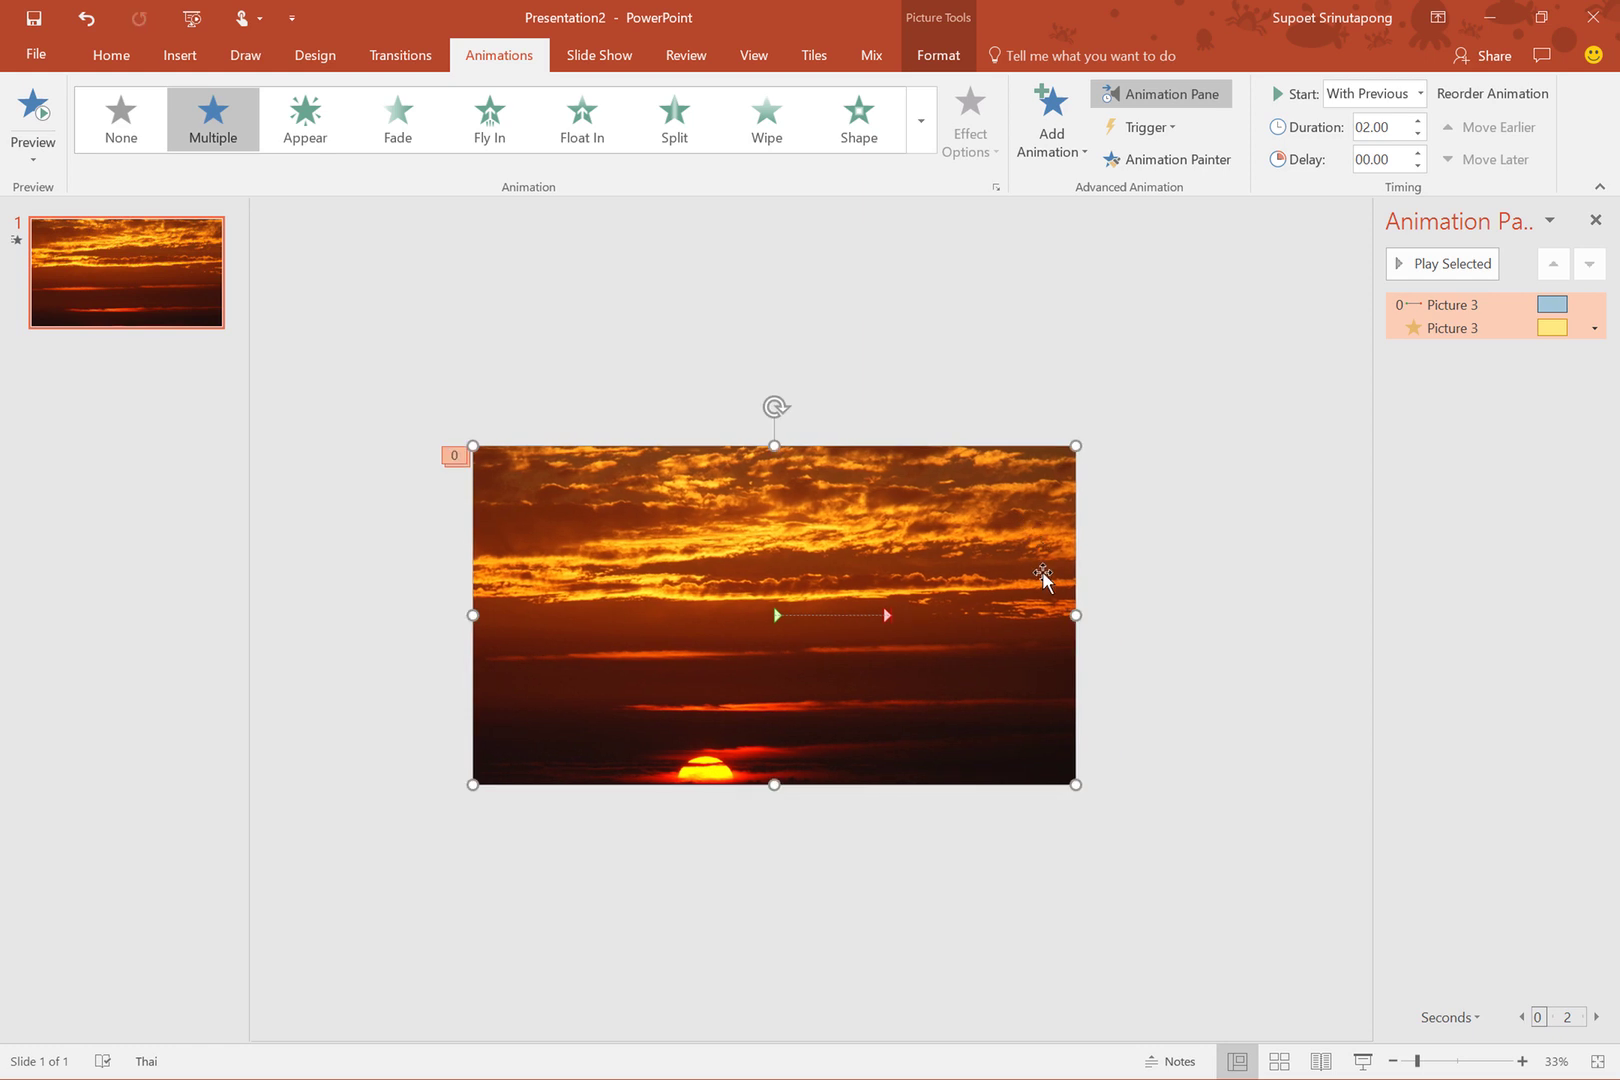
{"action": "left_click", "coordinate": [1420, 274]}
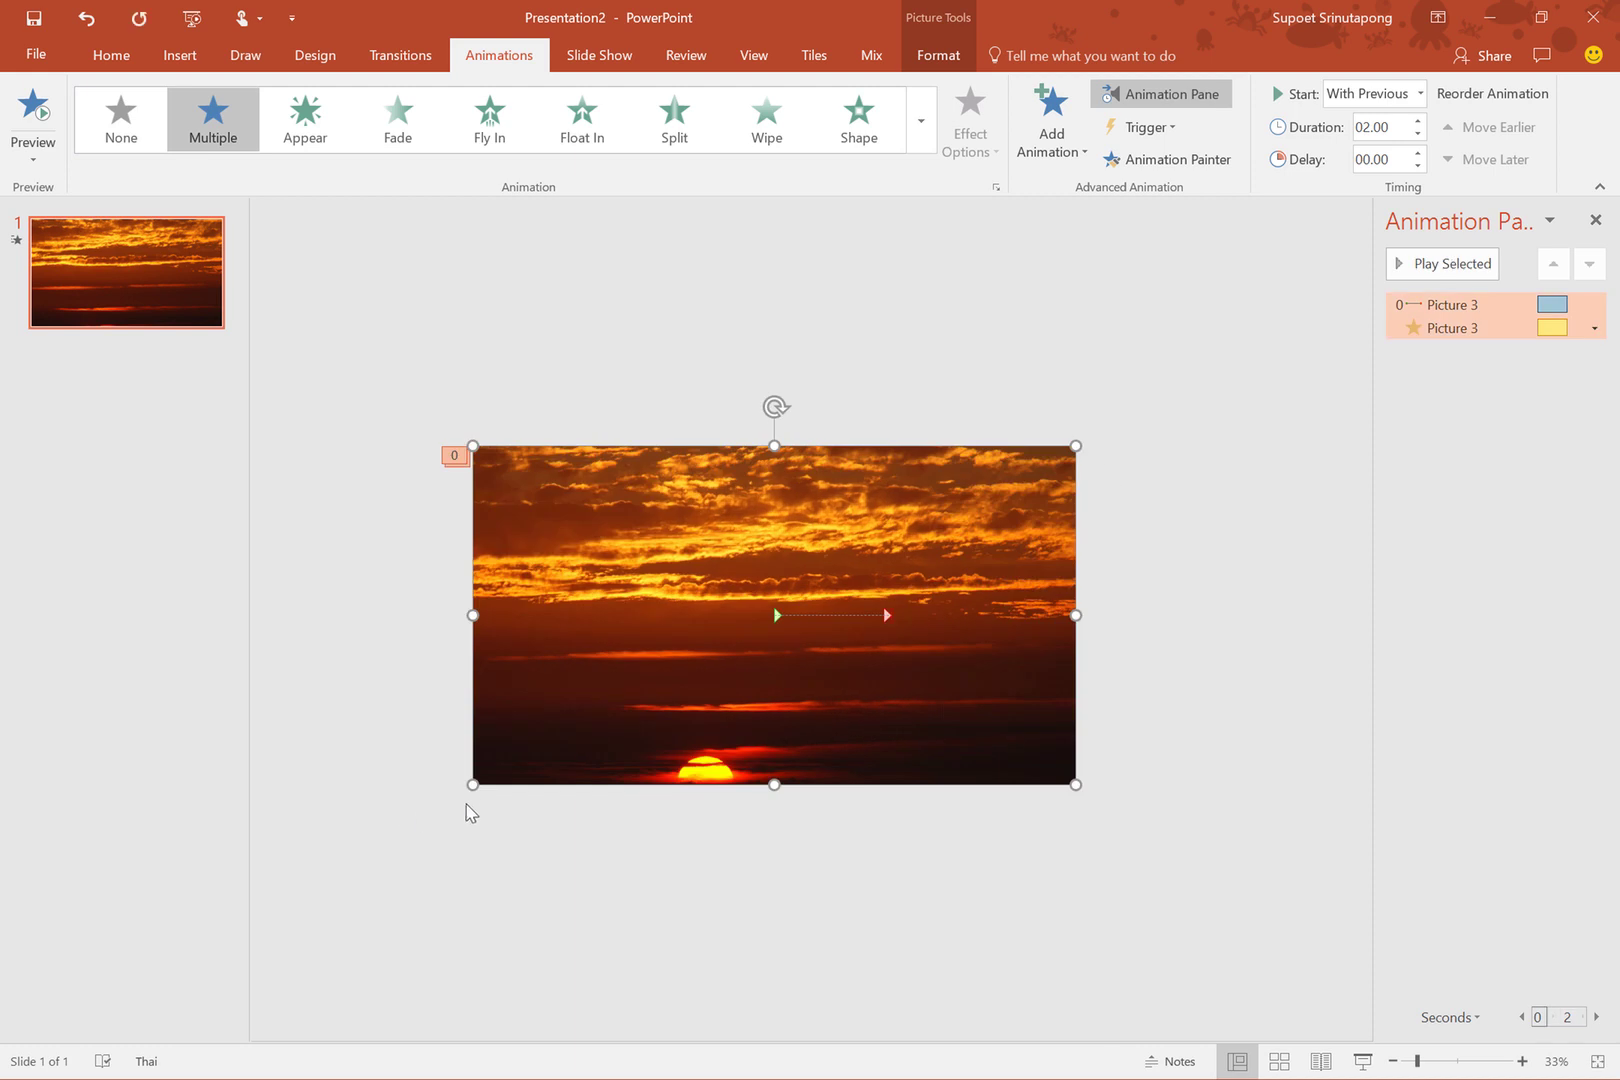
{"action": "left_click_drag", "start_coordinate": [476, 781], "coordinate": [386, 833]}
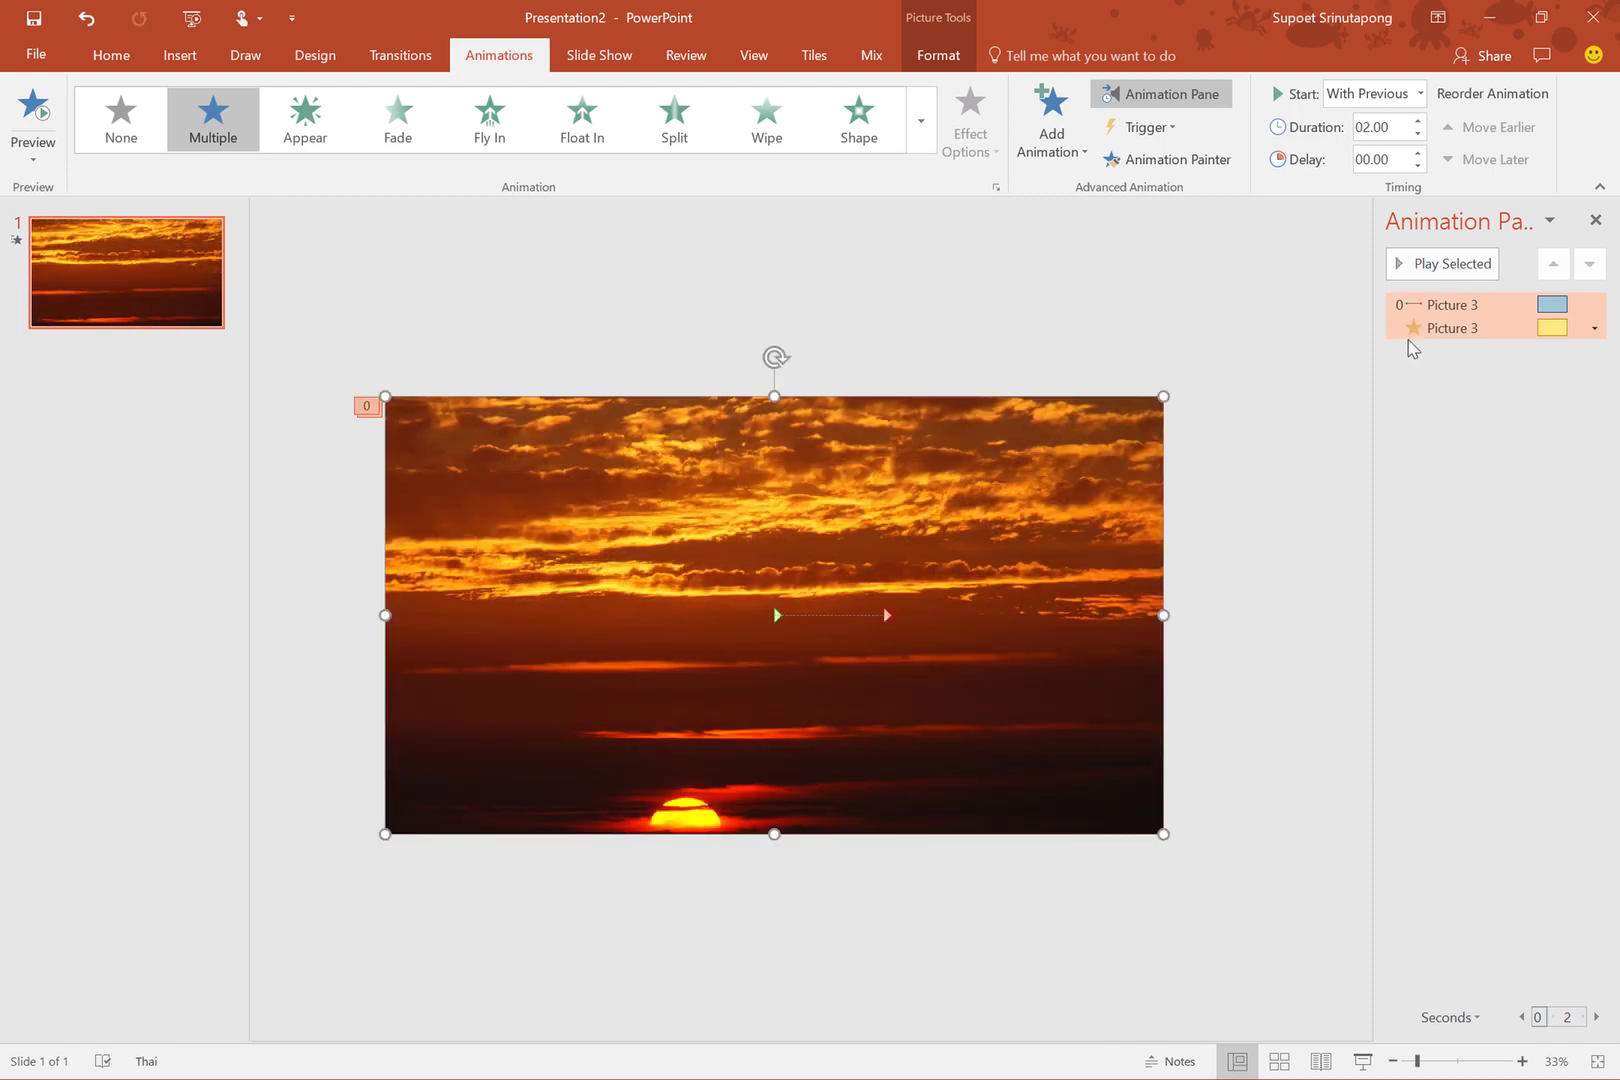
{"action": "left_click", "coordinate": [1430, 270]}
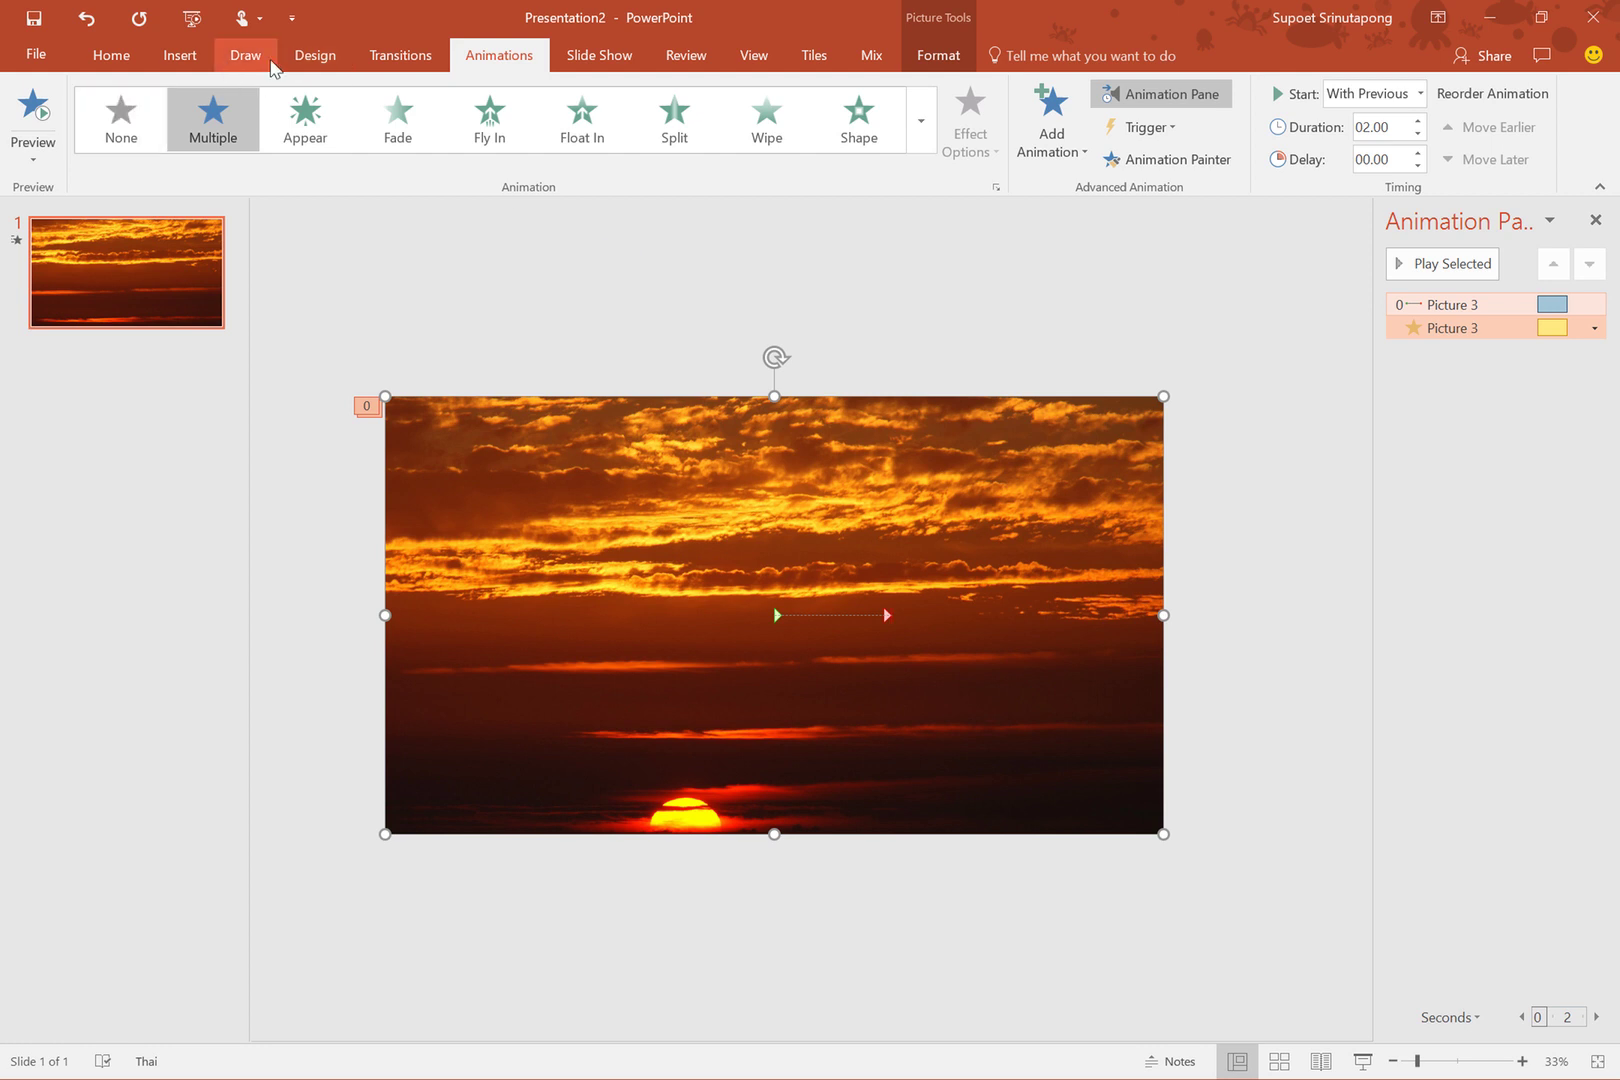
Step: Draw a 31.91 × 14.54 cm pentagon block arrow over the photo's left side with a flattened point
{"action": "left_click", "coordinate": [193, 66]}
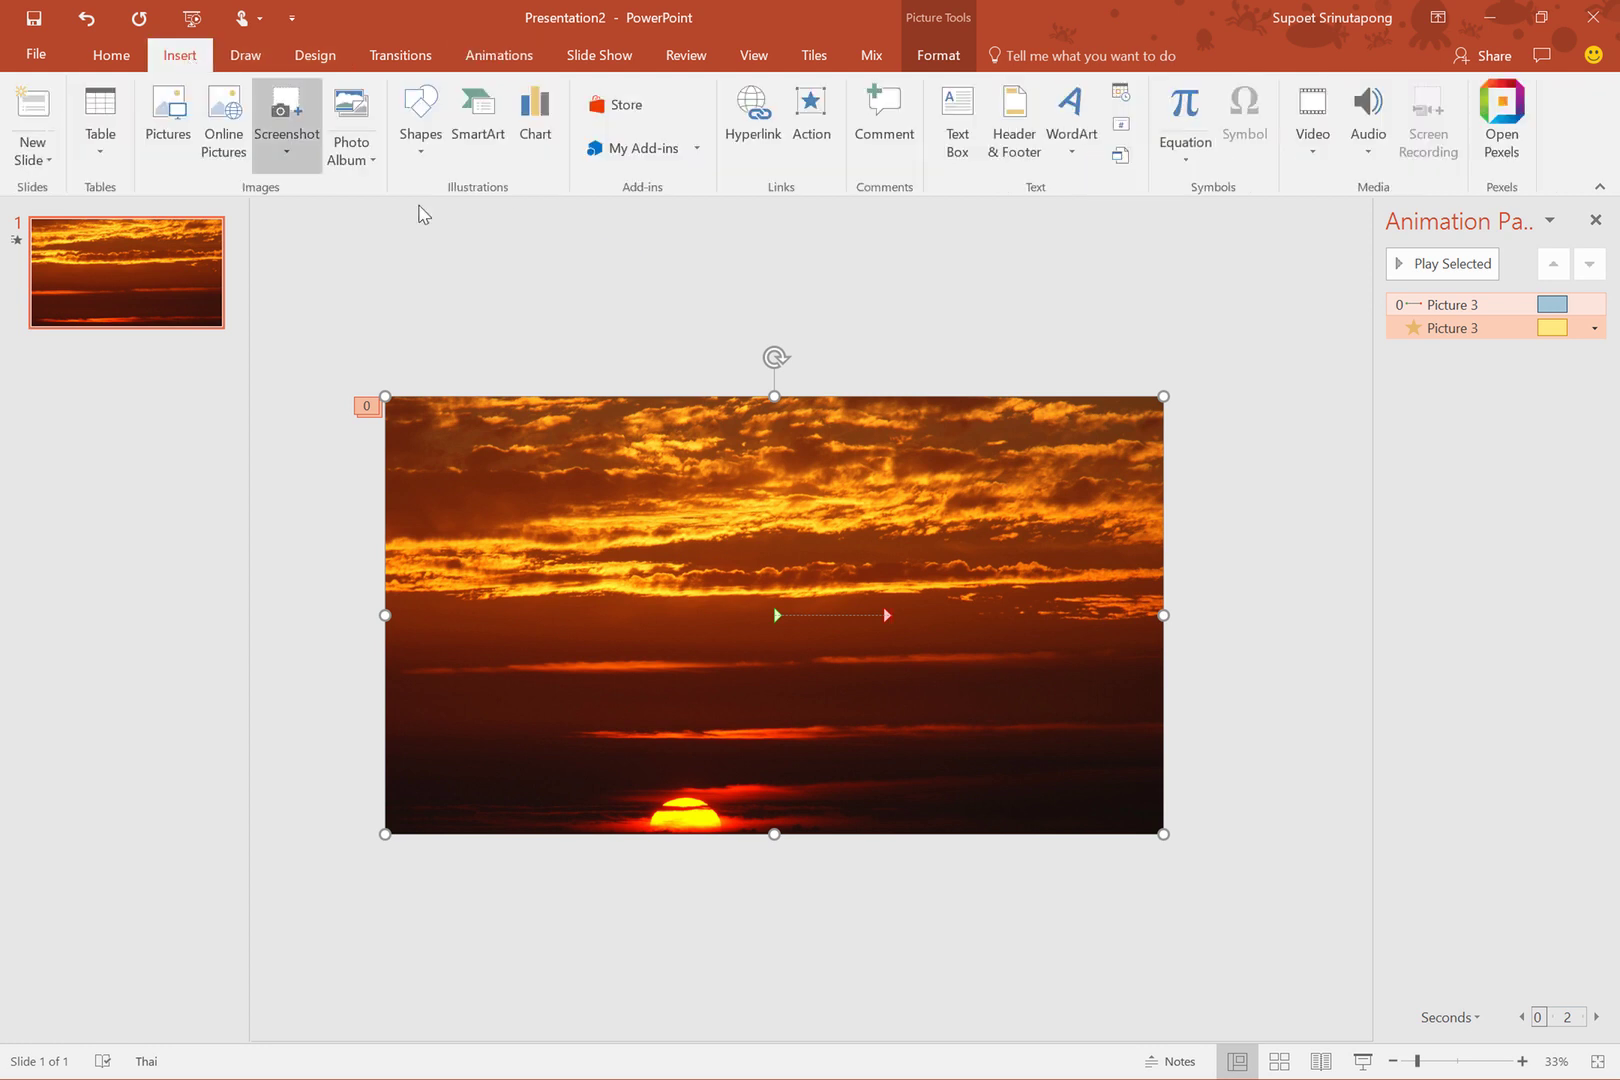
{"action": "left_click", "coordinate": [435, 153]}
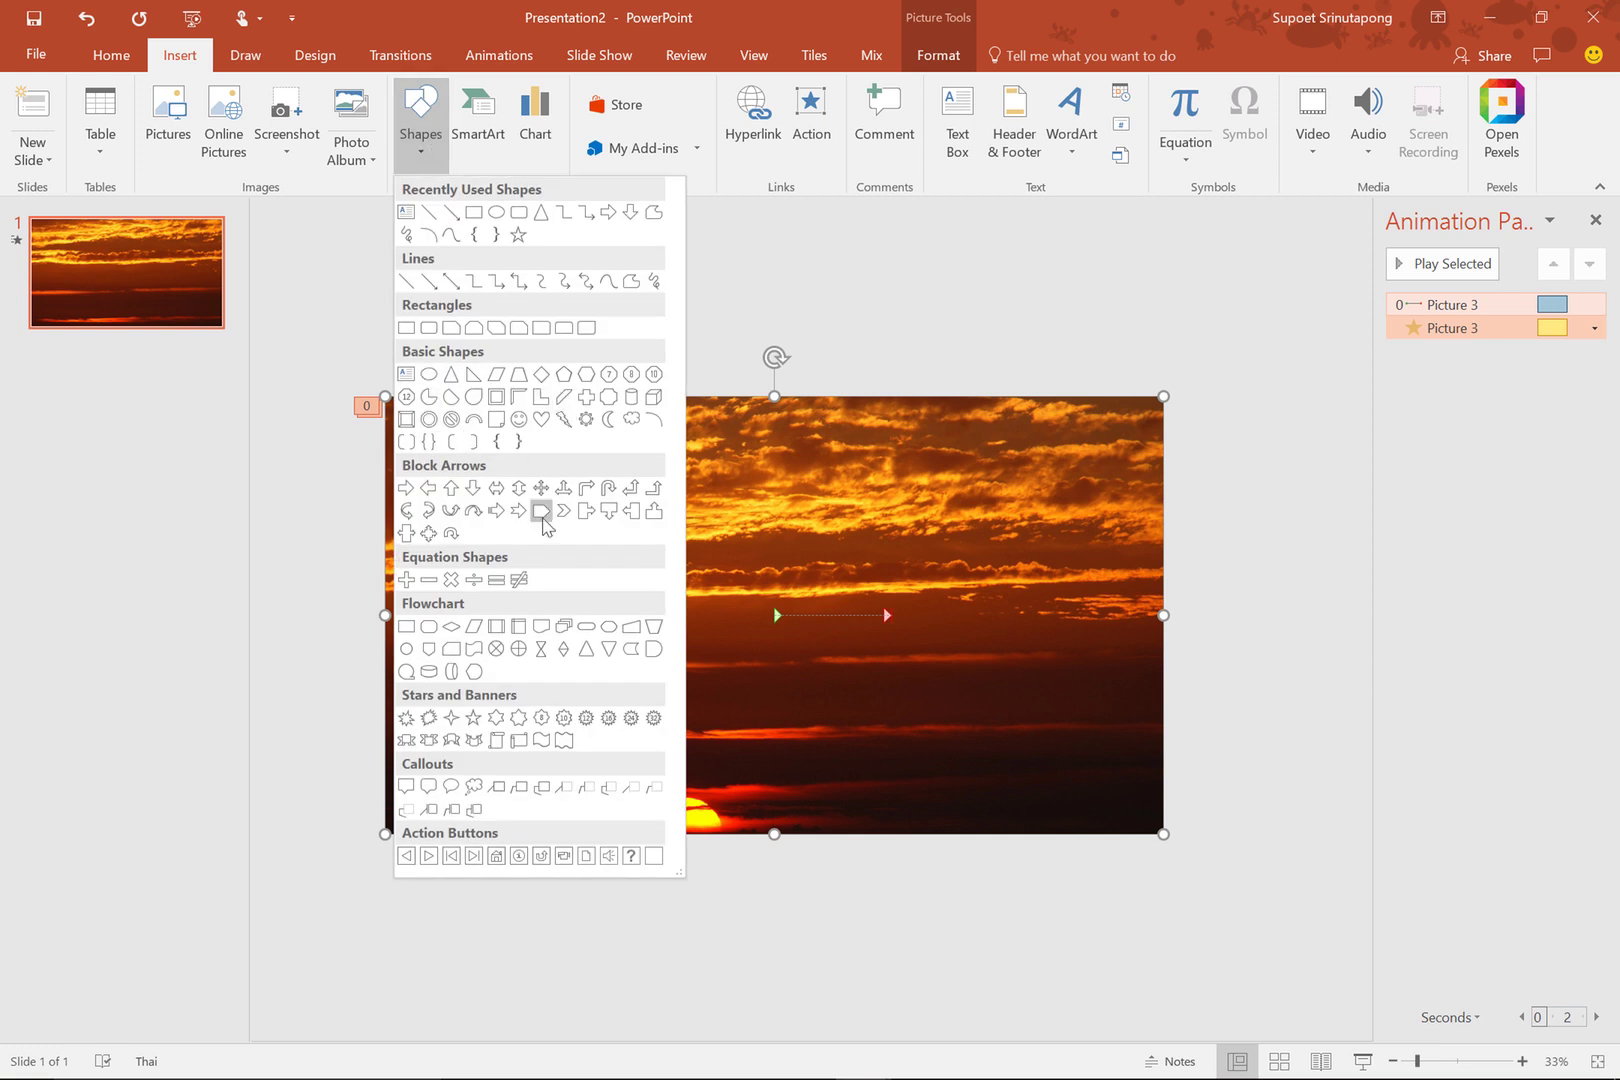
{"action": "left_click", "coordinate": [542, 516]}
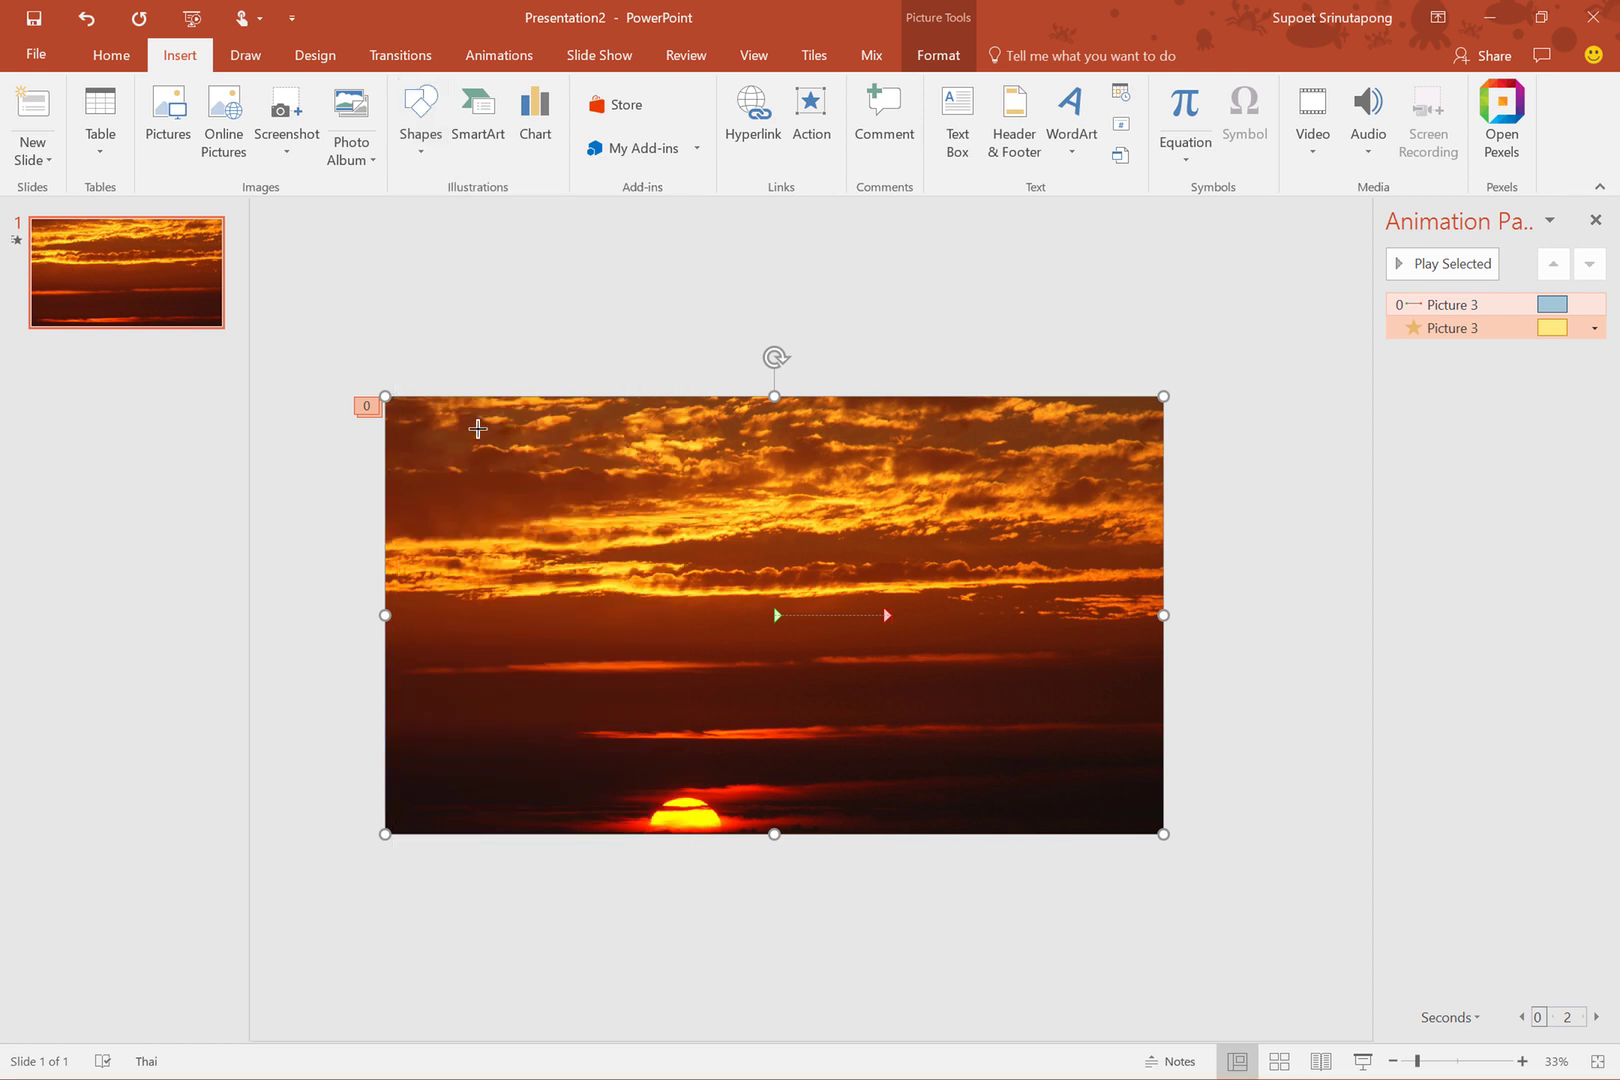
{"action": "left_click_drag", "start_coordinate": [456, 399], "coordinate": [658, 838]}
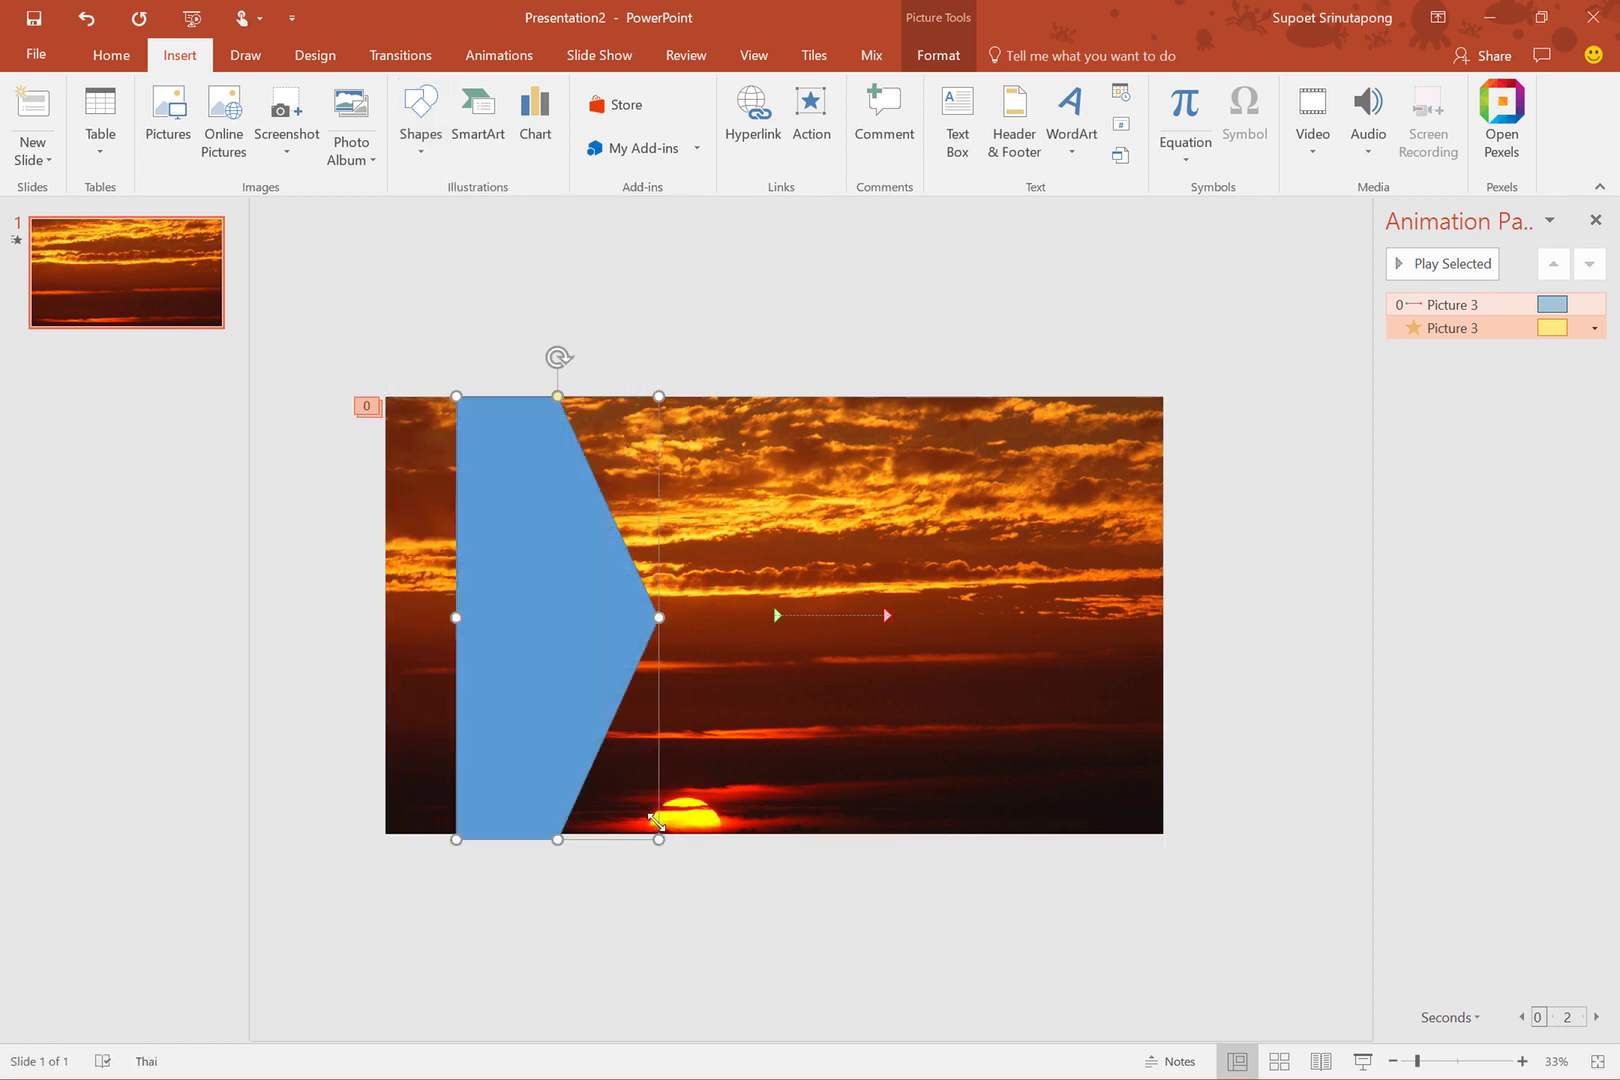
{"action": "mouse_move", "coordinate": [553, 701]}
{"action": "left_mouse_down"}
{"action": "mouse_move", "coordinate": [594, 692]}
{"action": "mouse_move", "coordinate": [575, 668]}
{"action": "left_mouse_up"}
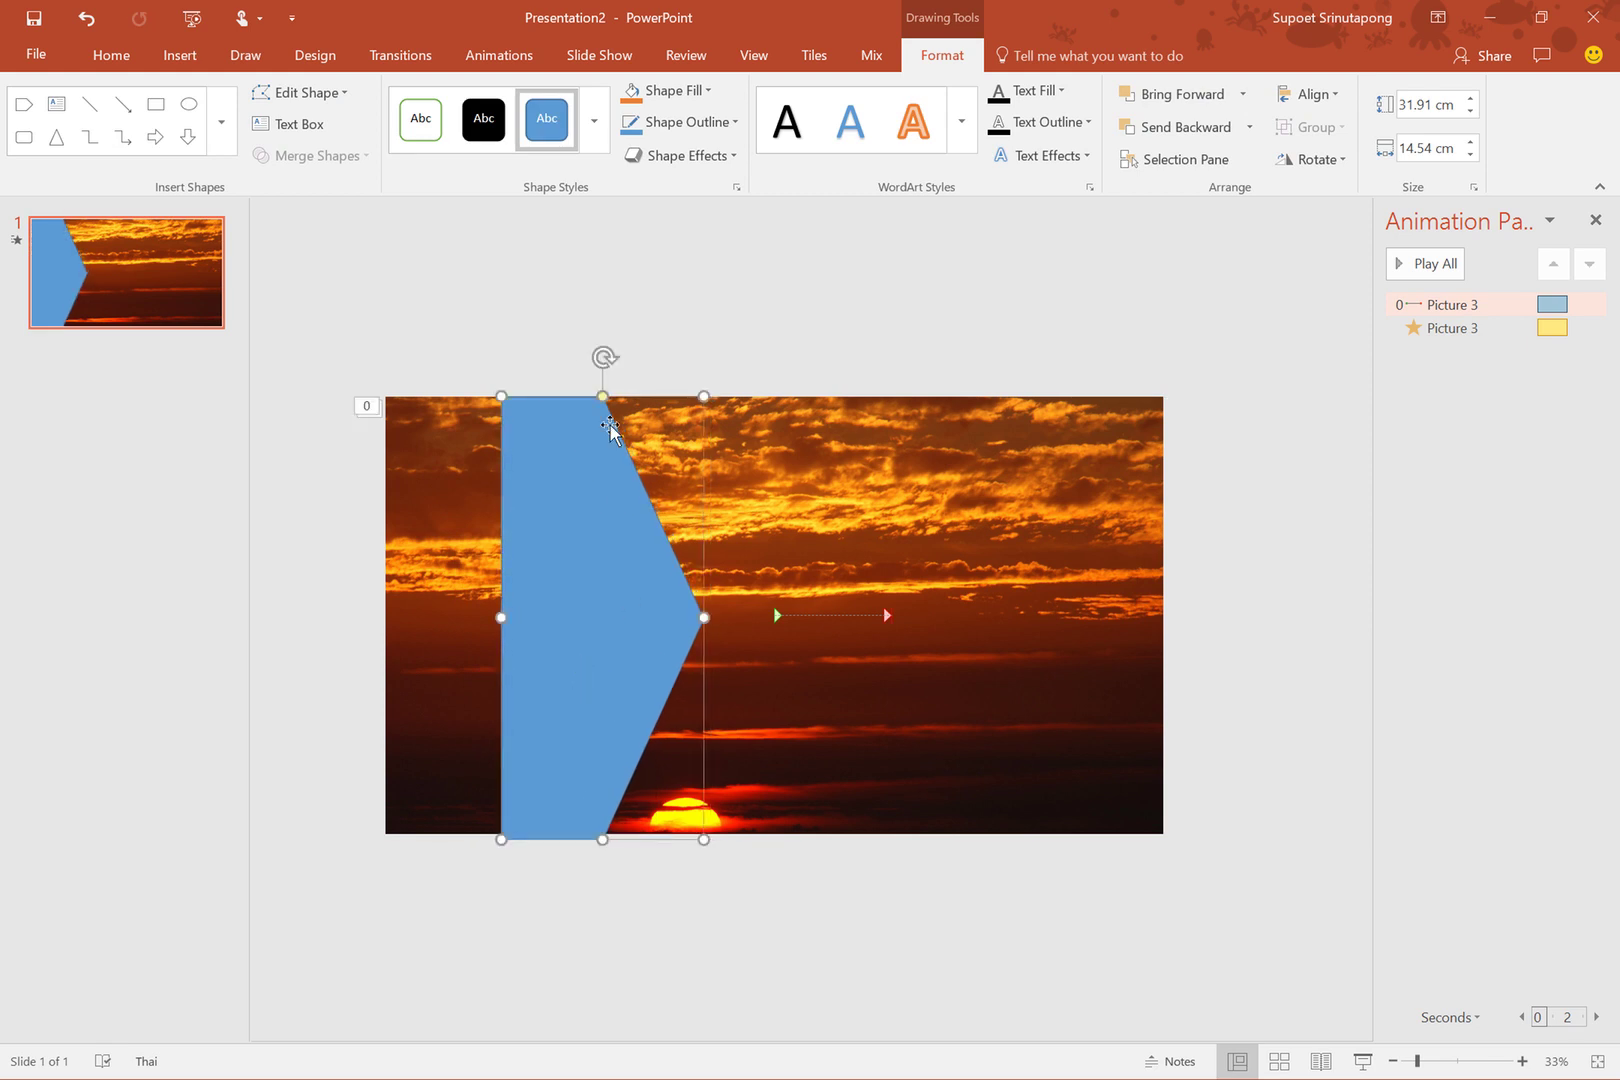
{"action": "left_click_drag", "start_coordinate": [603, 398], "coordinate": [657, 402]}
{"action": "left_click_drag", "start_coordinate": [600, 568], "coordinate": [607, 570]}
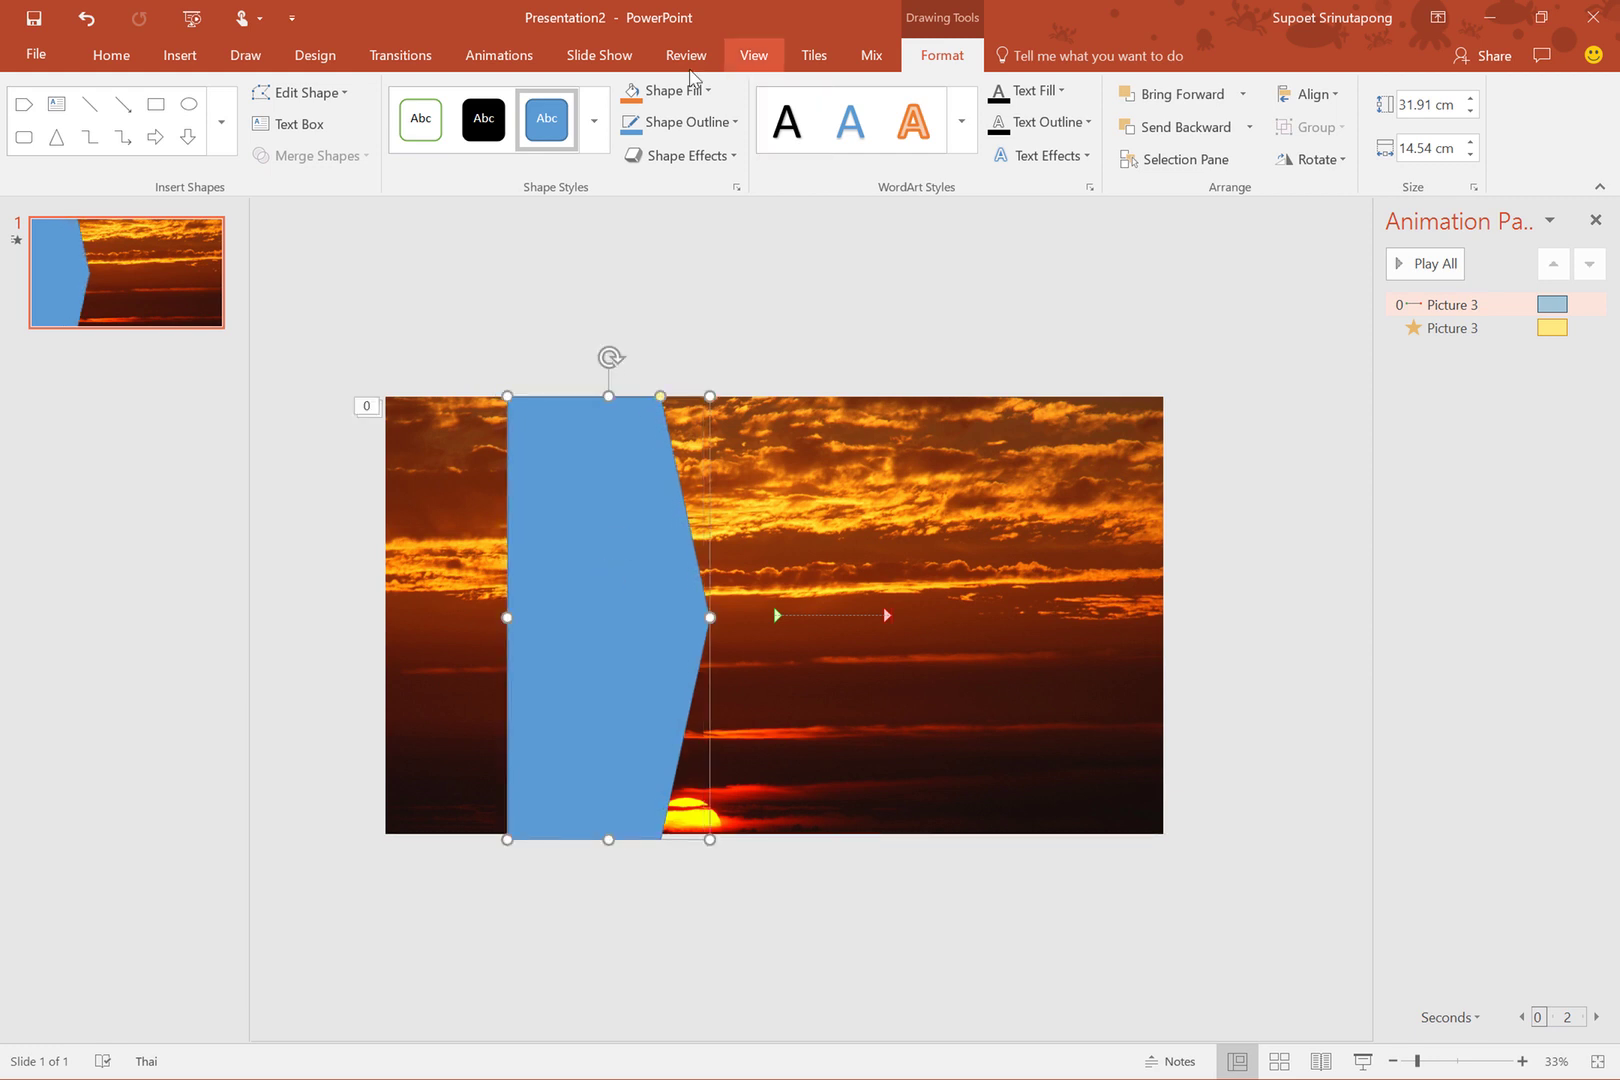
Step: Type 'Sunset' in the text box and enlarge its font size two steps
{"action": "left_click", "coordinate": [56, 104]}
{"action": "key", "text": "Escape"}
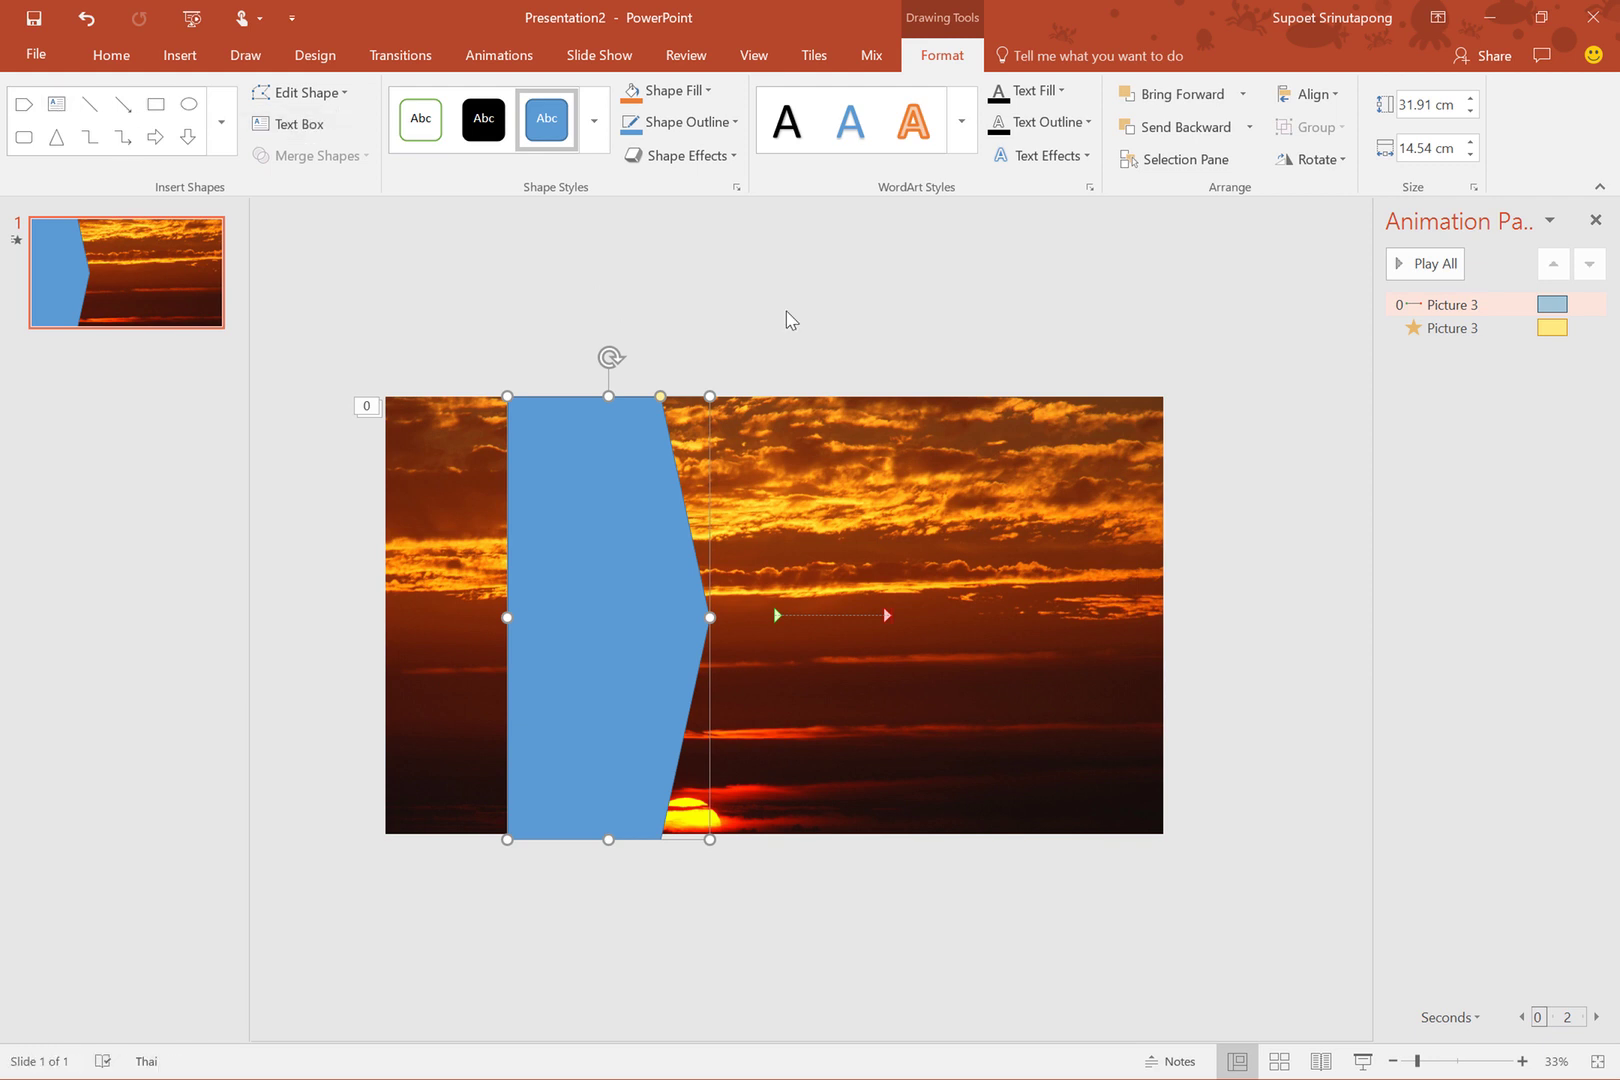
{"action": "key", "text": "ctrl+z"}
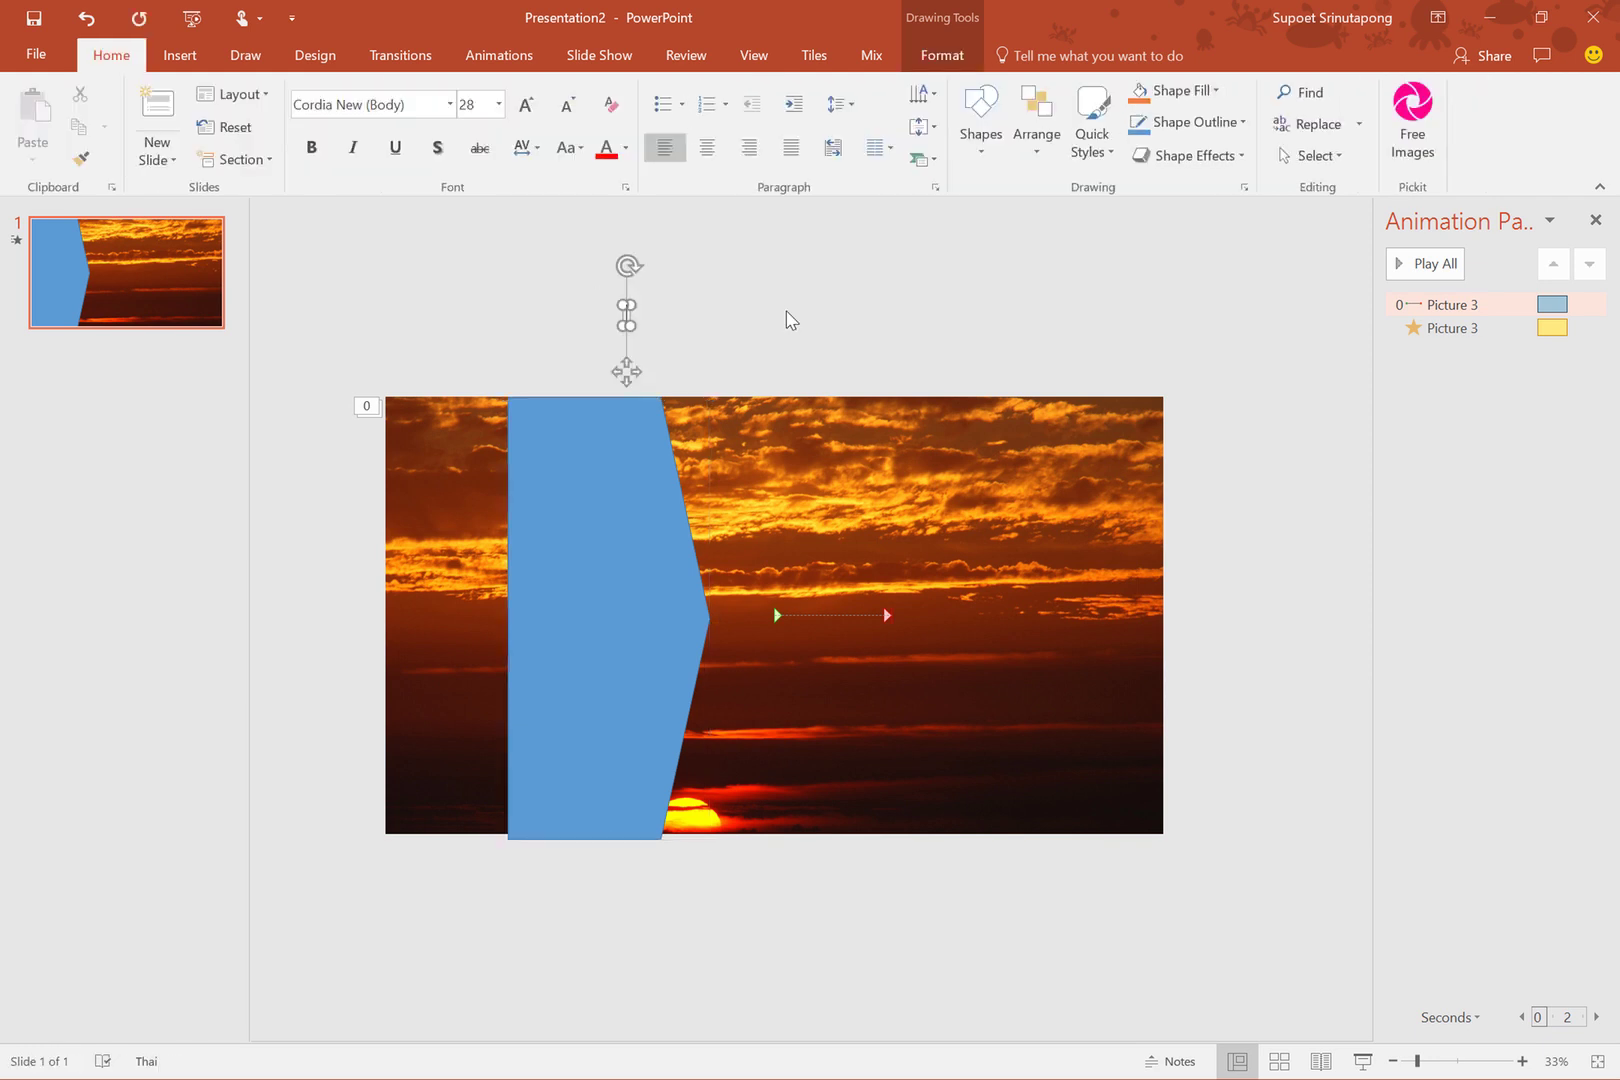
{"action": "key", "text": "alt+shift"}
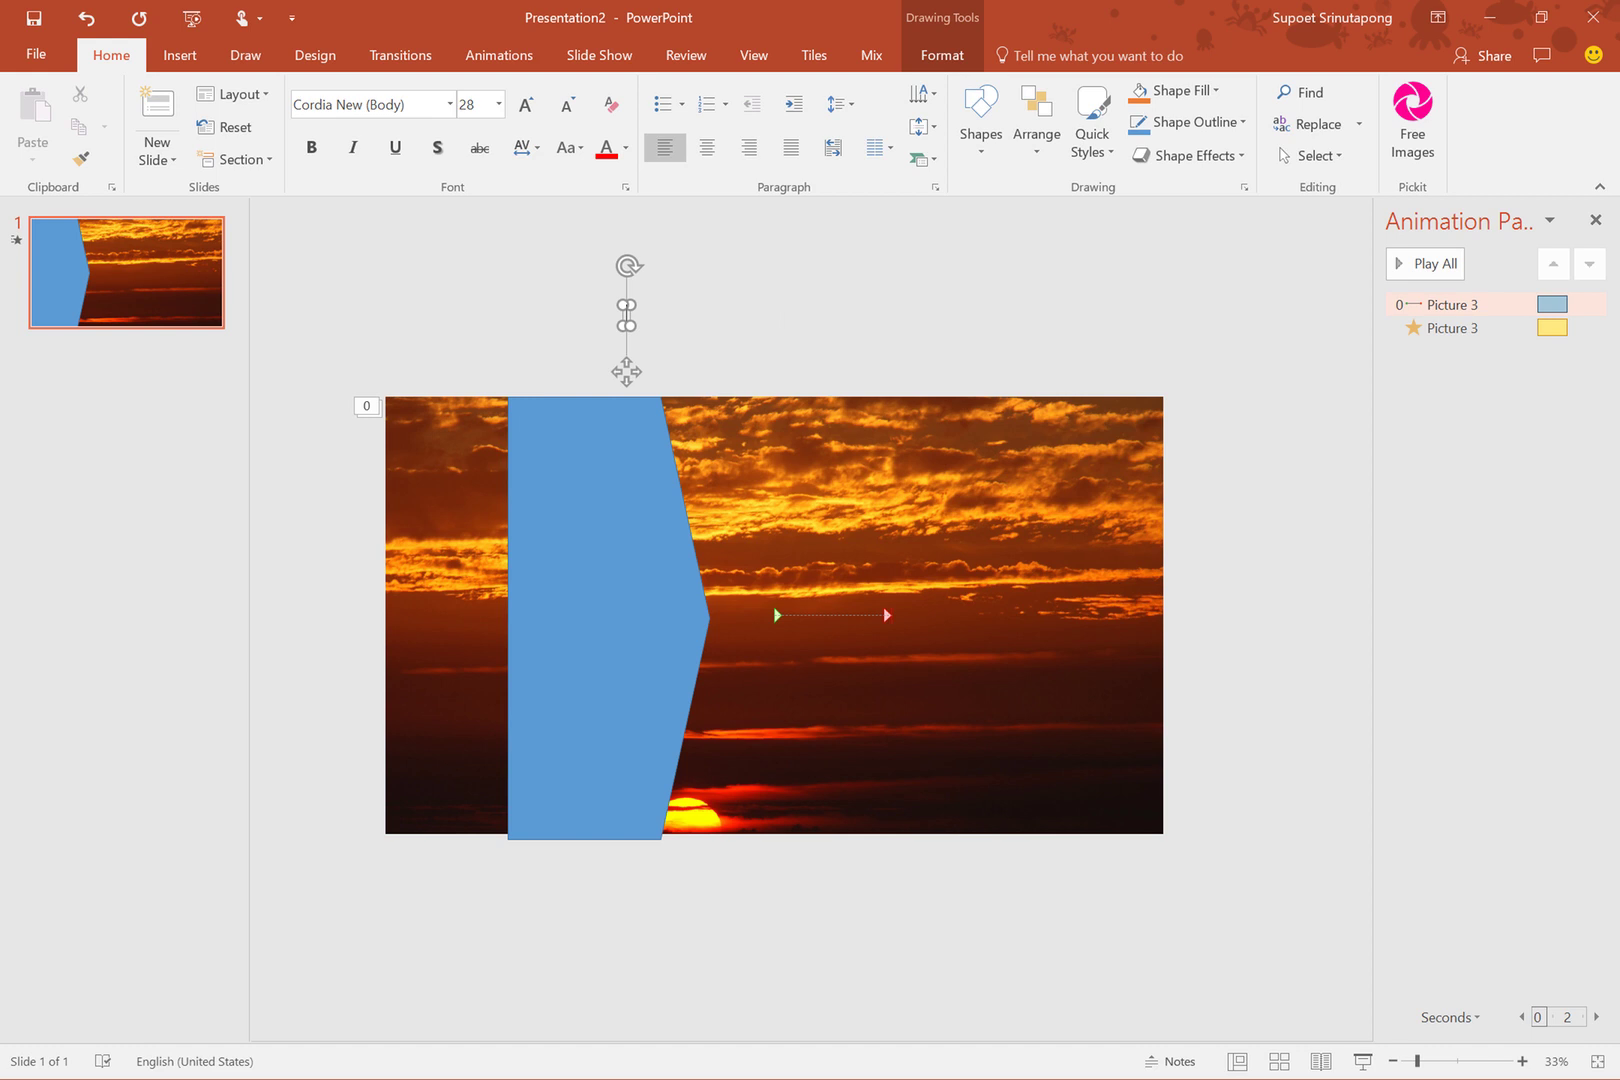
{"action": "type", "text": "I"}
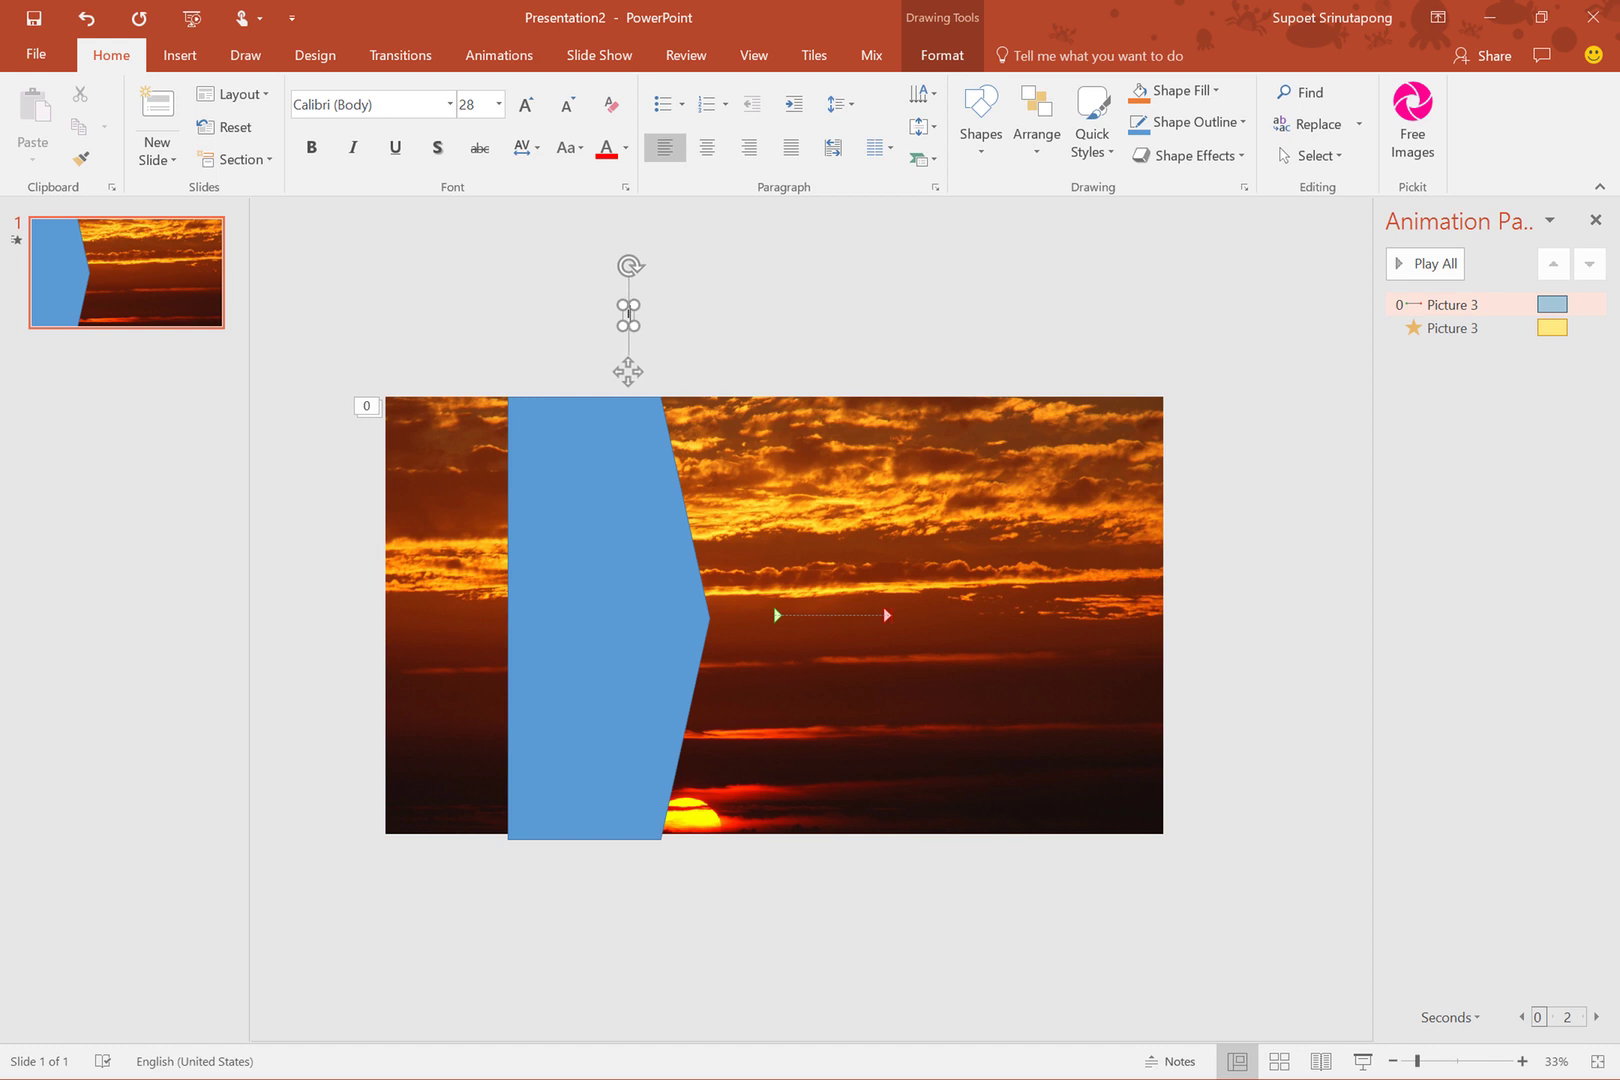
{"action": "type", "text": "ts"}
{"action": "key", "text": "Left"}
{"action": "key", "text": "BackSpace"}
{"action": "key", "text": "BackSpace"}
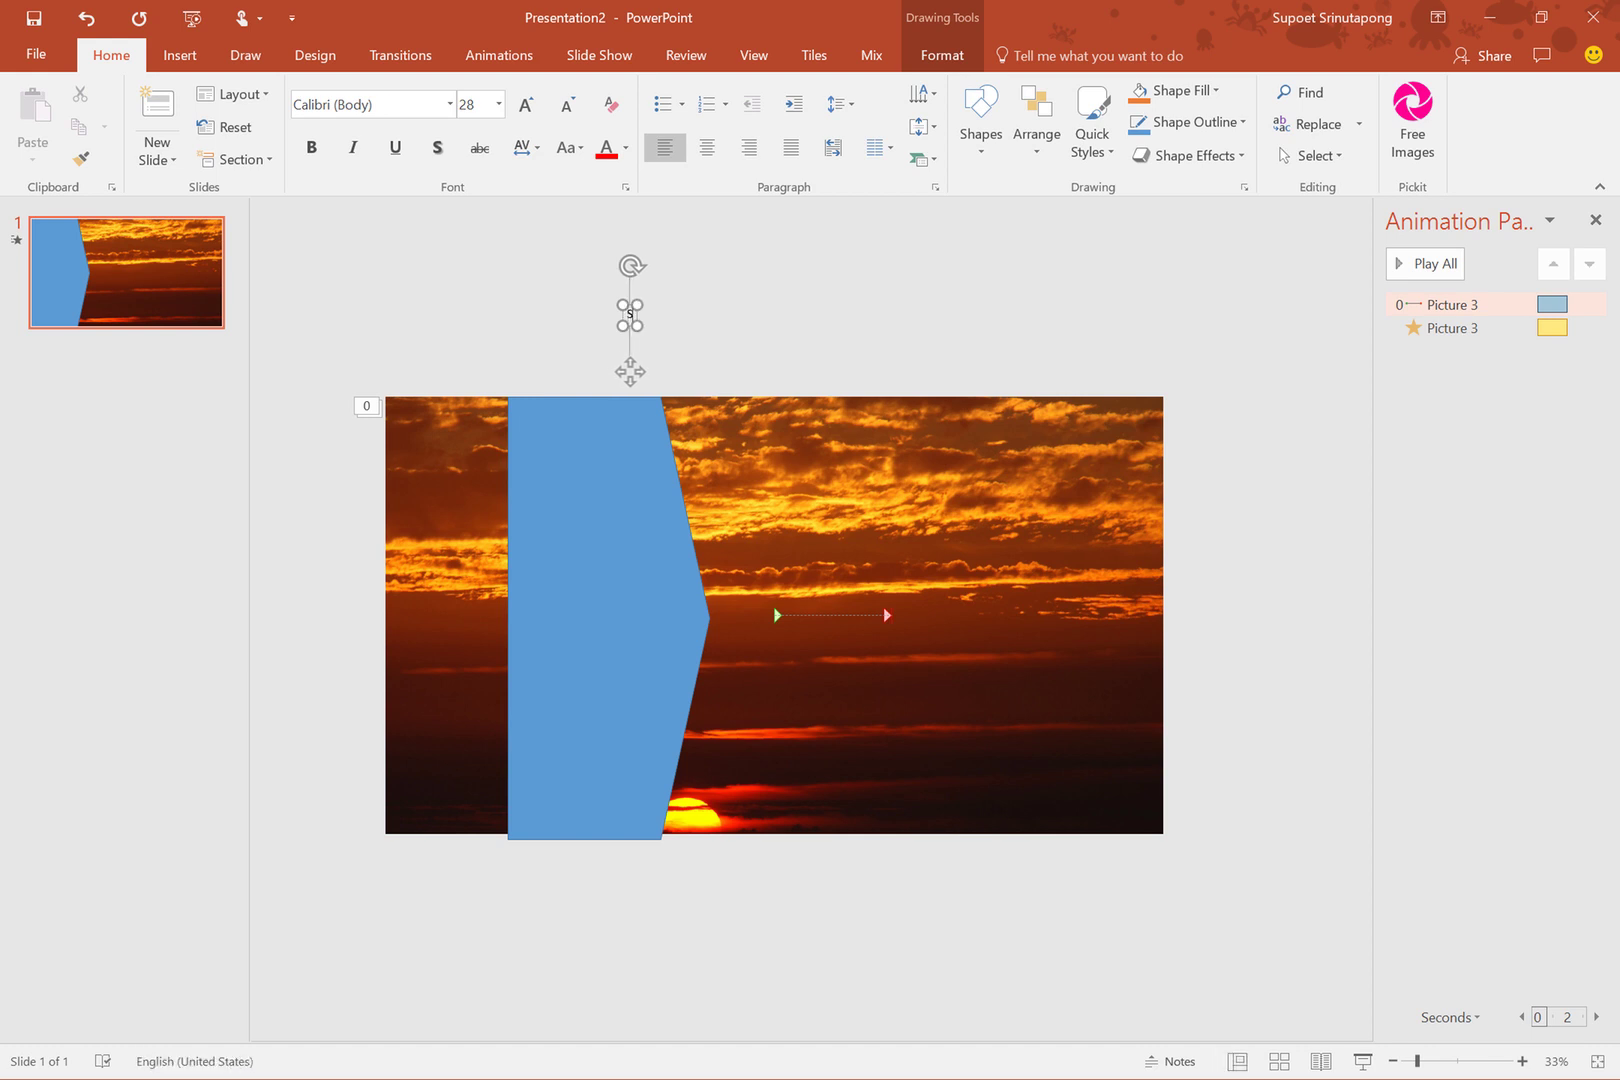
{"action": "type", "text": "unset"}
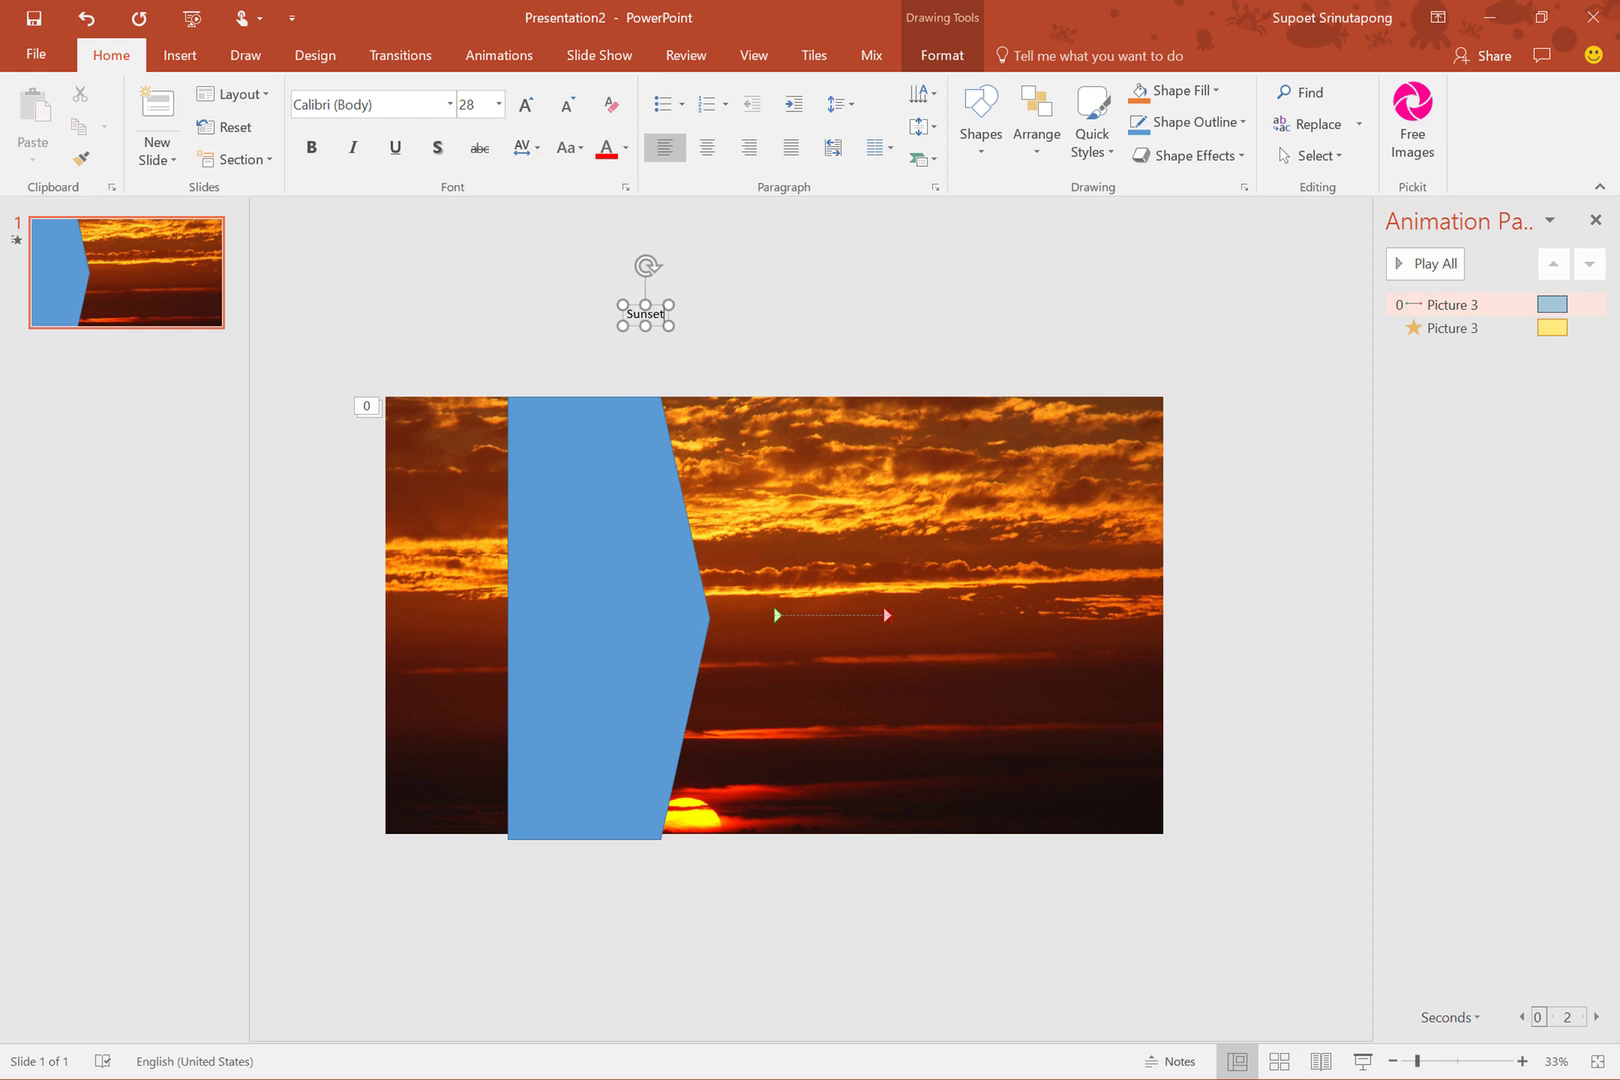
{"action": "key", "text": "ctrl+a"}
{"action": "key", "text": "ctrl+shift+period"}
{"action": "key", "text": "ctrl+shift+period"}
{"action": "key", "text": "ctrl+shift+period"}
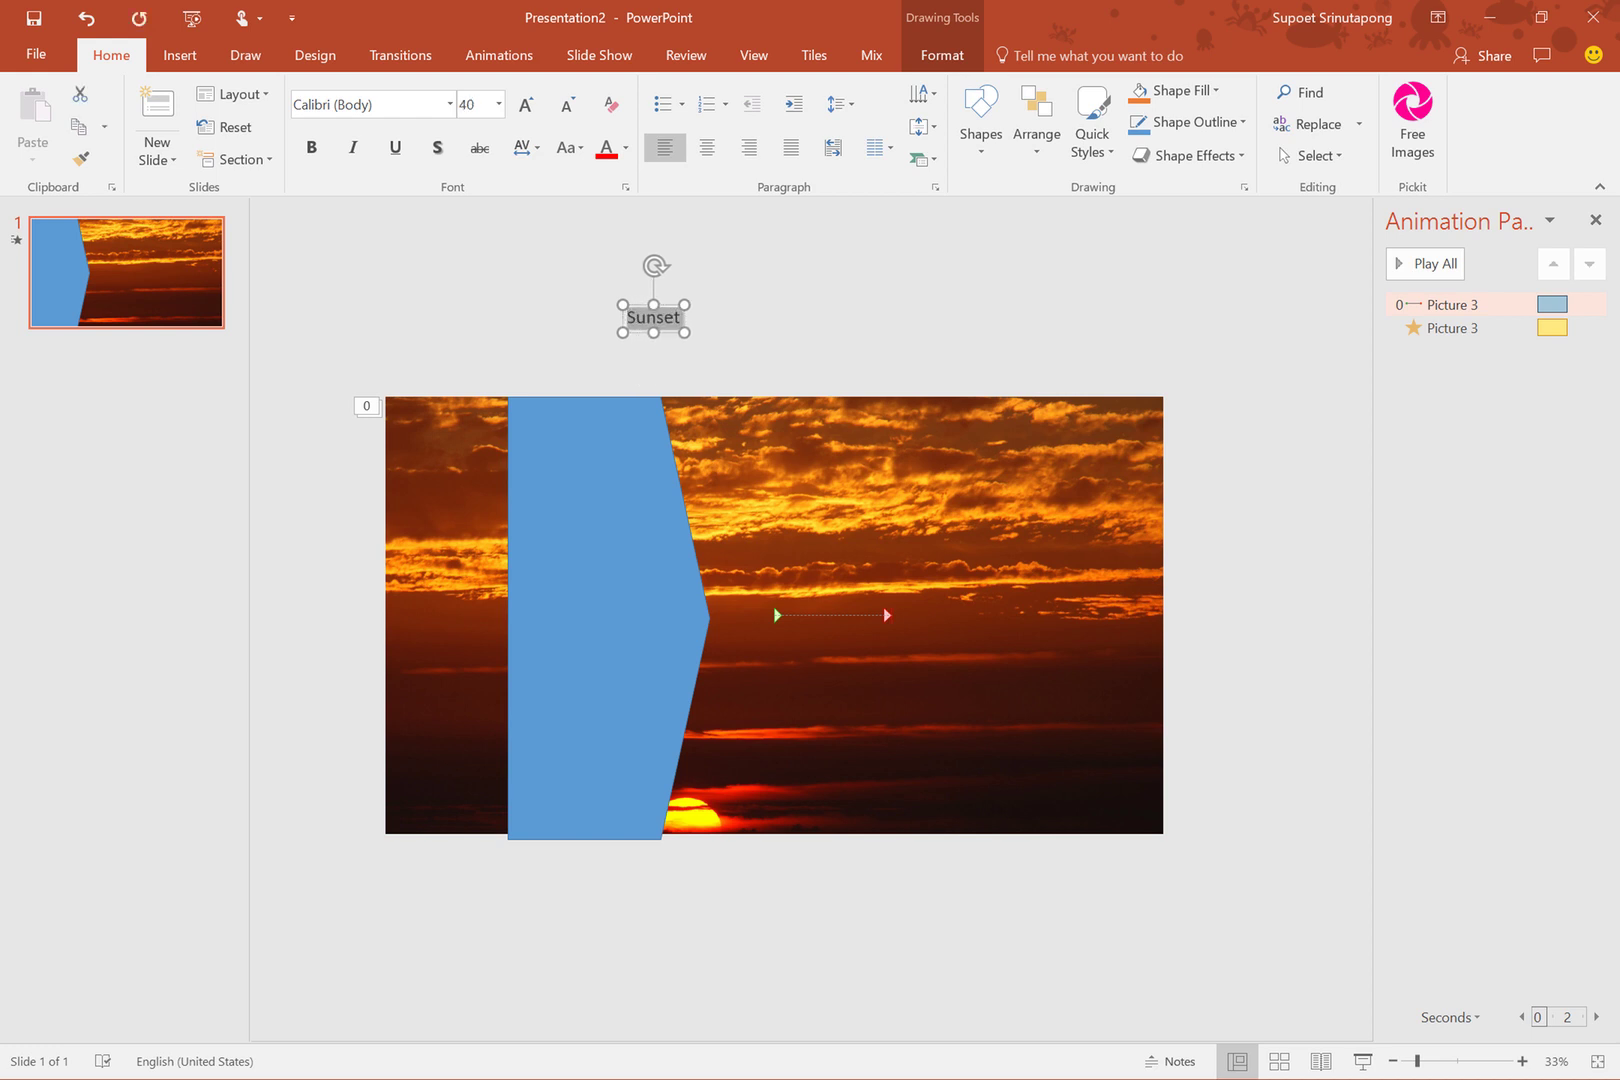
{"action": "key", "text": "ctrl+shift+period"}
{"action": "key", "text": "ctrl+shift+period"}
{"action": "key", "text": "ctrl+shift+period"}
{"action": "key", "text": "ctrl+shift+period"}
{"action": "key", "text": "ctrl+shift+period"}
{"action": "key", "text": "ctrl+shift+period"}
{"action": "key", "text": "ctrl+shift+period"}
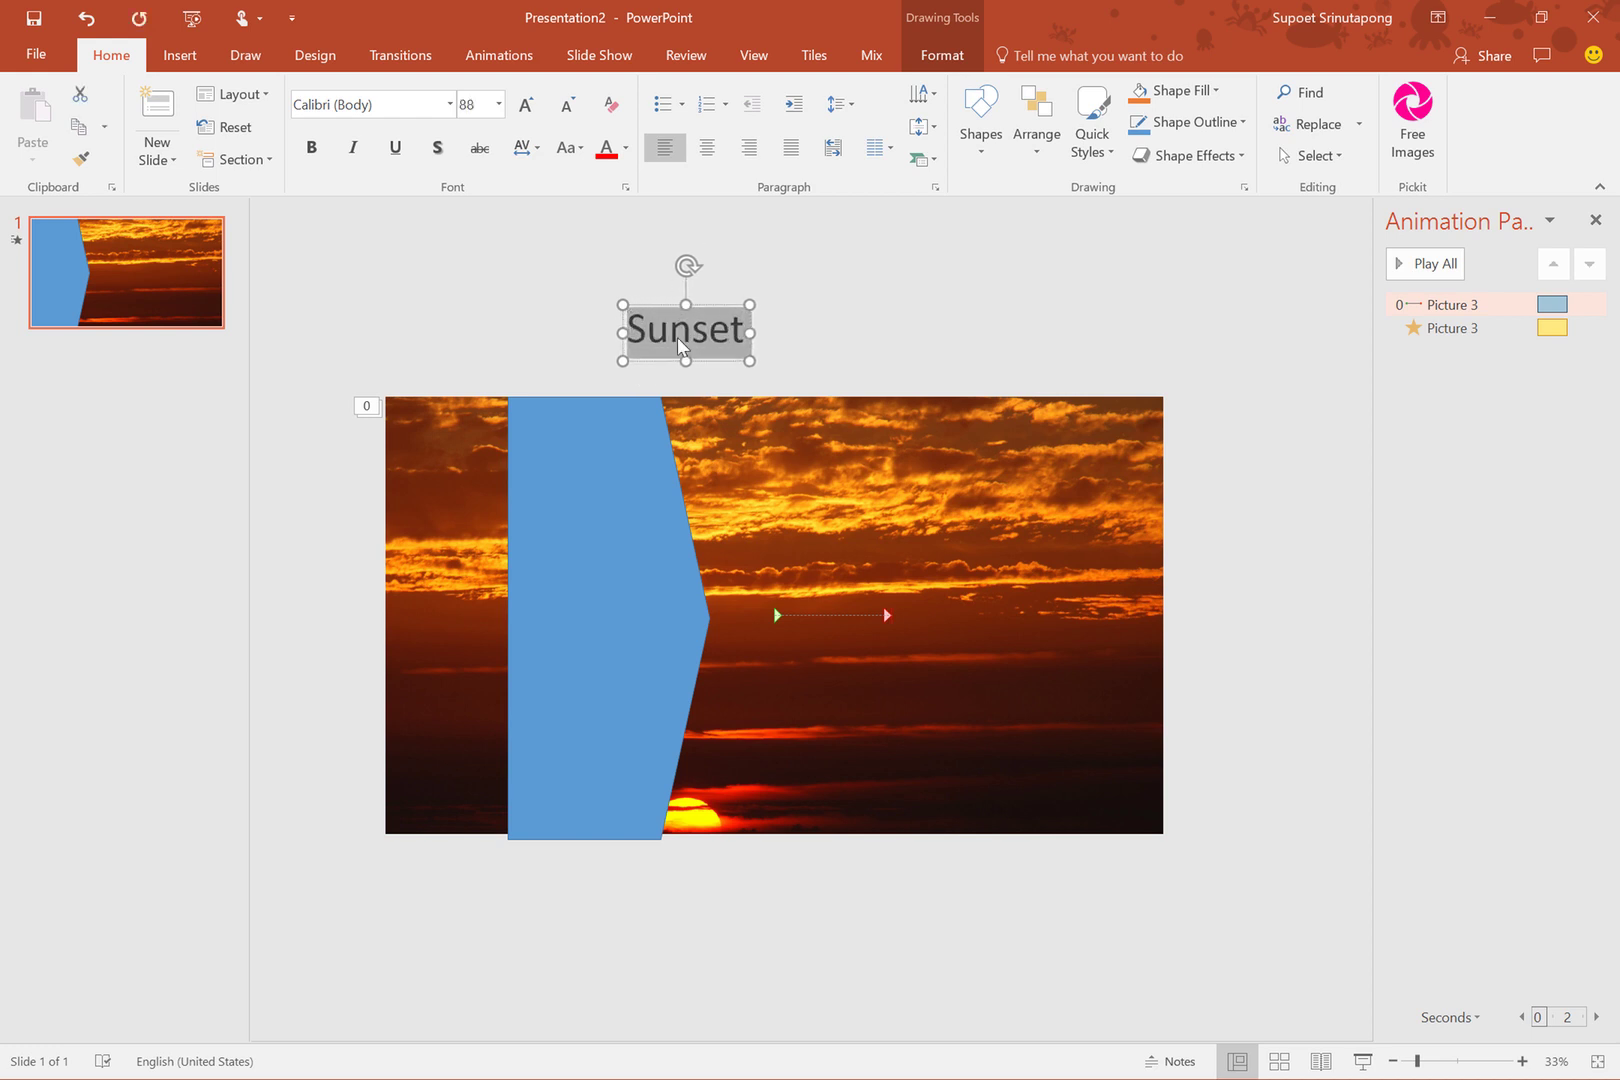
{"action": "left_click", "coordinate": [745, 336]}
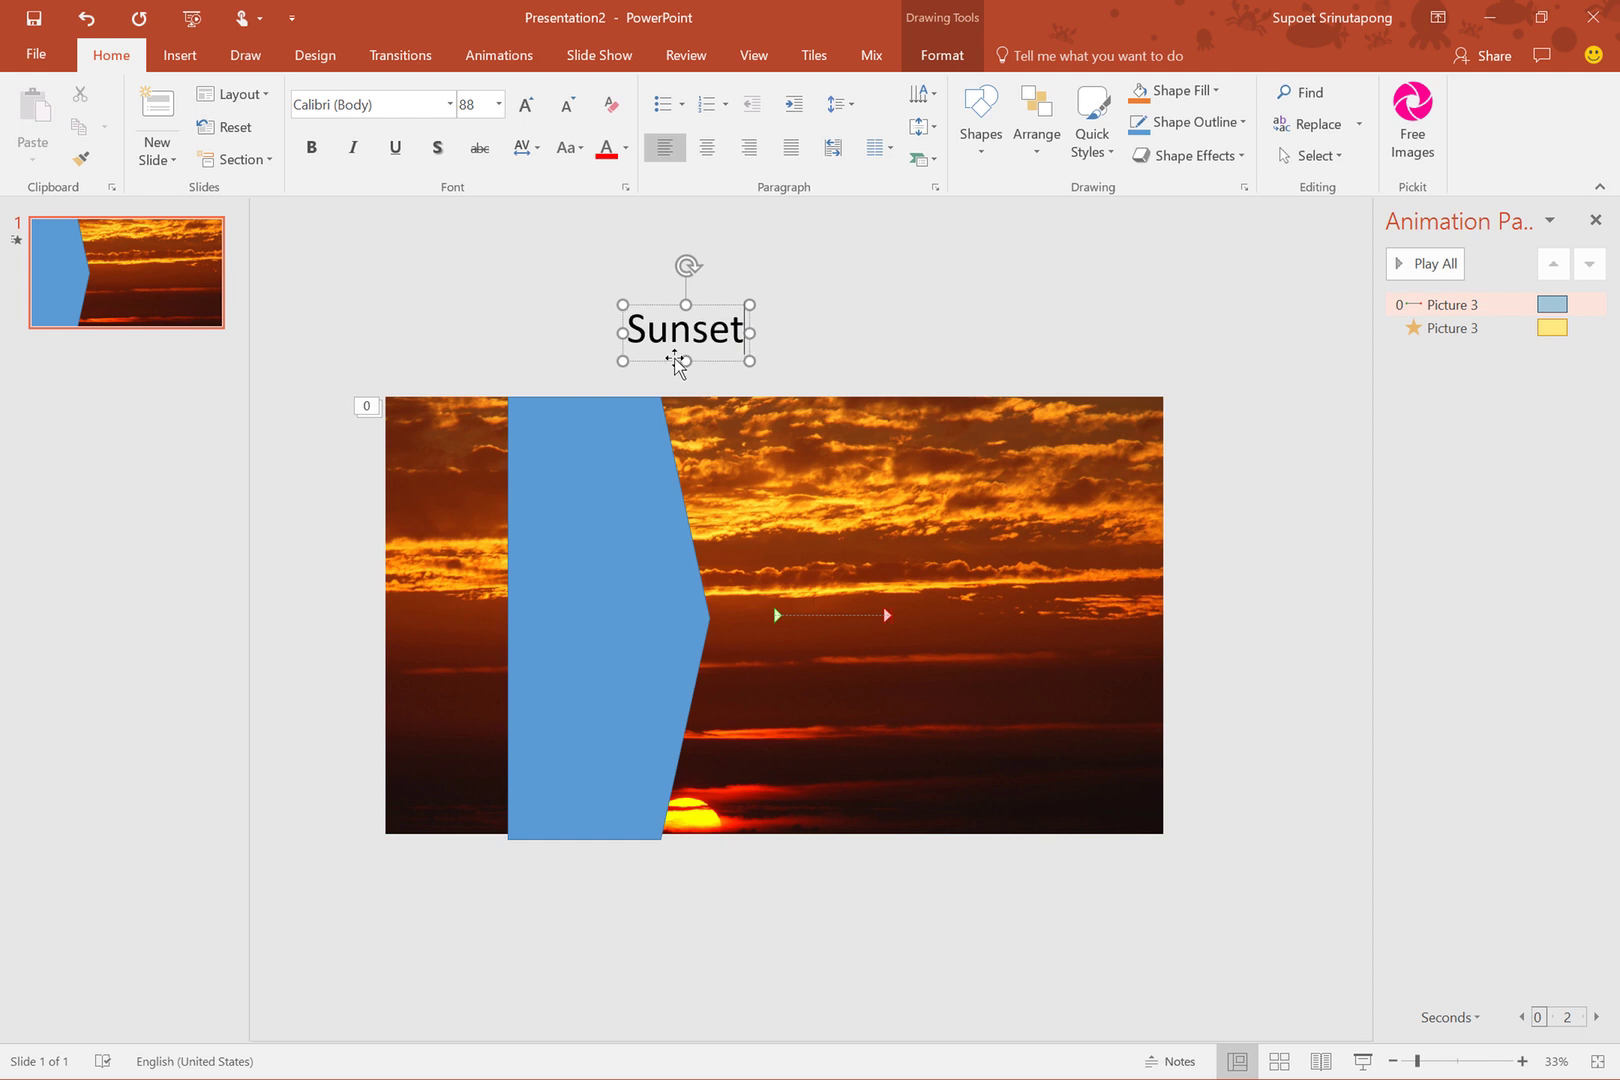
{"action": "left_click_drag", "start_coordinate": [679, 366], "coordinate": [861, 366]}
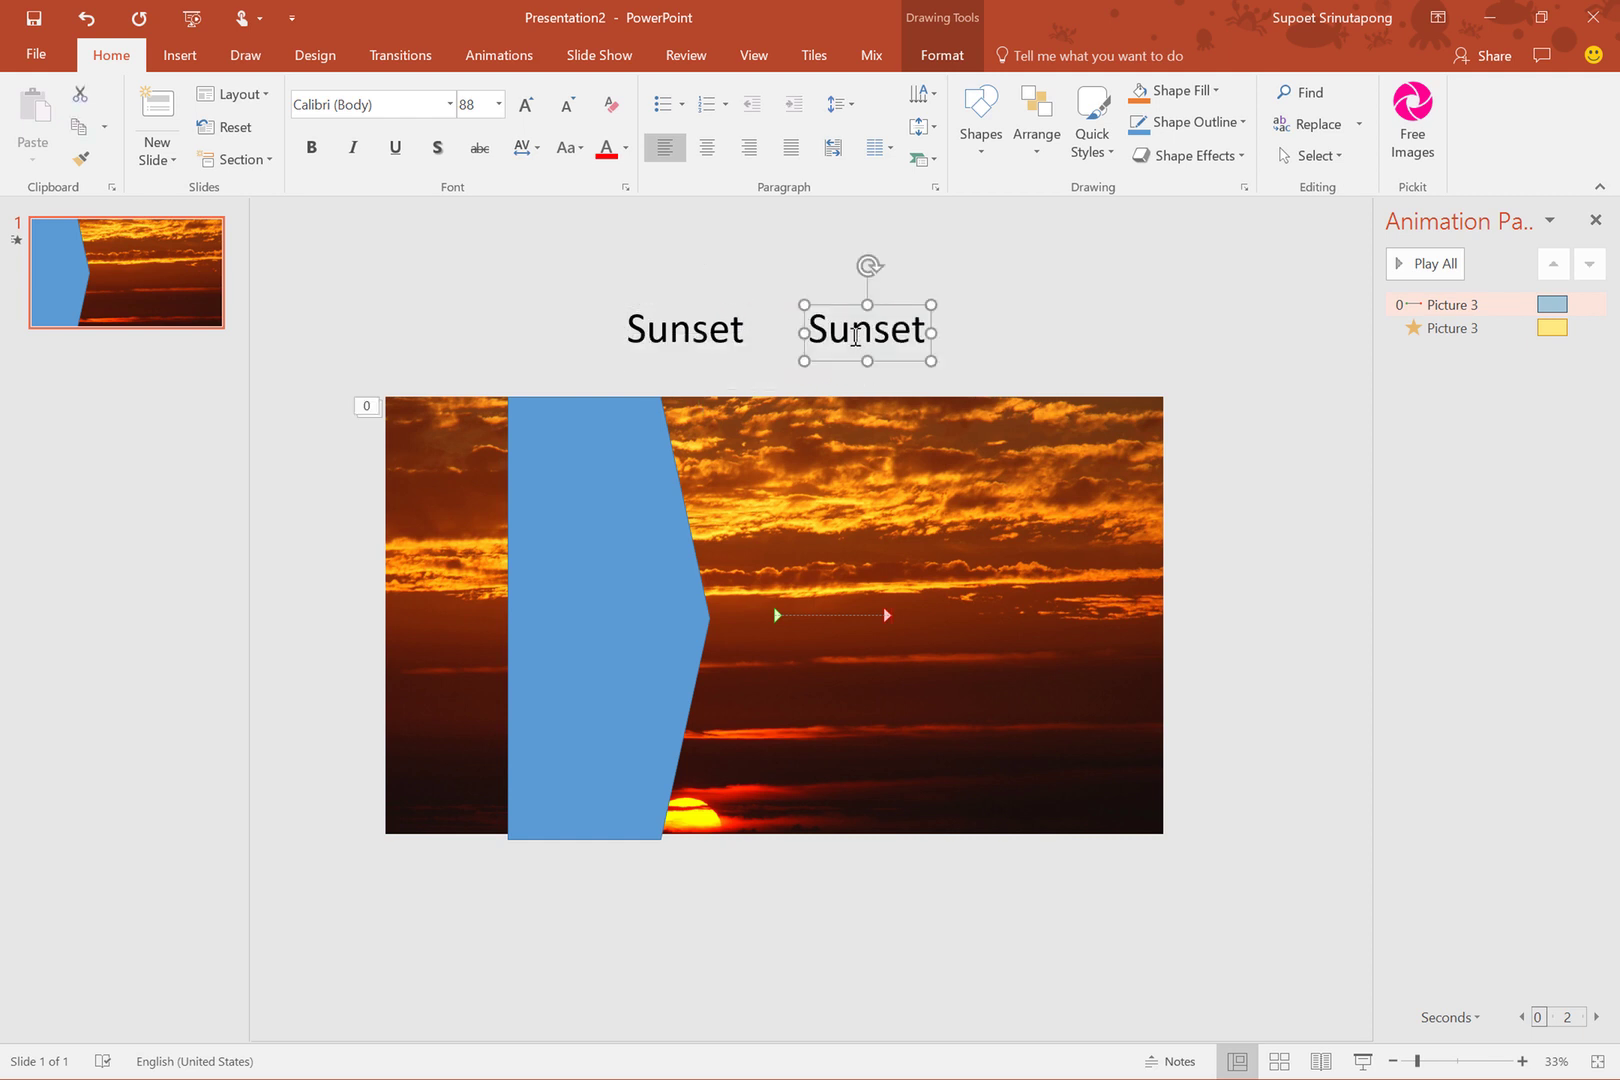
{"action": "double_click", "coordinate": [850, 335]}
{"action": "type", "text": "@"}
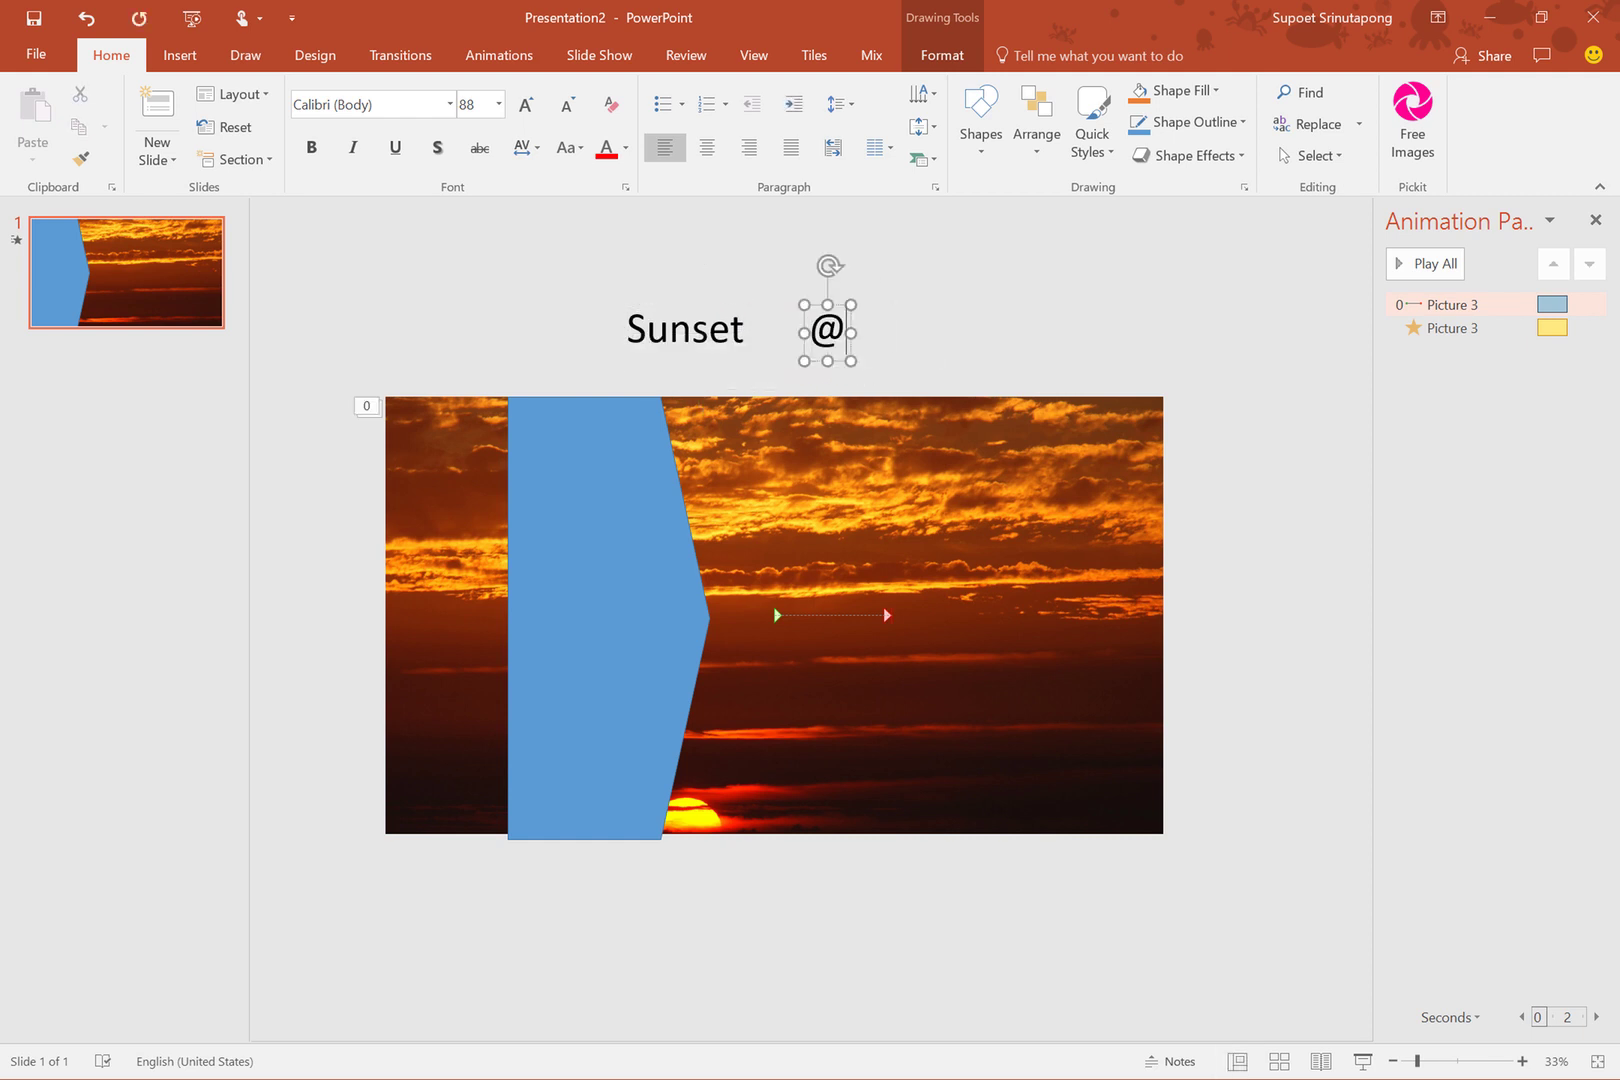
{"action": "type", "text": "Ba"}
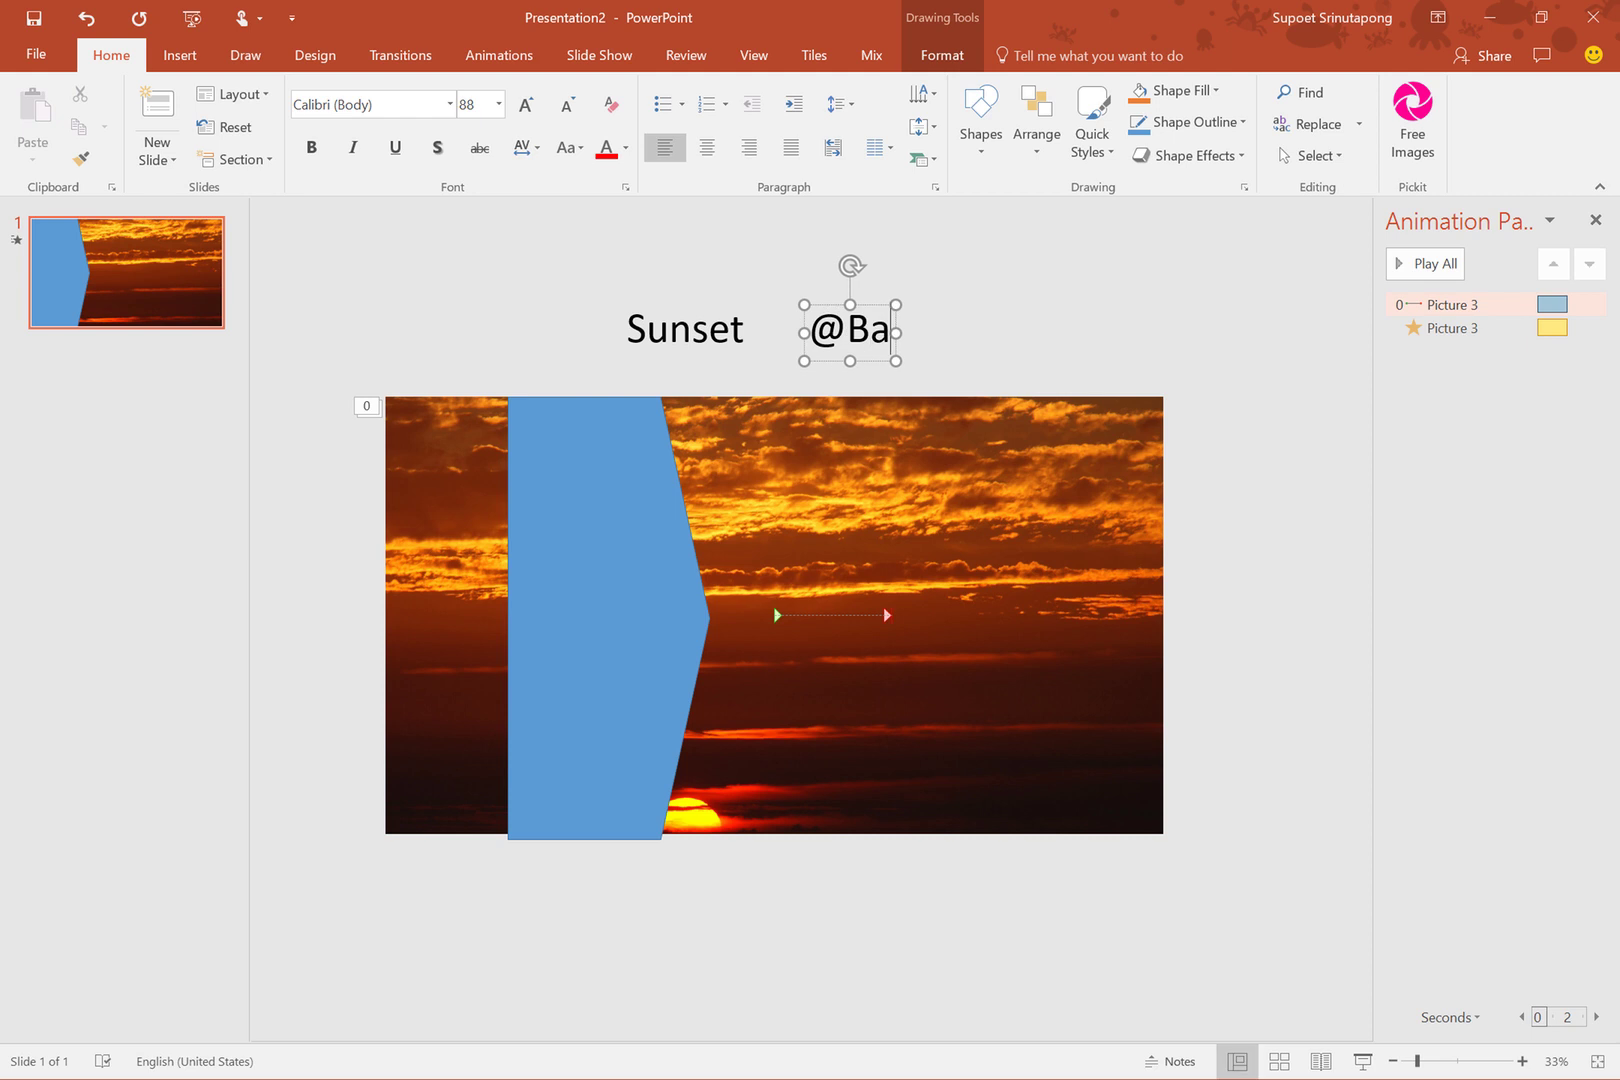
{"action": "type", "text": "gnko"}
{"action": "key", "text": "BackSpace"}
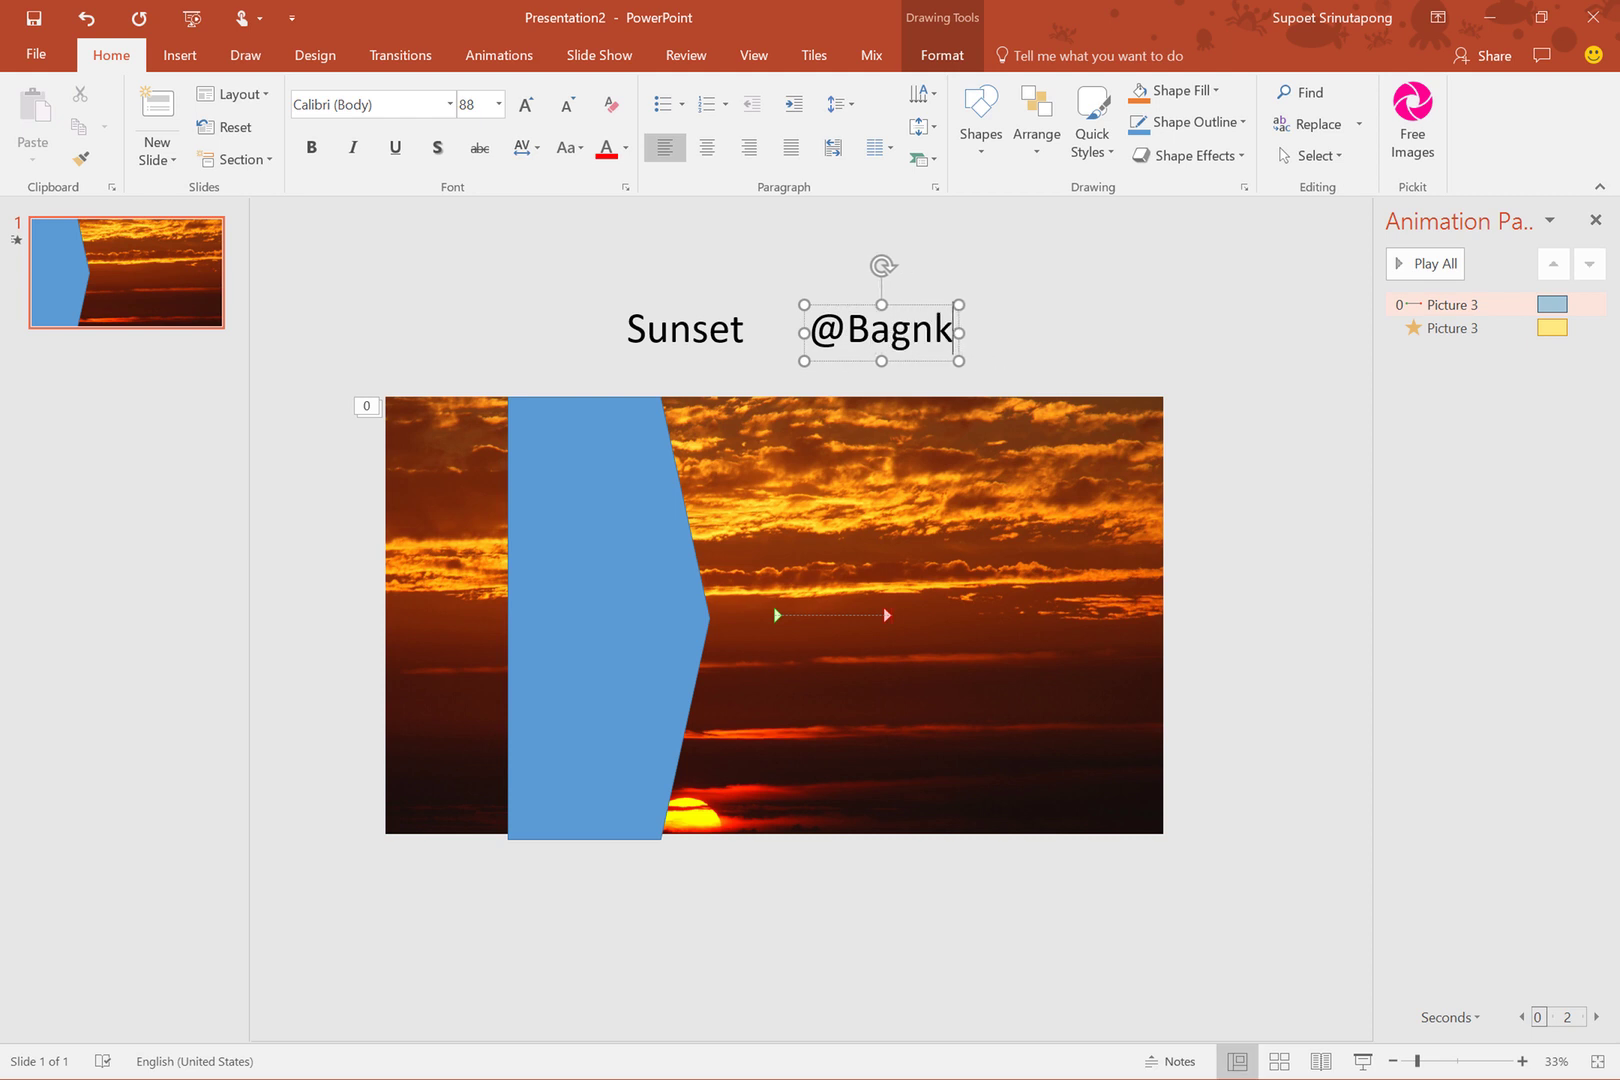
{"action": "key", "text": "BackSpace"}
{"action": "key", "text": "BackSpace"}
{"action": "key", "text": "BackSpace"}
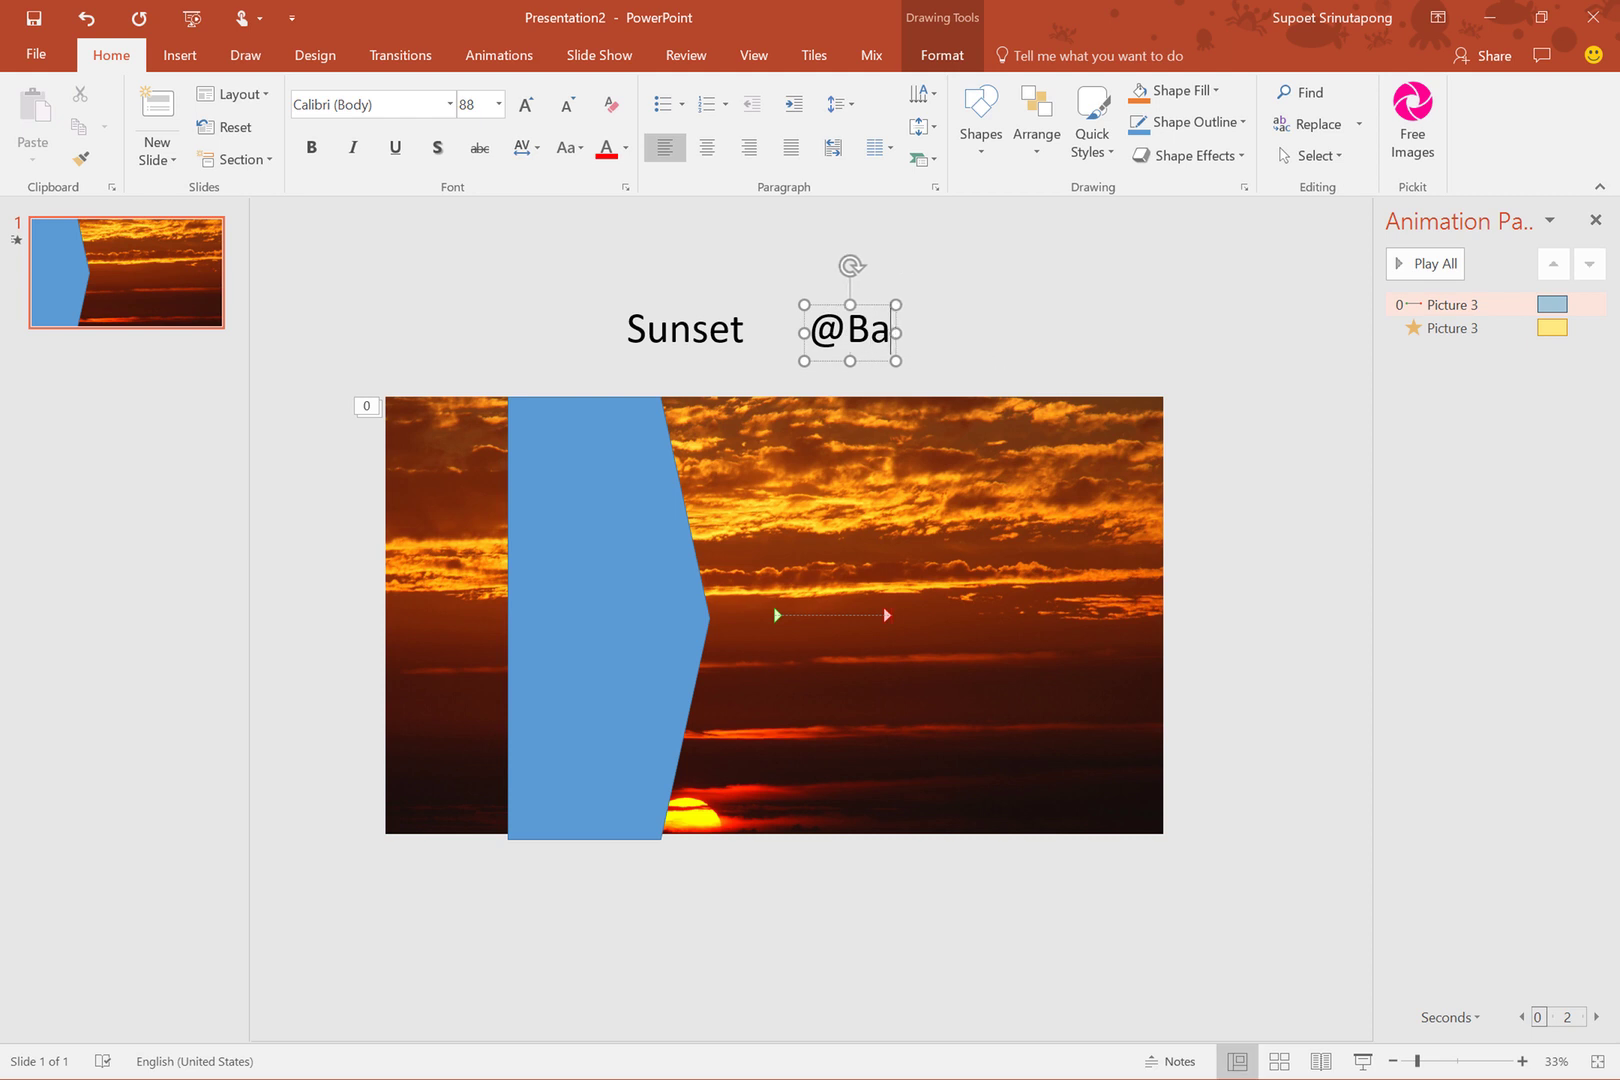
{"action": "type", "text": "ngkok"}
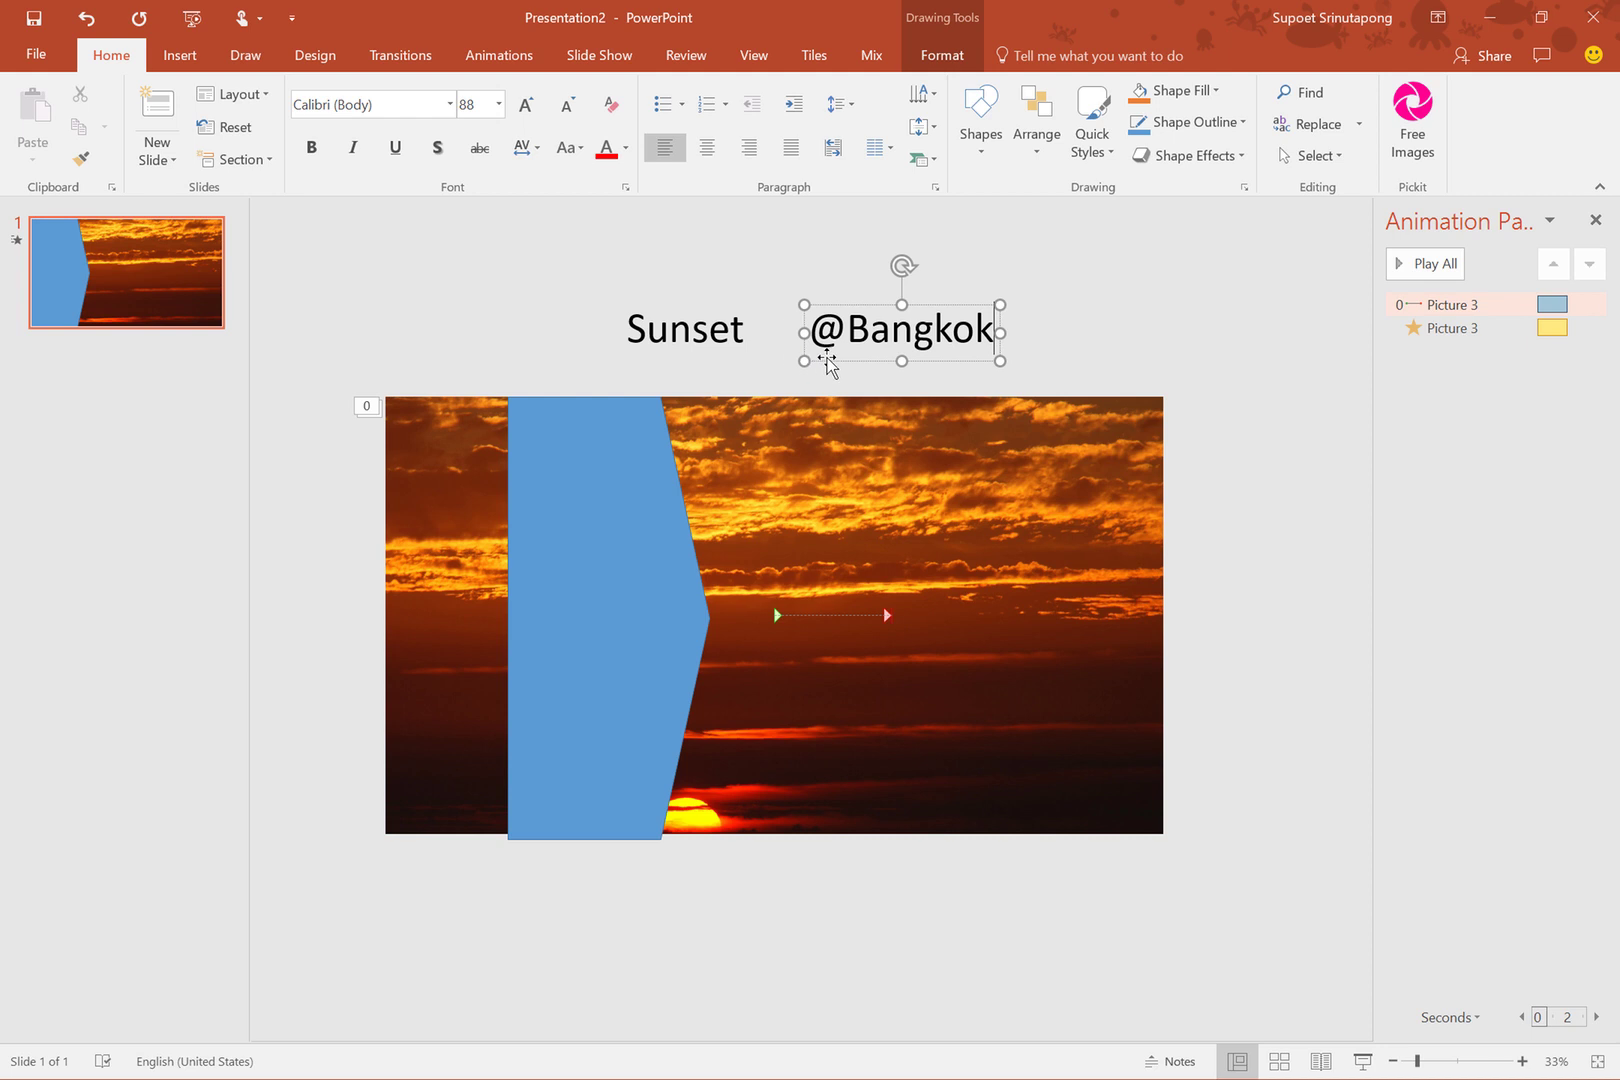
{"action": "left_click", "coordinate": [832, 358]}
{"action": "key", "text": "shift+Left"}
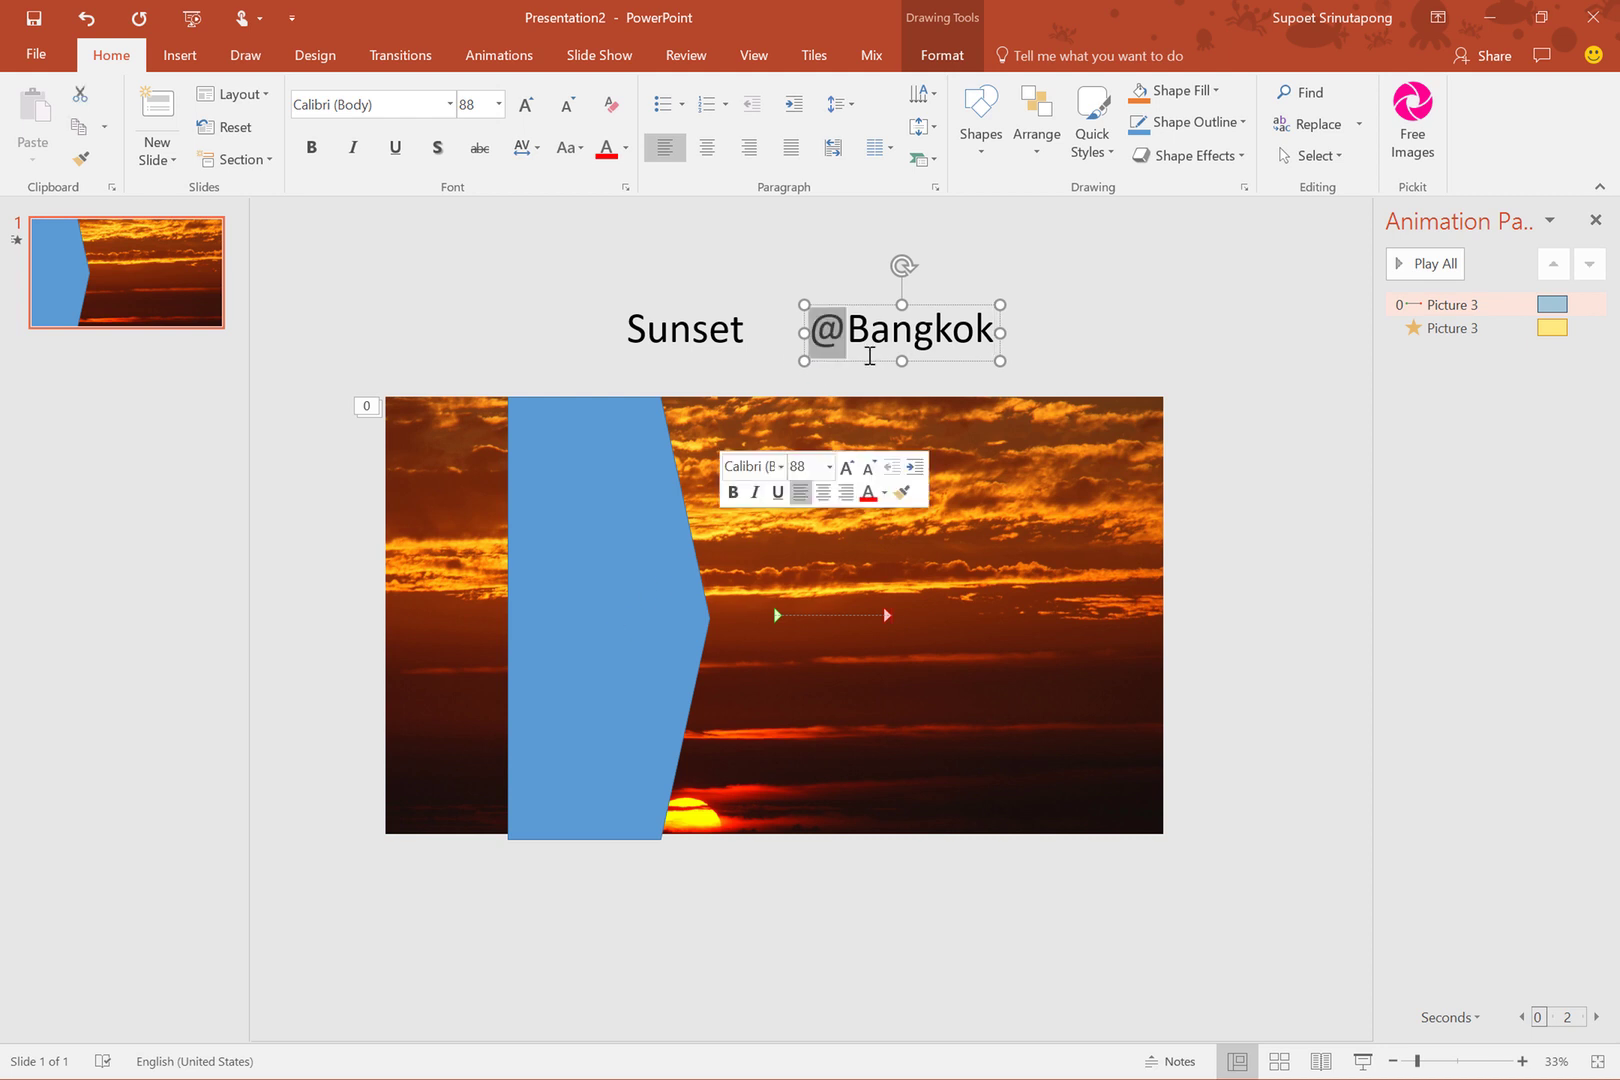
{"action": "mouse_move", "coordinate": [871, 360]}
{"action": "left_mouse_down"}
{"action": "mouse_move", "coordinate": [615, 606]}
{"action": "mouse_move", "coordinate": [532, 753]}
{"action": "left_mouse_up"}
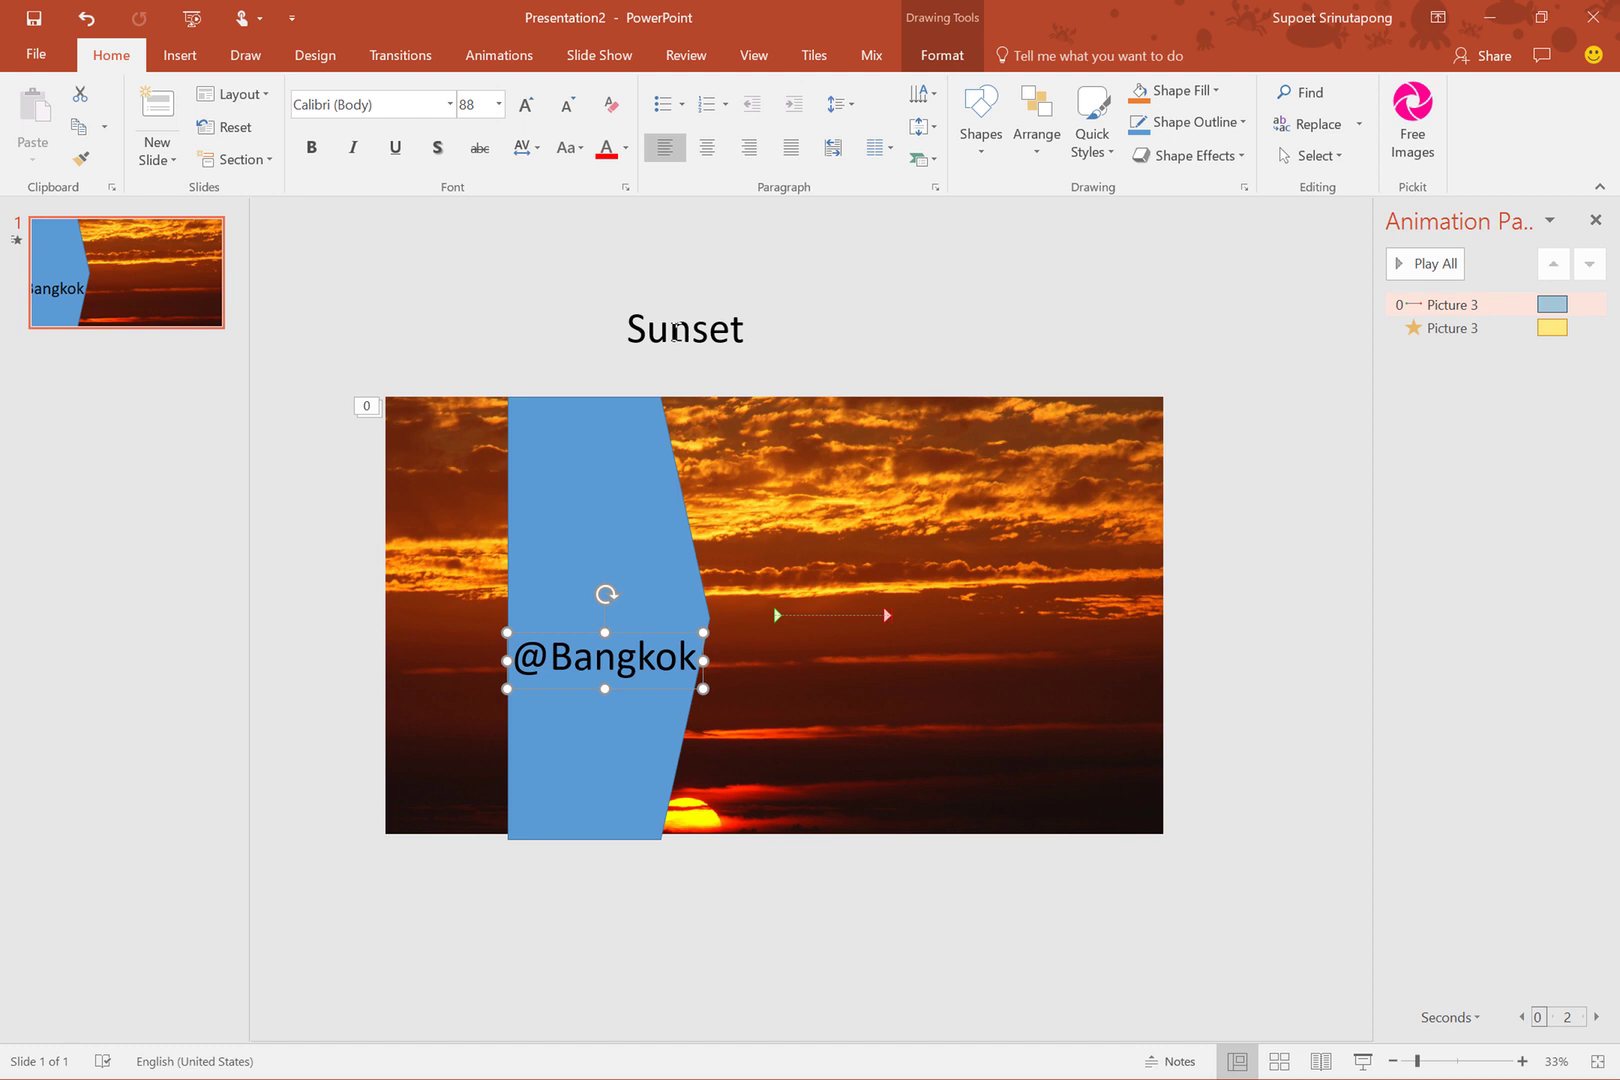
{"action": "left_click", "coordinate": [670, 330]}
{"action": "mouse_move", "coordinate": [663, 334]}
{"action": "left_mouse_down"}
{"action": "mouse_move", "coordinate": [585, 468]}
{"action": "mouse_move", "coordinate": [556, 594]}
{"action": "left_mouse_up"}
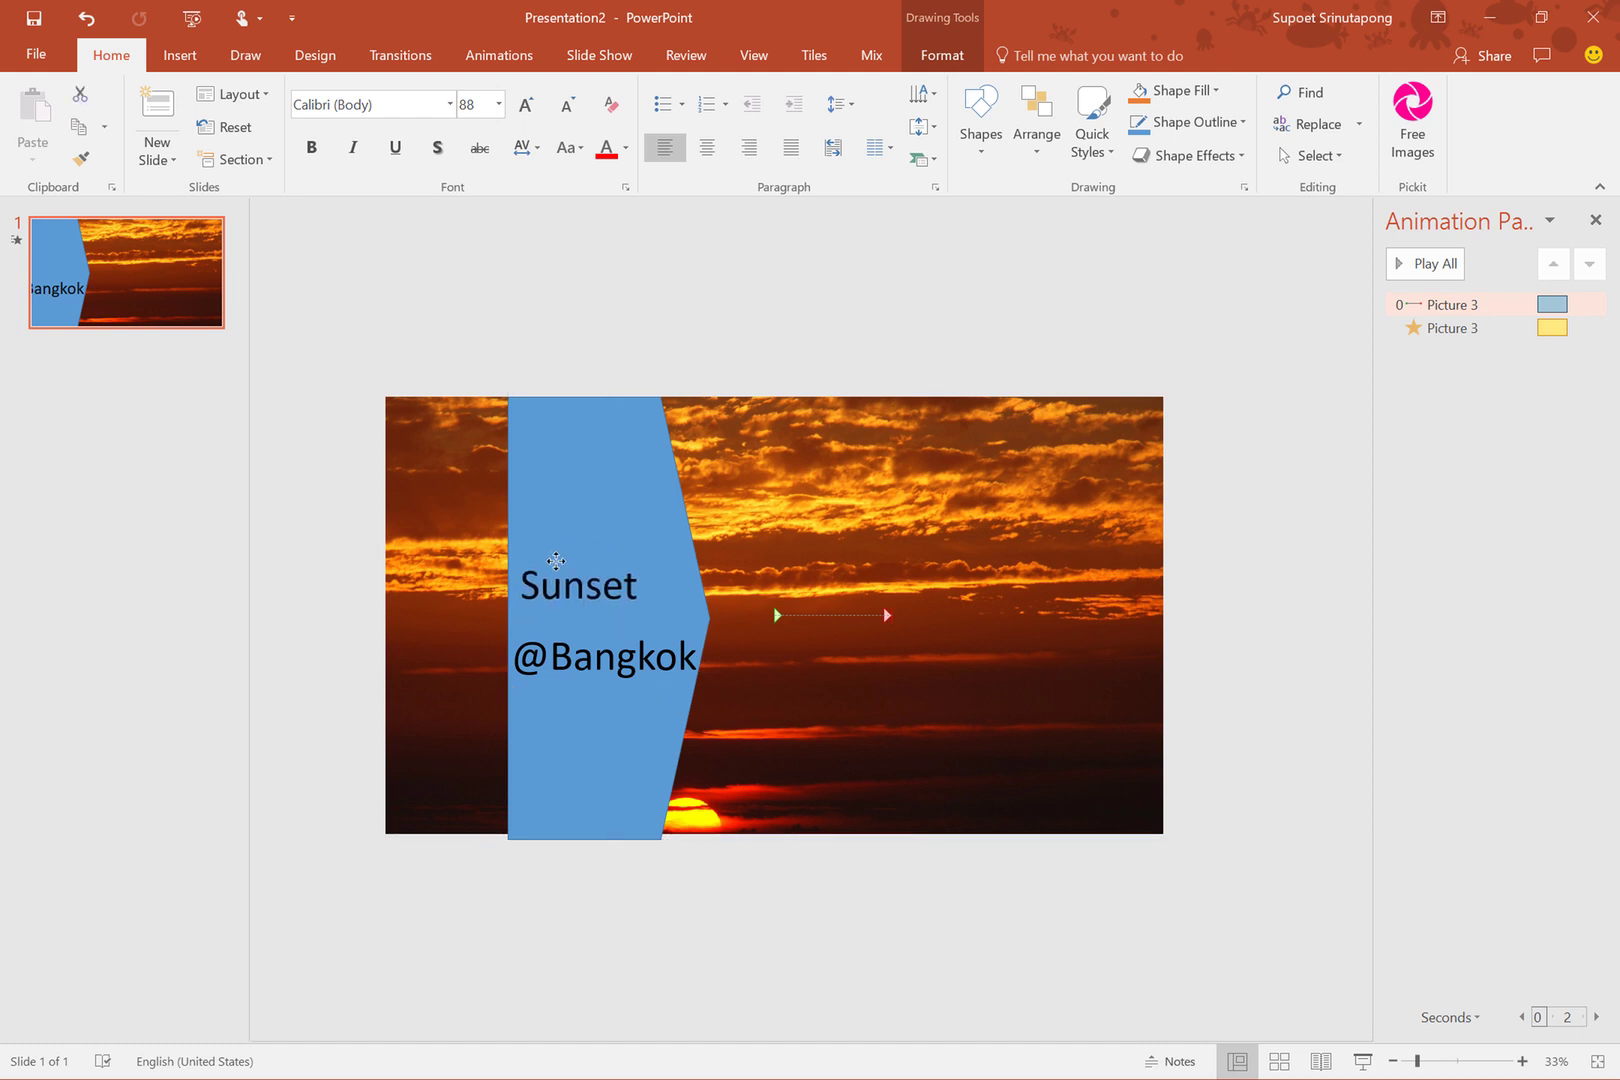
{"action": "left_click", "coordinate": [589, 458]}
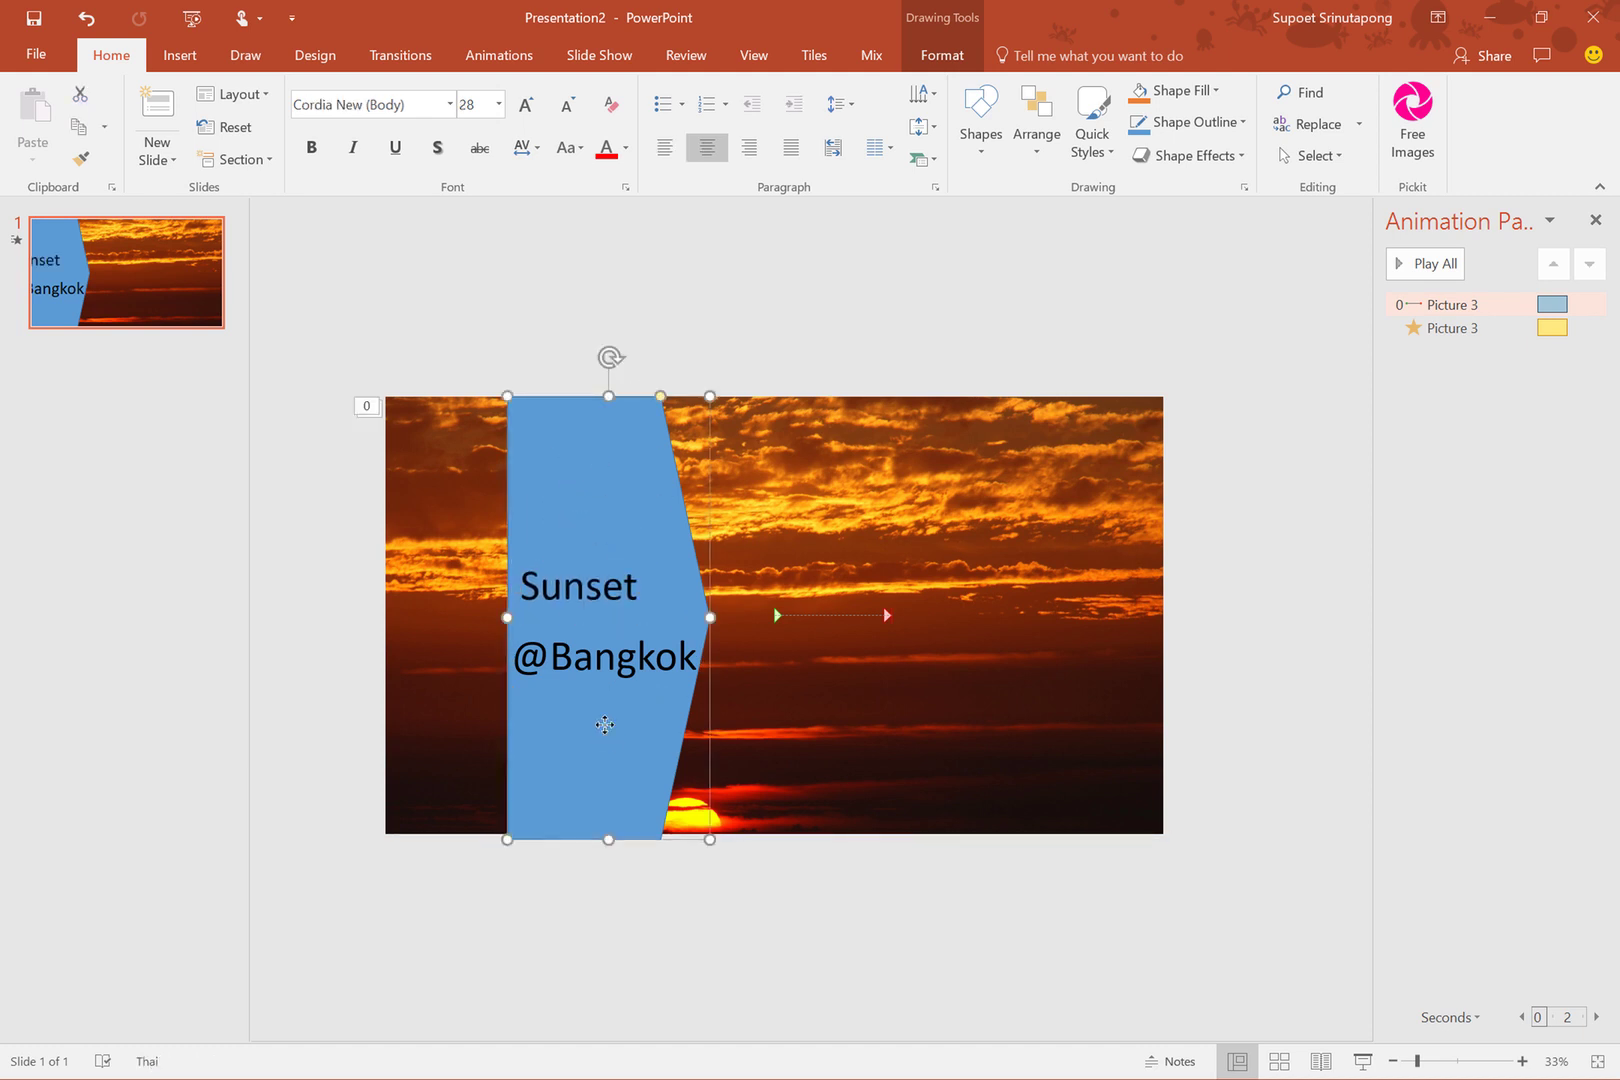
Step: Fill the arrow shape with white at 25% transparency
{"action": "right_click", "coordinate": [605, 725]}
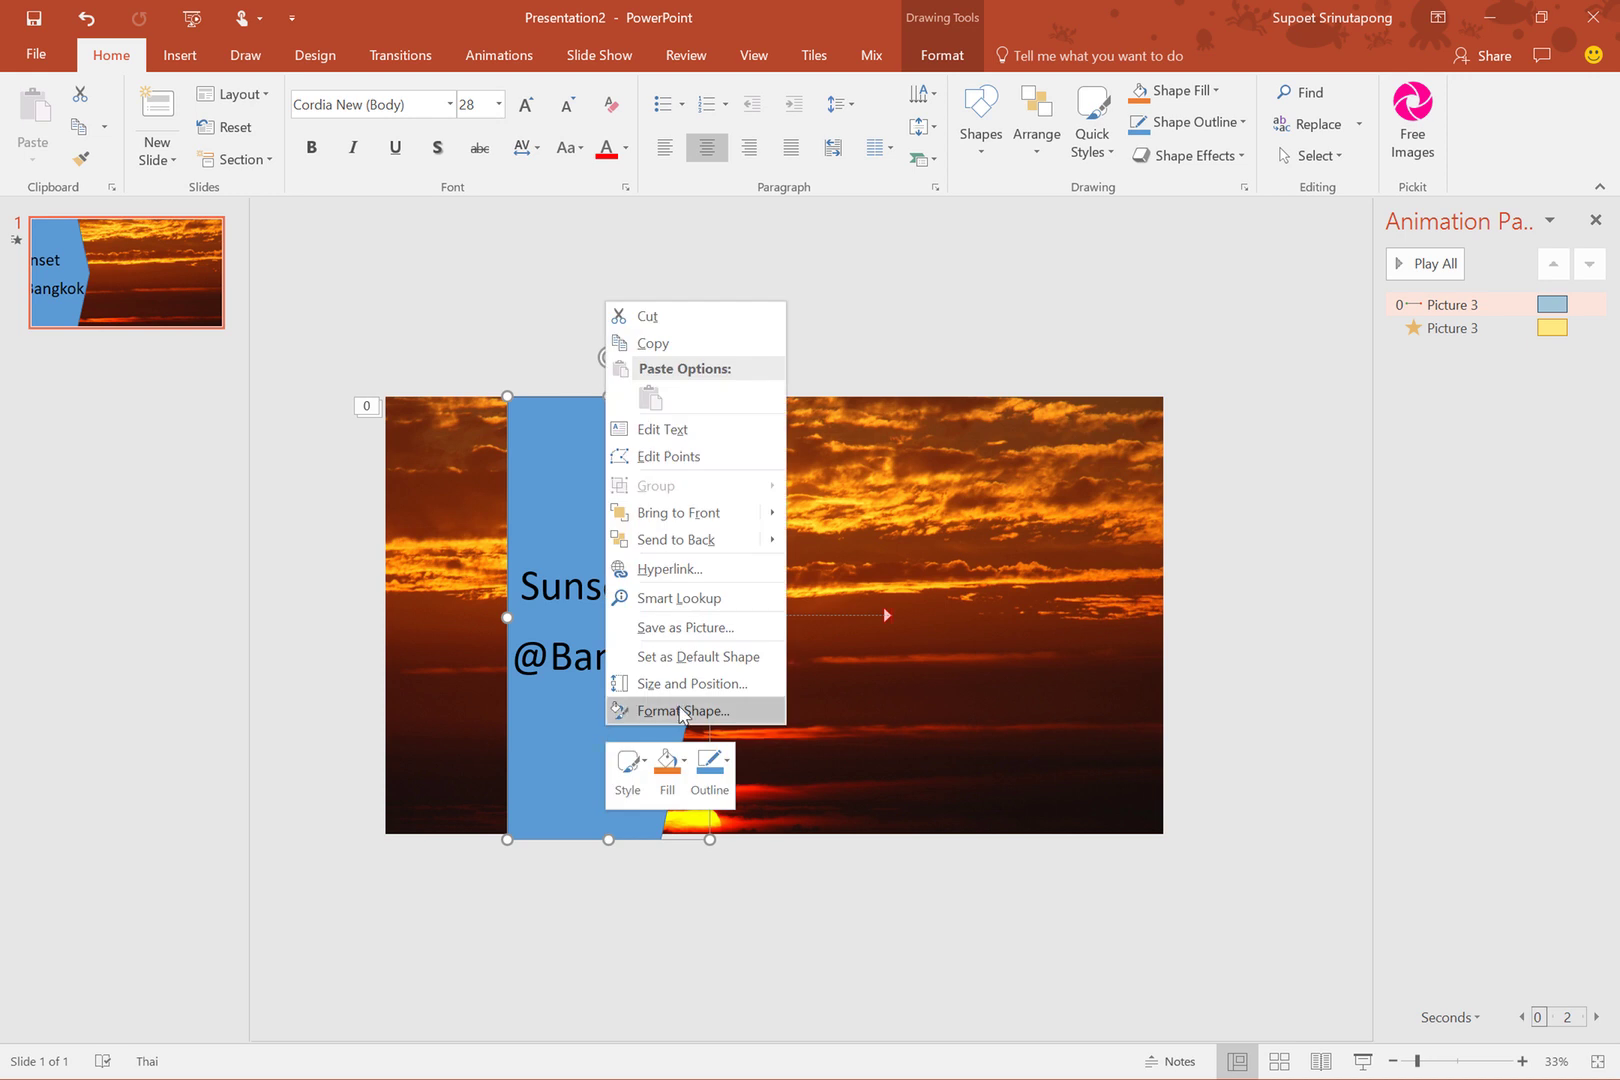
{"action": "key", "text": "Escape"}
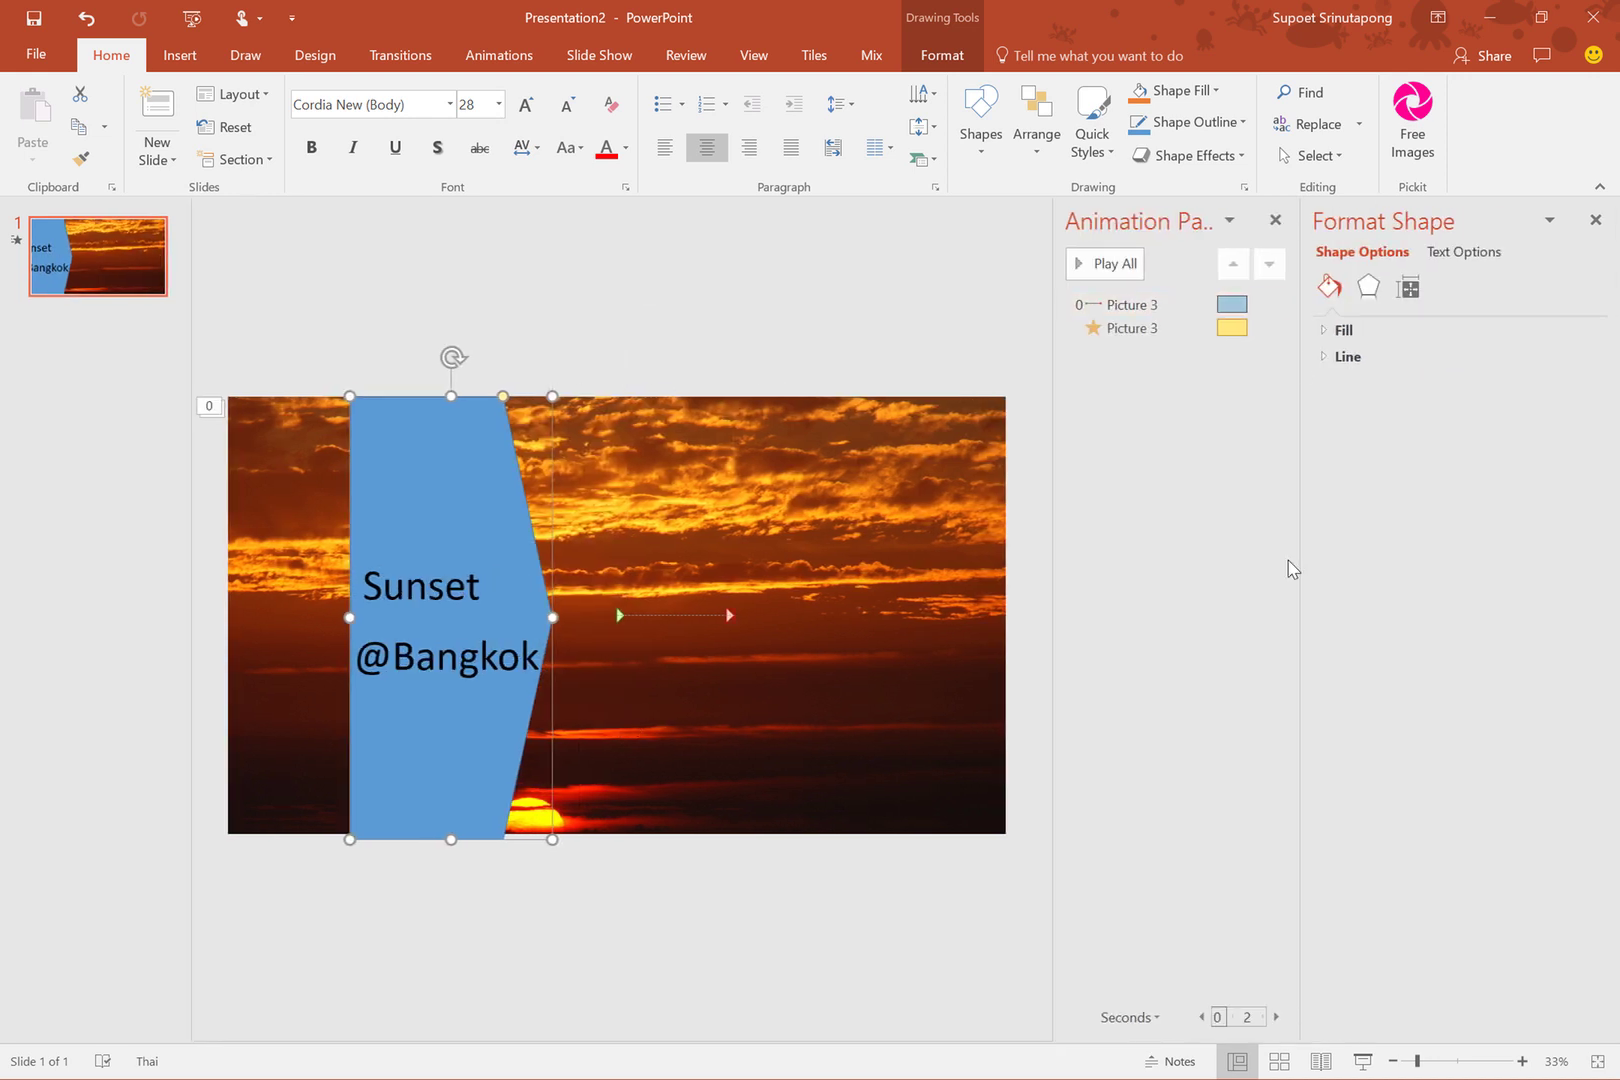
{"action": "left_click", "coordinate": [1340, 330]}
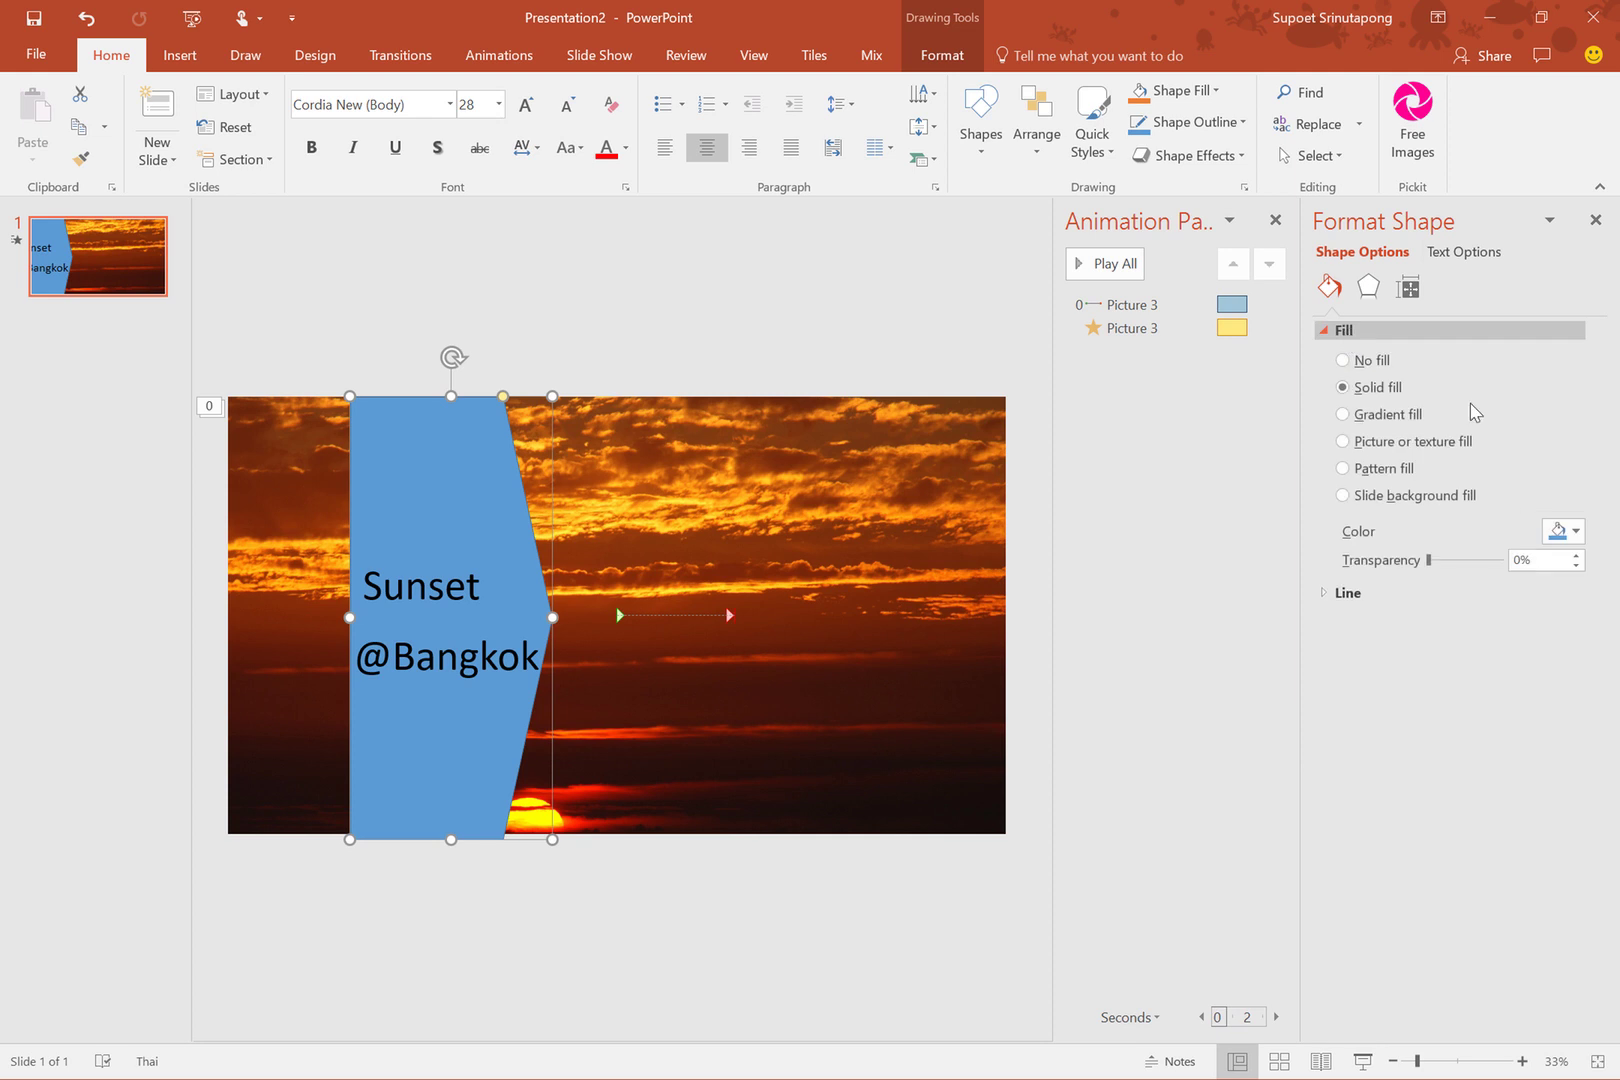
{"action": "left_click", "coordinate": [1573, 537]}
{"action": "left_click", "coordinate": [1452, 580]}
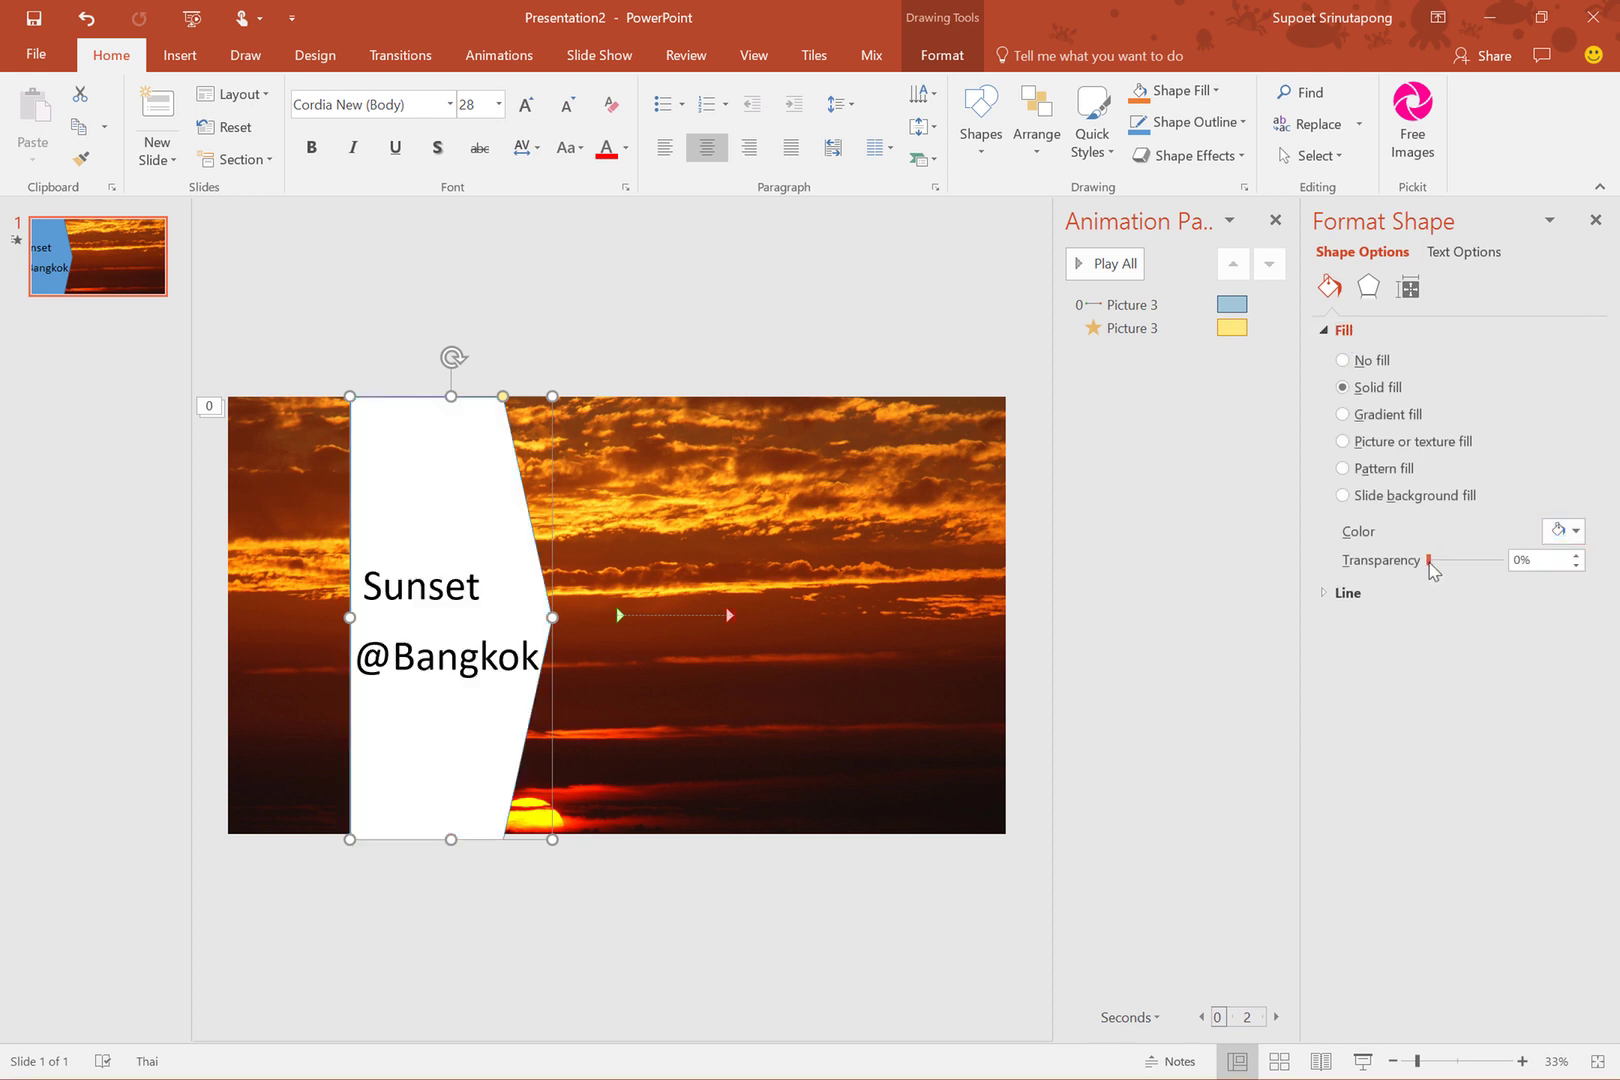
{"action": "left_click_drag", "start_coordinate": [1429, 560], "coordinate": [1455, 567]}
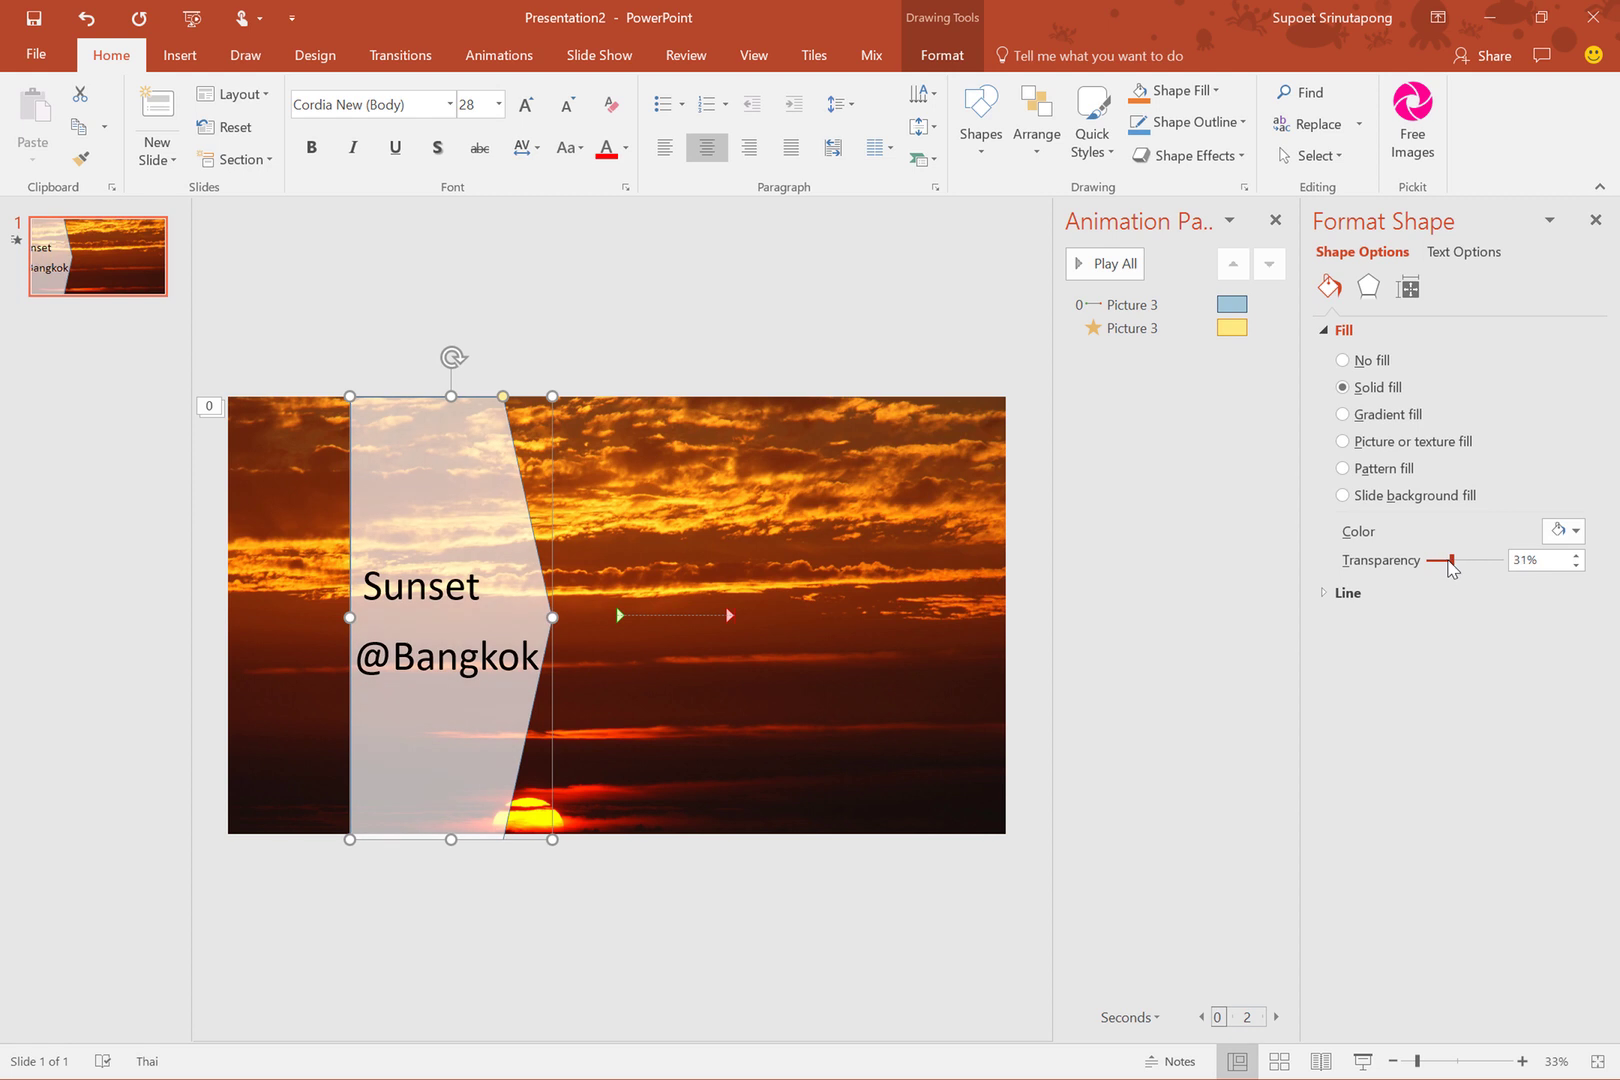
{"action": "left_click_drag", "start_coordinate": [1452, 569], "coordinate": [1447, 569]}
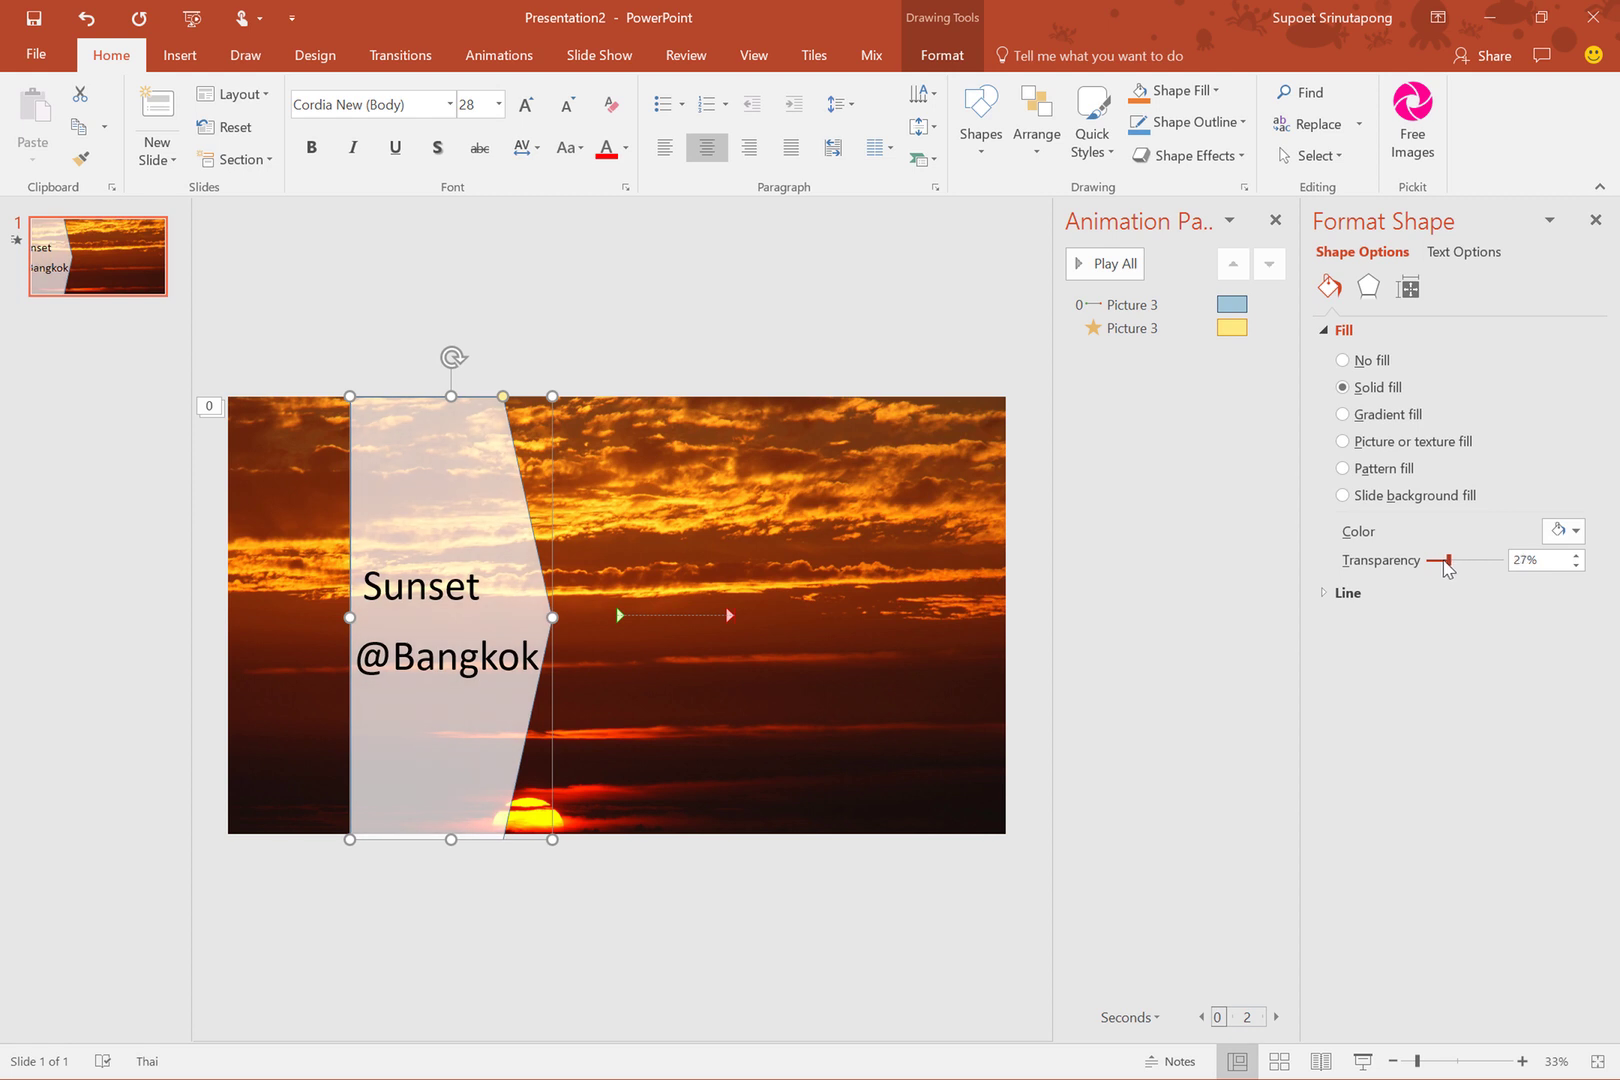
Step: Remove the arrow shape's outline and deselect it to check the result
{"action": "left_click", "coordinate": [1203, 123]}
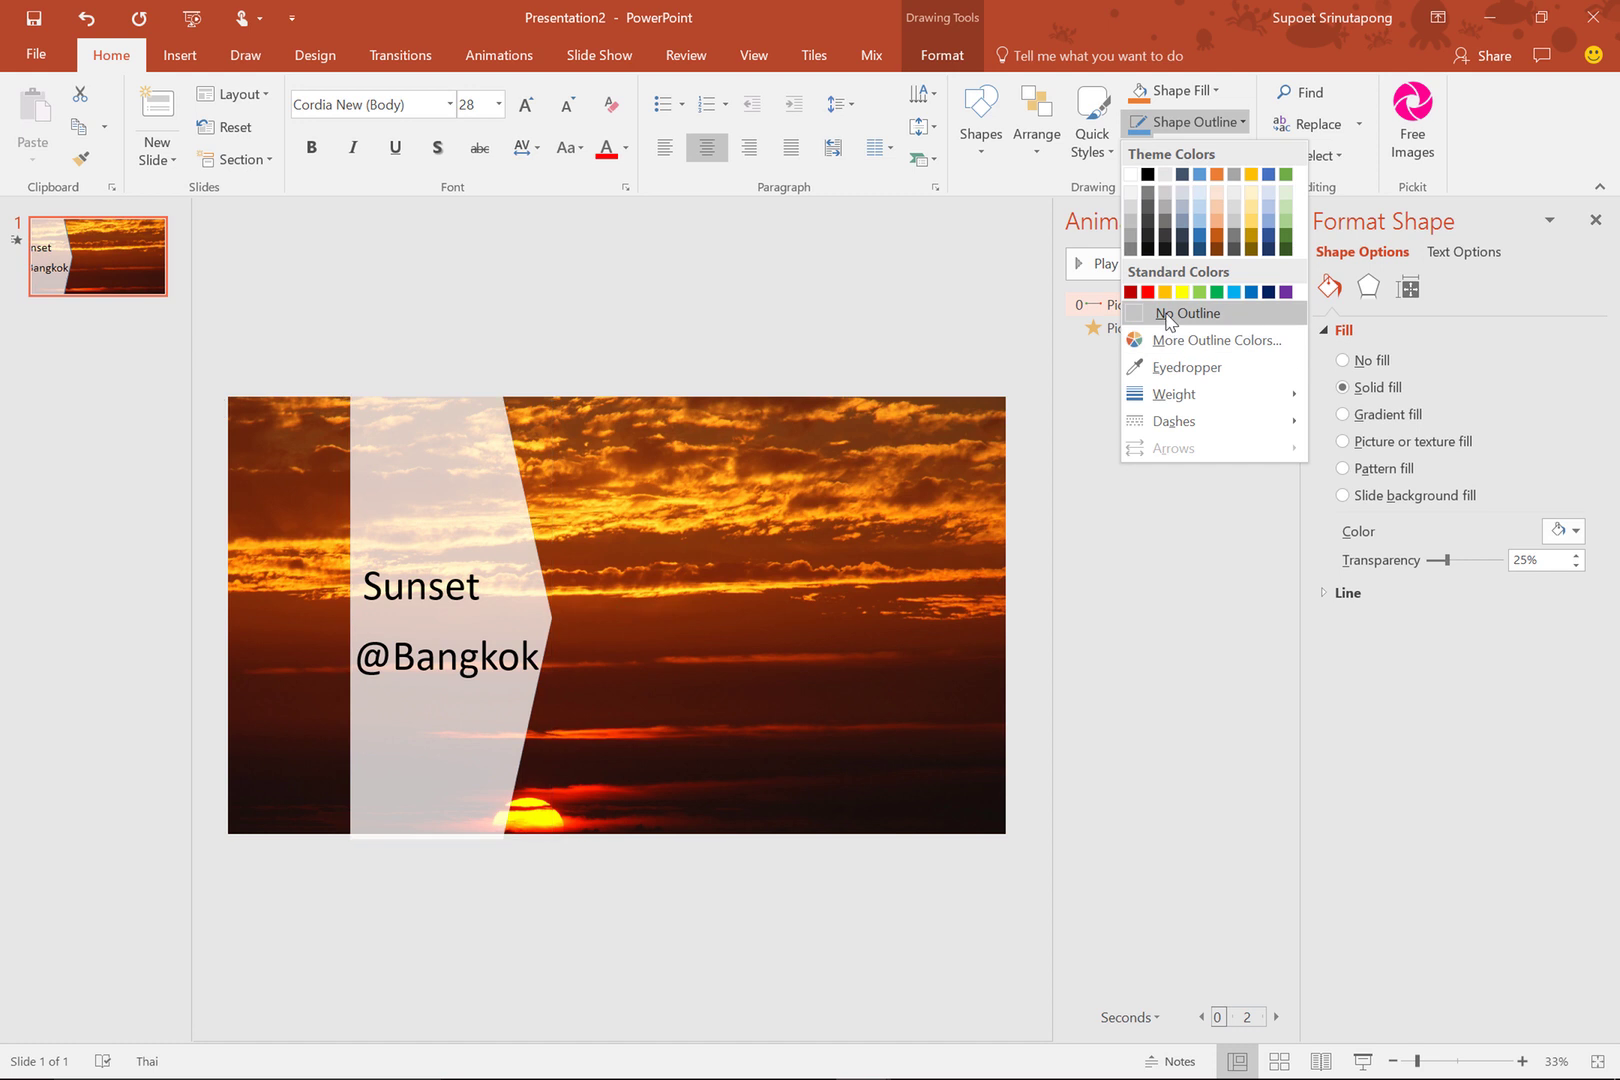
{"action": "left_click", "coordinate": [1166, 314]}
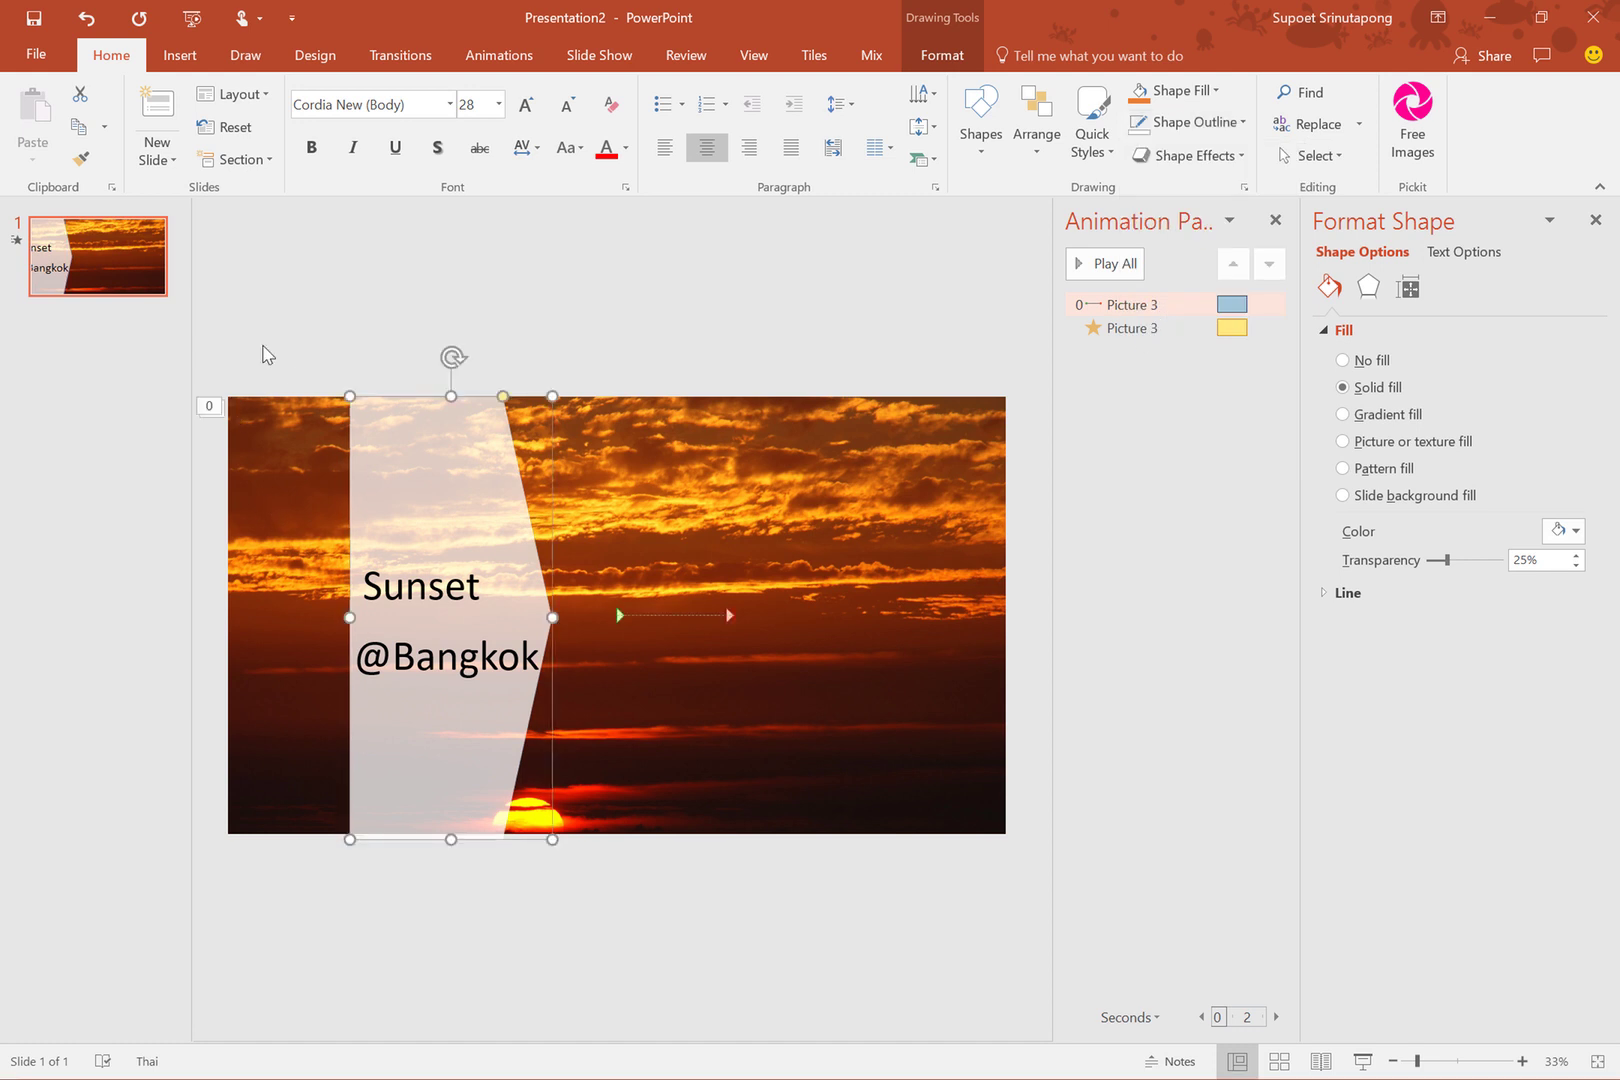
{"action": "left_click", "coordinate": [263, 354]}
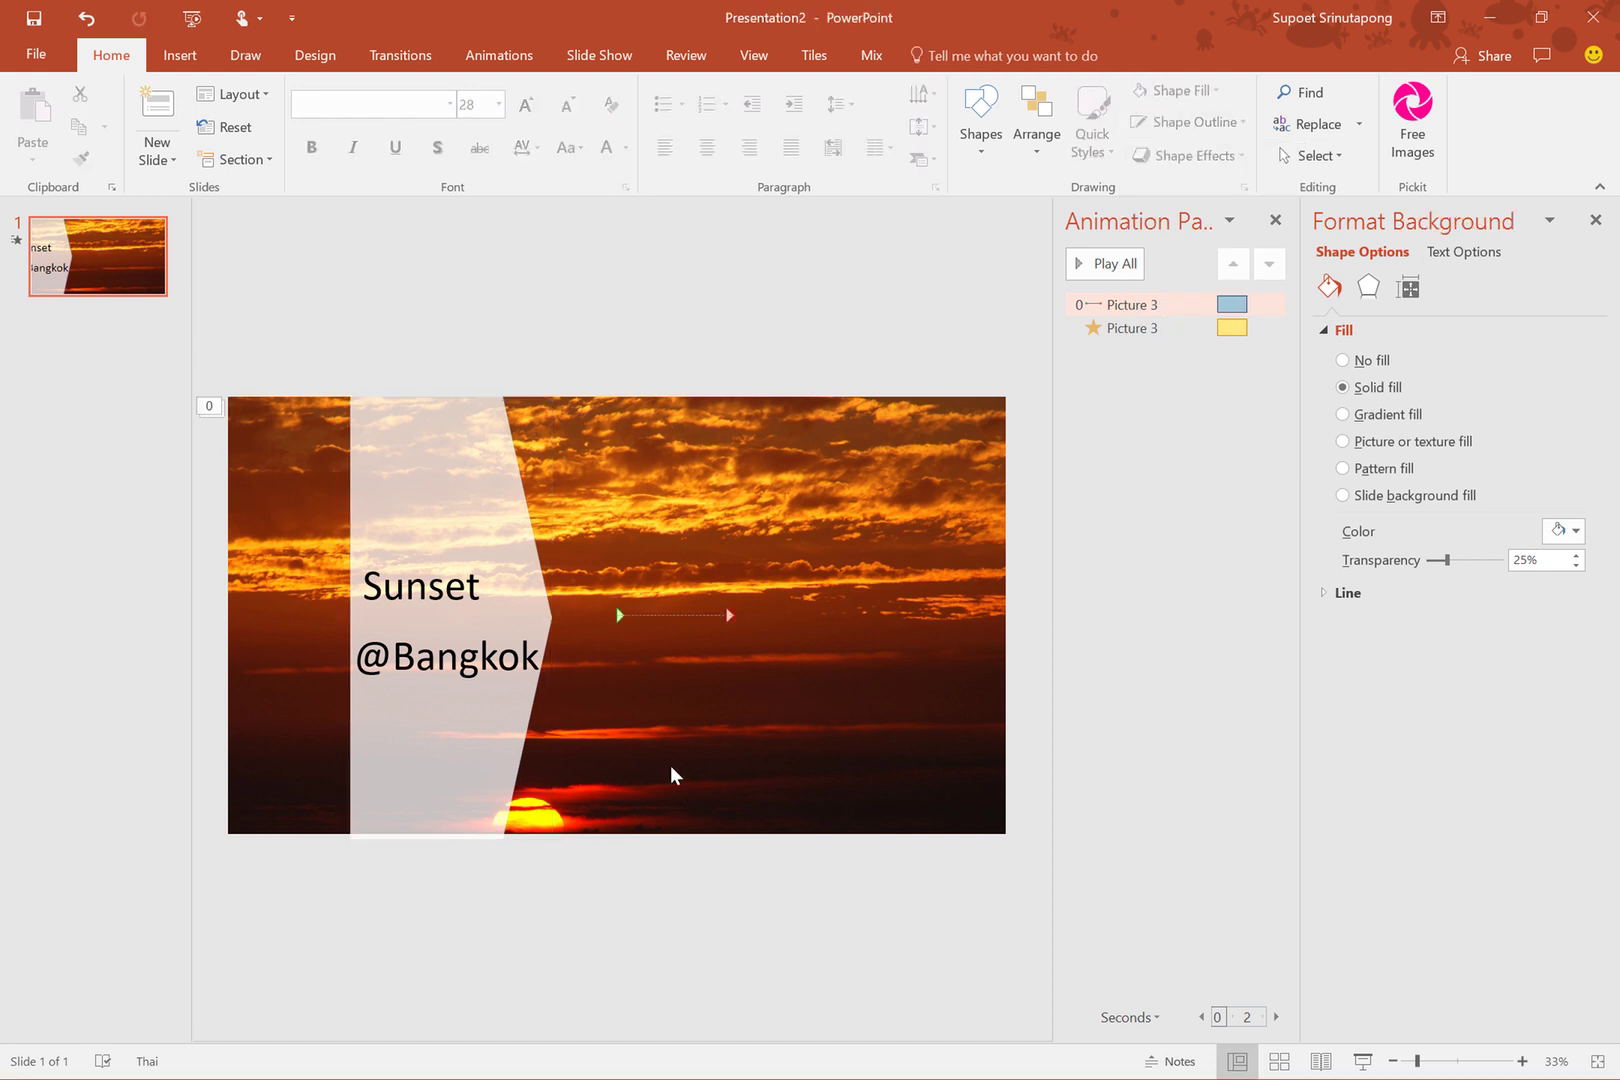
{"action": "left_click_drag", "start_coordinate": [671, 775], "coordinate": [358, 365]}
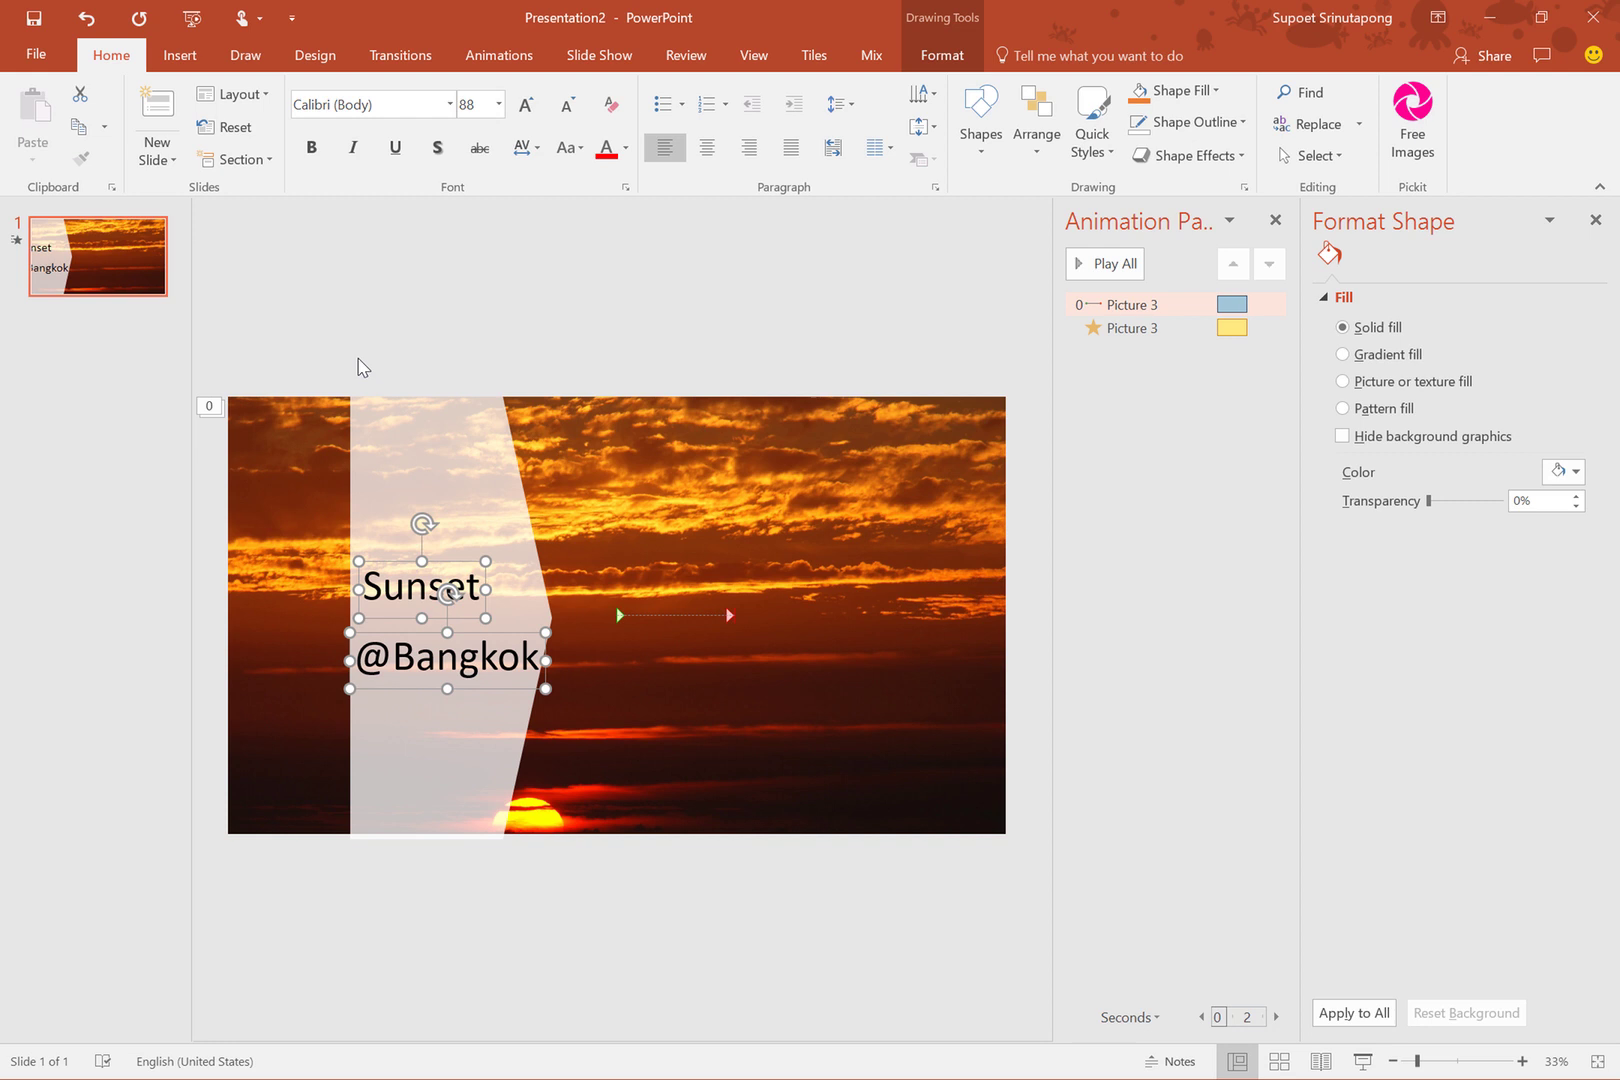
{"action": "key", "text": "ctrl+shift+comma"}
{"action": "key", "text": "ctrl+shift+comma"}
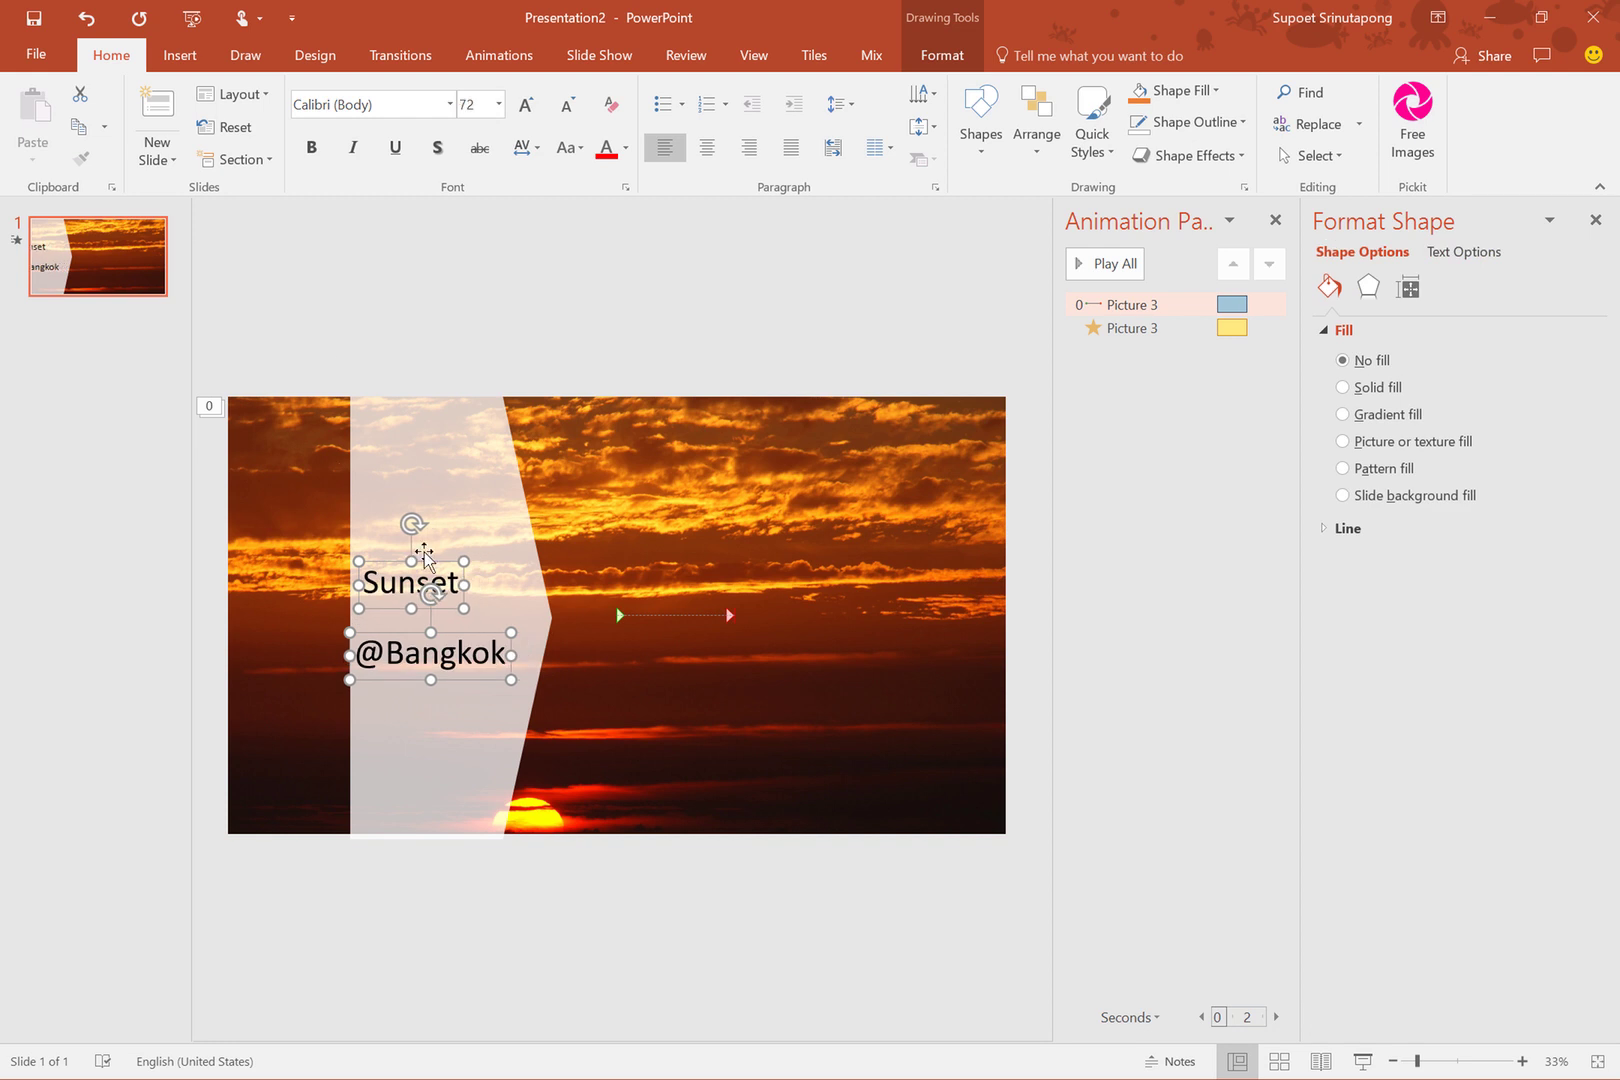
{"action": "left_click_drag", "start_coordinate": [409, 545], "coordinate": [395, 541]}
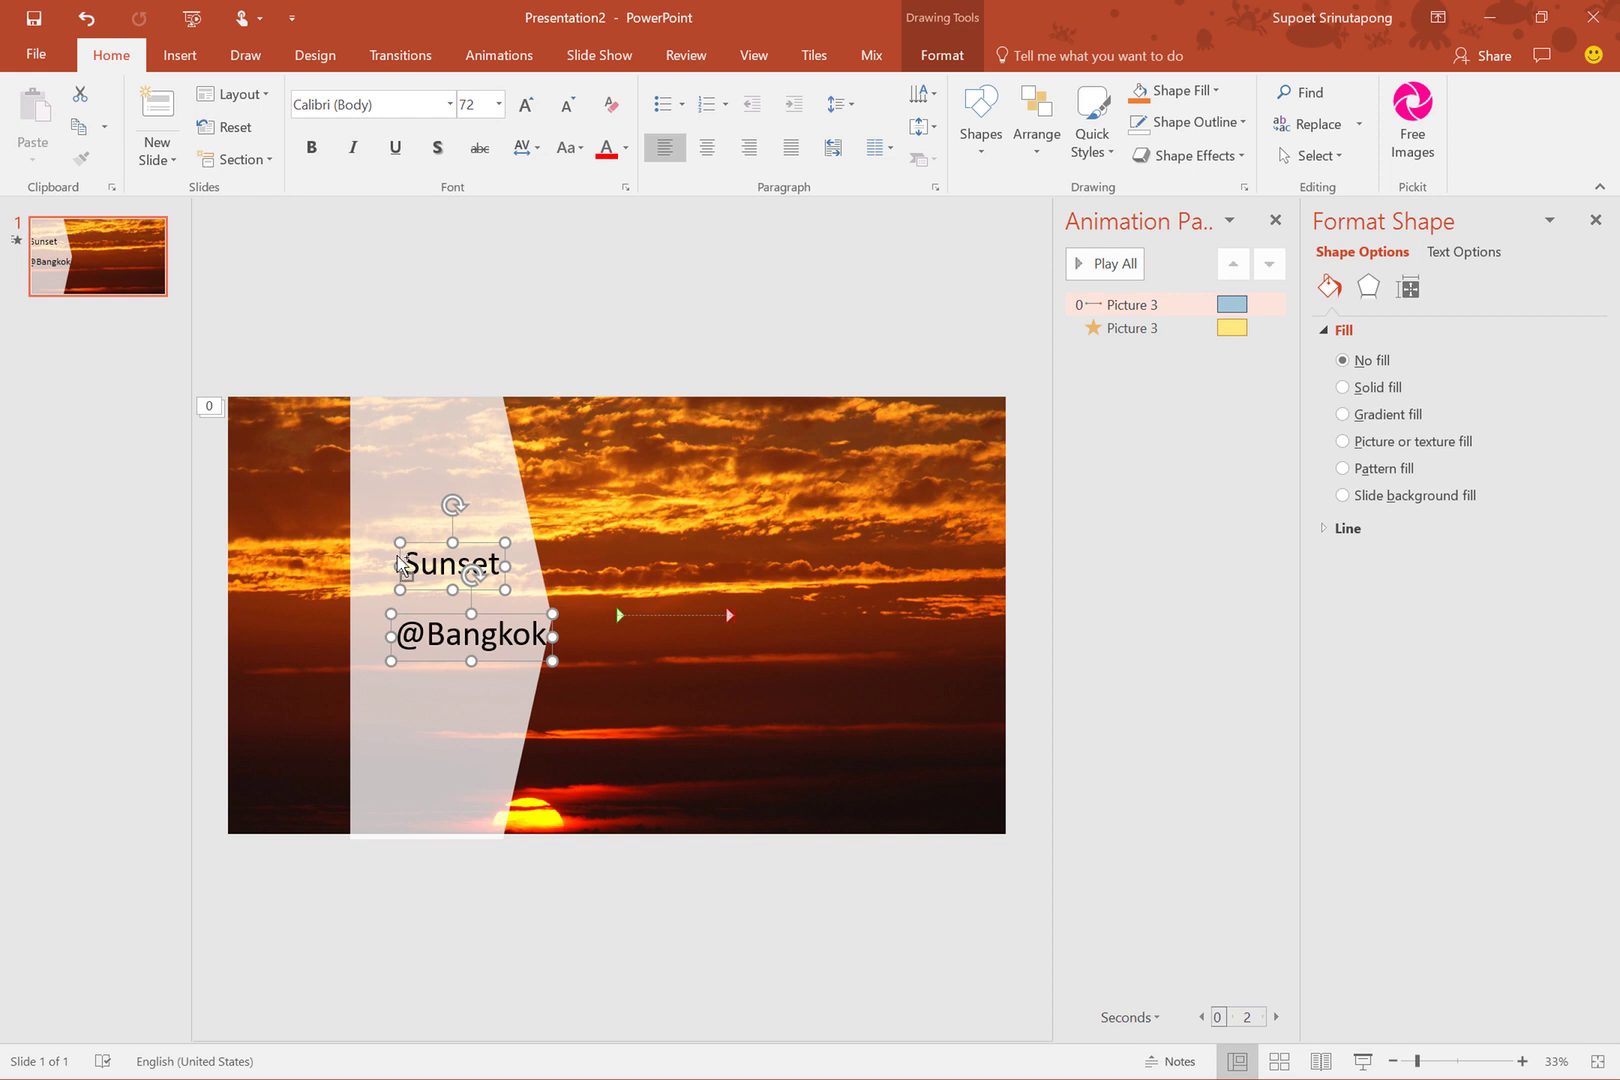
{"action": "key", "text": "ctrl+shift+comma"}
{"action": "key", "text": "ctrl+shift+comma"}
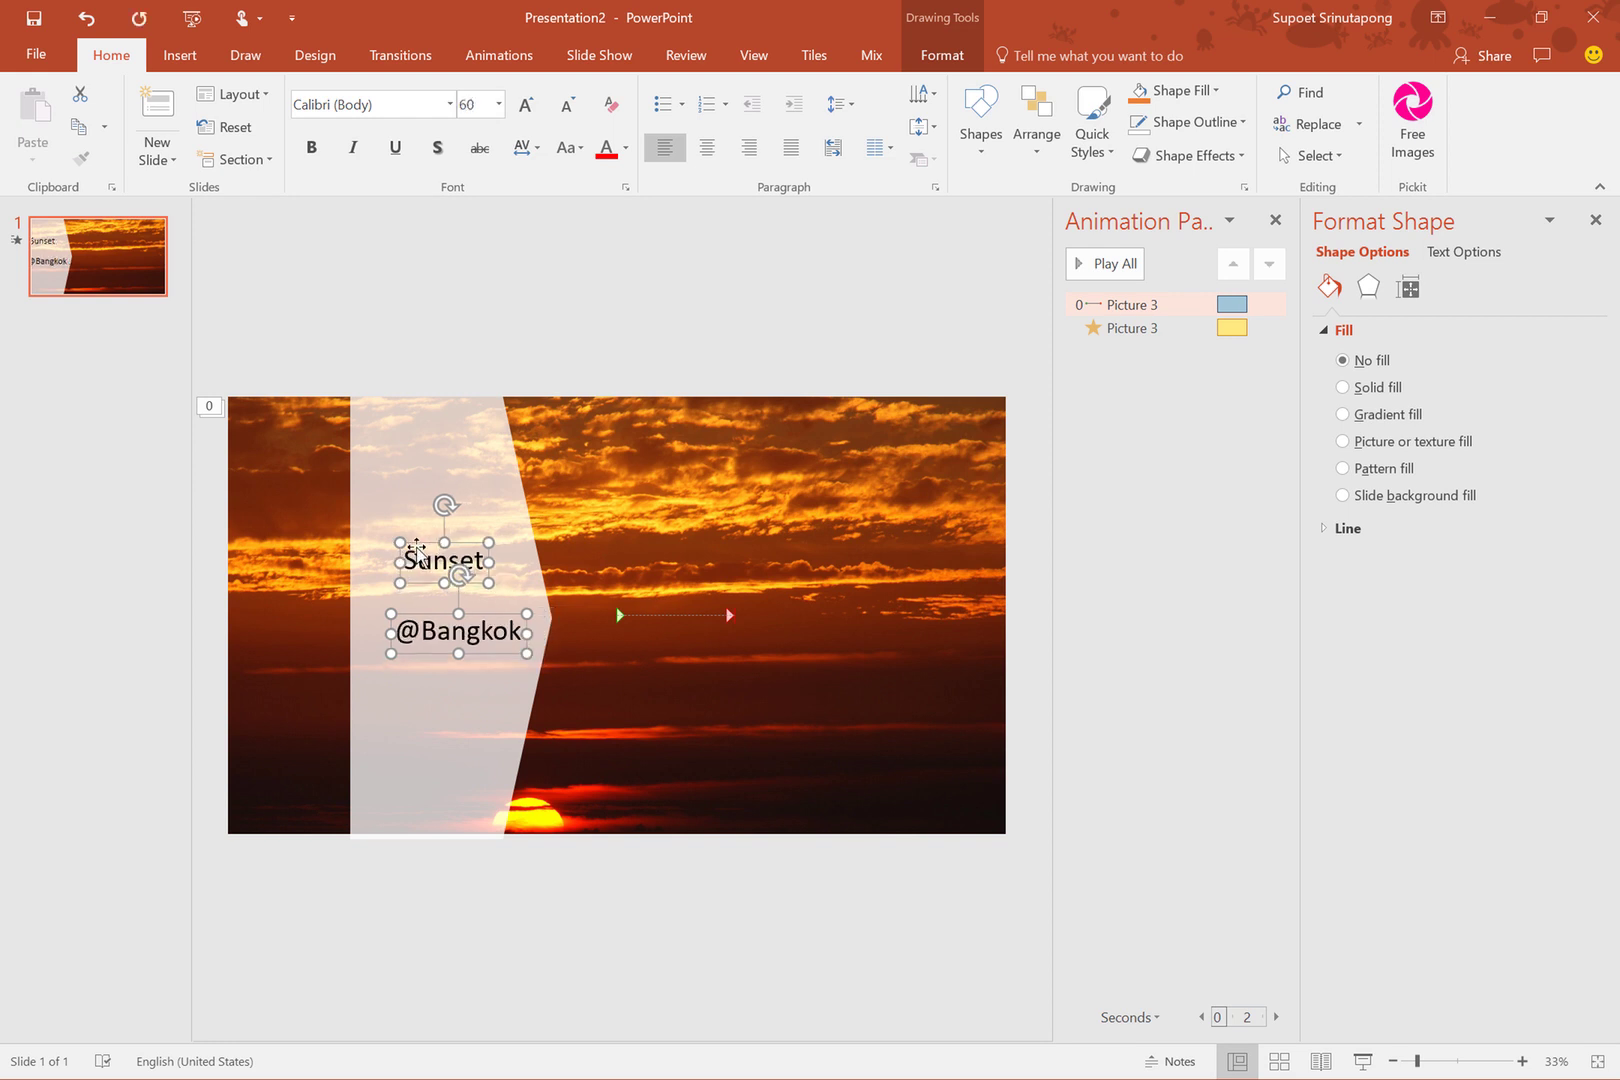
{"action": "left_click_drag", "start_coordinate": [420, 541], "coordinate": [405, 548]}
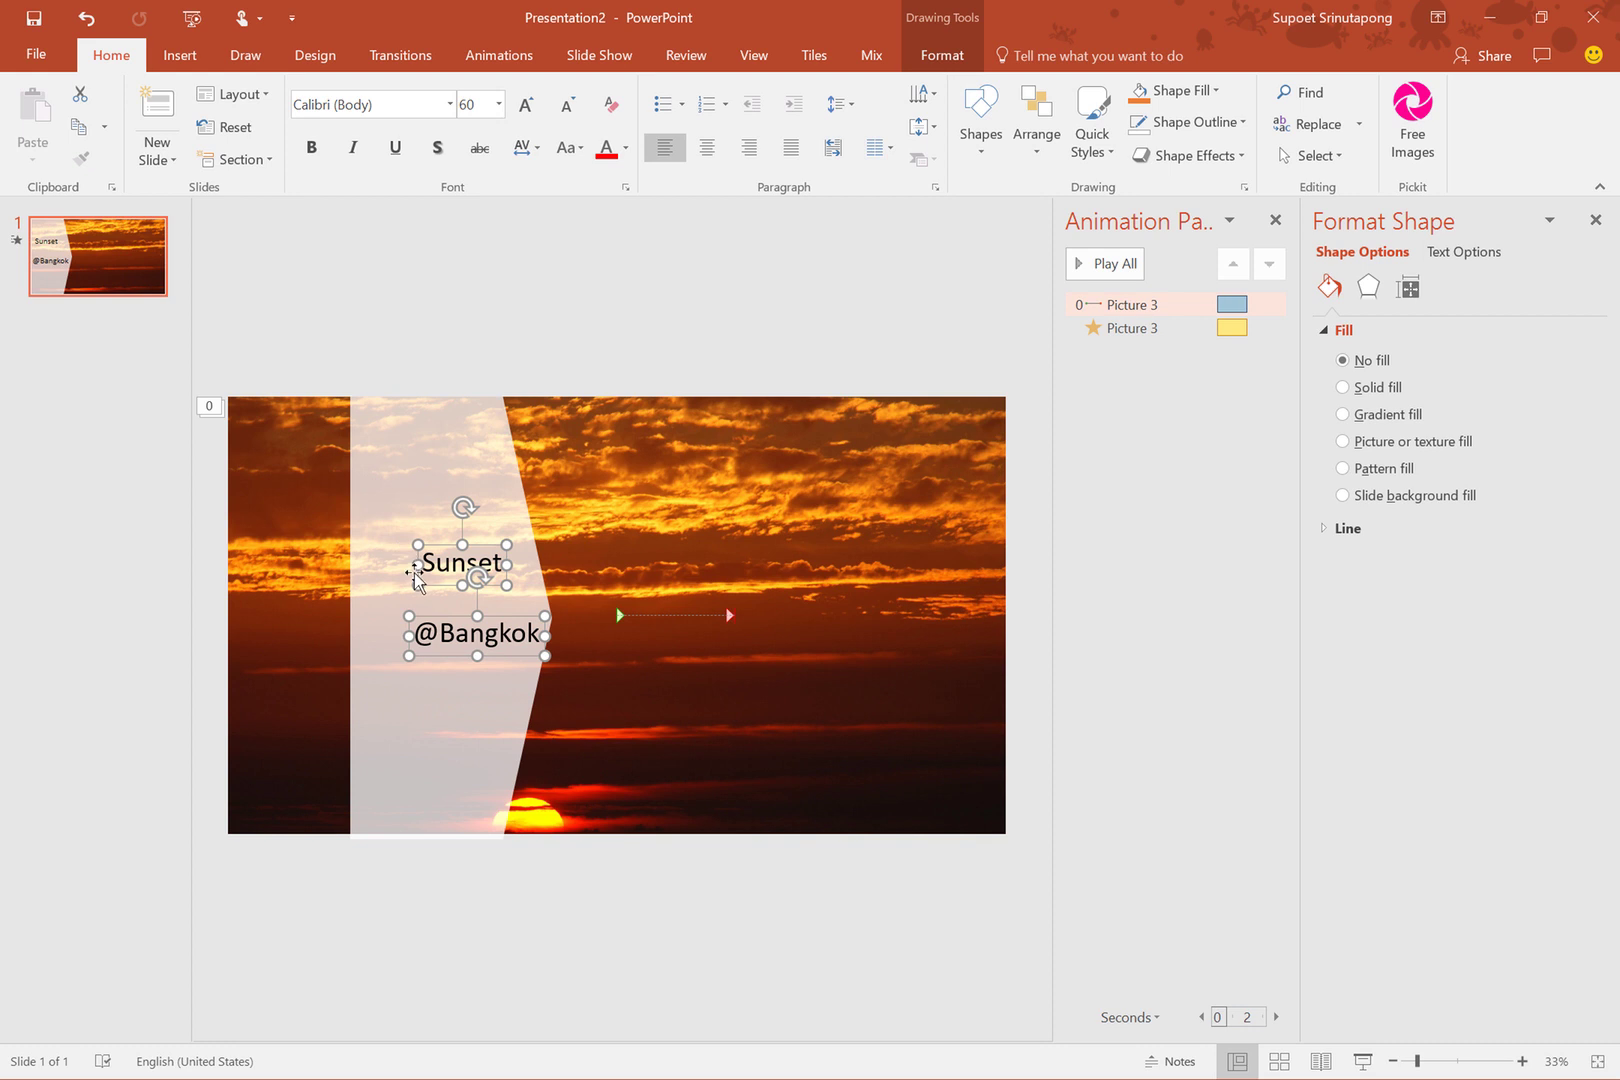
{"action": "key", "text": "ctrl+a"}
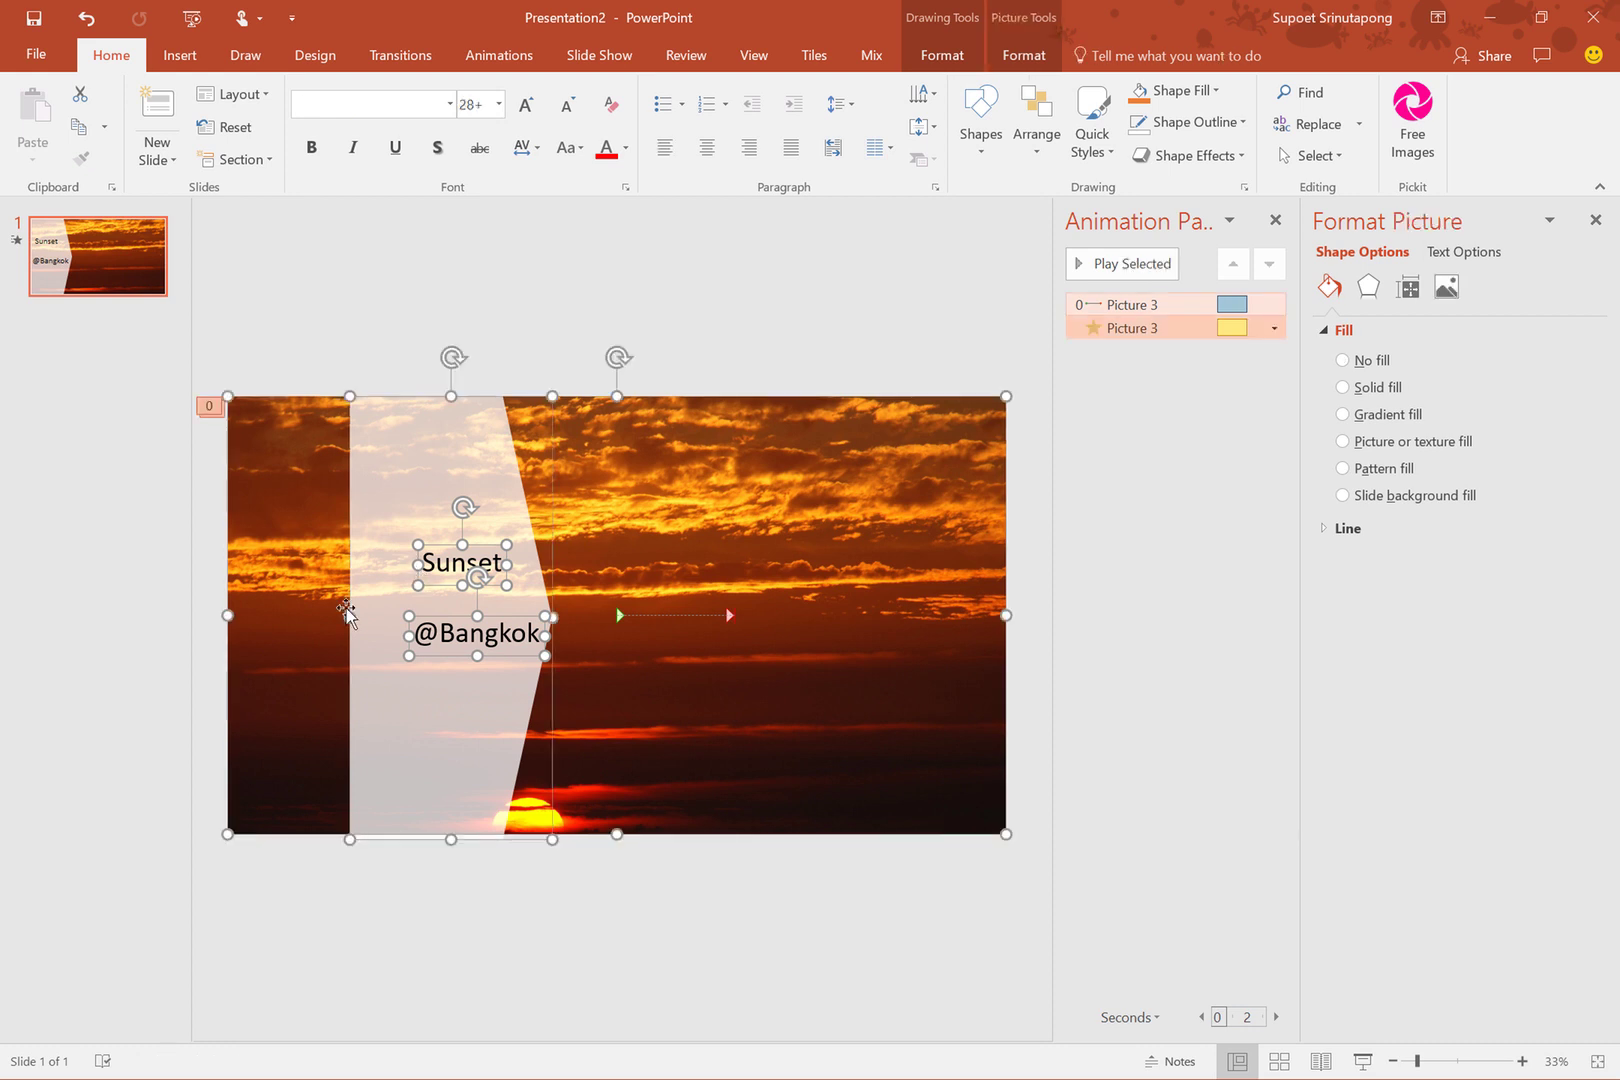
{"action": "key", "text": "ctrl+z"}
{"action": "key", "text": "ctrl+z"}
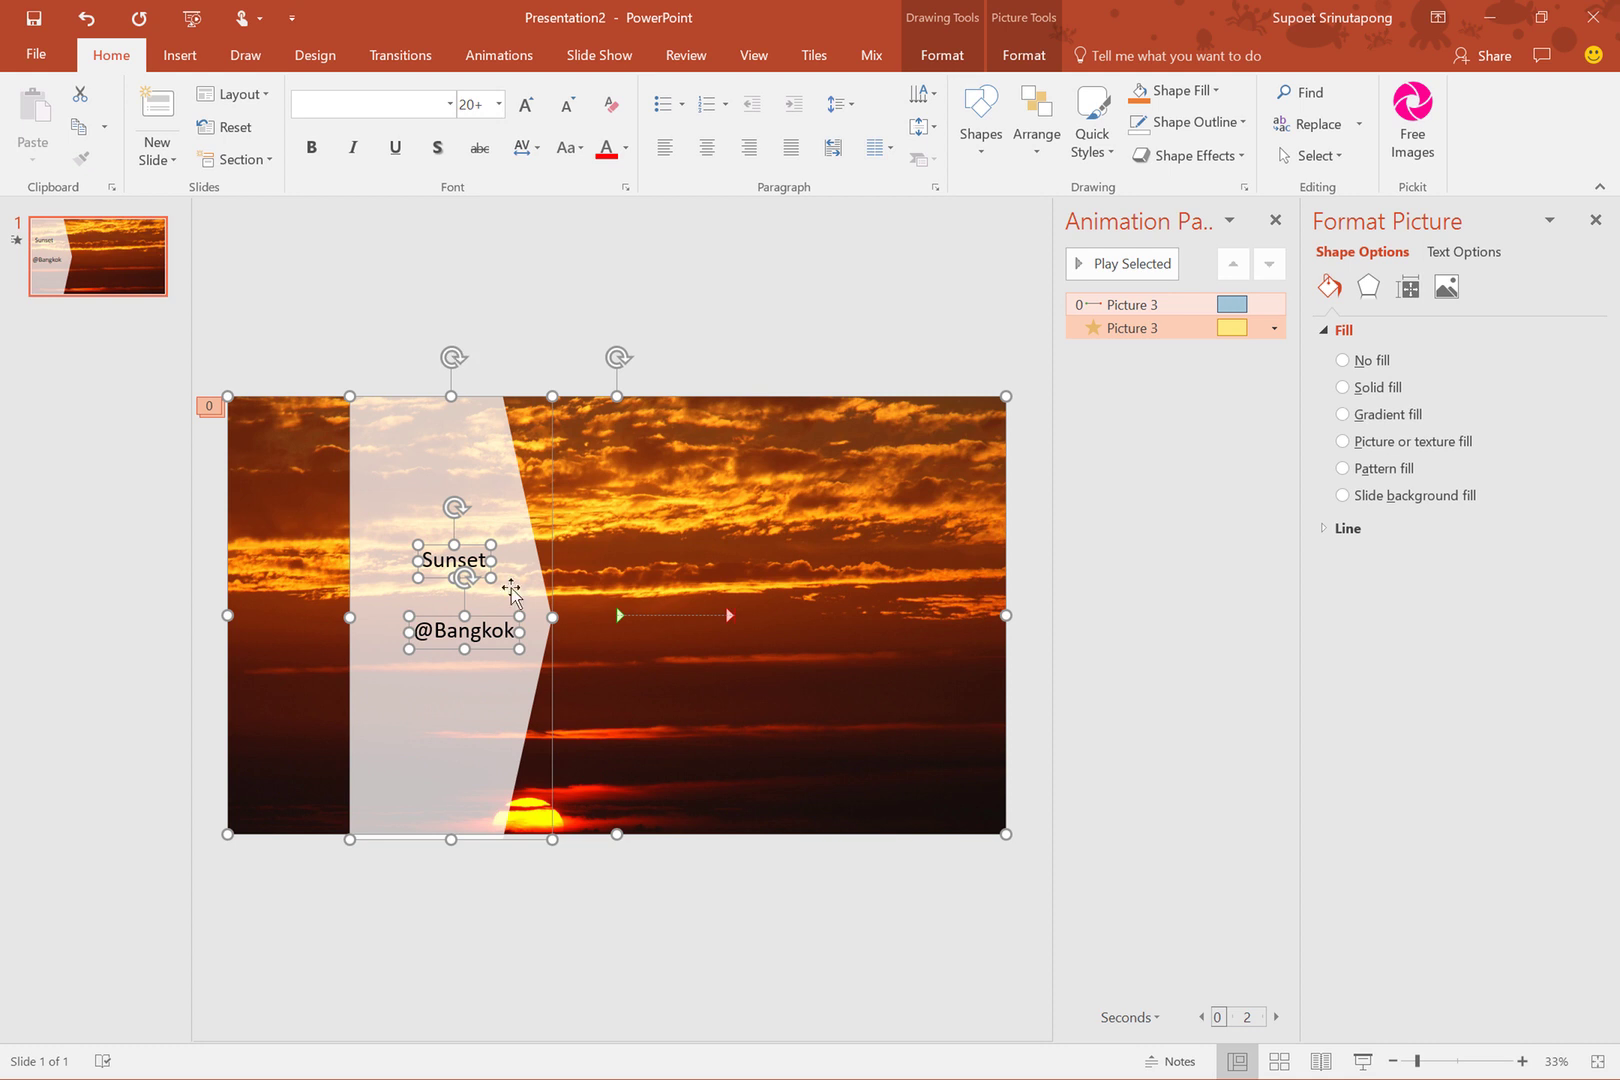
{"action": "left_click", "coordinate": [410, 345]}
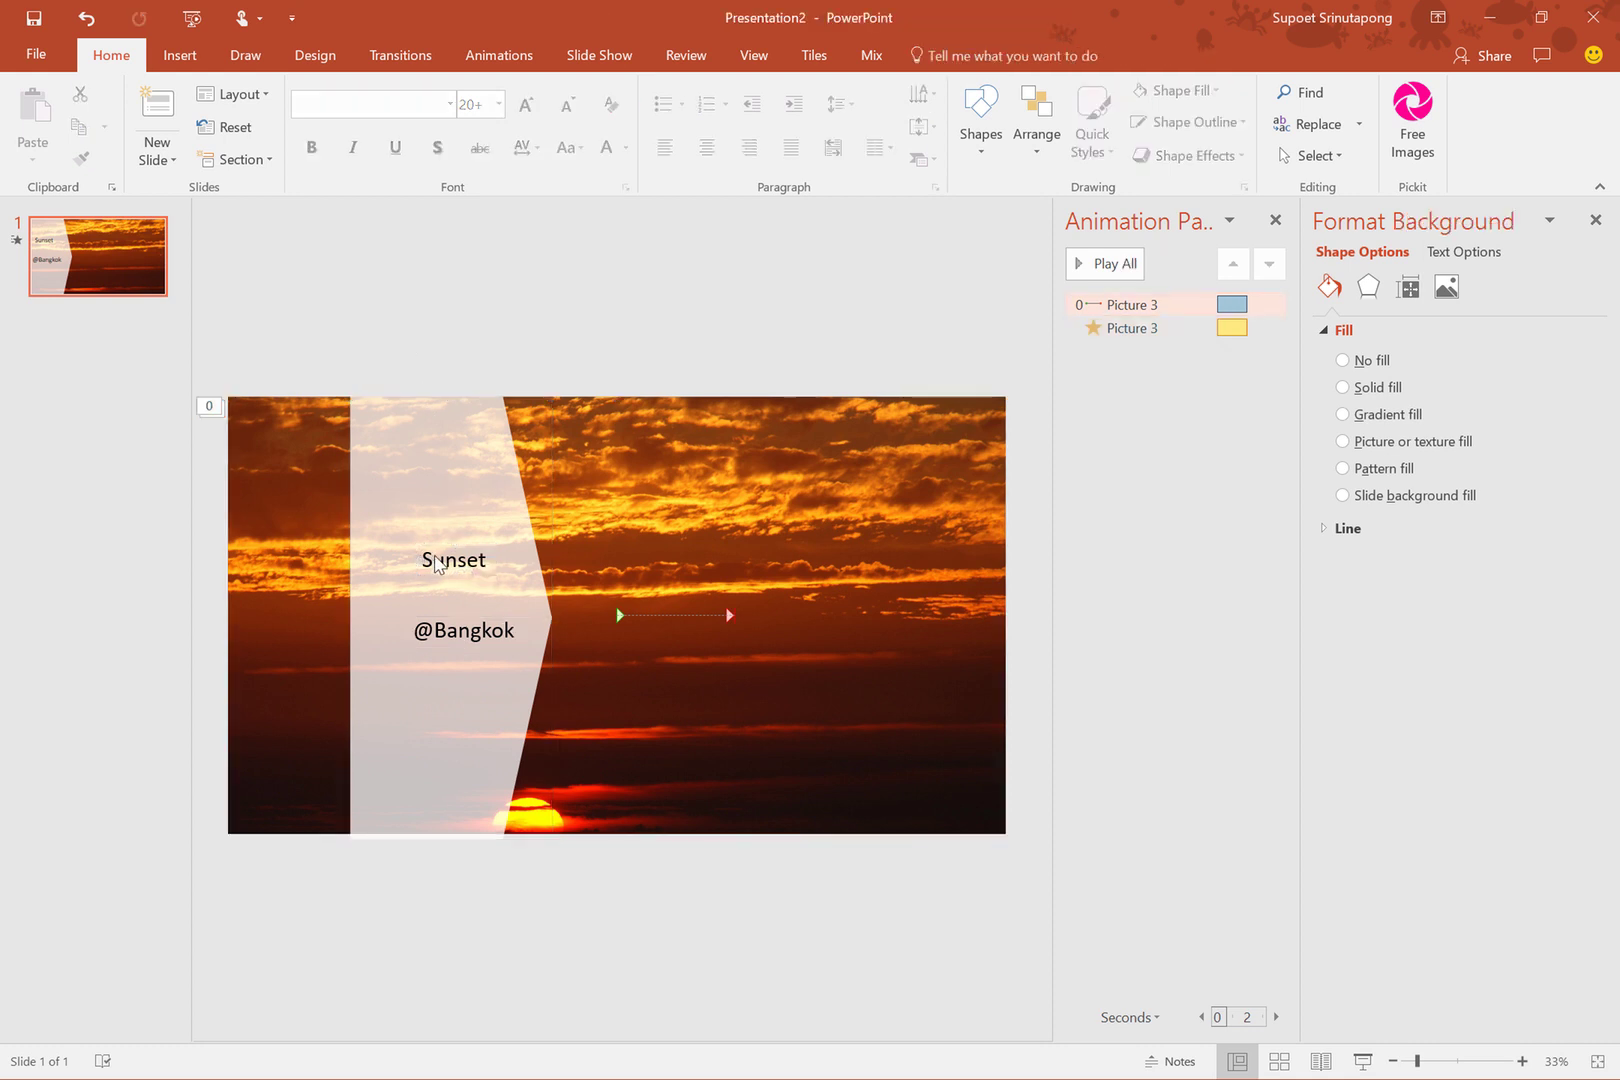
{"action": "left_click", "coordinate": [451, 578]}
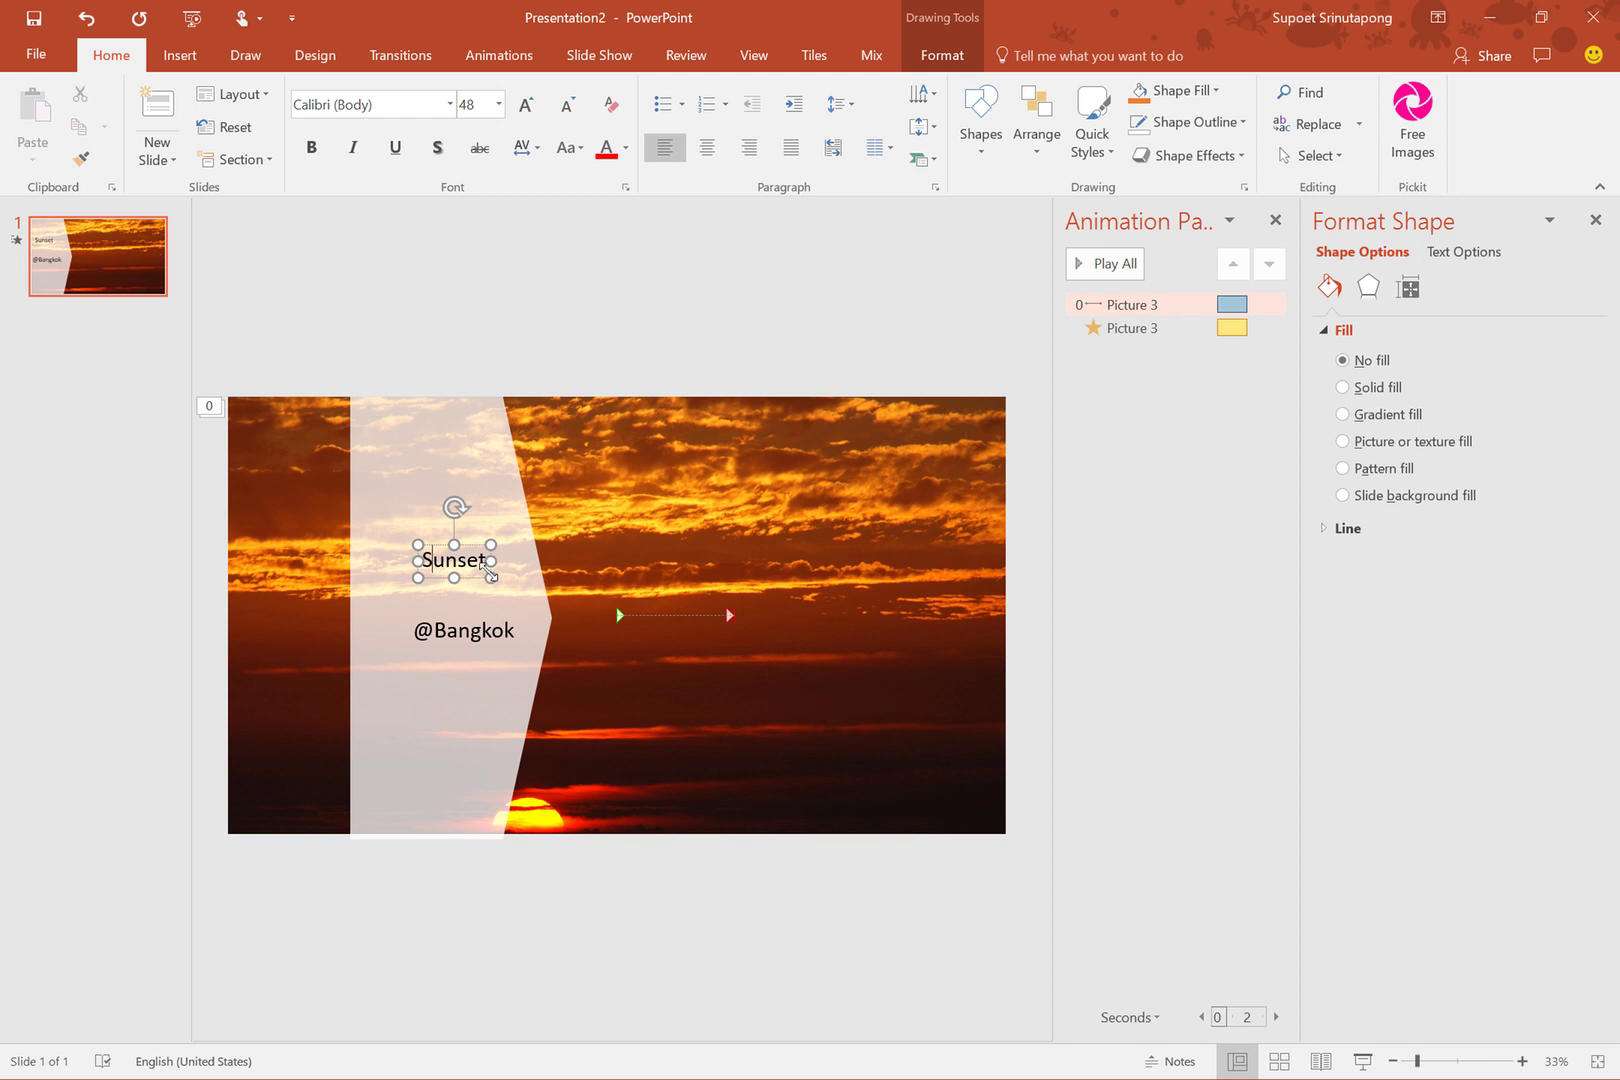
{"action": "scroll", "coordinate": [654, 572], "scroll_direction": "up", "scroll_amount": 2, "text": "ctrl"}
{"action": "scroll", "coordinate": [654, 573], "scroll_direction": "up", "scroll_amount": 1, "text": "ctrl"}
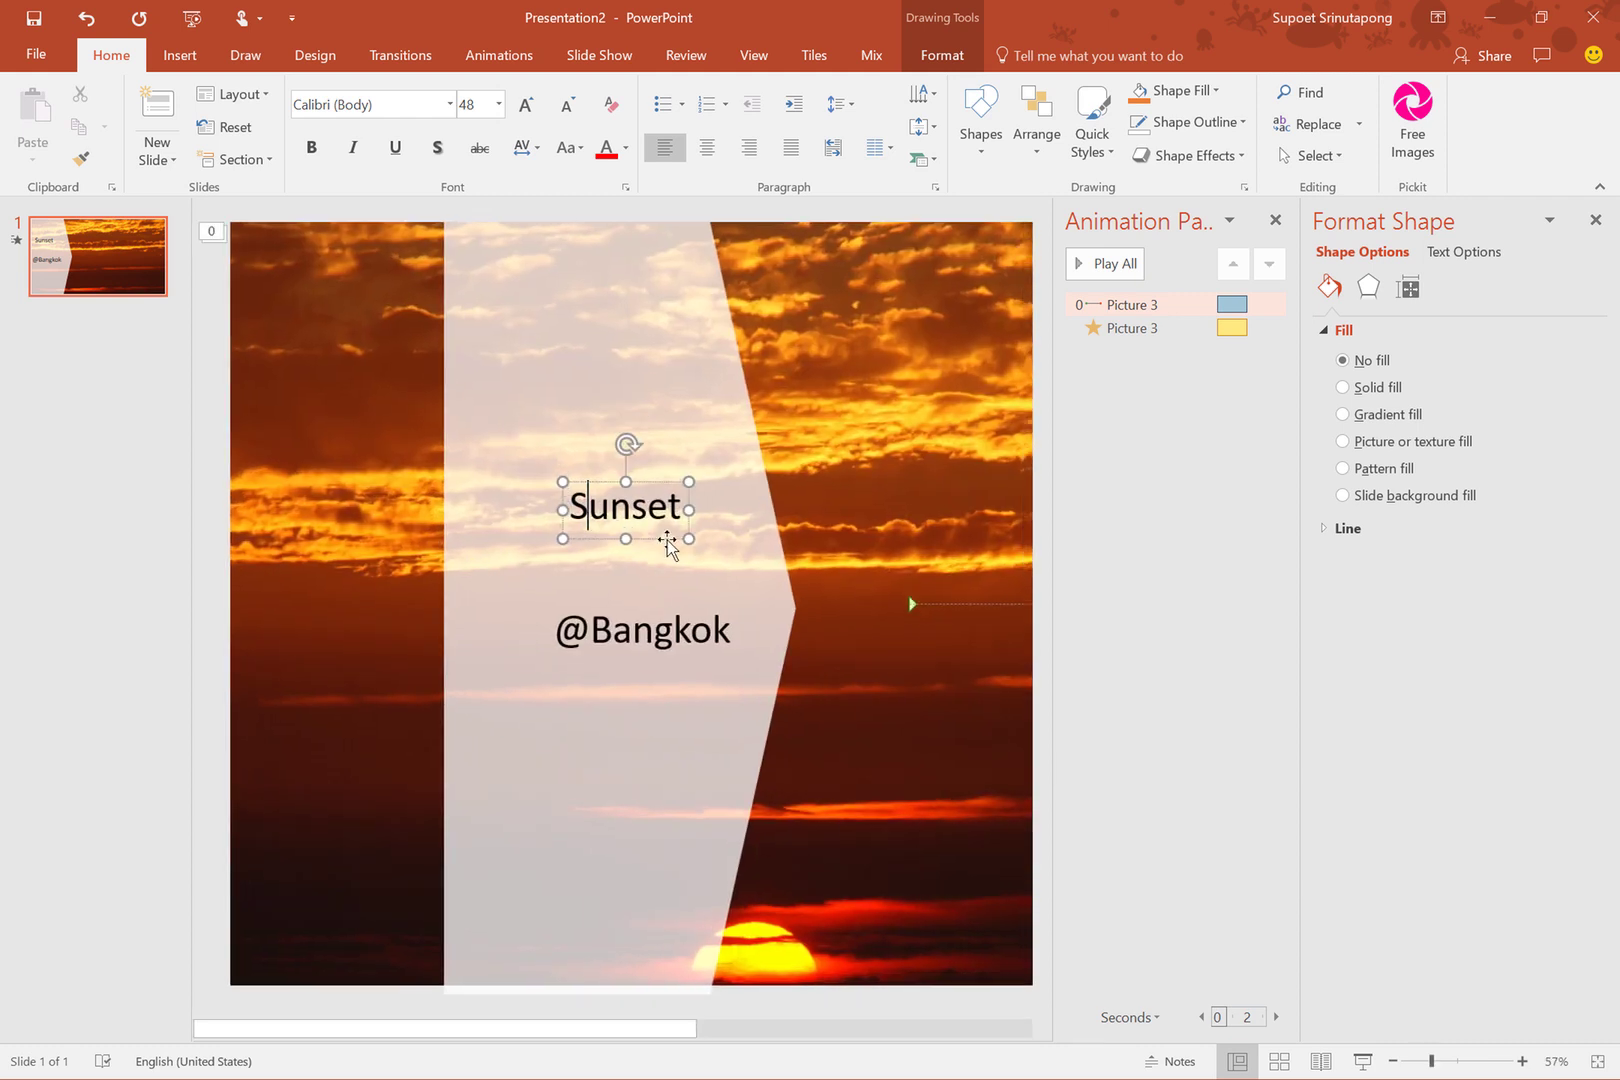
{"action": "scroll", "coordinate": [654, 575], "scroll_direction": "up", "scroll_amount": 1, "text": "ctrl"}
{"action": "left_click_drag", "start_coordinate": [654, 575], "coordinate": [632, 602]}
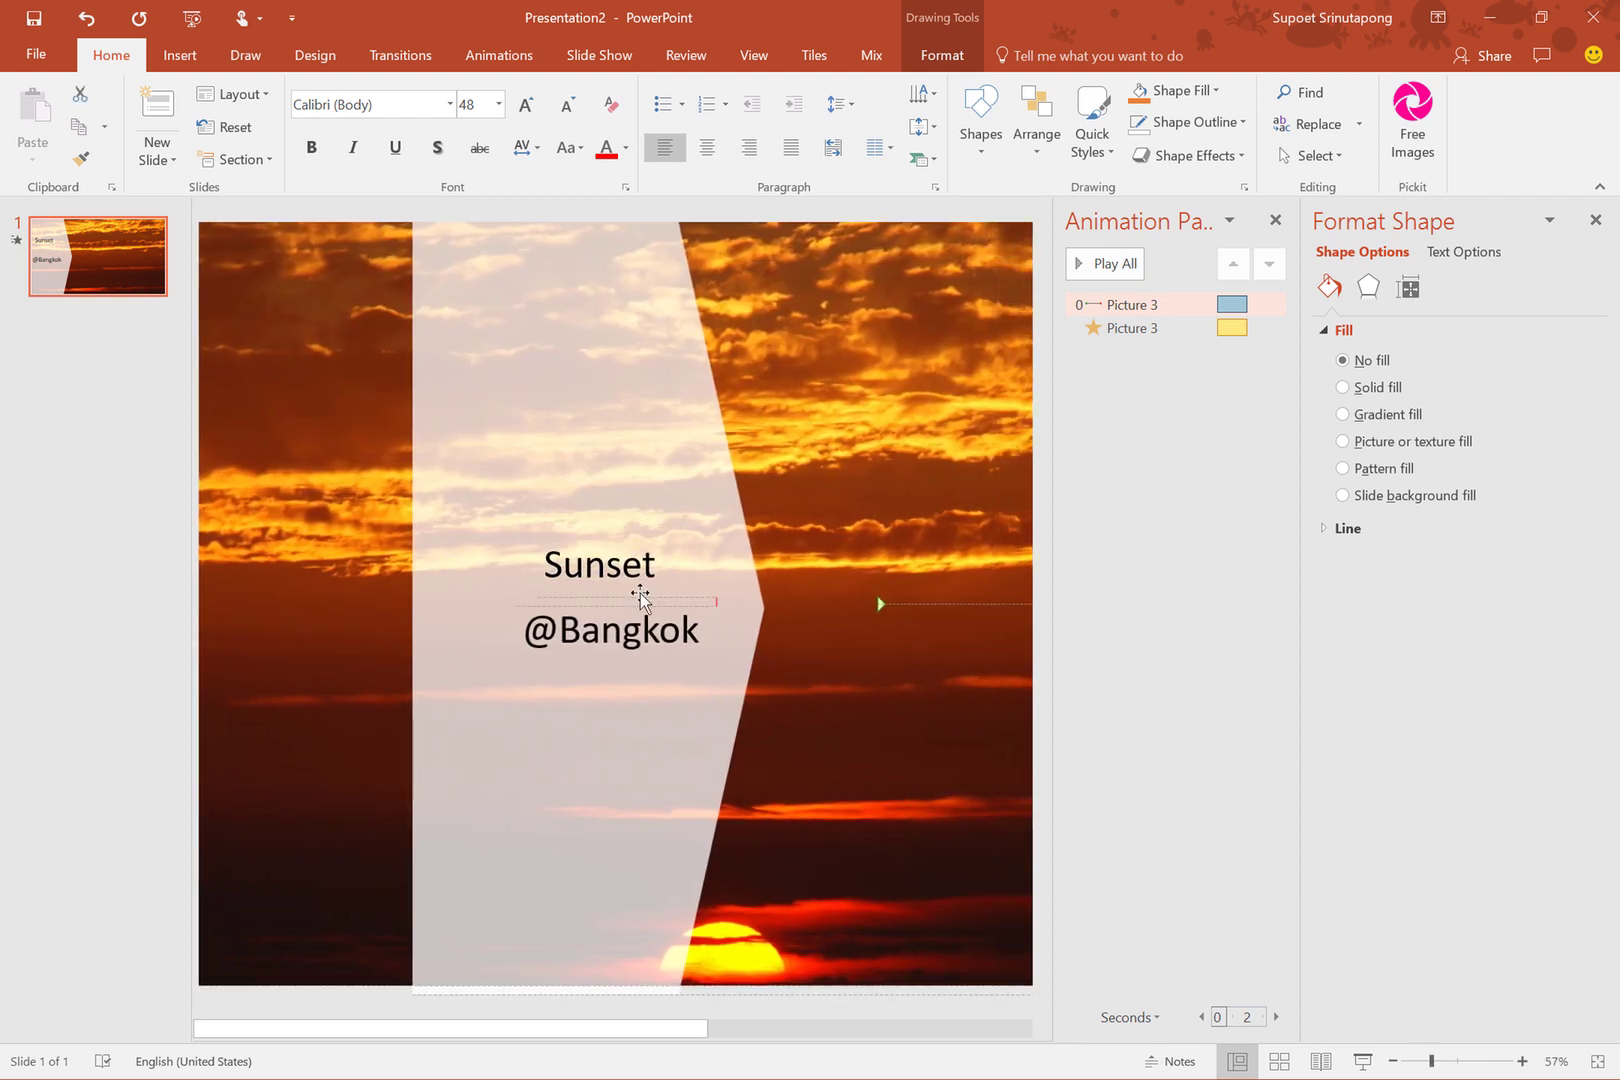
{"action": "left_click", "coordinate": [632, 630]}
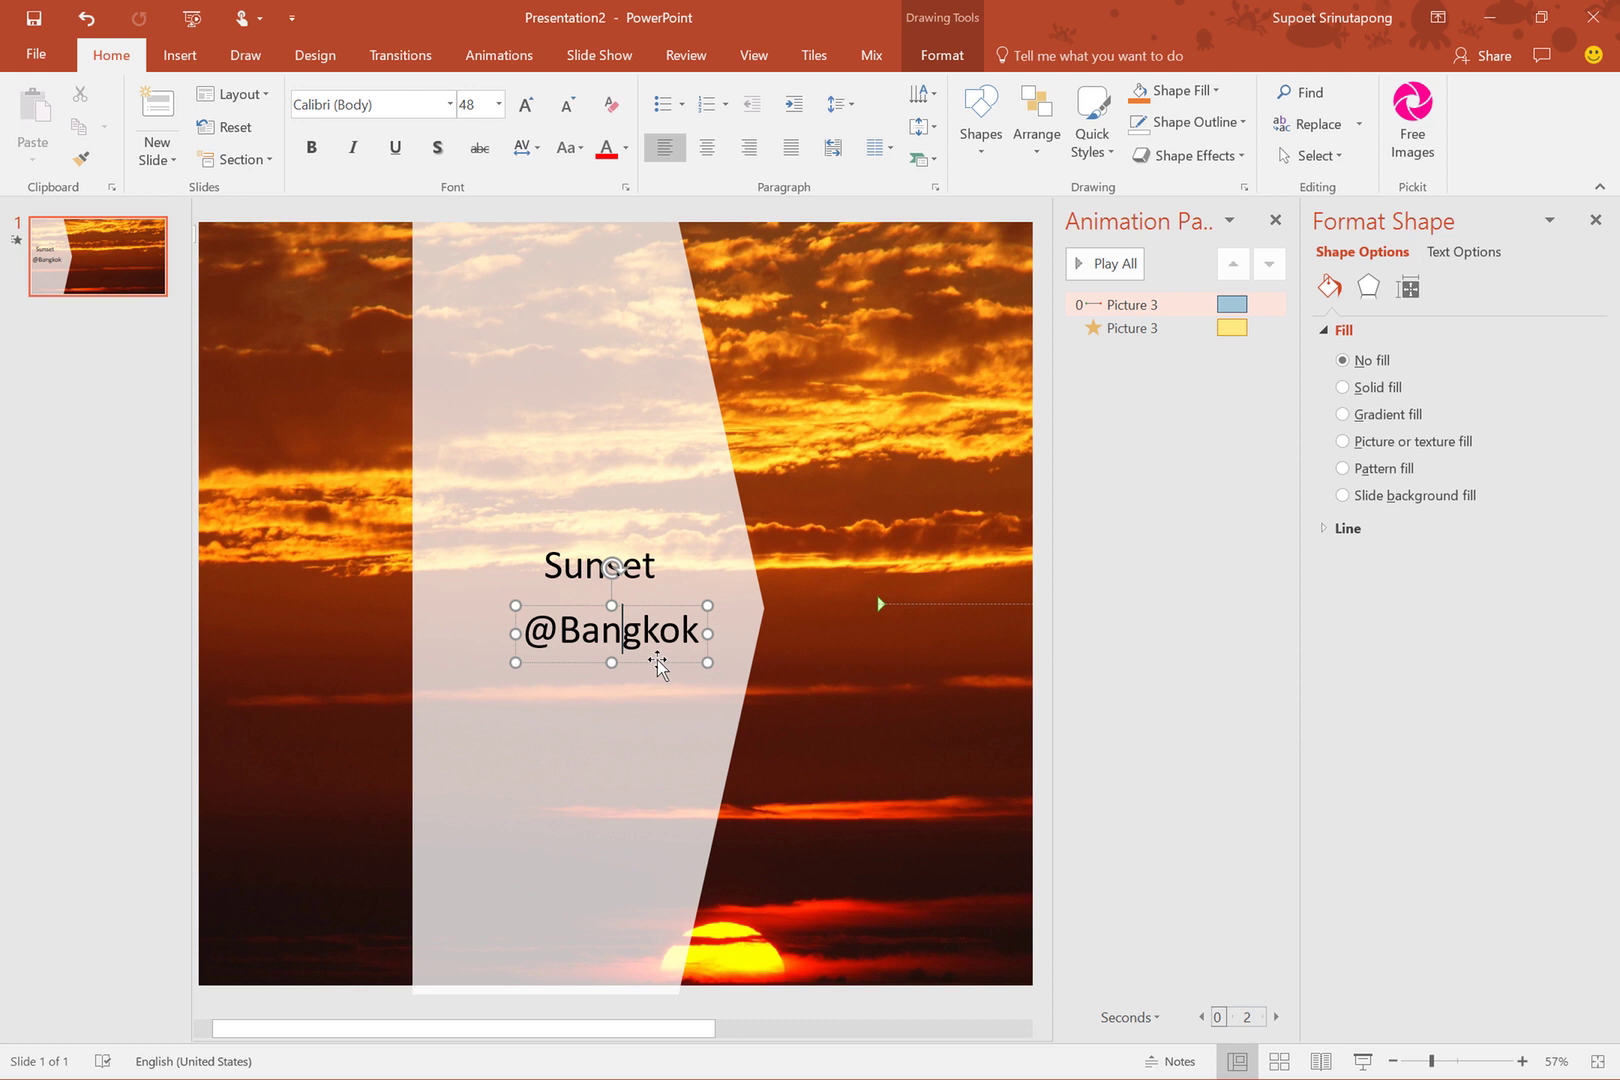
{"action": "left_click_drag", "start_coordinate": [657, 662], "coordinate": [668, 661]}
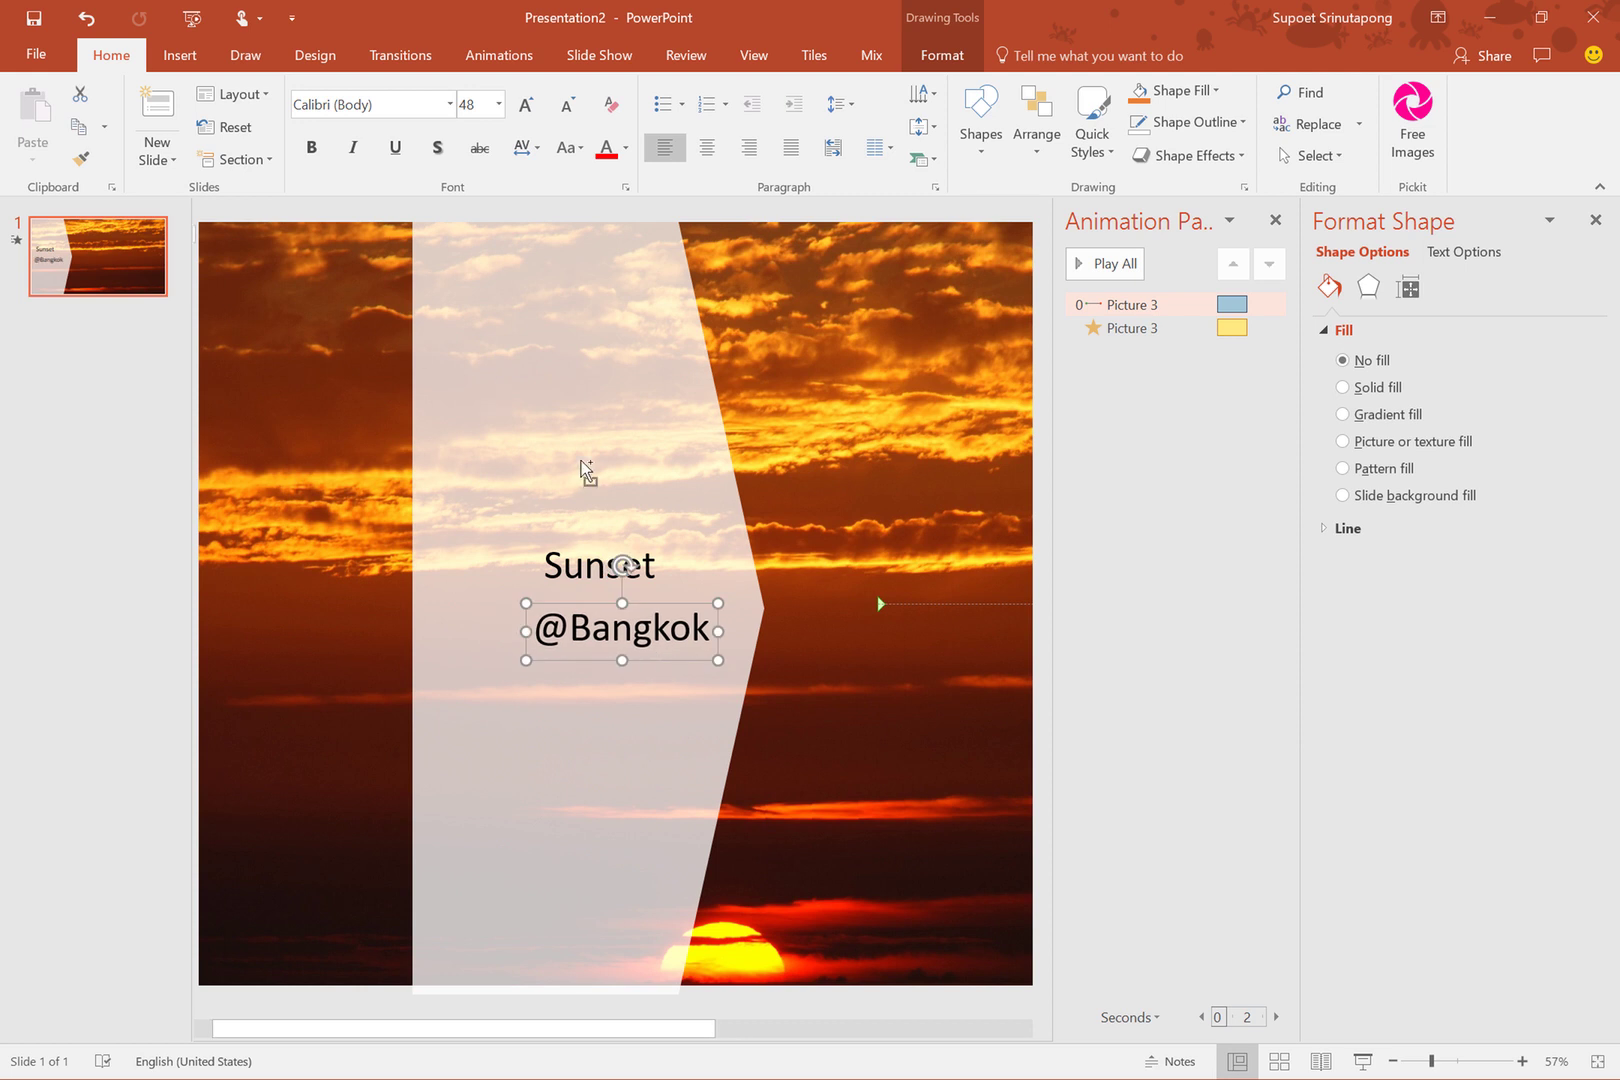
{"action": "scroll", "coordinate": [582, 465], "scroll_direction": "down", "scroll_amount": 3, "text": "ctrl"}
{"action": "left_click", "coordinate": [436, 400]}
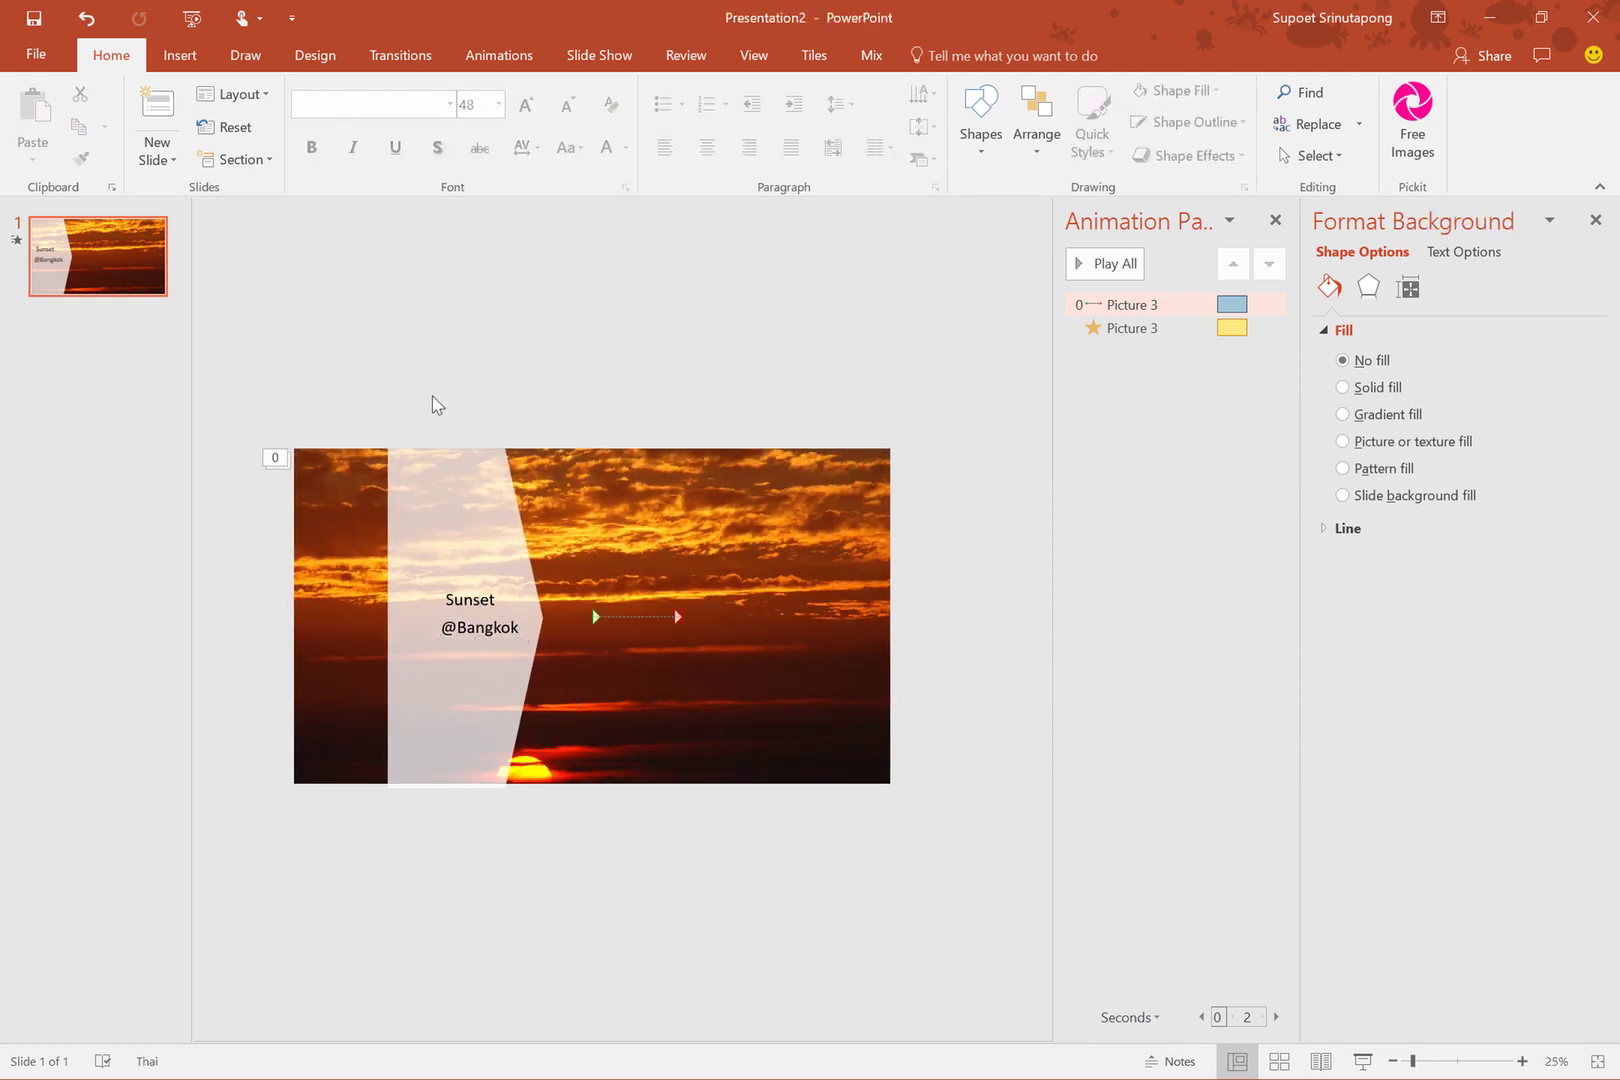
{"action": "key", "text": "Tab"}
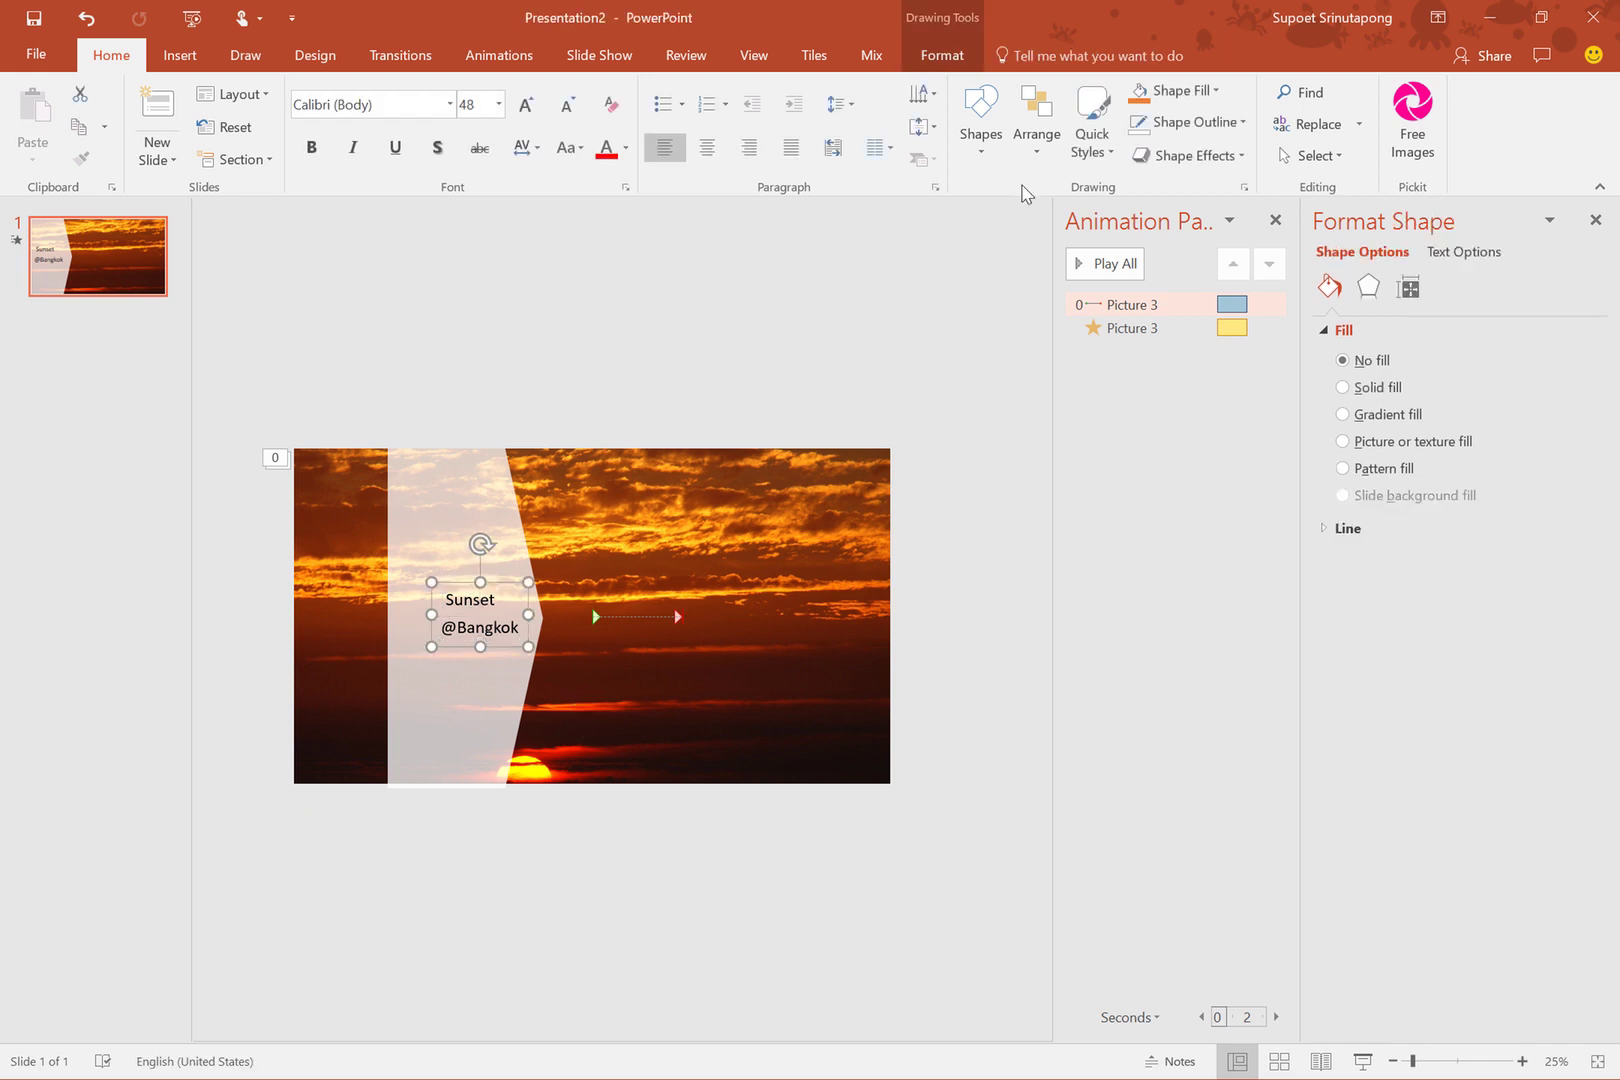
{"action": "left_click", "coordinate": [502, 64]}
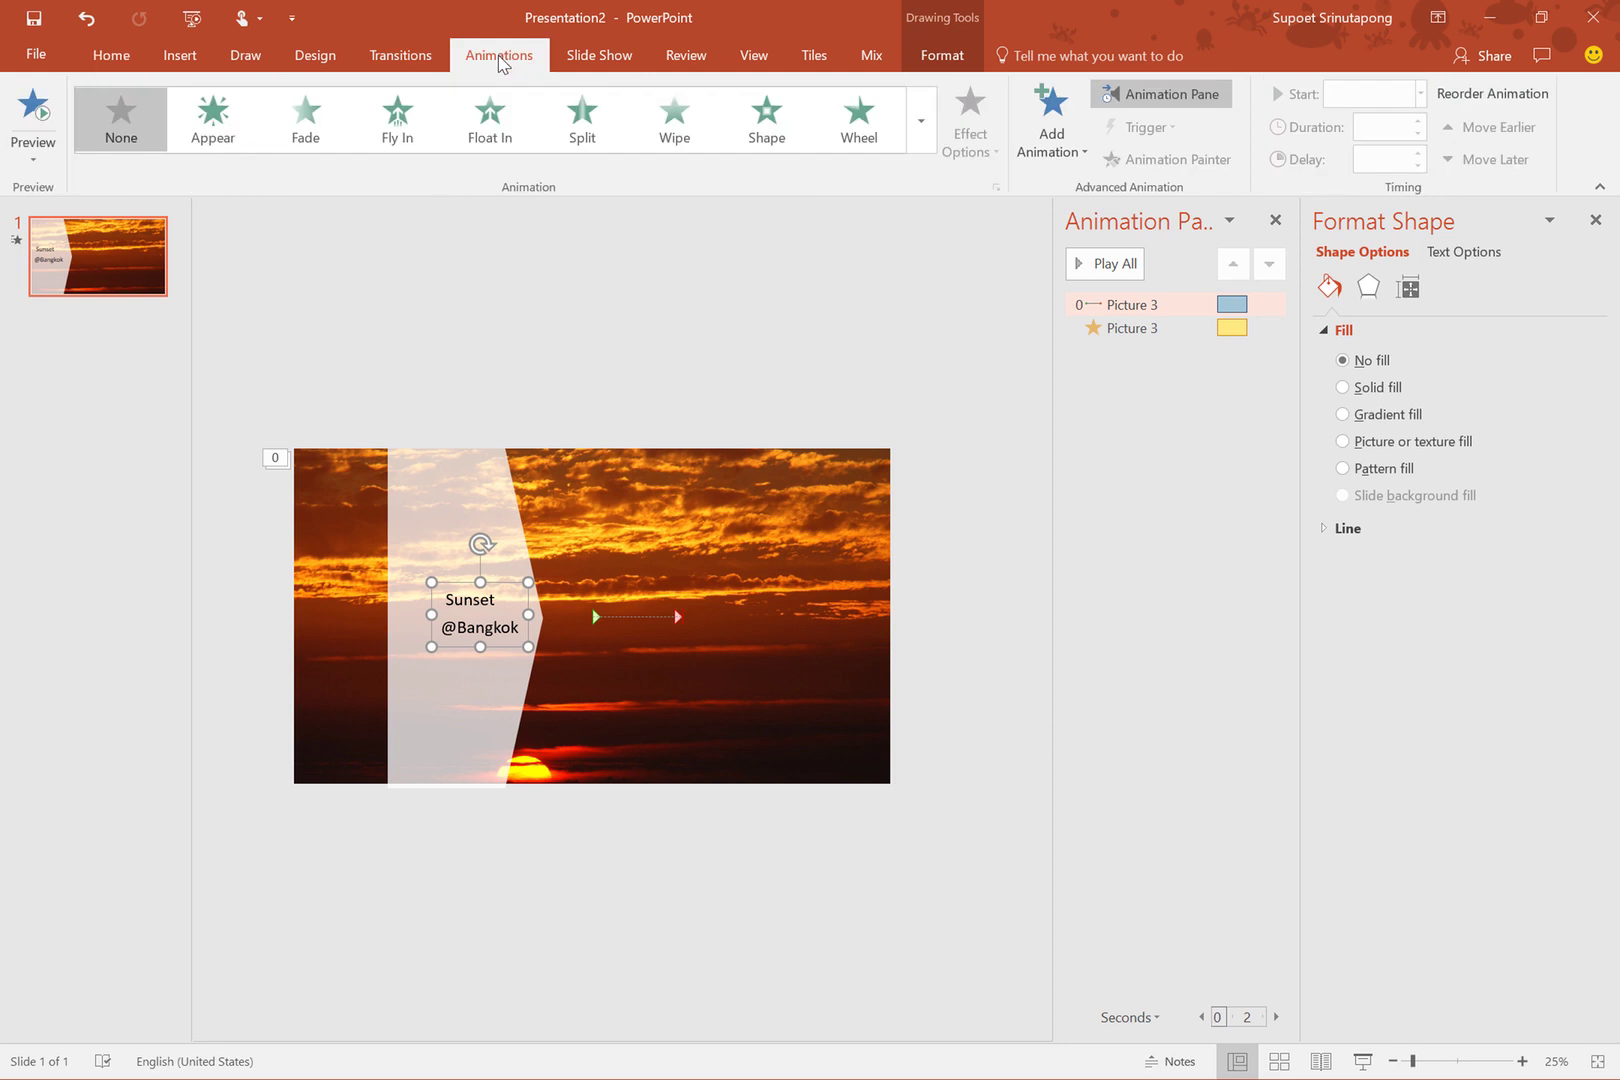
{"action": "left_click", "coordinate": [415, 125]}
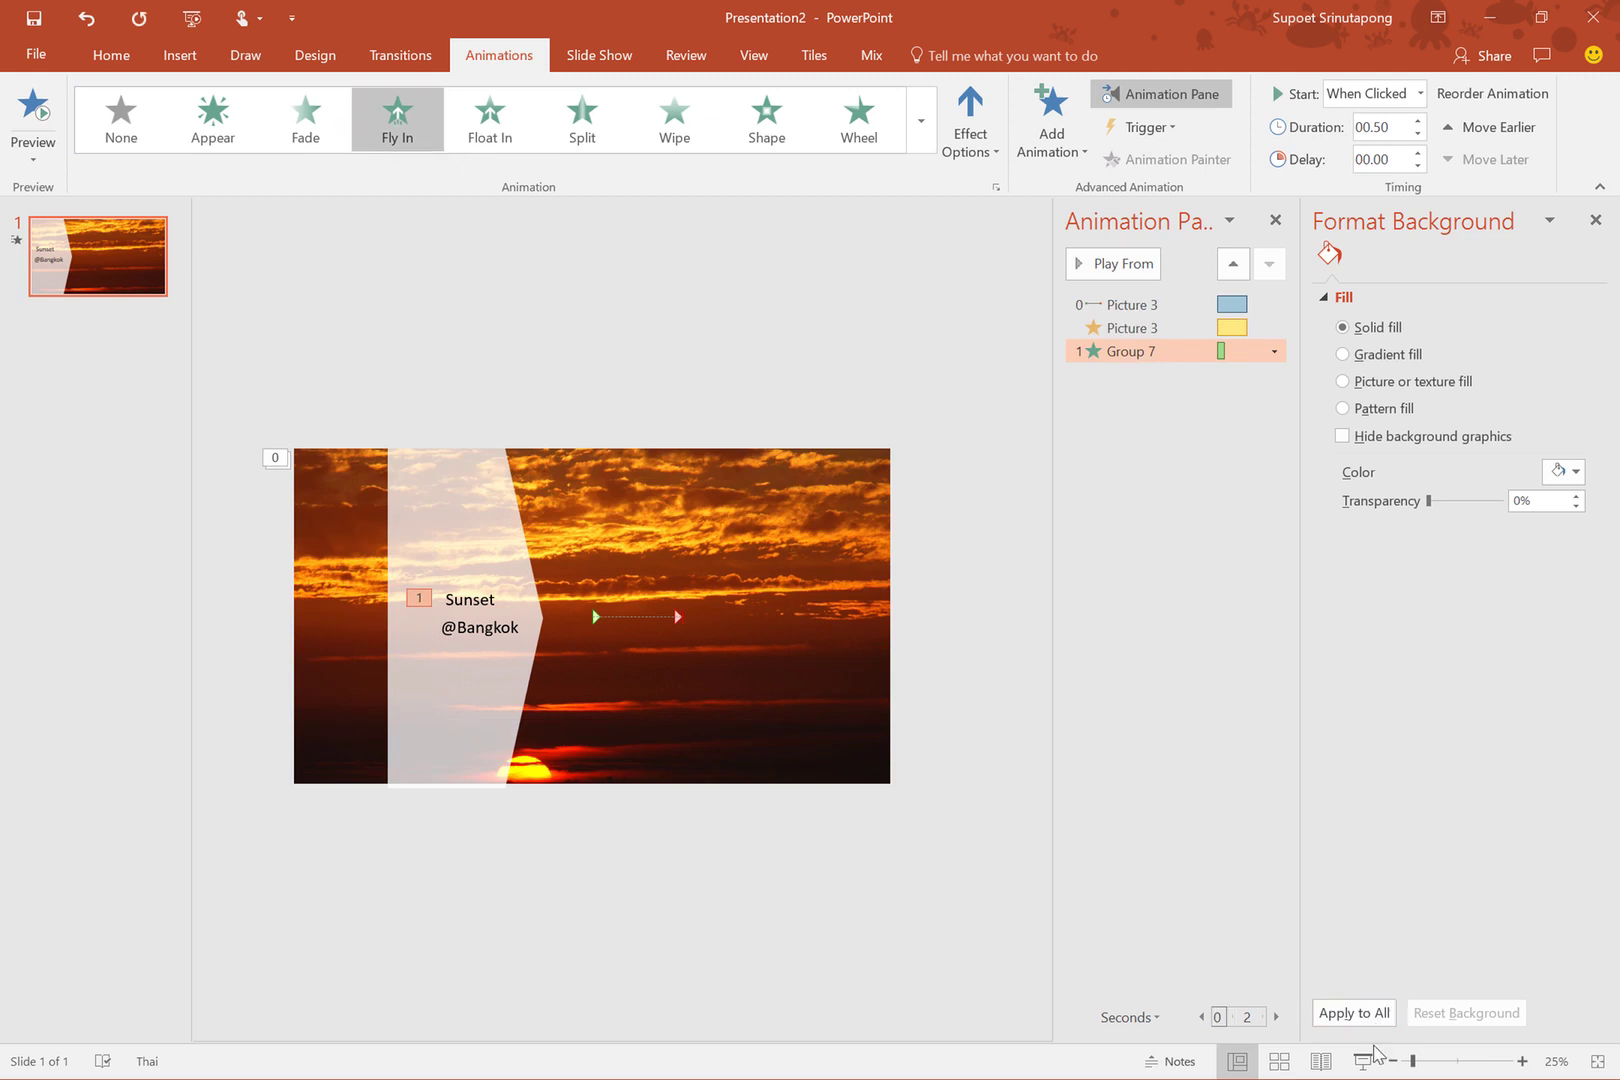
{"action": "left_click", "coordinate": [1365, 1058]}
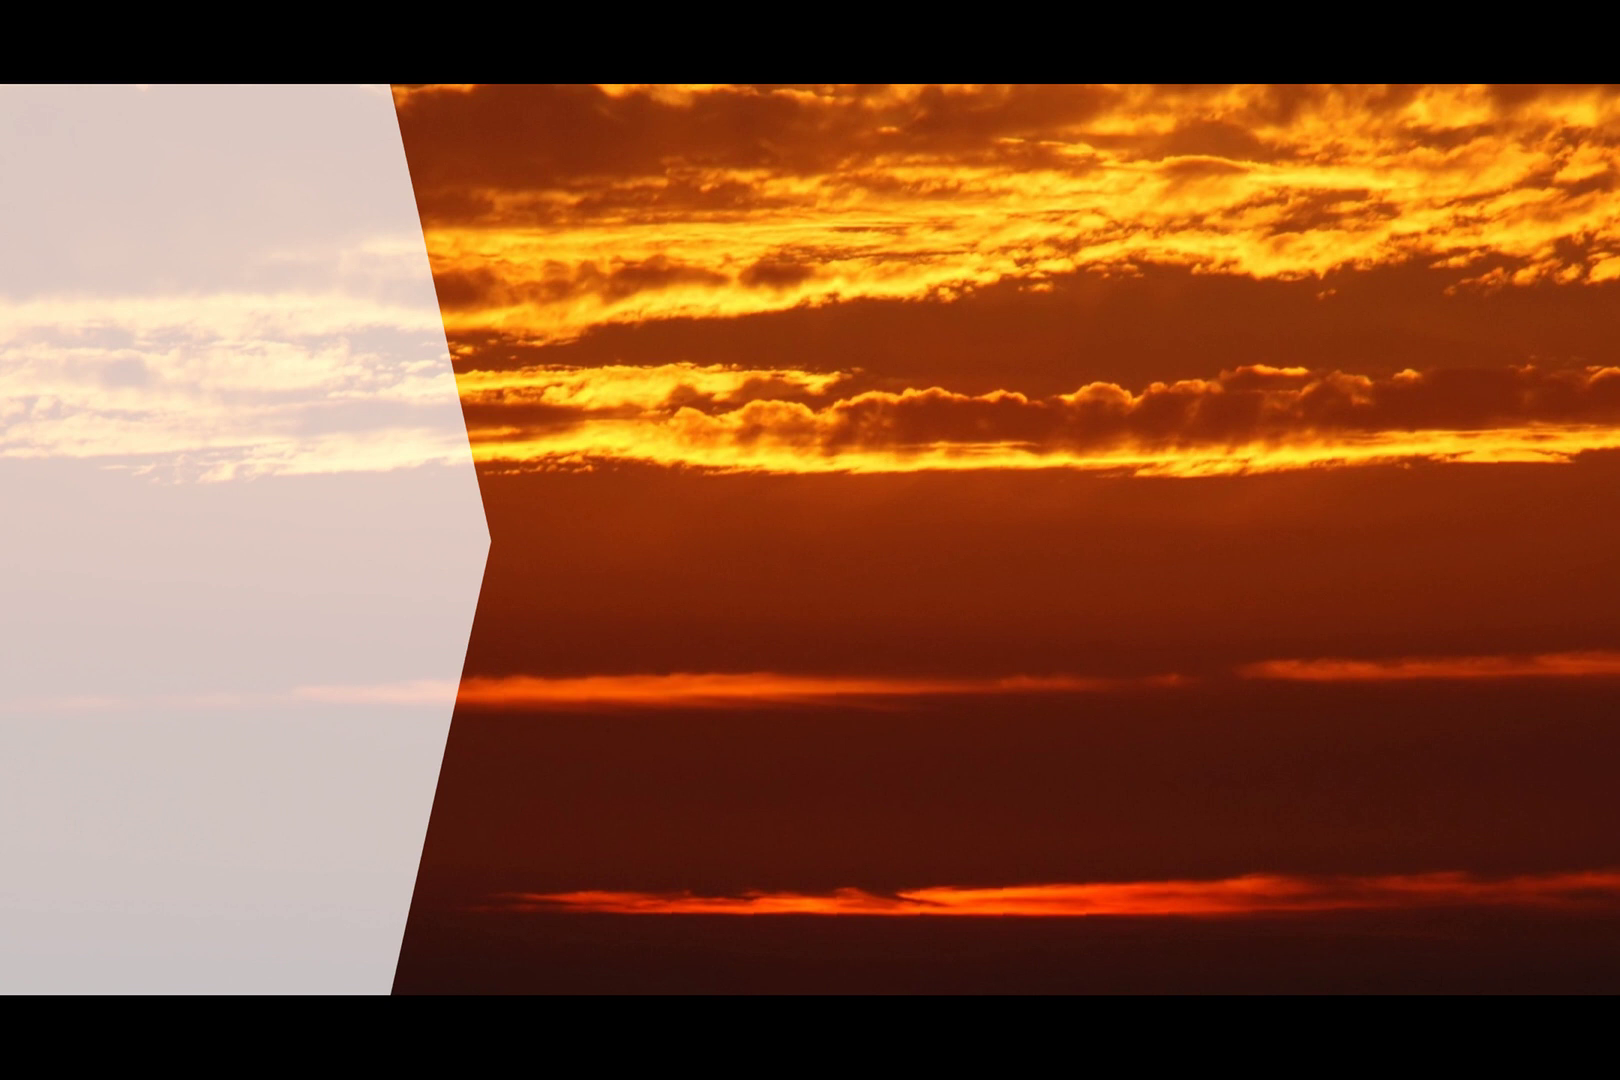
{"action": "left_click", "coordinate": [1385, 981]}
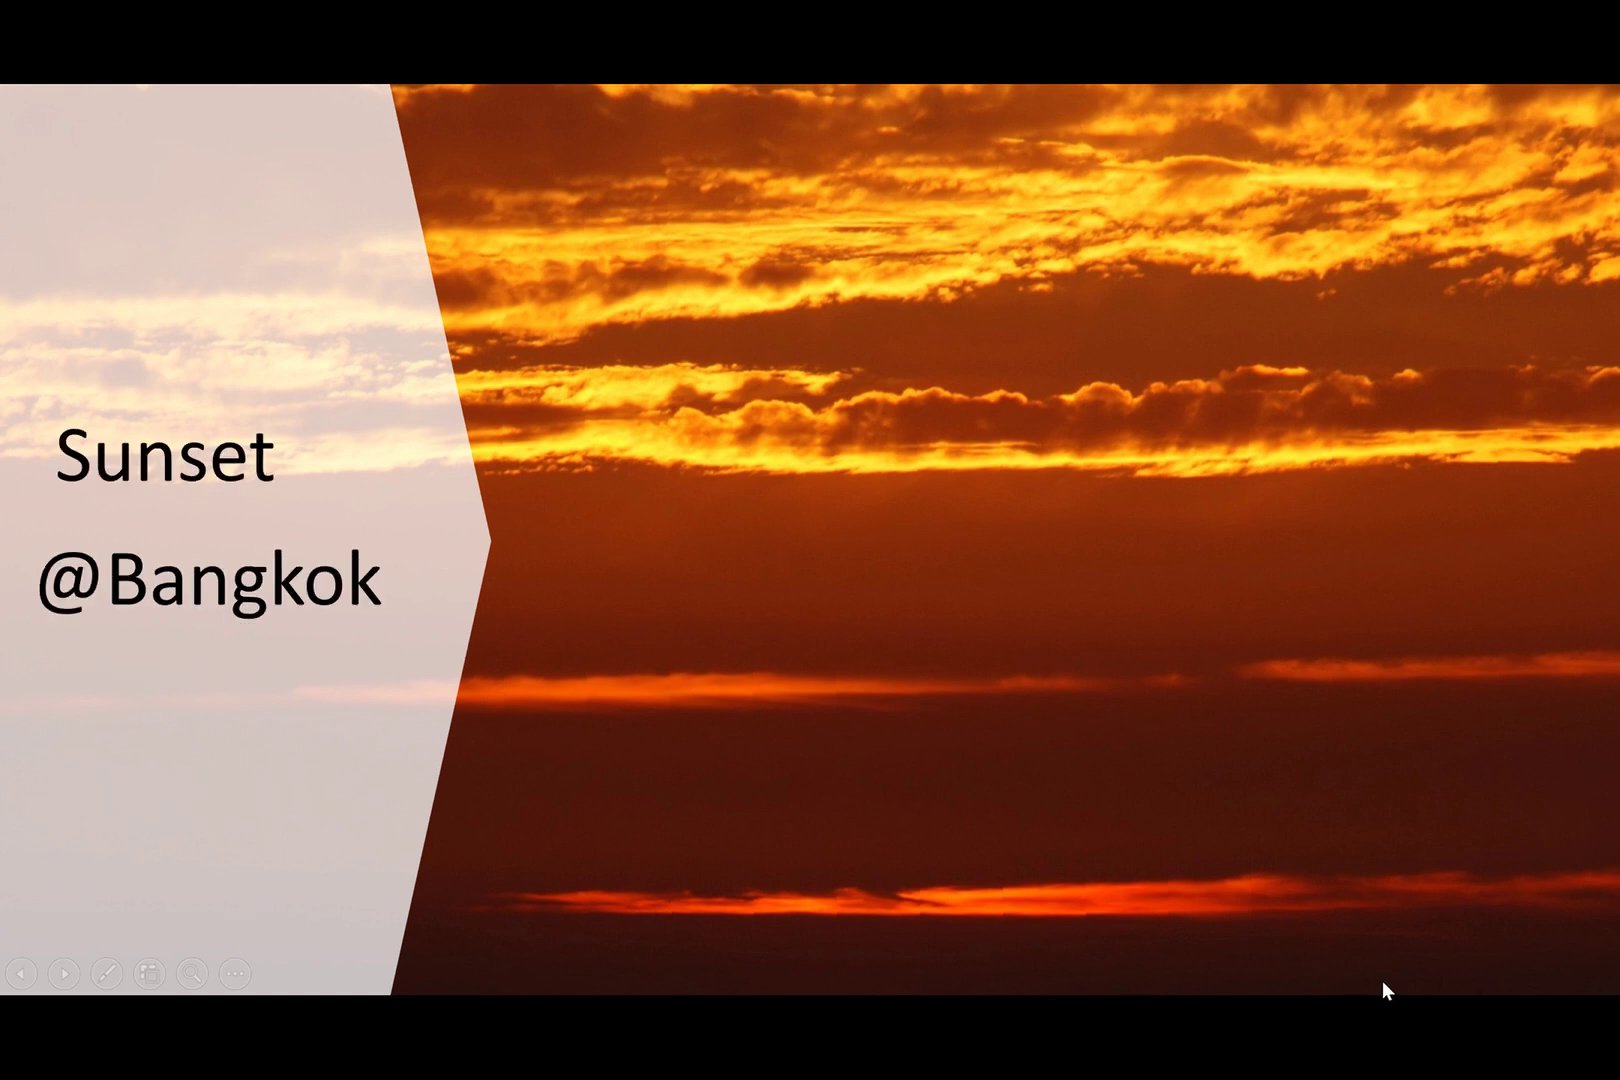
{"action": "key", "text": "Escape"}
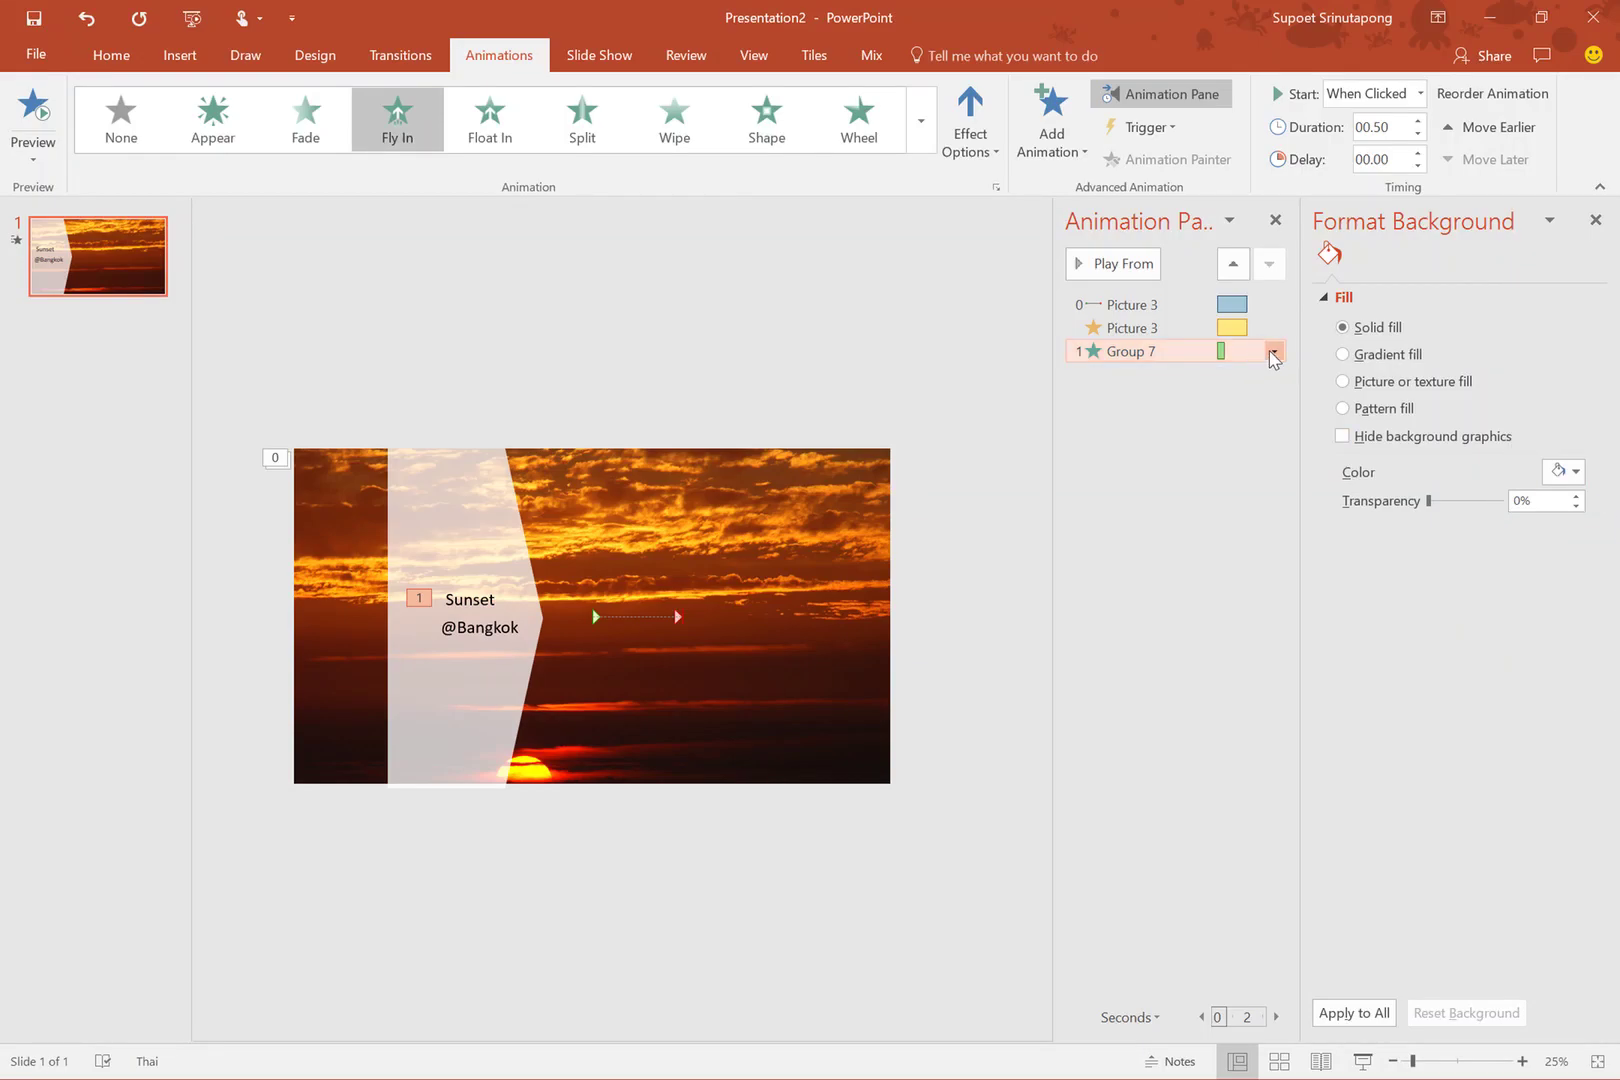
Step: Set the fly-in to start With Previous, lasting 1 second, and preview the timing
{"action": "left_click", "coordinate": [1273, 352]}
{"action": "left_click", "coordinate": [1240, 403]}
{"action": "left_click", "coordinate": [1417, 119]}
{"action": "left_click", "coordinate": [1417, 119]}
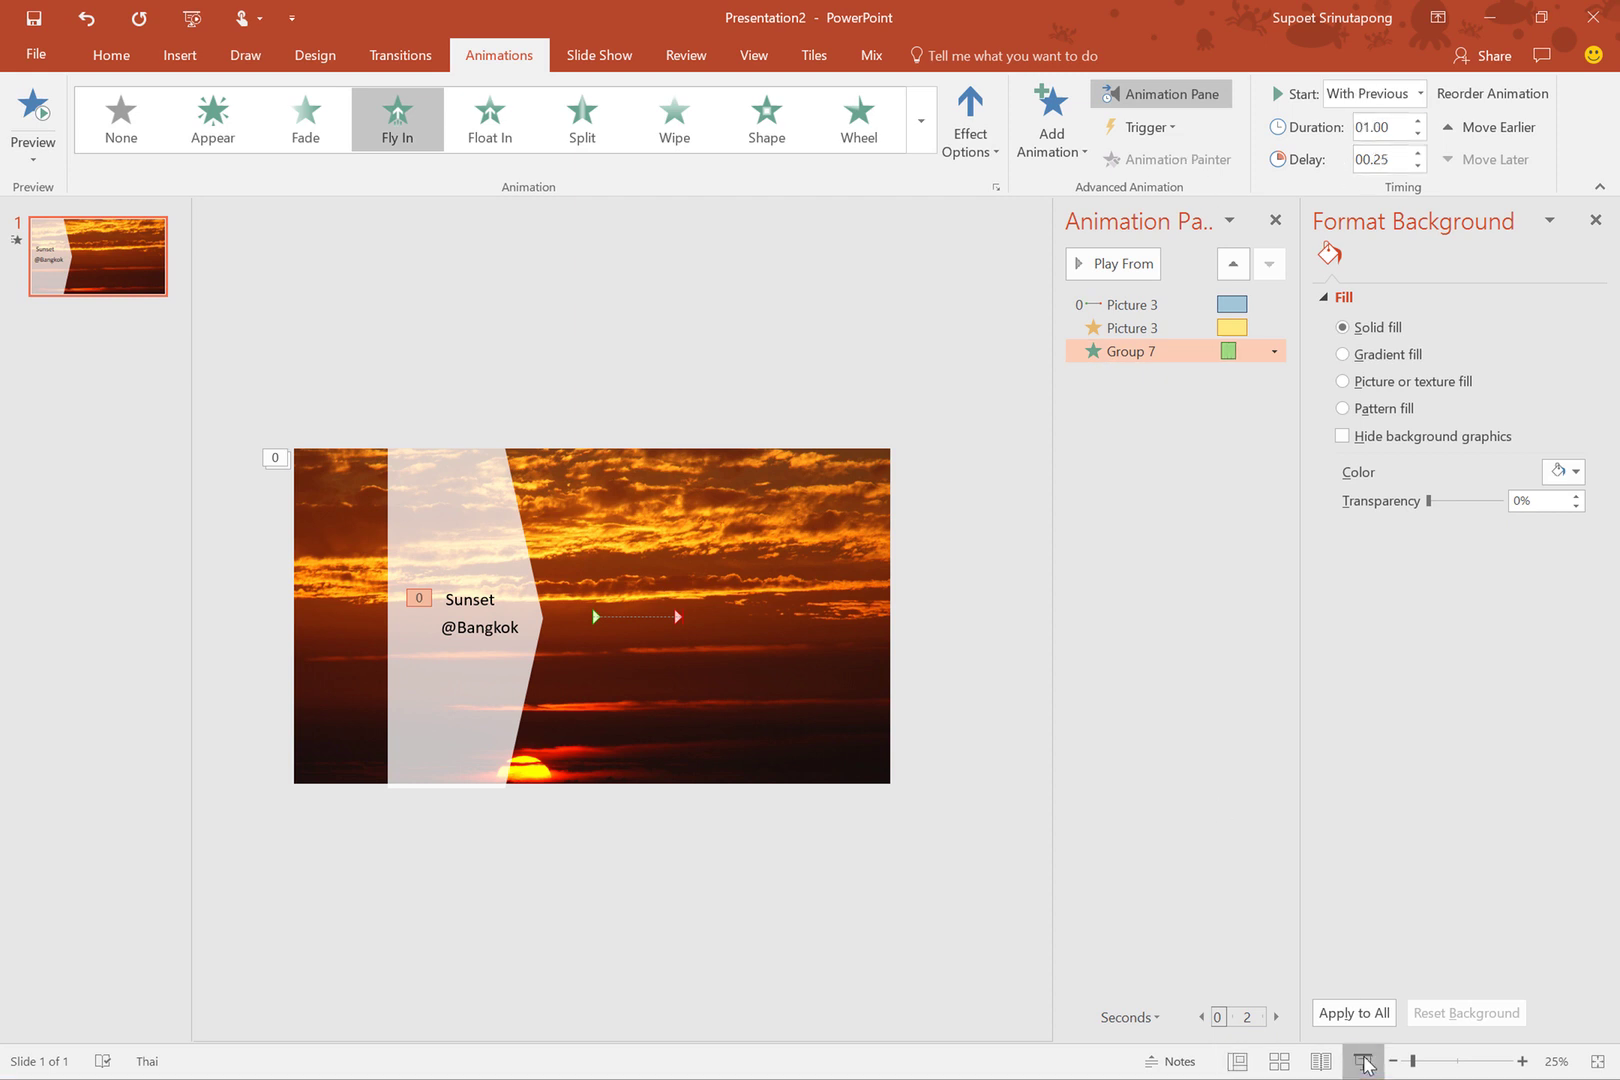
{"action": "left_click", "coordinate": [1363, 1058]}
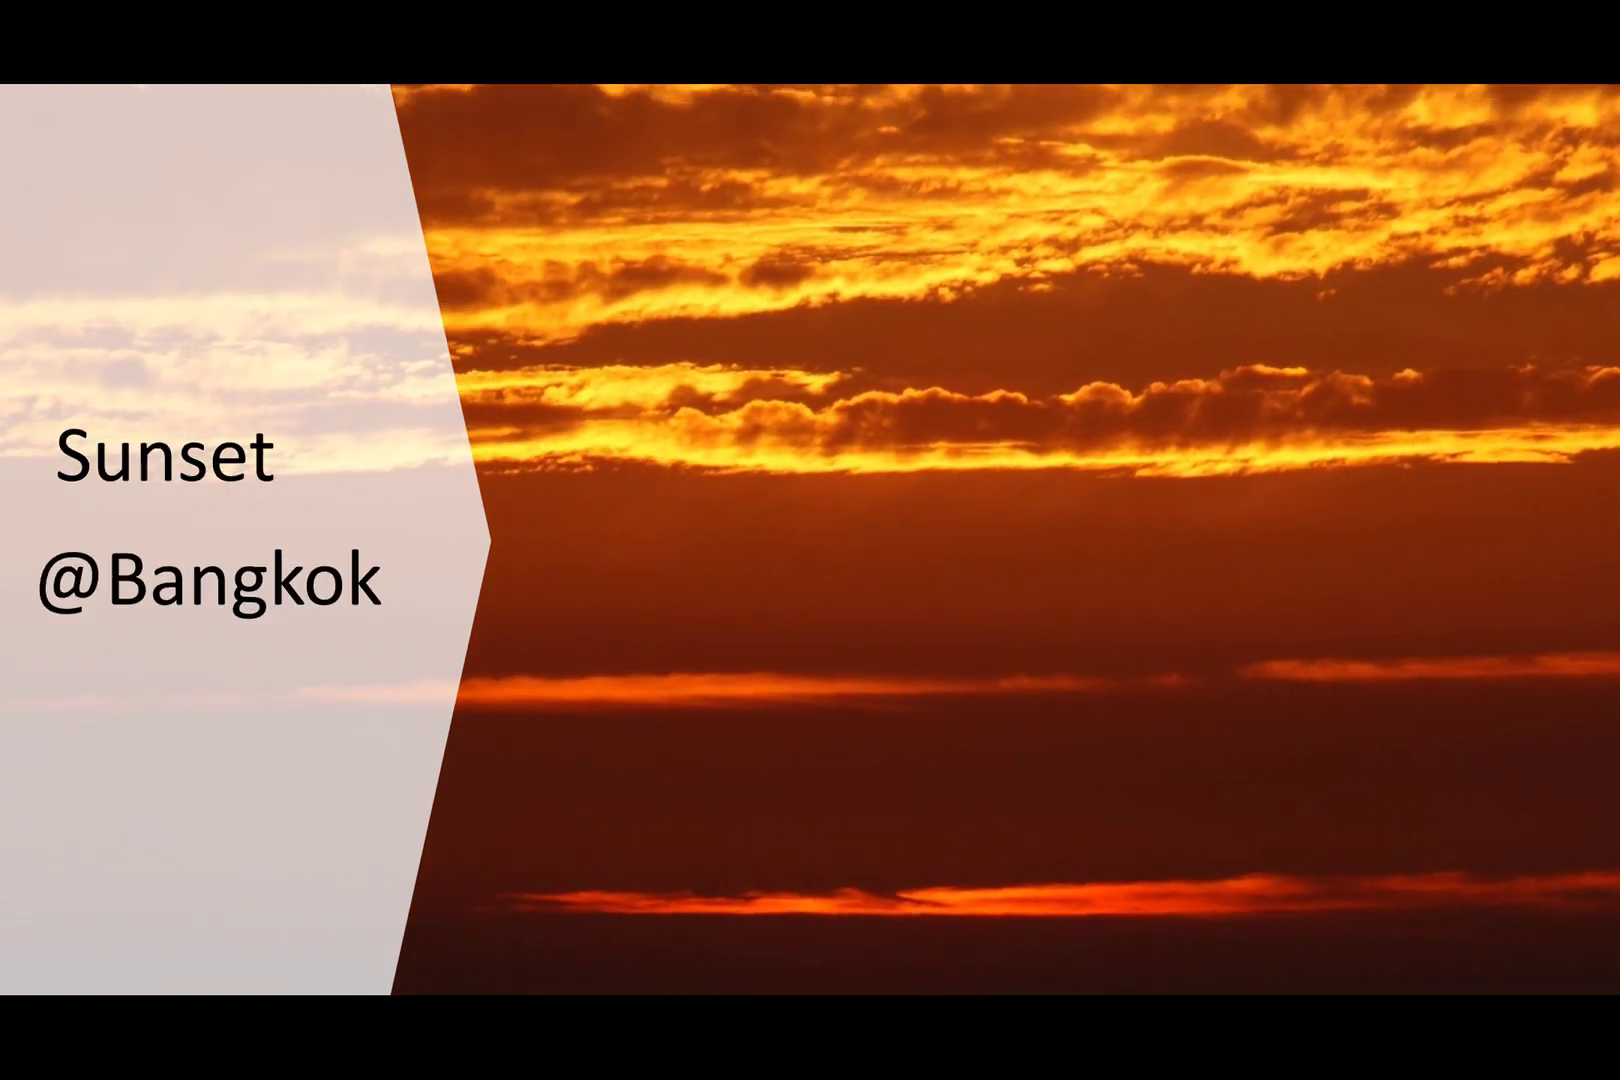
{"action": "key", "text": "Escape"}
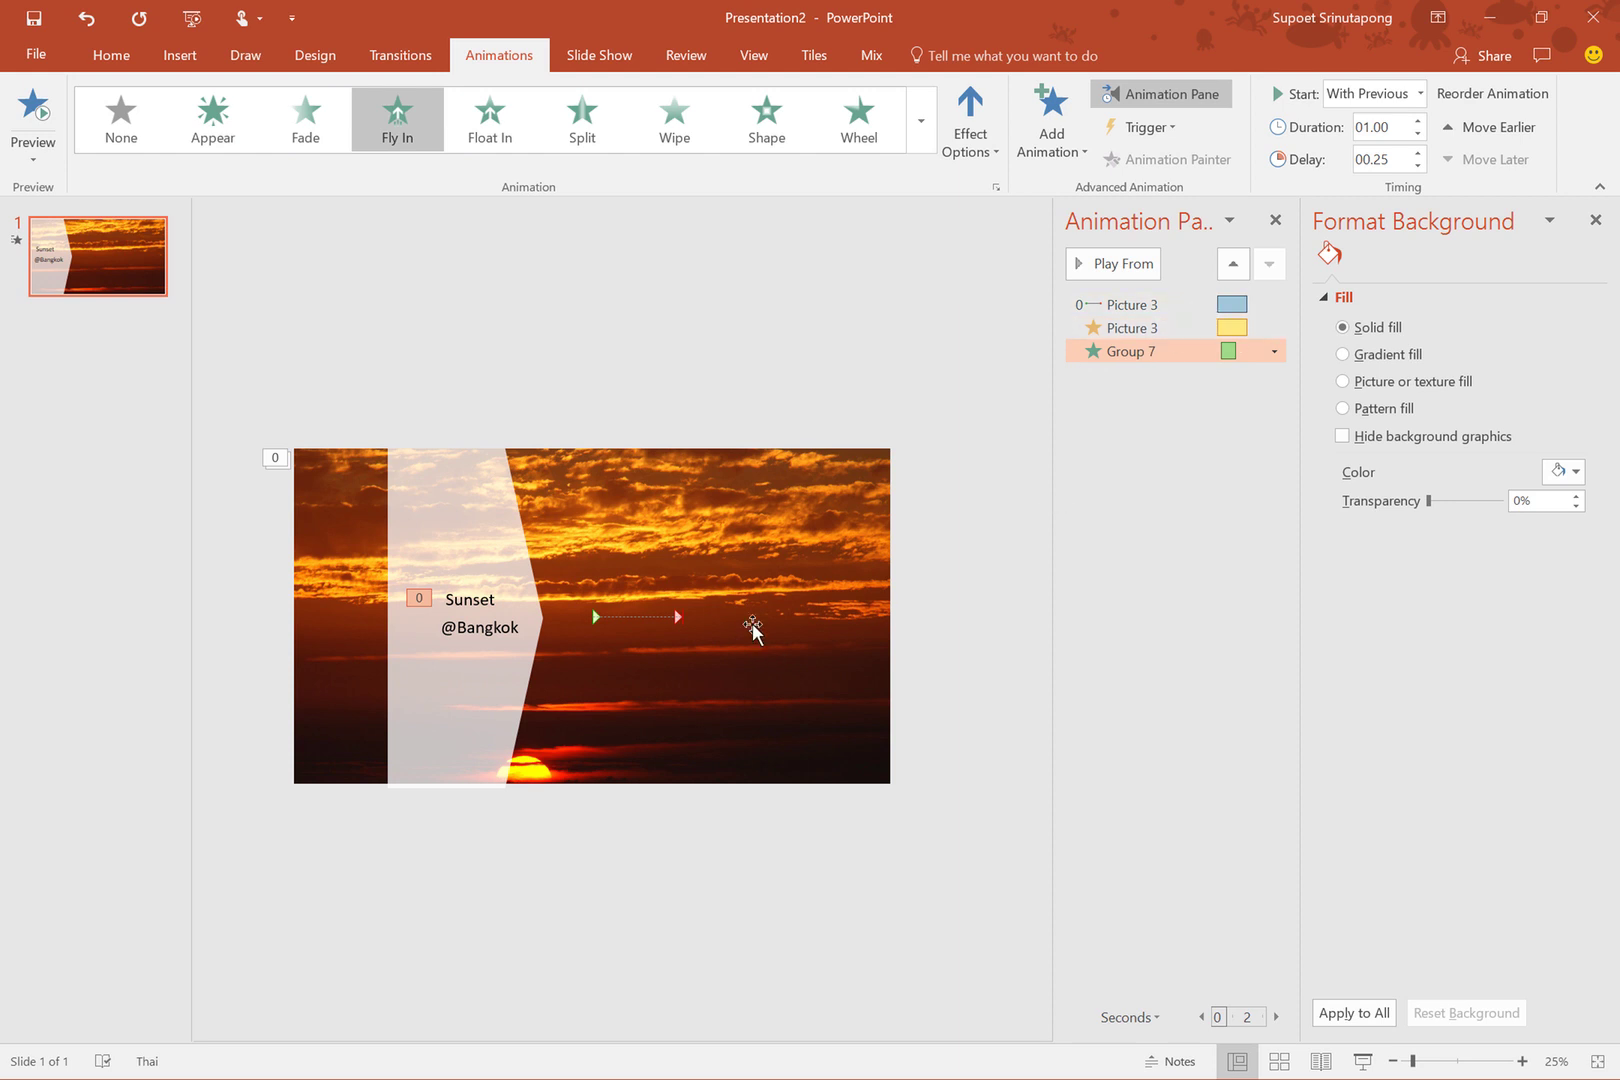
Step: Add a blank slide 2 and paste a copy of slide 1's sunset photo onto it
{"action": "left_click", "coordinate": [1596, 218]}
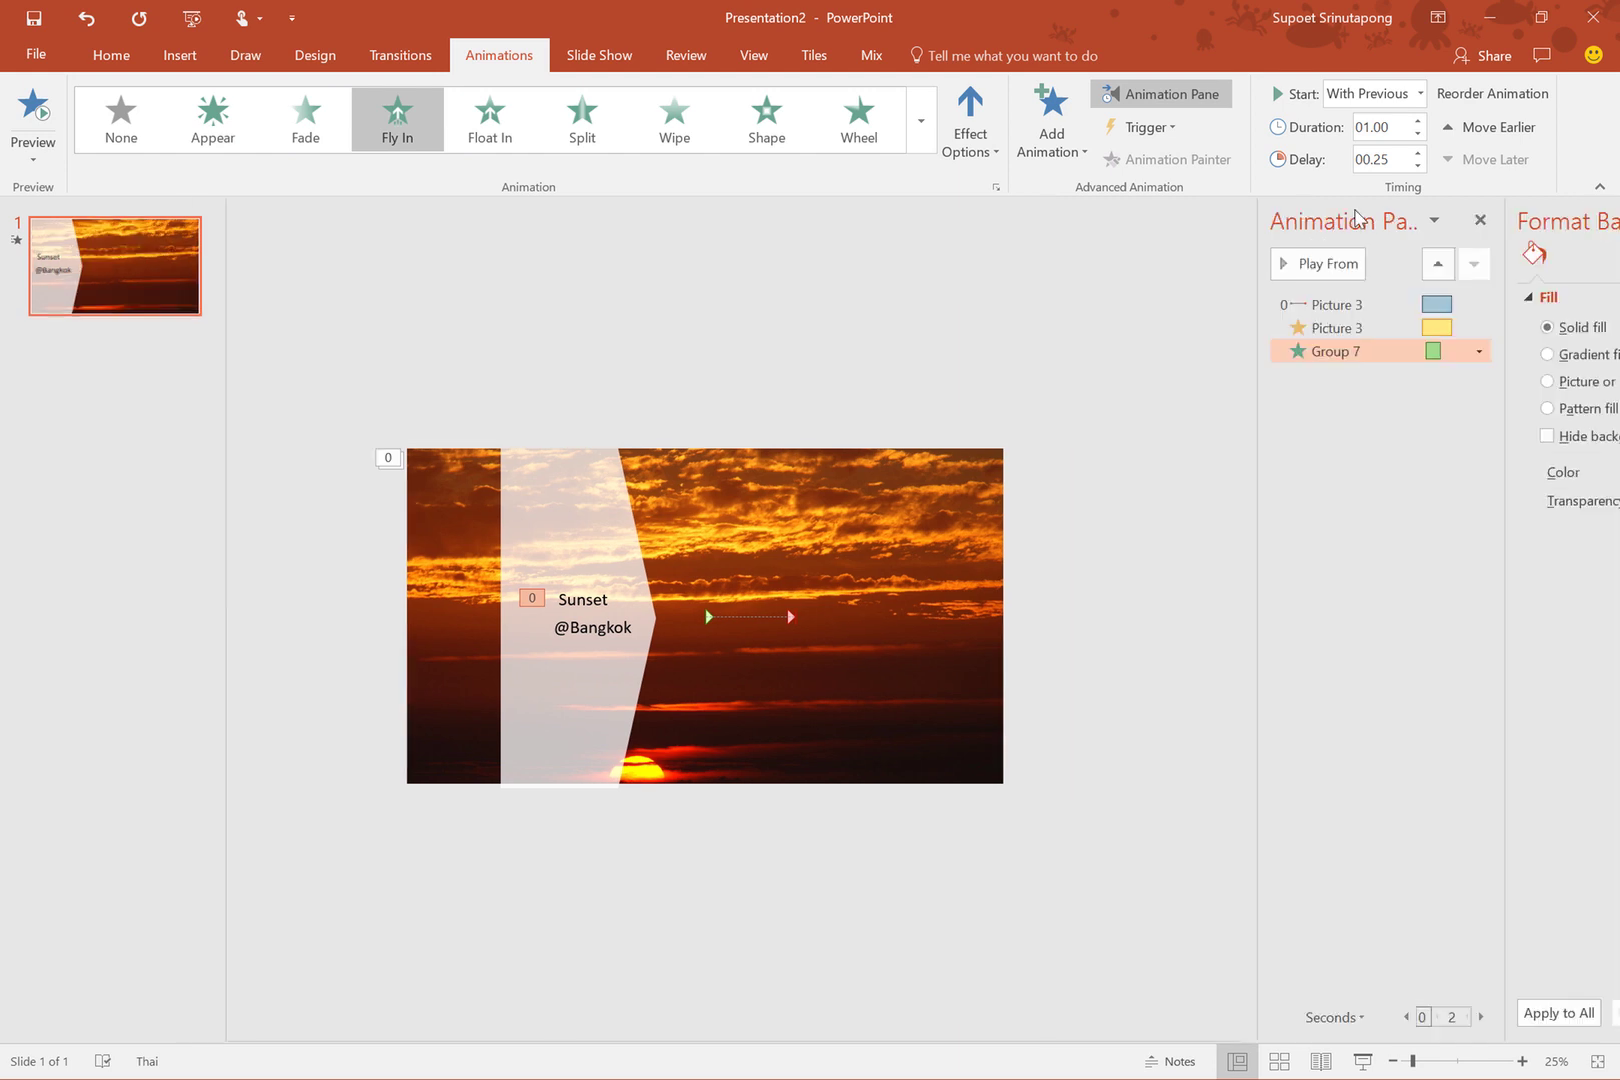
{"action": "left_click", "coordinate": [1596, 219]}
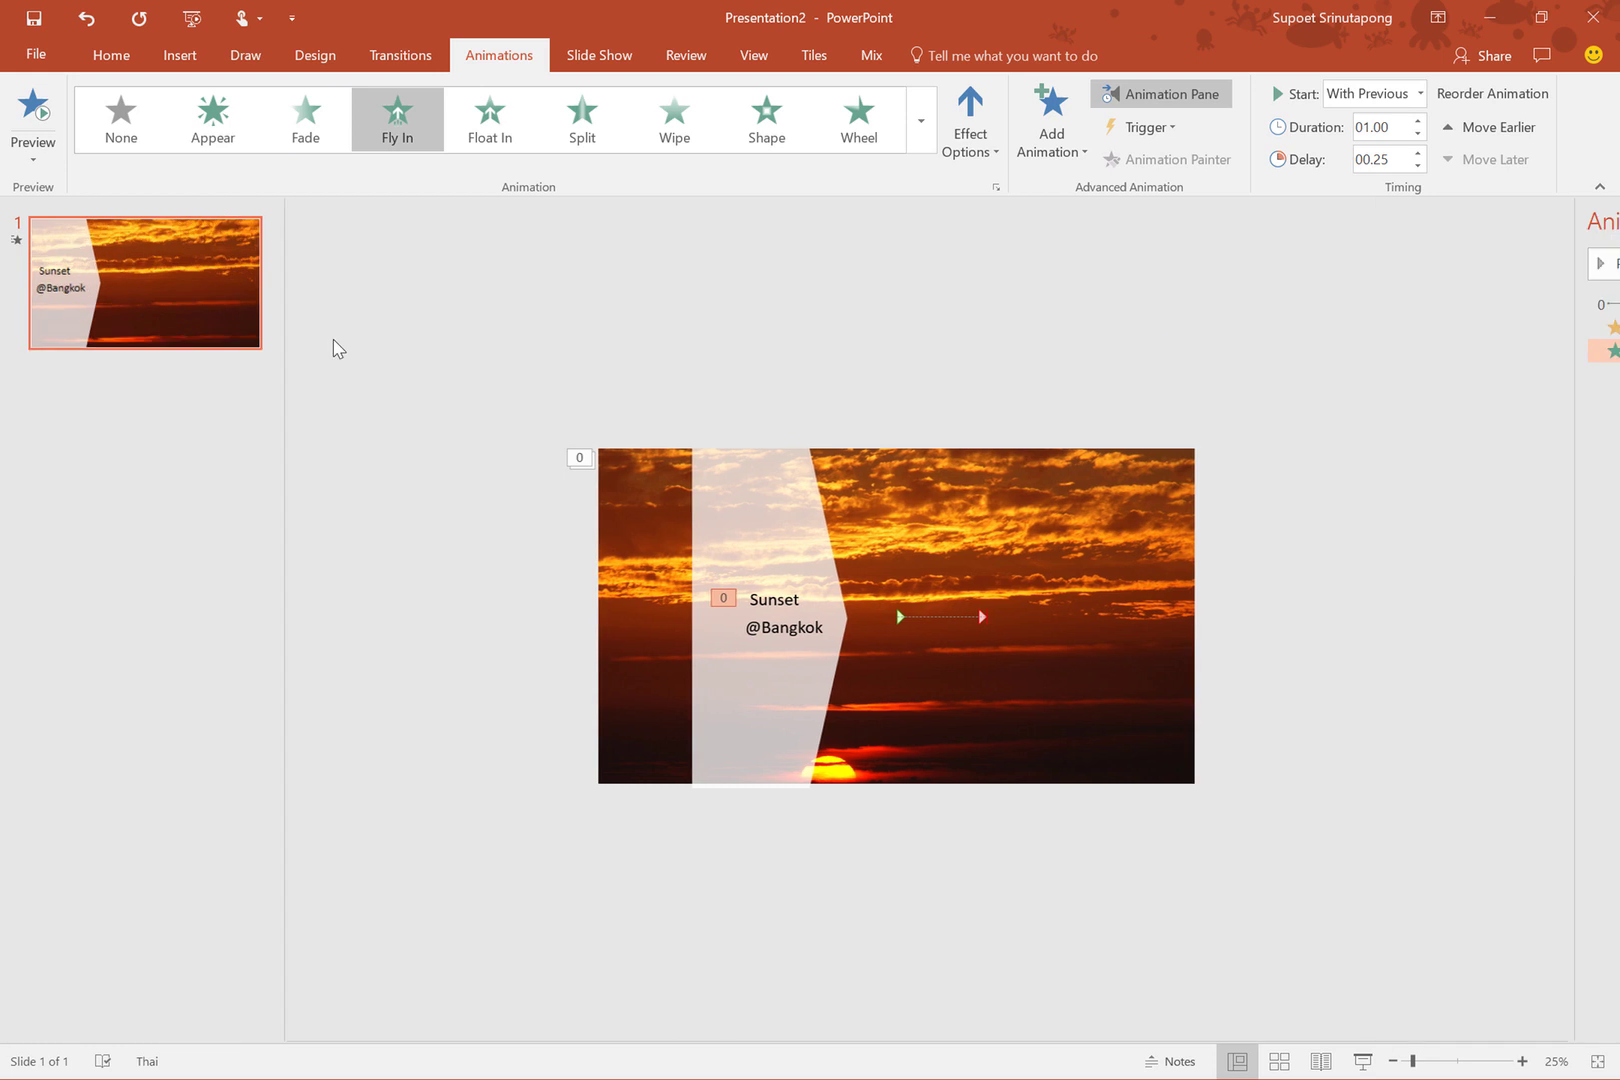
{"action": "left_click", "coordinate": [165, 375]}
{"action": "key", "text": "Return"}
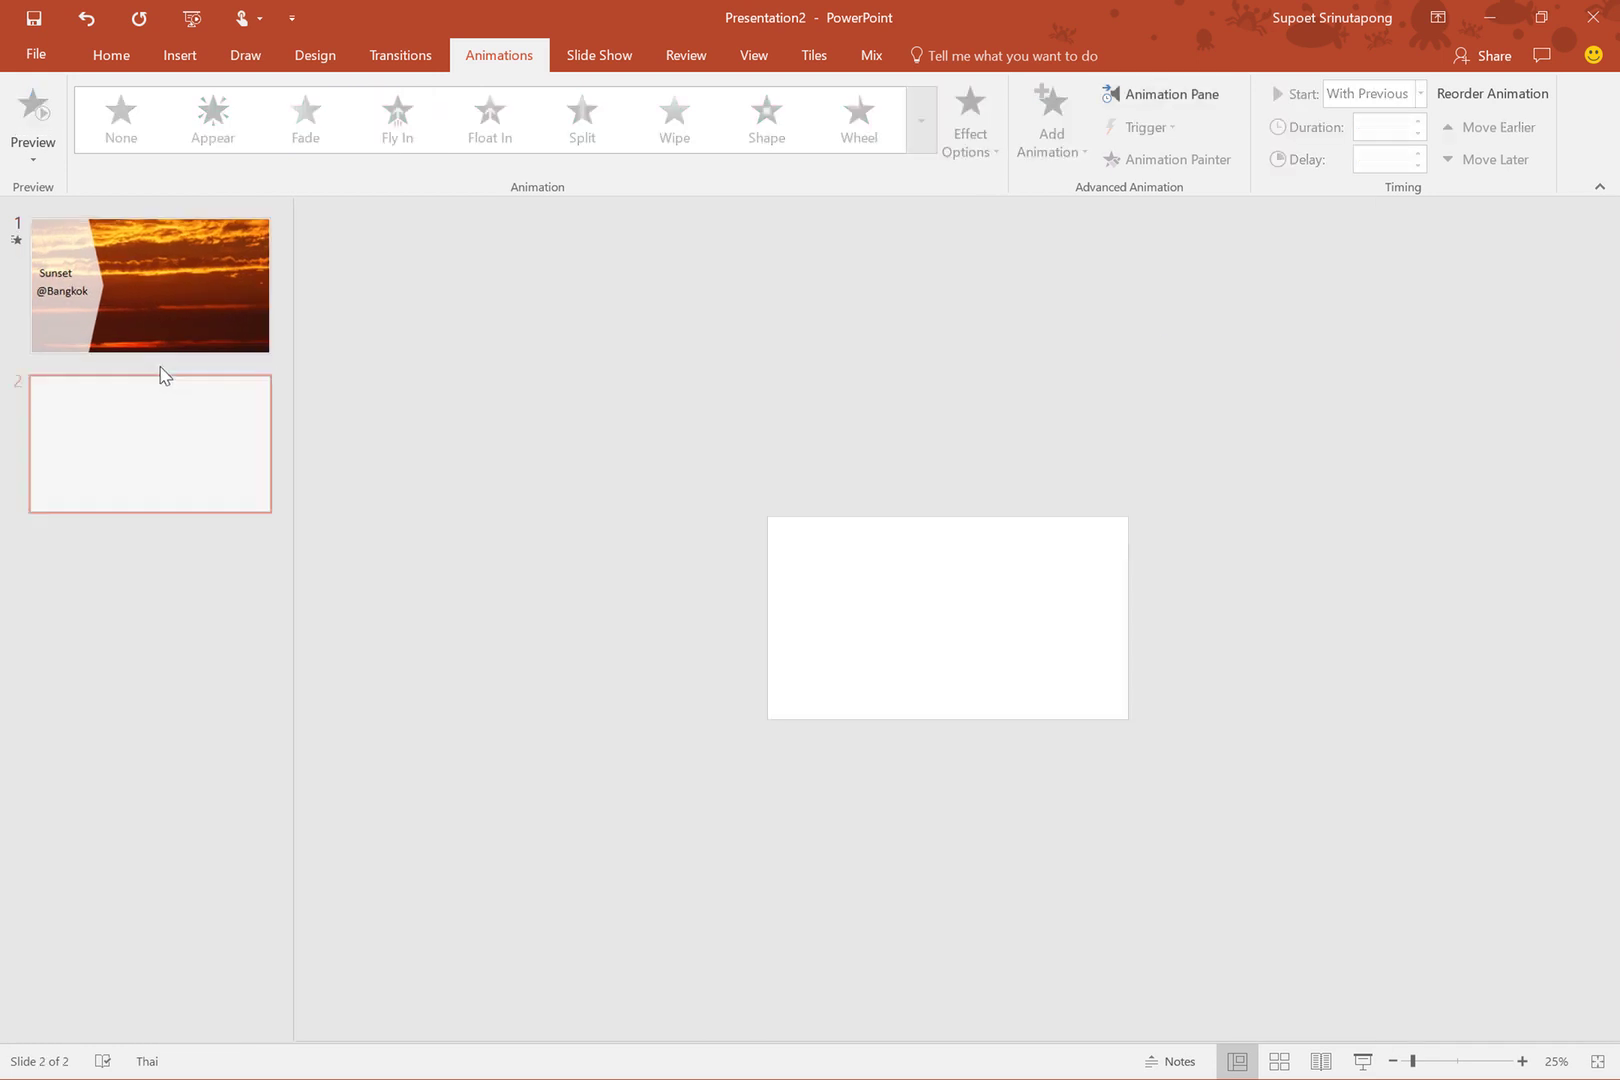
{"action": "left_click", "coordinate": [181, 285]}
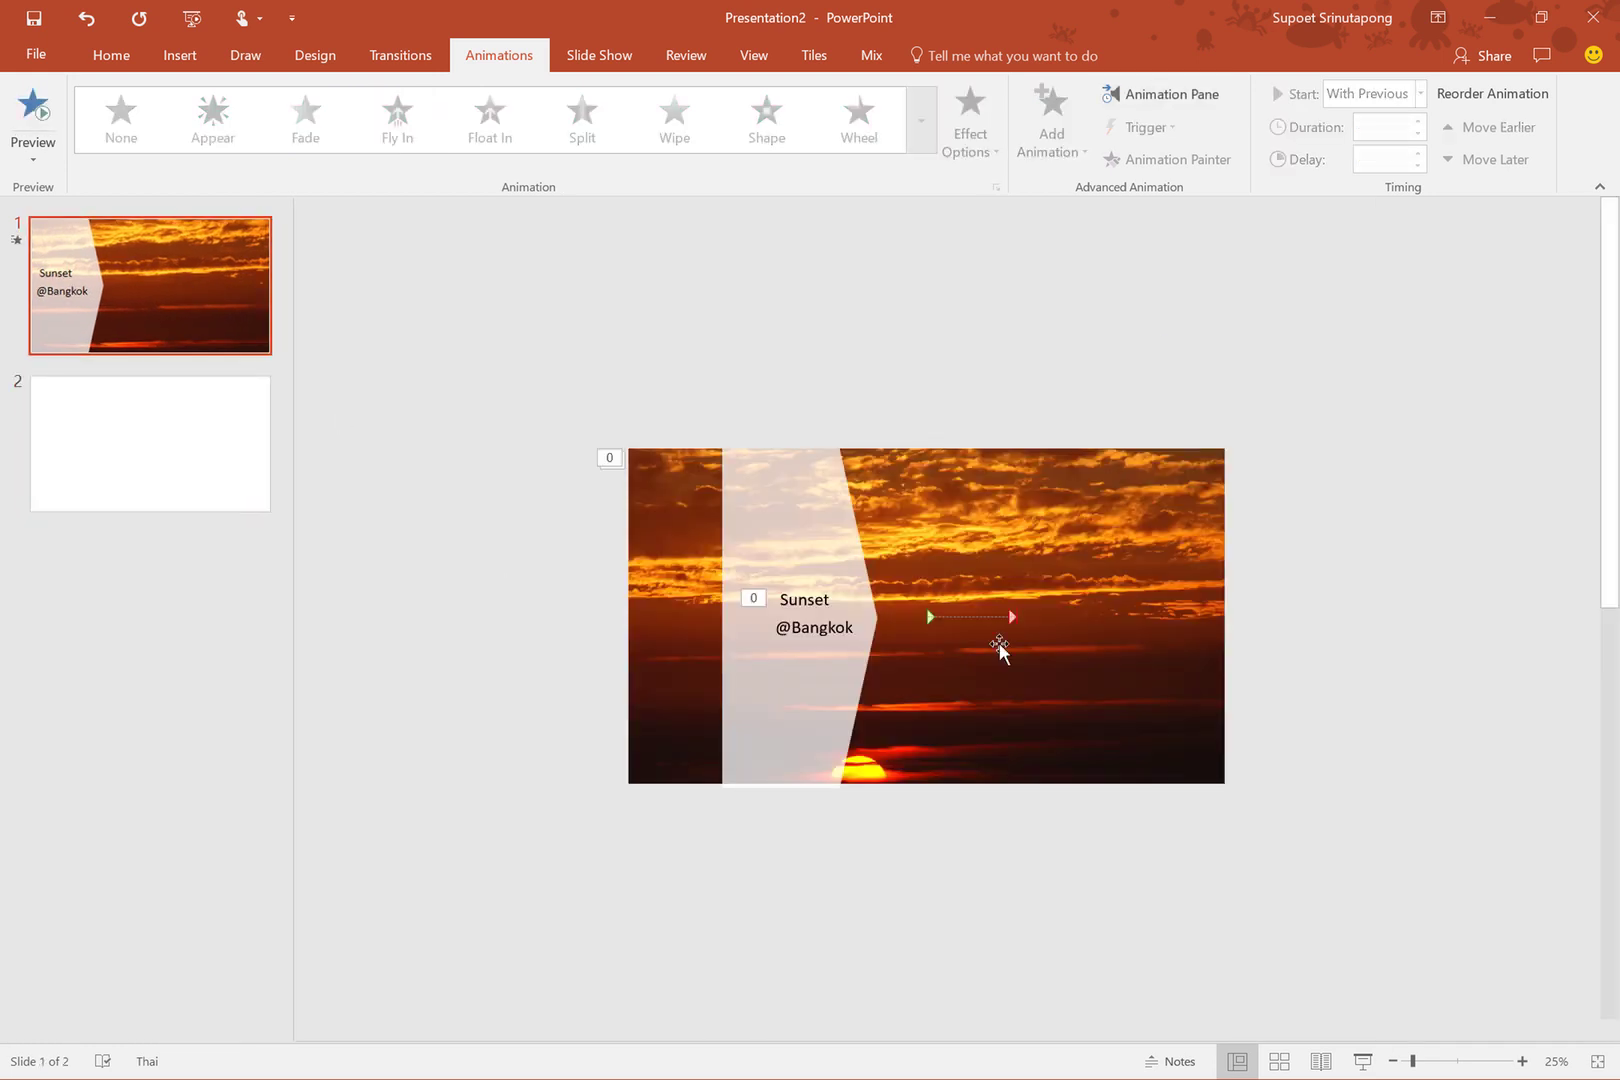
{"action": "left_click", "coordinate": [1067, 521]}
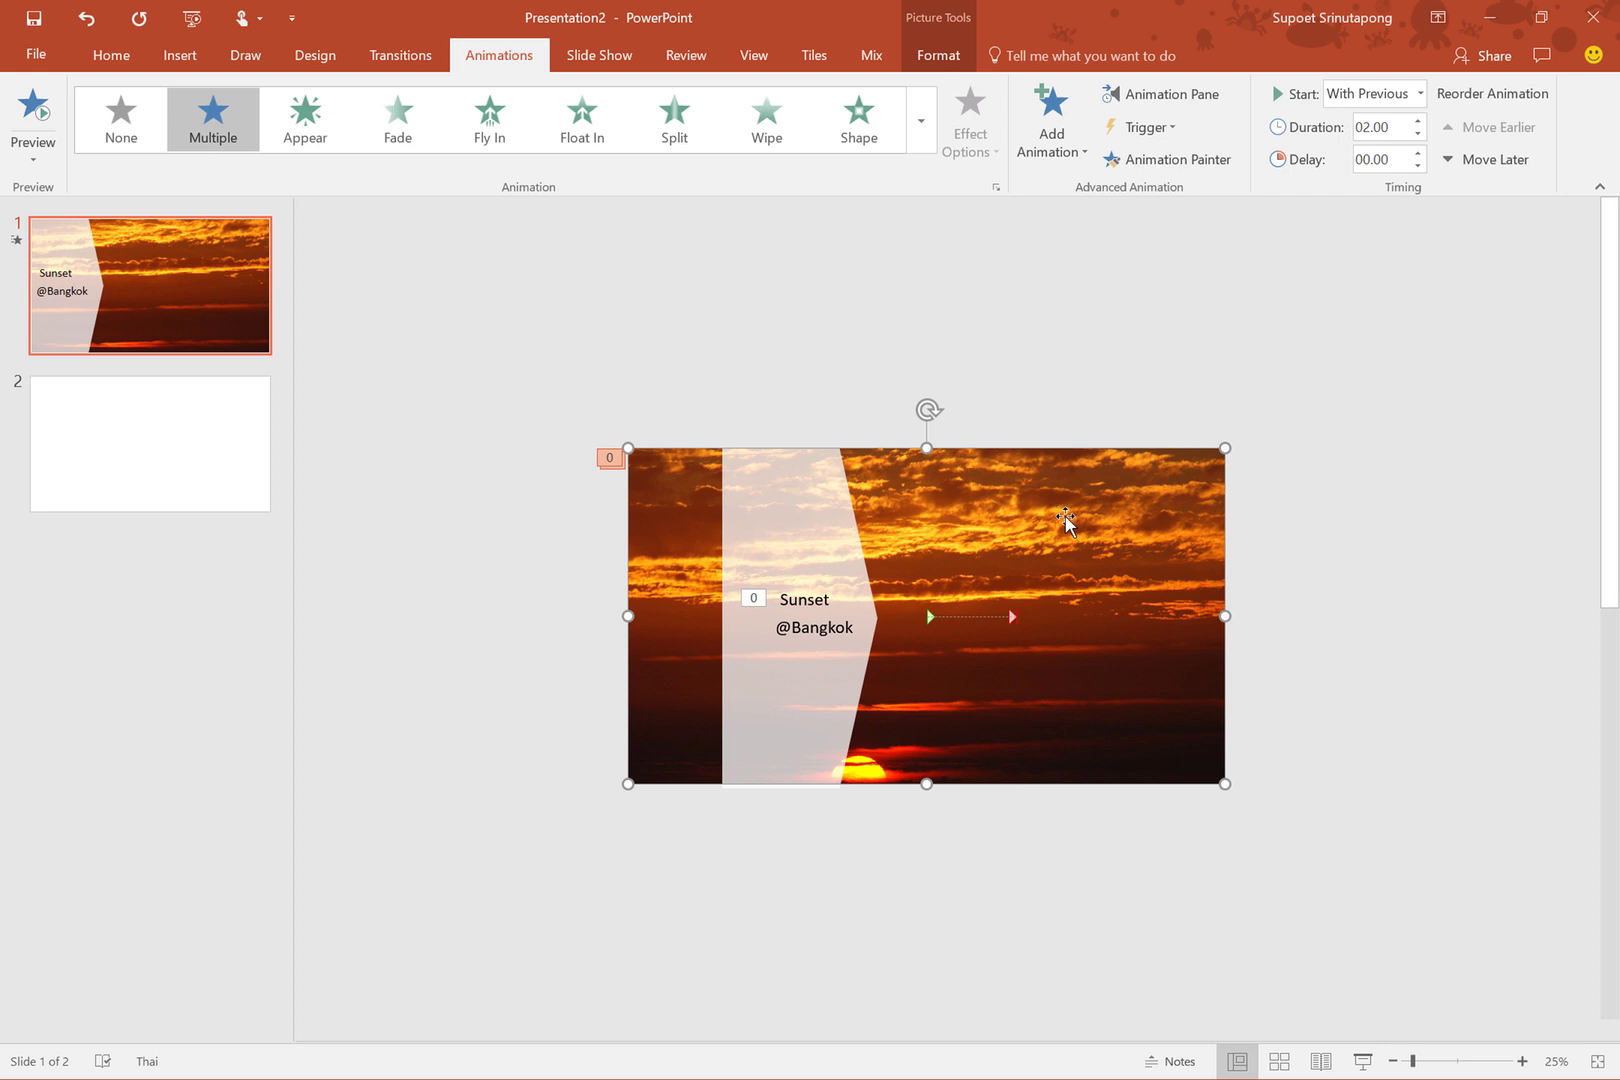
{"action": "left_click", "coordinate": [172, 441]}
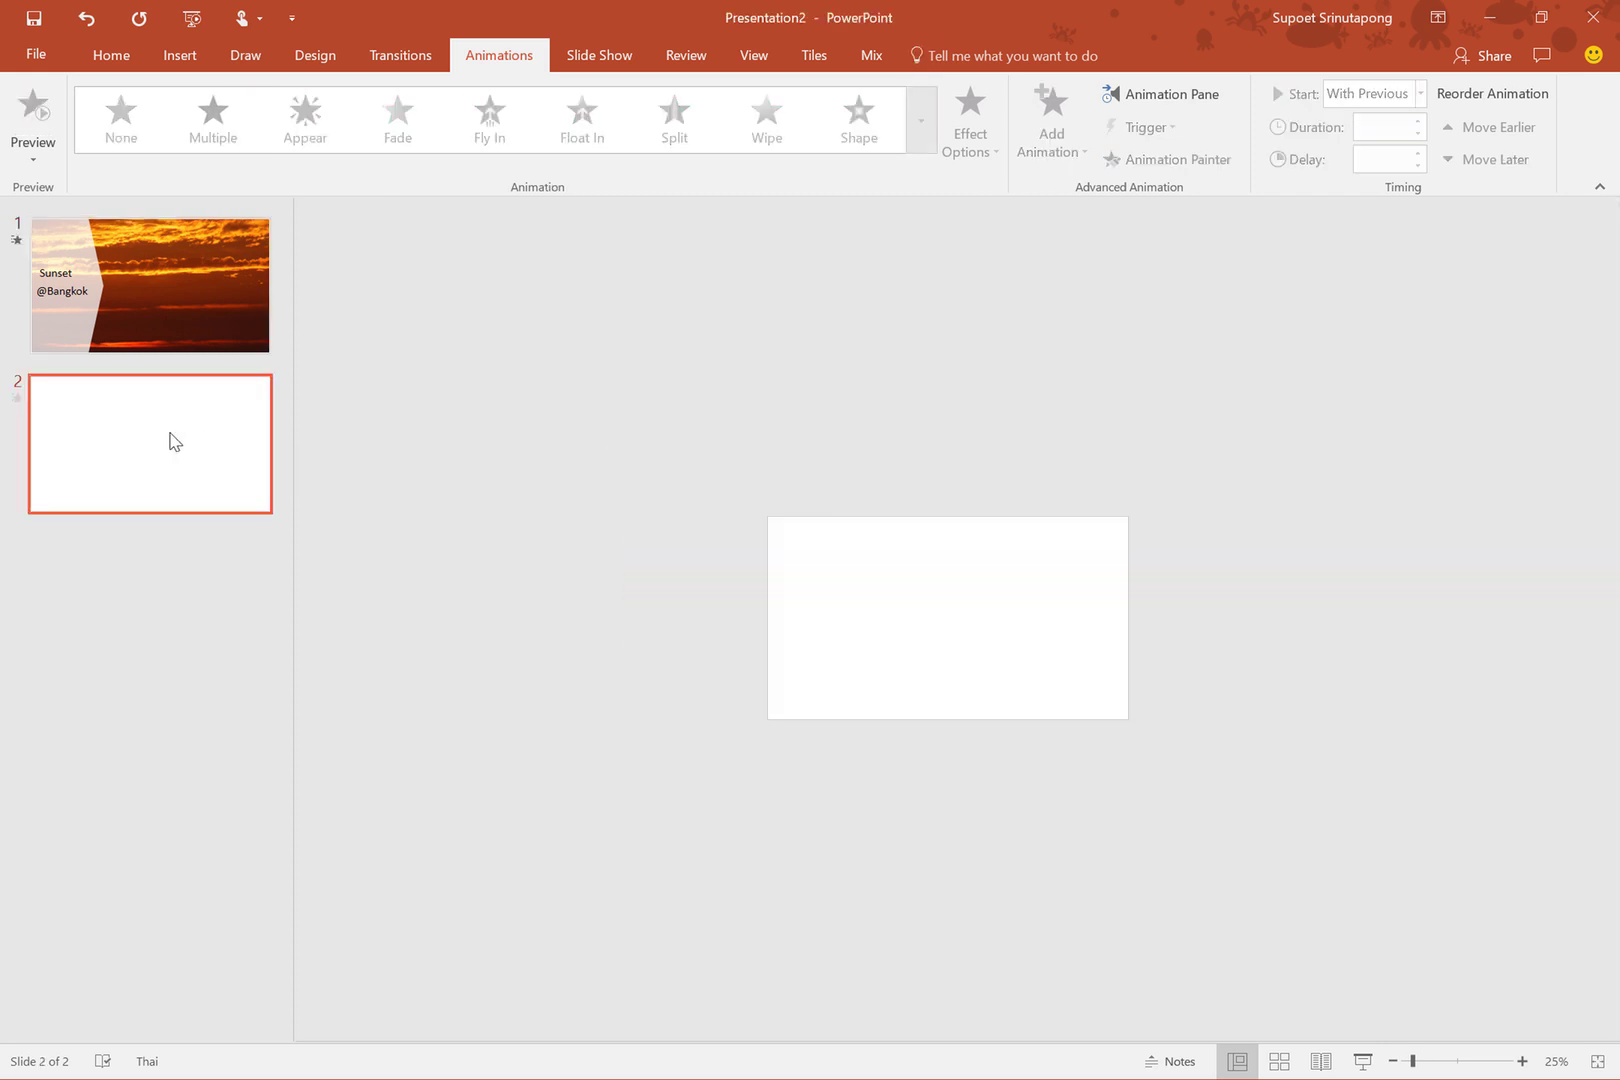
{"action": "key", "text": "ctrl+v"}
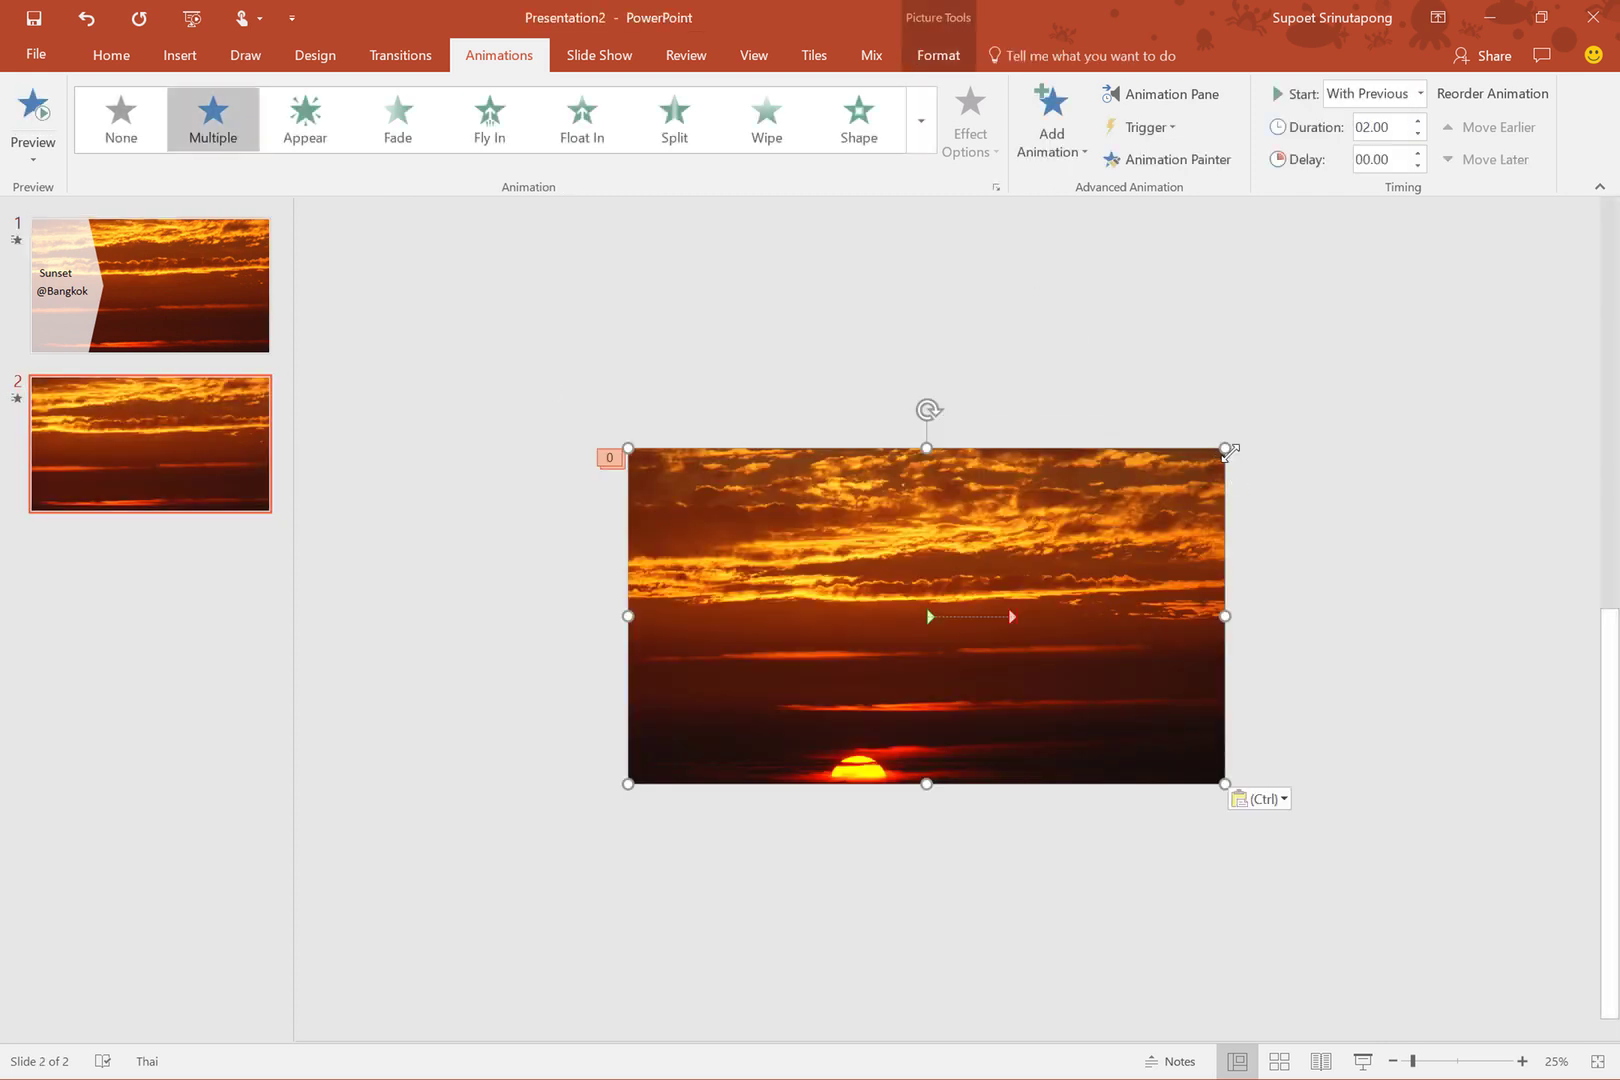
Step: Resize the pasted photo to fill slide 2 and remove its copied animations
{"action": "mouse_move", "coordinate": [1143, 500]}
{"action": "left_mouse_down"}
{"action": "mouse_move", "coordinate": [1031, 571]}
{"action": "mouse_move", "coordinate": [928, 545]}
{"action": "left_mouse_up"}
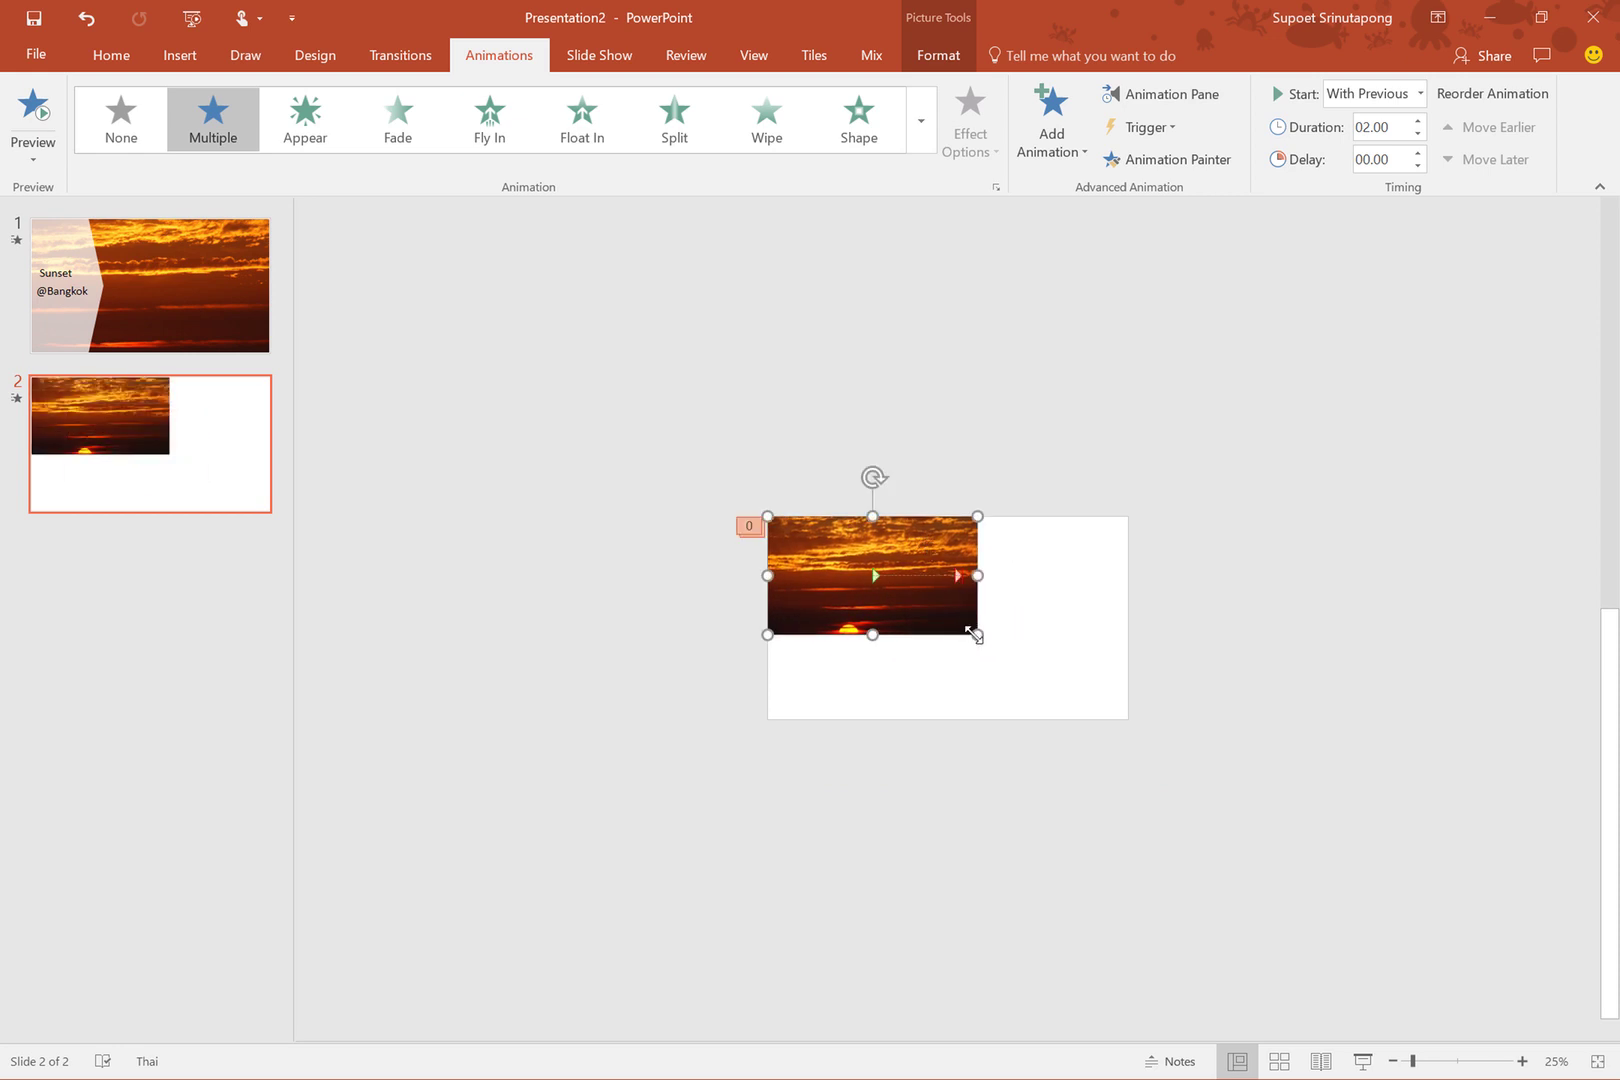
{"action": "left_click_drag", "start_coordinate": [977, 634], "coordinate": [1091, 718]}
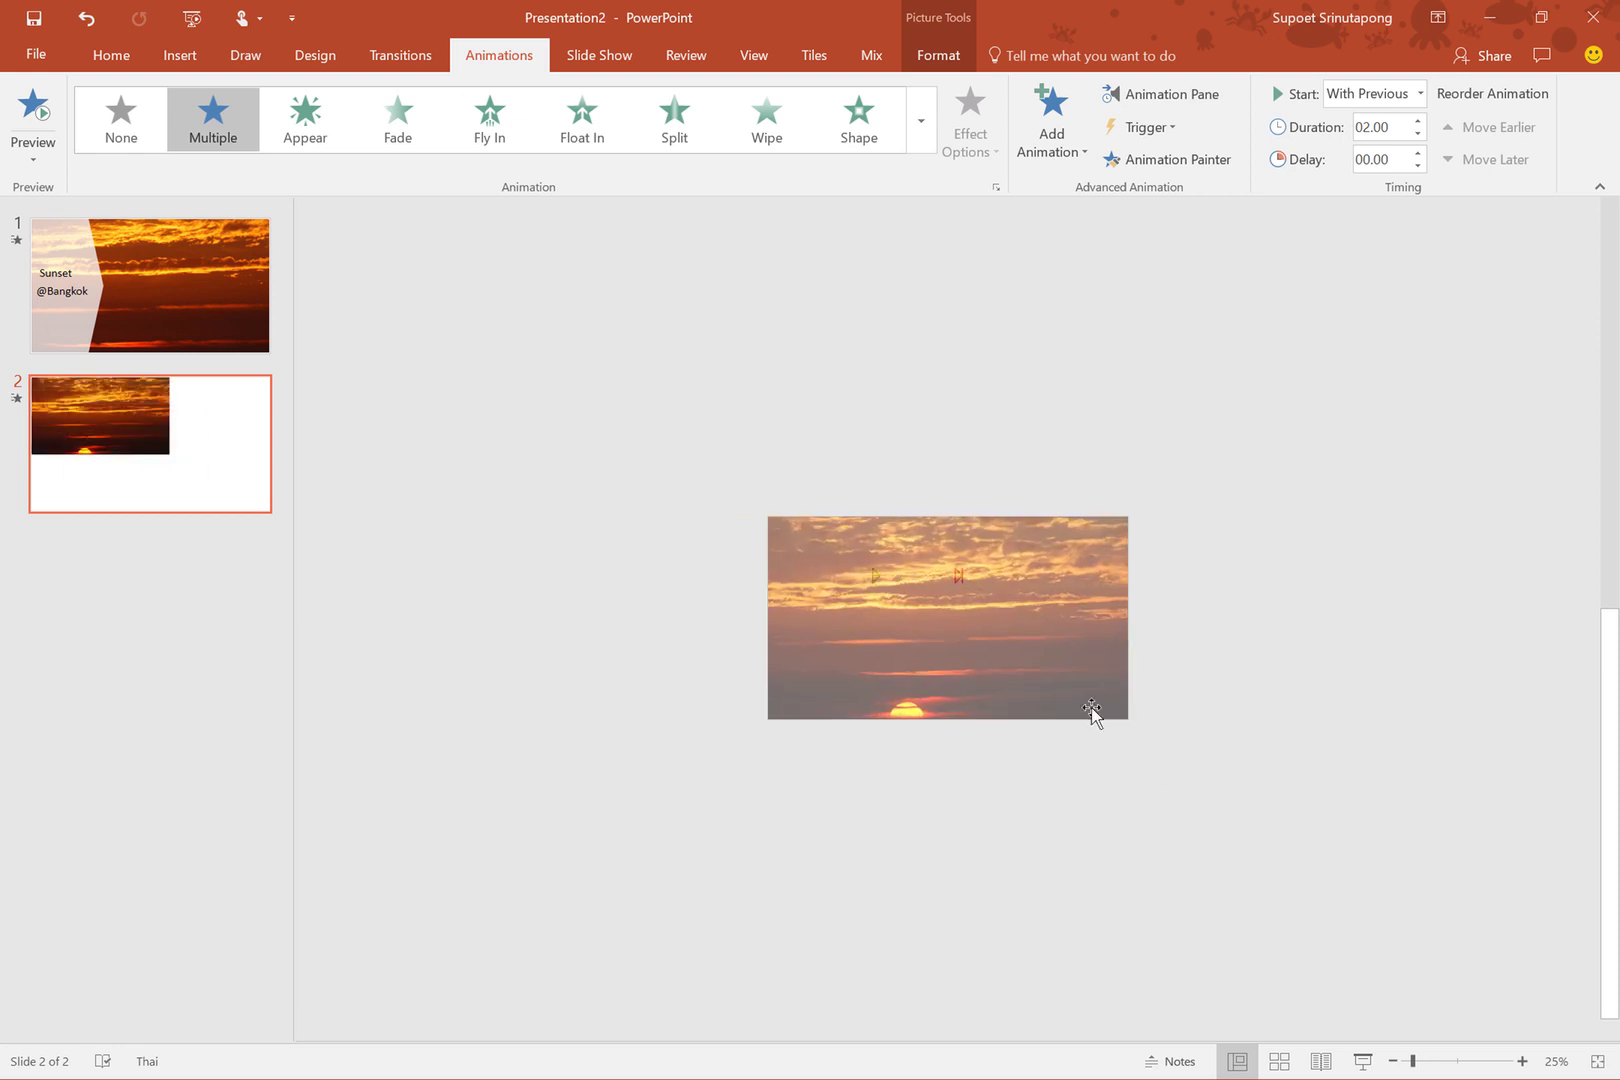
{"action": "left_click", "coordinate": [1160, 94]}
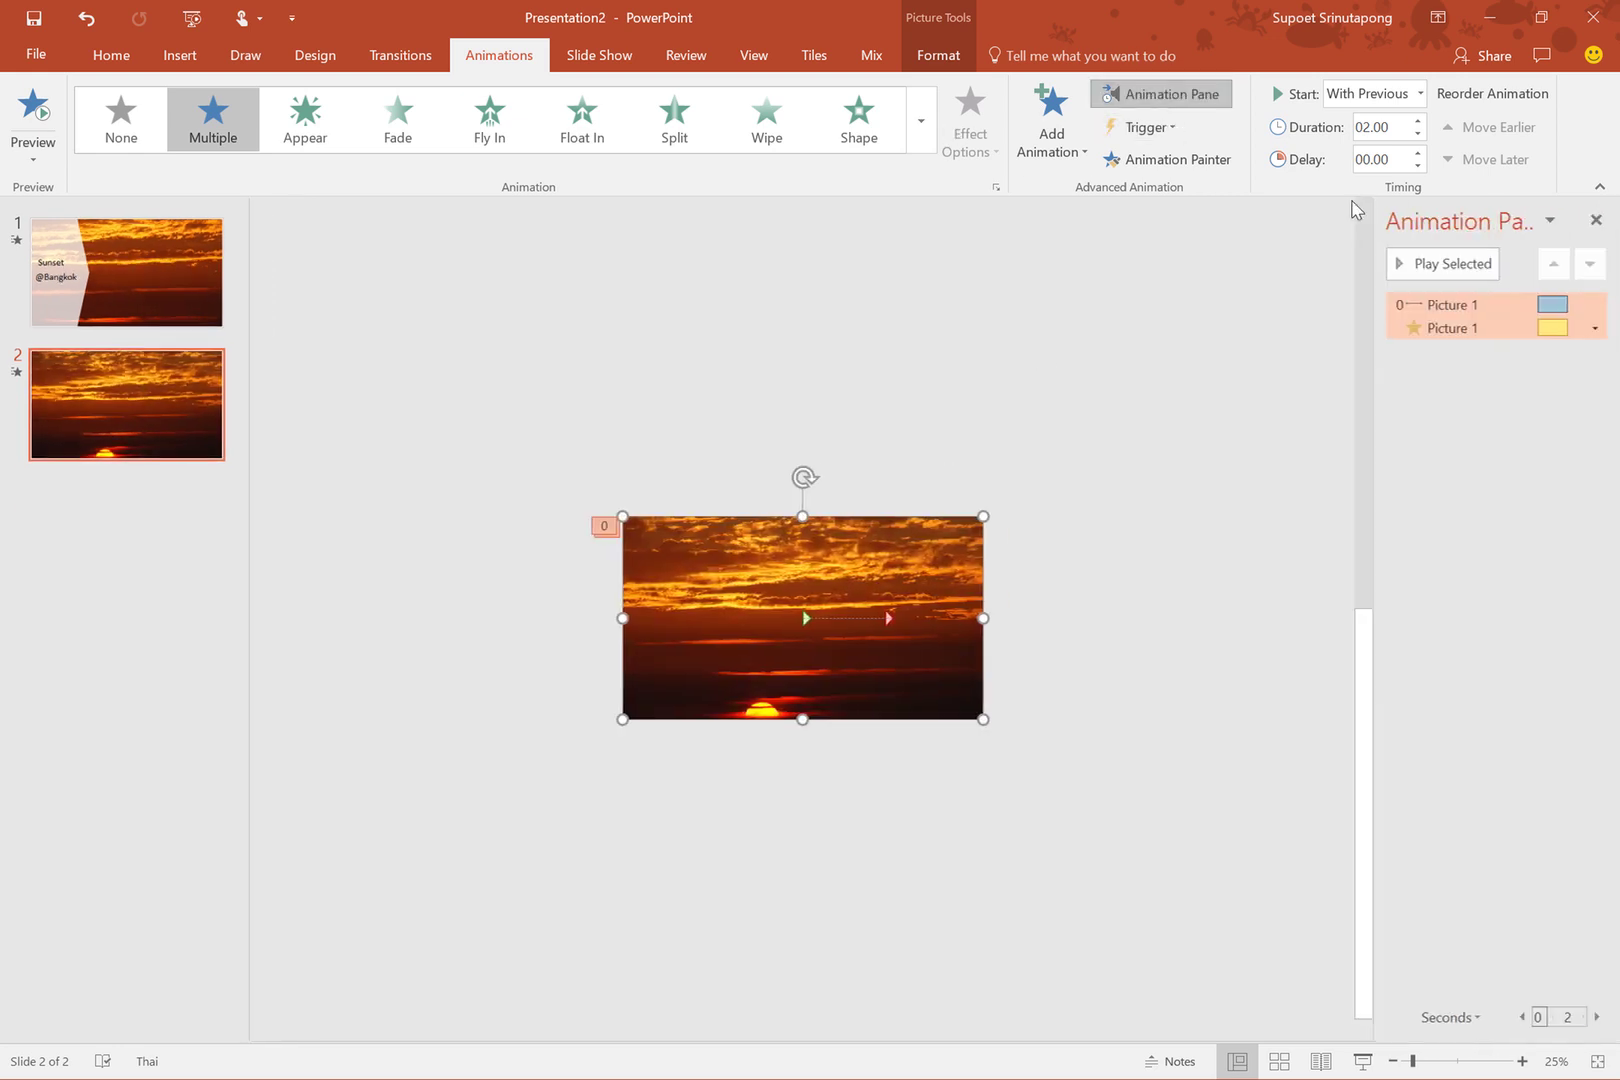
{"action": "left_click", "coordinate": [1594, 328]}
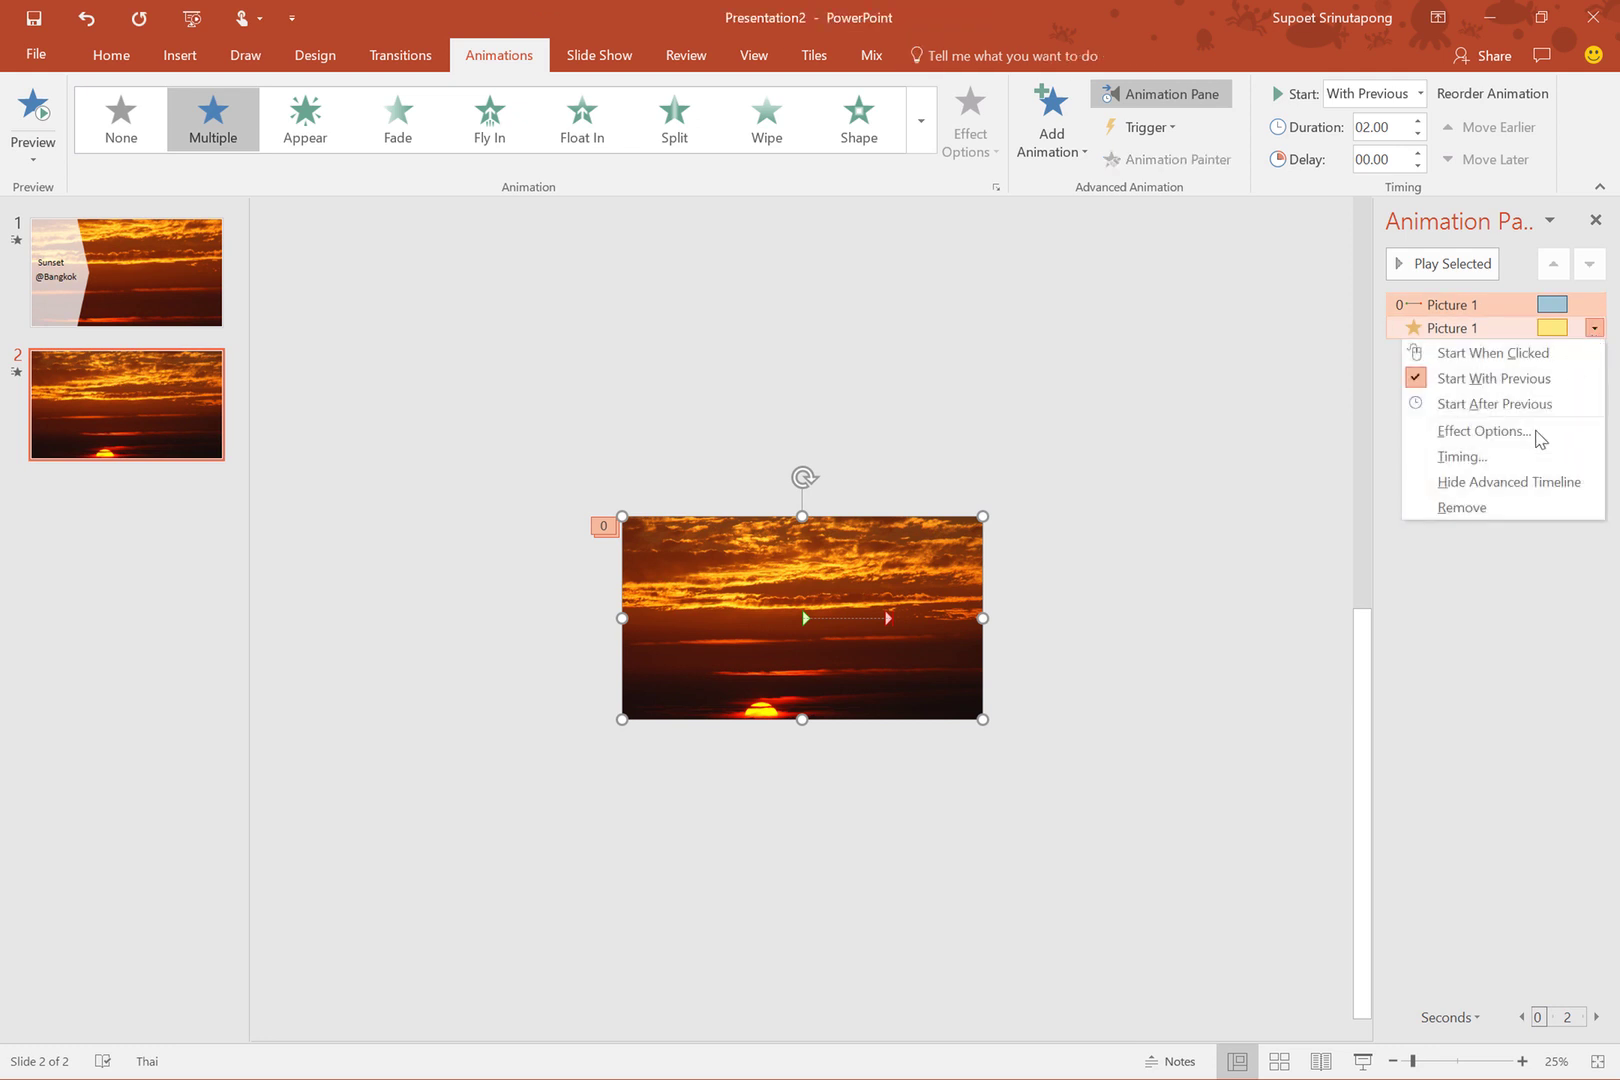
{"action": "left_click", "coordinate": [1515, 508]}
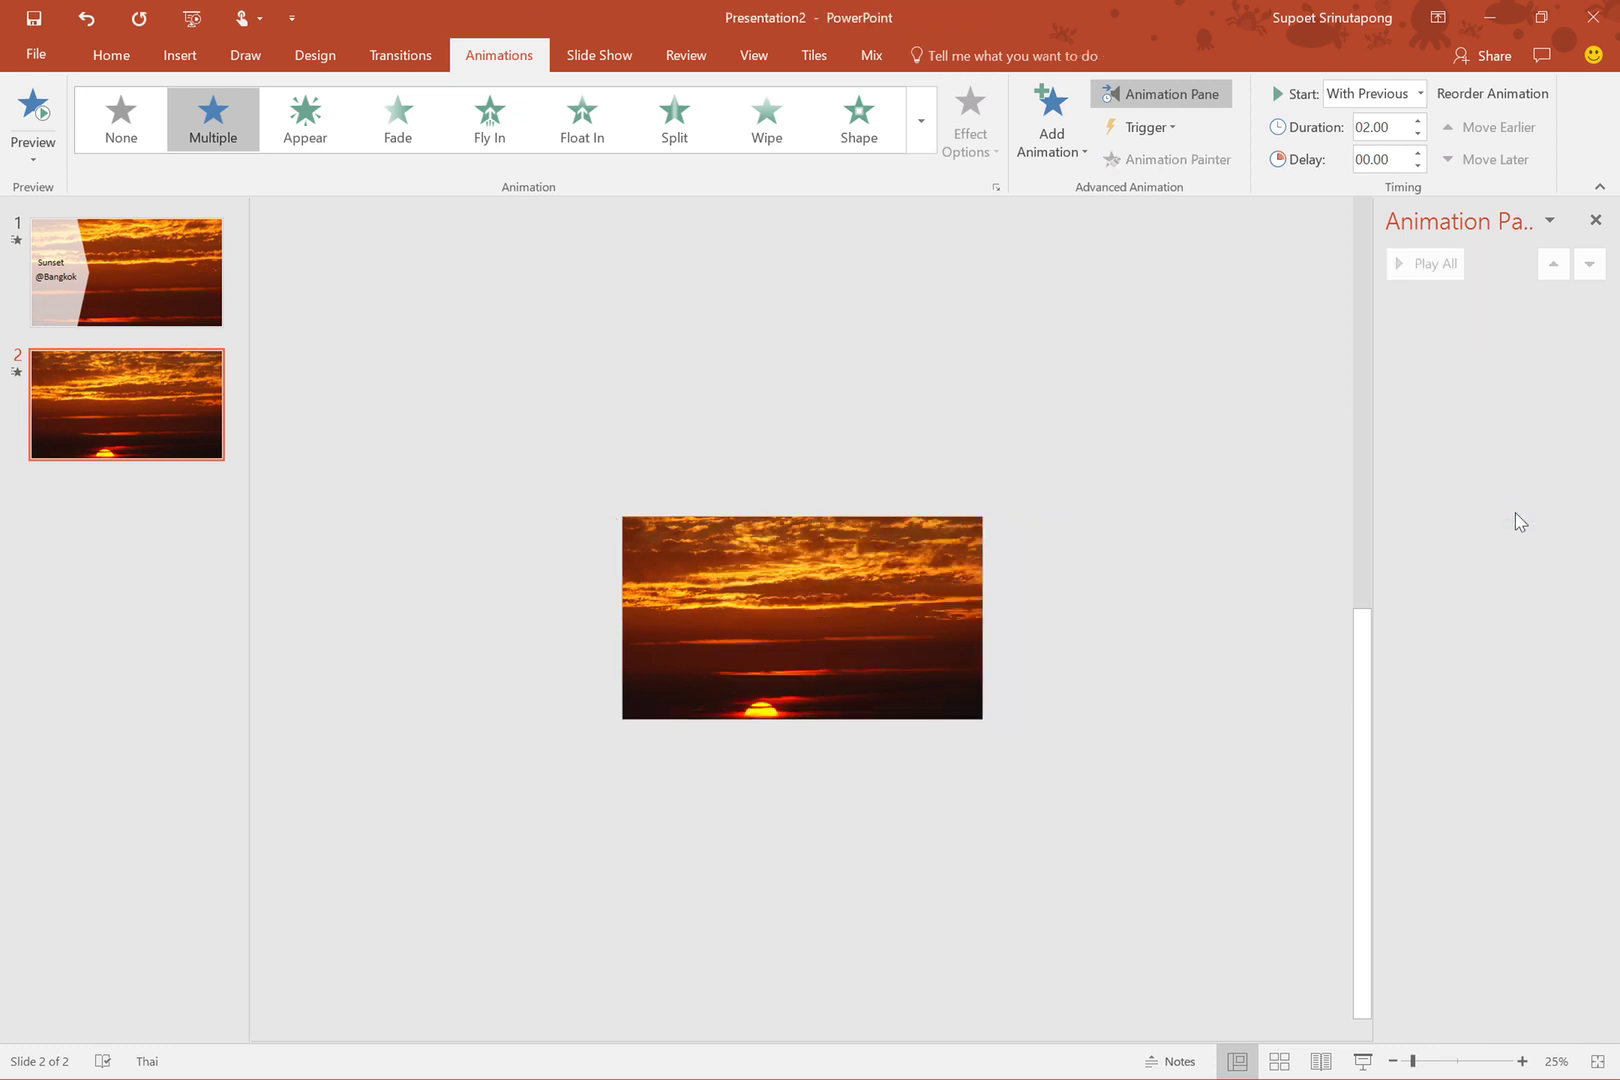
{"action": "left_click", "coordinate": [1596, 222]}
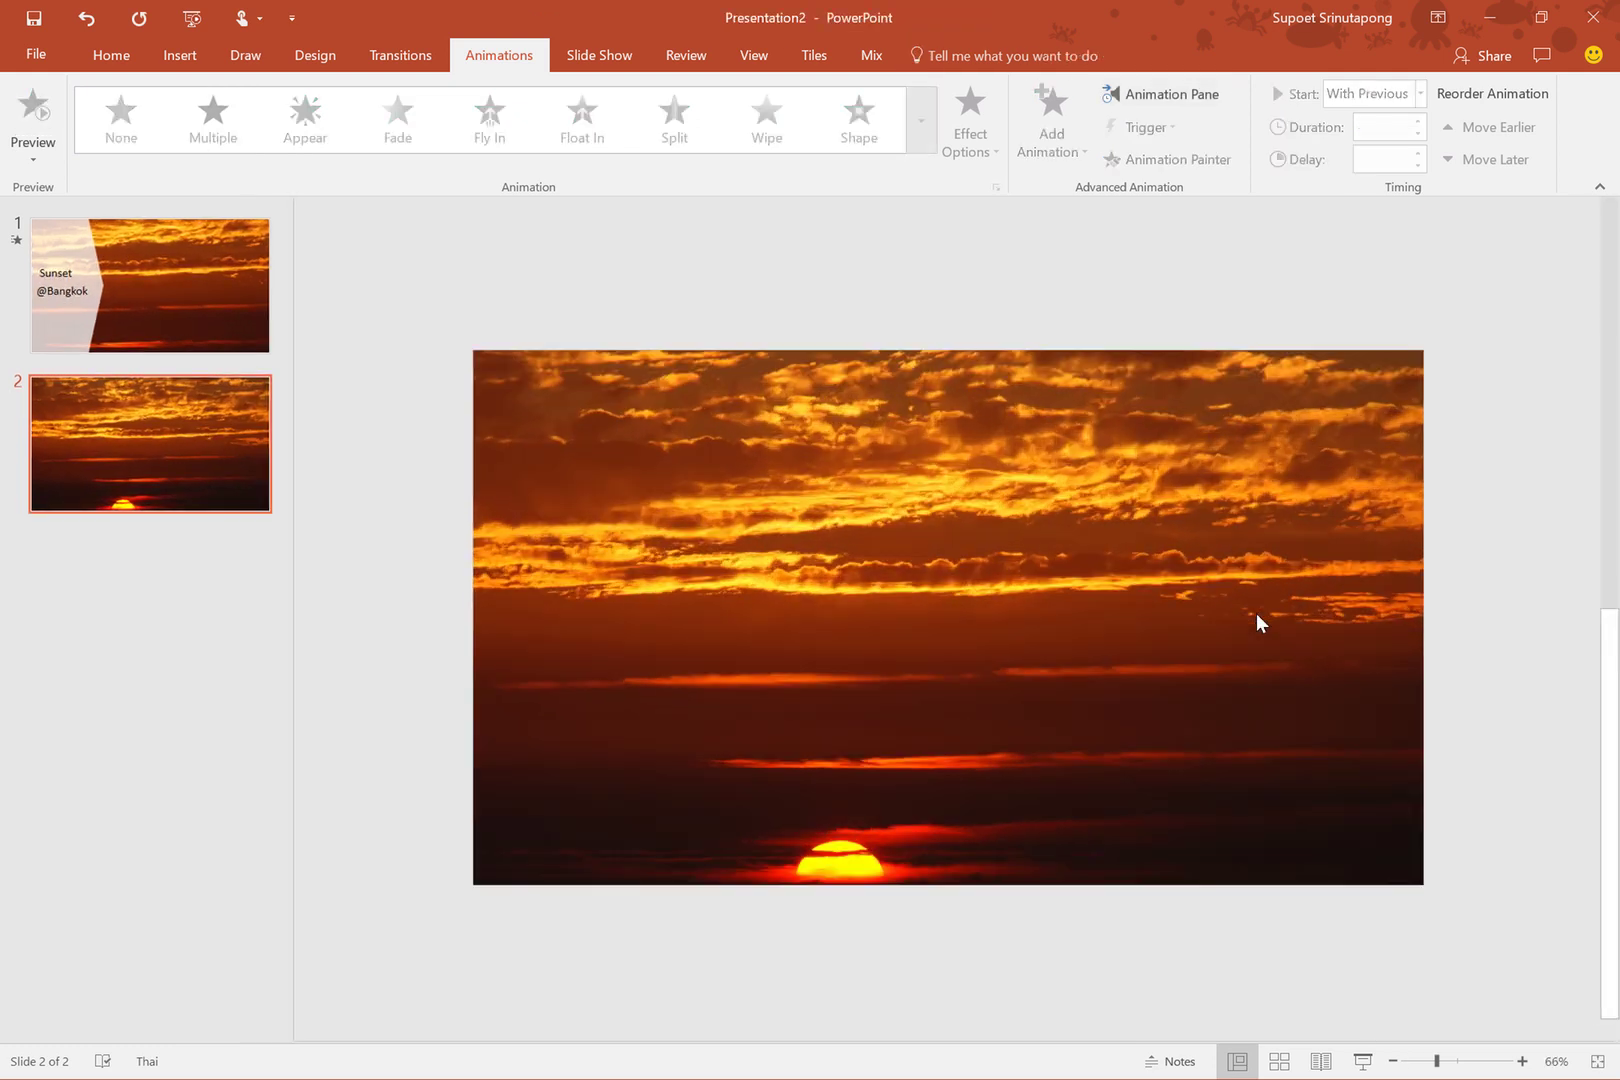
Step: Draw a square shape over the sunset photo, near the slide centre
{"action": "left_click", "coordinate": [178, 55]}
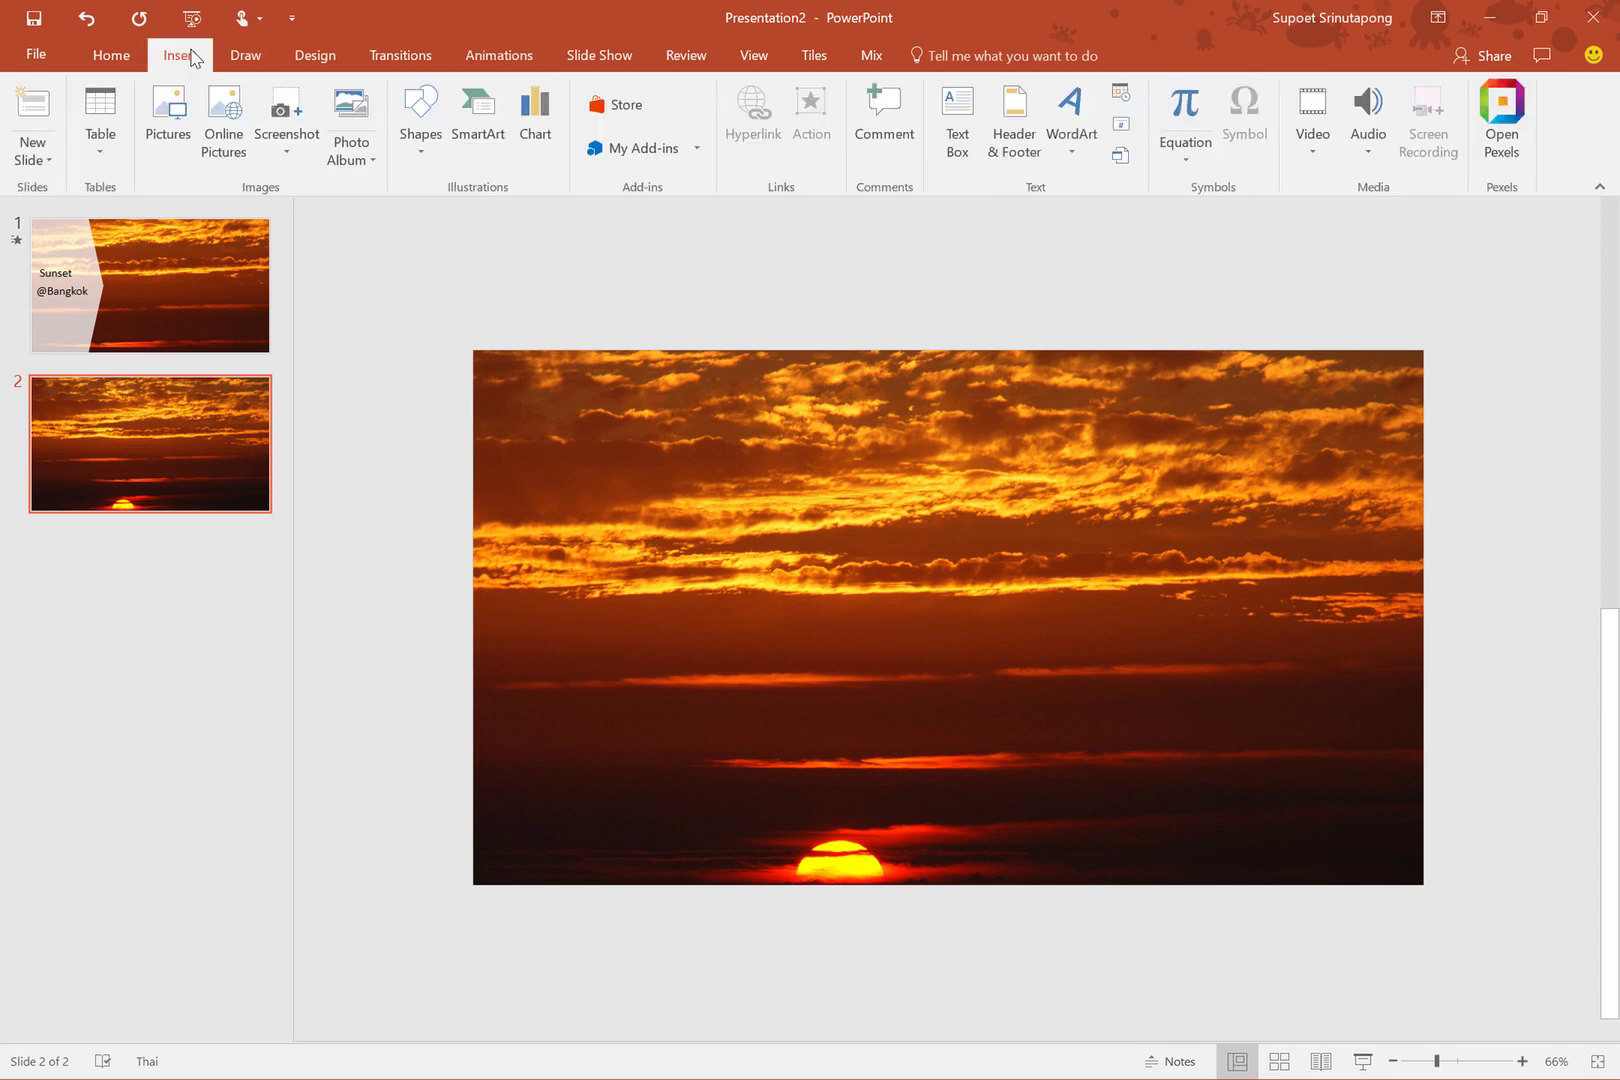
{"action": "left_click", "coordinate": [407, 145]}
{"action": "left_click", "coordinate": [492, 215]}
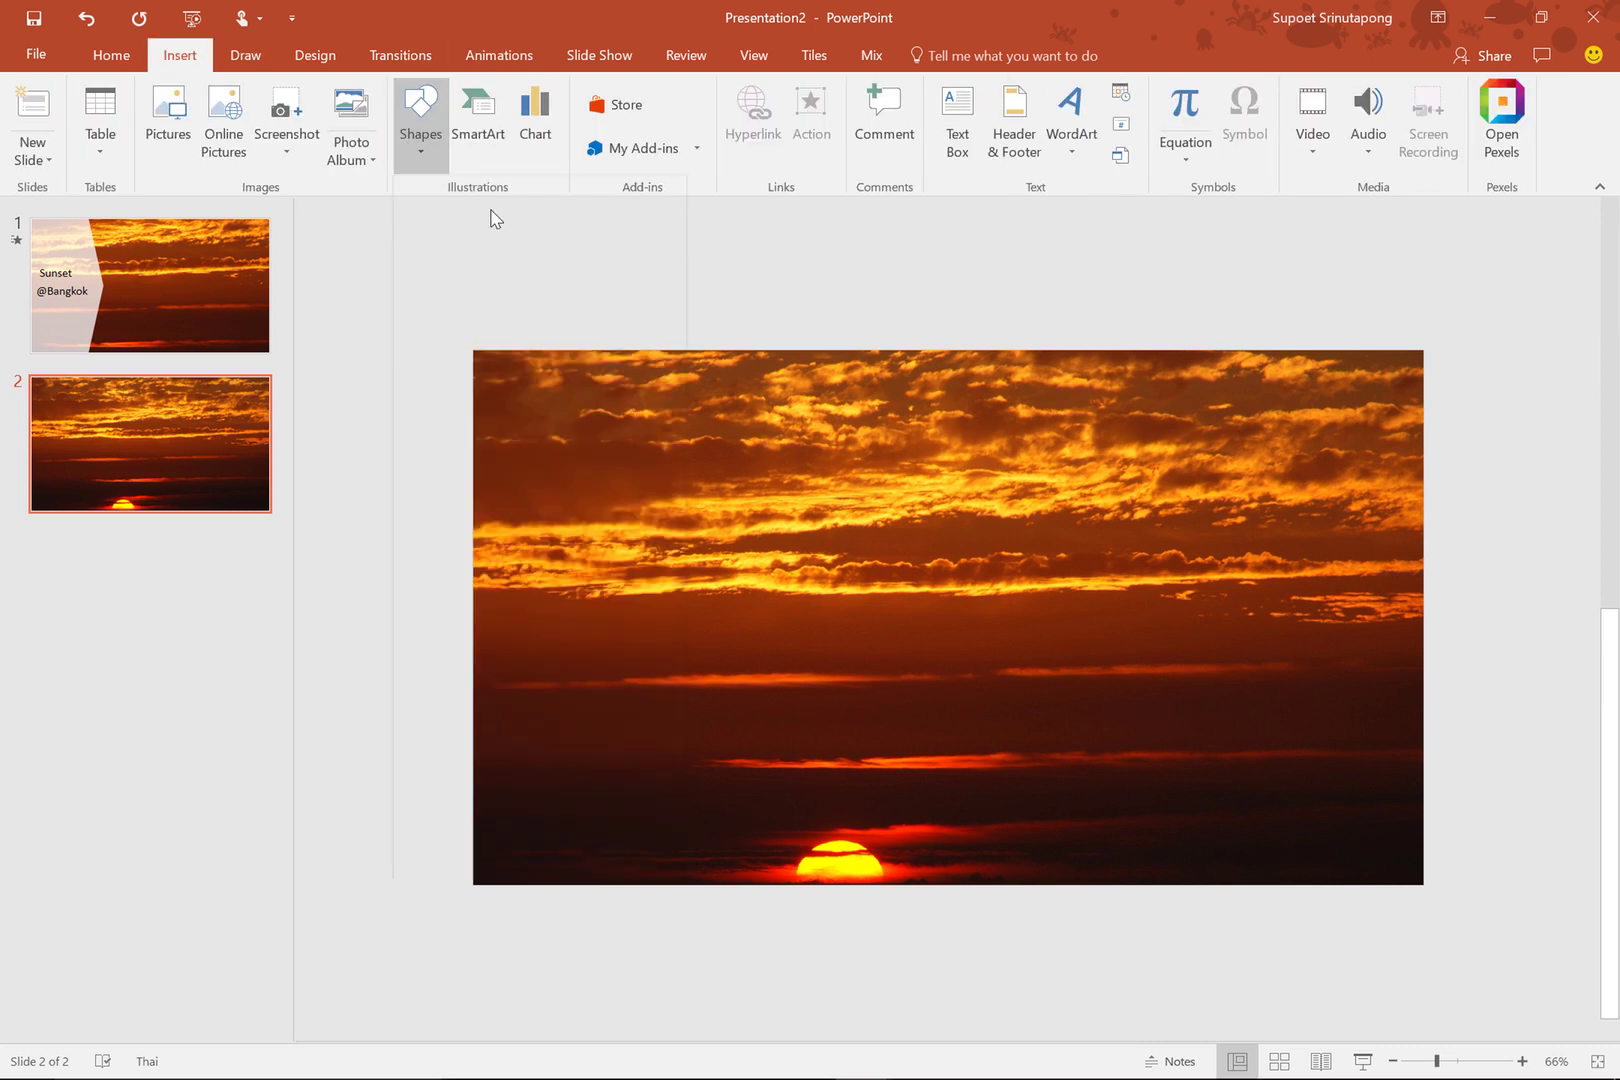
{"action": "left_click_drag", "start_coordinate": [837, 499], "coordinate": [1075, 821]}
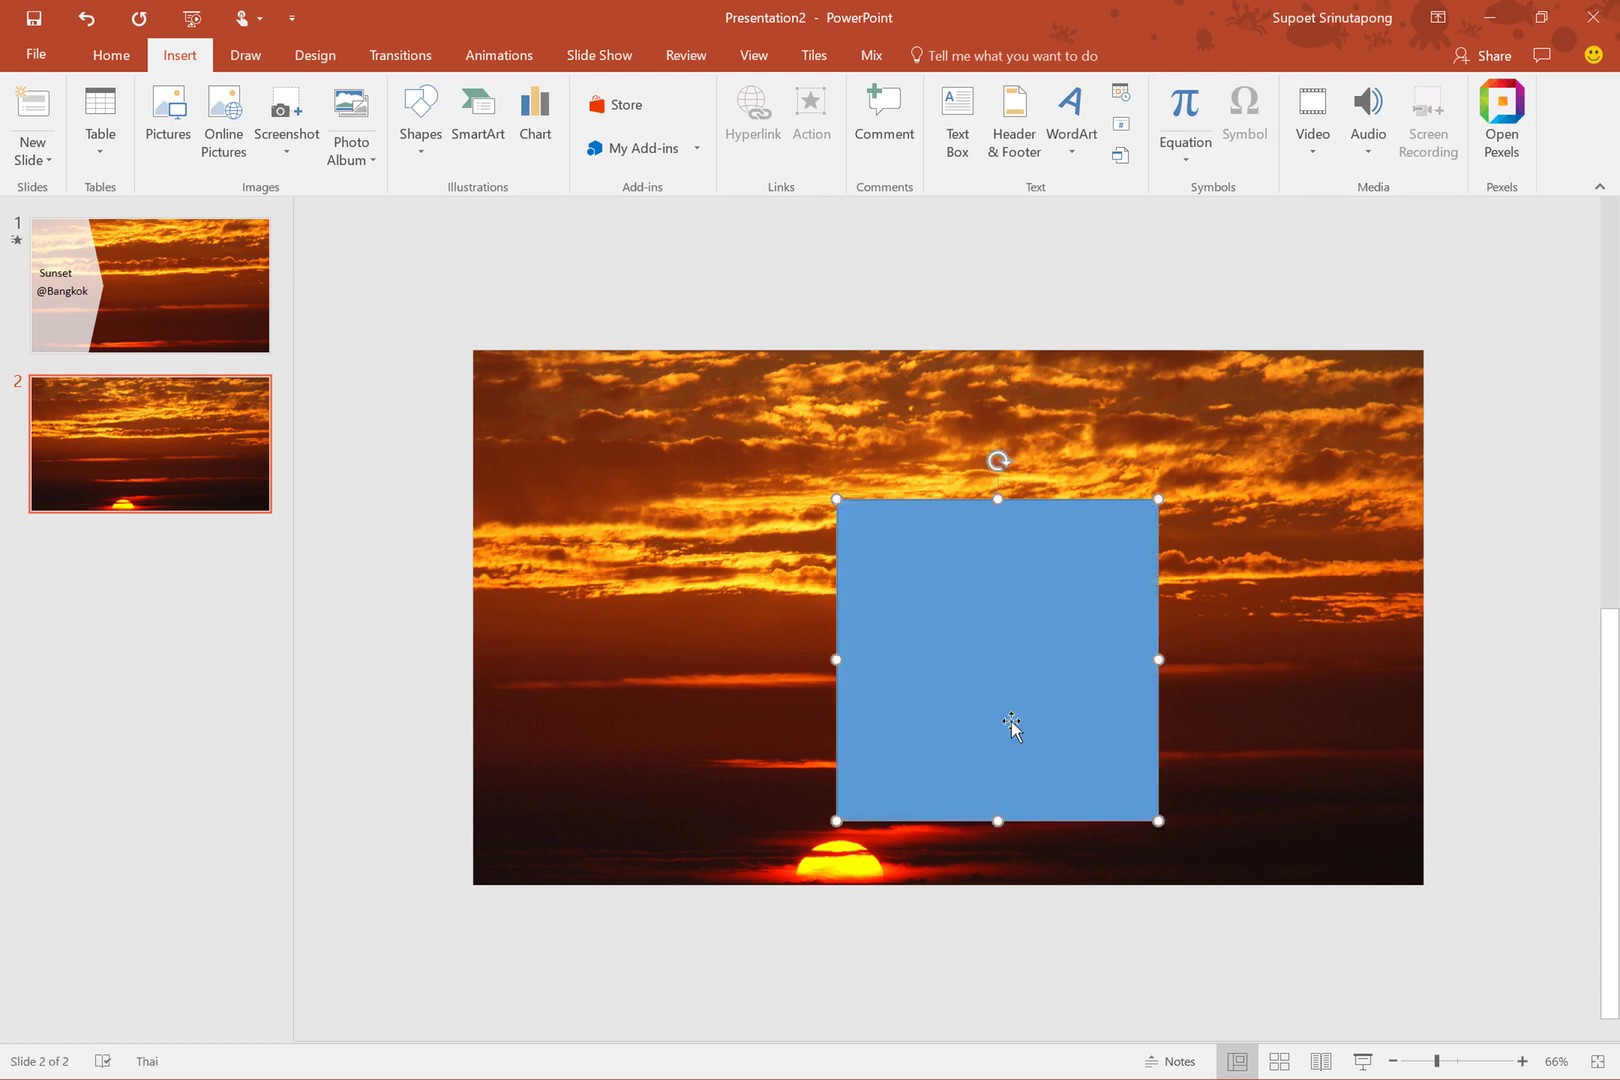
{"action": "mouse_move", "coordinate": [1012, 726]}
{"action": "left_mouse_down"}
{"action": "mouse_move", "coordinate": [933, 643]}
{"action": "mouse_move", "coordinate": [986, 690]}
{"action": "left_mouse_up"}
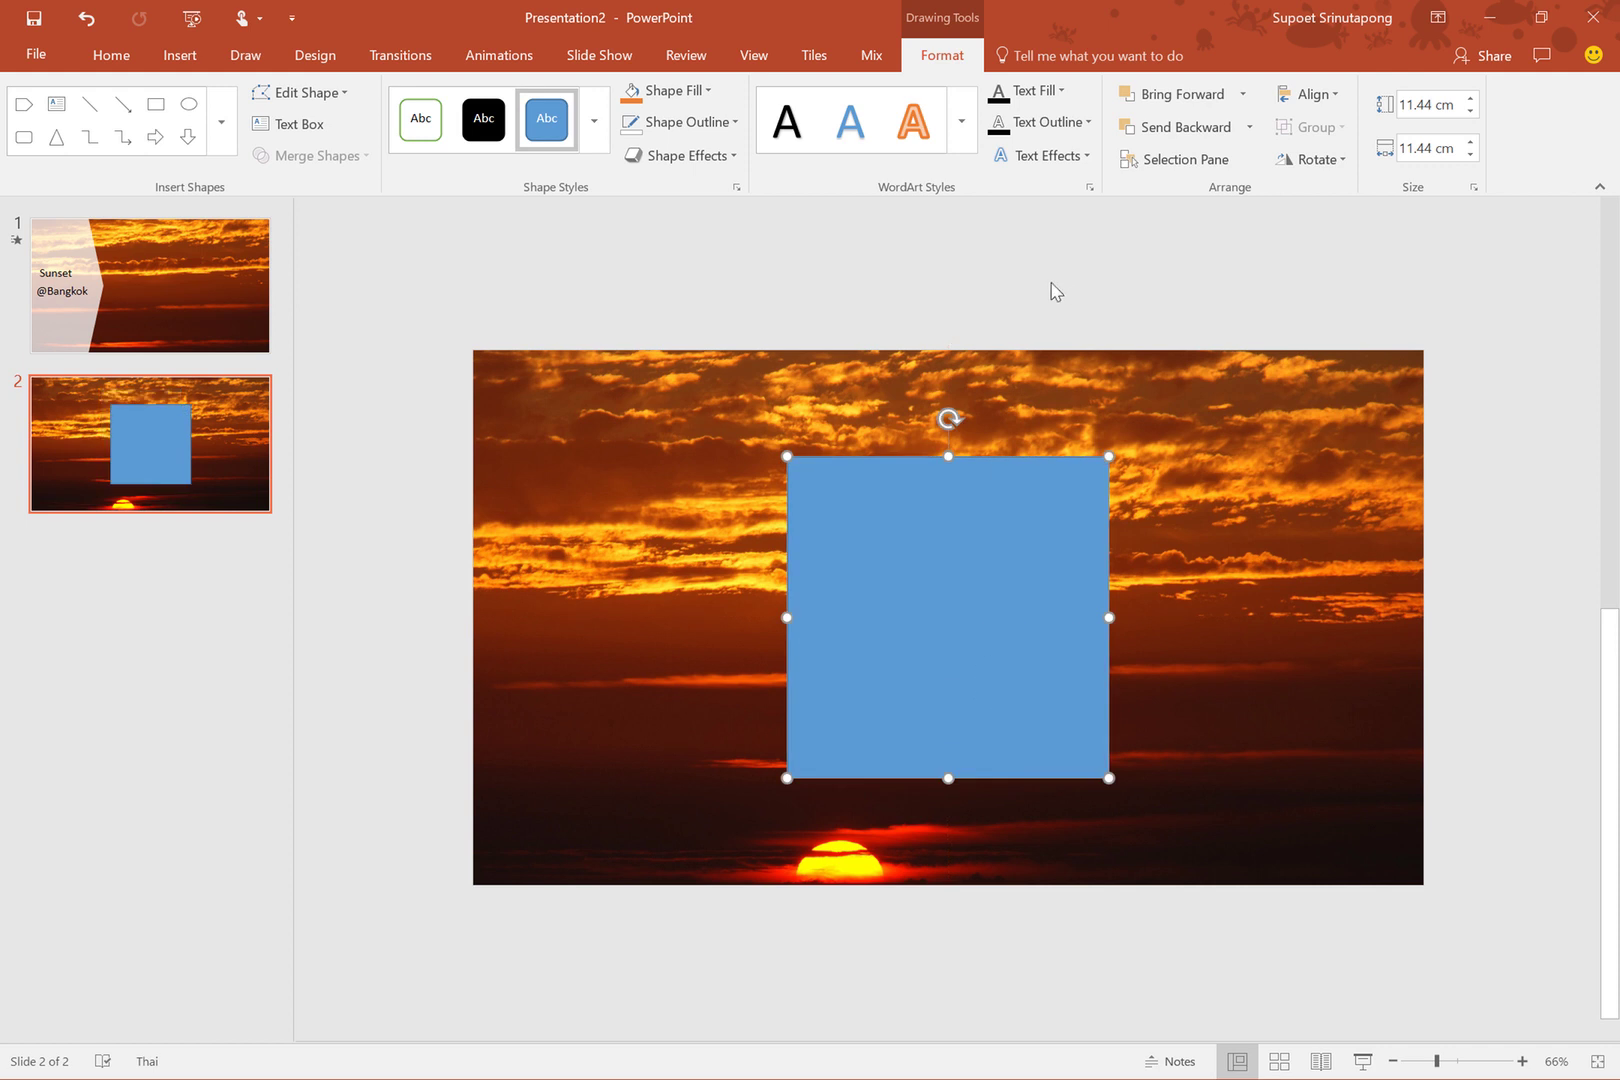
Step: Give the square a light grey fill, no outline and about 20% transparency
{"action": "left_click", "coordinate": [708, 91]}
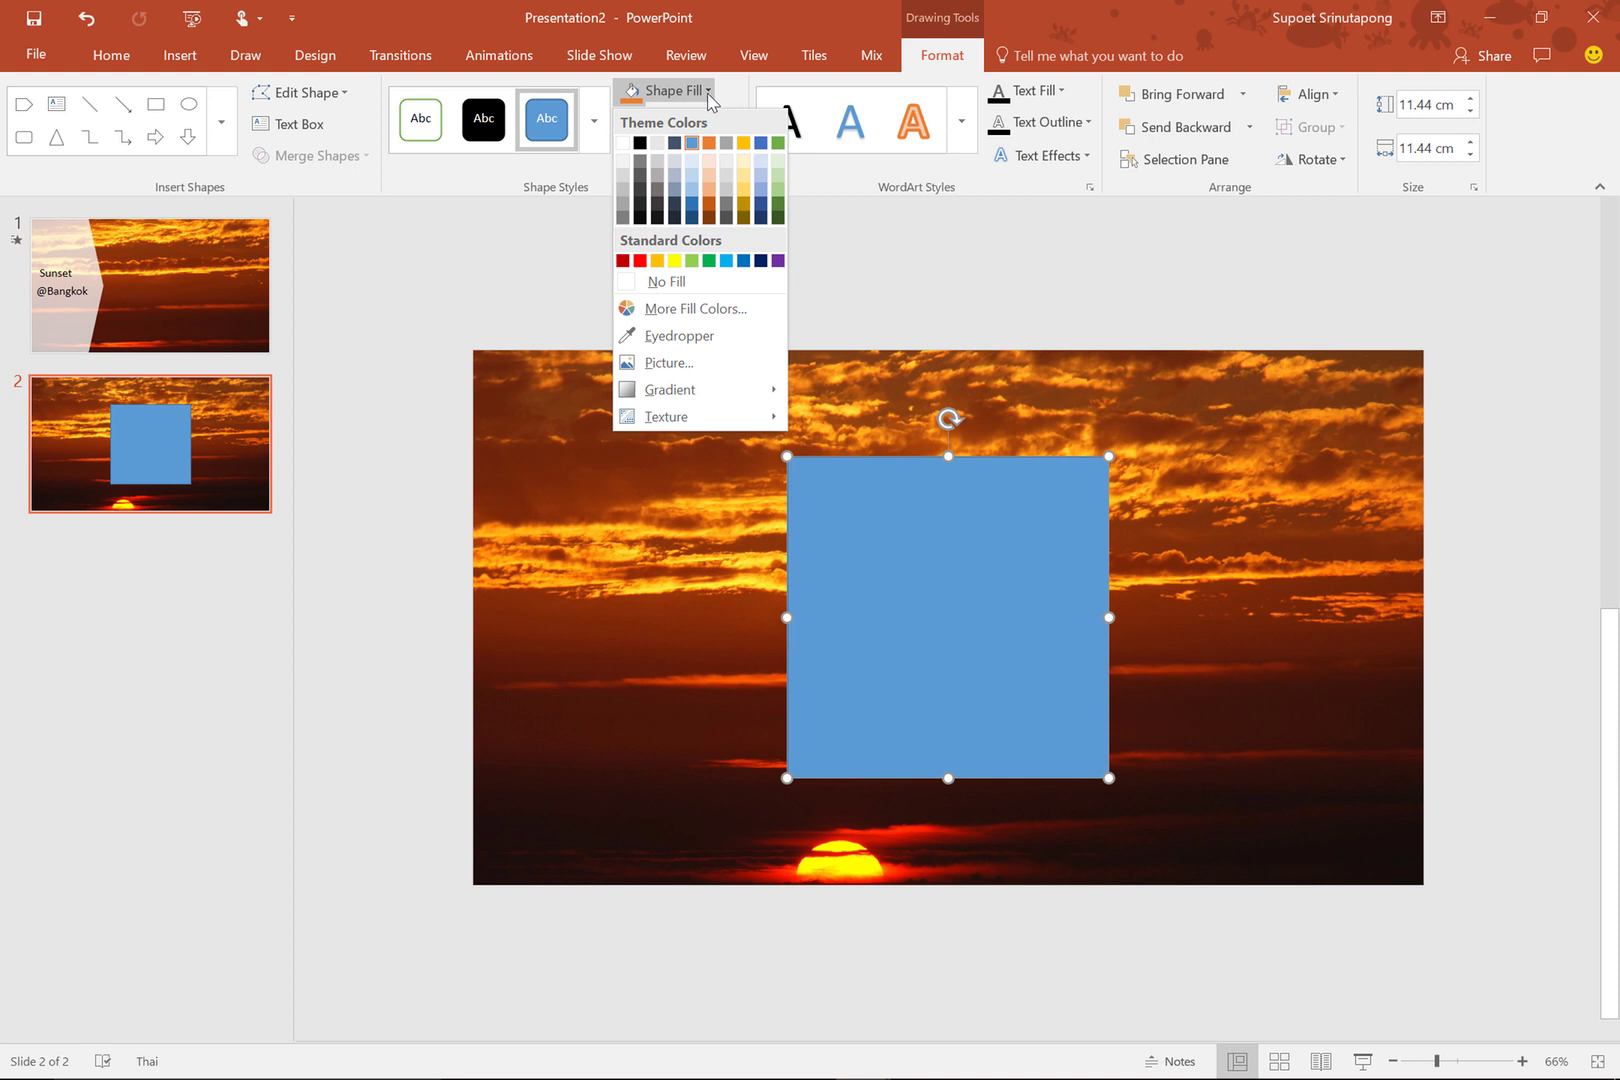
{"action": "left_click", "coordinate": [657, 142]}
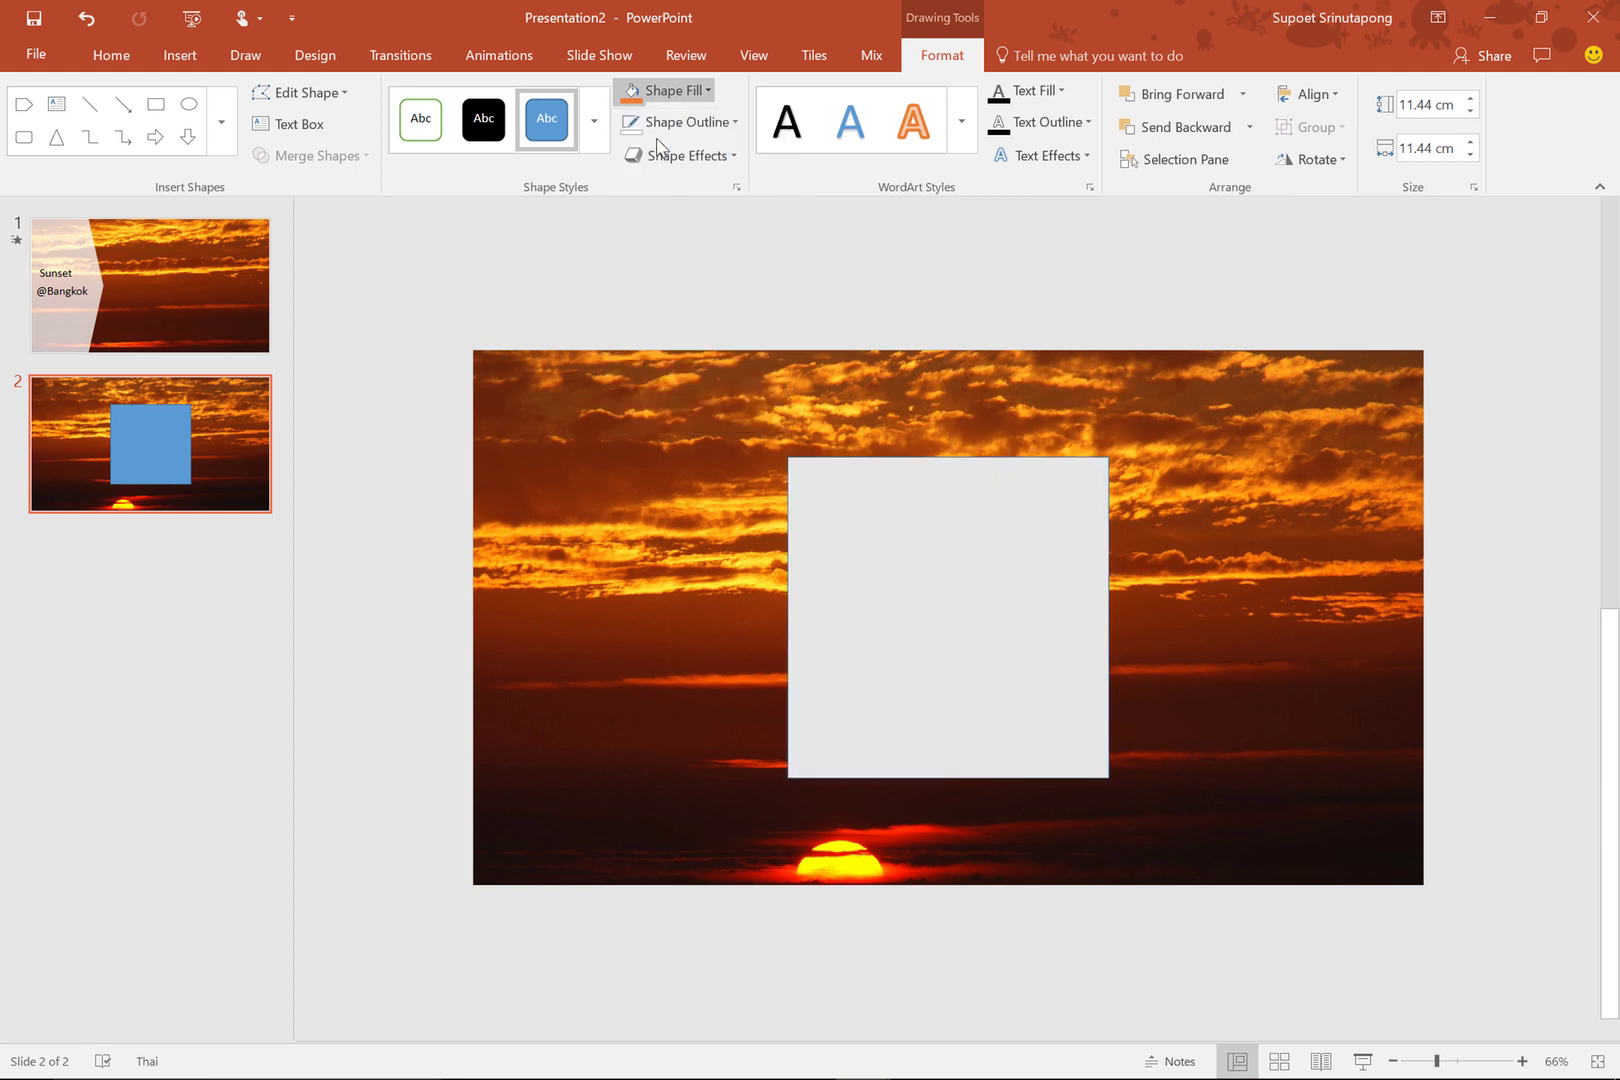
{"action": "left_click", "coordinate": [718, 124]}
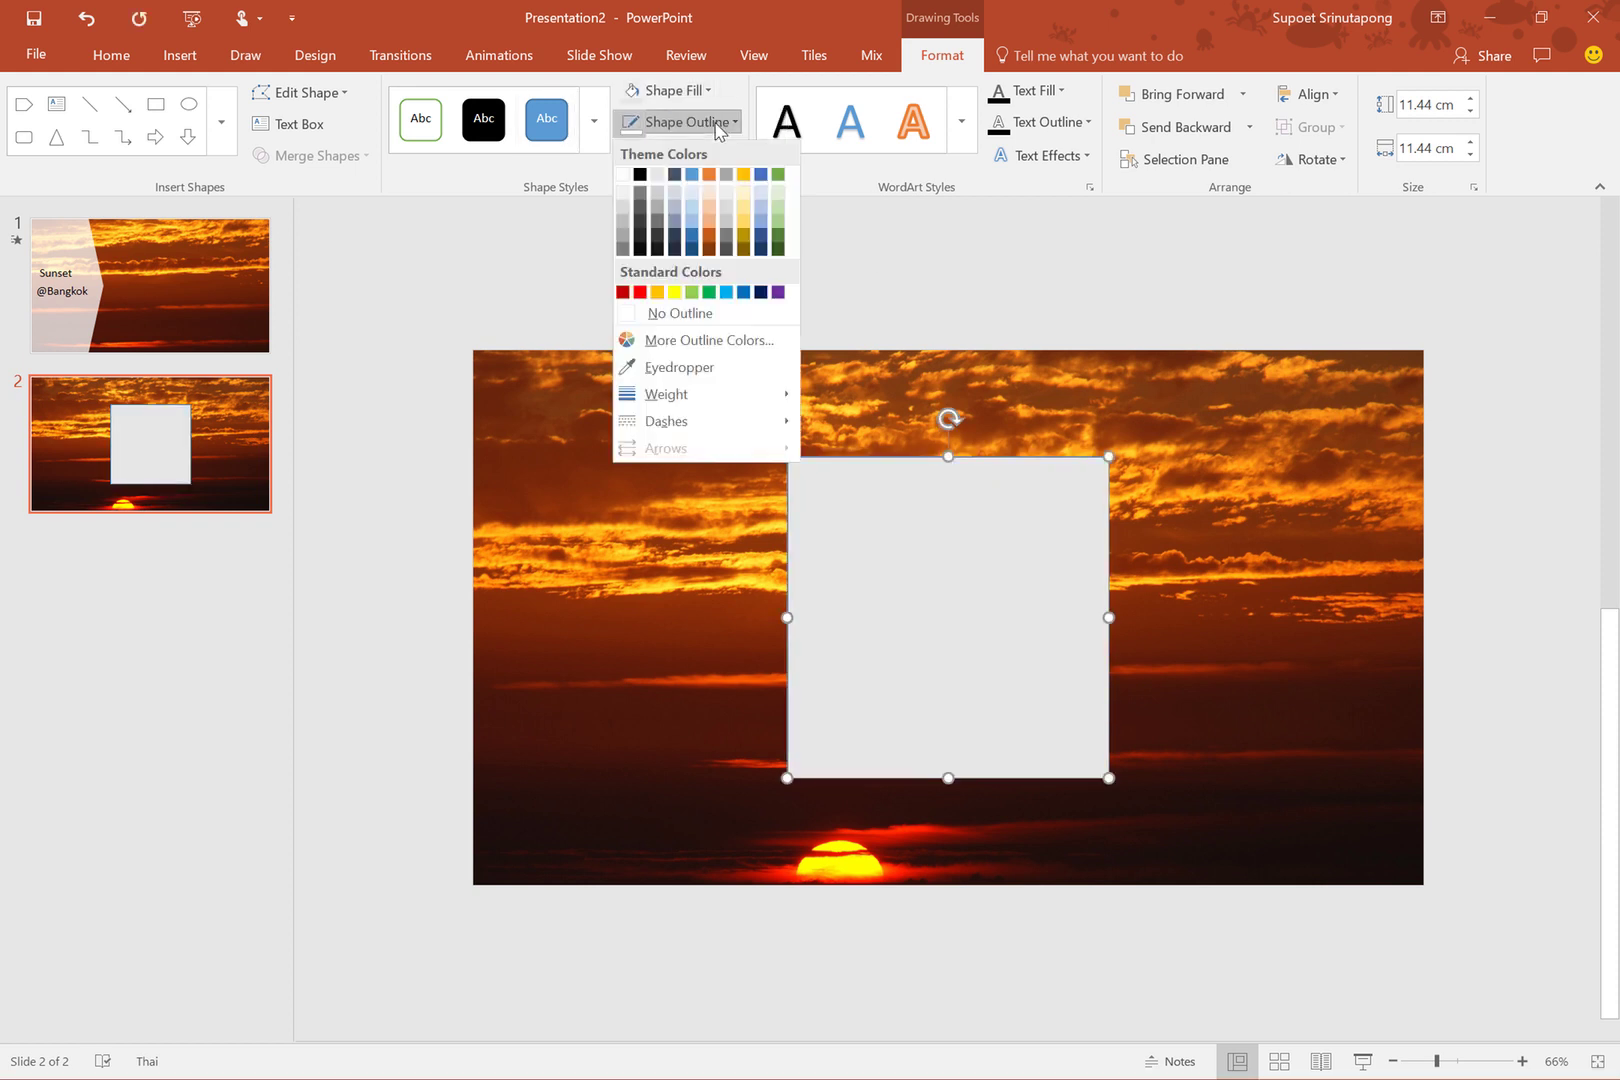
{"action": "left_click", "coordinate": [668, 316]}
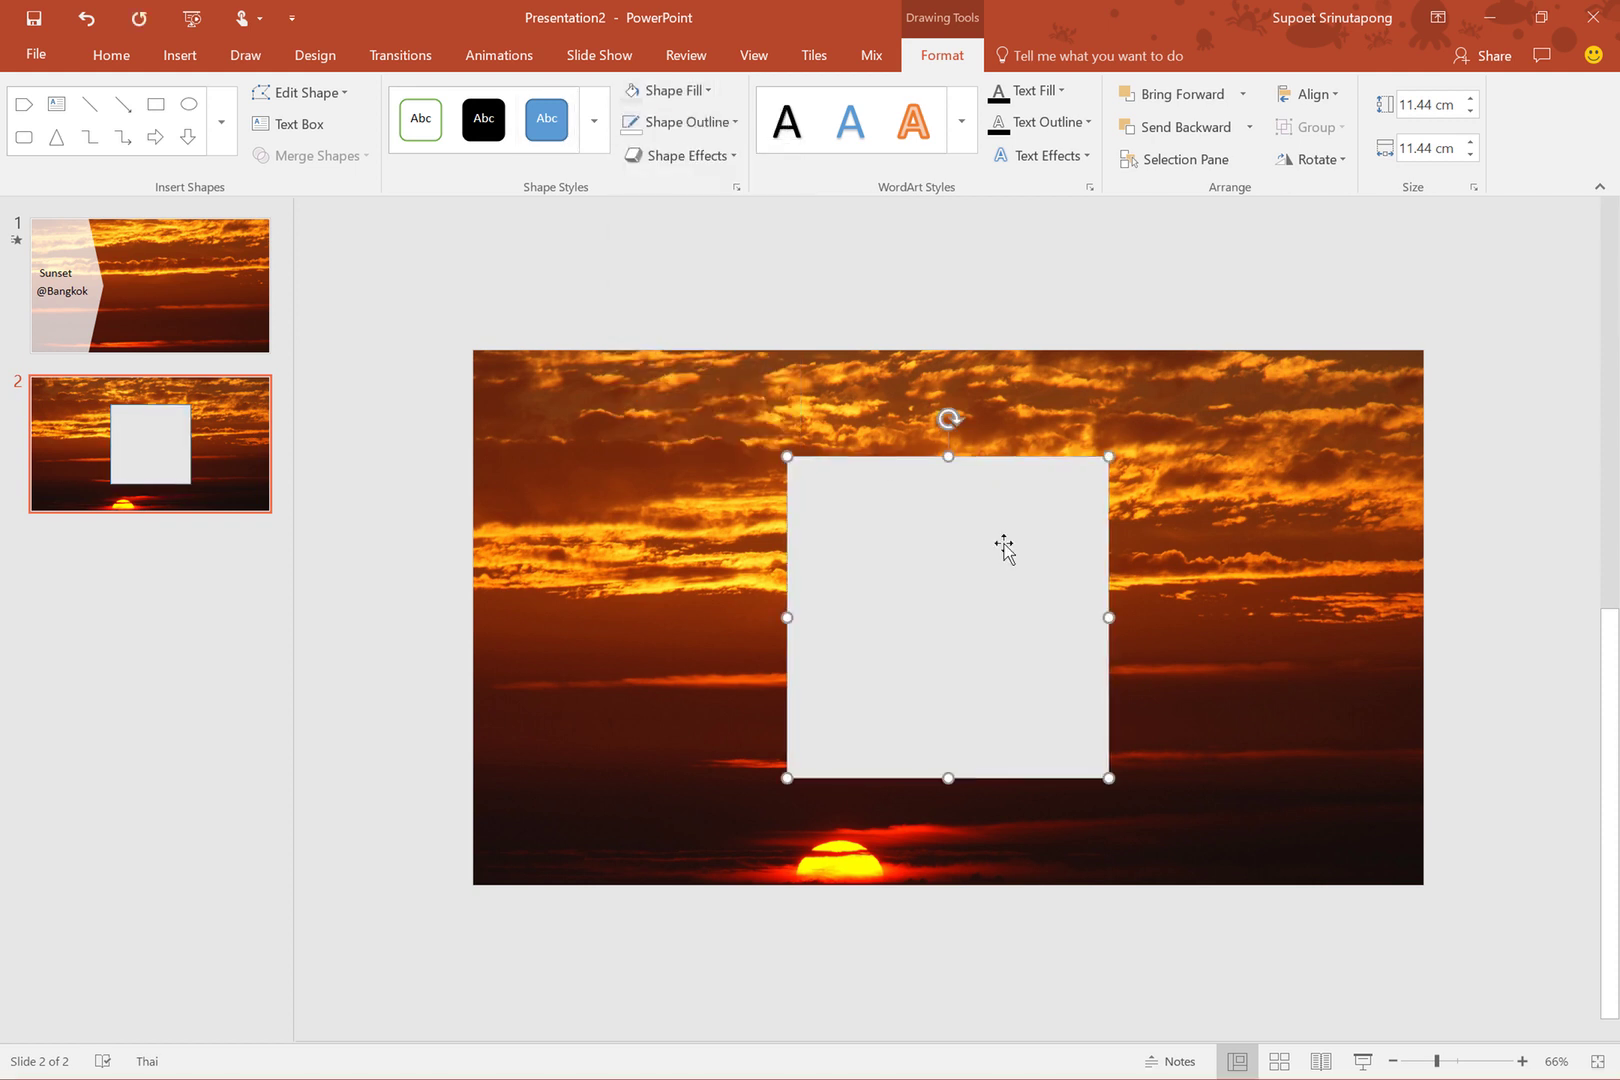
{"action": "right_click", "coordinate": [1003, 543]}
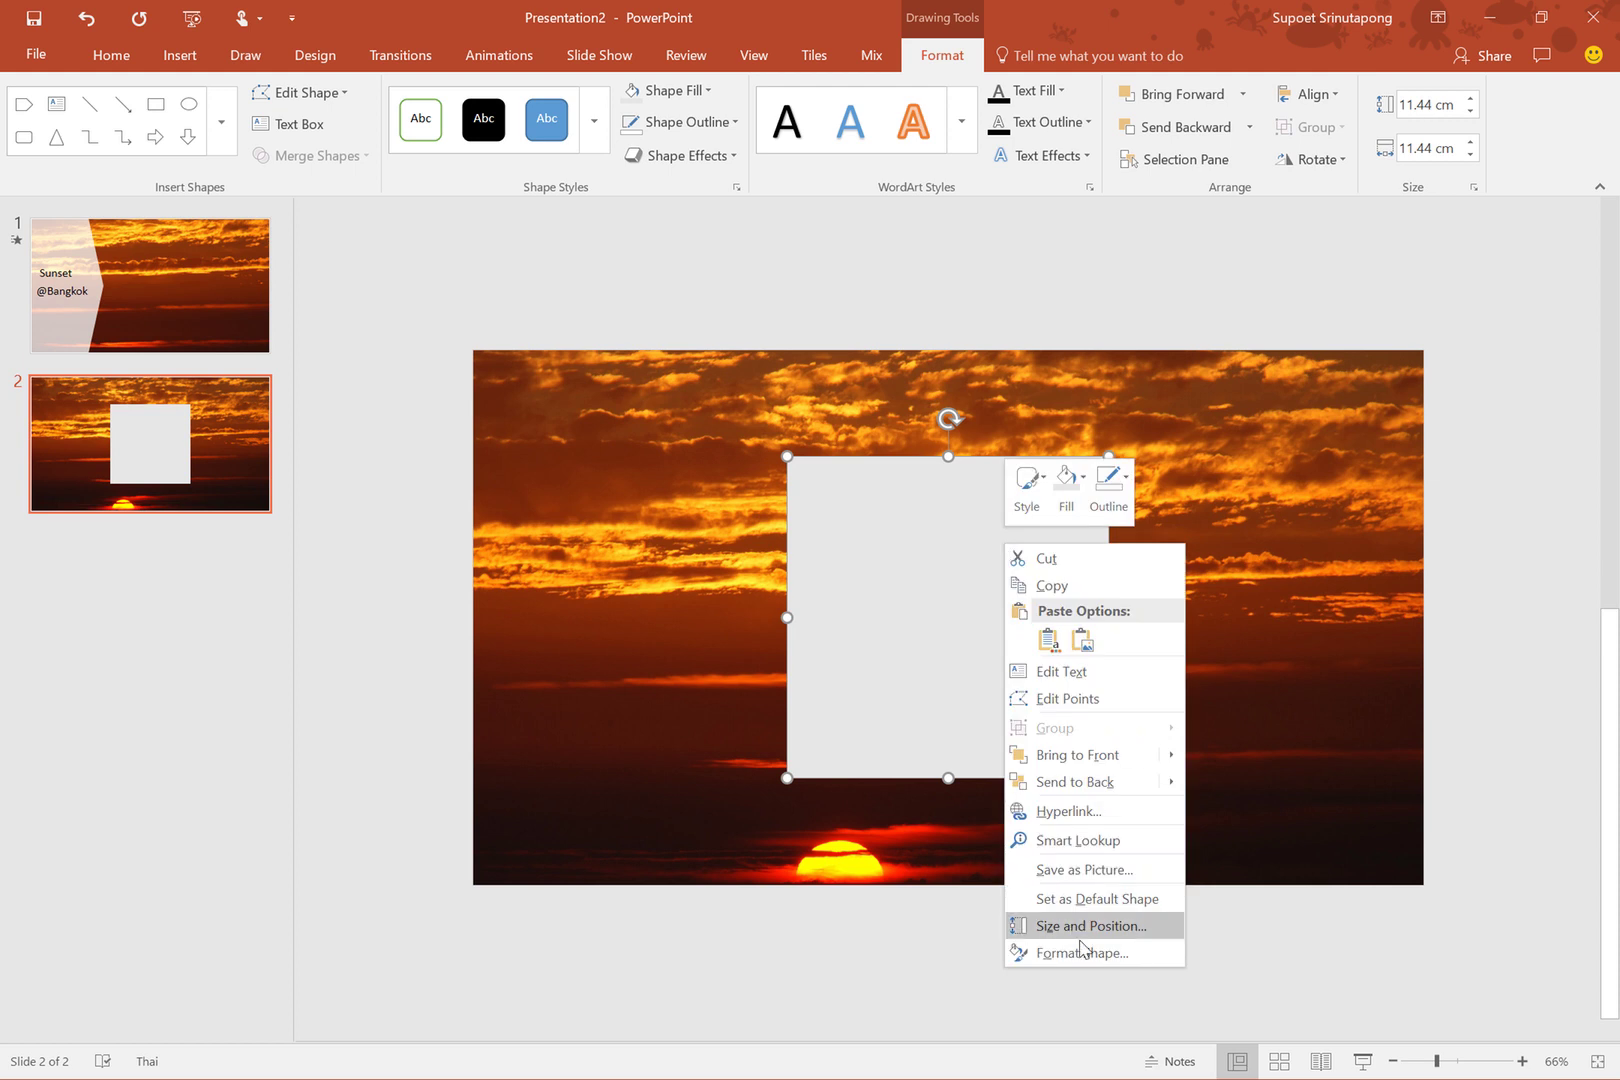
{"action": "left_click", "coordinate": [1083, 953]}
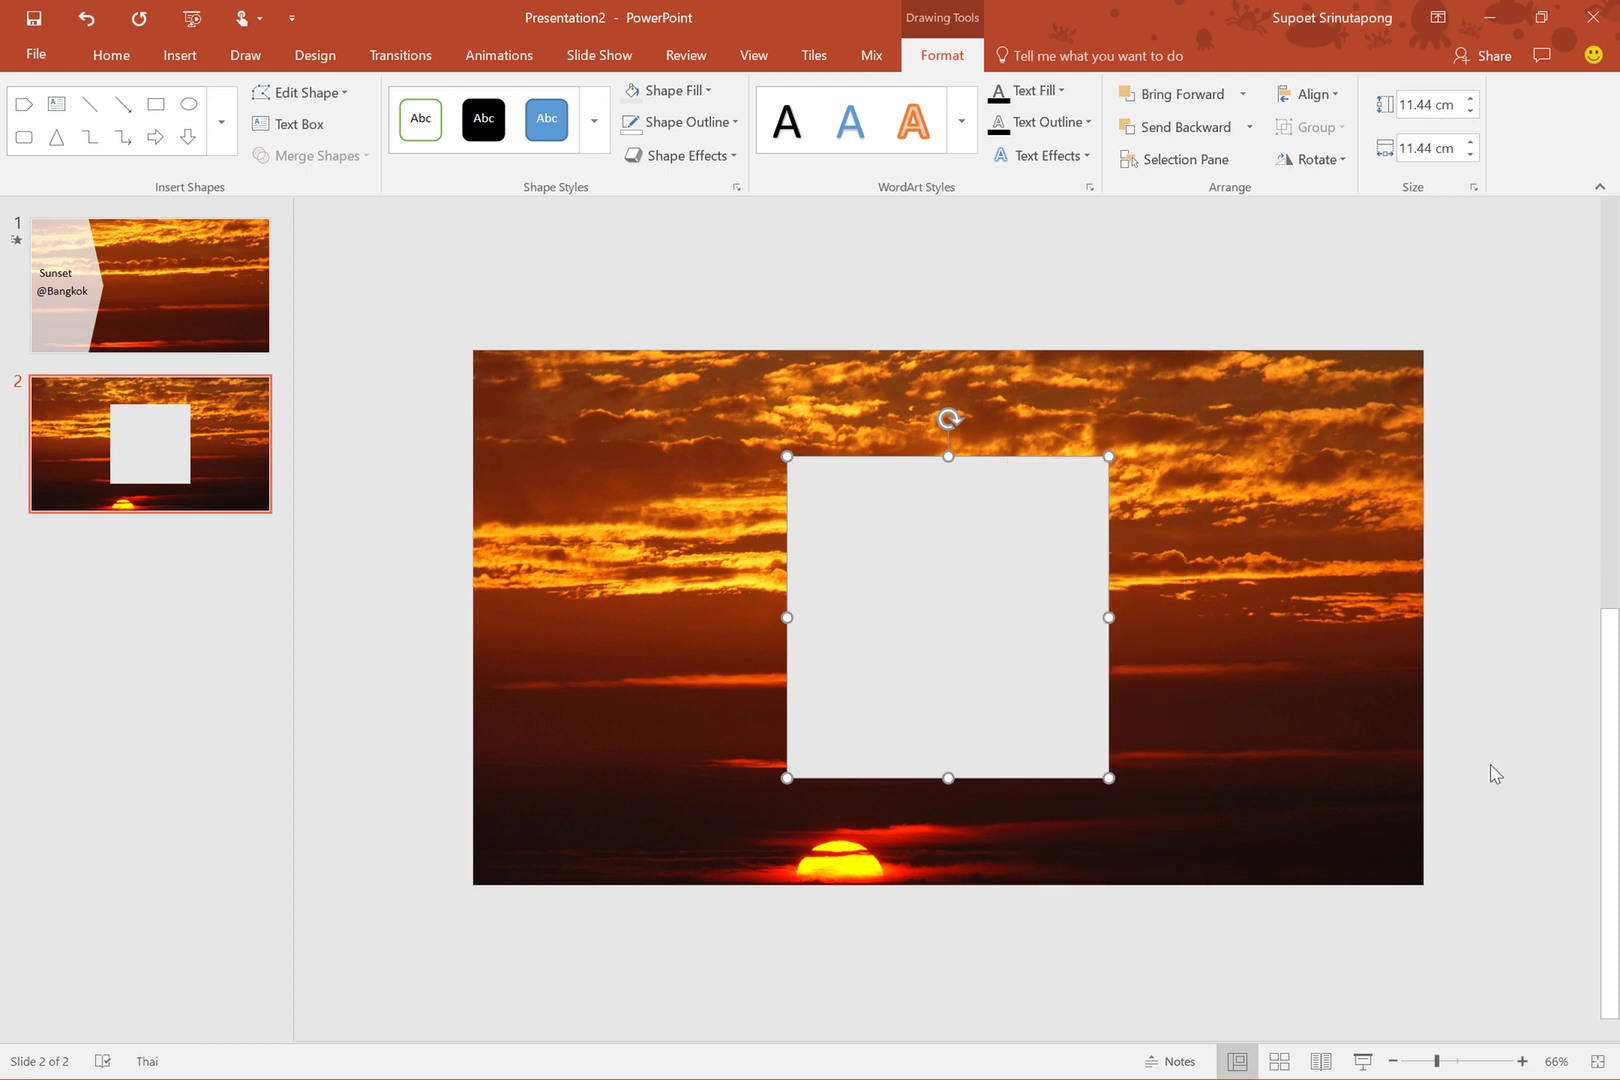
{"action": "key", "text": "ctrl+1"}
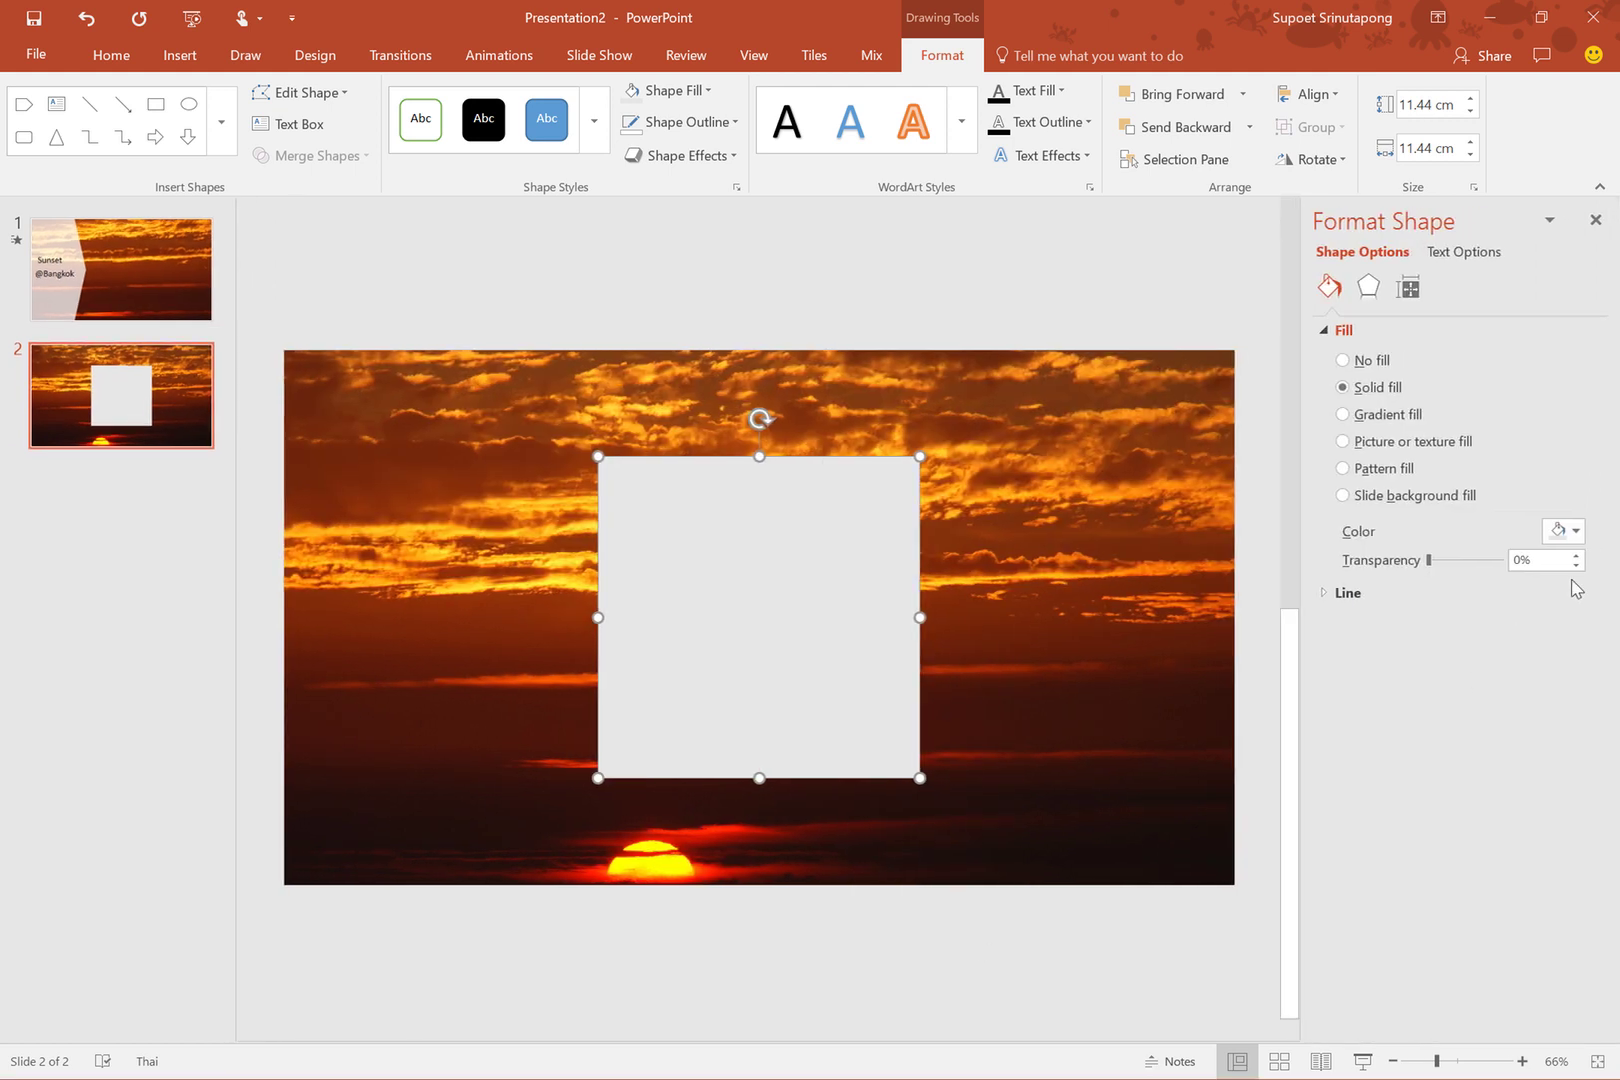
{"action": "left_click_drag", "start_coordinate": [1430, 562], "coordinate": [1447, 568]}
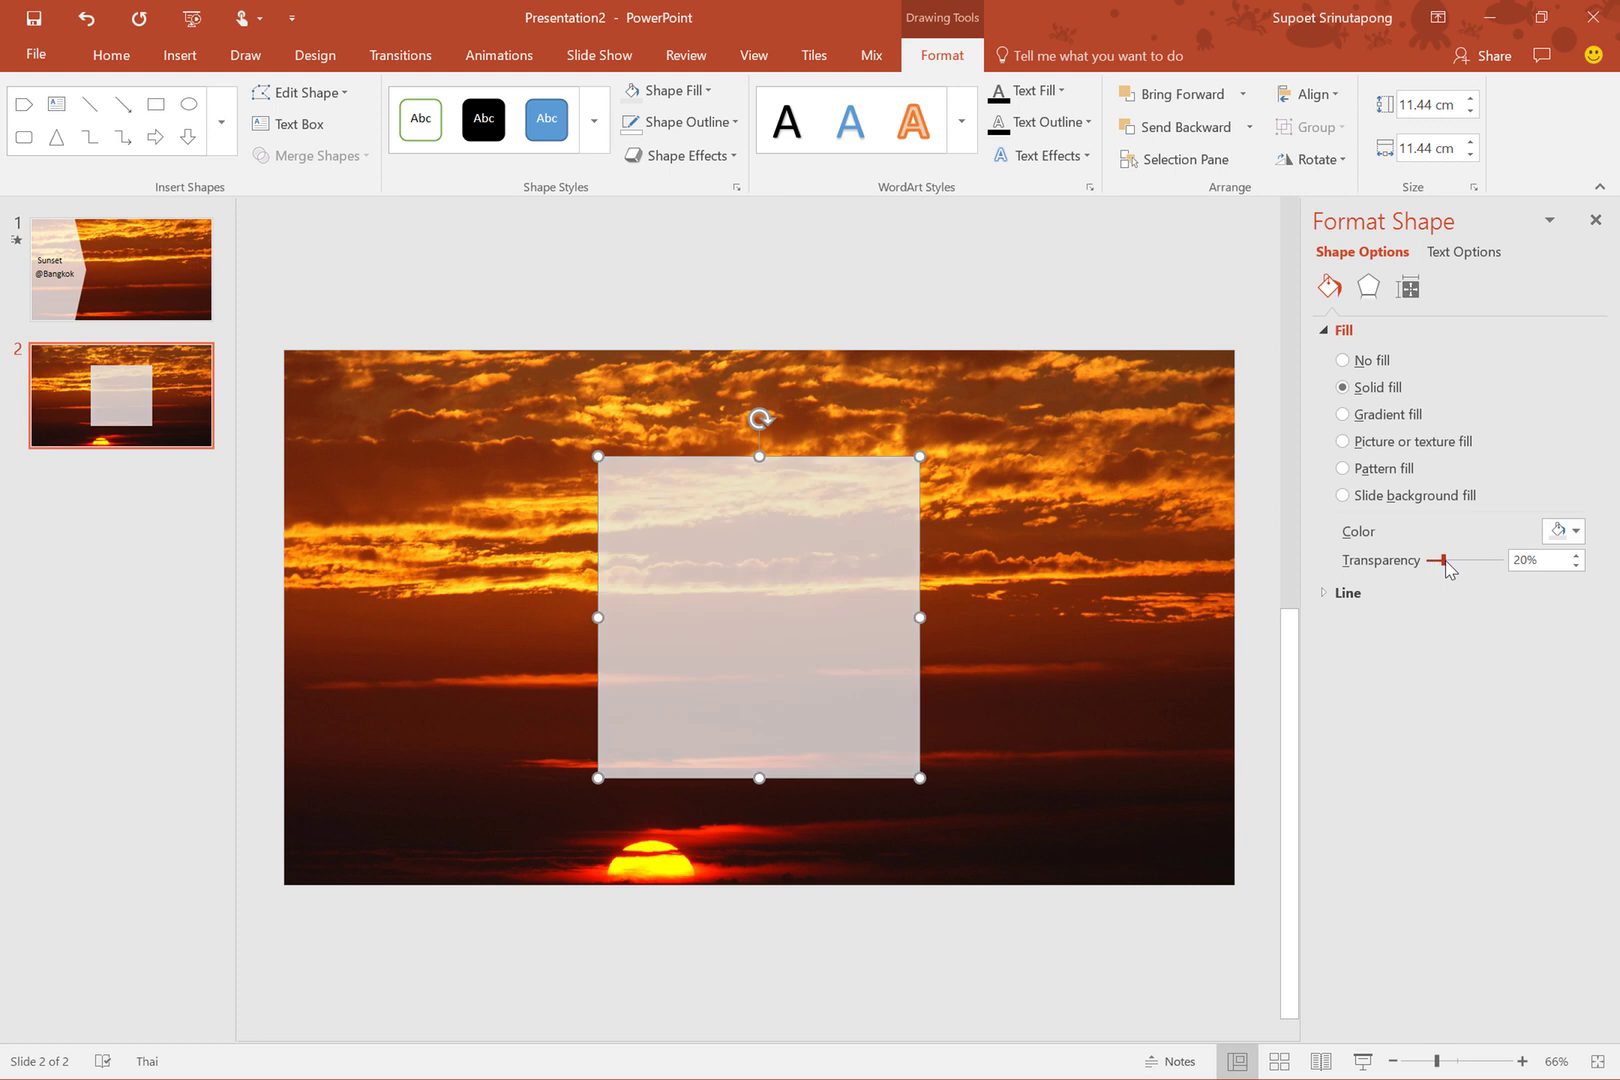
{"action": "left_click", "coordinate": [1595, 219]}
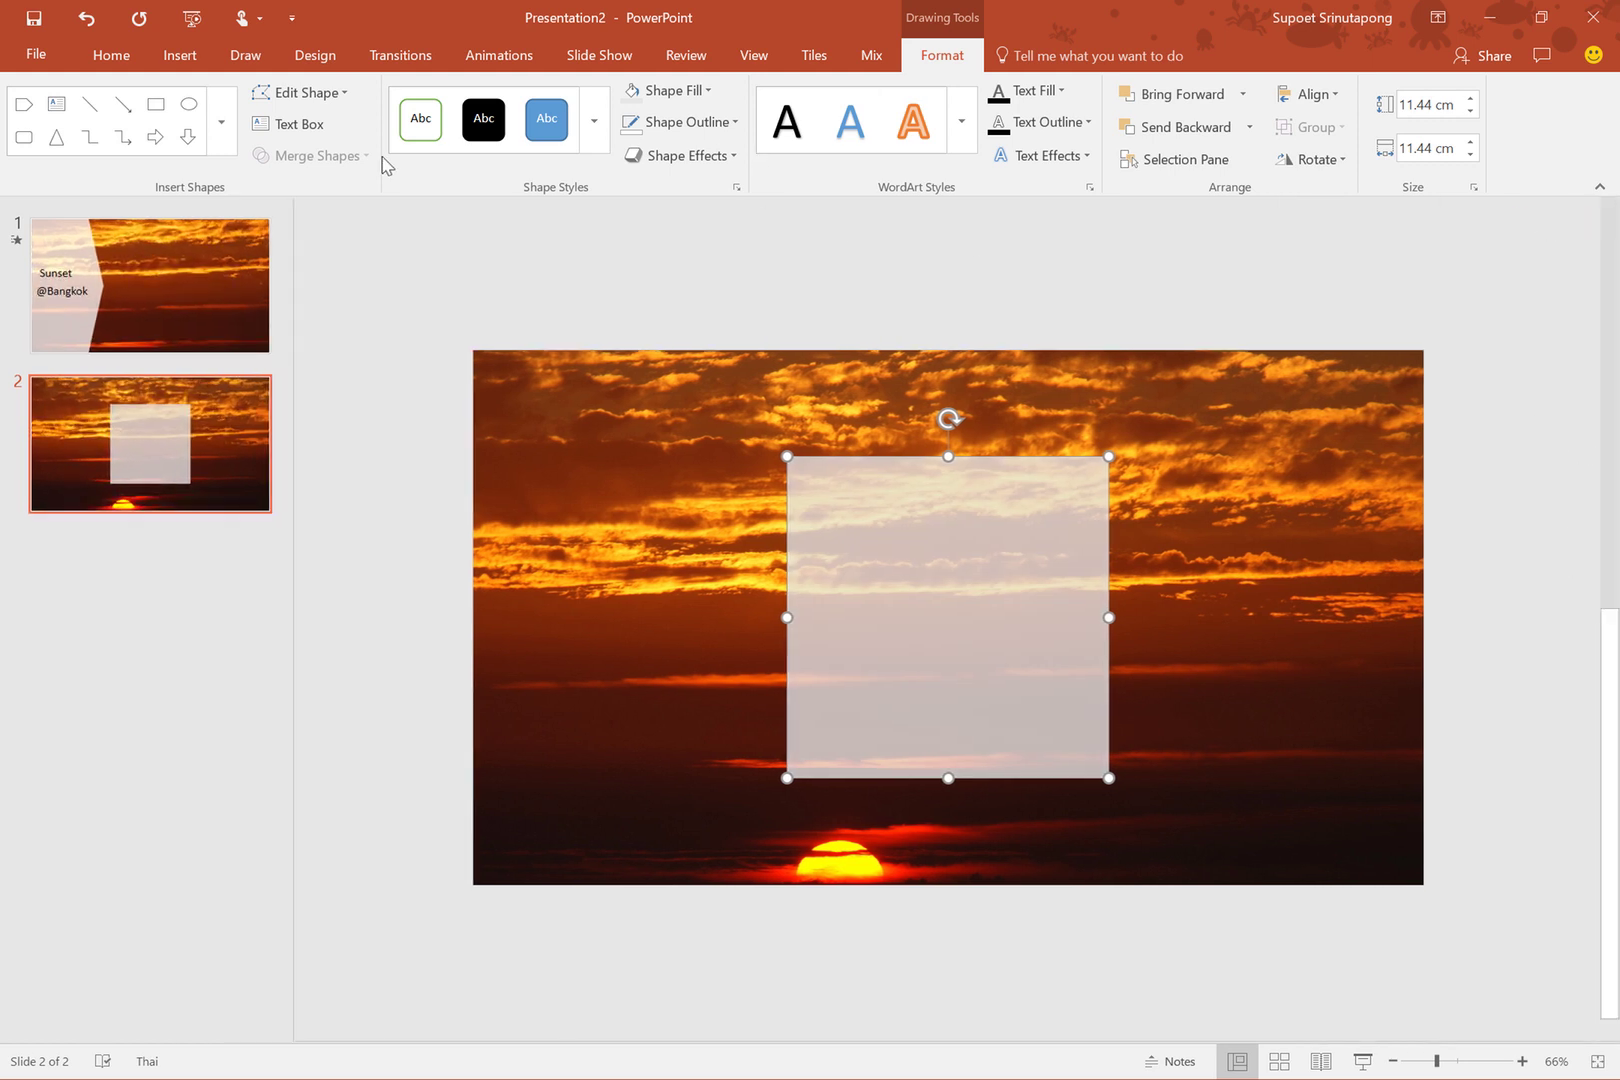
{"action": "left_click", "coordinate": [53, 303]}
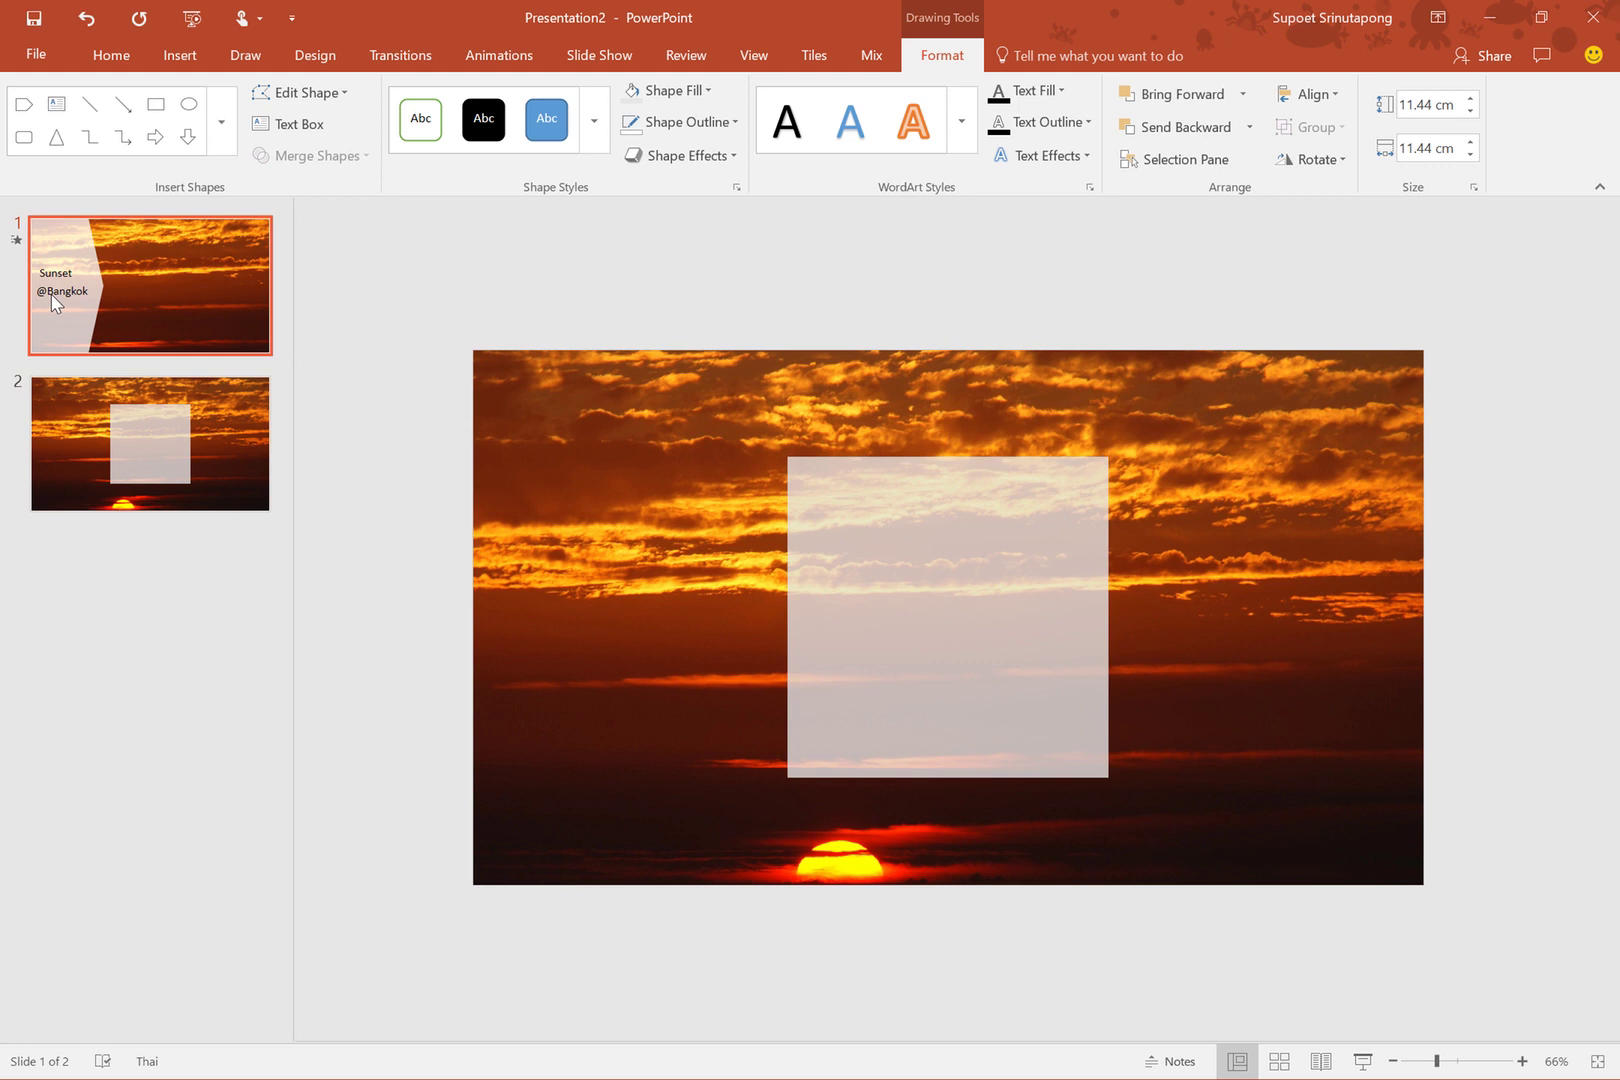
{"action": "scroll", "coordinate": [416, 520], "scroll_direction": "up", "scroll_amount": 3, "text": "ctrl"}
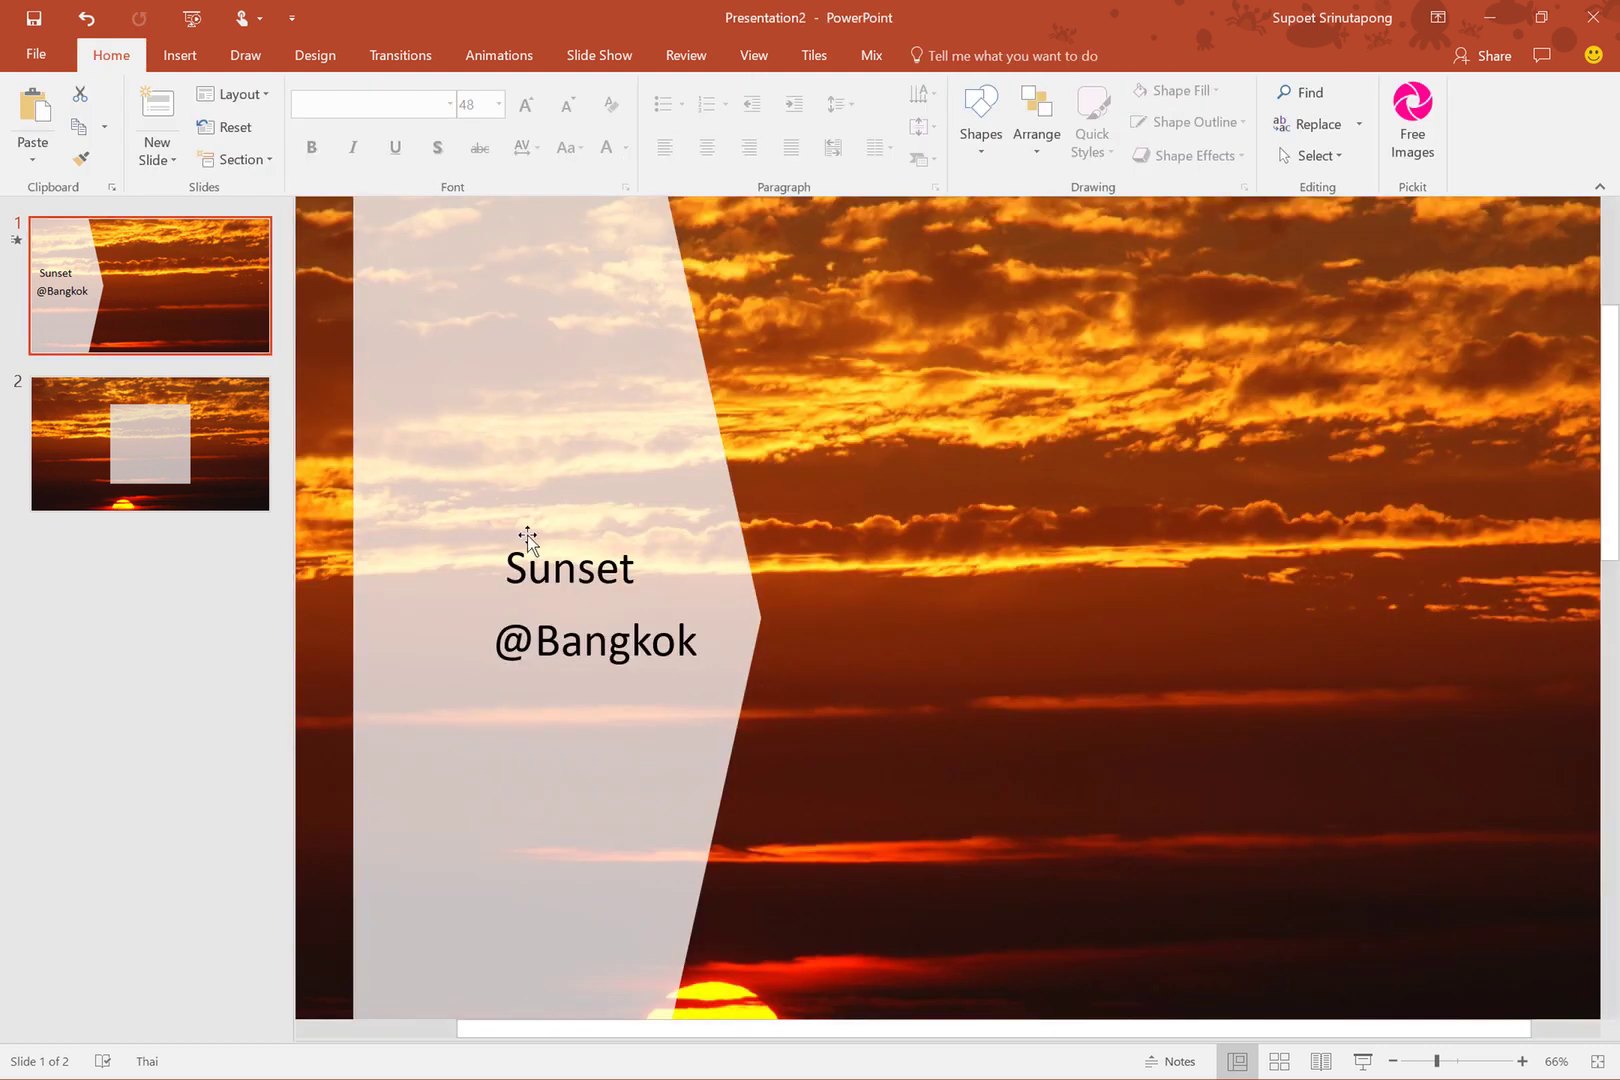
{"action": "left_click", "coordinate": [528, 565]}
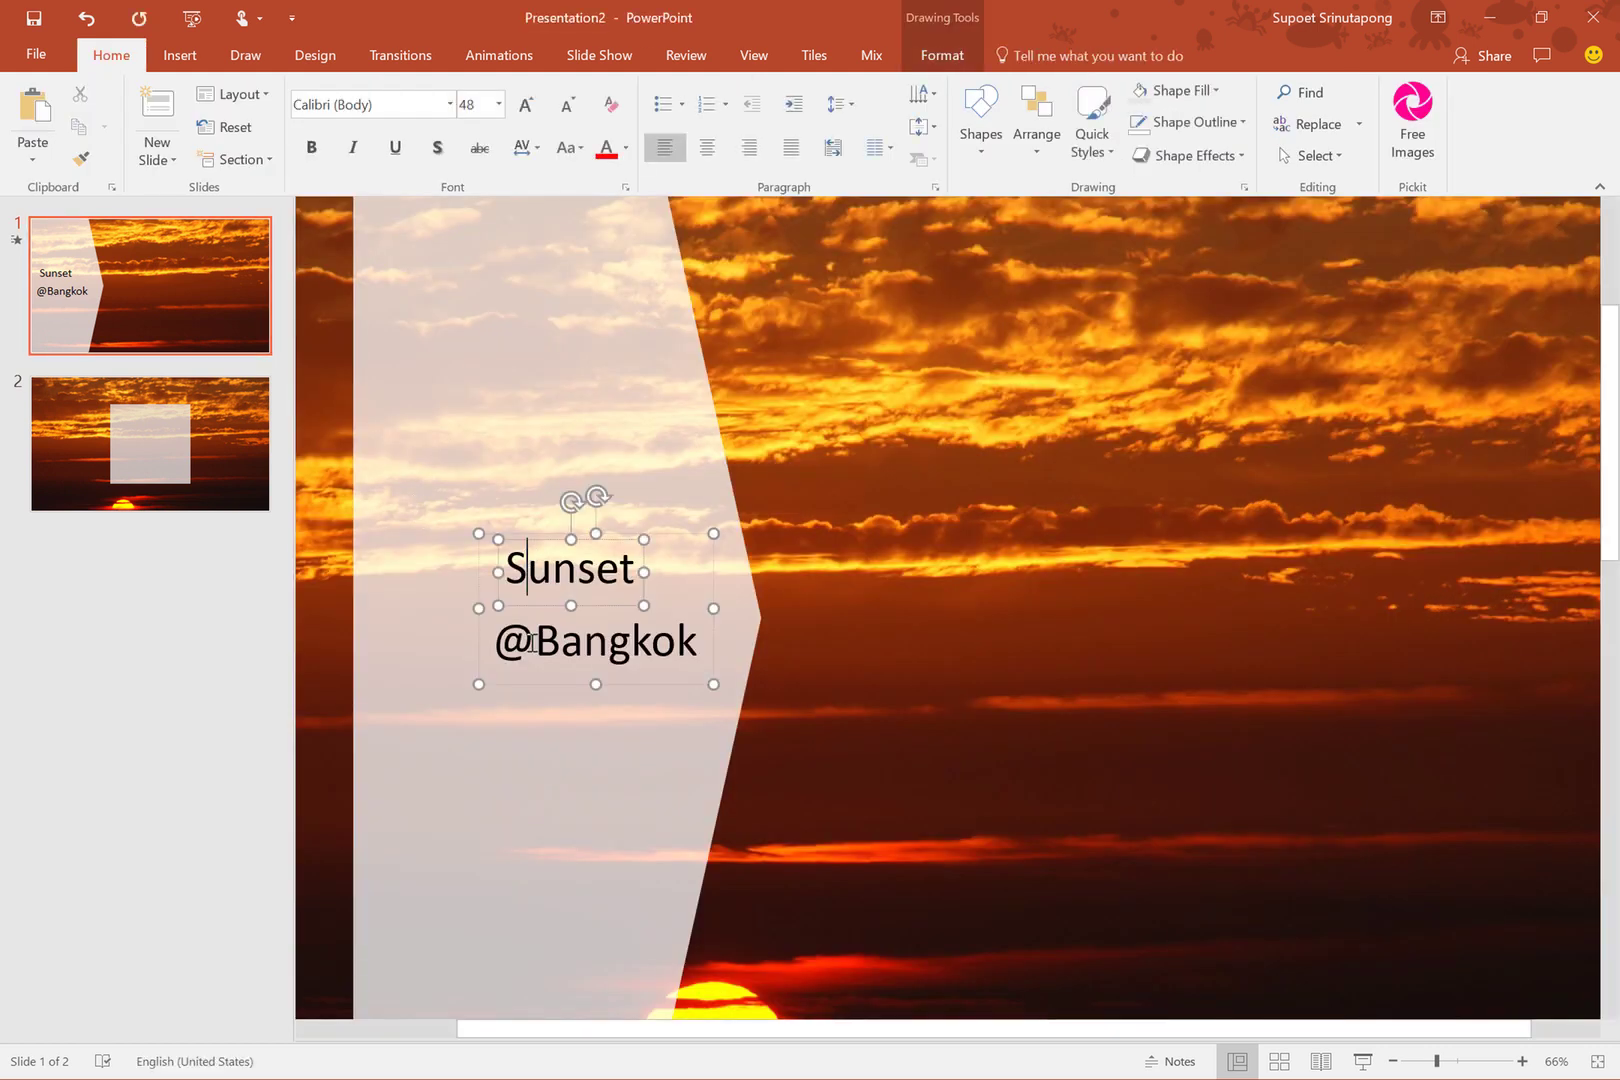
{"action": "left_click", "coordinate": [471, 651]}
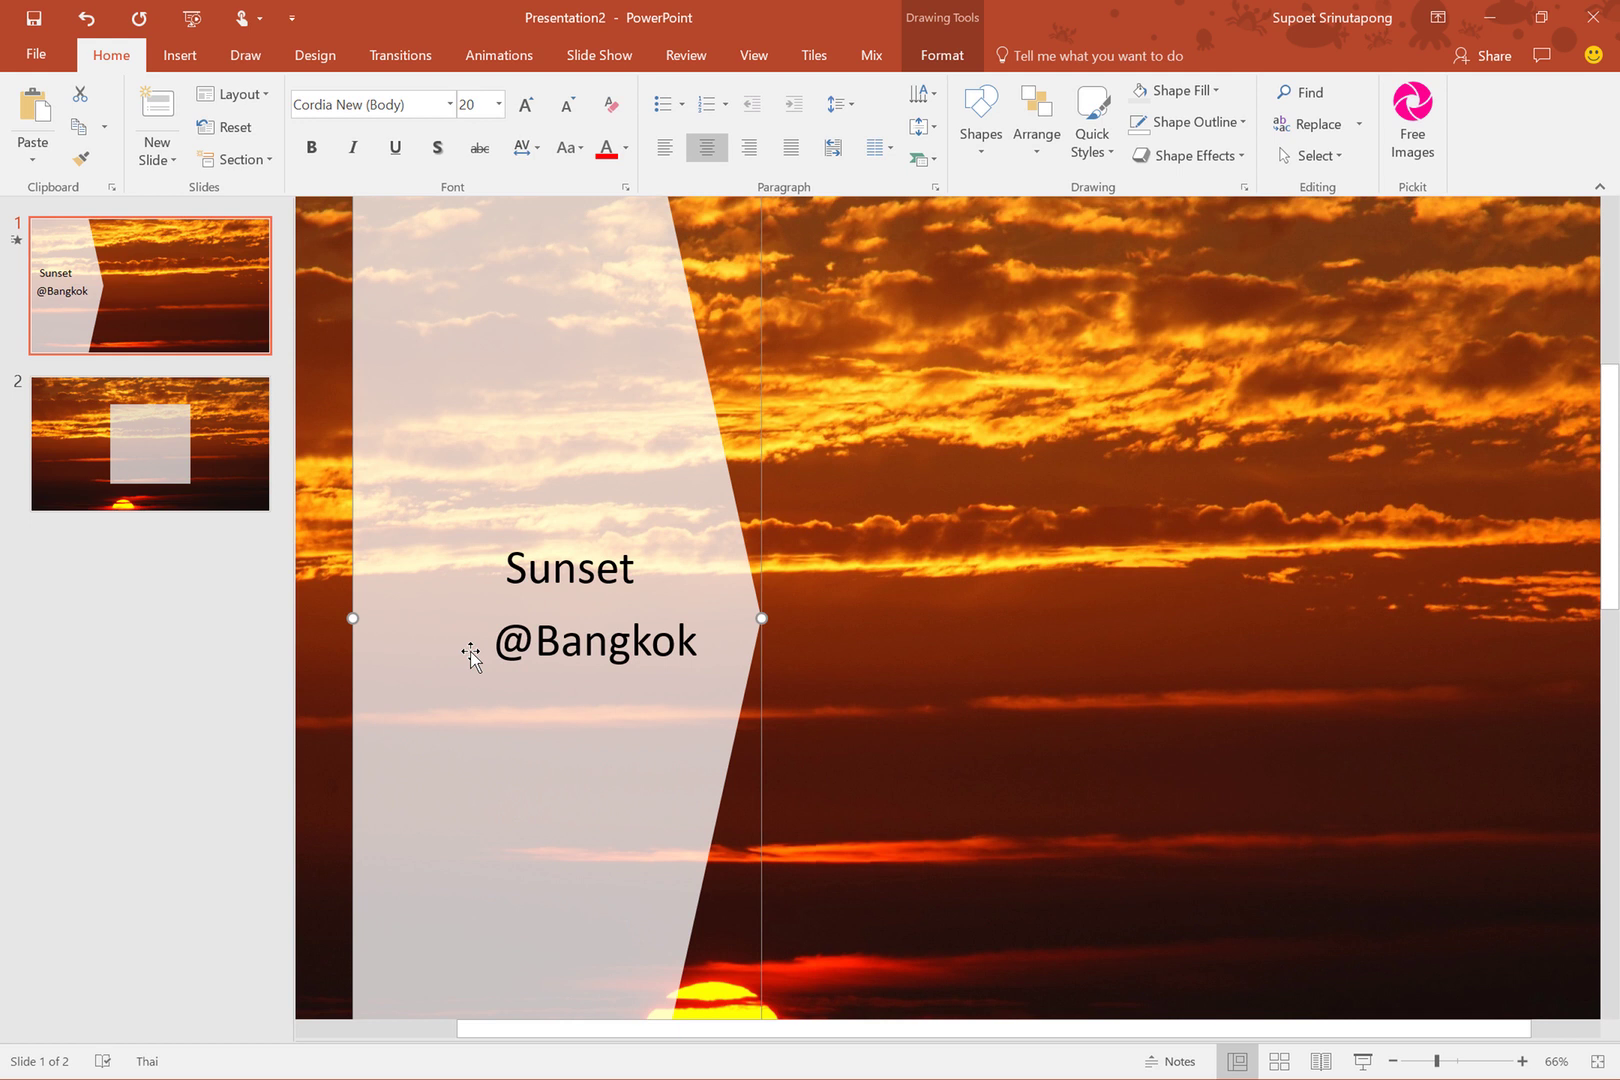
{"action": "left_click", "coordinate": [496, 652]}
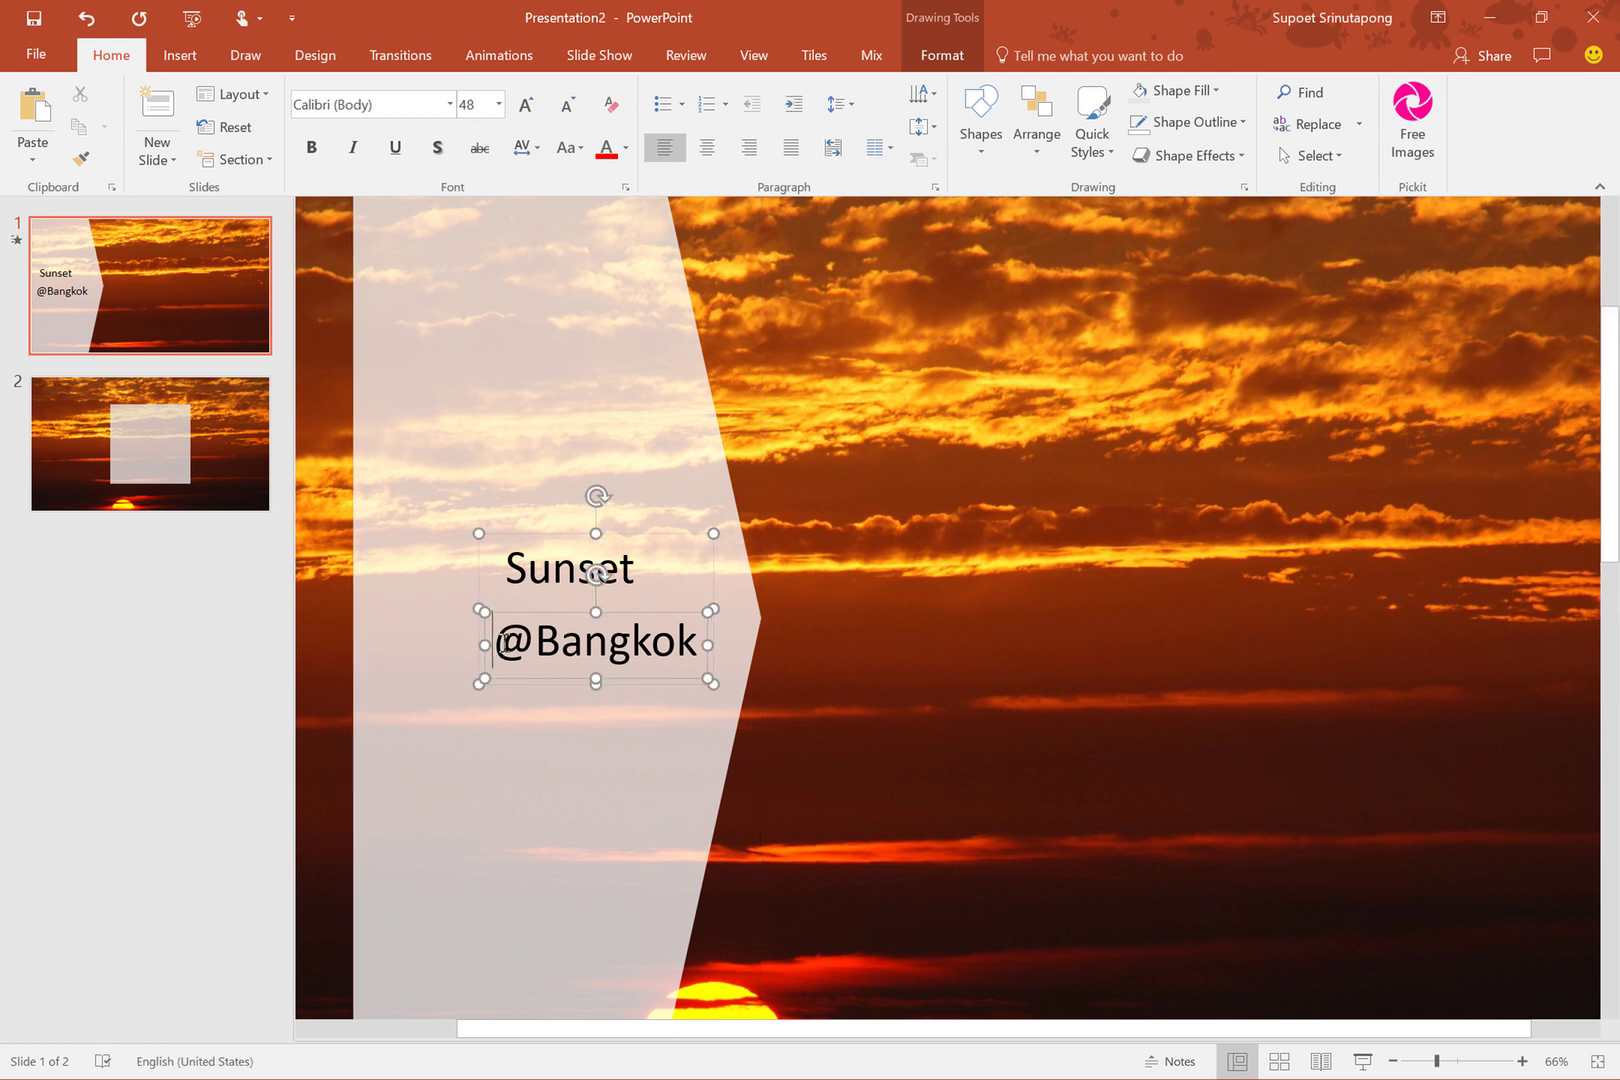
{"action": "left_click", "coordinate": [481, 588]}
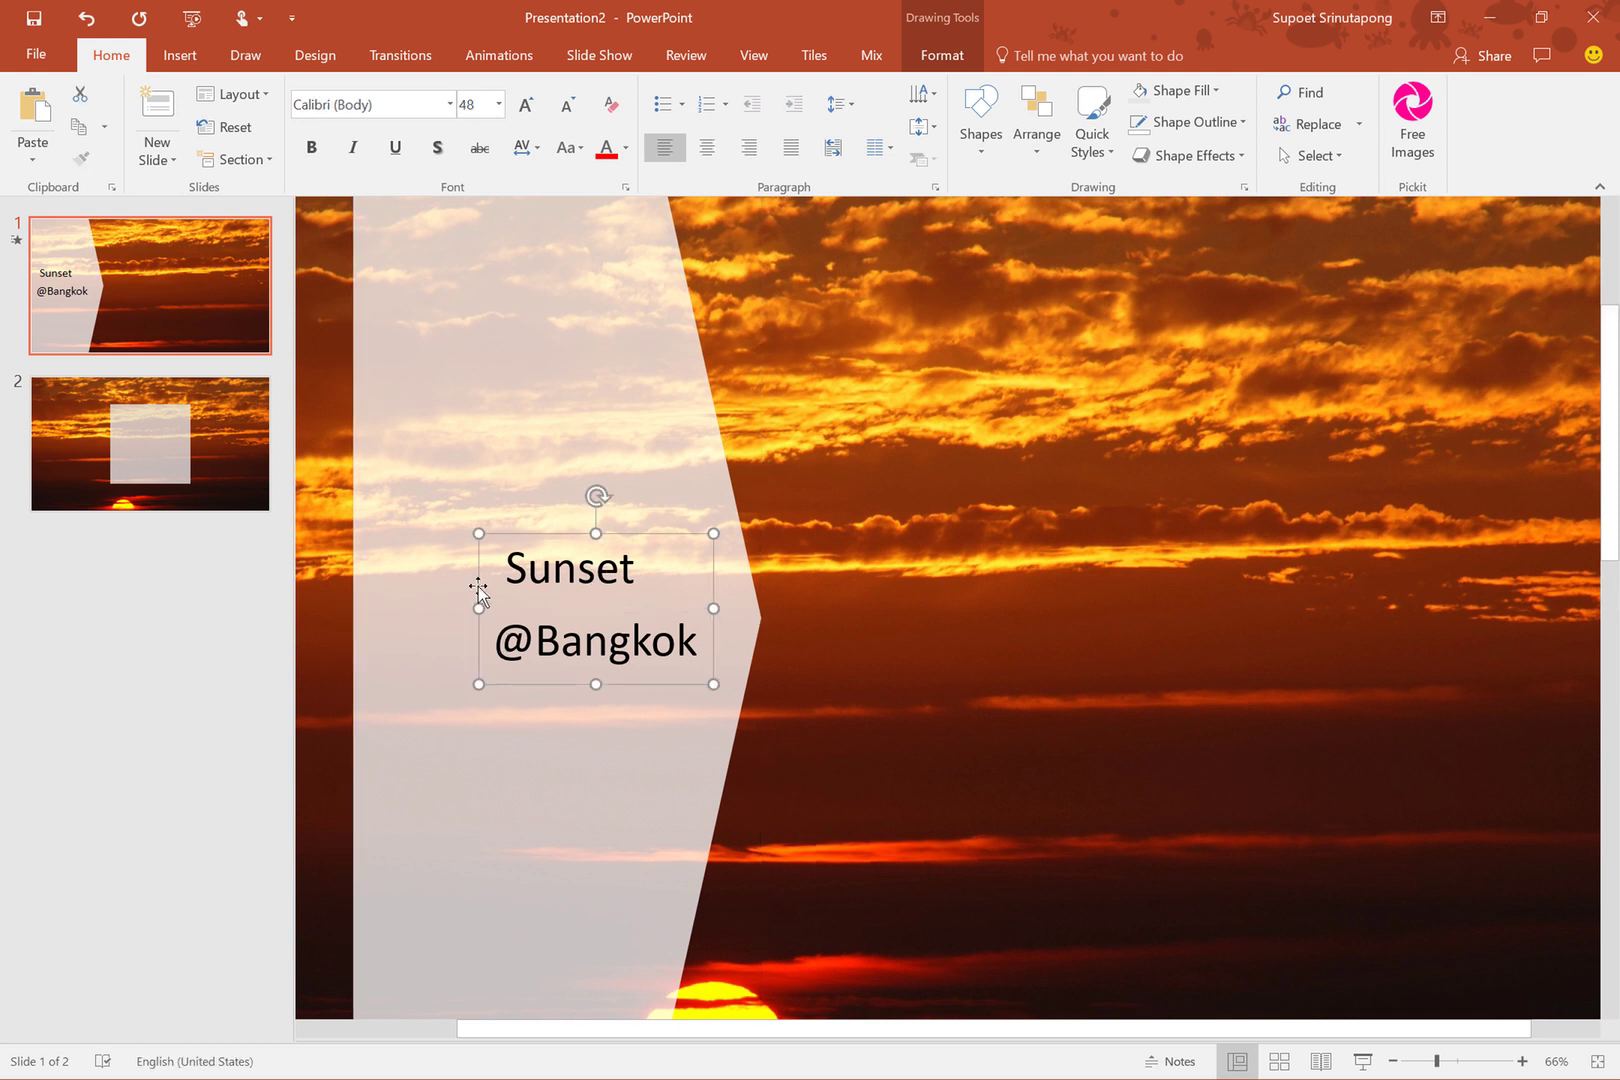
{"action": "left_click", "coordinate": [202, 438]}
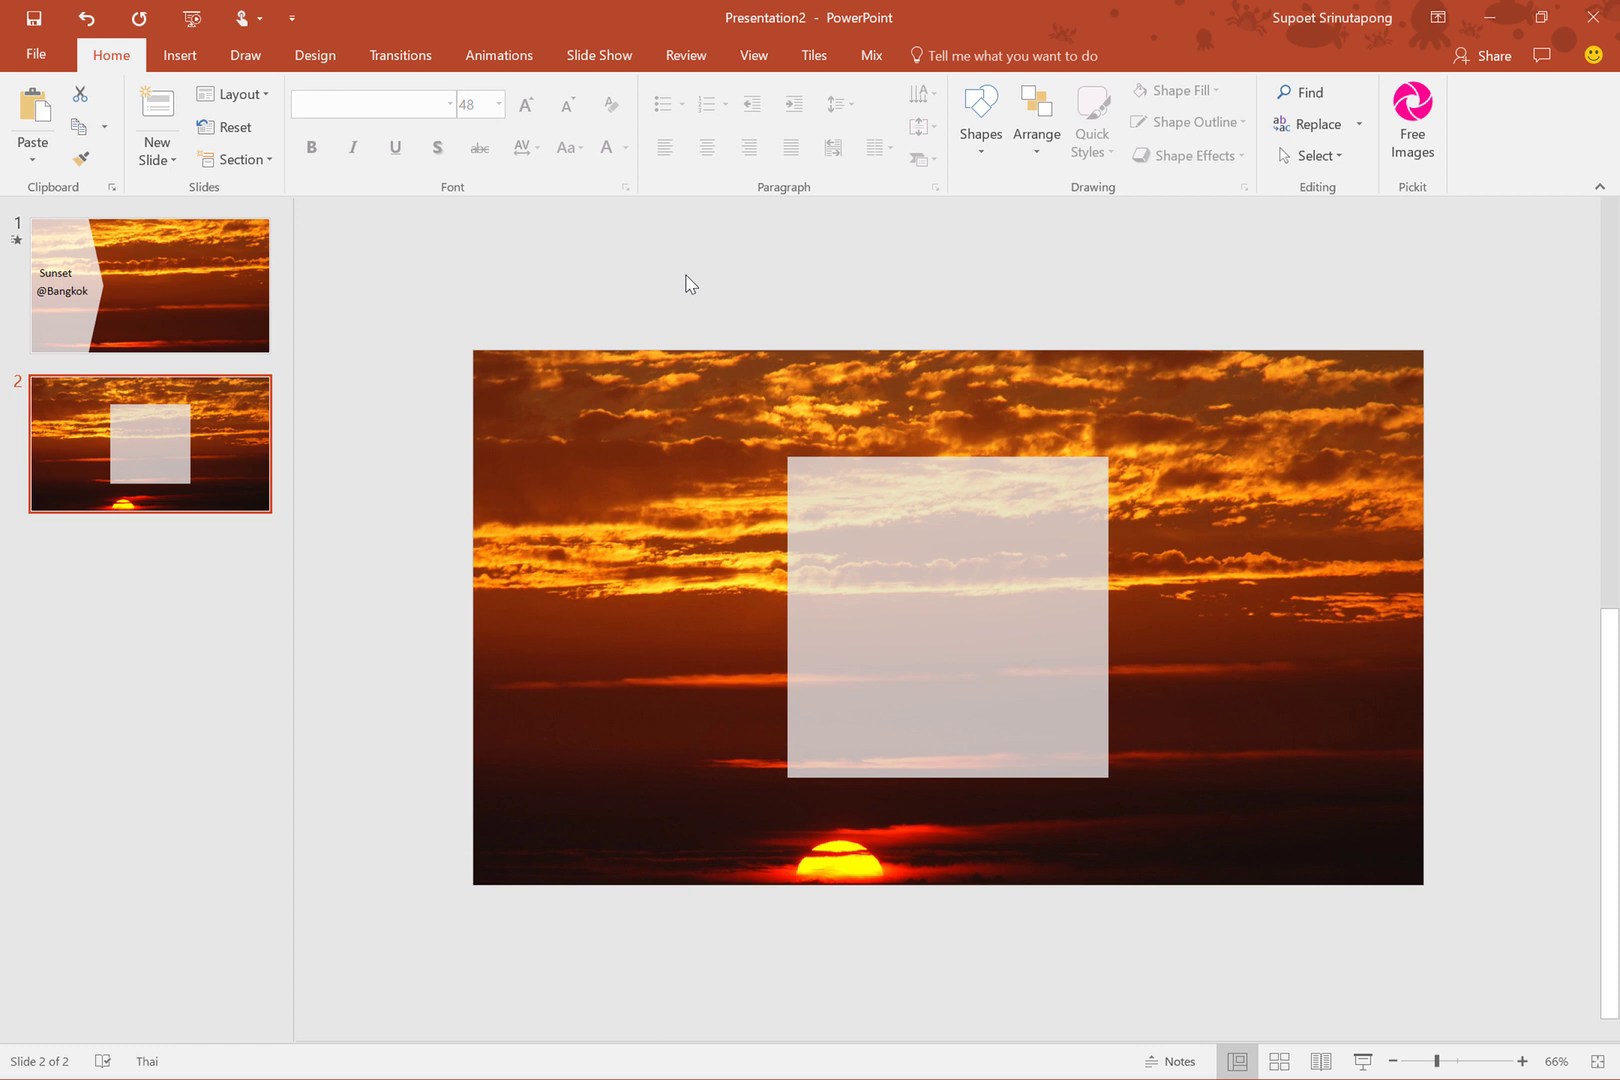
{"action": "right_click", "coordinate": [686, 272]}
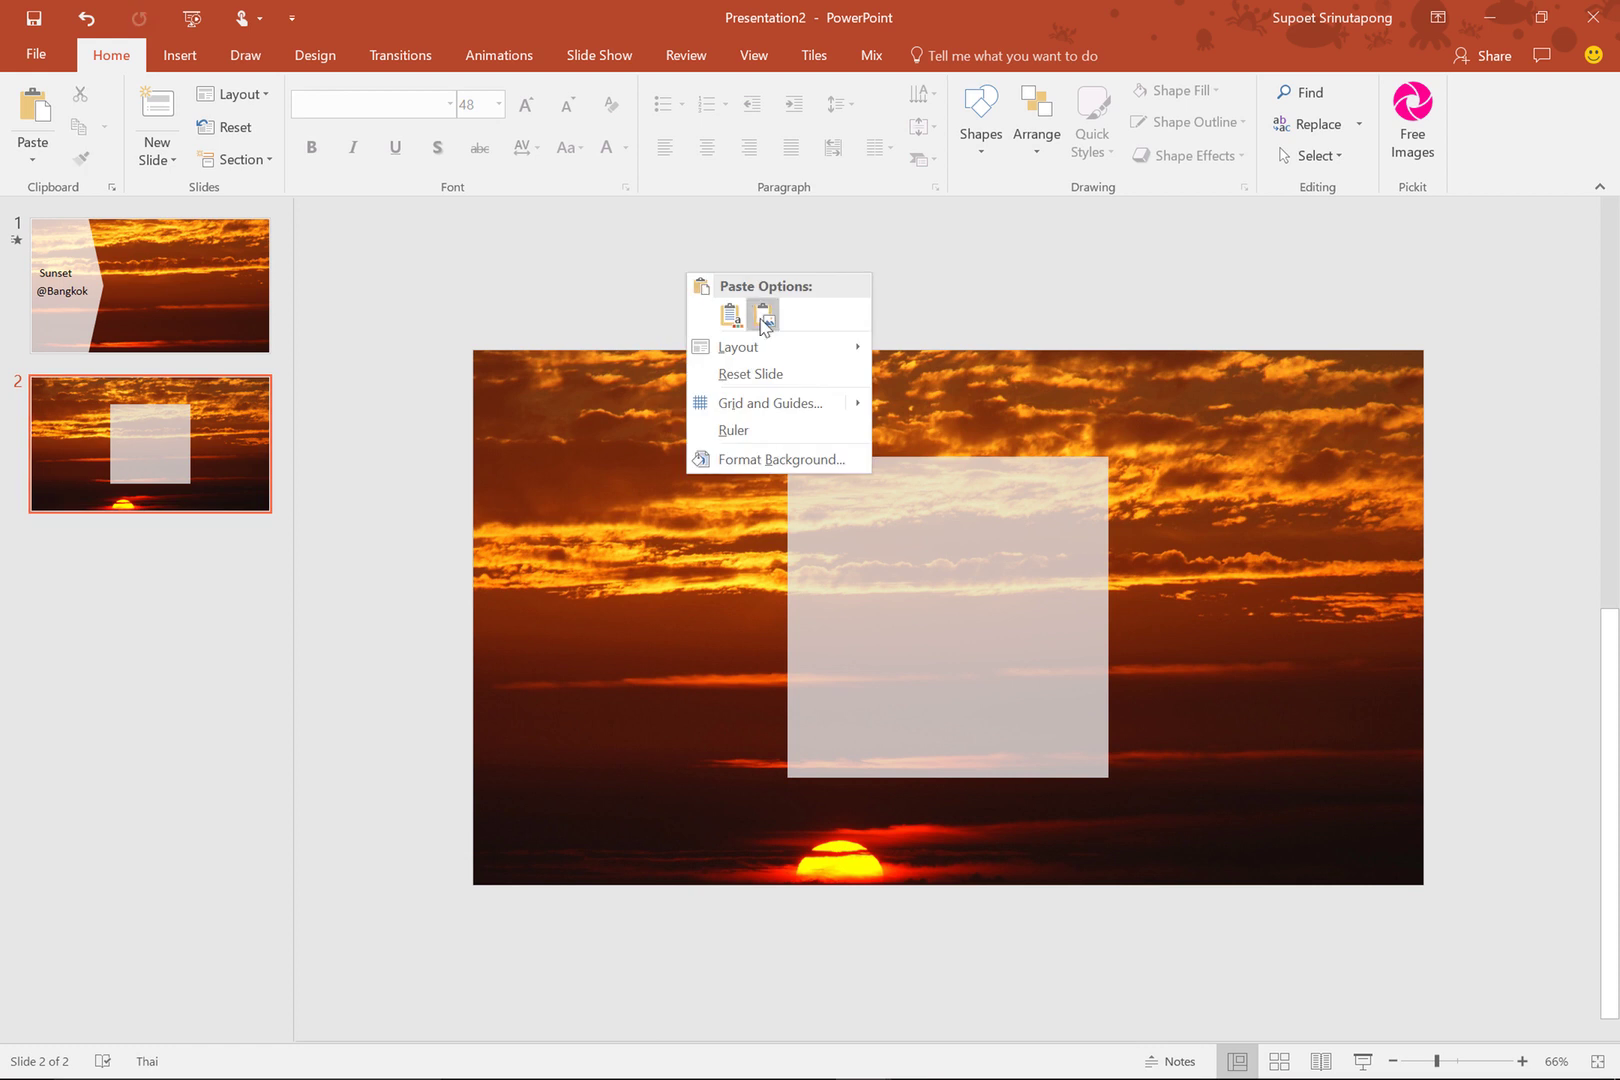
{"action": "left_click", "coordinate": [760, 320]}
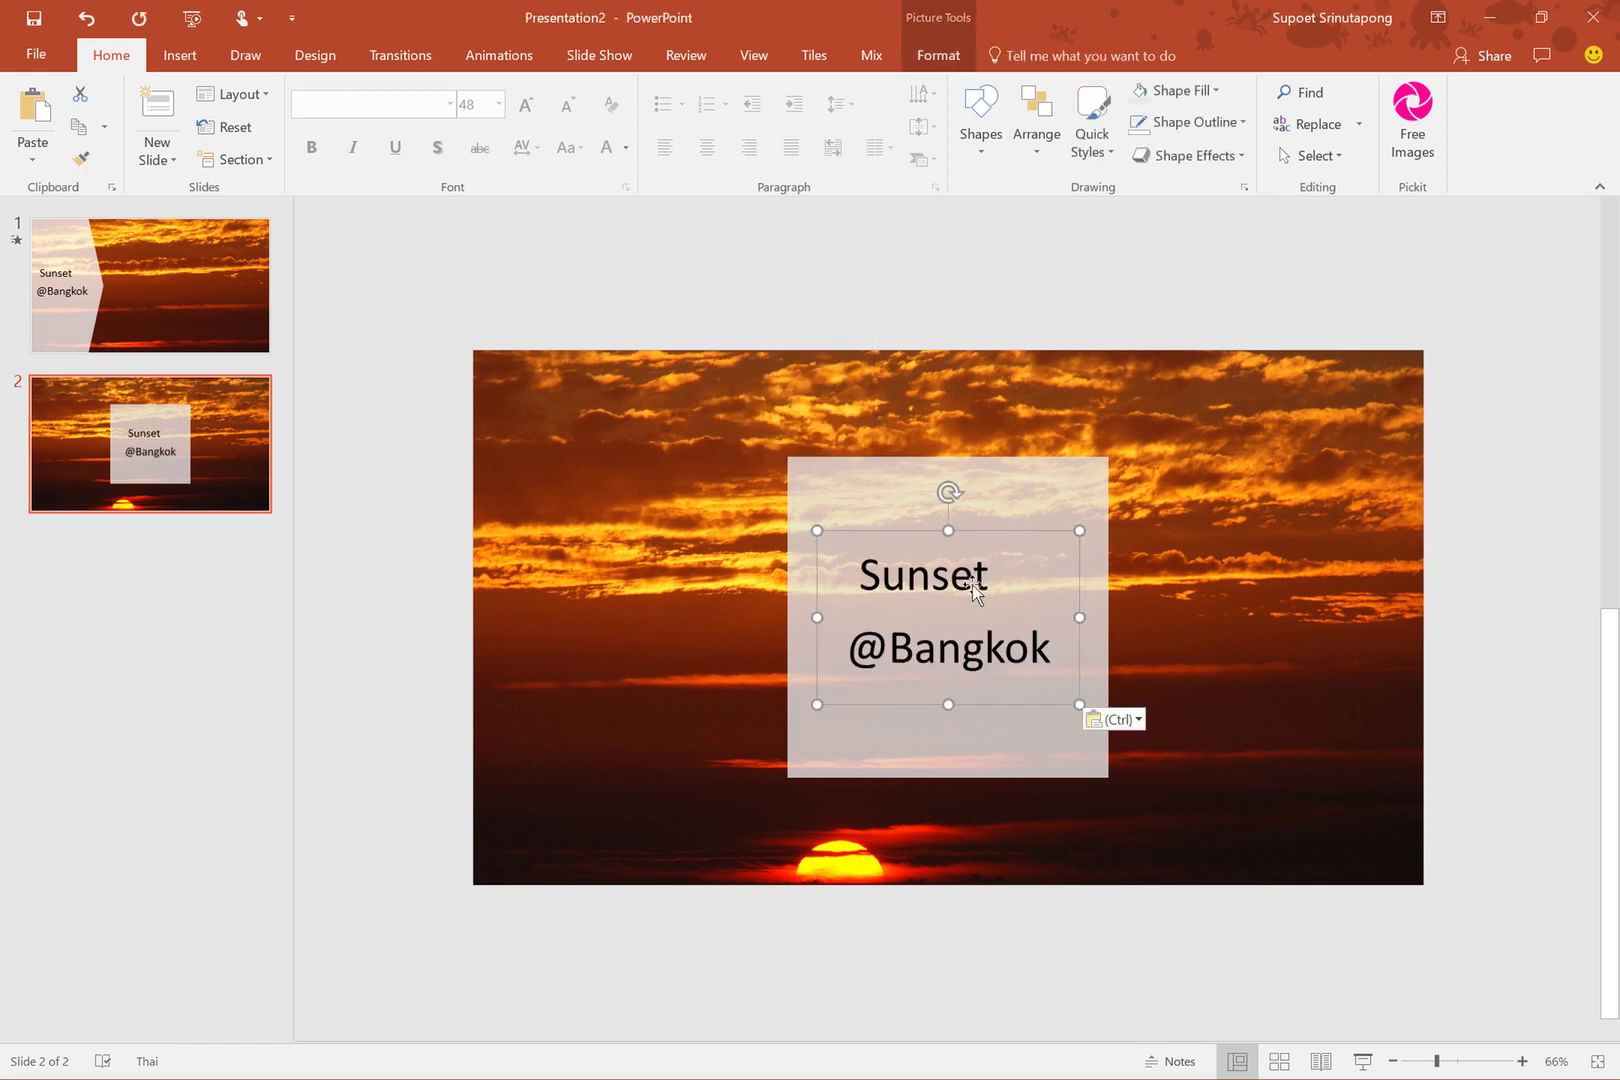
{"action": "left_click", "coordinate": [1002, 496], "text": "shift"}
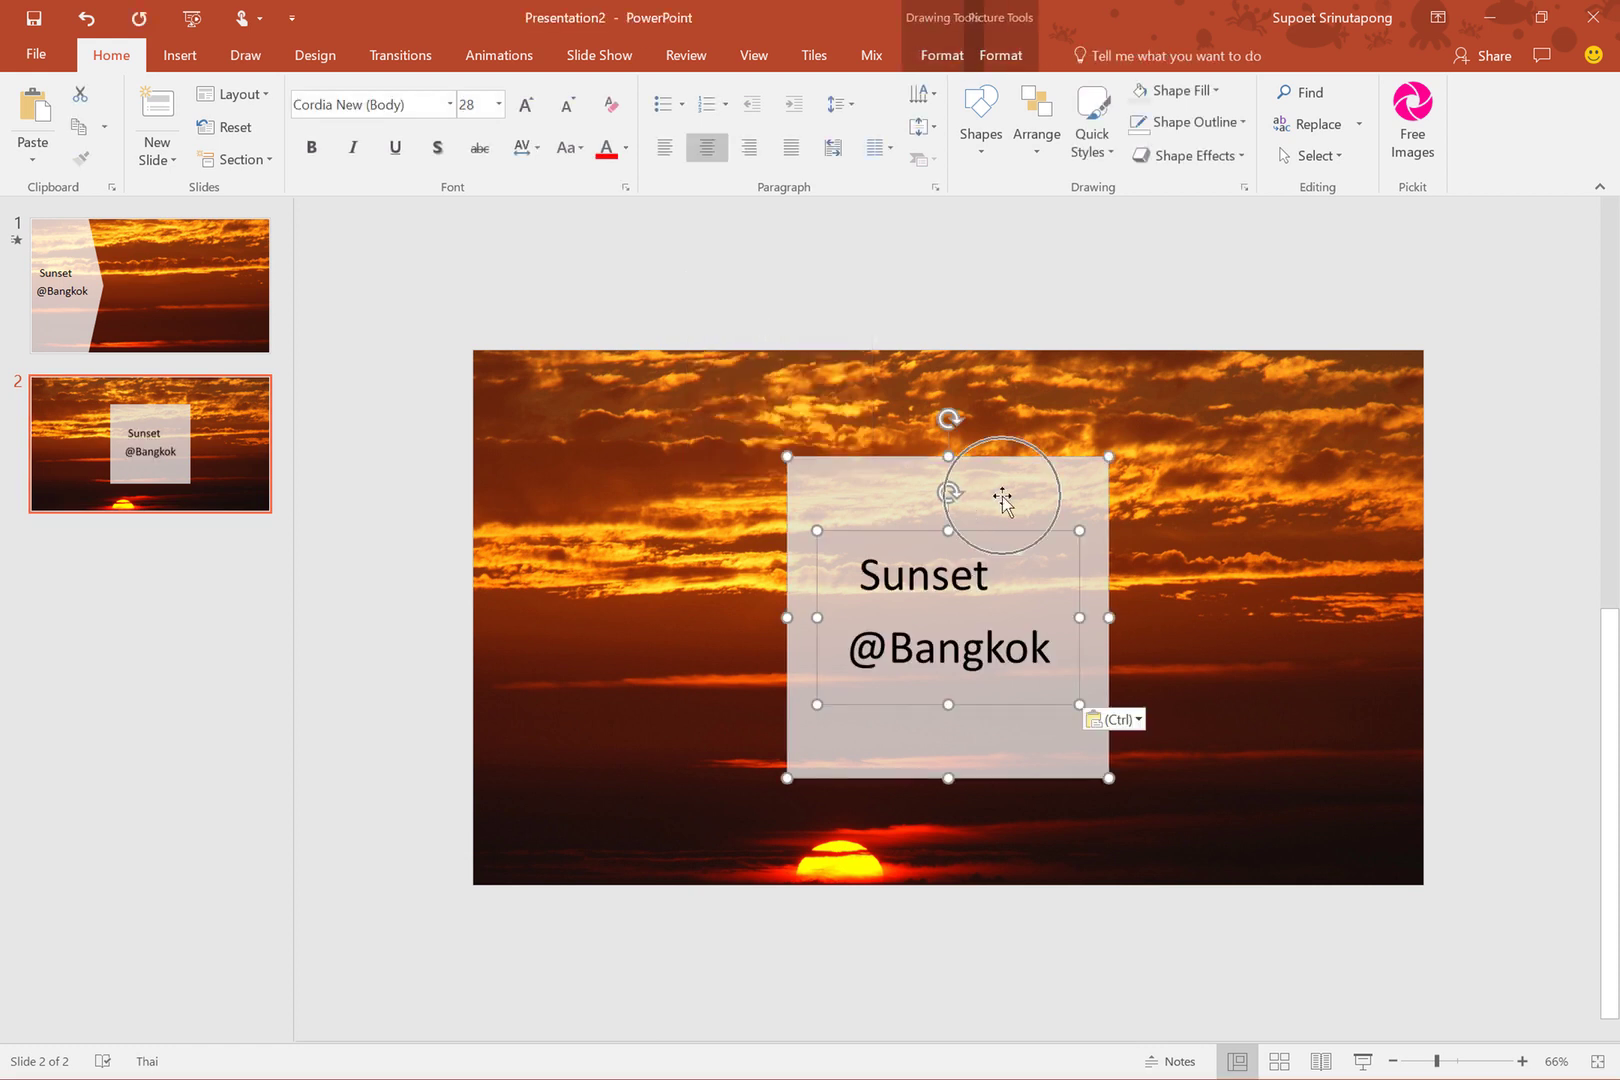
{"action": "key", "text": "ctrl+g"}
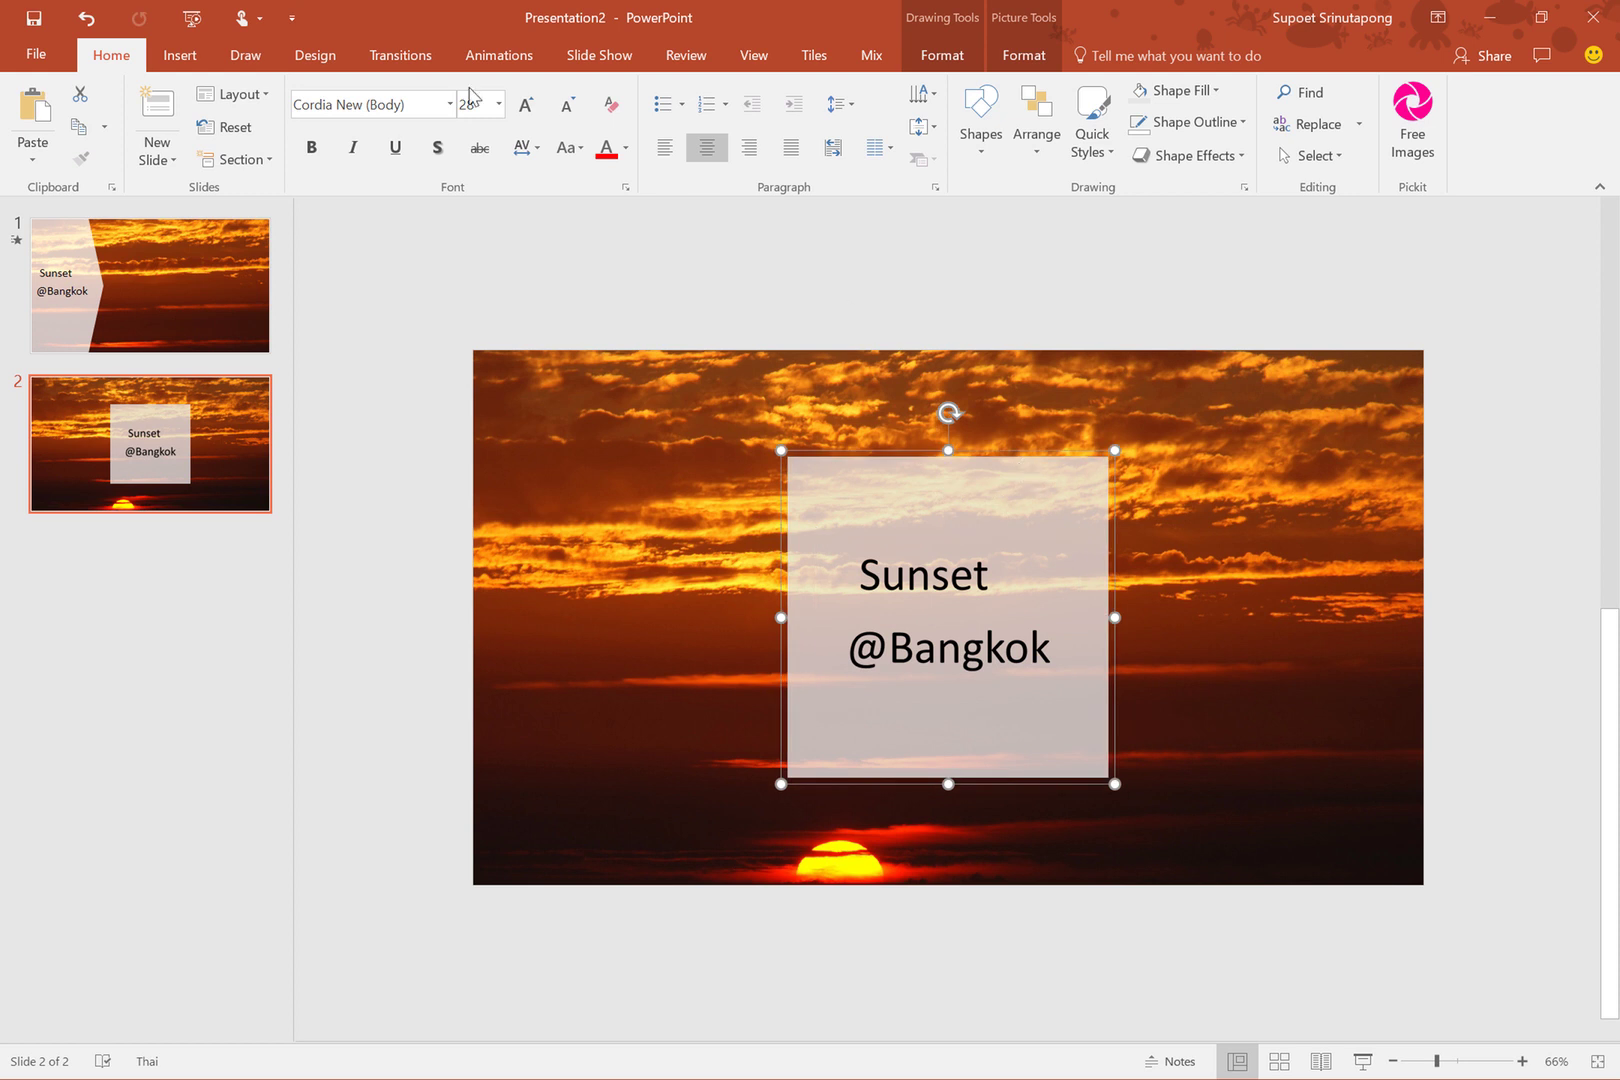
Step: Apply a Fly In entrance to the group and choose its fly-in direction
{"action": "left_click", "coordinate": [497, 58]}
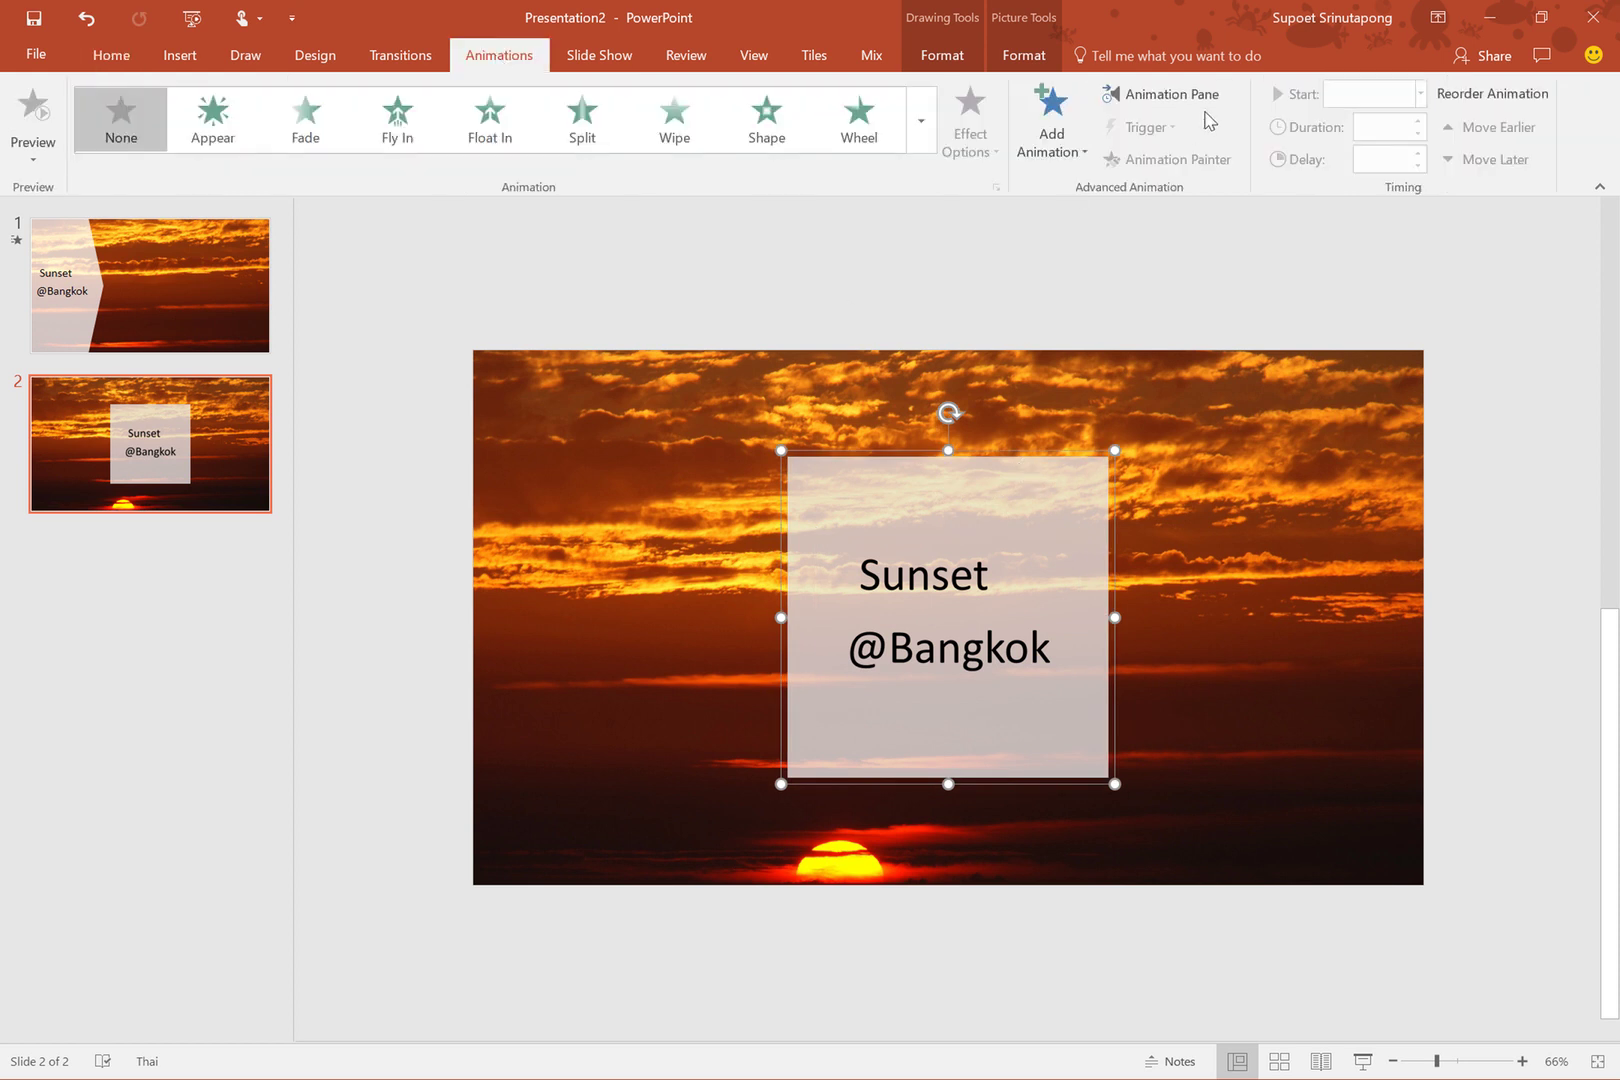
{"action": "left_click", "coordinate": [1115, 94]}
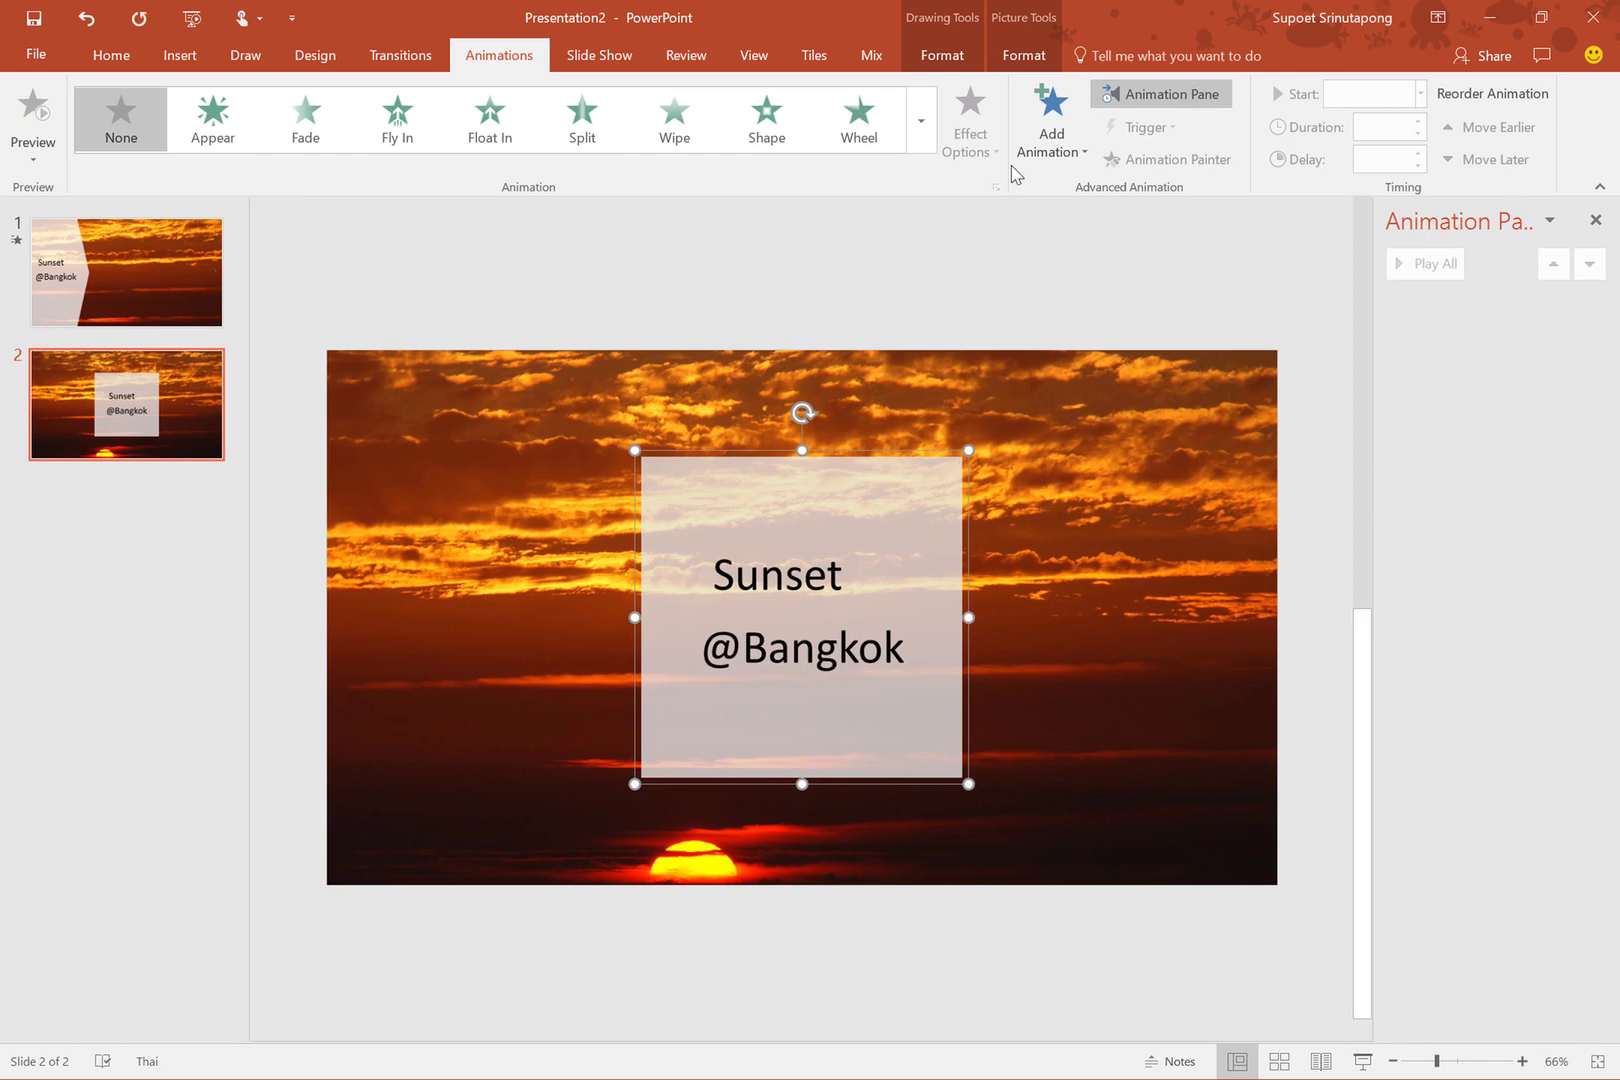
{"action": "left_click", "coordinate": [1055, 152]}
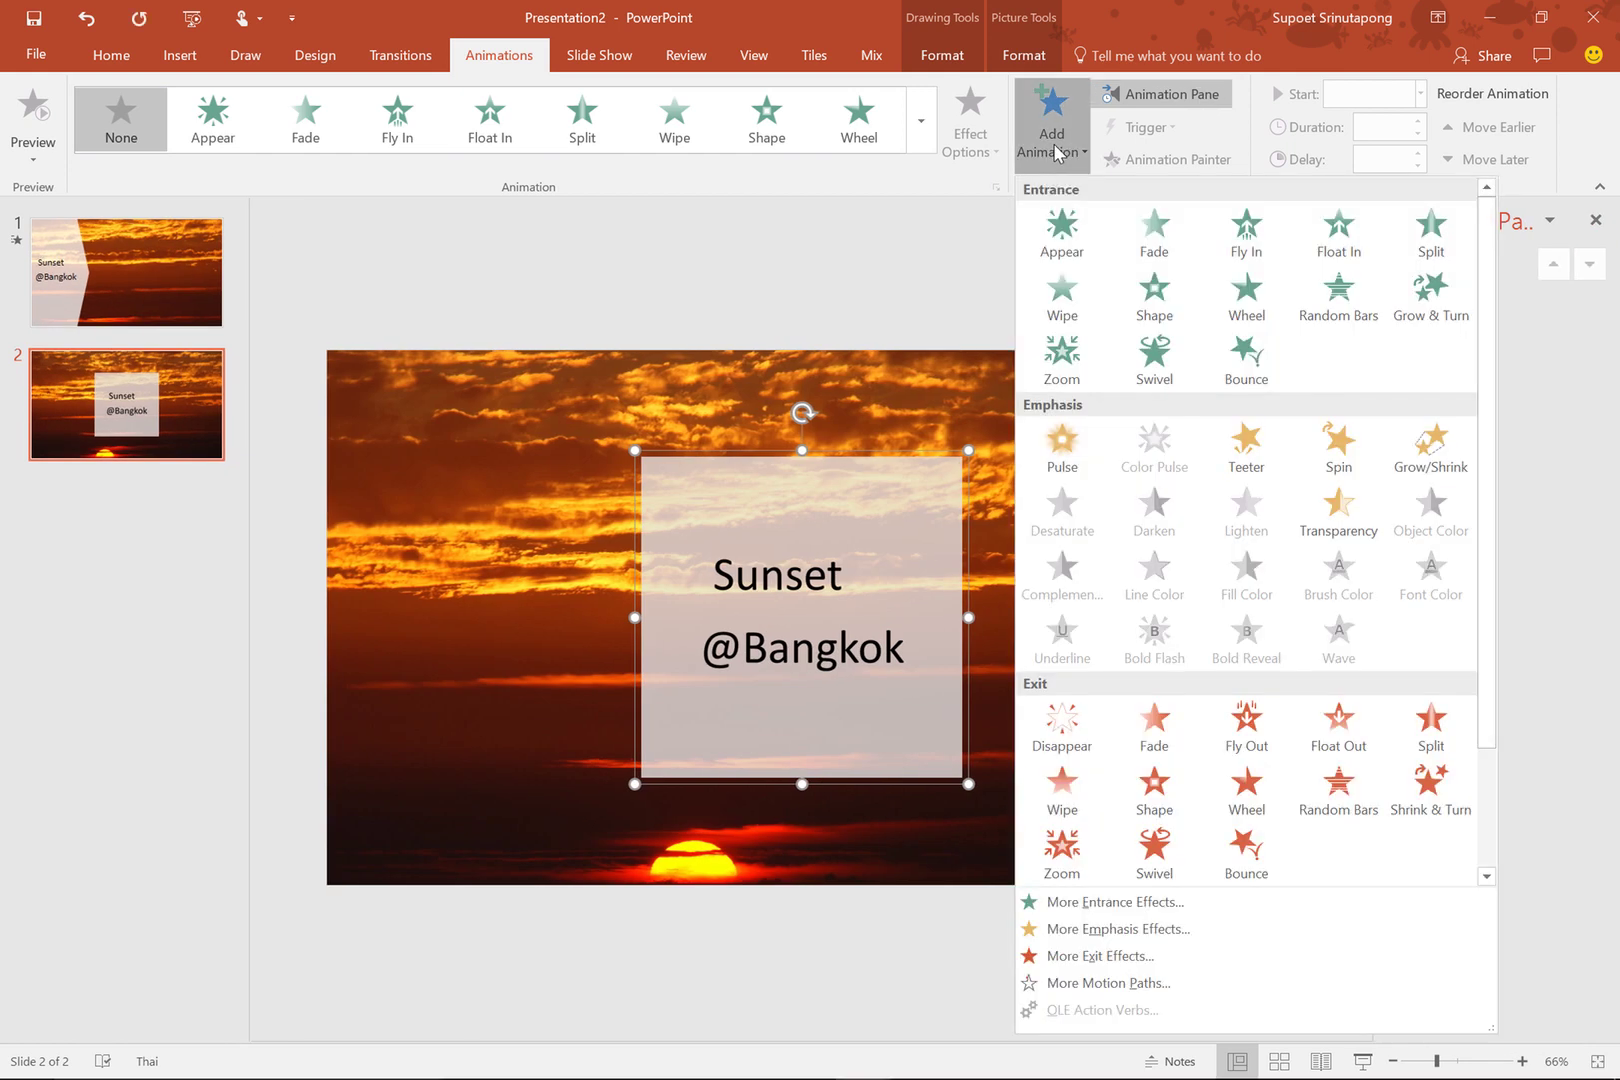
{"action": "left_click", "coordinate": [1240, 225]}
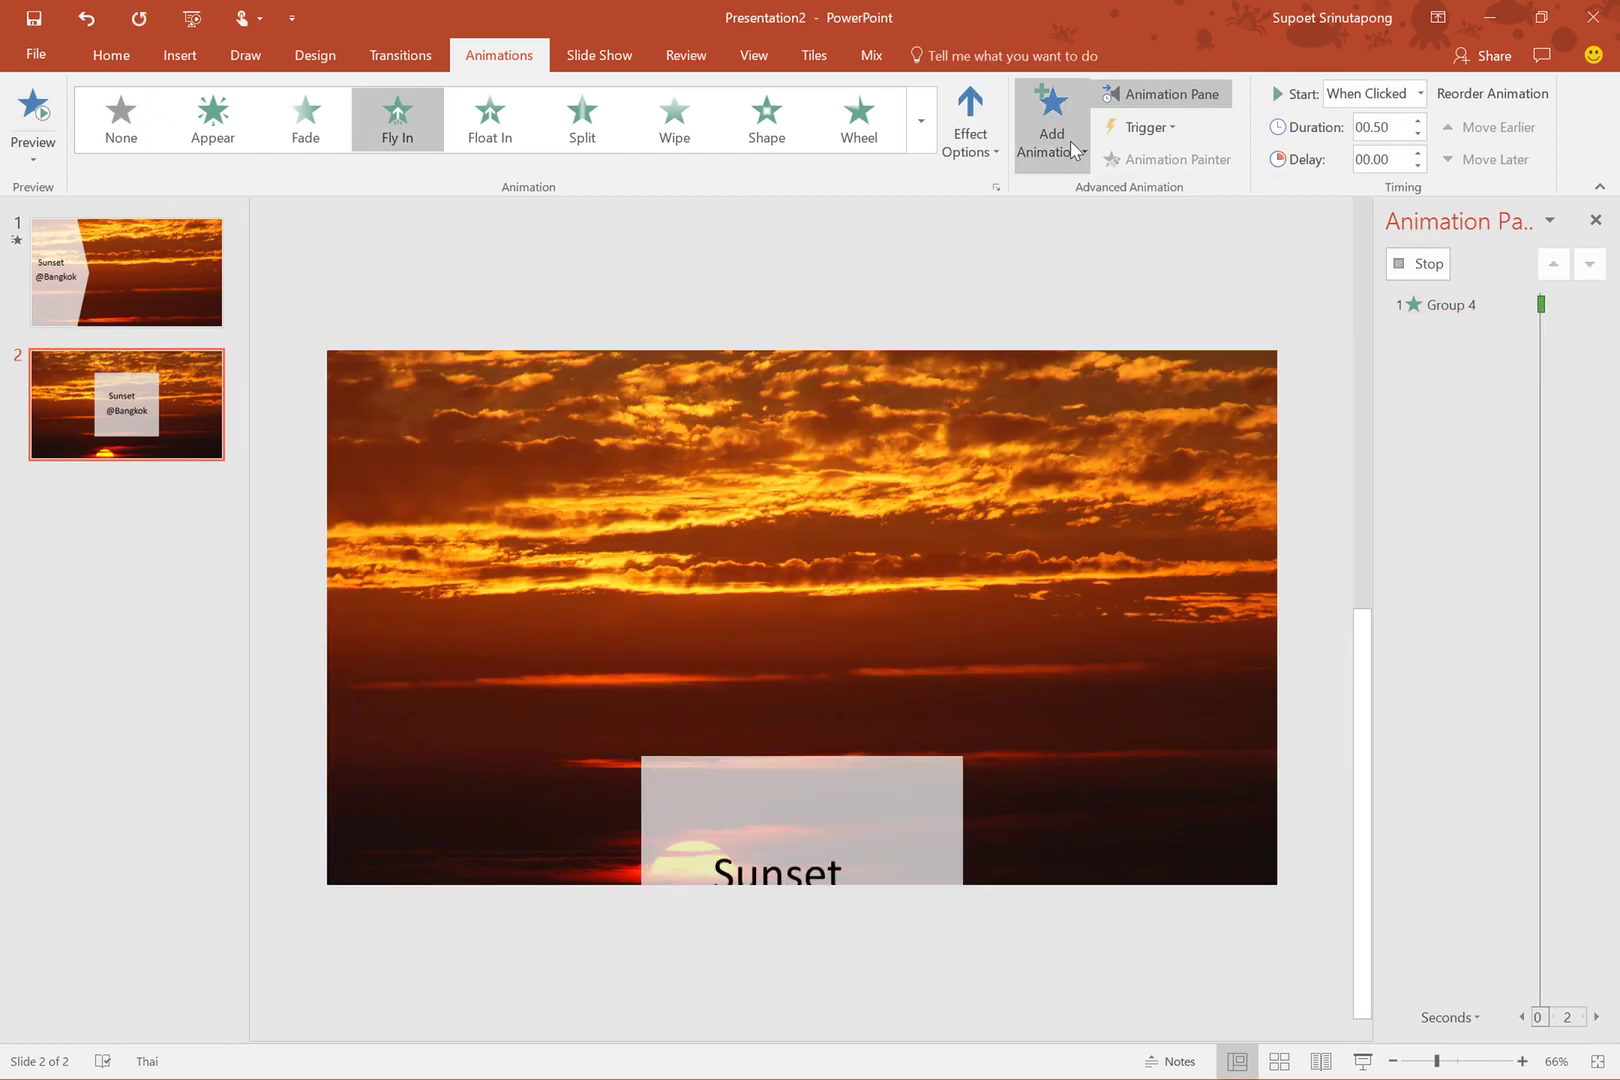
{"action": "left_click", "coordinate": [1066, 135]}
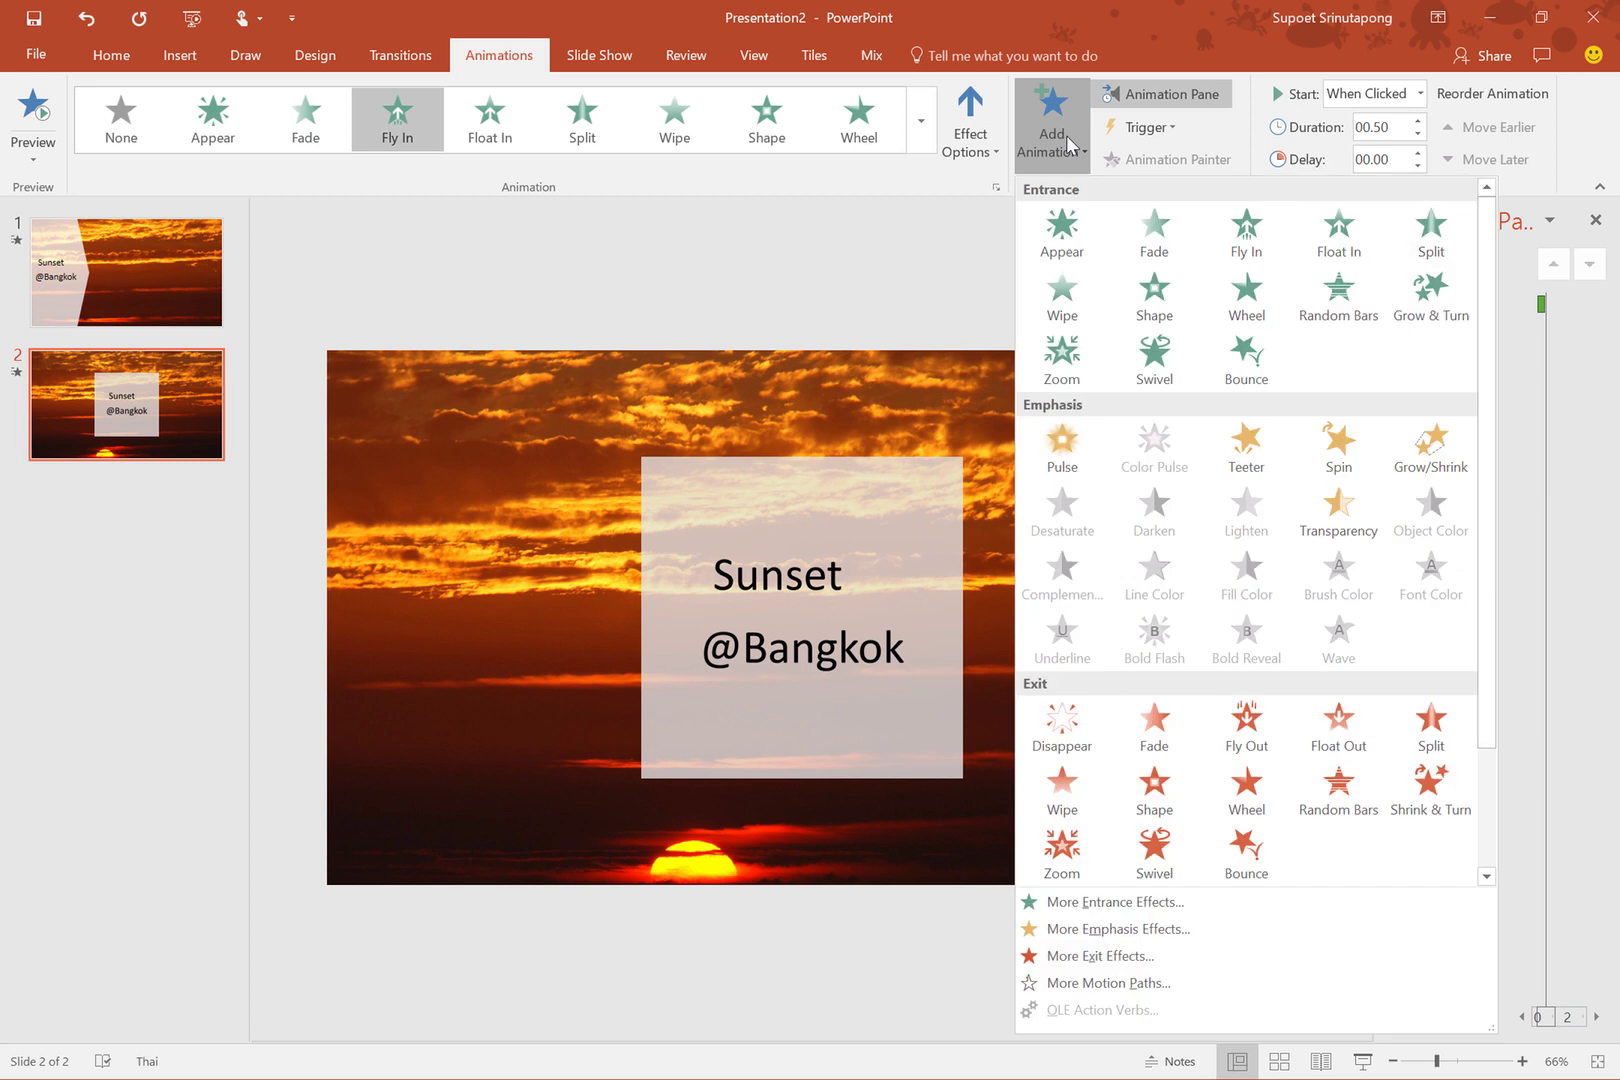
{"action": "left_click", "coordinate": [976, 140]}
{"action": "left_click", "coordinate": [978, 142]}
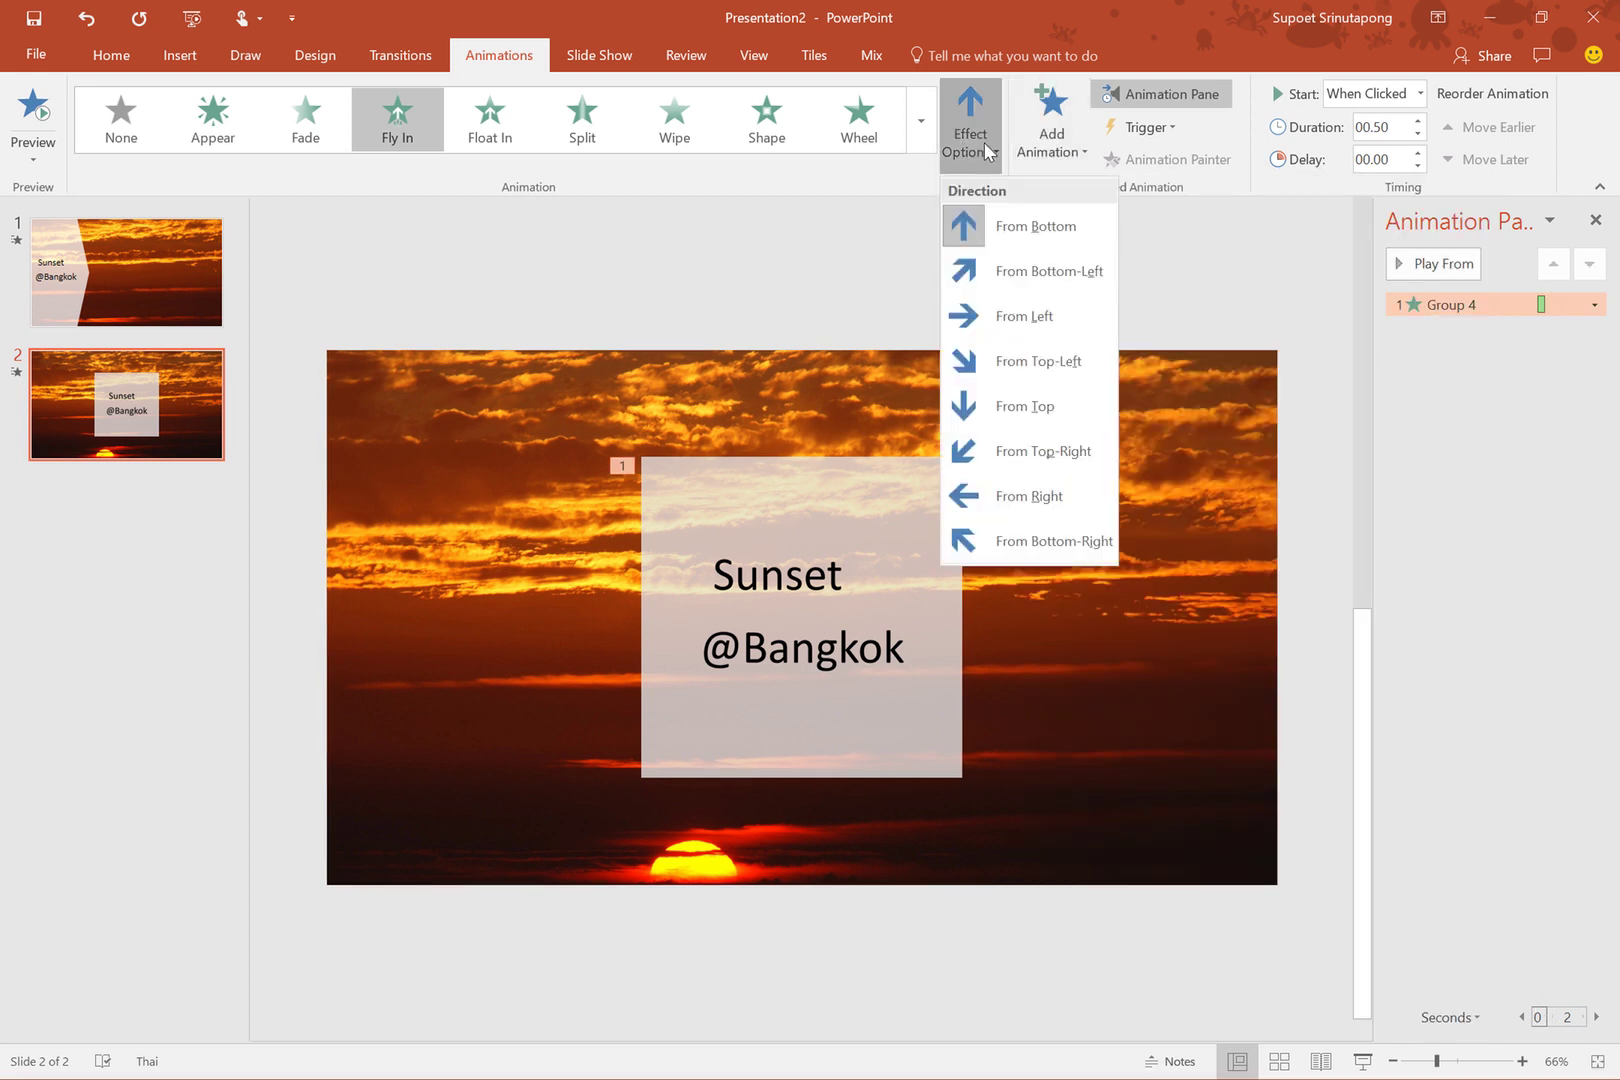
{"action": "left_click", "coordinate": [980, 328]}
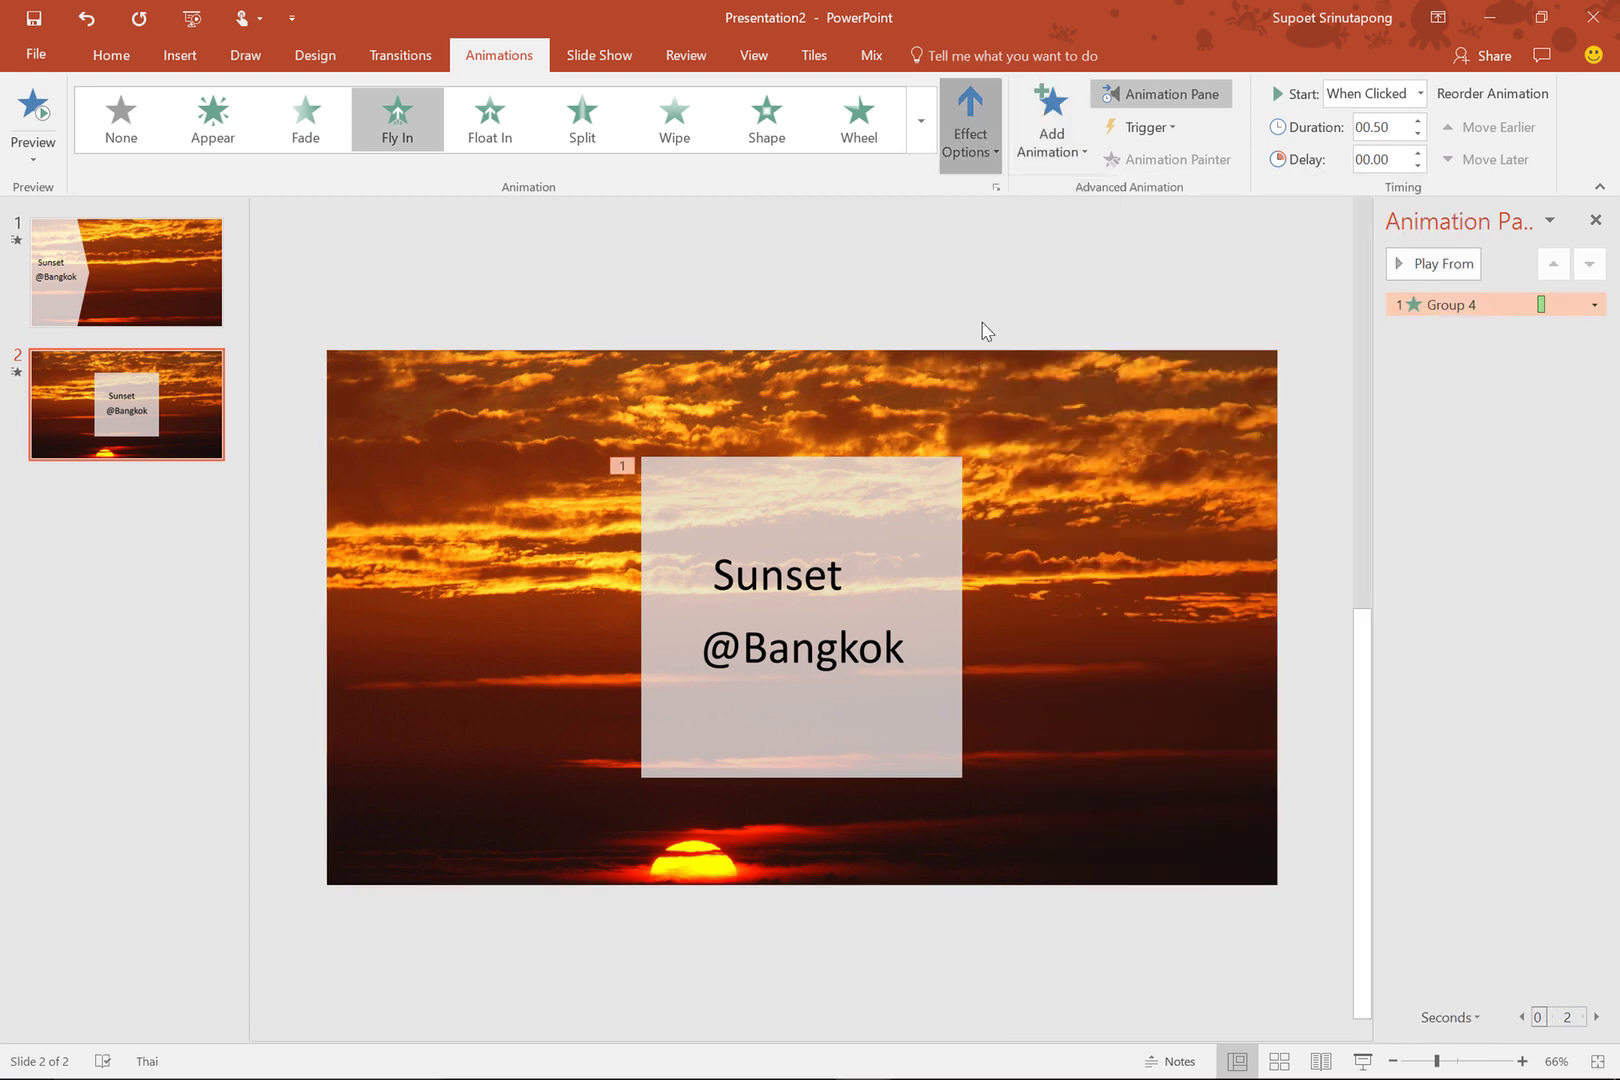
{"action": "left_click", "coordinate": [983, 153]}
{"action": "left_click", "coordinate": [1025, 406]}
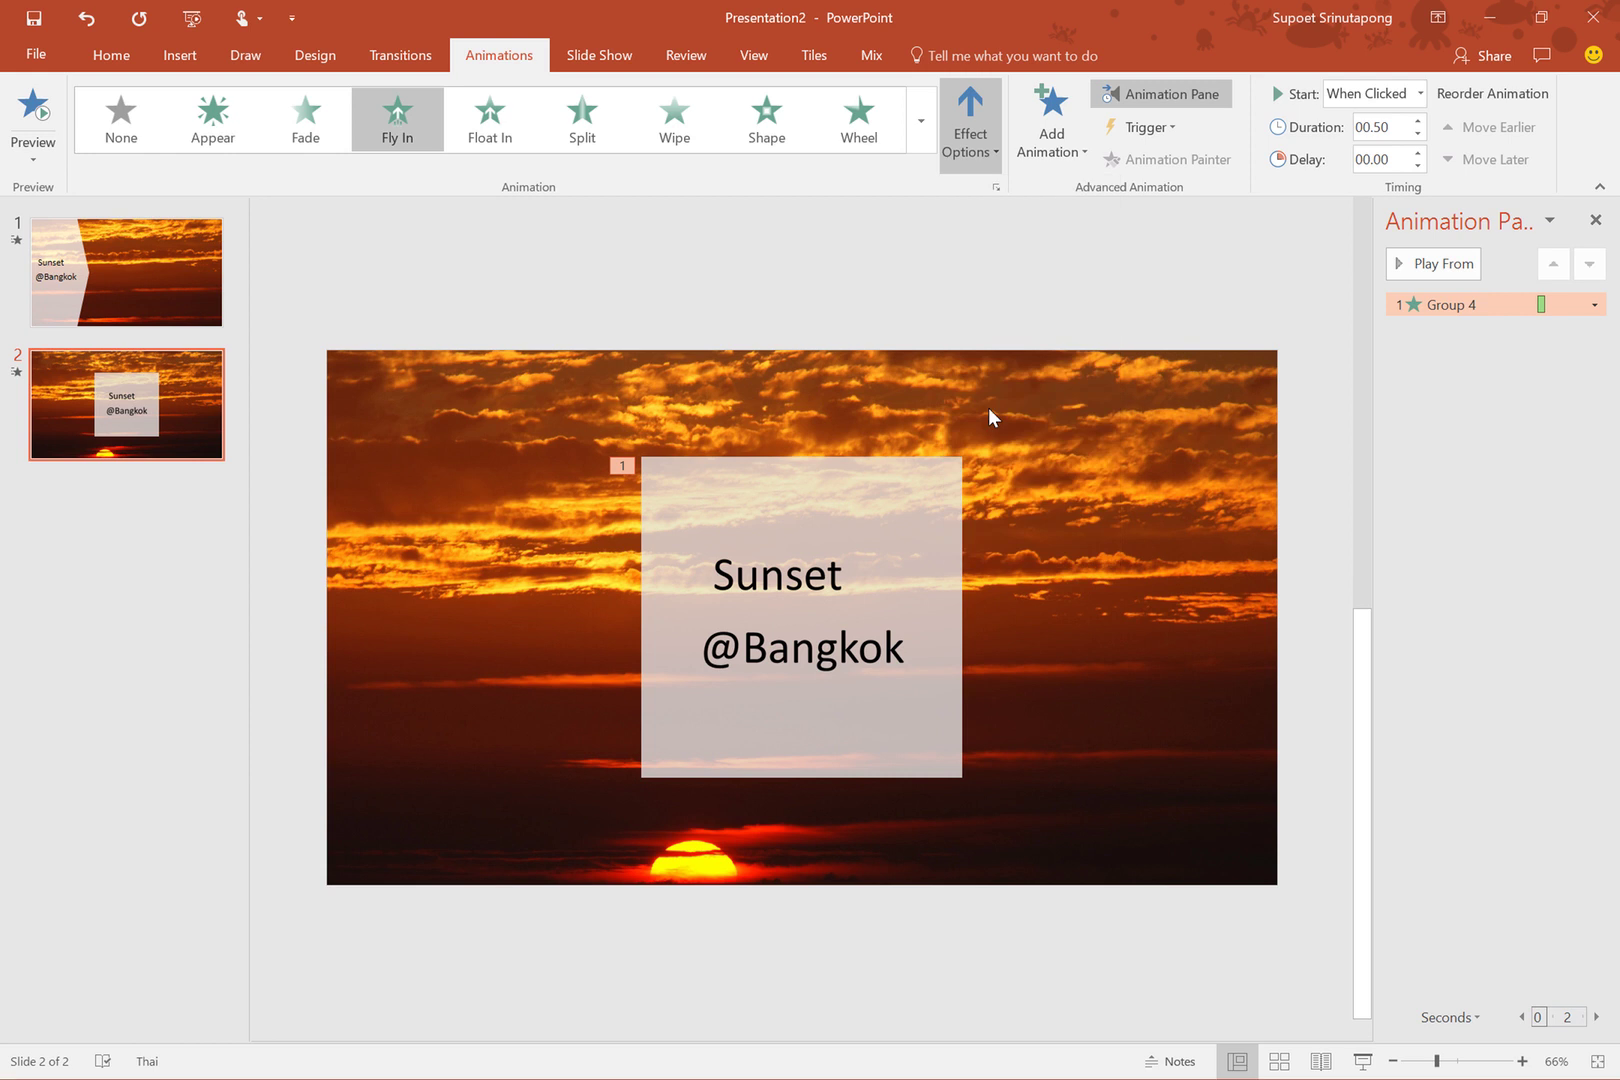
Step: Set the fly-in duration to 03.00, start With Previous, and preview in Slide Show
{"action": "left_click", "coordinate": [1417, 121]}
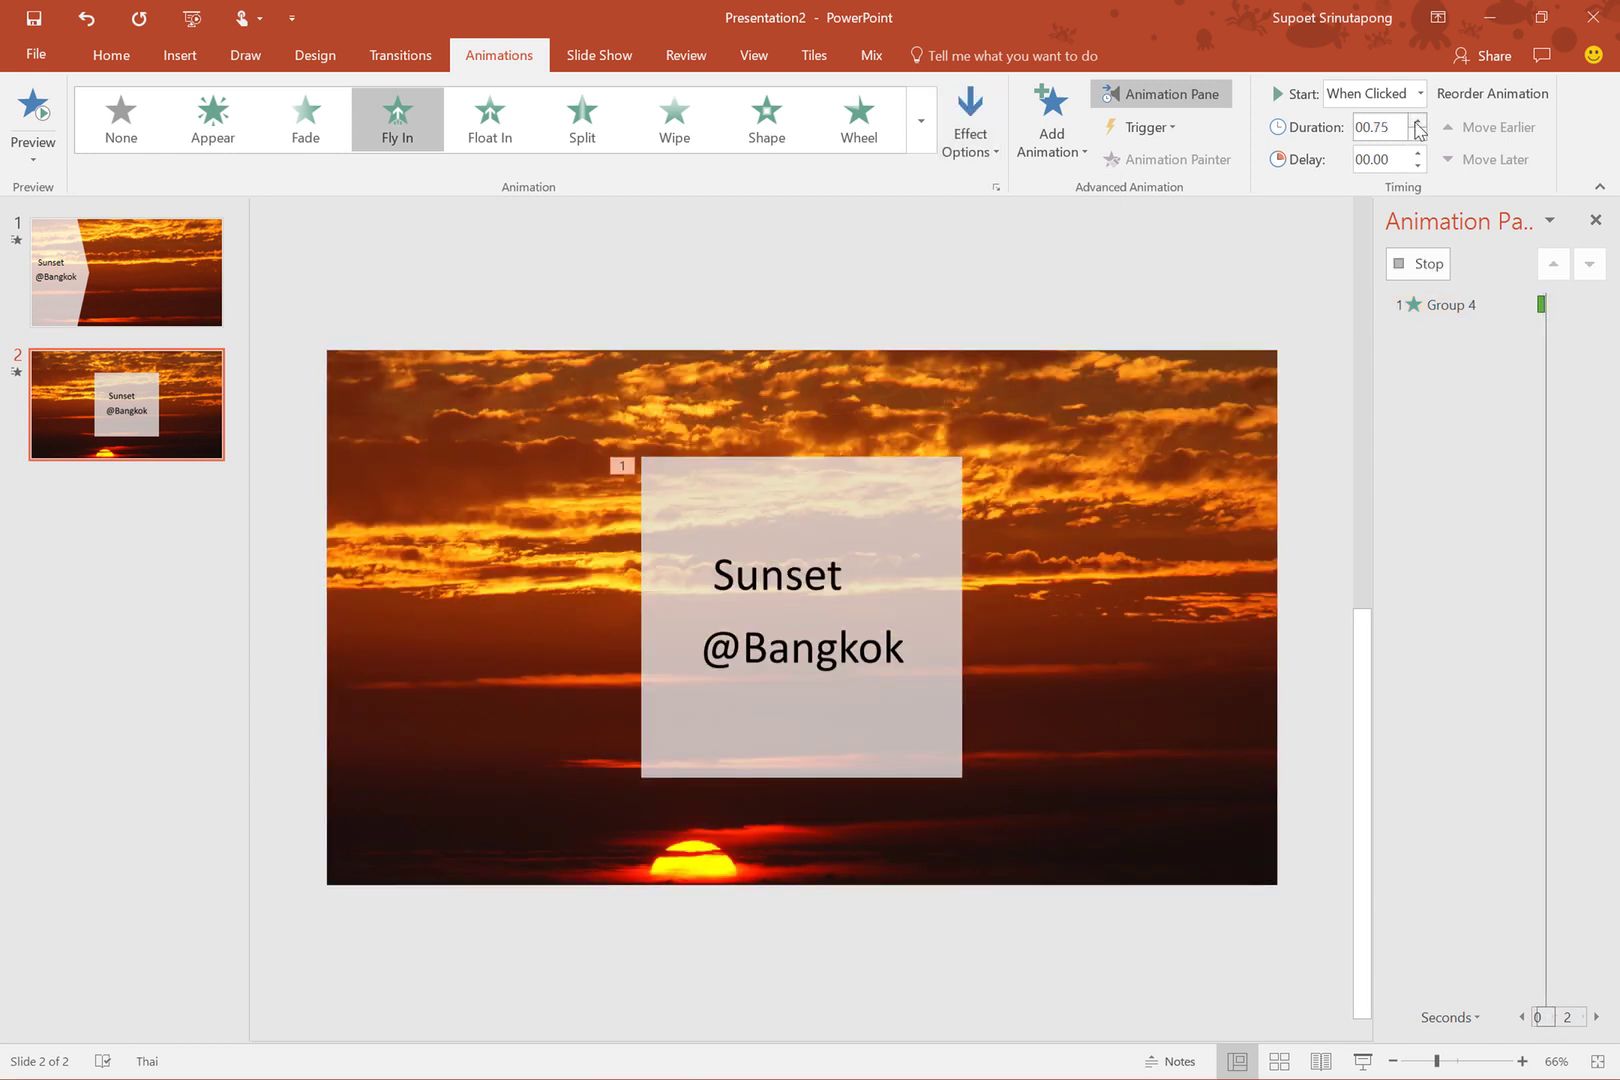
{"action": "left_click", "coordinate": [1417, 121]}
{"action": "left_click", "coordinate": [1417, 121]}
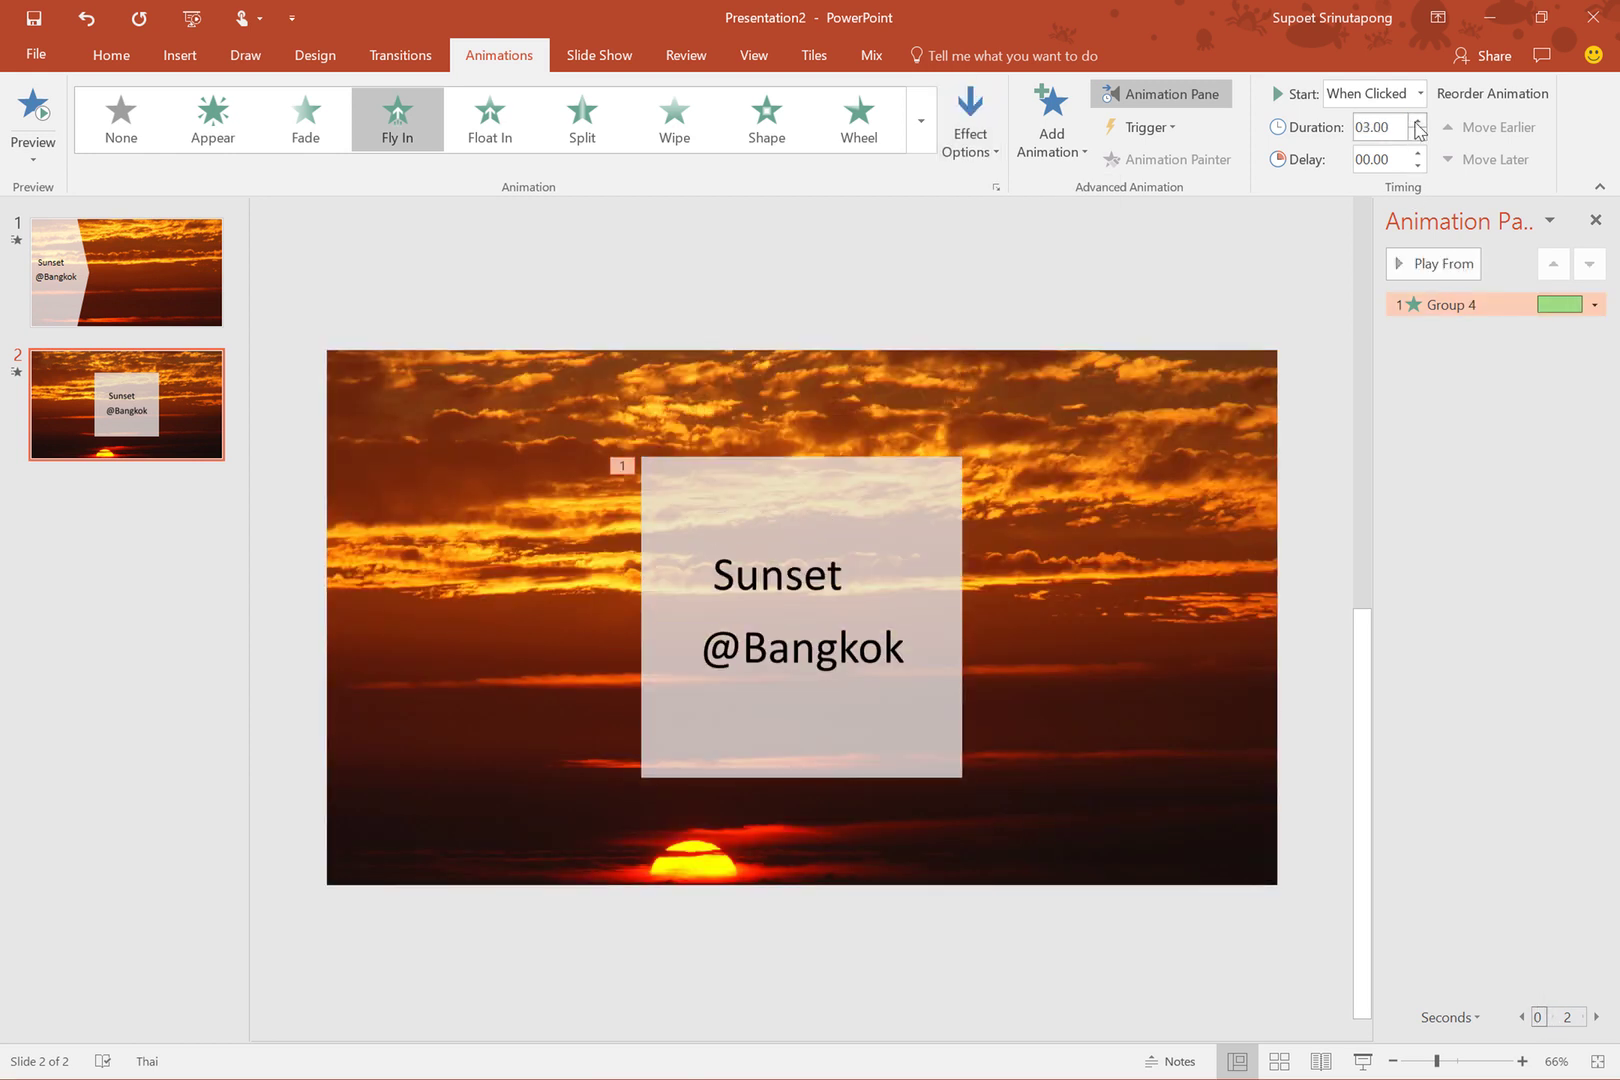
{"action": "left_click", "coordinate": [1594, 305]}
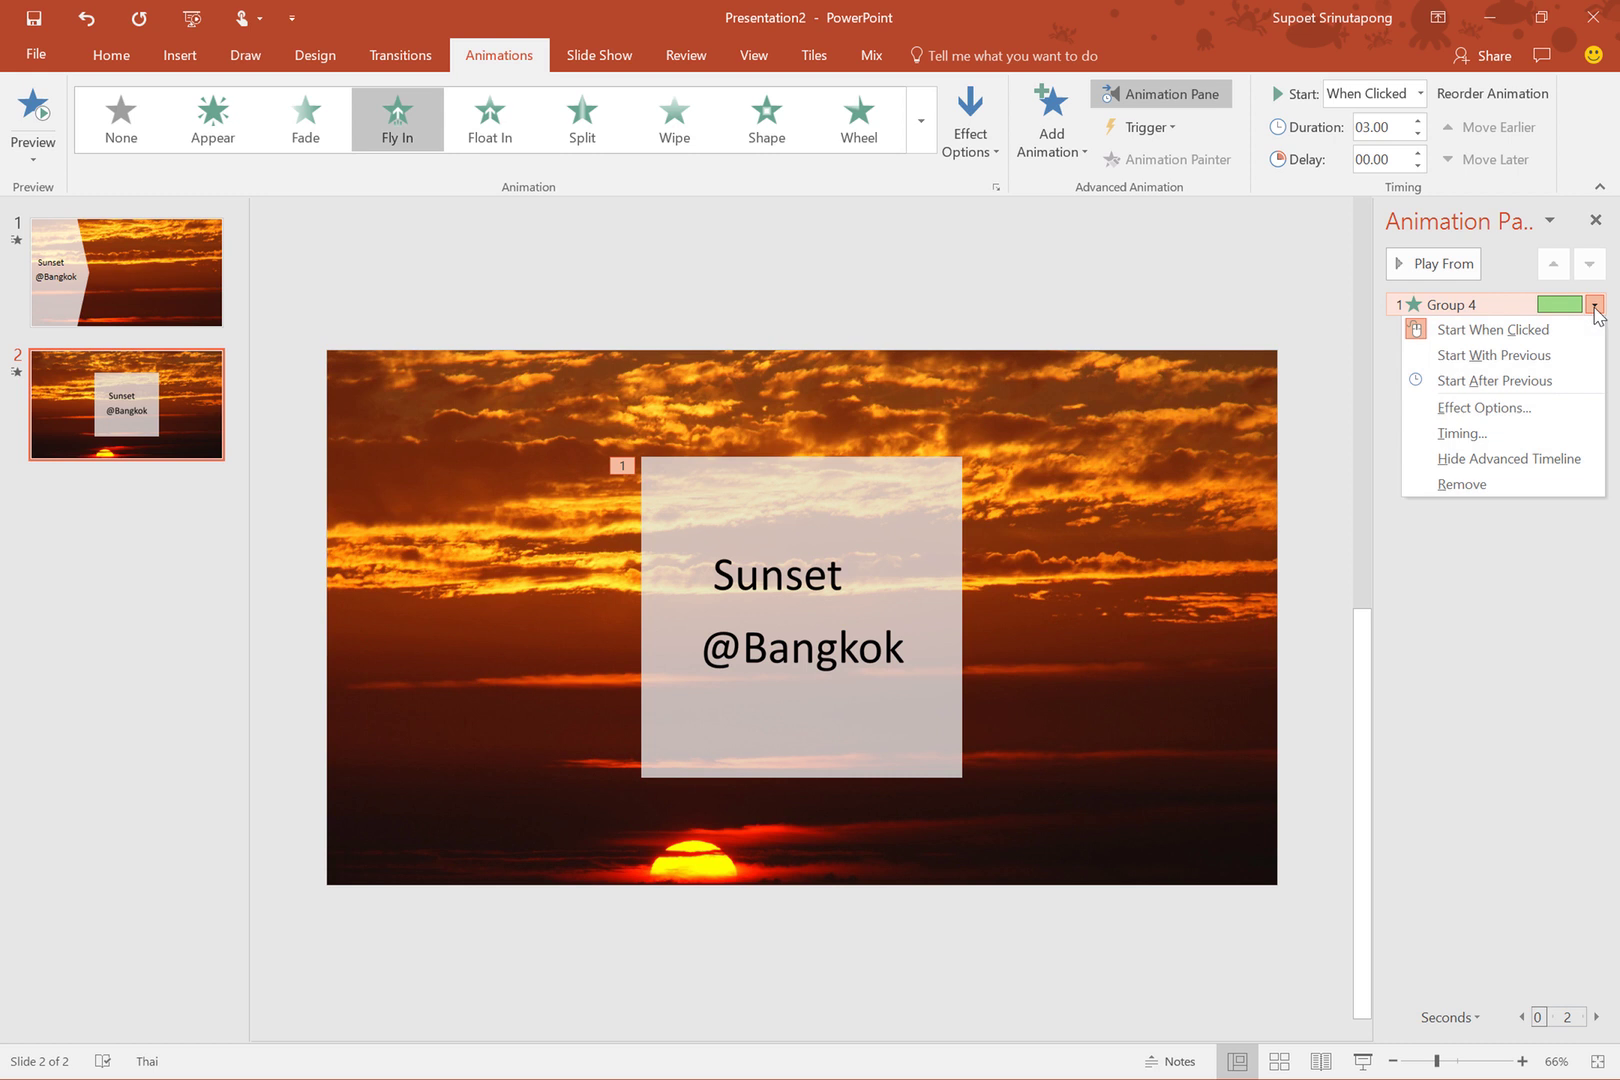
{"action": "left_click", "coordinate": [1570, 360]}
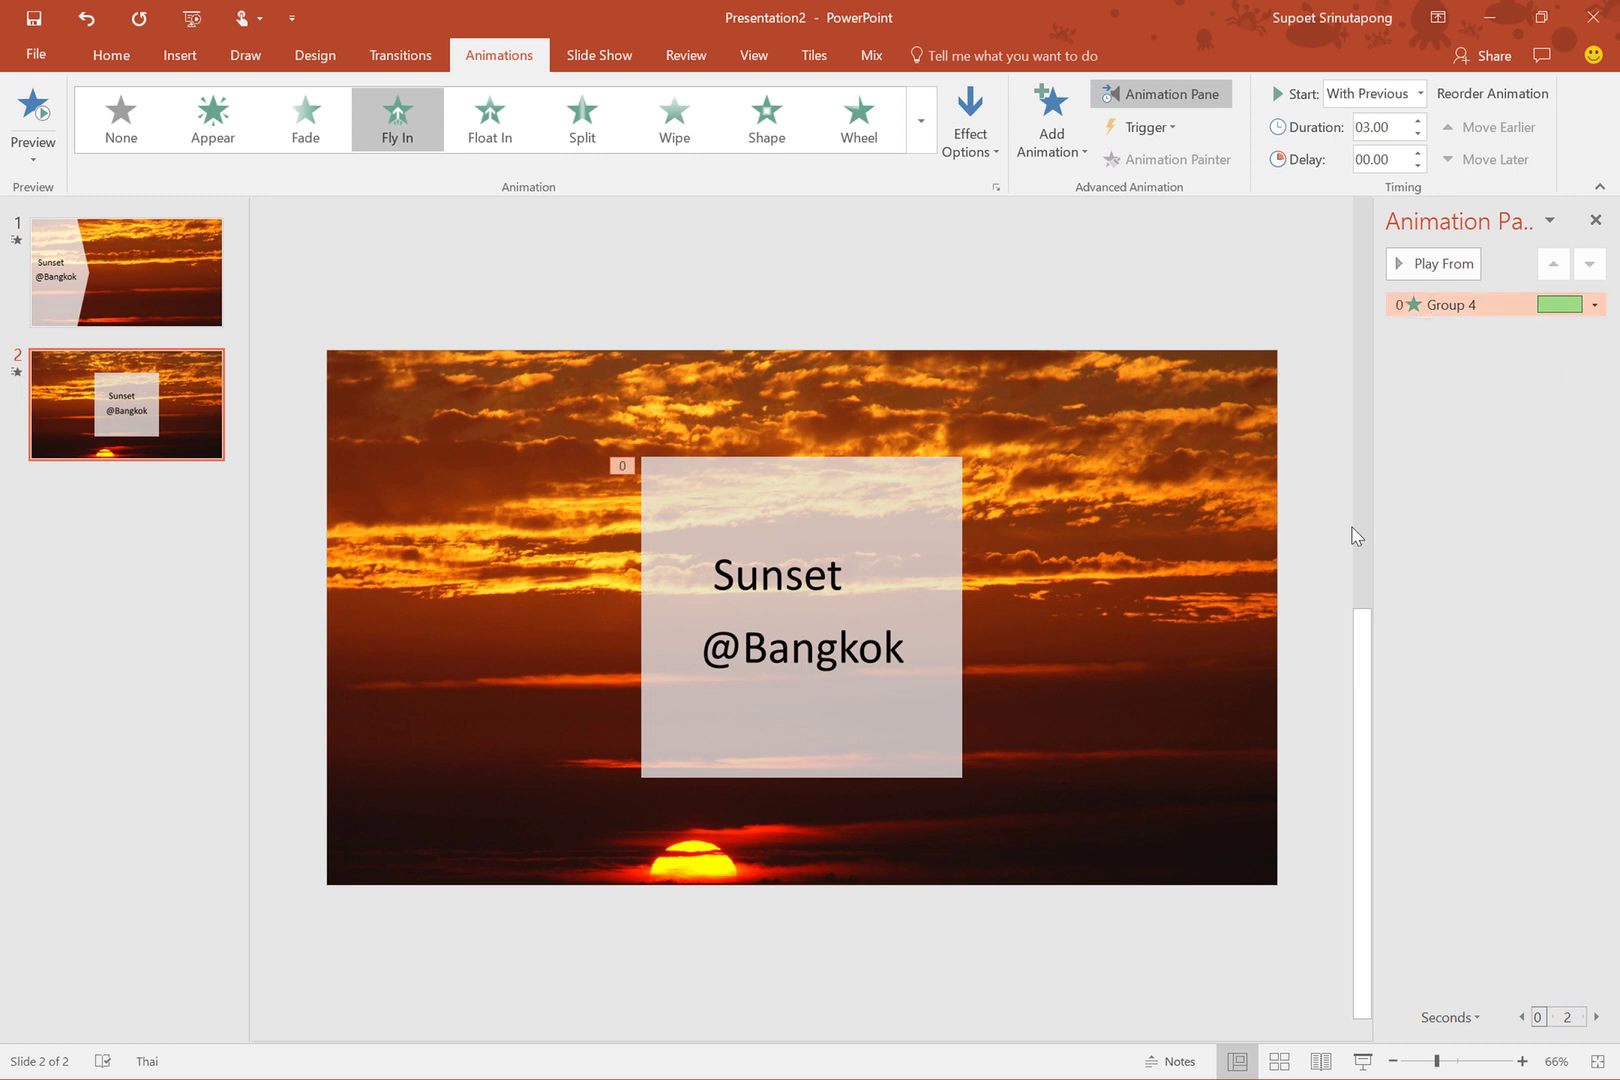
{"action": "left_click", "coordinate": [1363, 1063]}
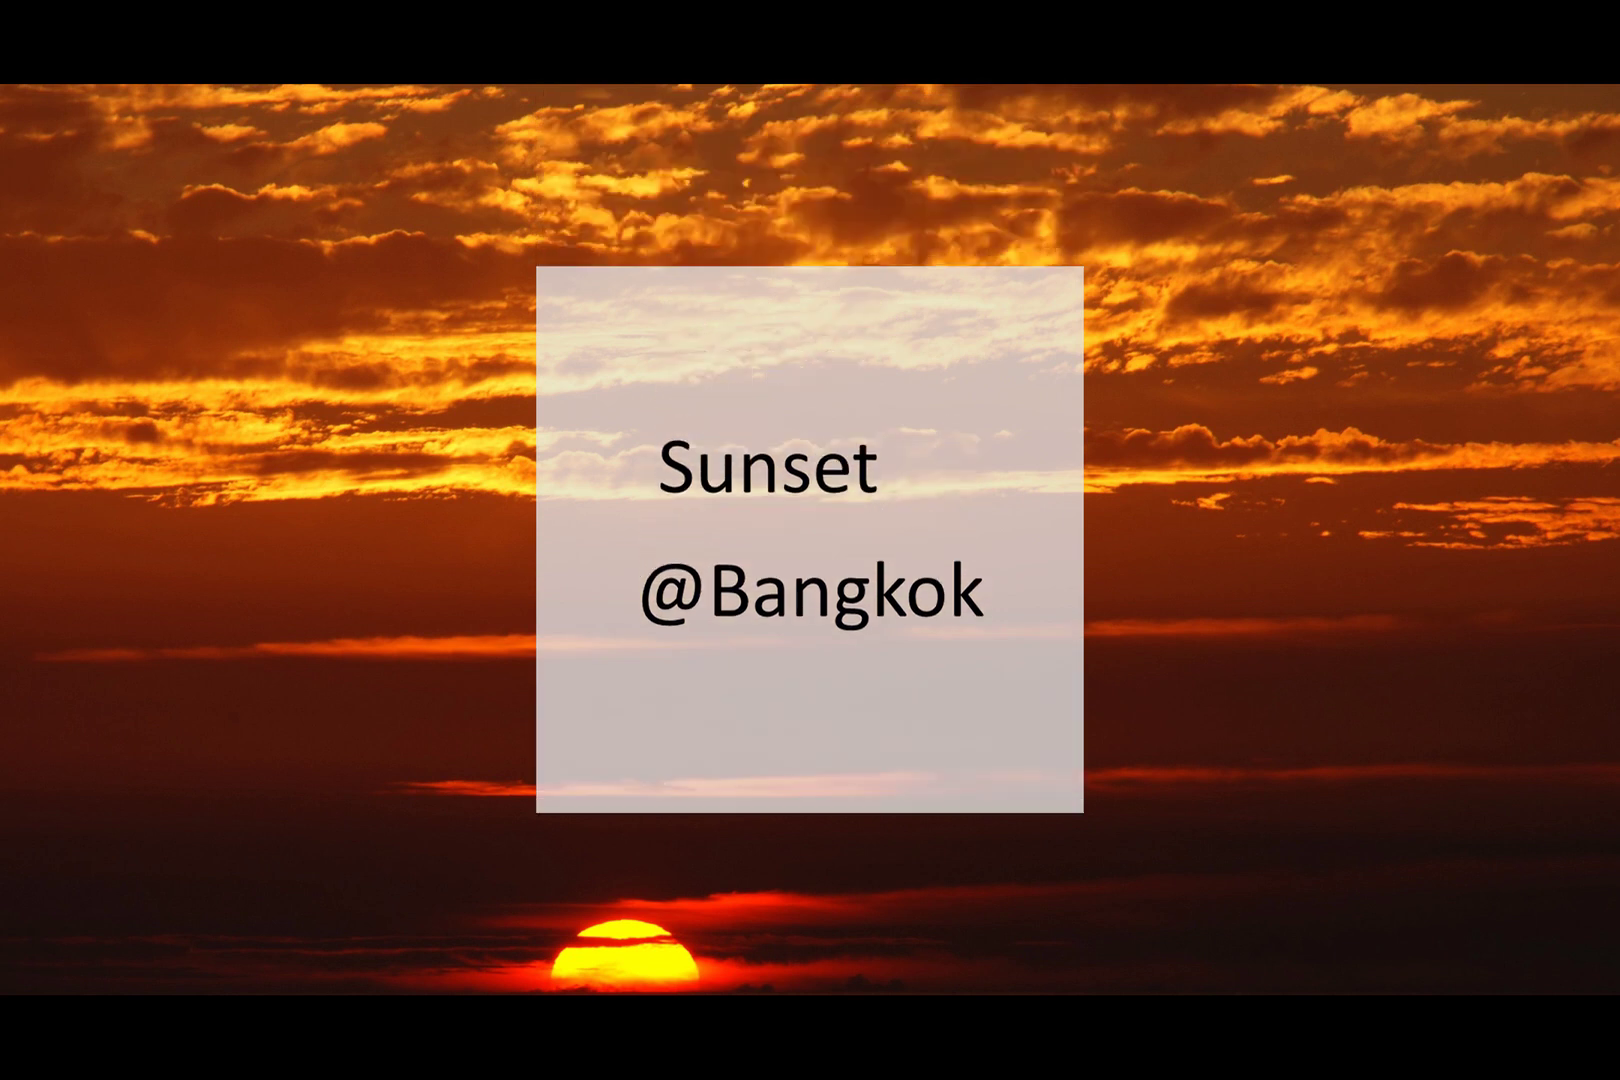
{"action": "key", "text": "Escape"}
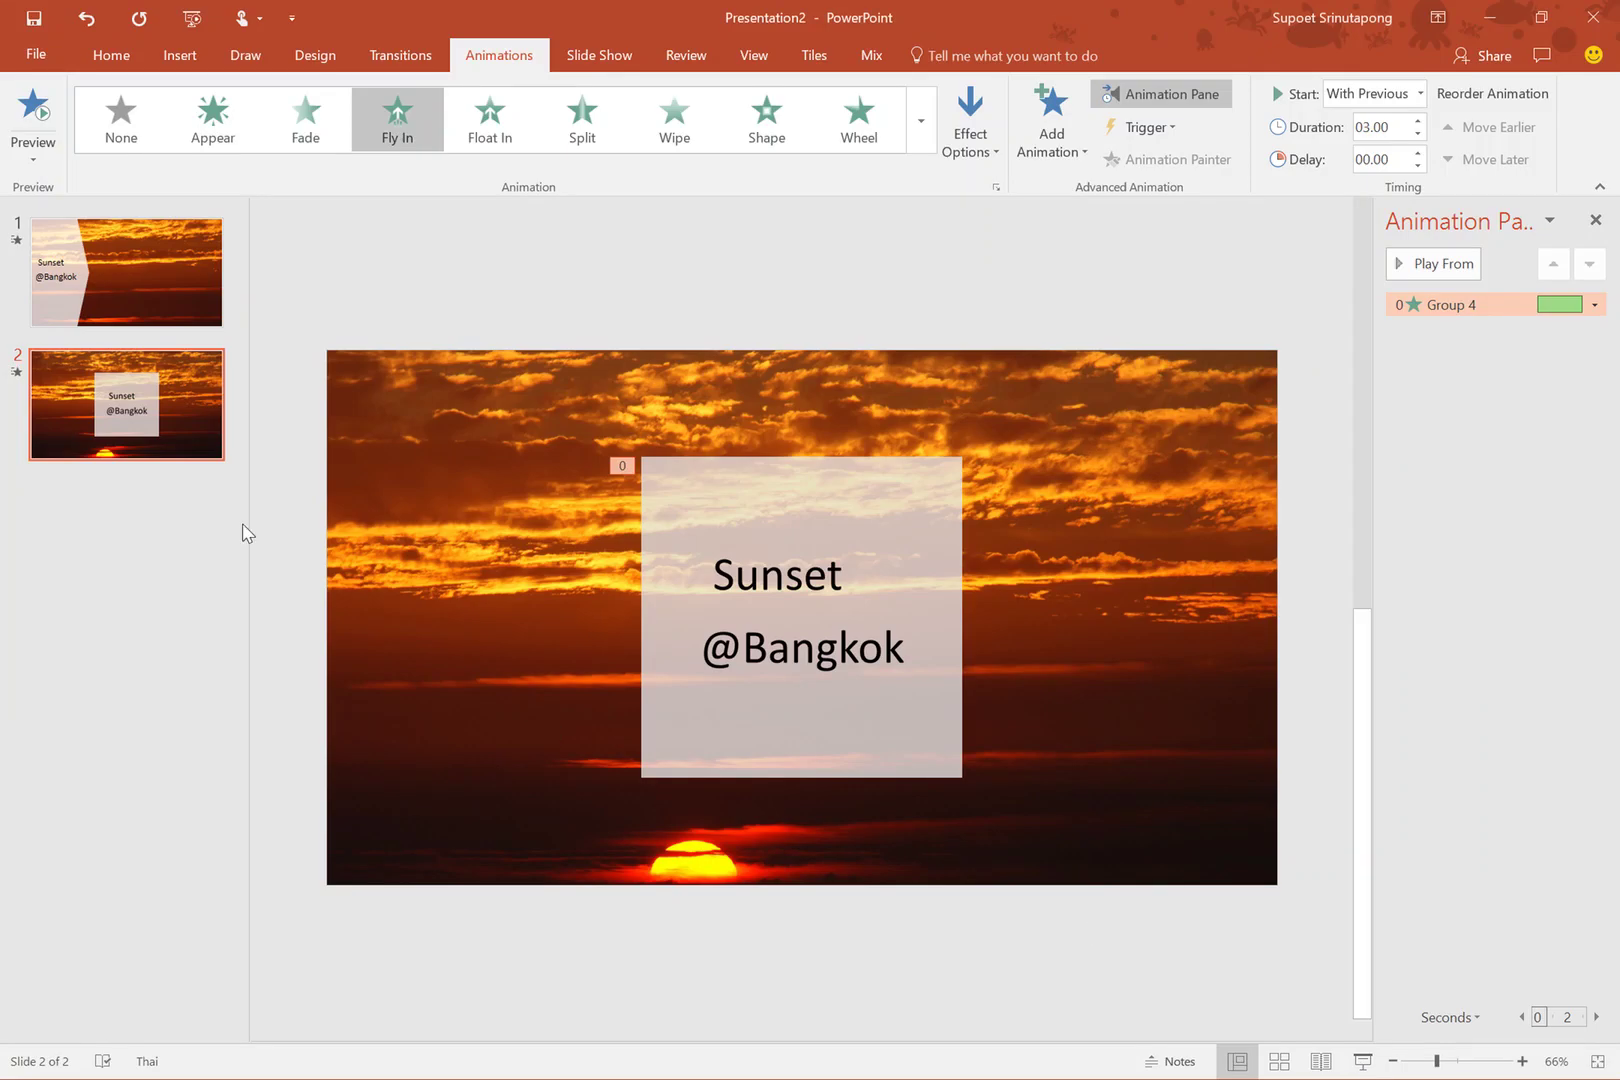
Step: Add slide 3 with a light orange wood photo from a 'wood background' search, applying the first Design Idea
{"action": "key", "text": "Return"}
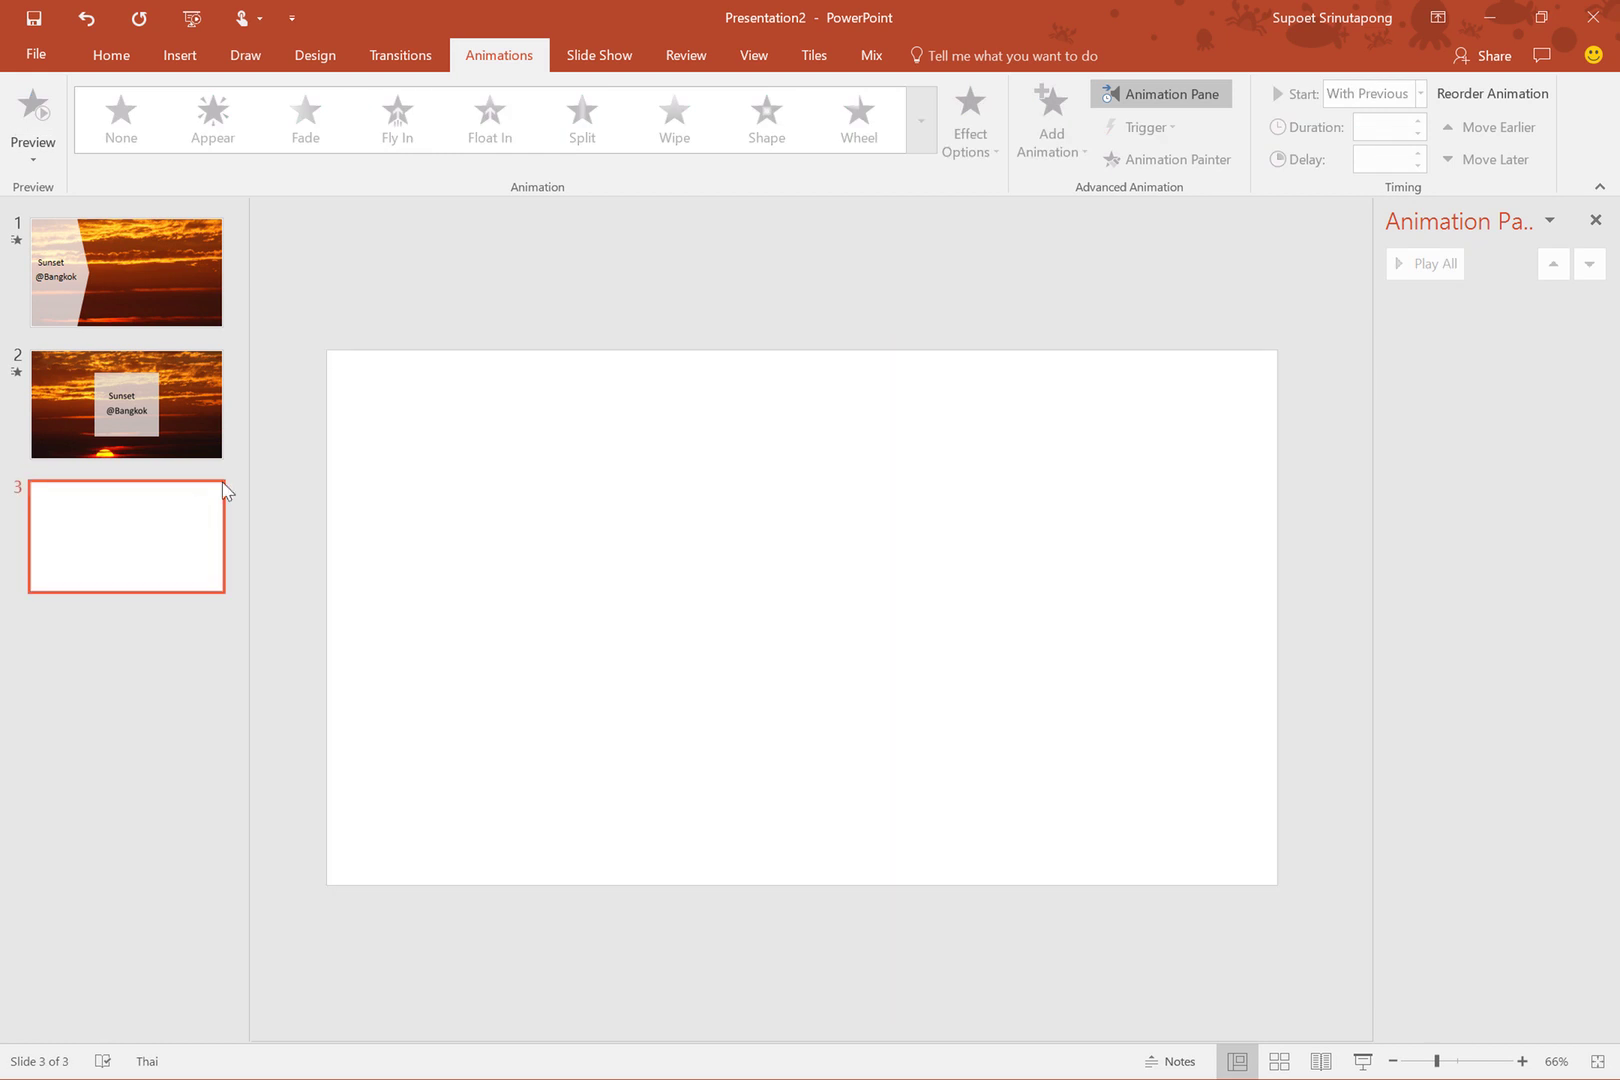
{"action": "left_click", "coordinate": [185, 57]}
{"action": "left_click", "coordinate": [219, 110]}
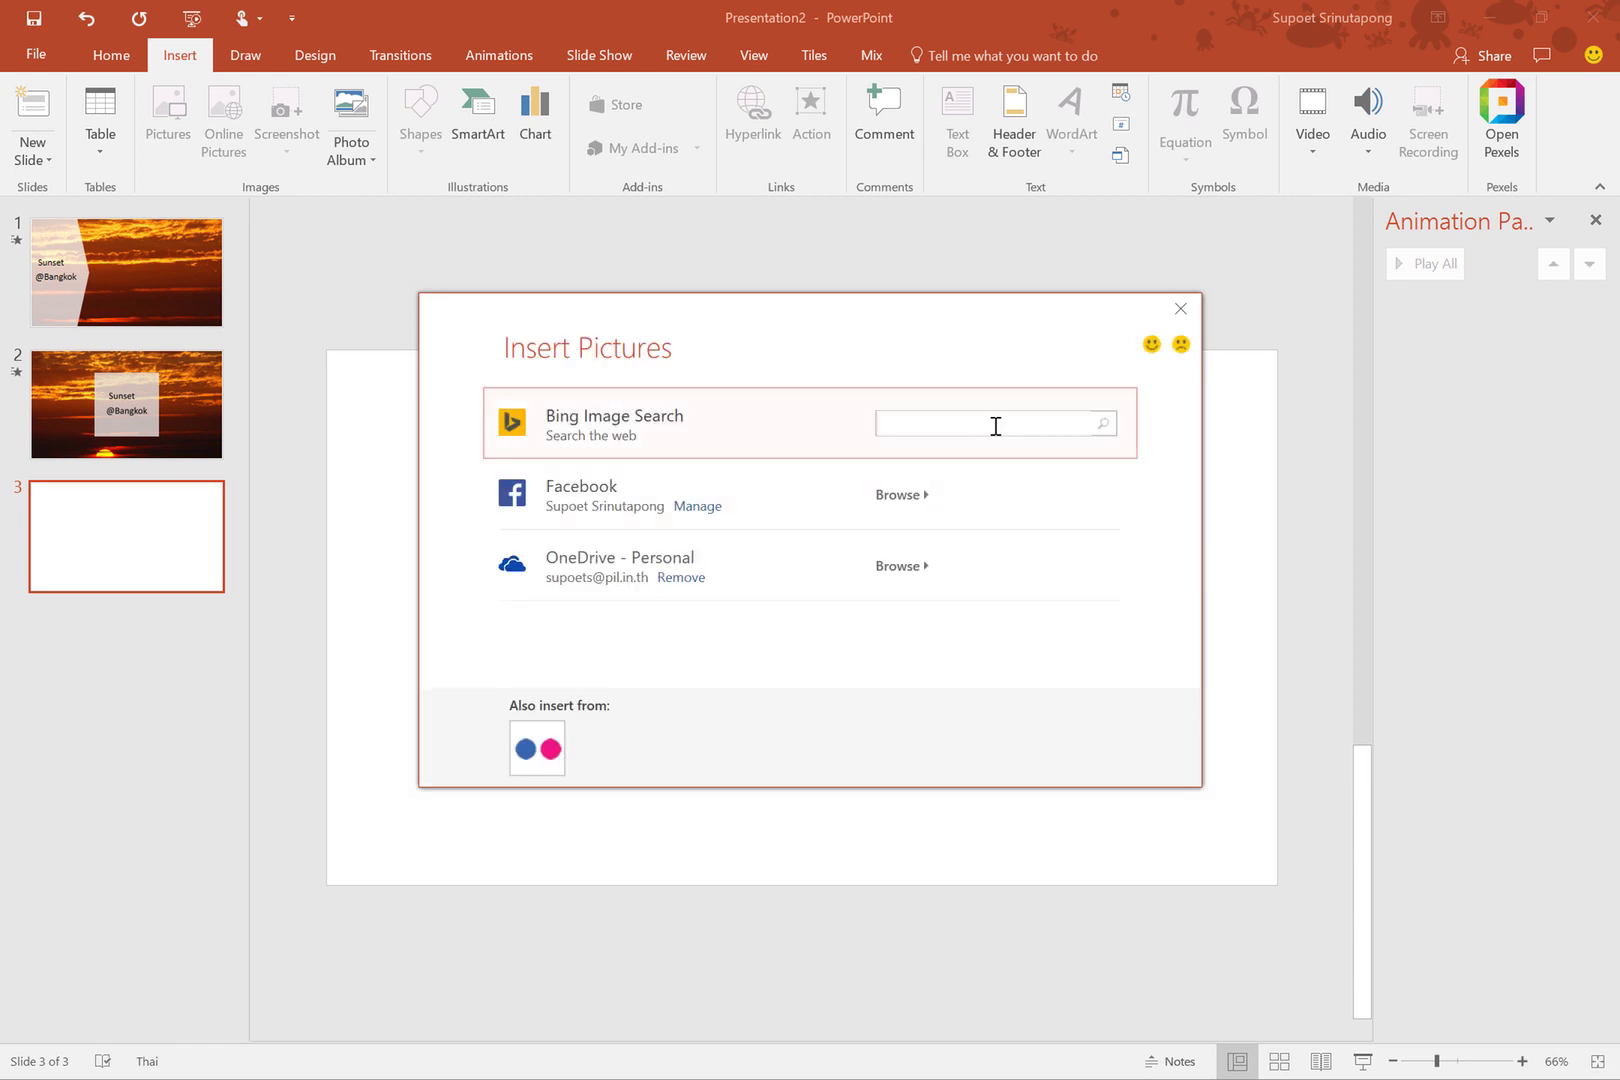
{"action": "type", "text": "wood background"}
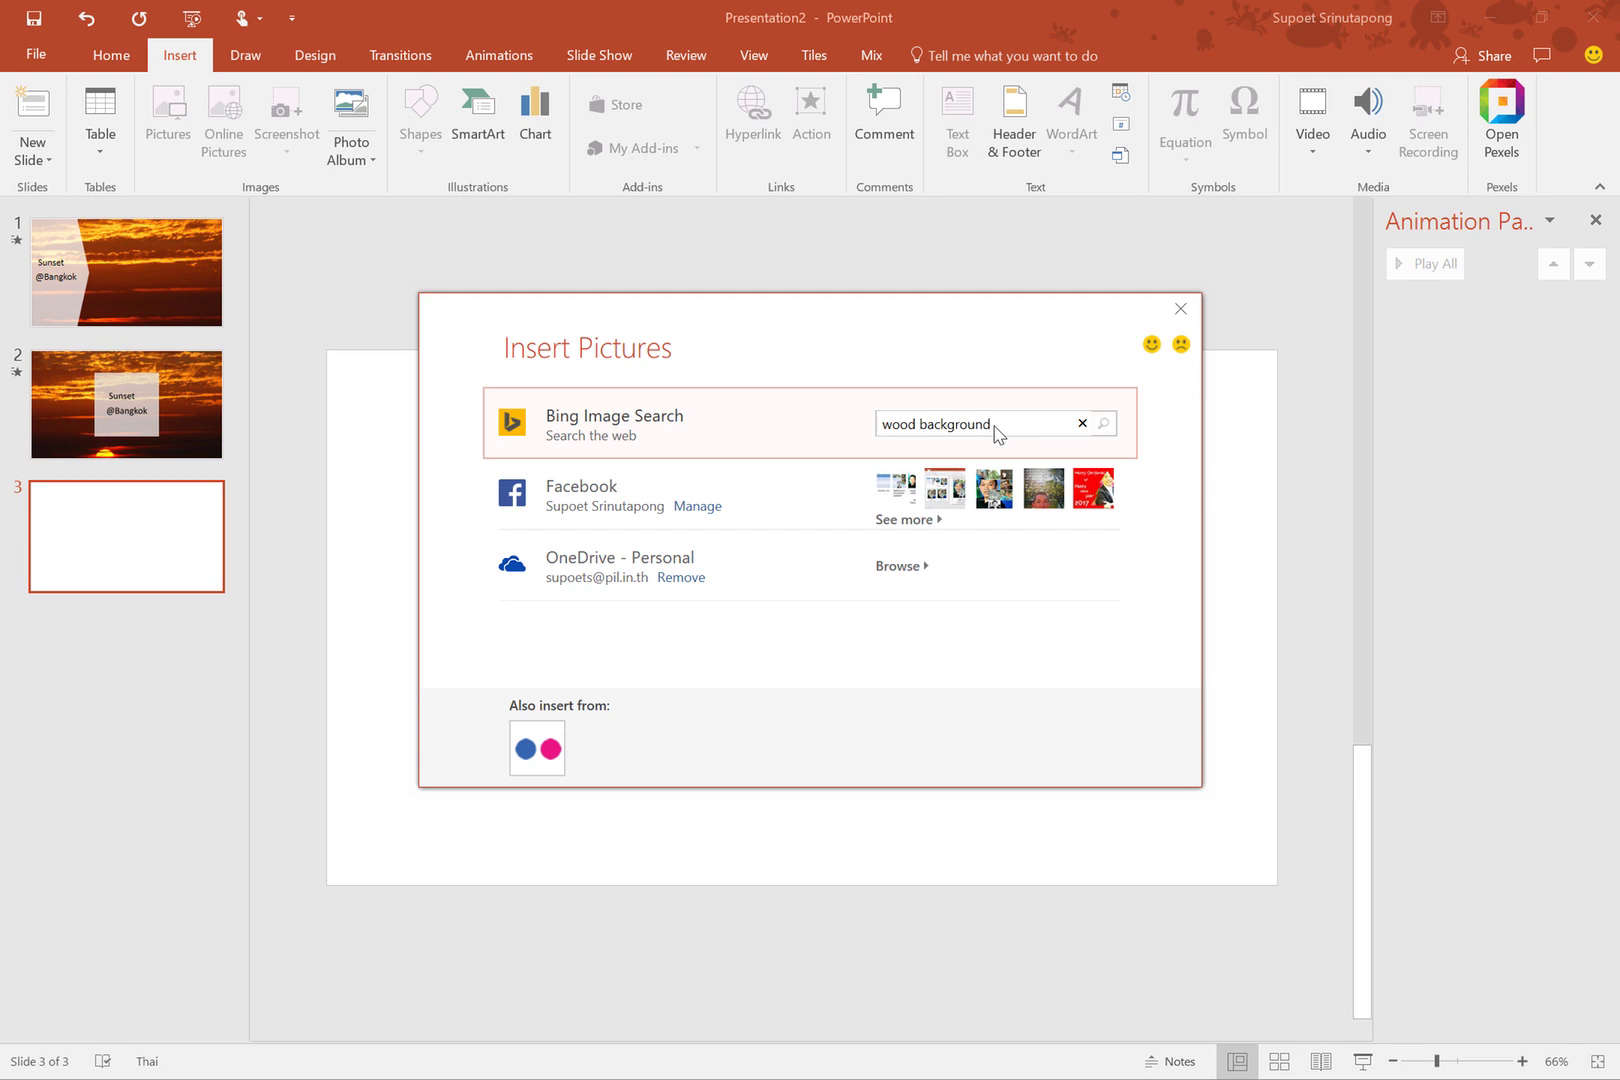
{"action": "key", "text": "Return"}
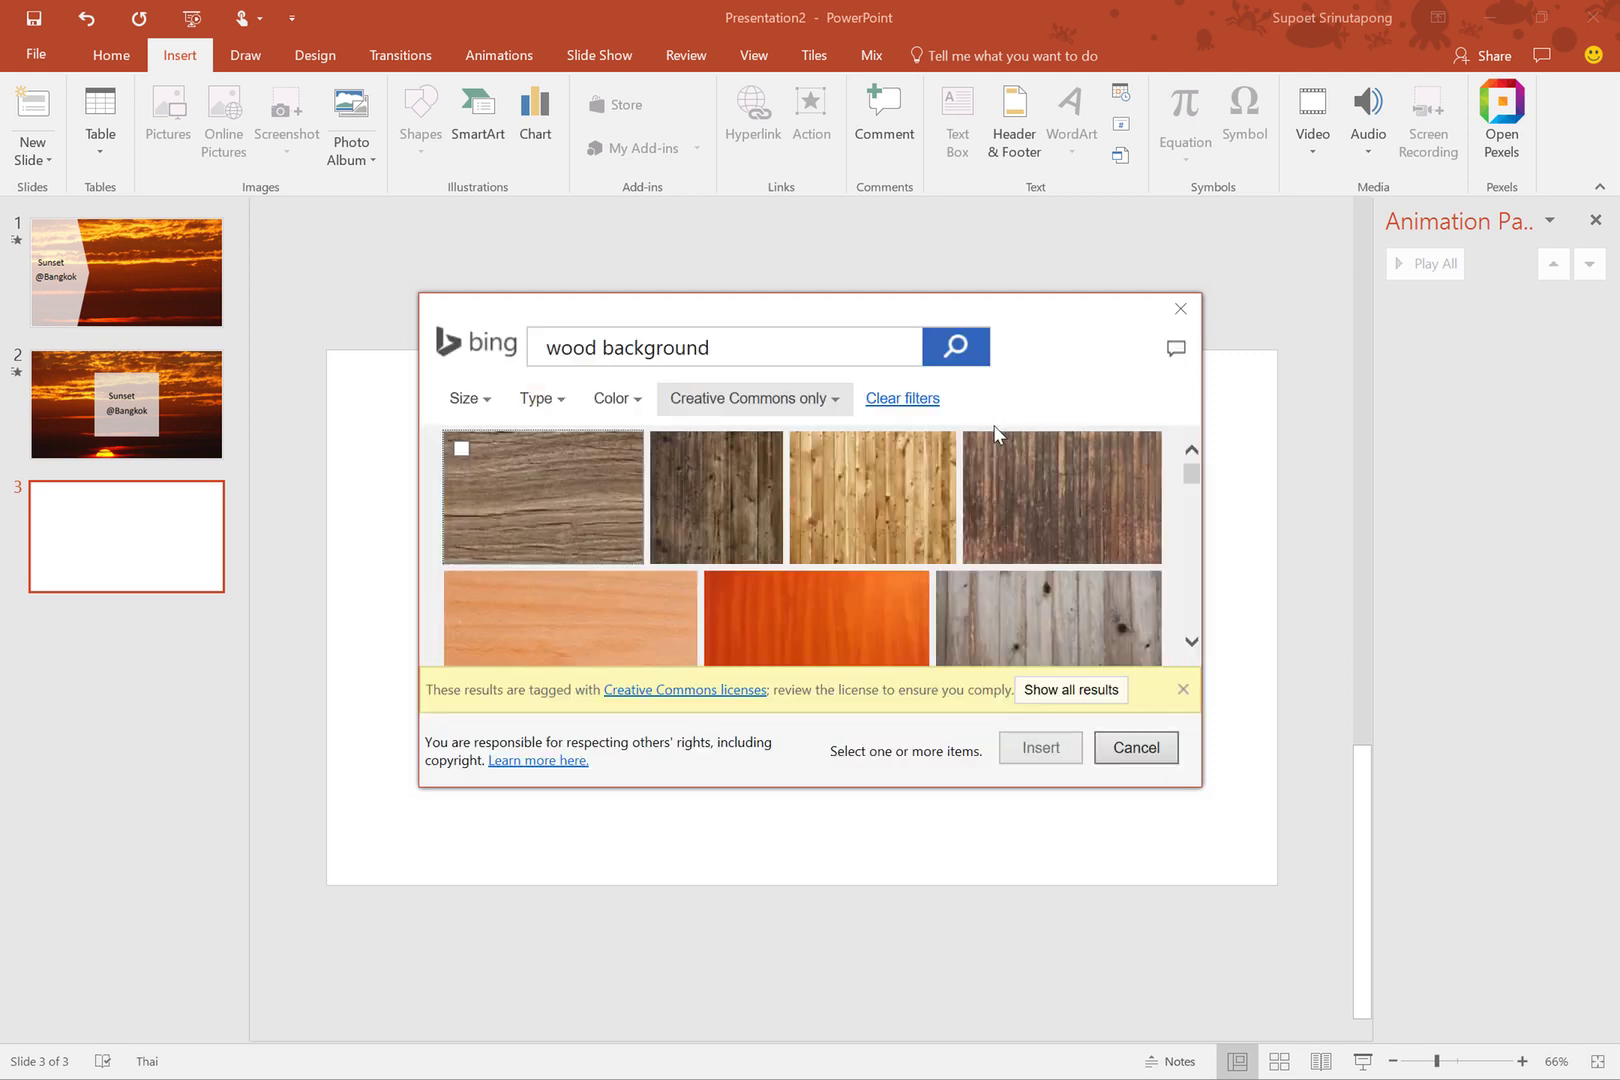
{"action": "left_click", "coordinate": [626, 597]}
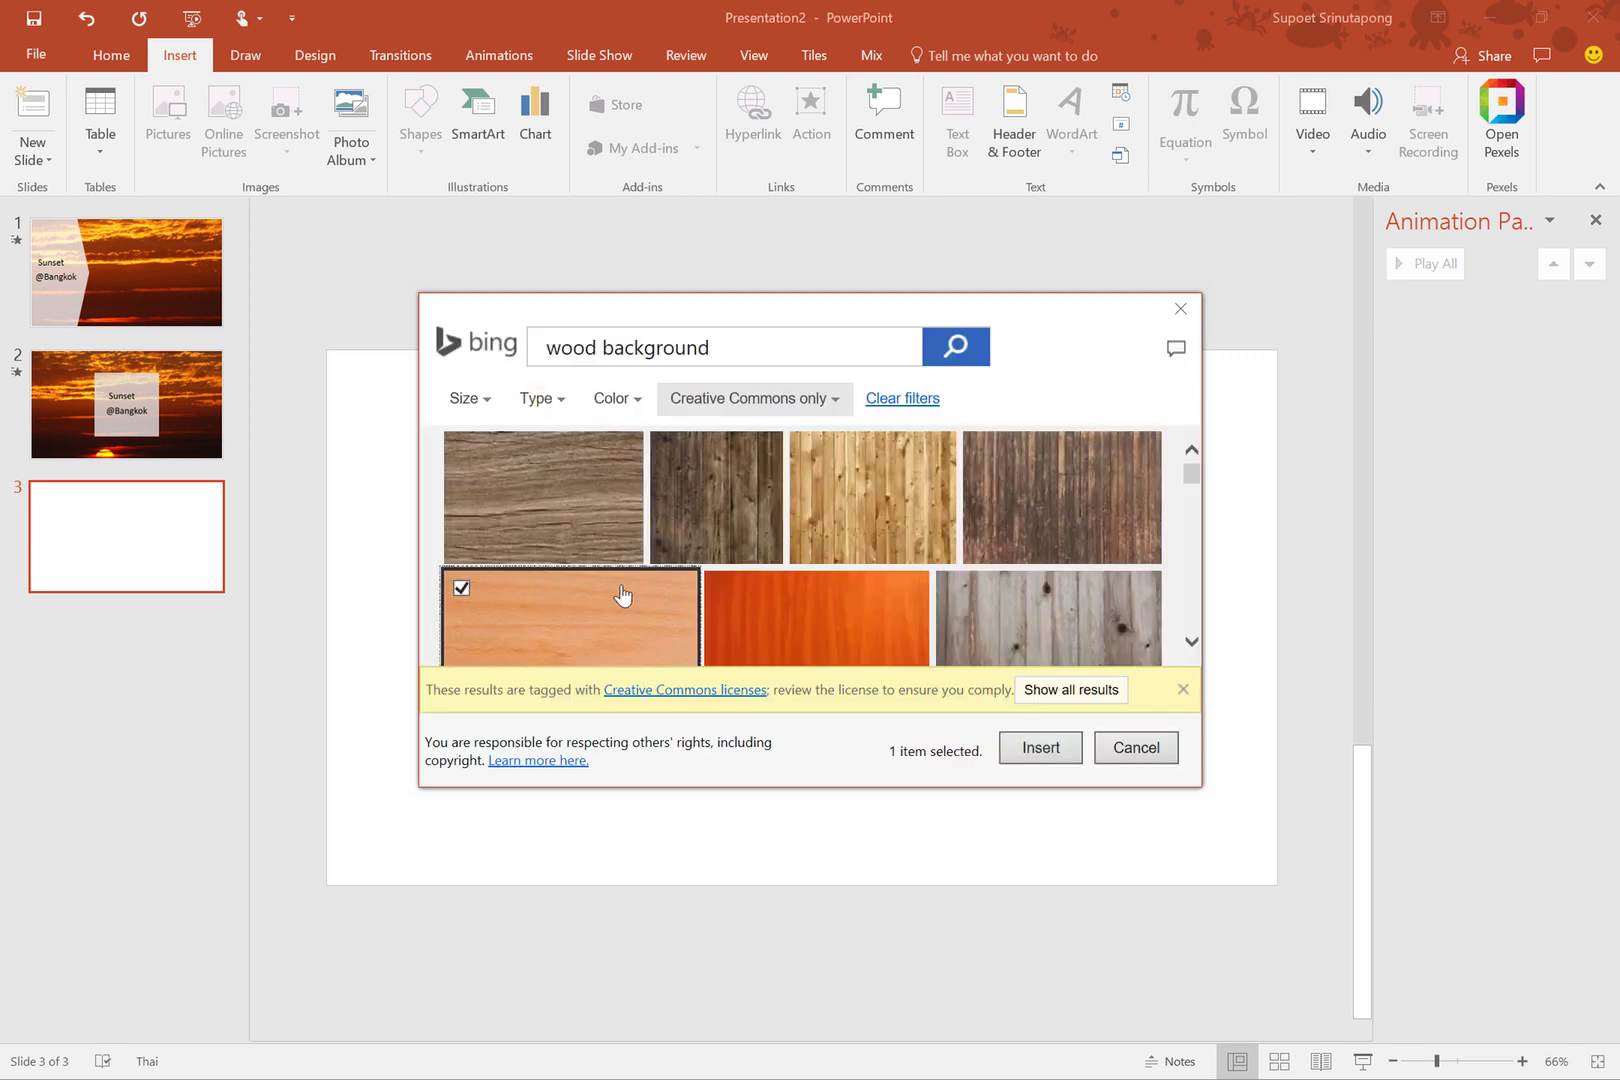
{"action": "left_click", "coordinate": [1052, 757]}
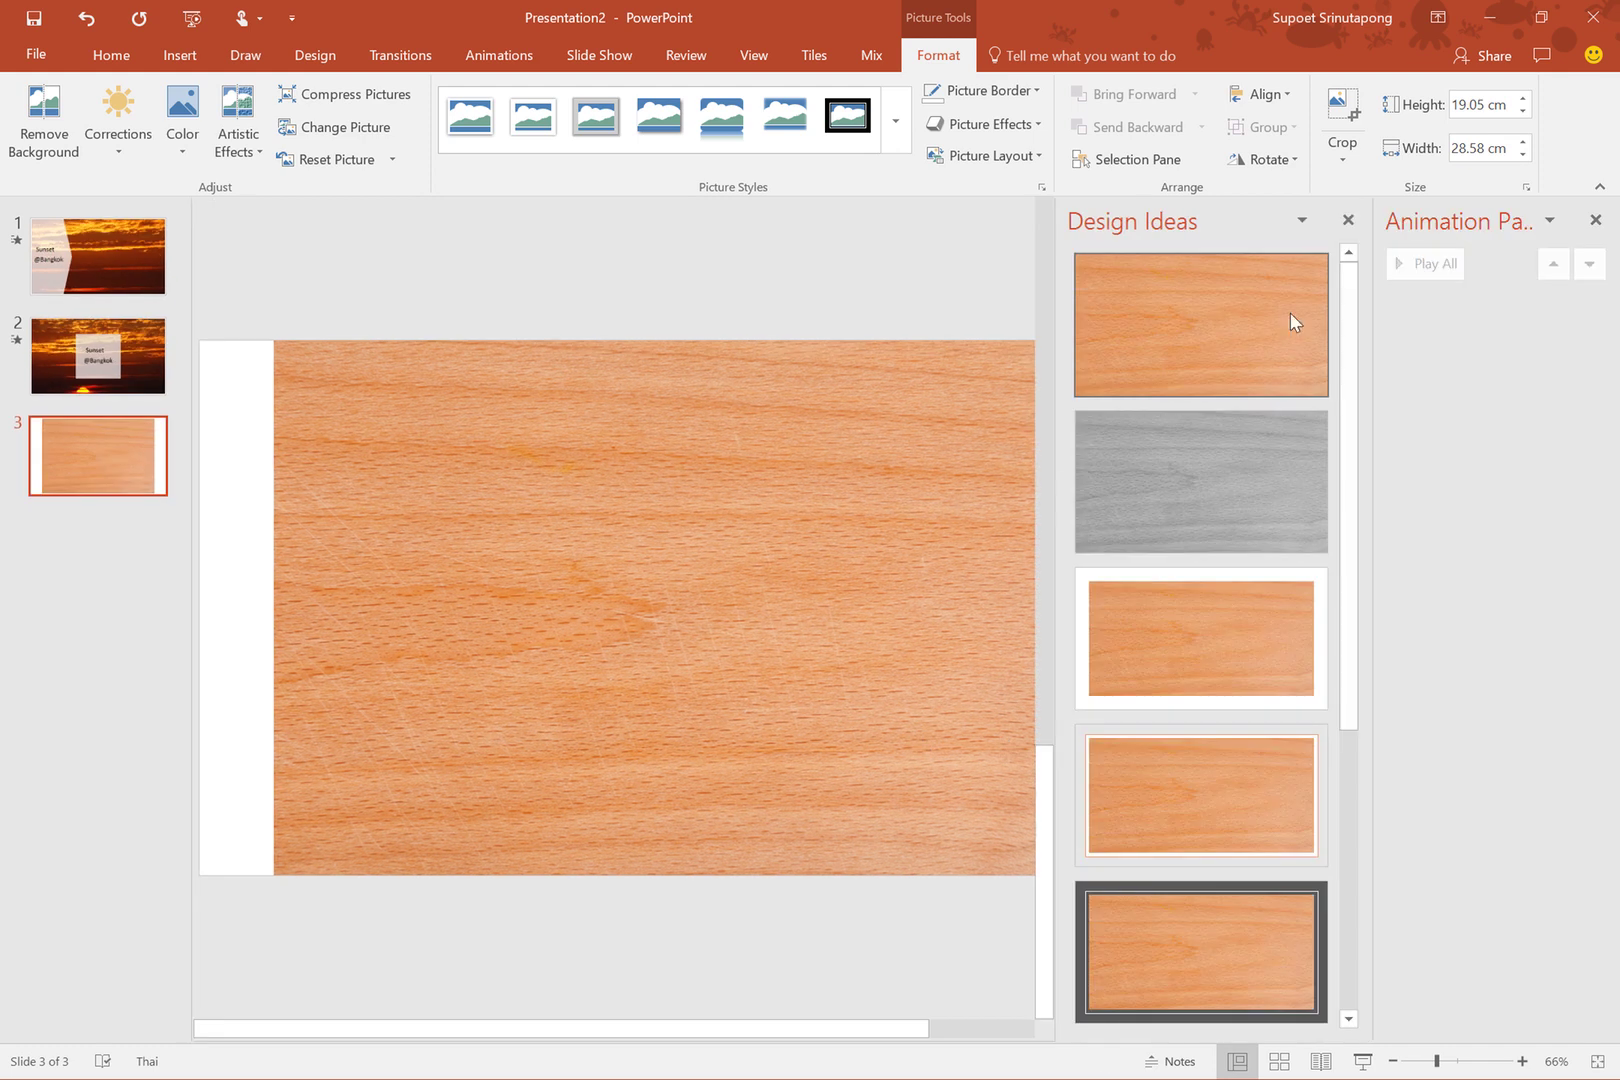
{"action": "left_click", "coordinate": [1233, 303]}
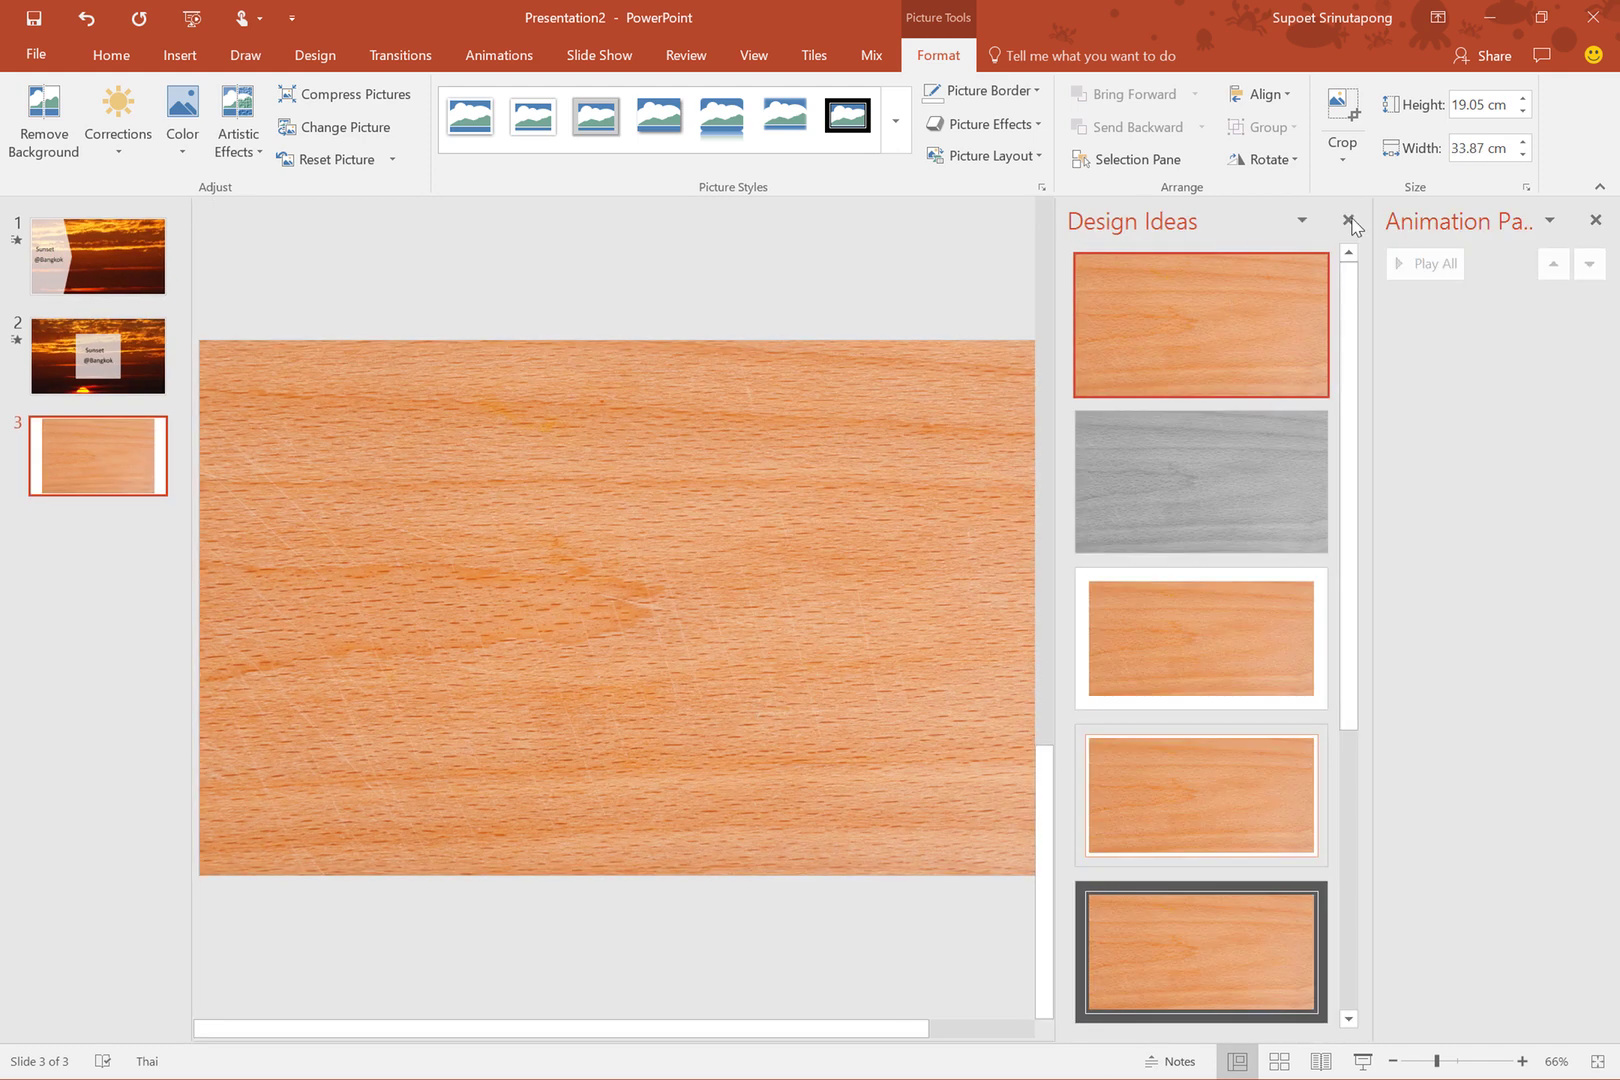
{"action": "left_click", "coordinate": [1348, 221]}
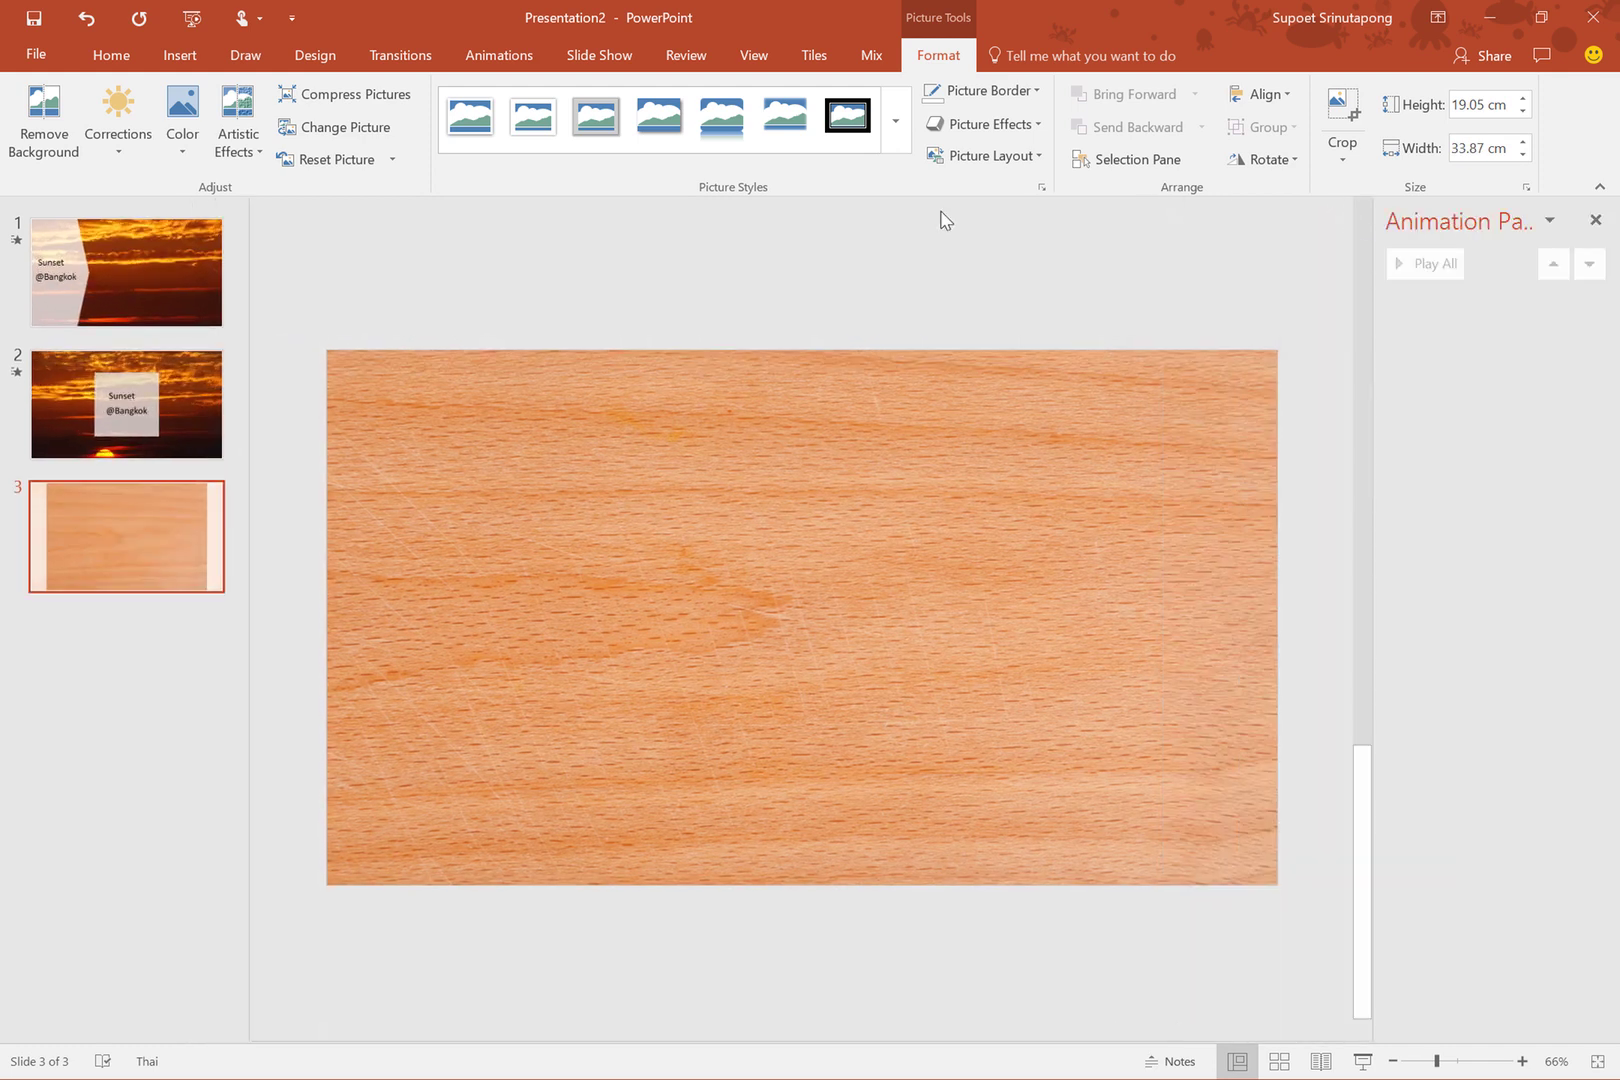
Step: Draw a rectangle near the top left of slide 3 and type an enlarged 'Hello' in it
{"action": "left_click", "coordinate": [193, 62]}
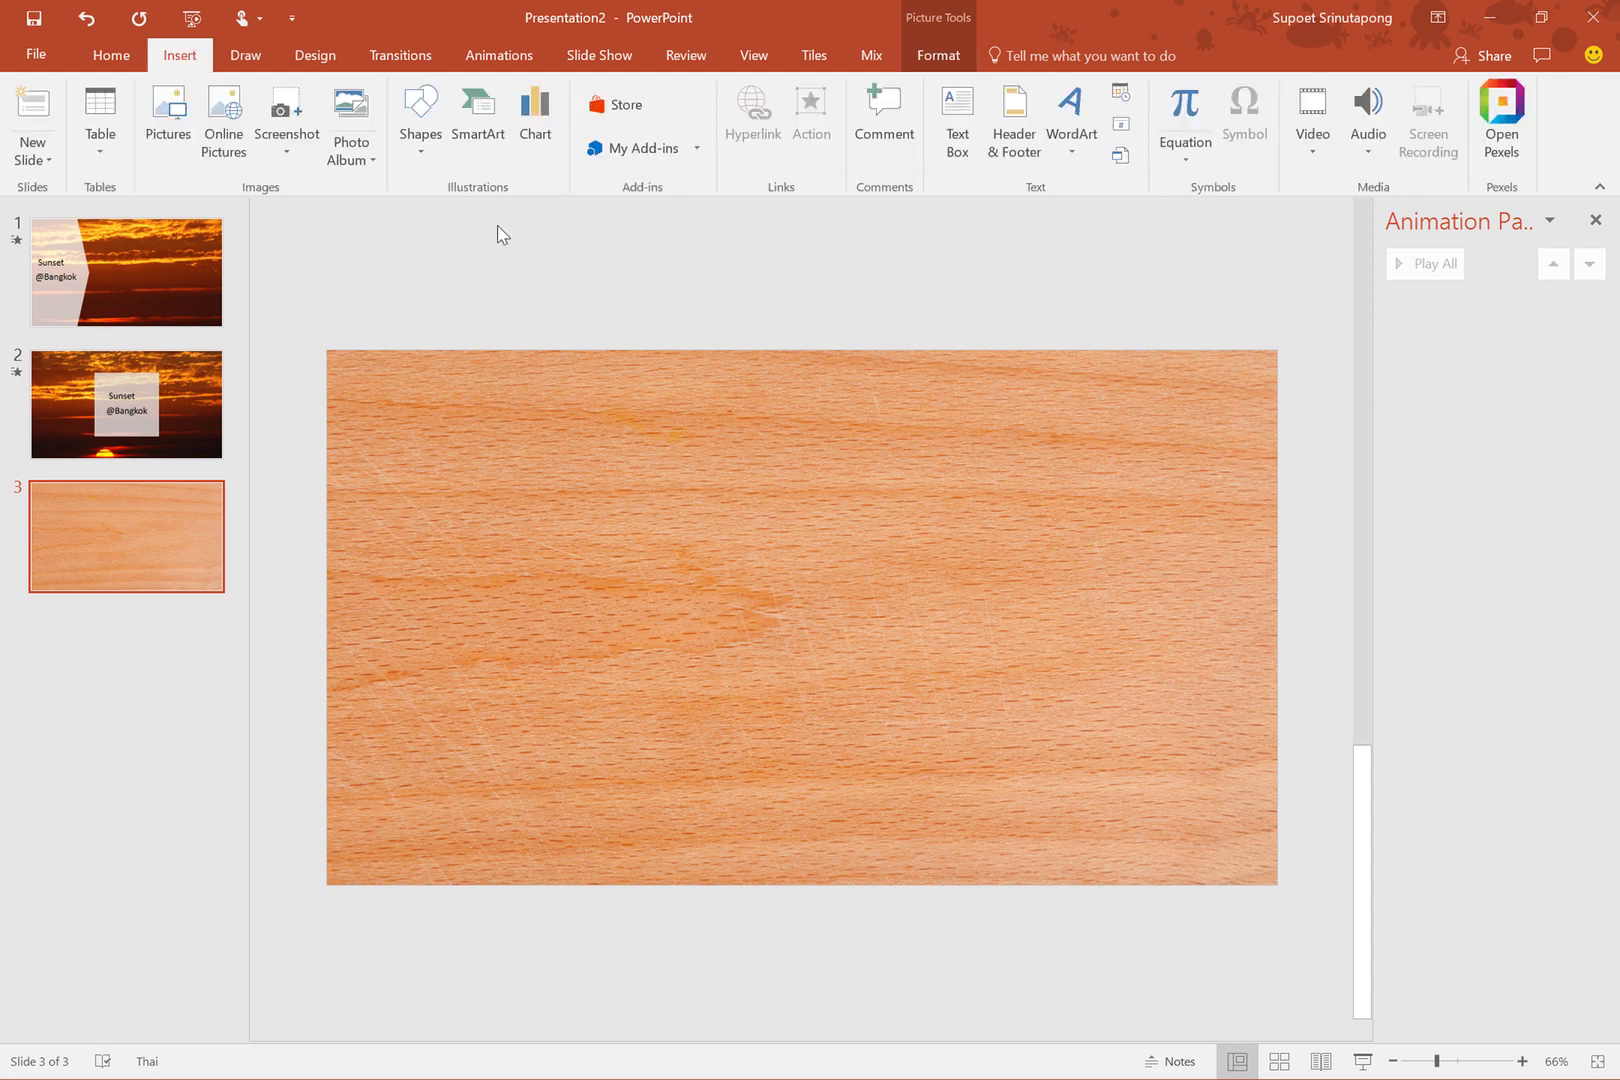
{"action": "left_click", "coordinate": [428, 149]}
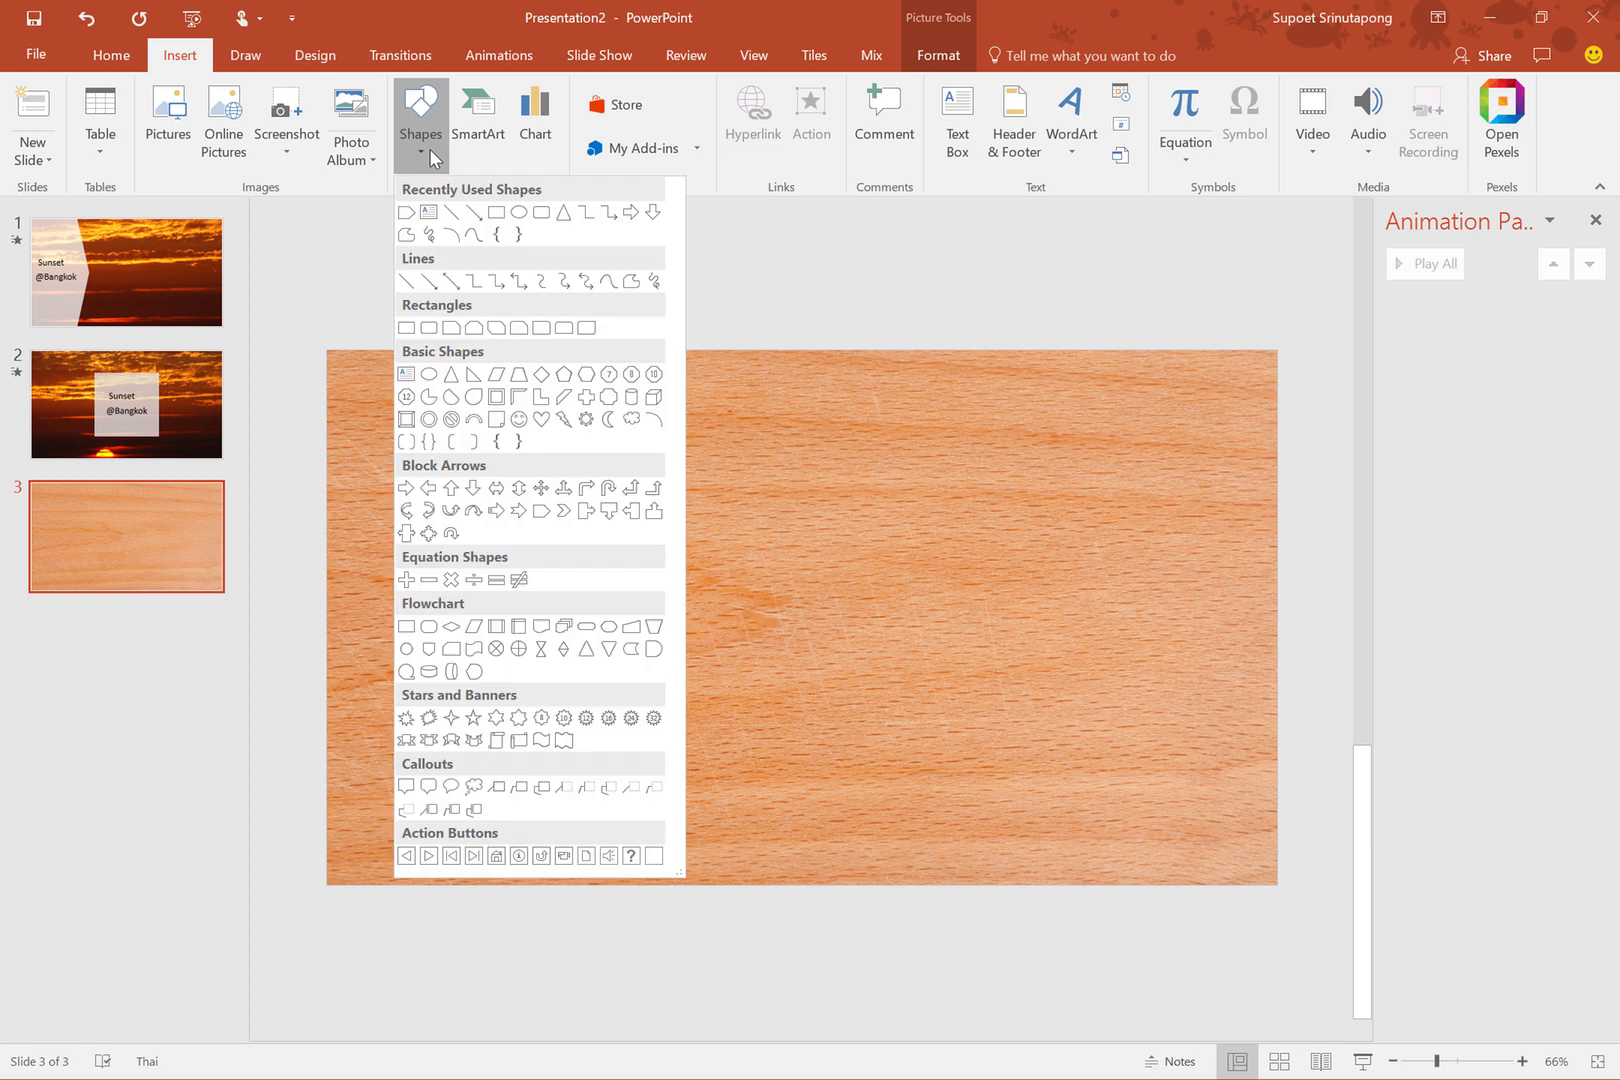
{"action": "left_click", "coordinate": [498, 227]}
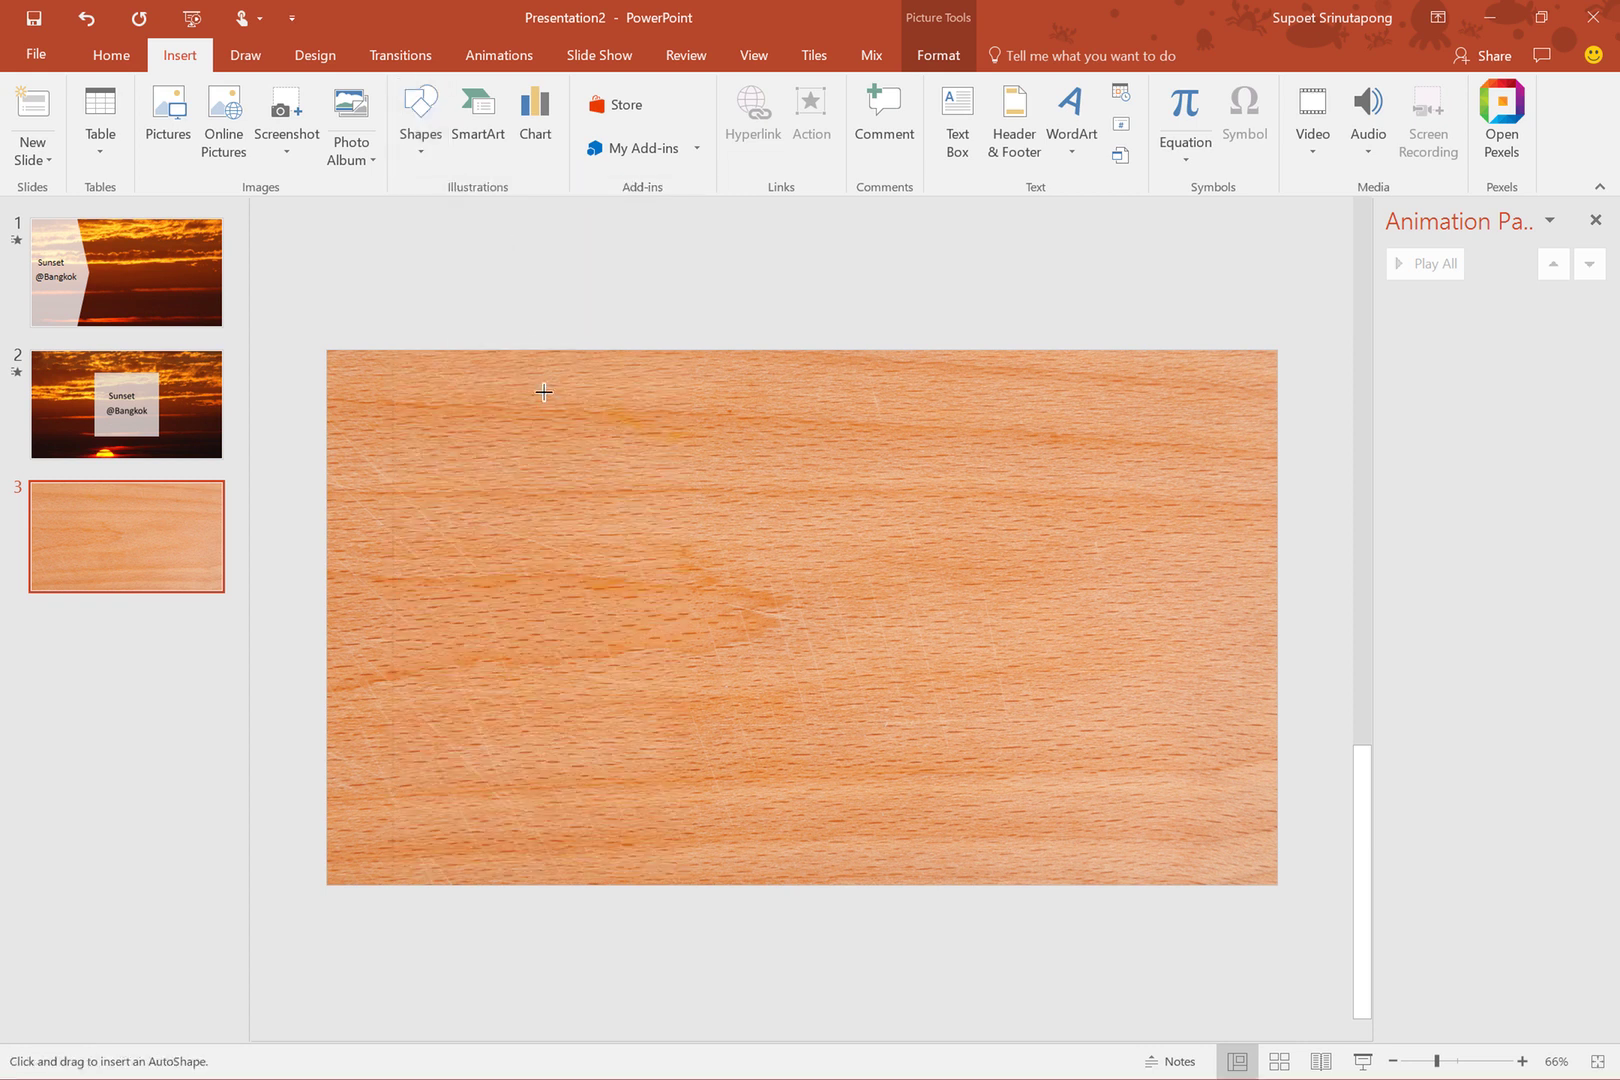
{"action": "left_click_drag", "start_coordinate": [522, 405], "coordinate": [725, 471]}
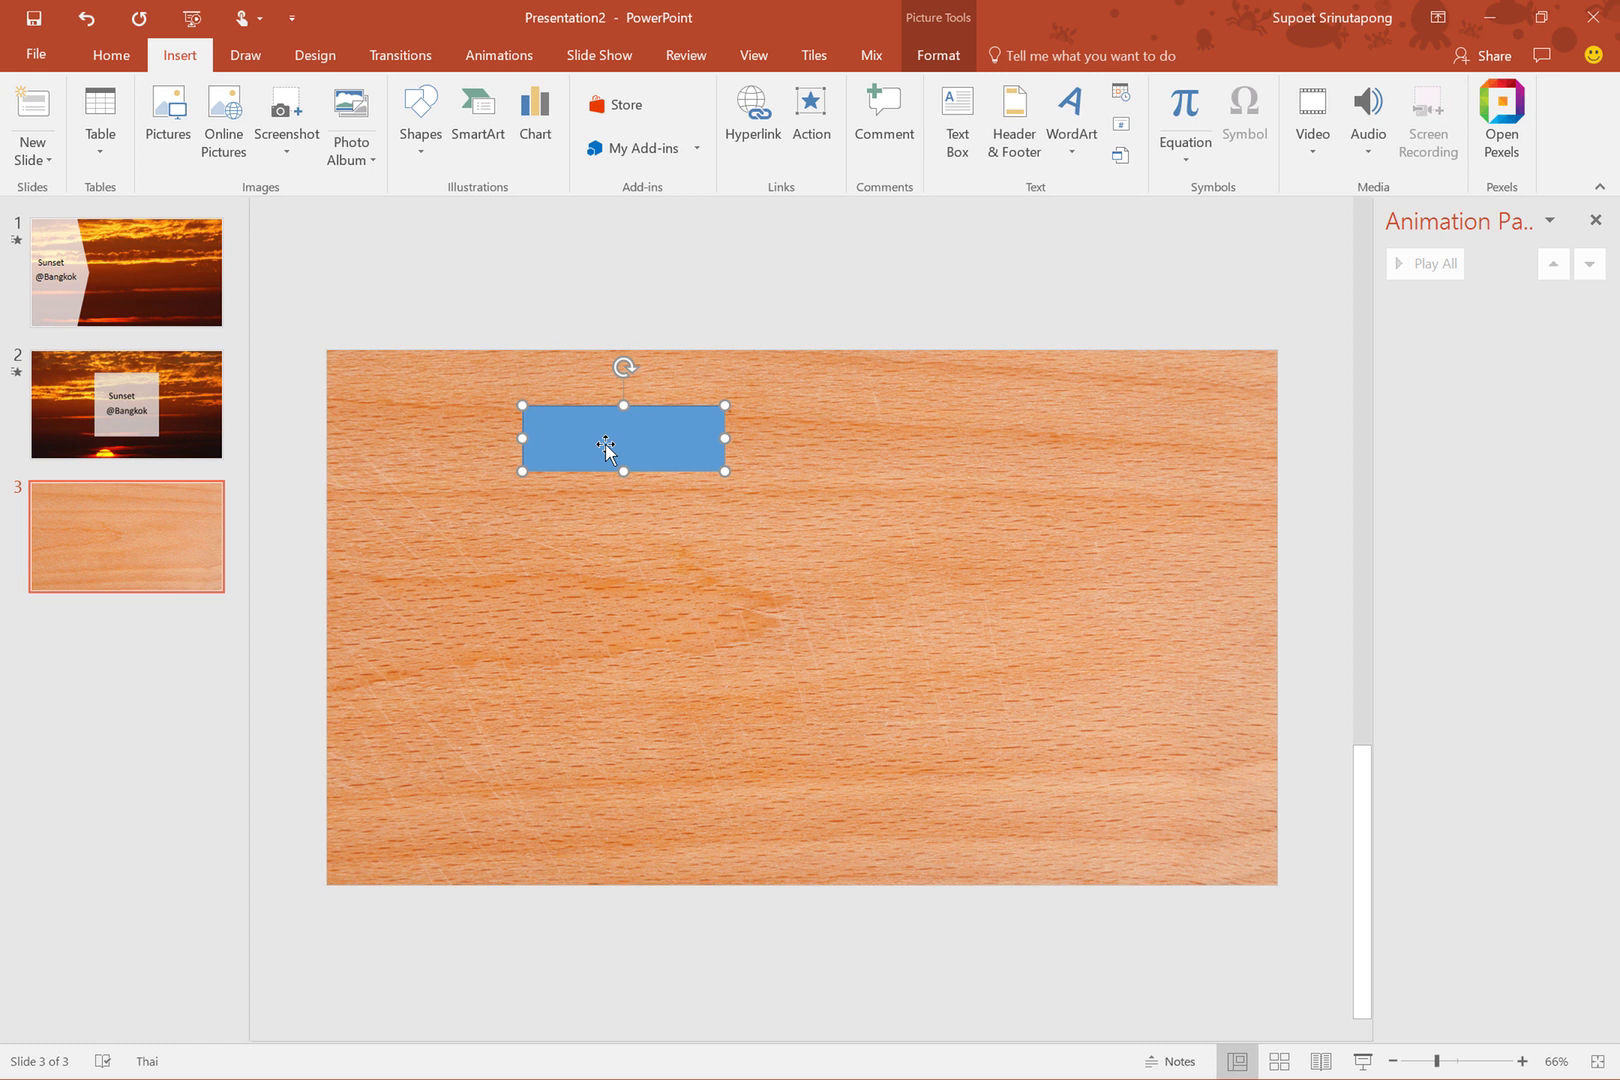
{"action": "left_click", "coordinate": [623, 437]}
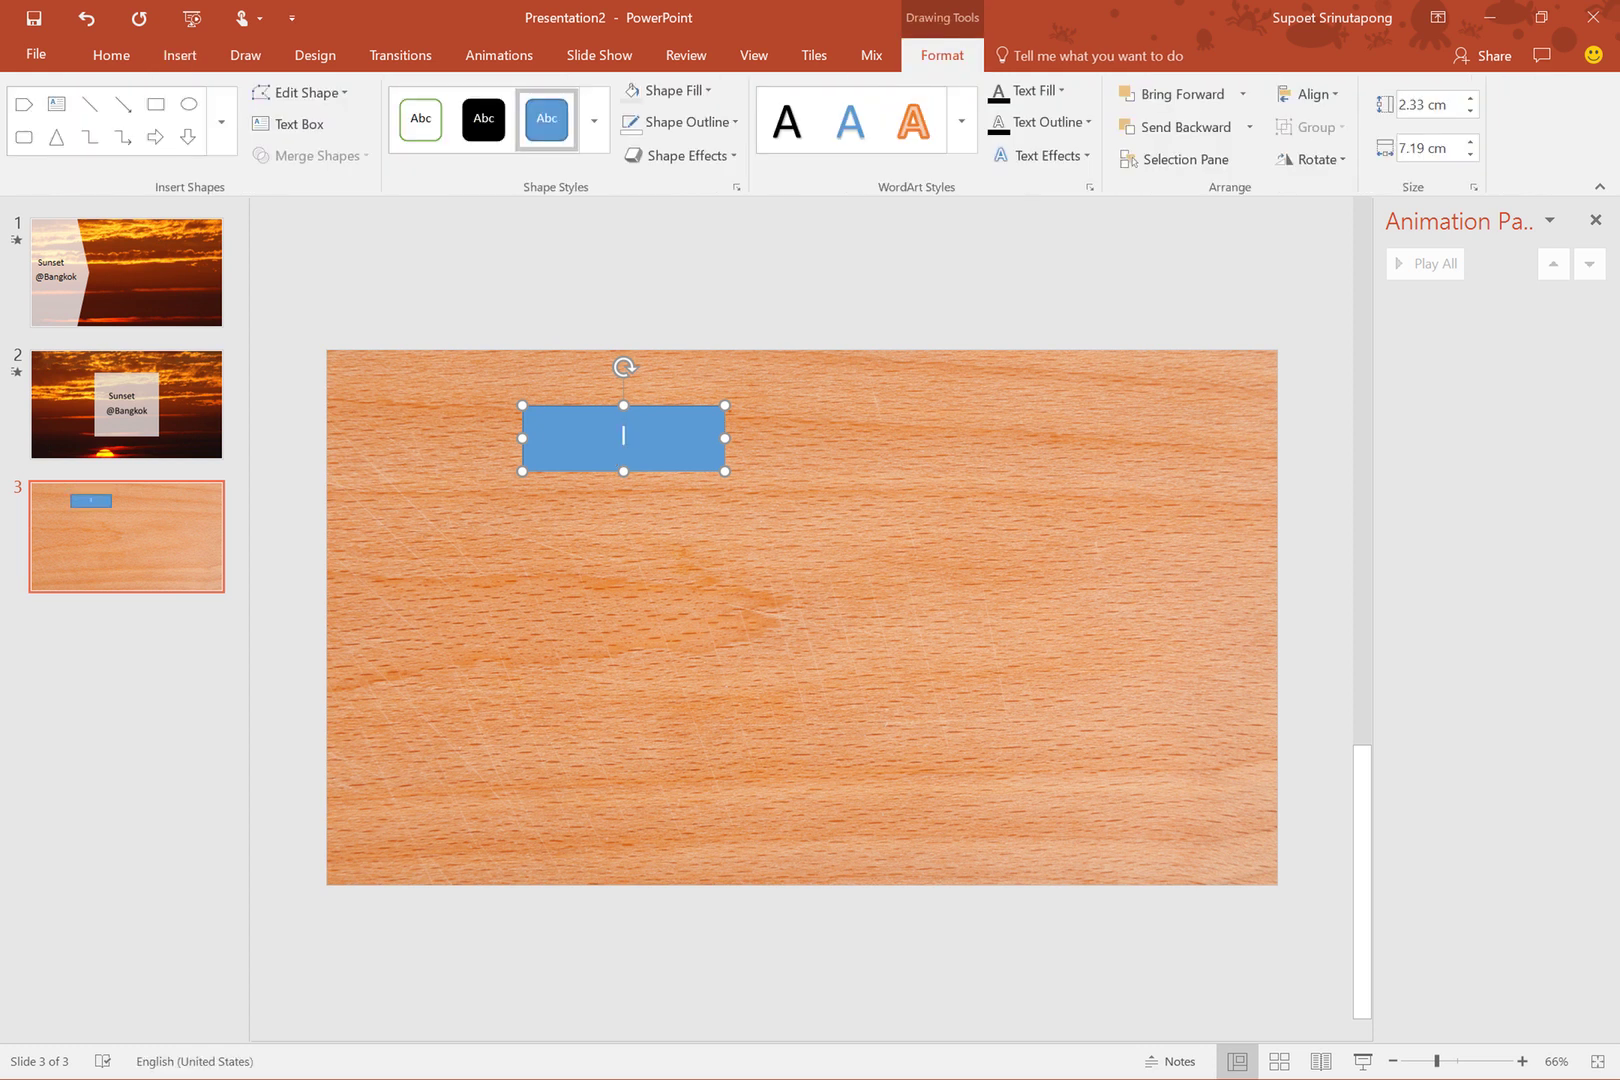
{"action": "key", "text": "alt+shift"}
{"action": "key", "text": "alt+shift"}
{"action": "type", "text": "Hell"}
{"action": "type", "text": "o"}
{"action": "key", "text": "ctrl+a"}
{"action": "key", "text": "ctrl+bracketright"}
{"action": "key", "text": "ctrl+bracketright"}
{"action": "key", "text": "ctrl+bracketright"}
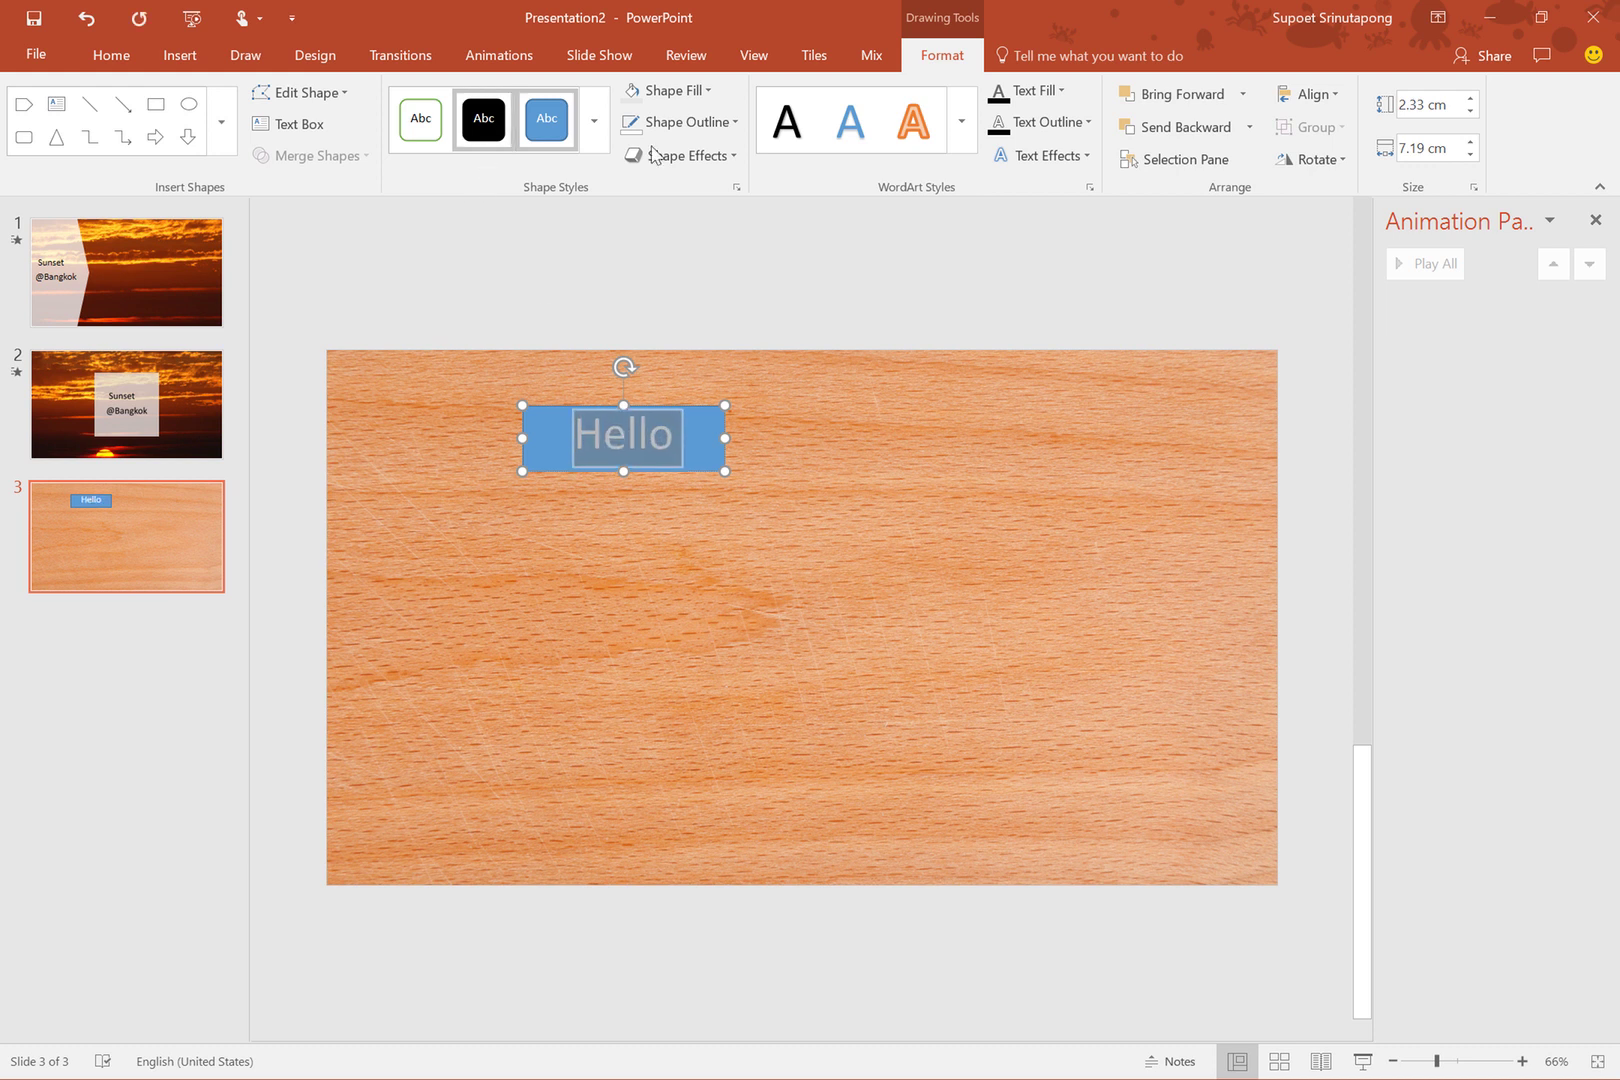
Step: Make the Hello text black and the box white with a grey outline
{"action": "left_click", "coordinate": [1036, 108]}
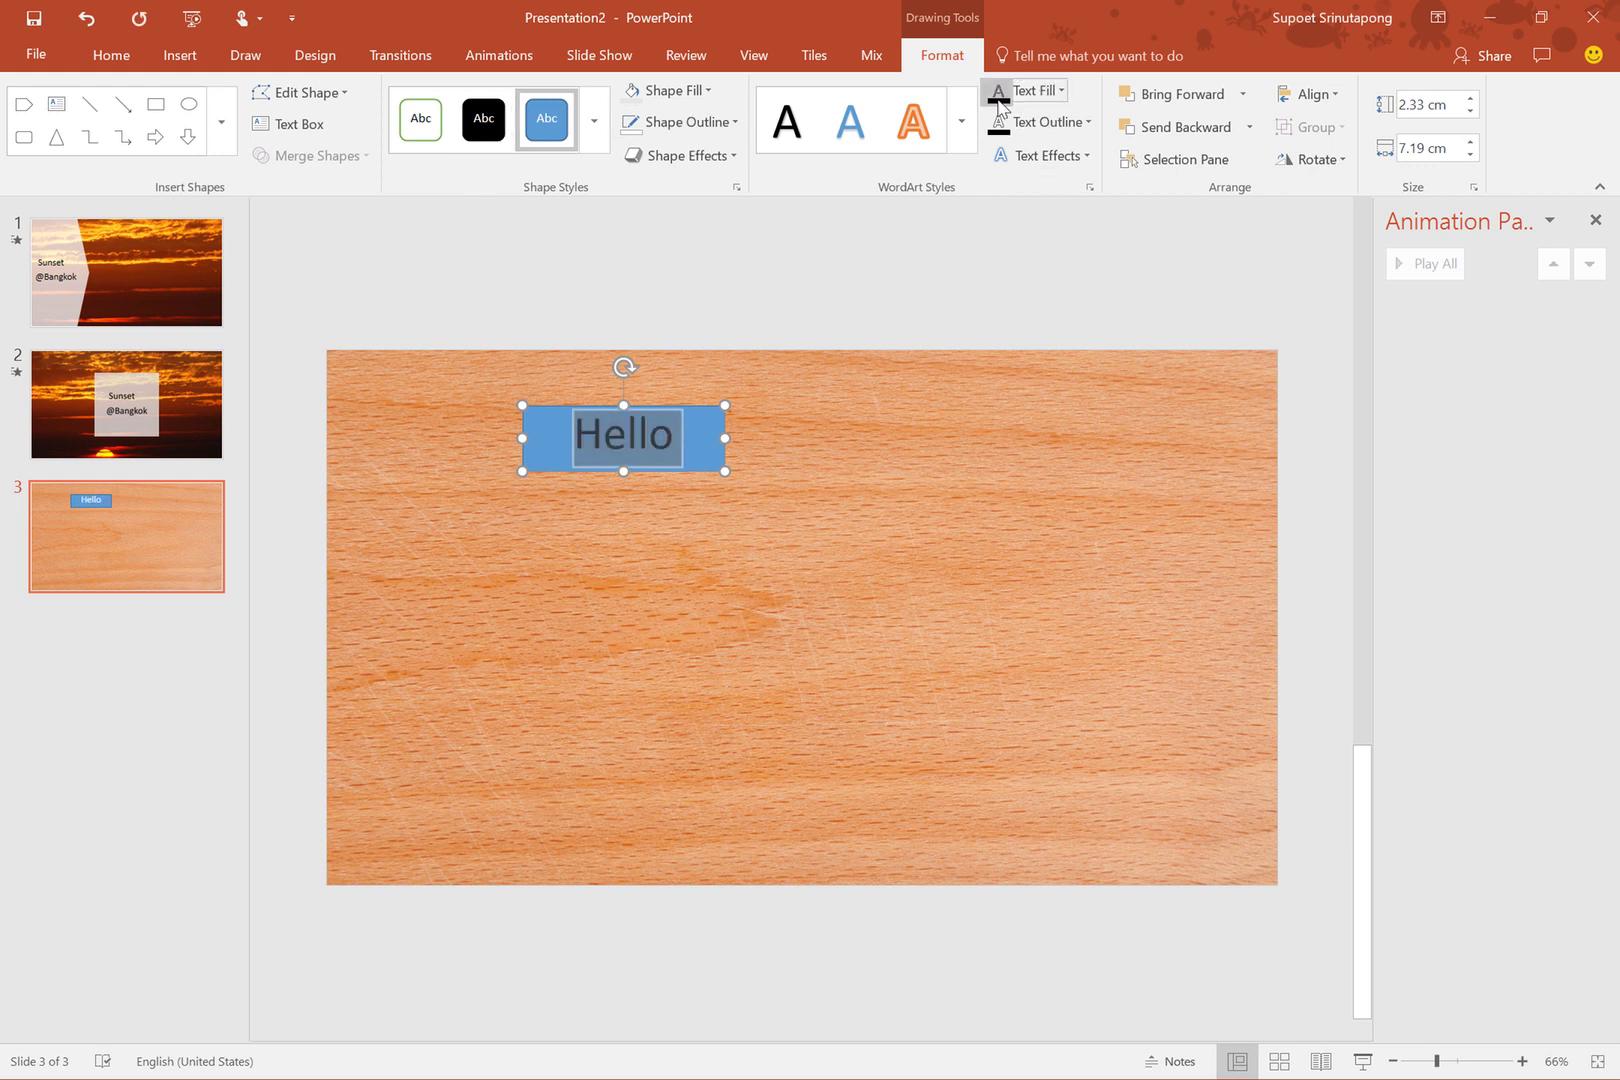
{"action": "left_click", "coordinate": [704, 425]}
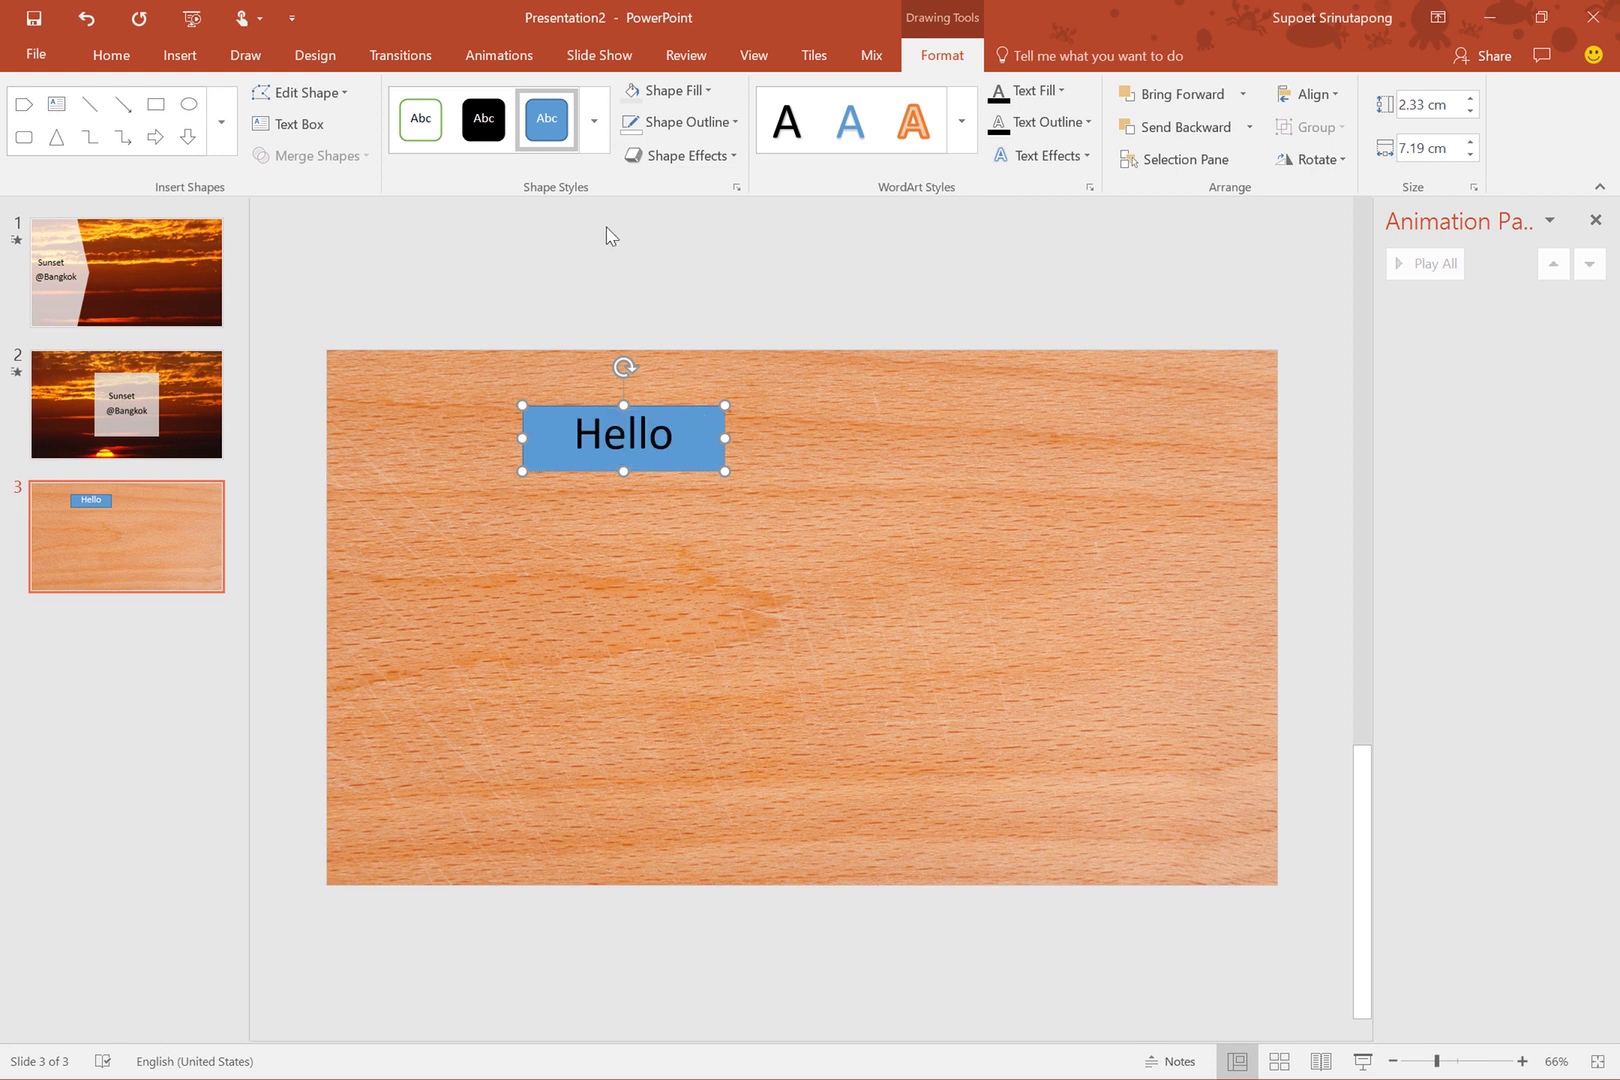
{"action": "left_click", "coordinate": [662, 93]}
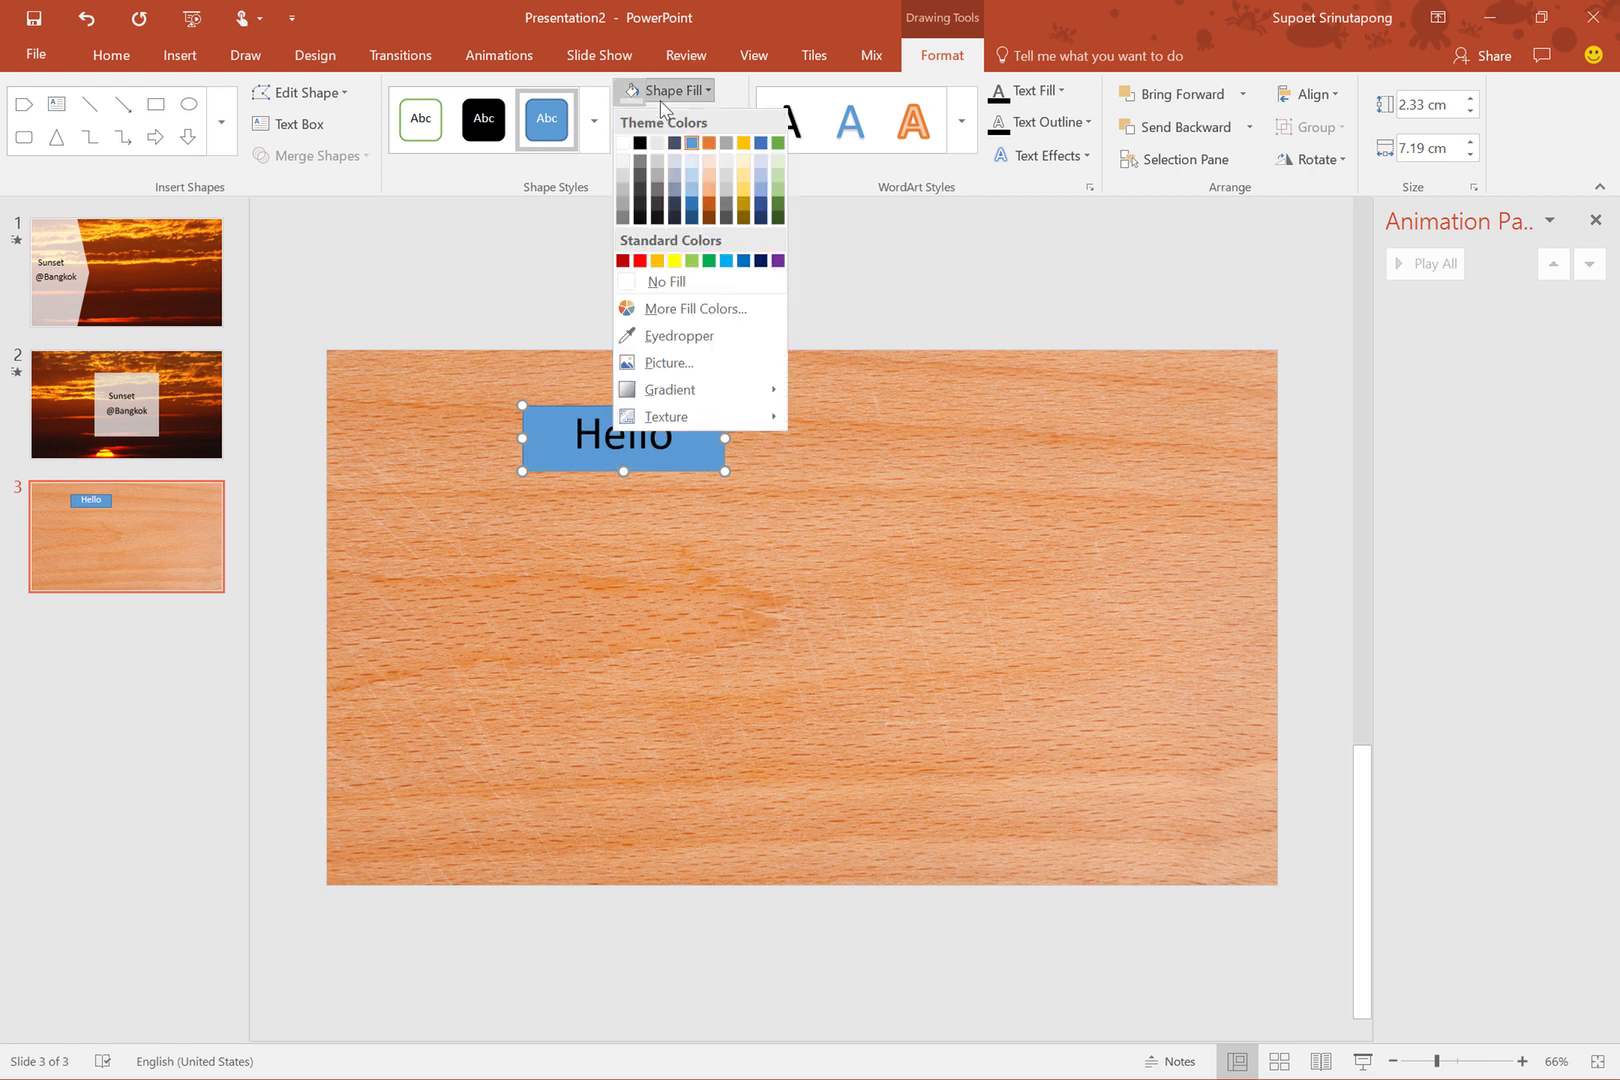
{"action": "left_click", "coordinate": [623, 142]}
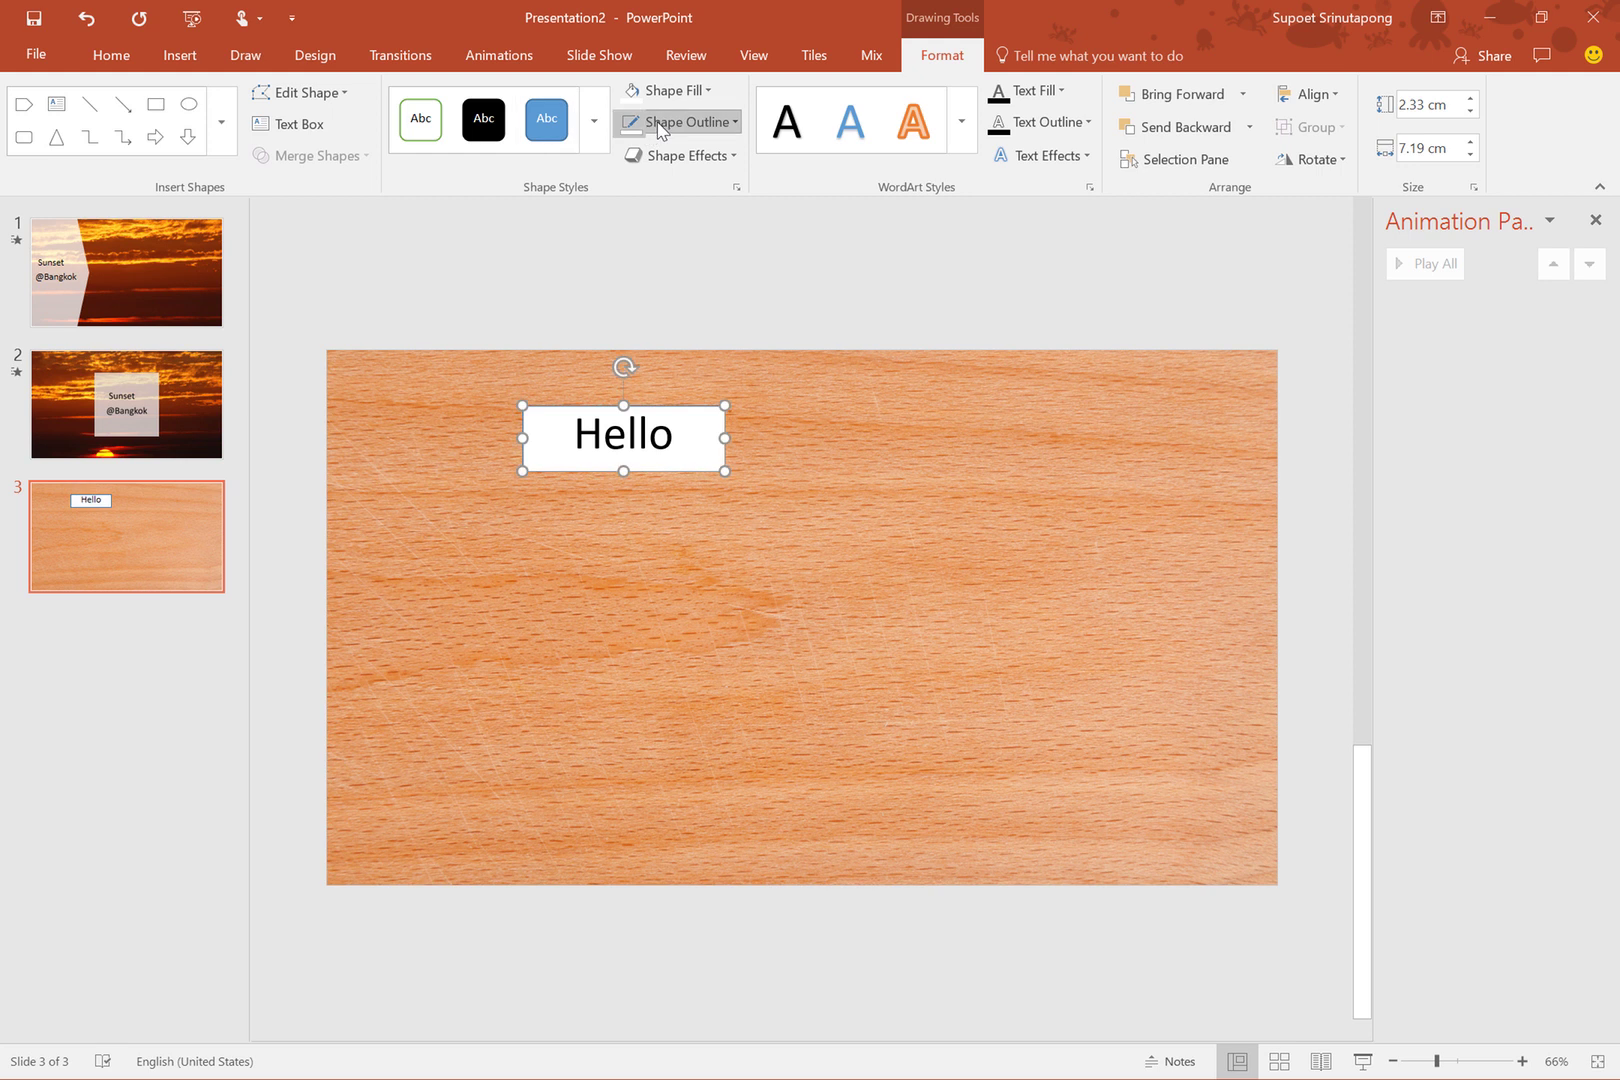
{"action": "left_click", "coordinate": [660, 125]}
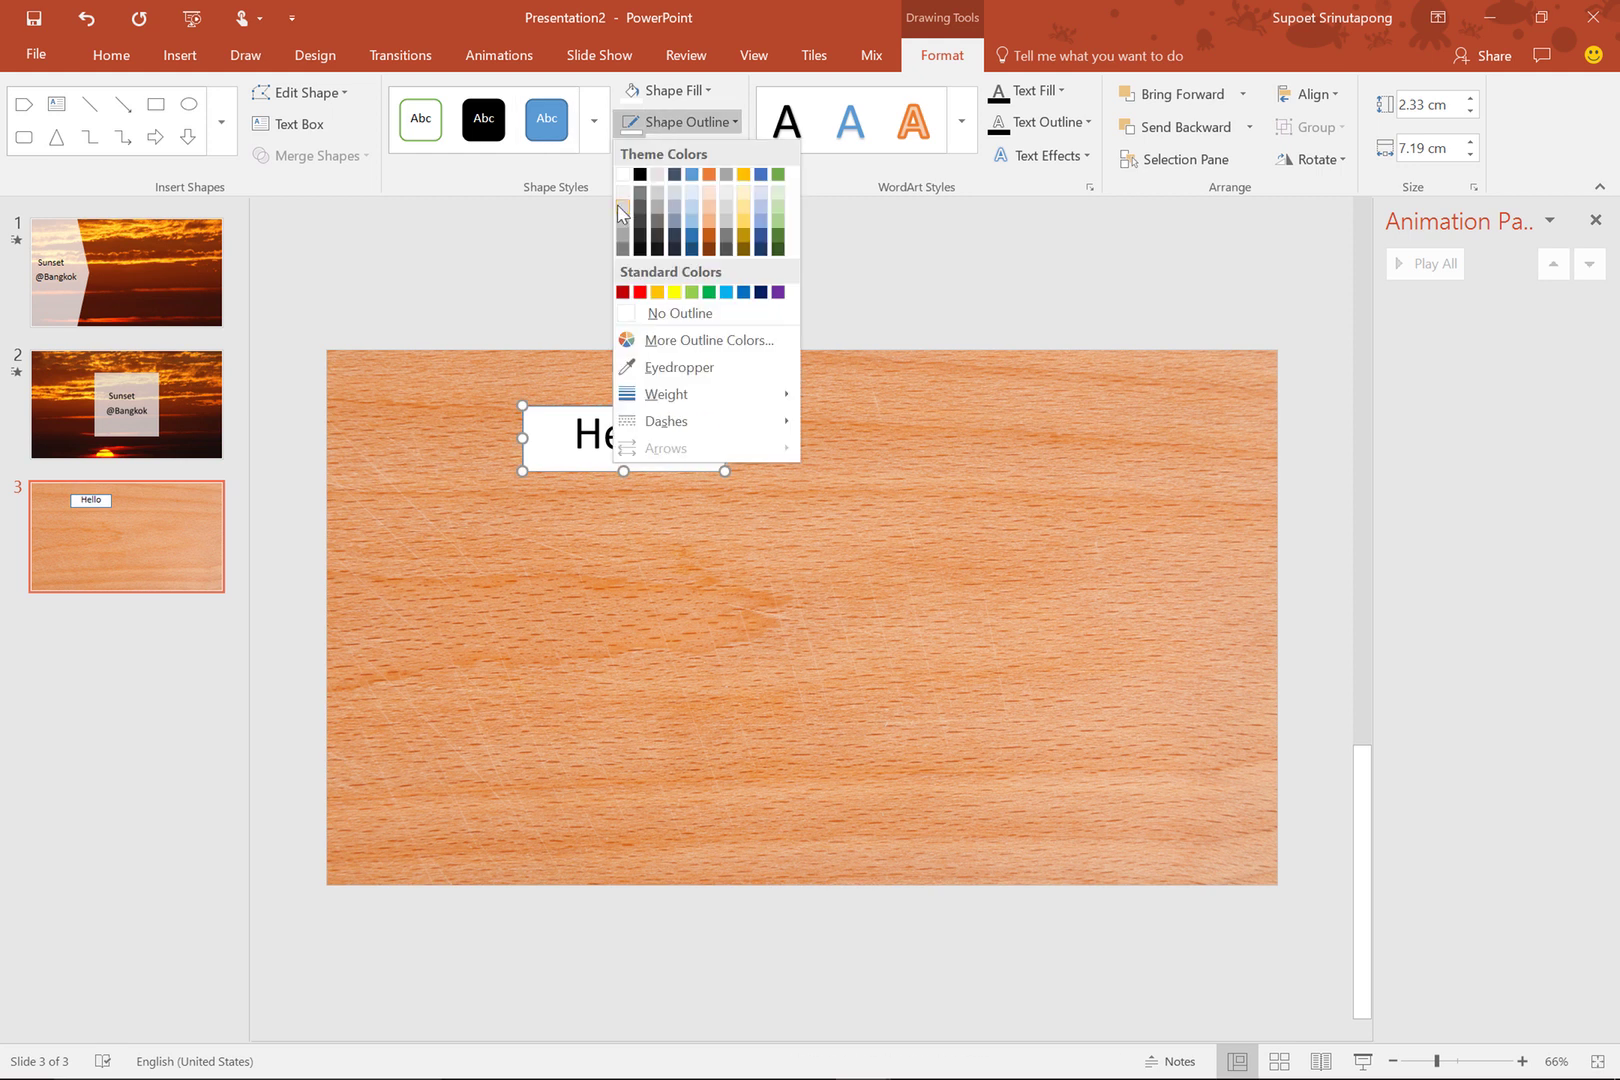
{"action": "left_click", "coordinate": [618, 204]}
{"action": "left_click", "coordinate": [697, 158]}
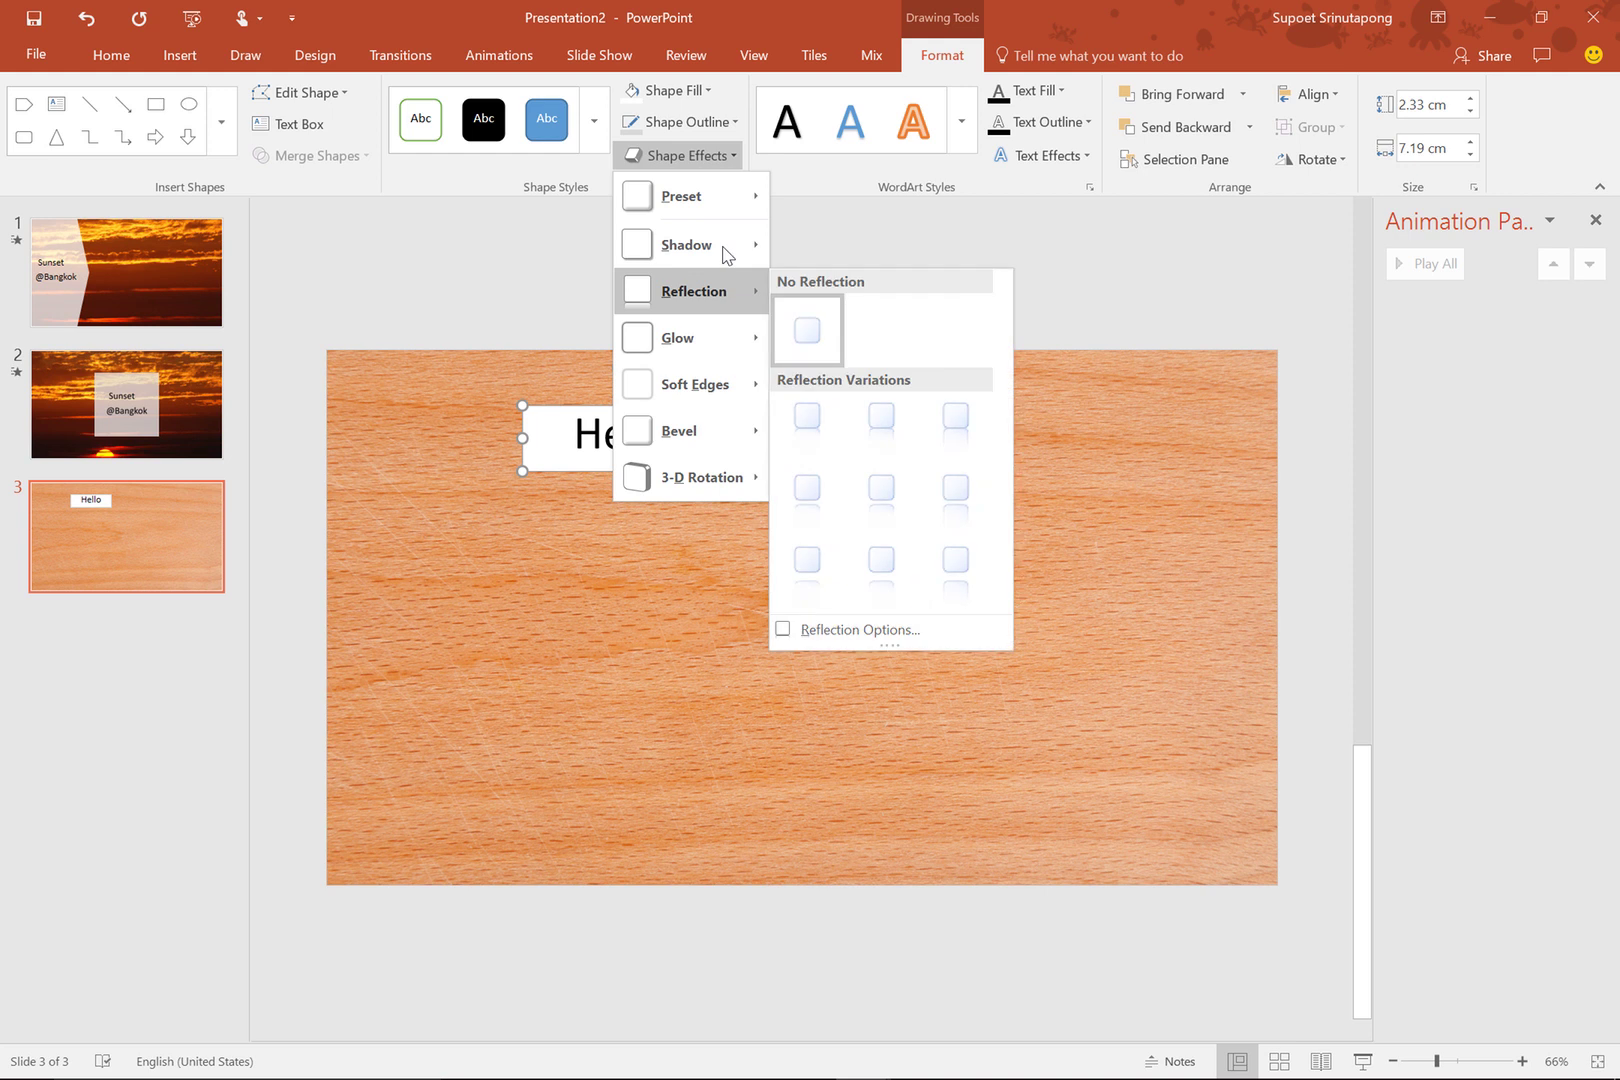
{"action": "mouse_move", "coordinate": [687, 244]}
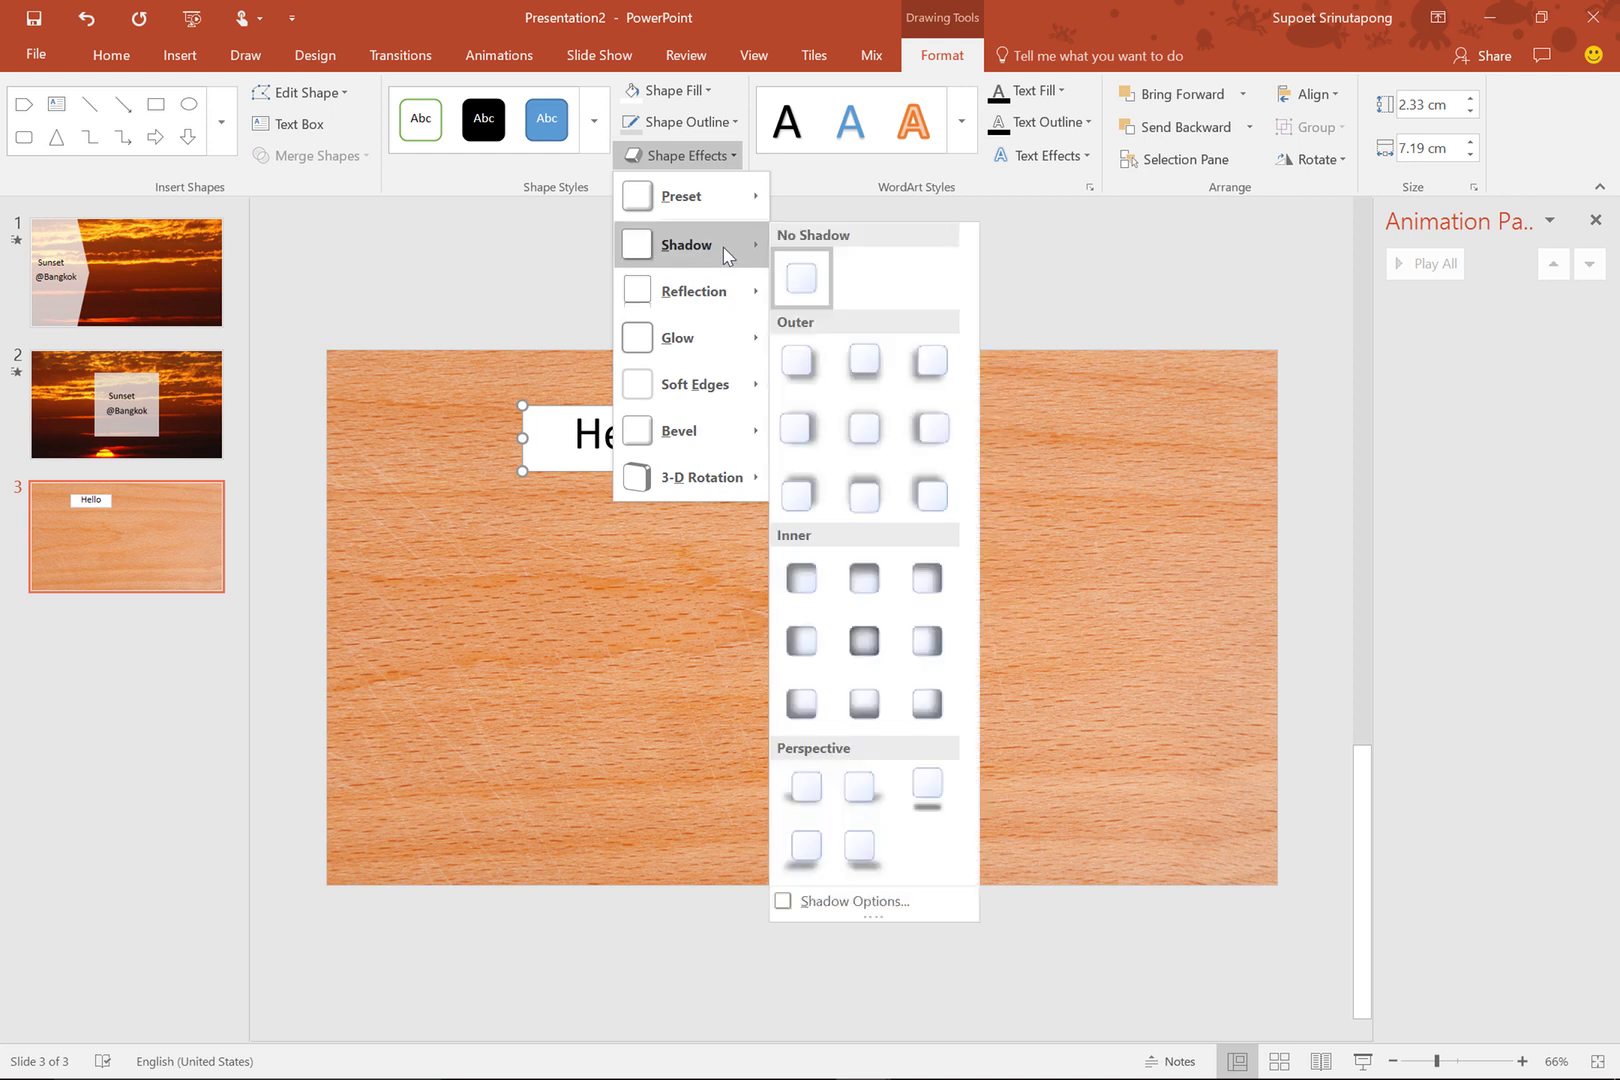
{"action": "key", "text": "Escape"}
{"action": "key", "text": "Escape"}
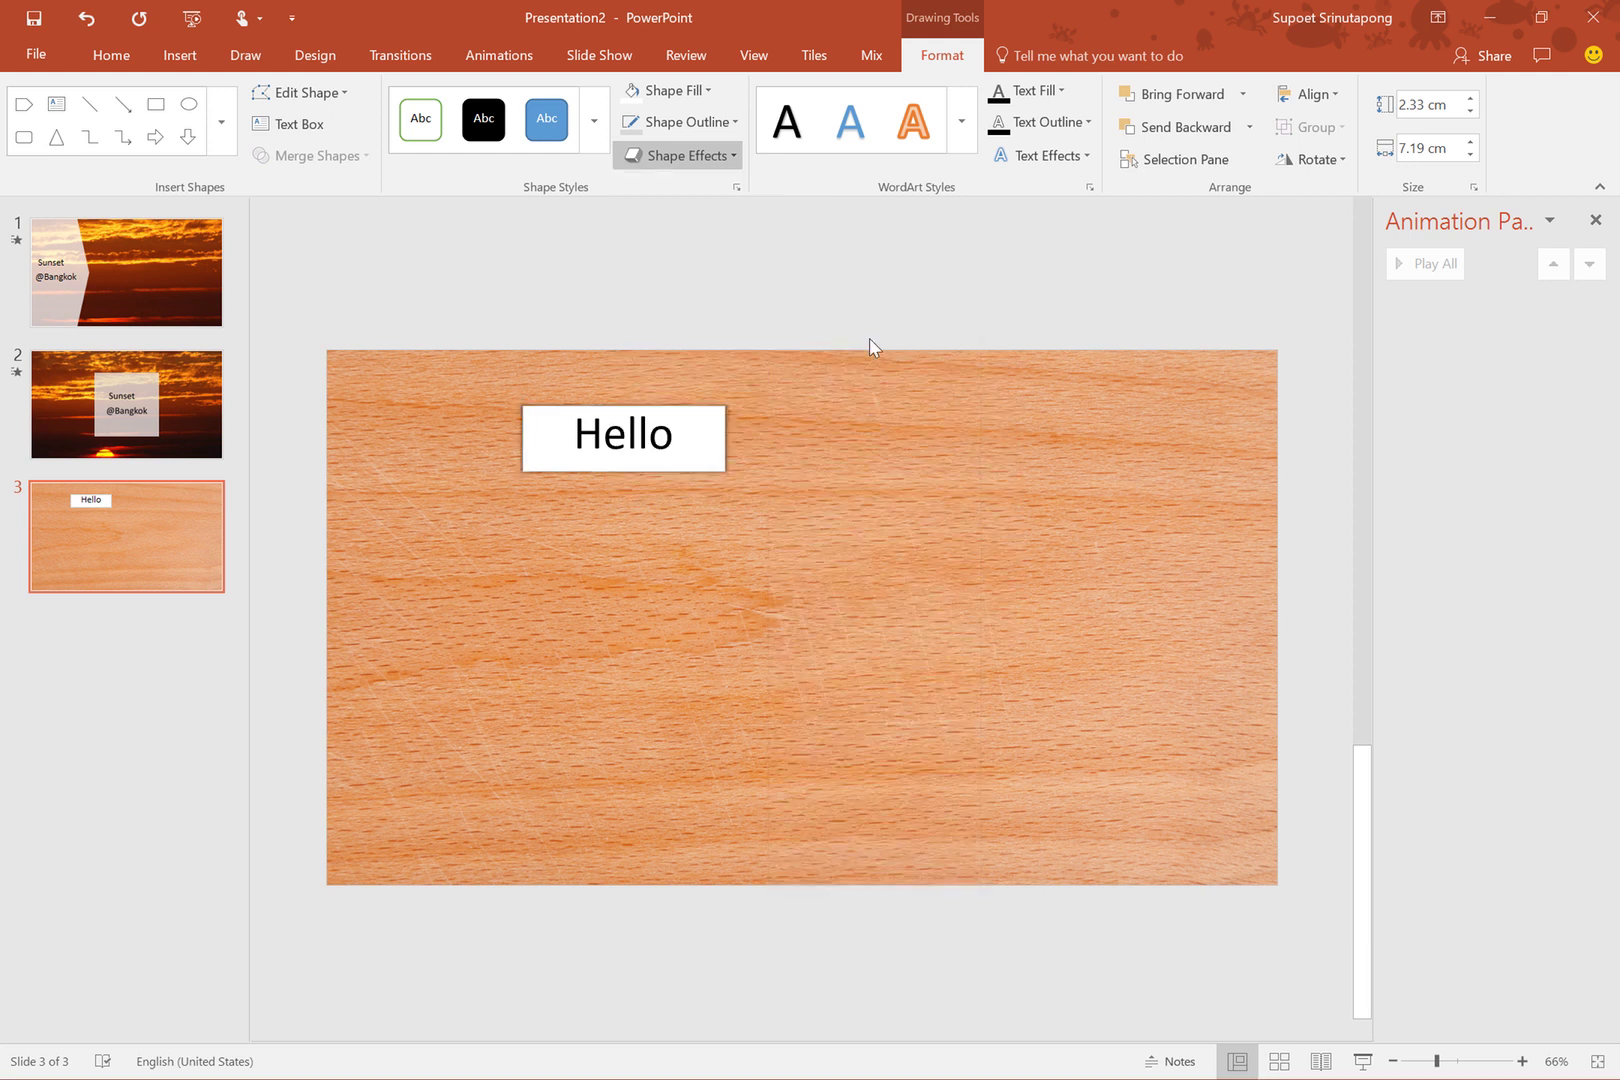
Step: Narrow the Hello box and add copies reading It's and me beside it
{"action": "left_click", "coordinate": [714, 437]}
{"action": "mouse_move", "coordinate": [724, 437]}
{"action": "left_mouse_down"}
{"action": "mouse_move", "coordinate": [653, 435]}
{"action": "mouse_move", "coordinate": [794, 435]}
{"action": "left_mouse_up"}
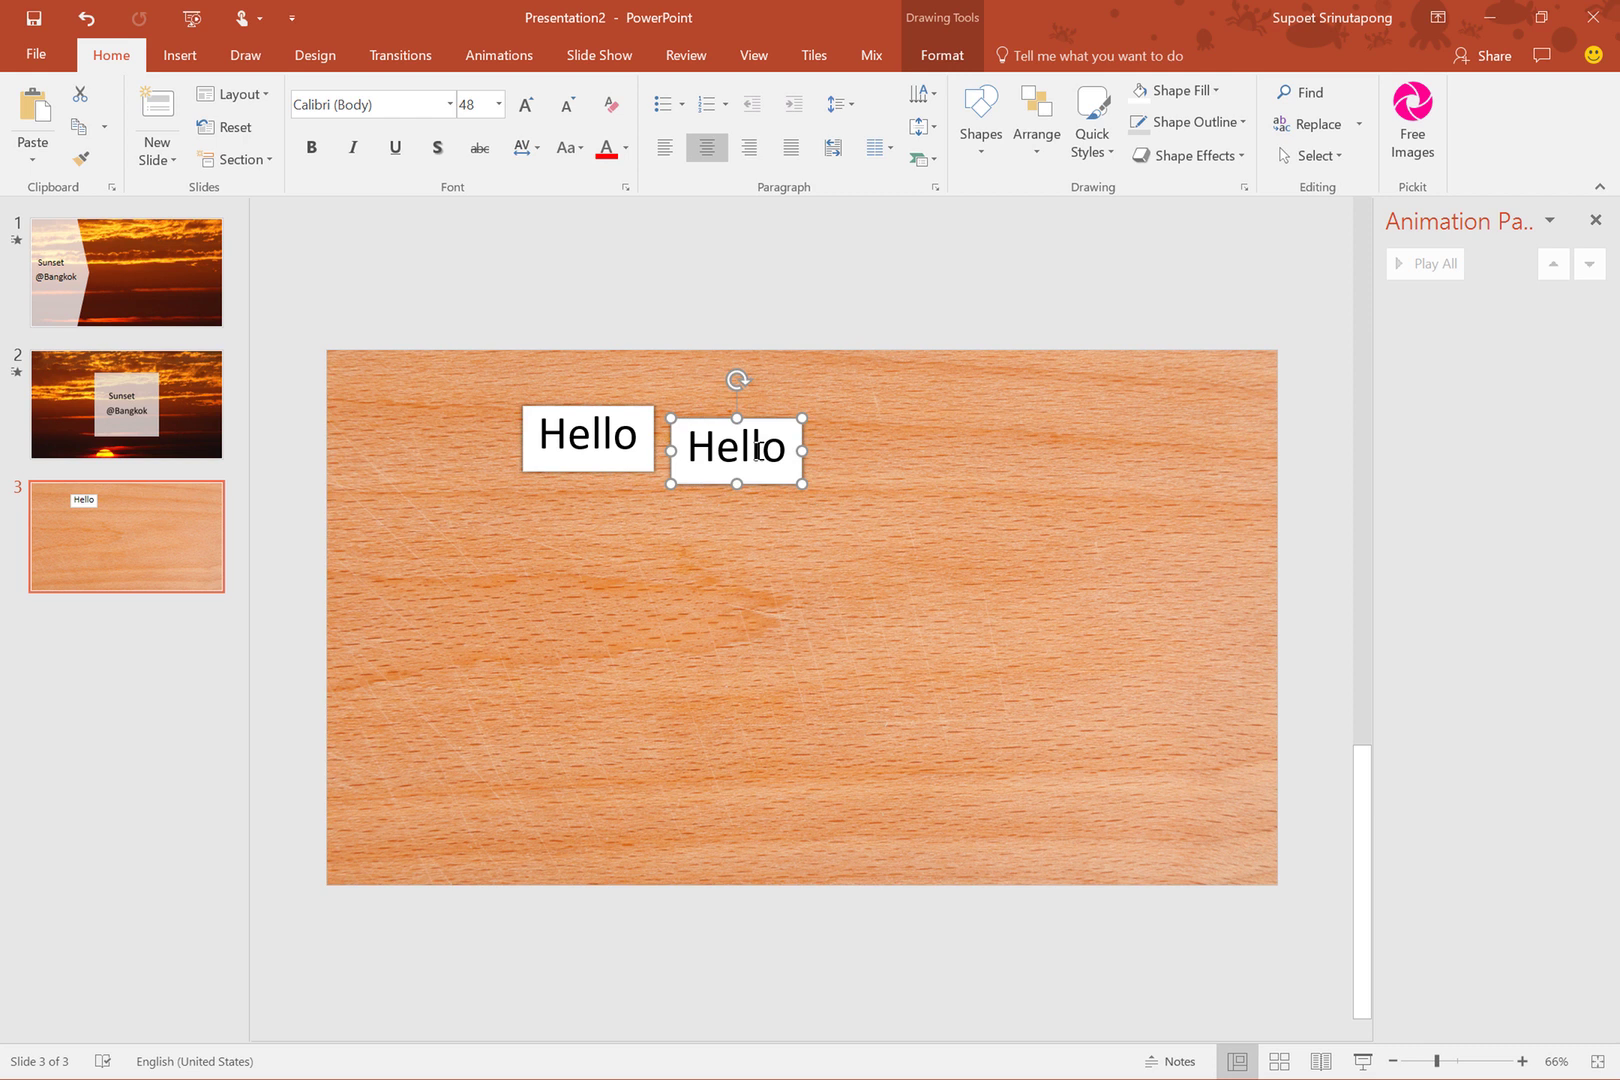
{"action": "double_click", "coordinate": [745, 450]}
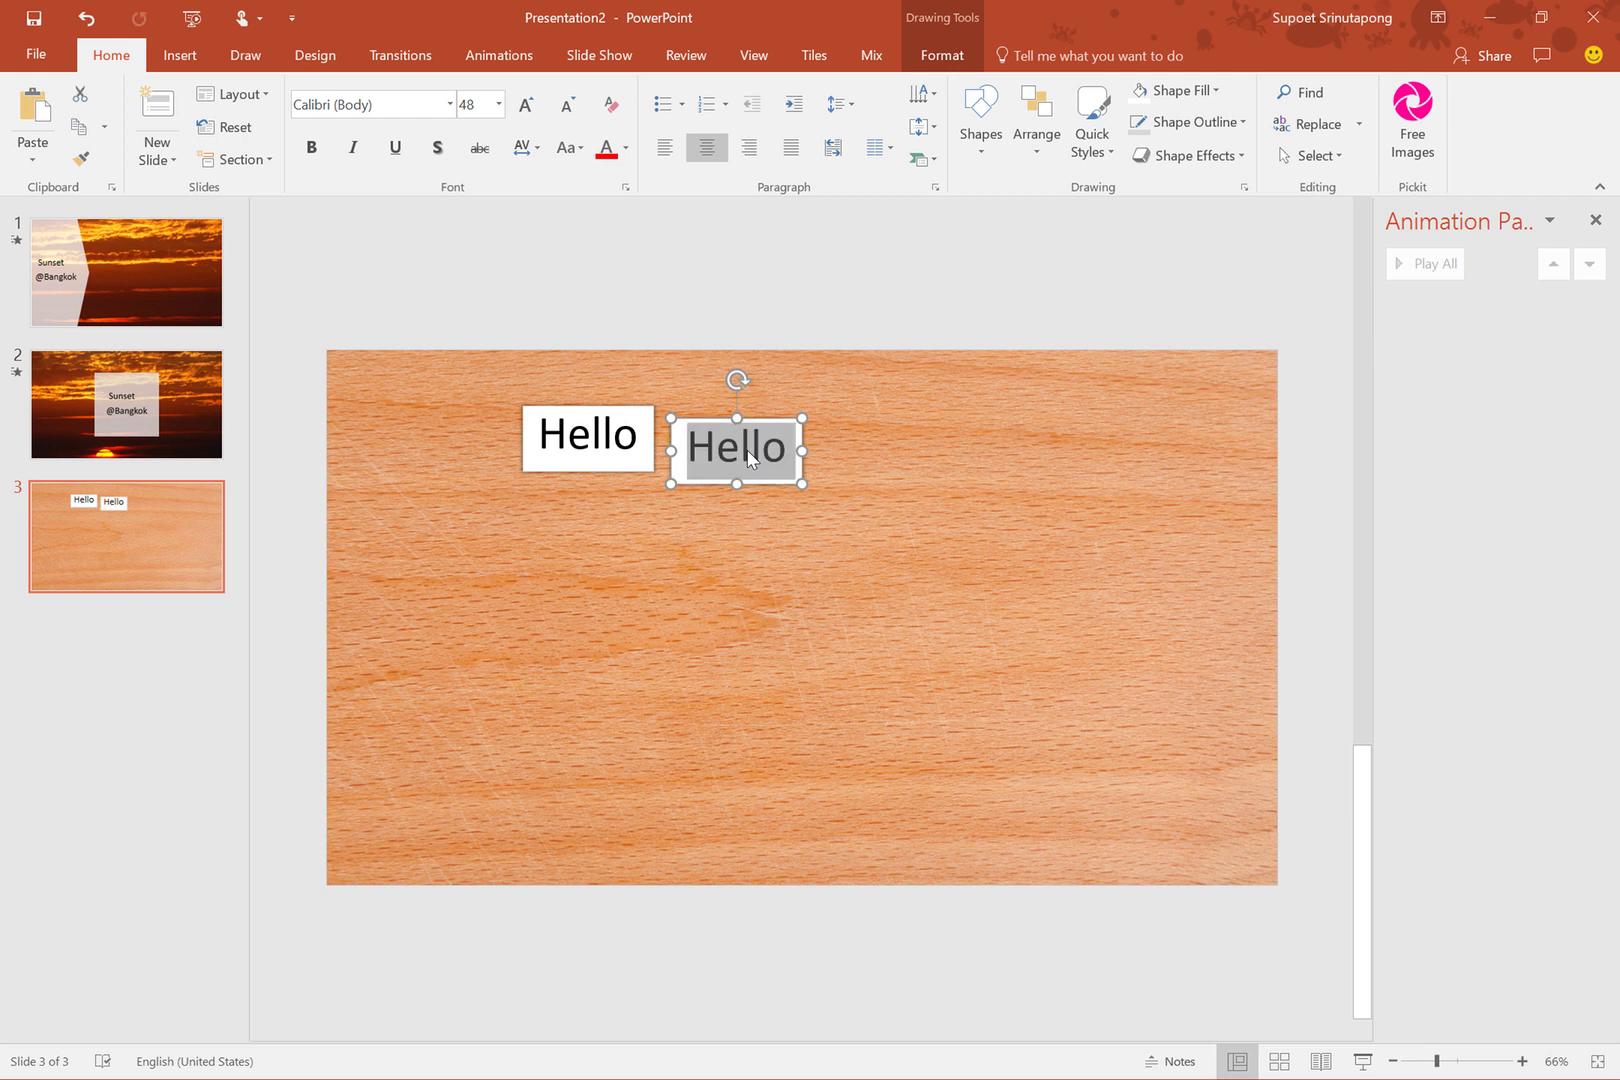
{"action": "type", "text": "It"}
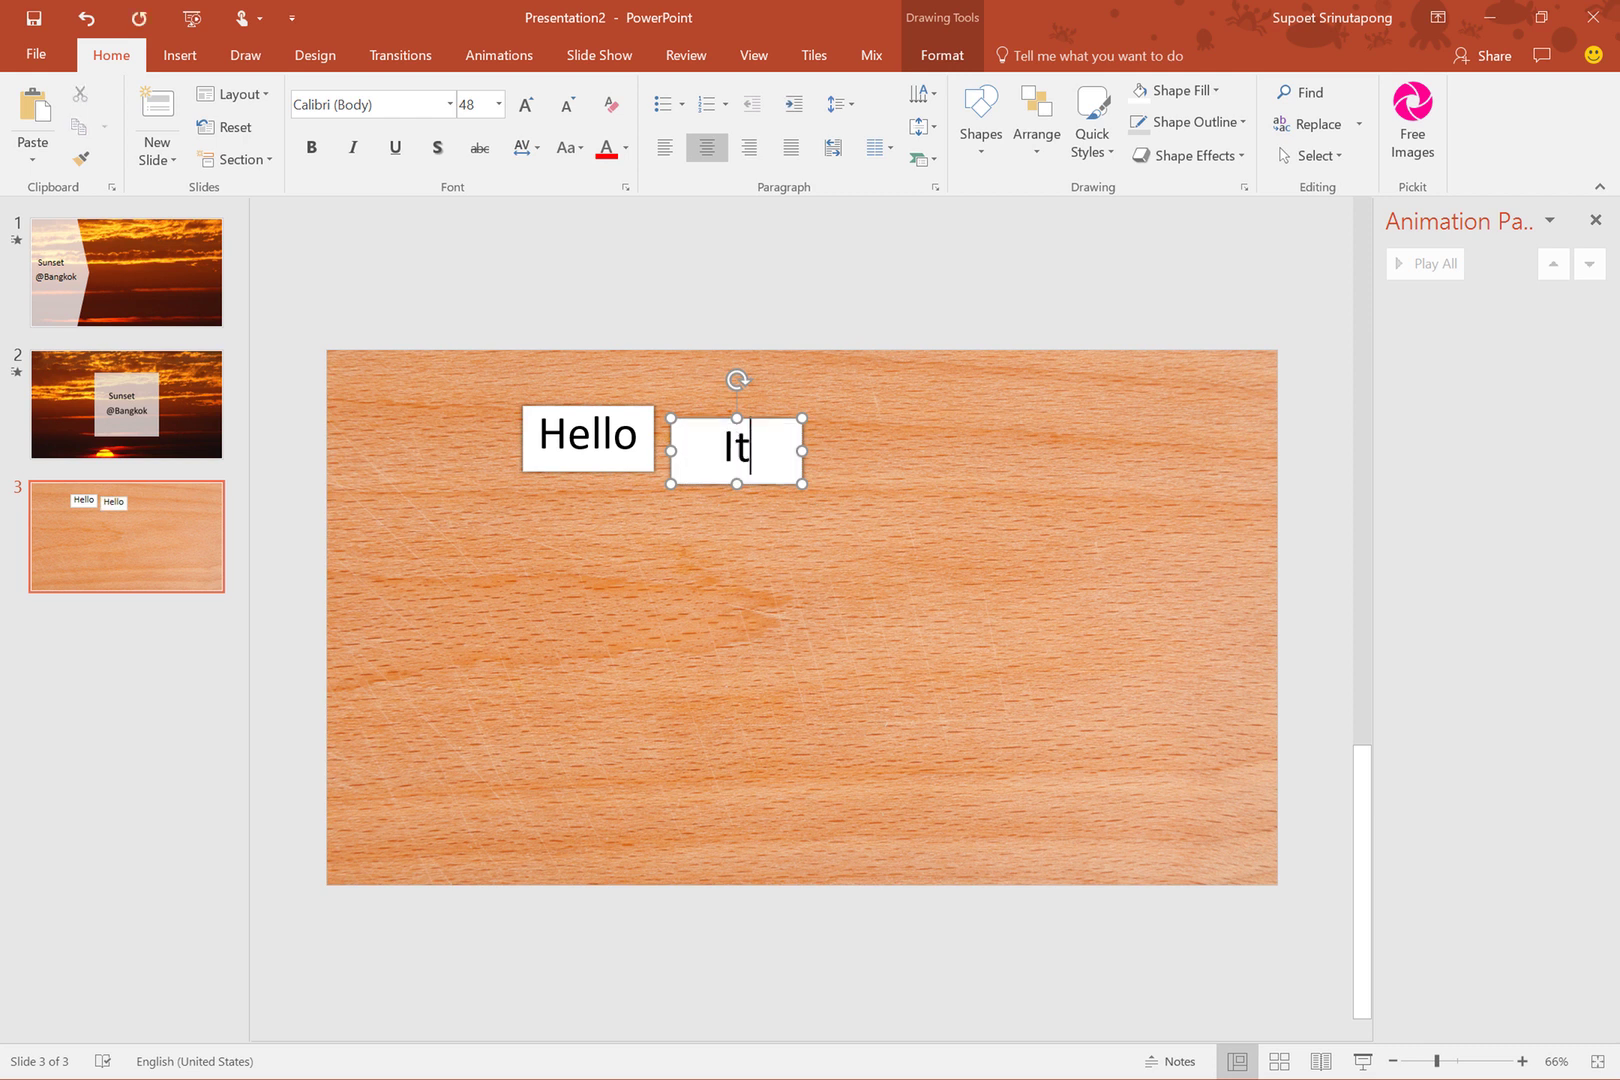
{"action": "type", "text": "'s"}
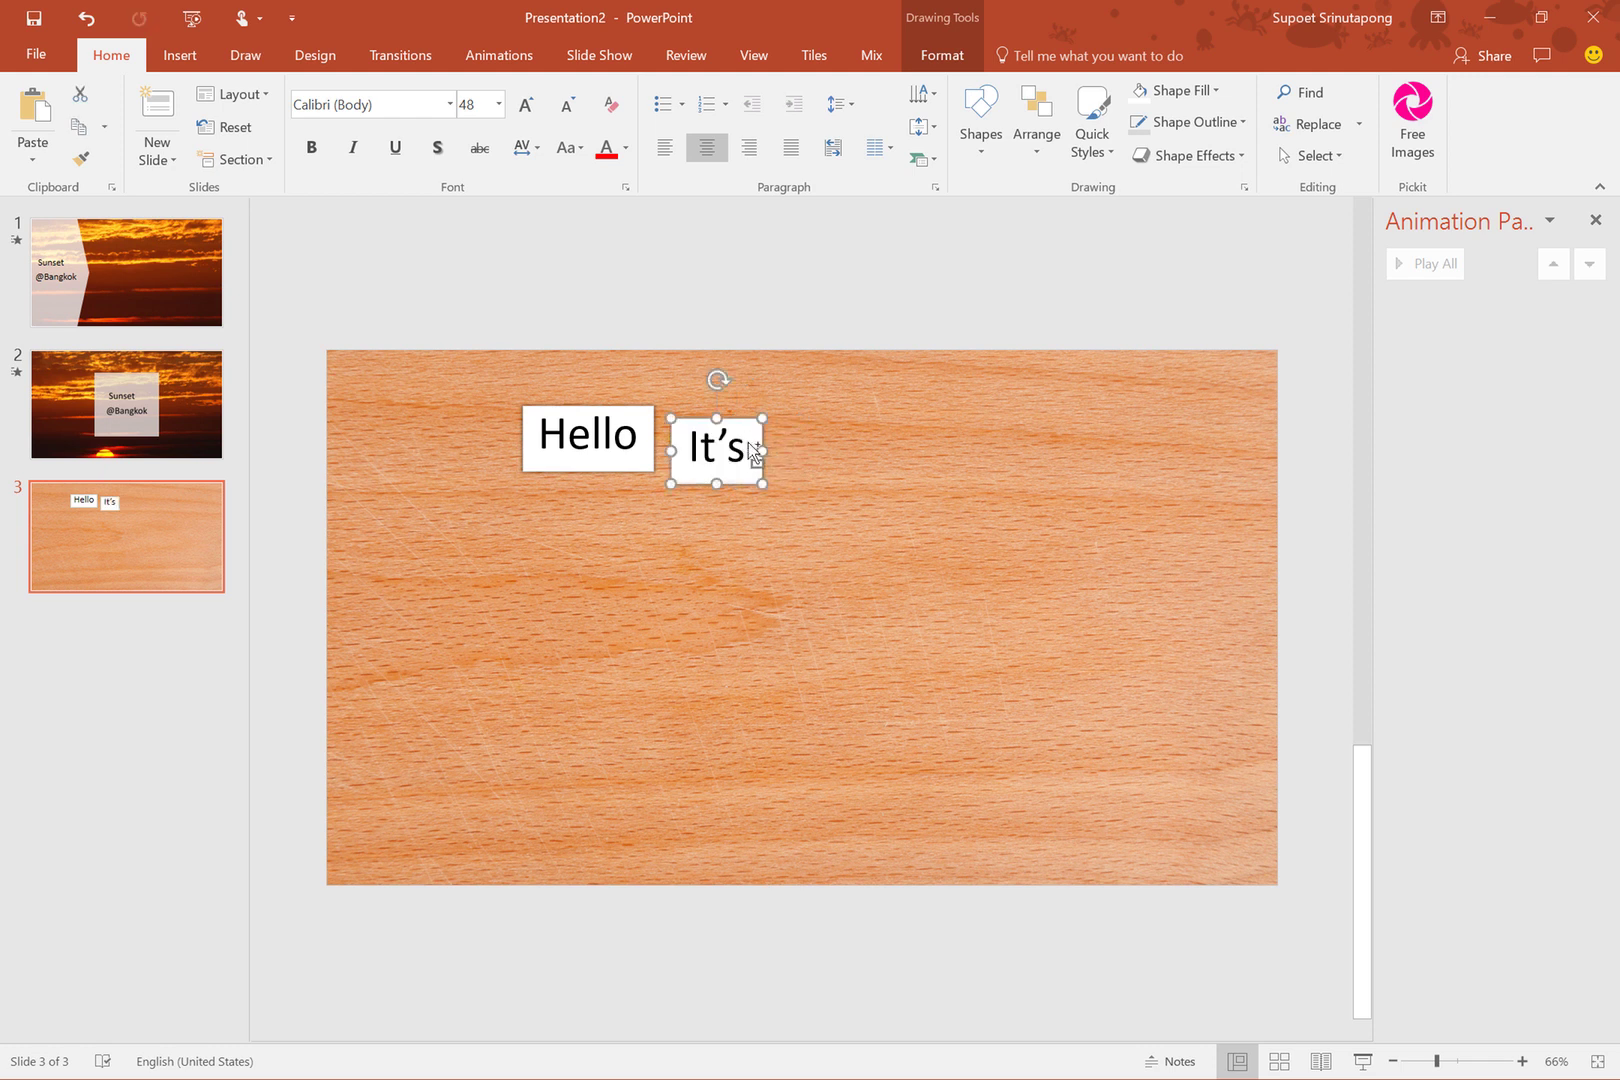
{"action": "mouse_move", "coordinate": [760, 450]}
{"action": "left_mouse_down"}
{"action": "mouse_move", "coordinate": [853, 432]}
{"action": "mouse_move", "coordinate": [876, 409]}
{"action": "left_mouse_up"}
{"action": "left_click", "coordinate": [833, 437]}
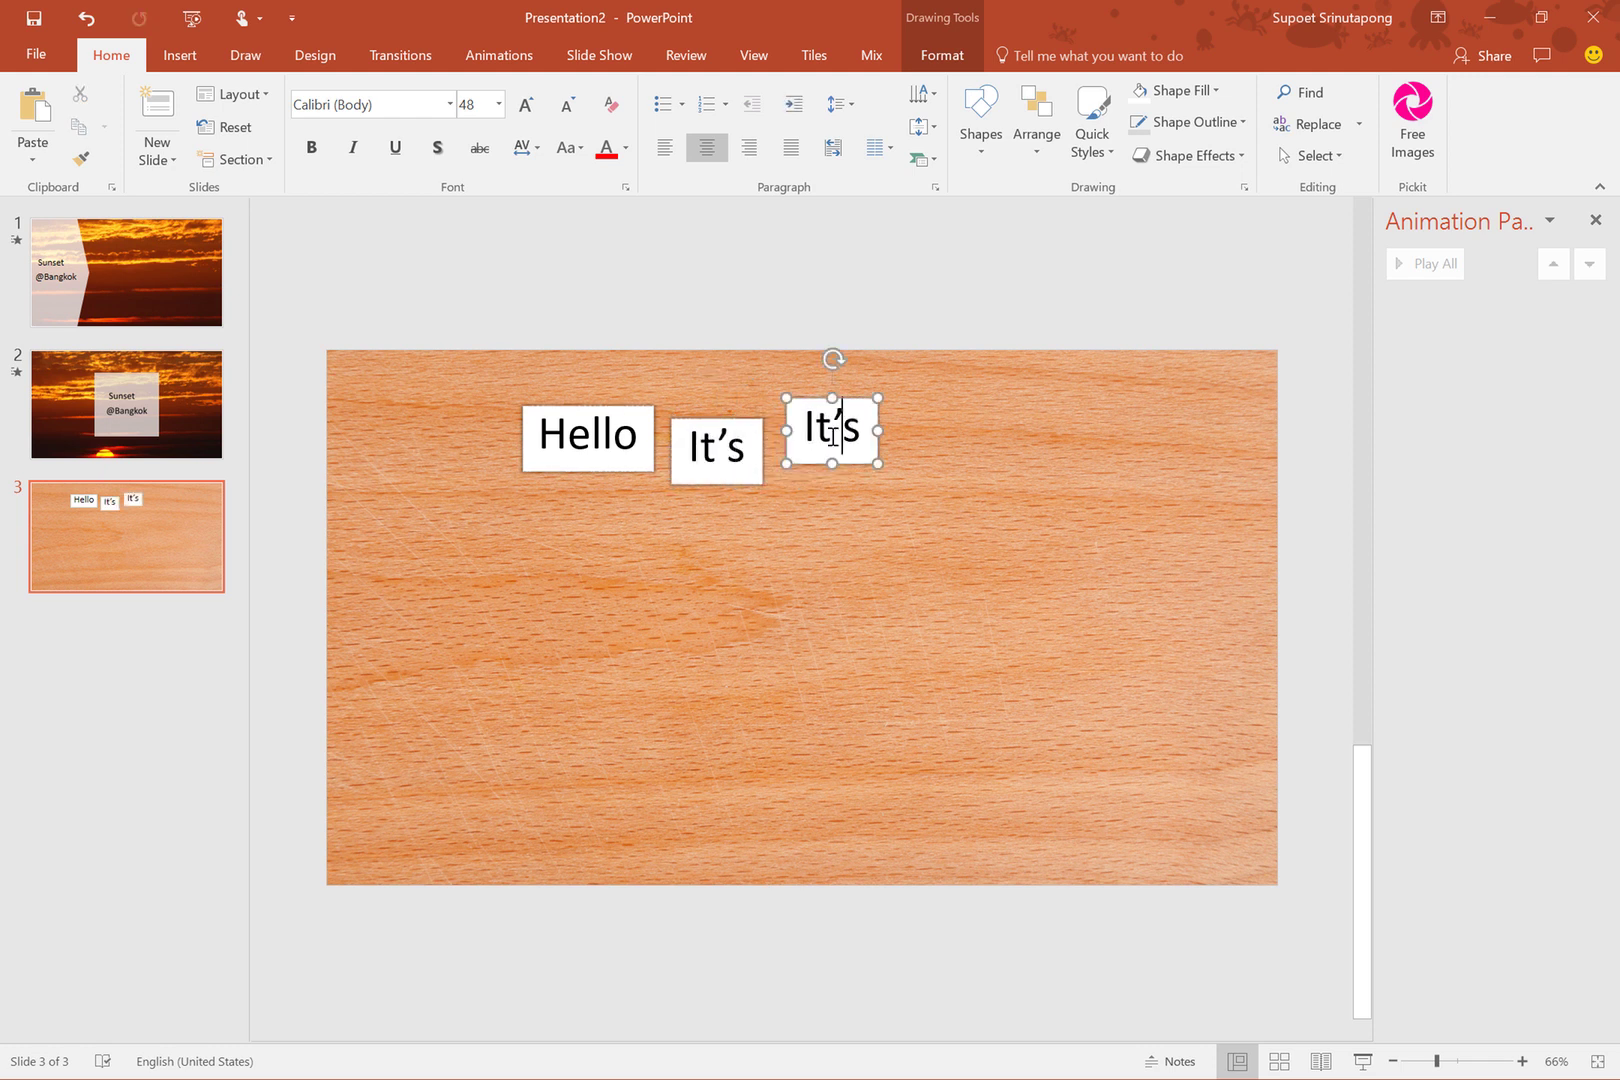
{"action": "type", "text": "me"}
Step: Add a box below the first row and retype it as a Thai name
{"action": "left_click_drag", "start_coordinate": [626, 471], "coordinate": [681, 556]}
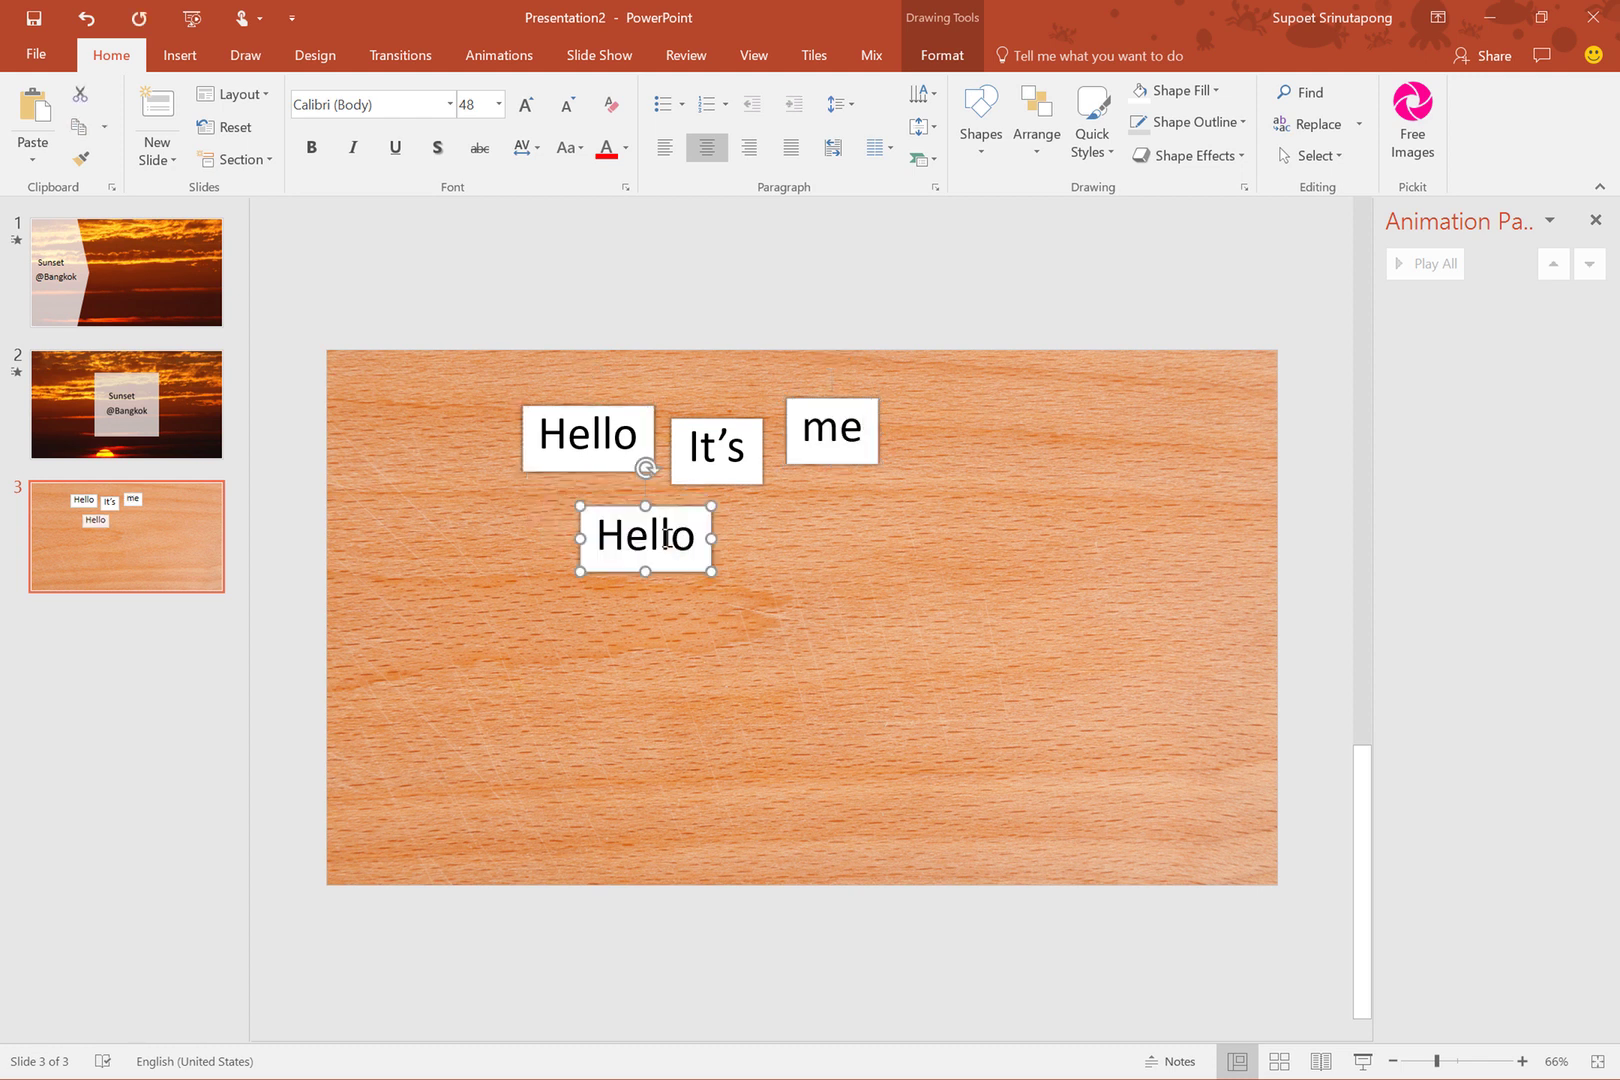
{"action": "double_click", "coordinate": [660, 545]}
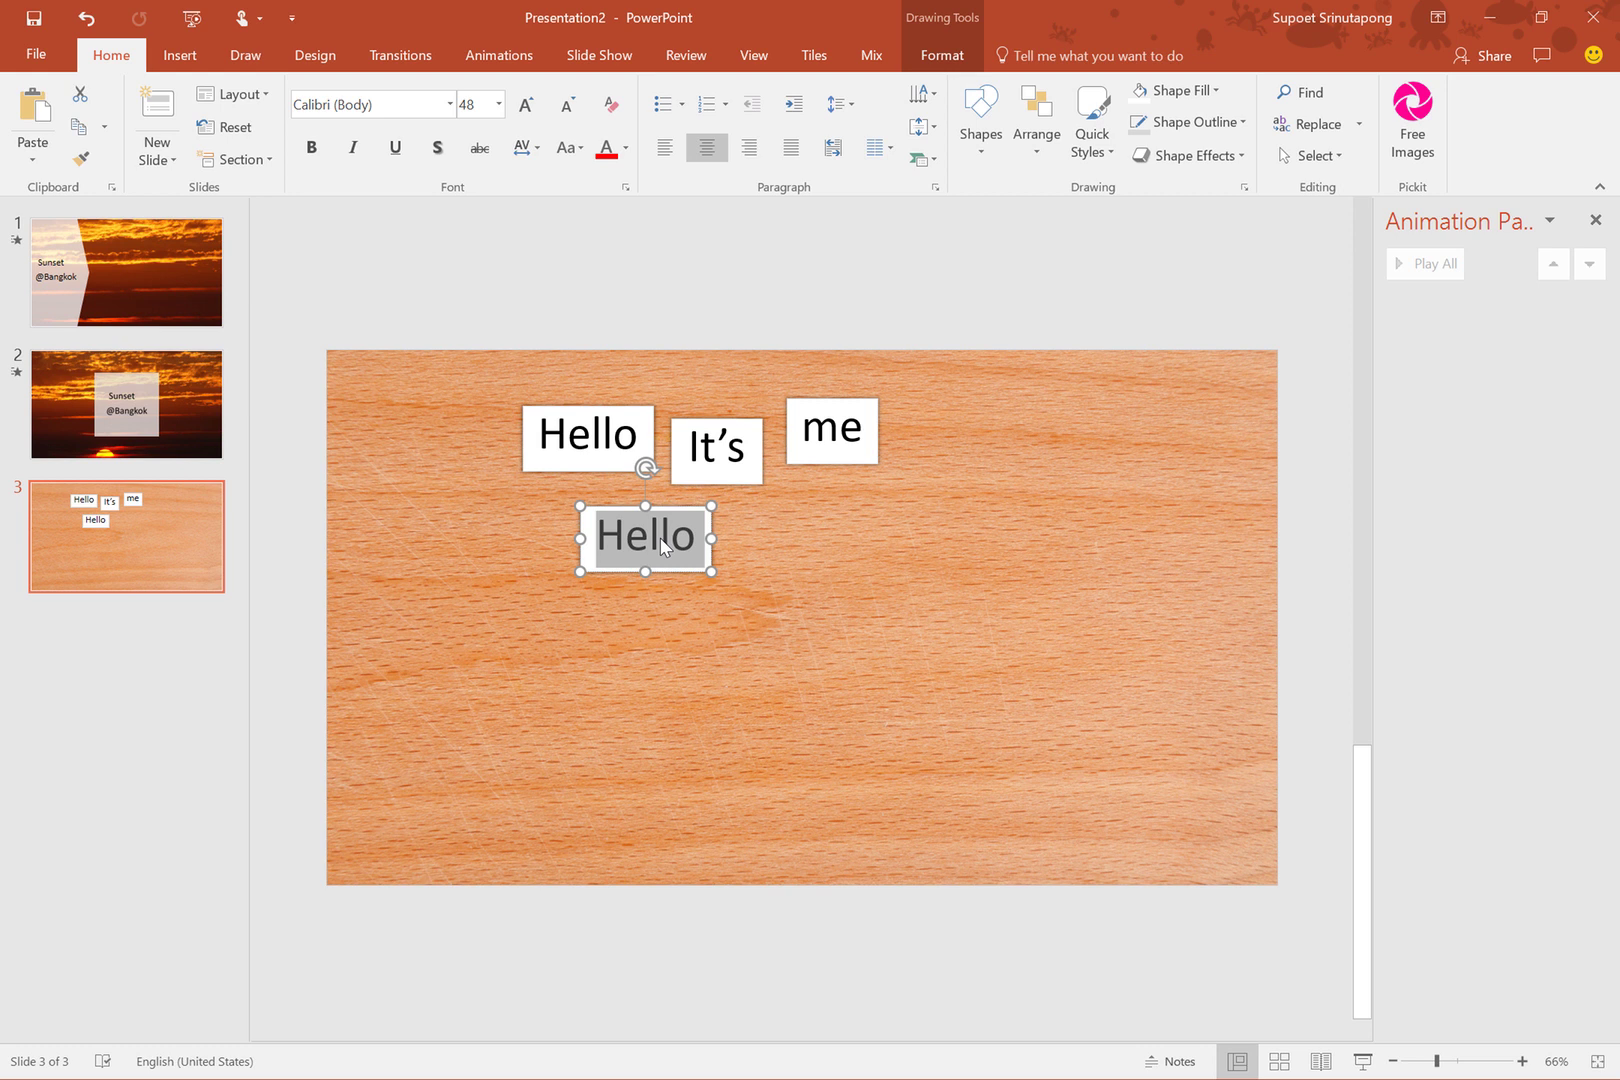
{"action": "key", "text": "alt+space"}
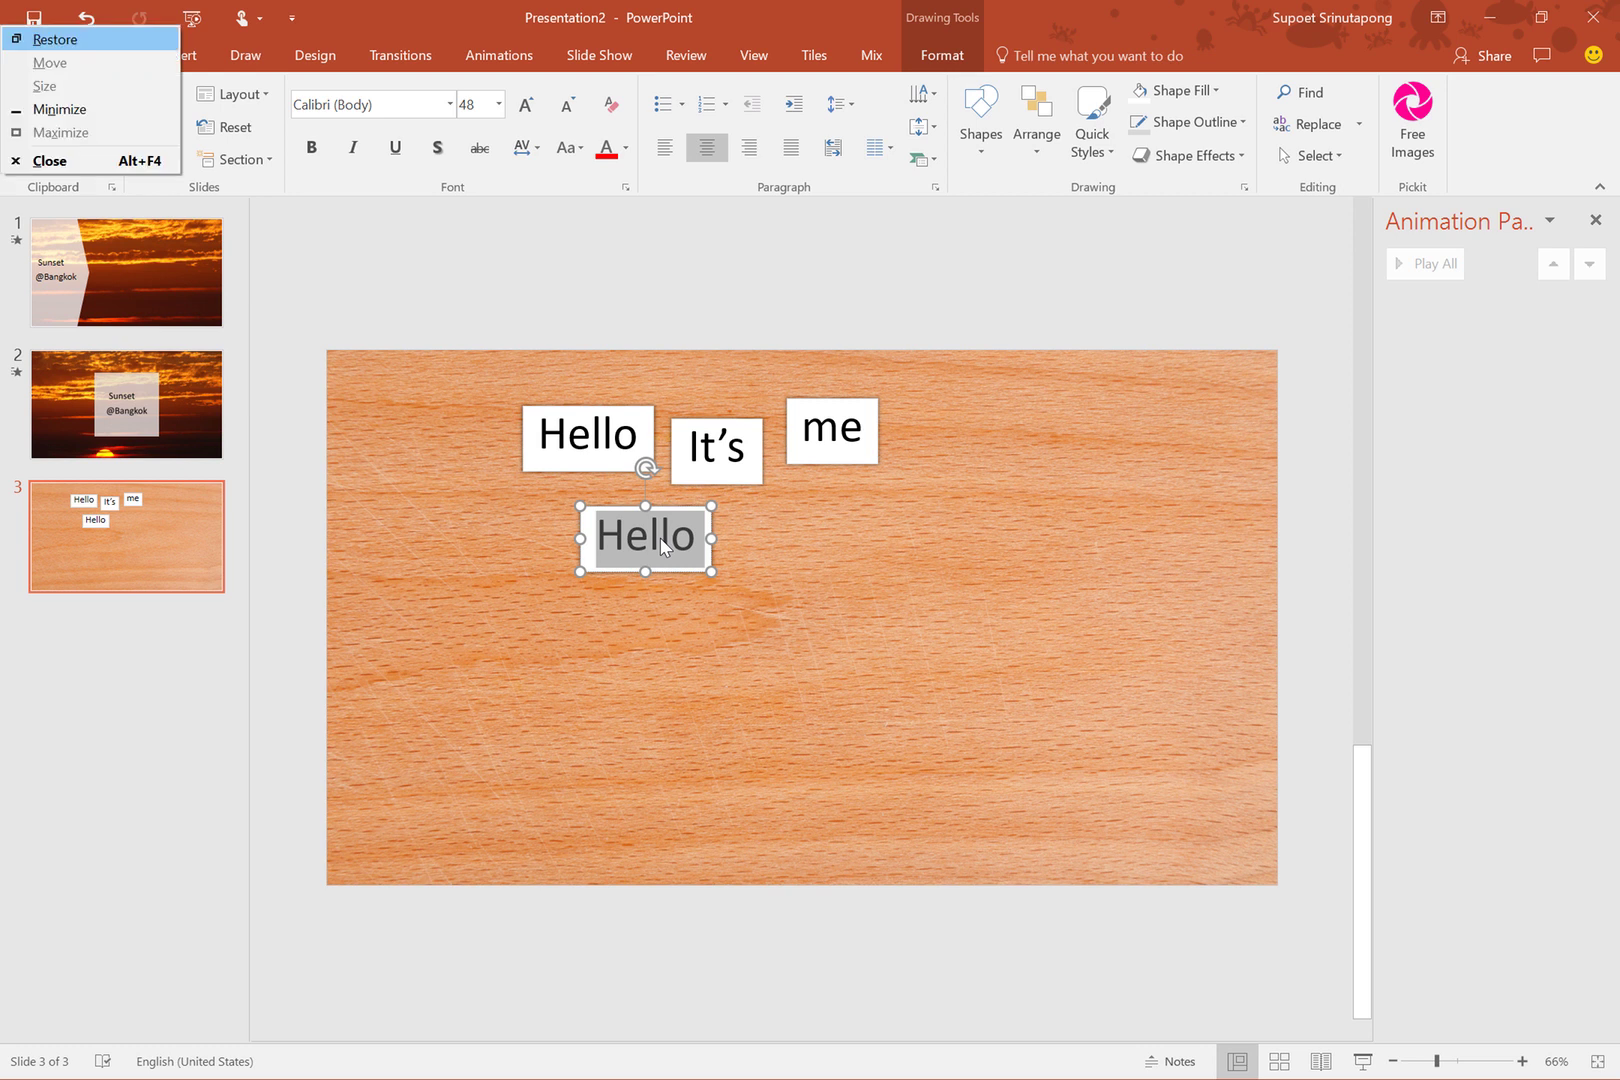
{"action": "key", "text": "Escape"}
{"action": "left_click", "coordinate": [660, 540]}
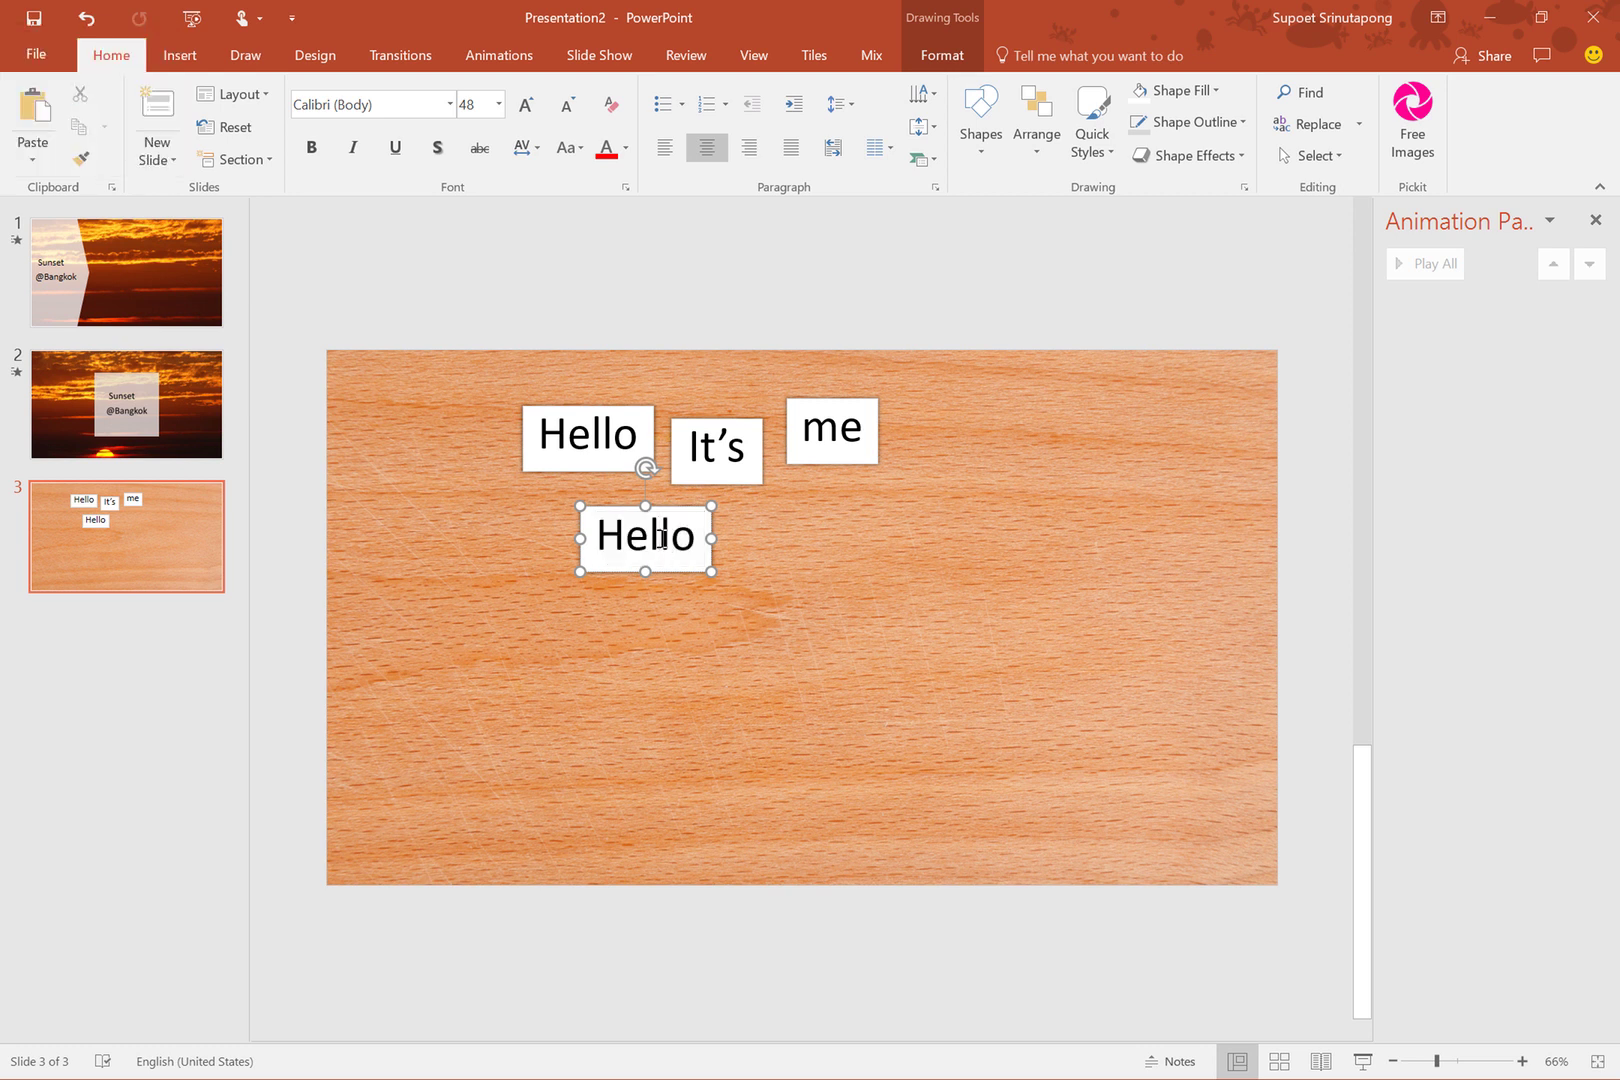
{"action": "double_click", "coordinate": [660, 545]}
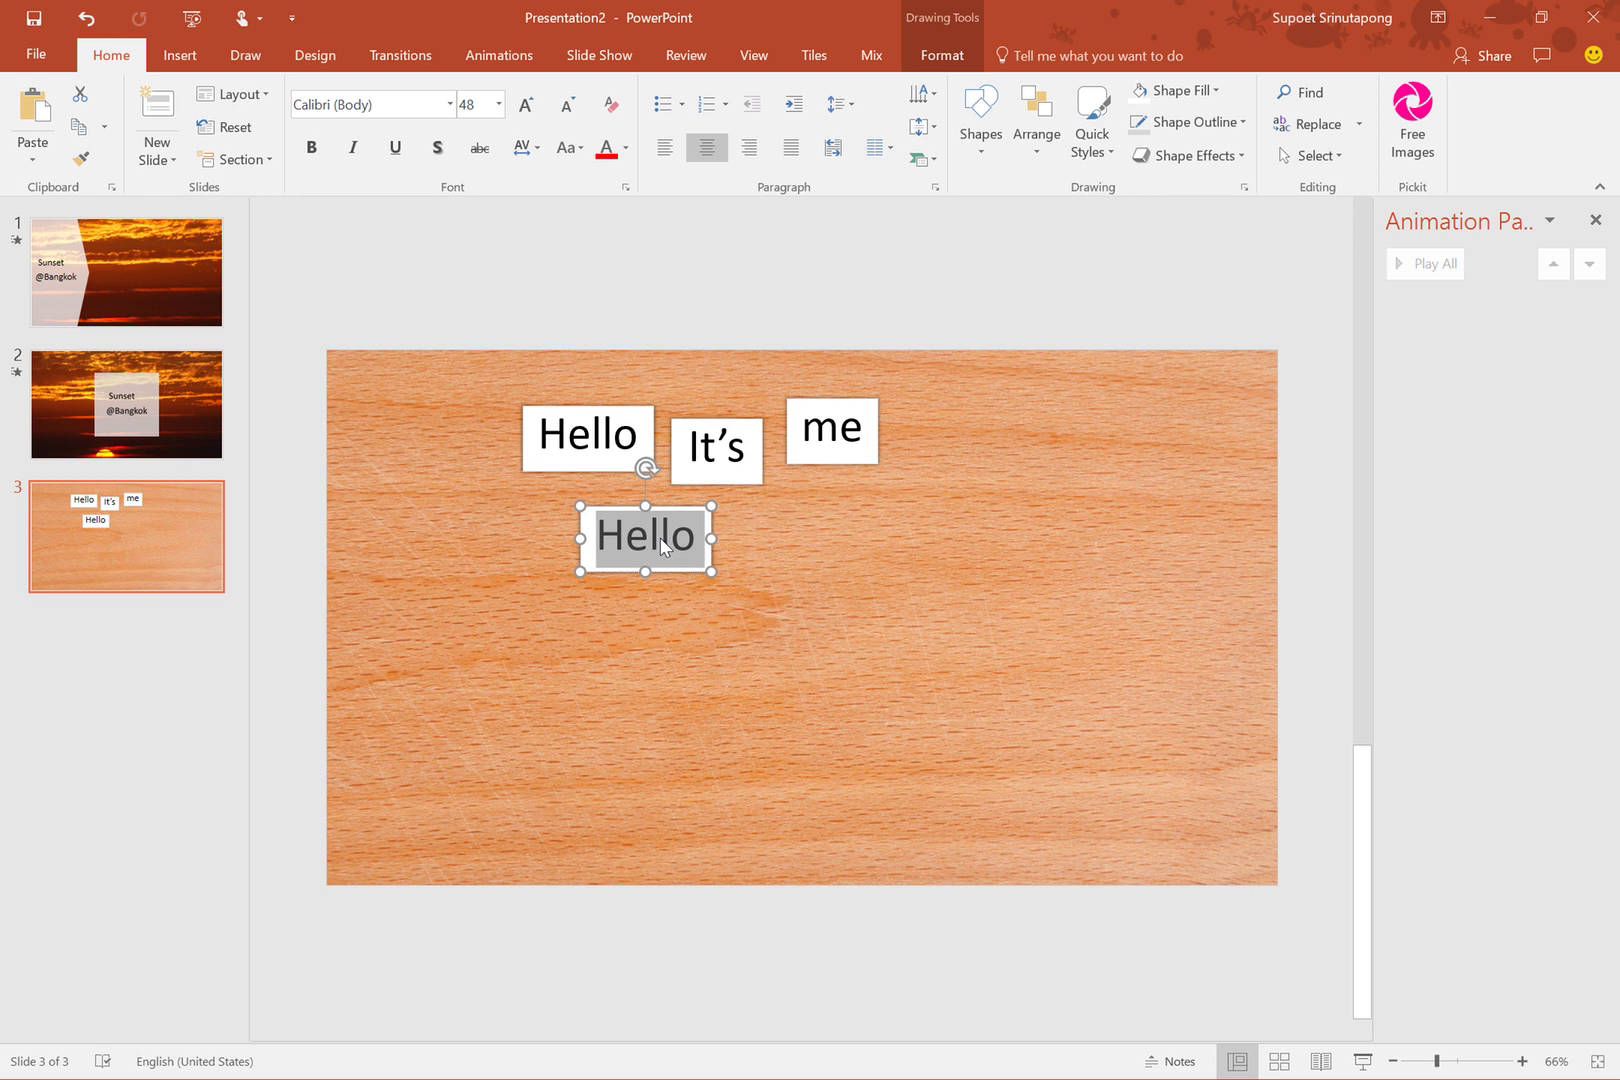
{"action": "key", "text": "BackSpace"}
{"action": "key", "text": "alt+shift"}
{"action": "type", "text": "ฤ"}
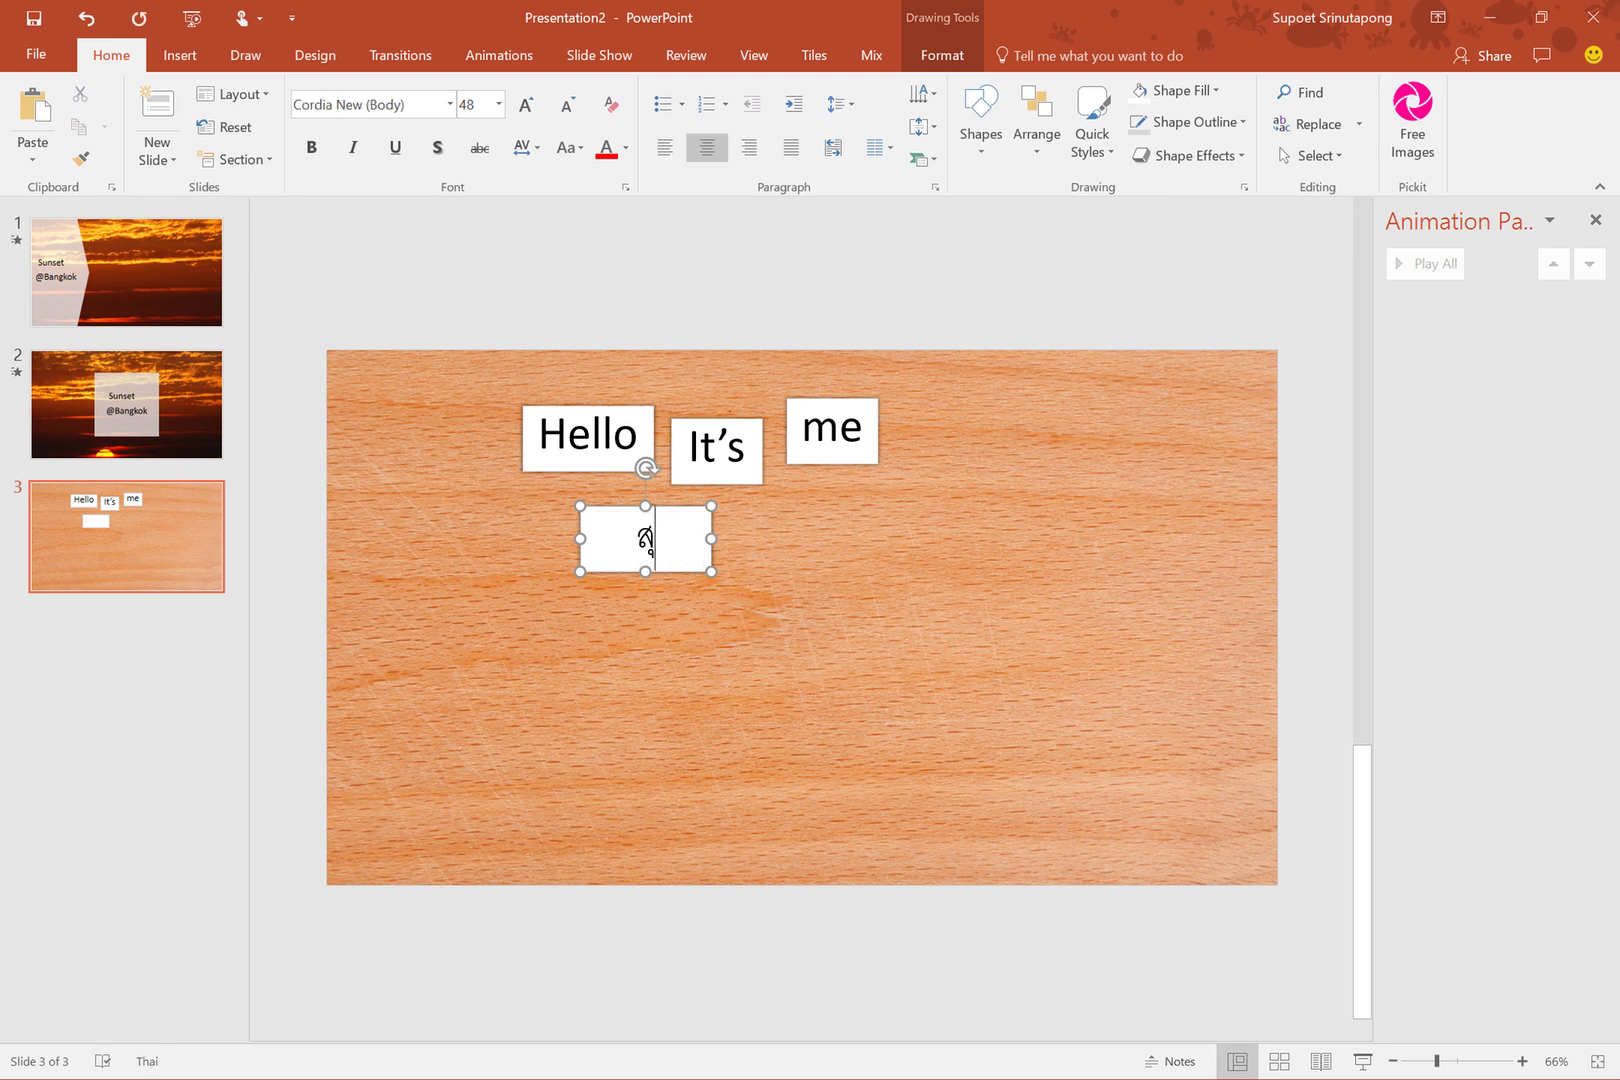
{"action": "type", "text": "พจน์"}
{"action": "key", "text": "BackSpace"}
{"action": "type", "text": "์"}
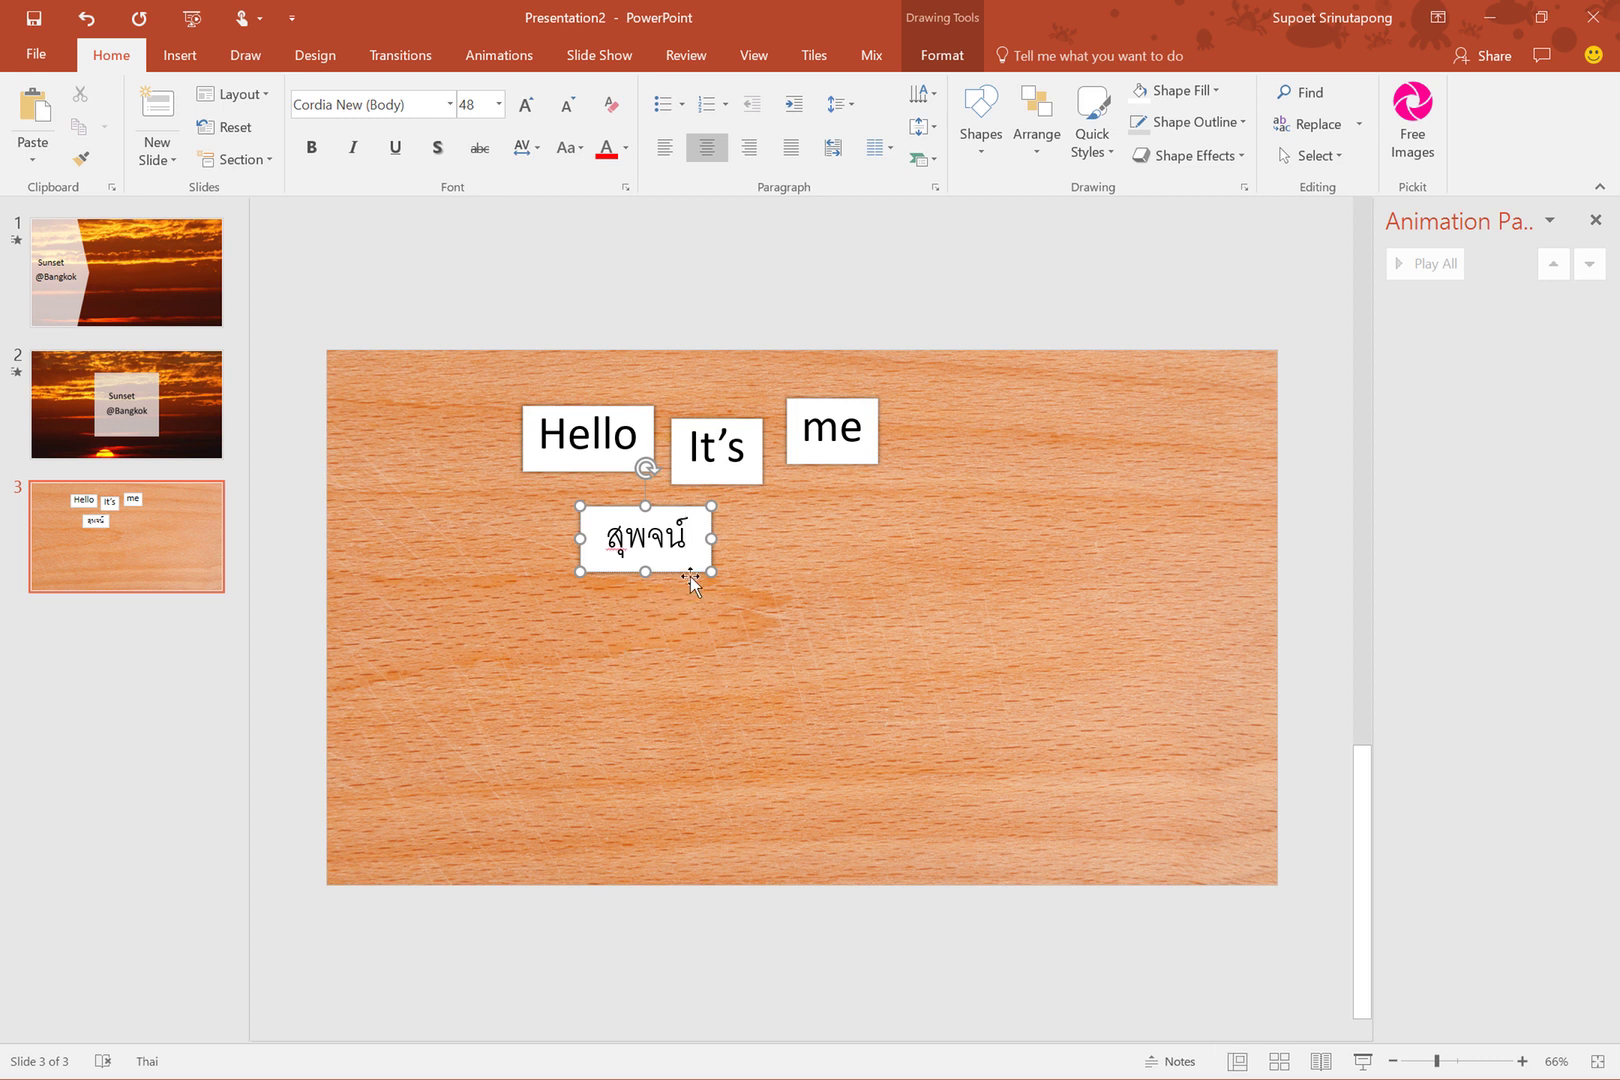
Step: Add a ^.^ box beside the Thai name and move all five boxes toward the centre
{"action": "left_click_drag", "start_coordinate": [687, 571], "coordinate": [845, 581]}
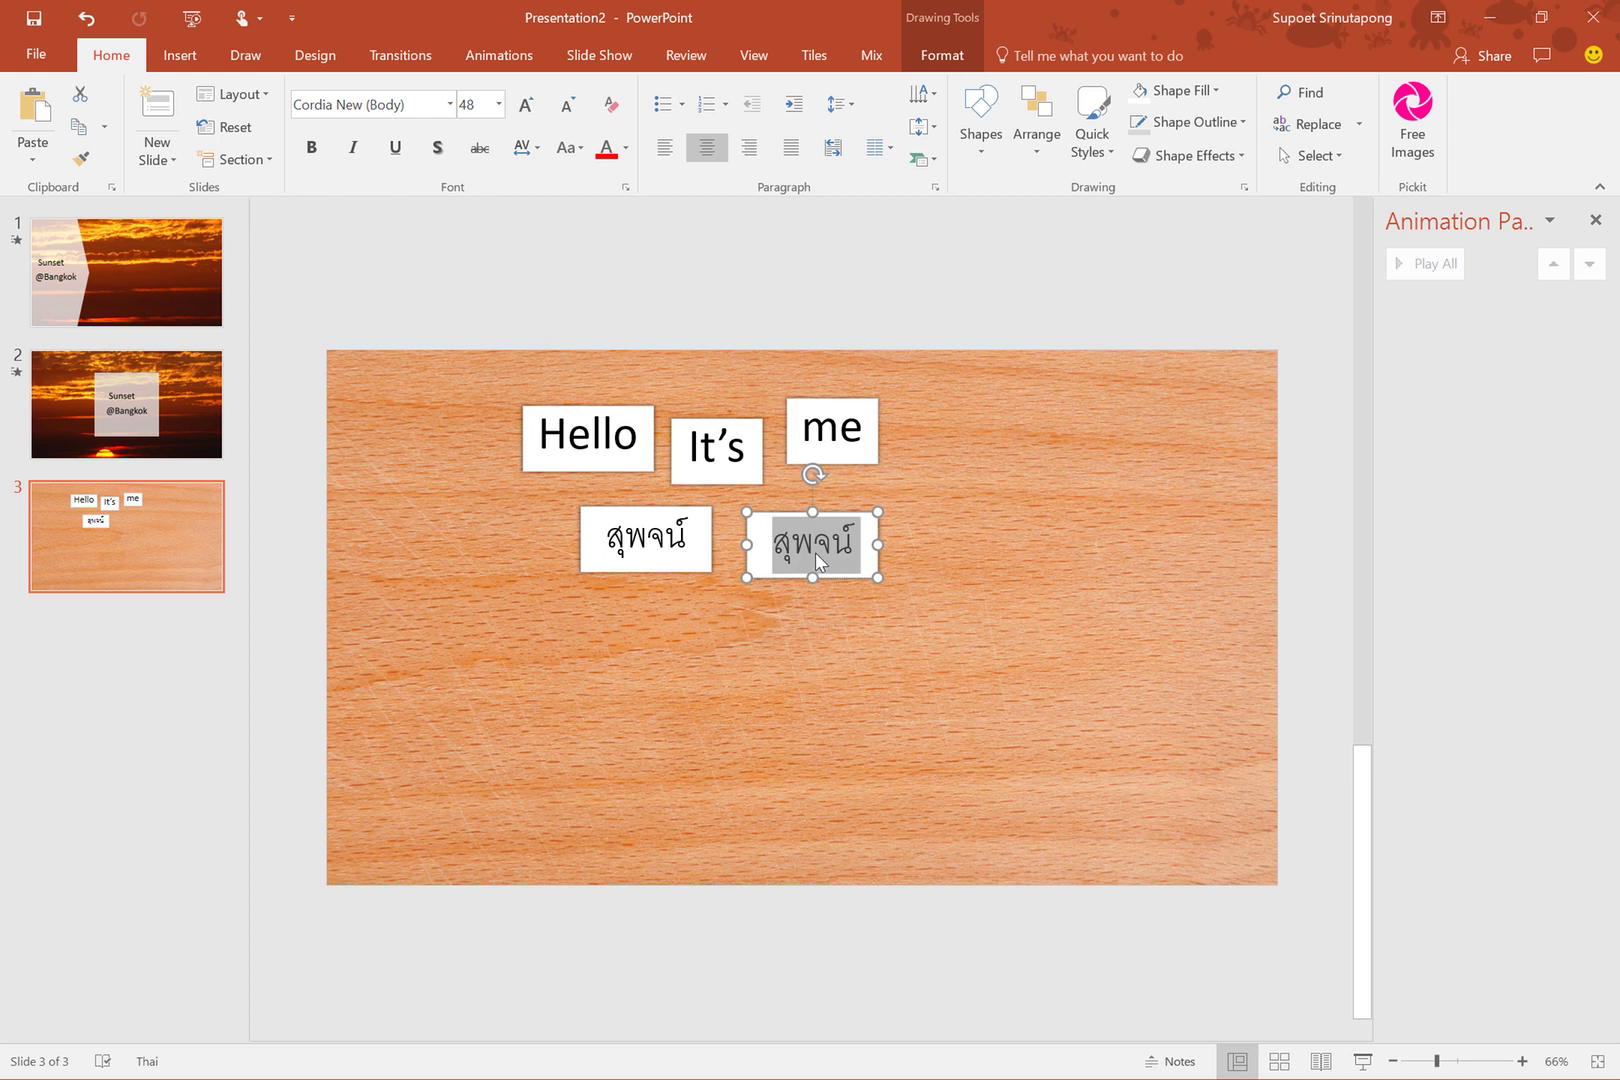
{"action": "key", "text": "BackSpace"}
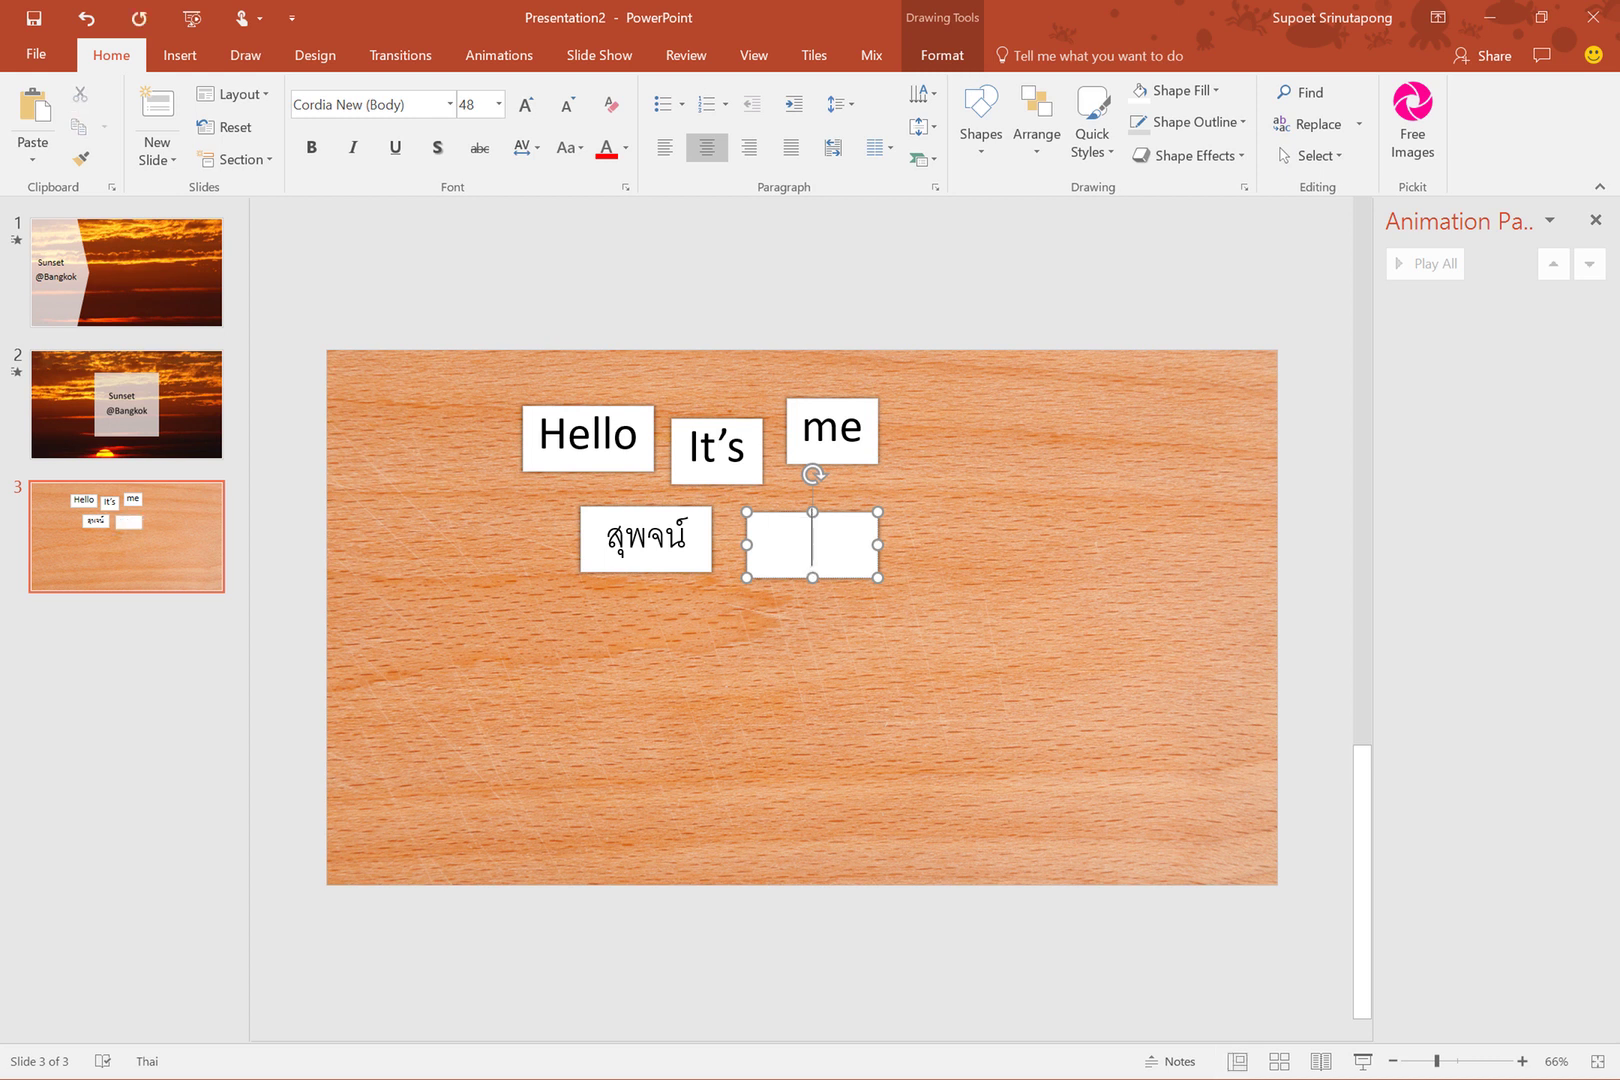
{"action": "type", "text": "^"}
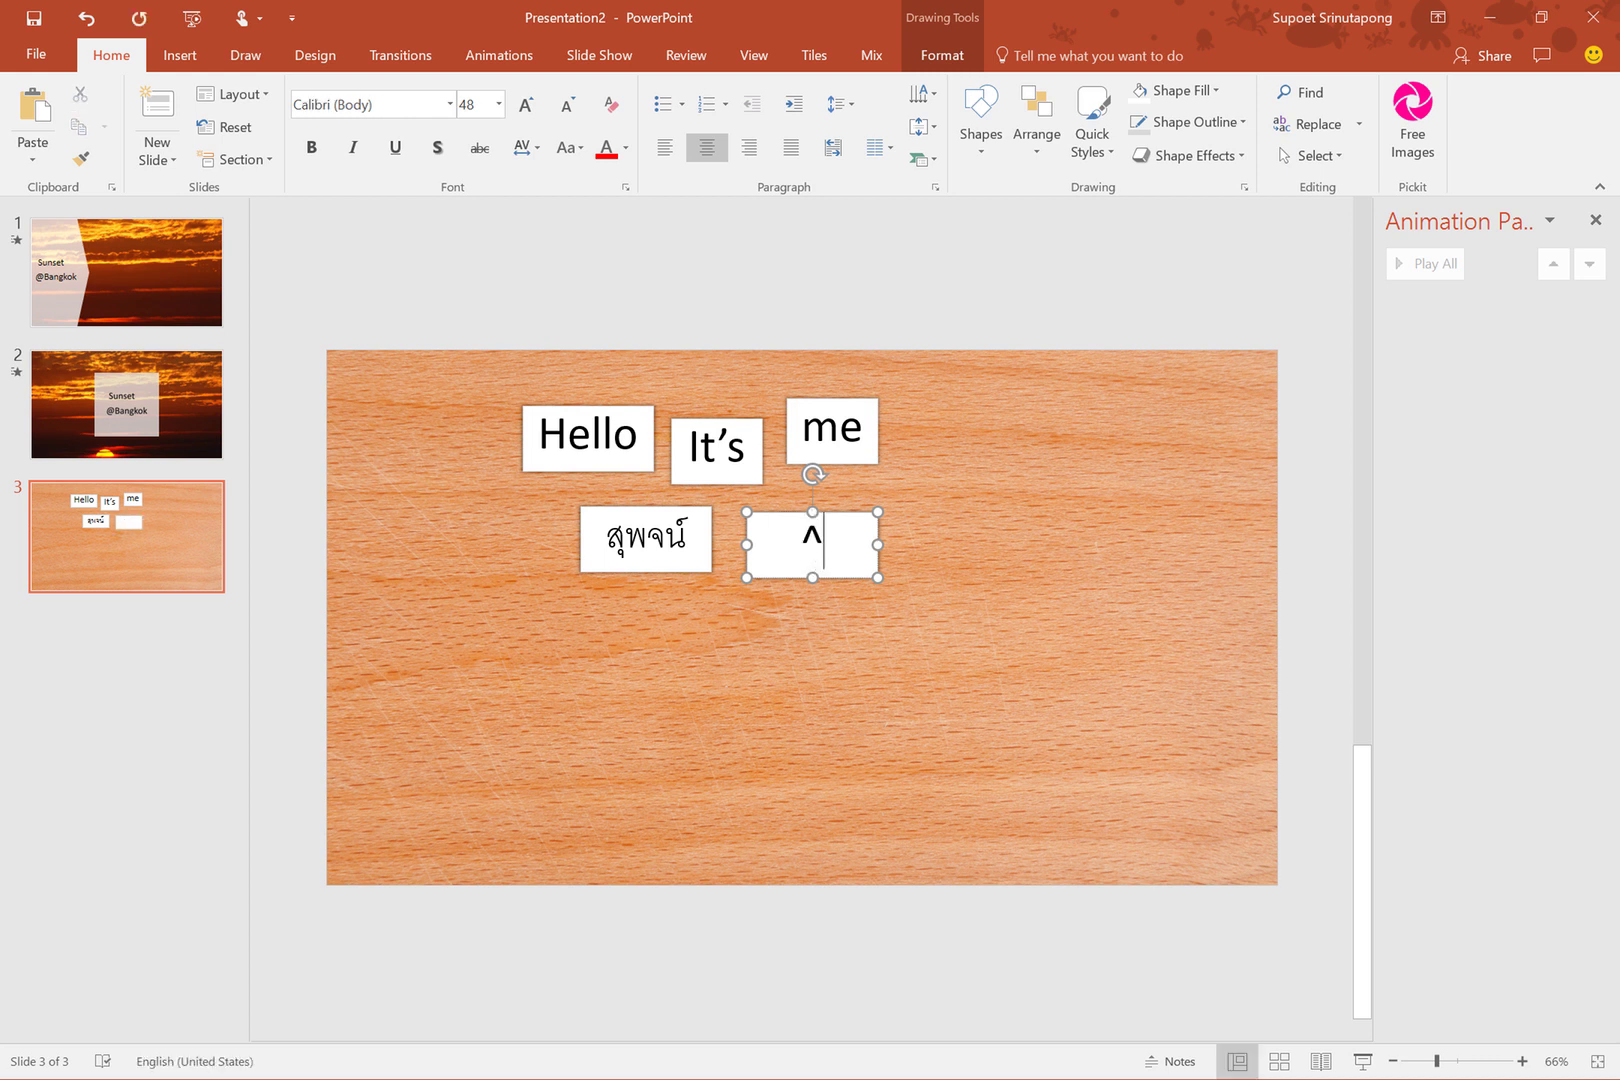
{"action": "type", "text": ".^"}
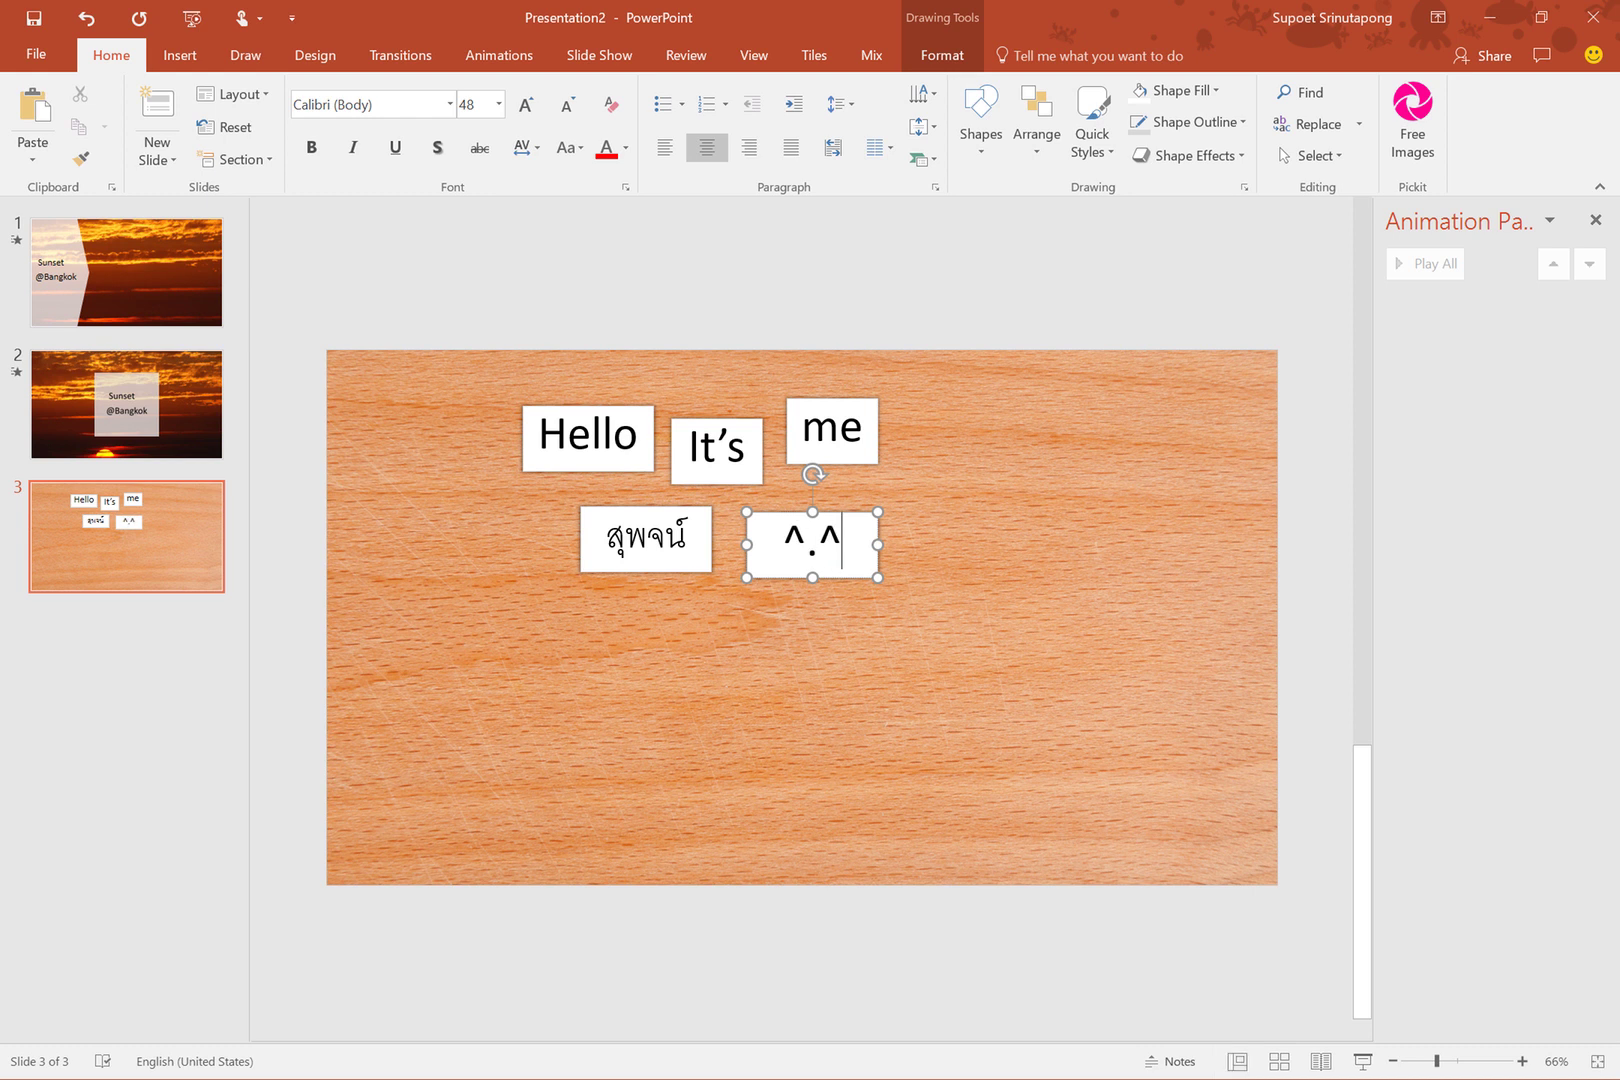
{"action": "left_click_drag", "start_coordinate": [474, 290], "coordinate": [1035, 728]}
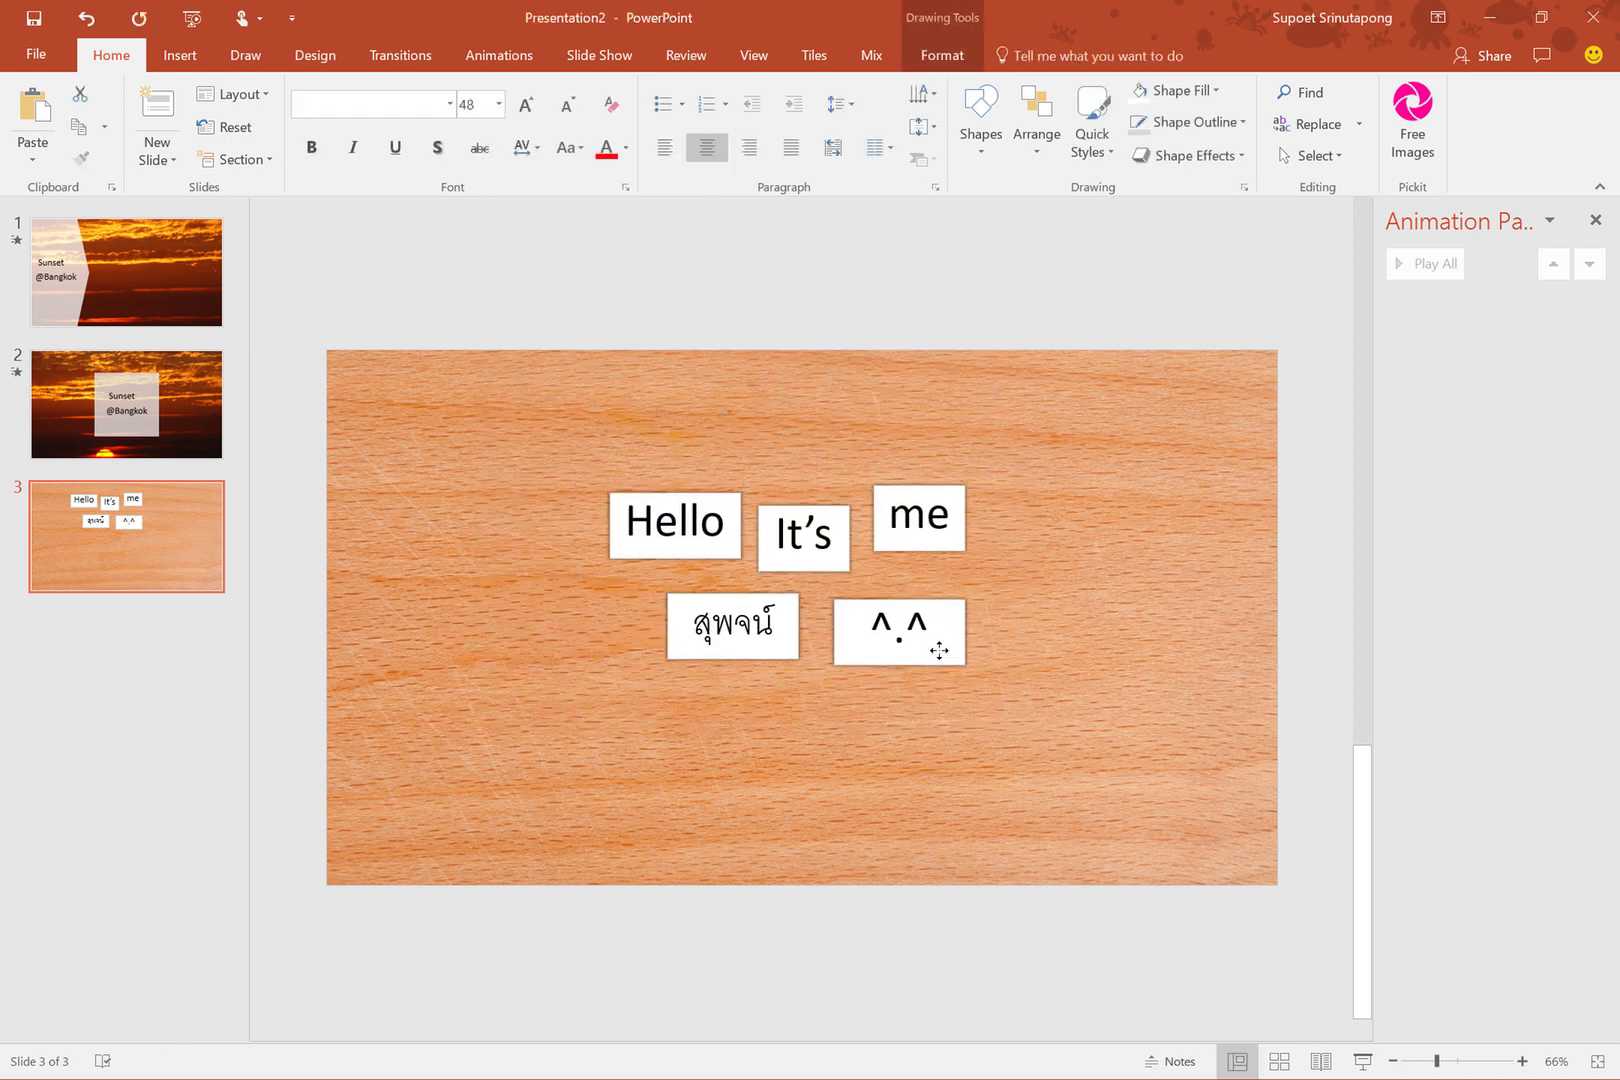
{"action": "left_click_drag", "start_coordinate": [924, 613], "coordinate": [957, 671]}
Step: Add a new blank slide after slide 3
{"action": "left_click", "coordinate": [875, 313]}
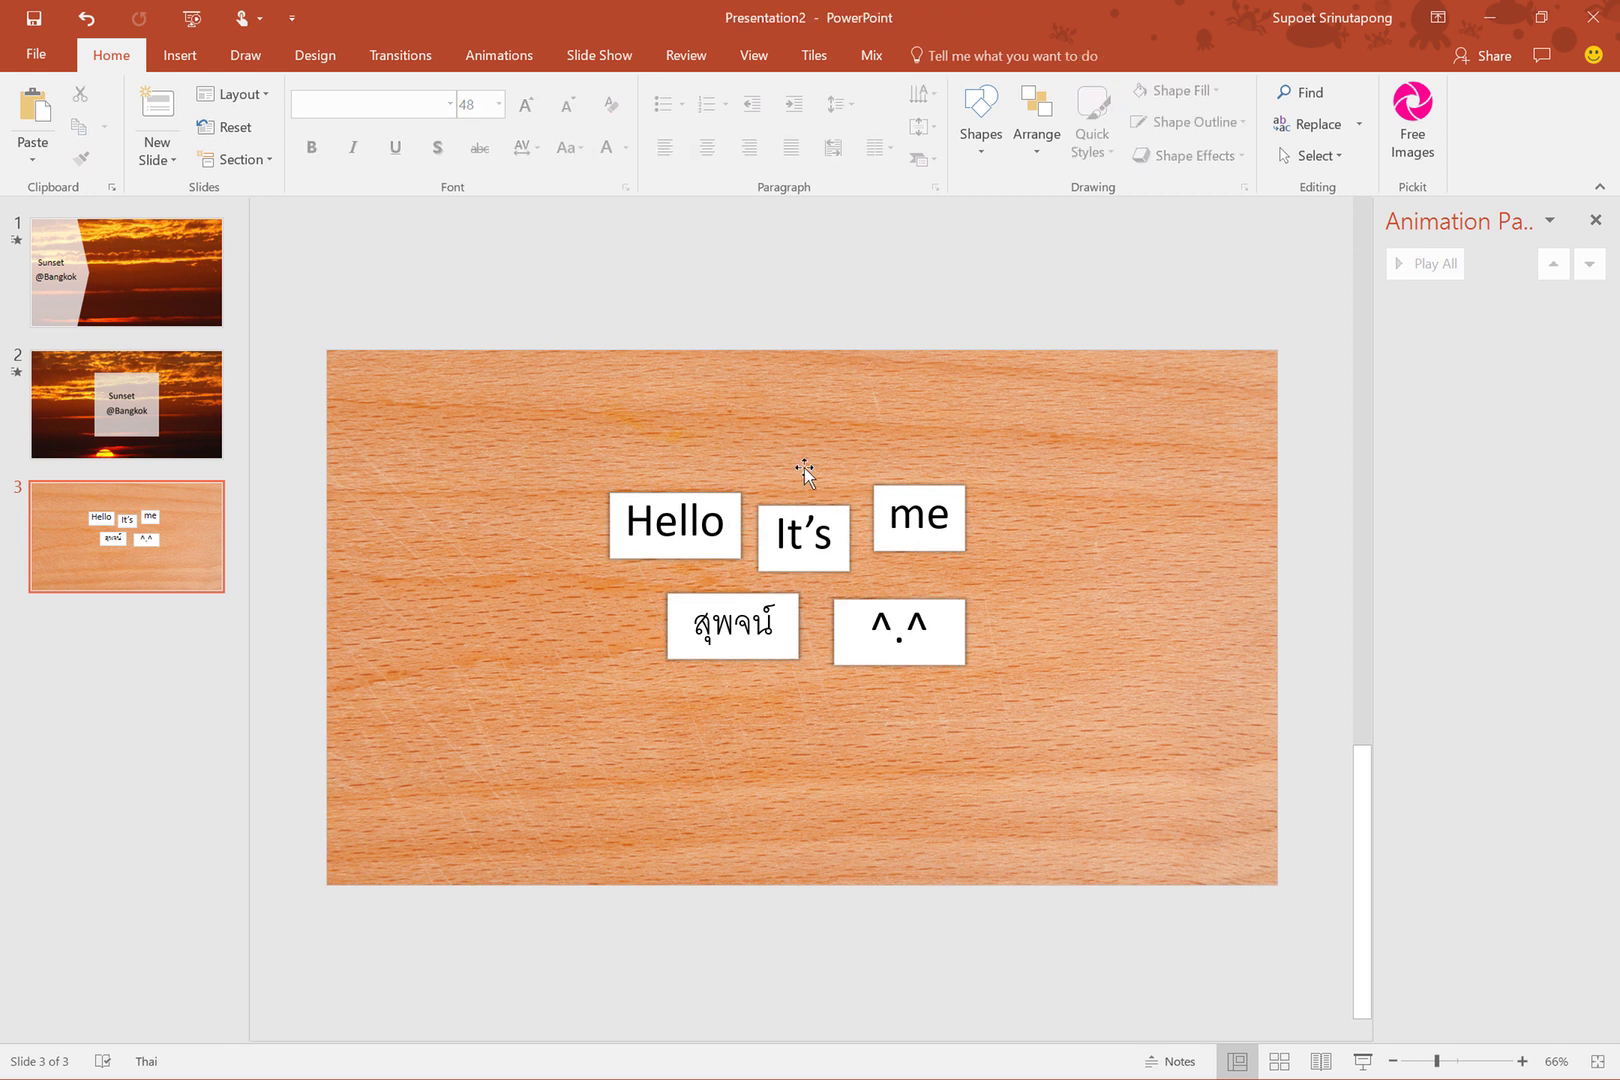
{"action": "left_click", "coordinate": [131, 624]}
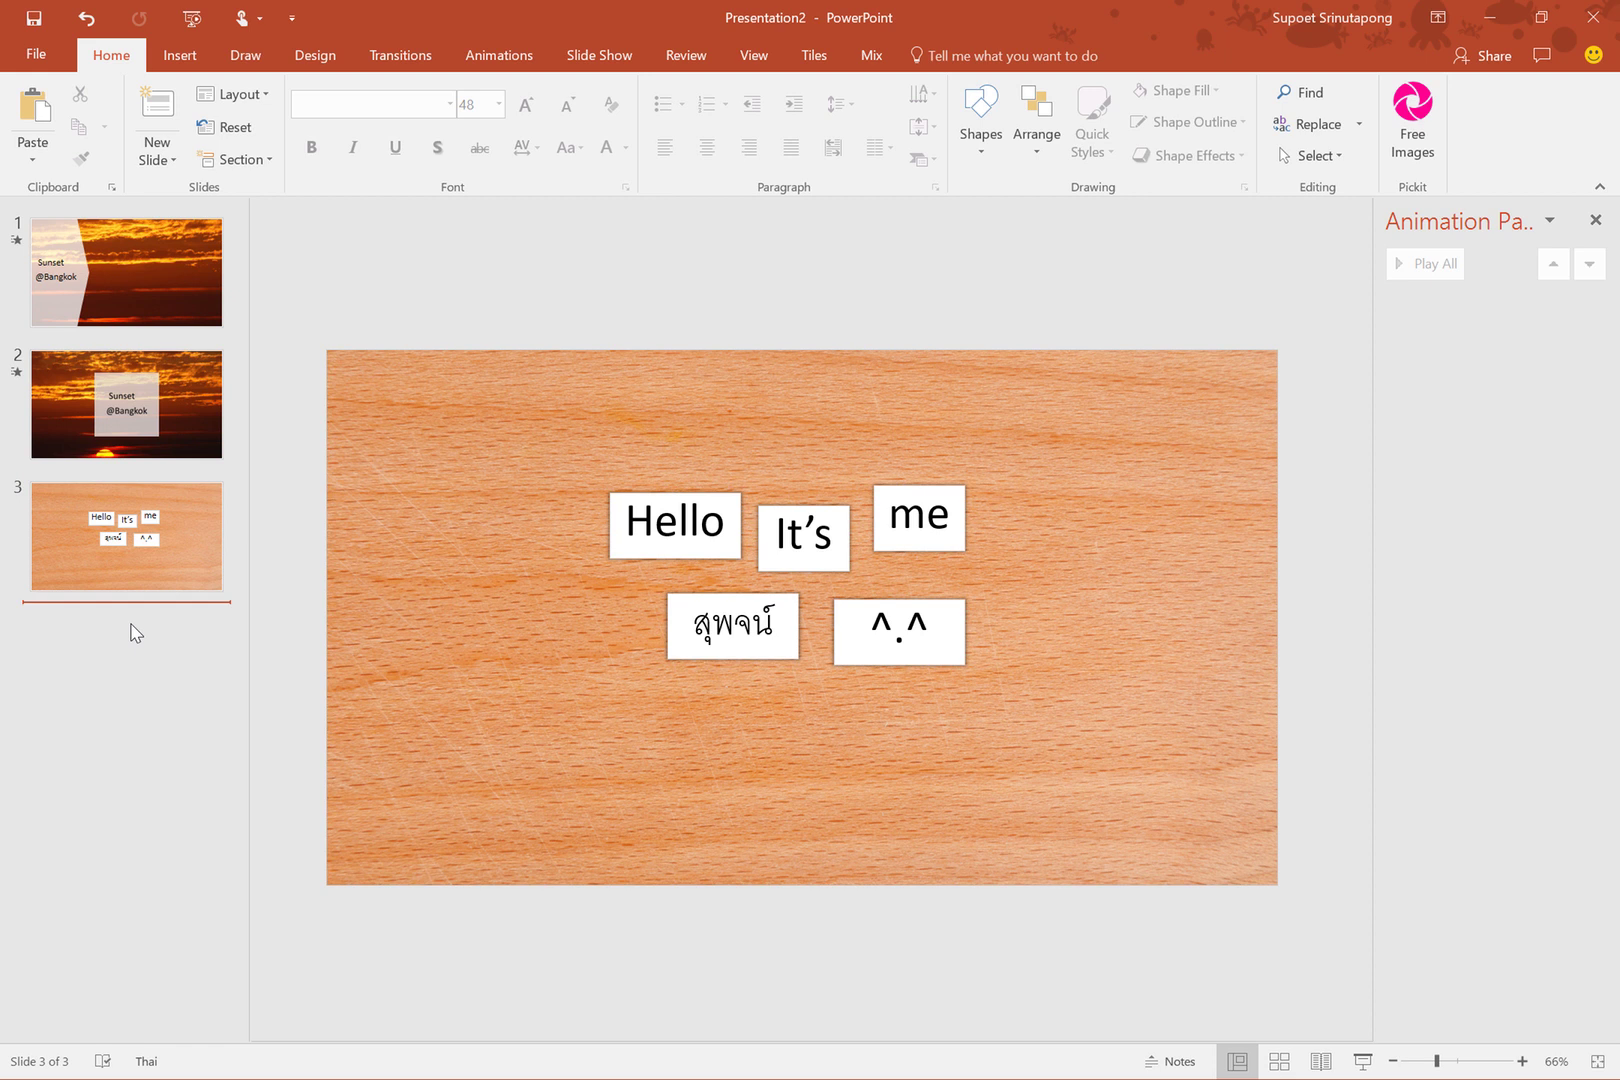
{"action": "key", "text": "Return"}
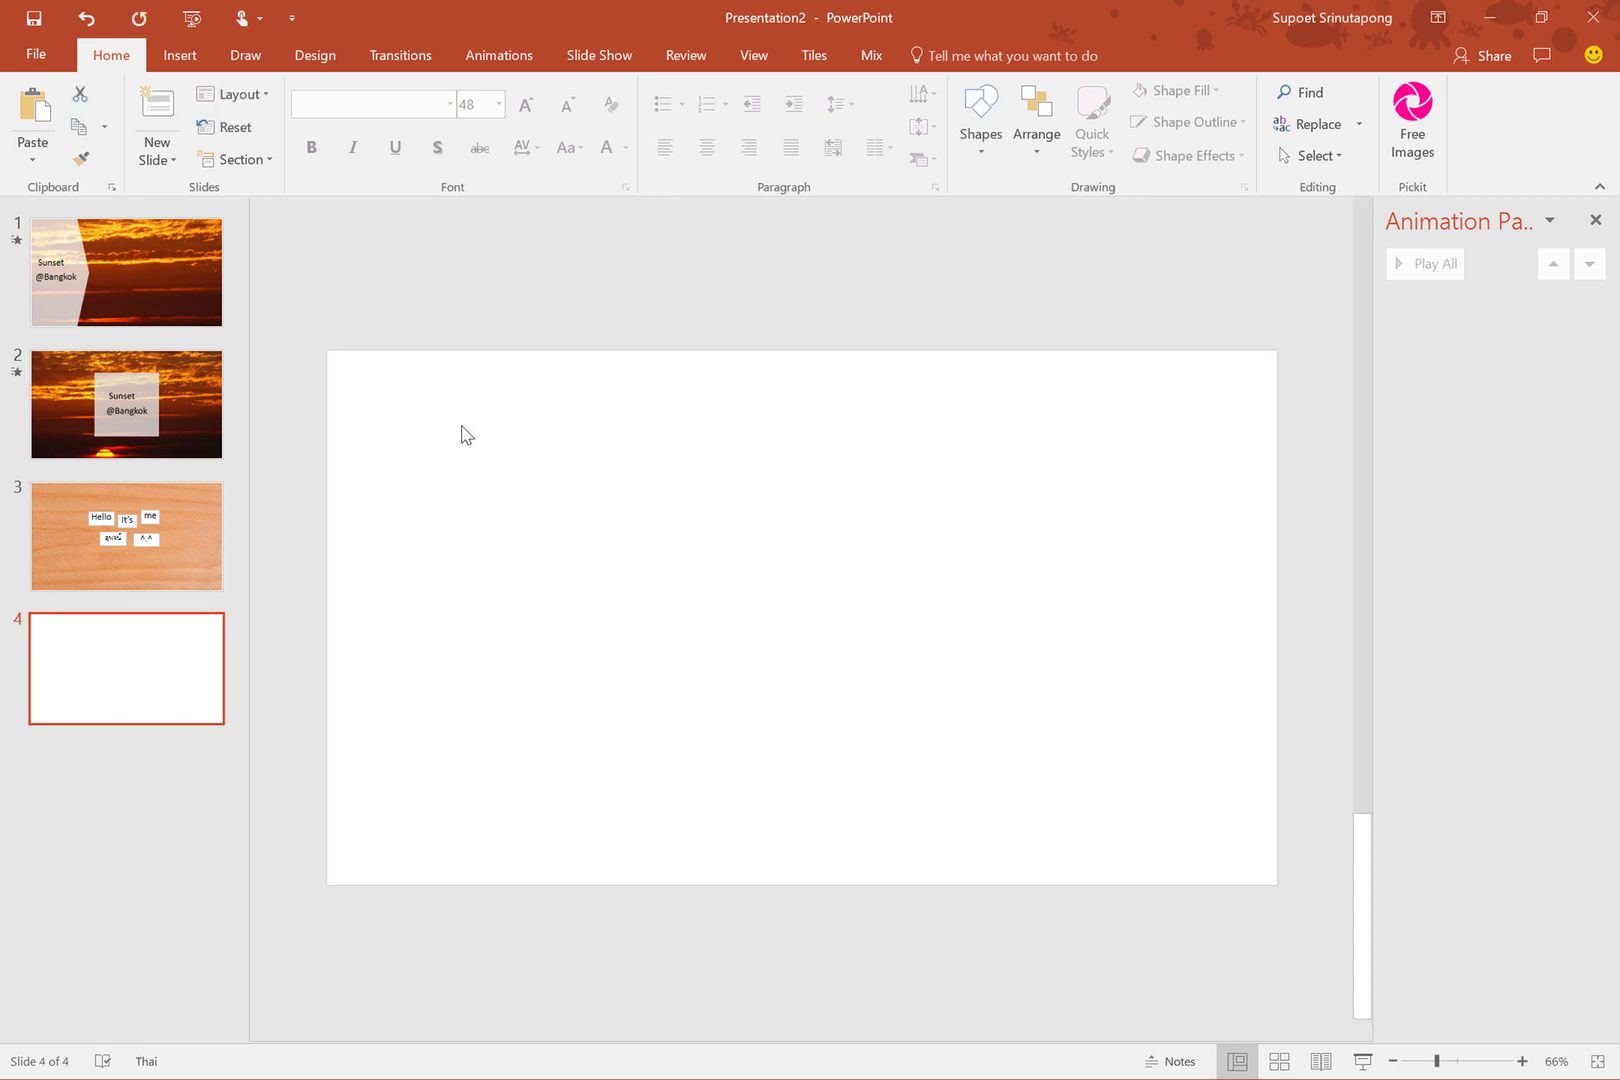
Step: Paste slide 3's wood background picture onto slide 4 and close Design Ideas
{"action": "left_click", "coordinate": [194, 524]}
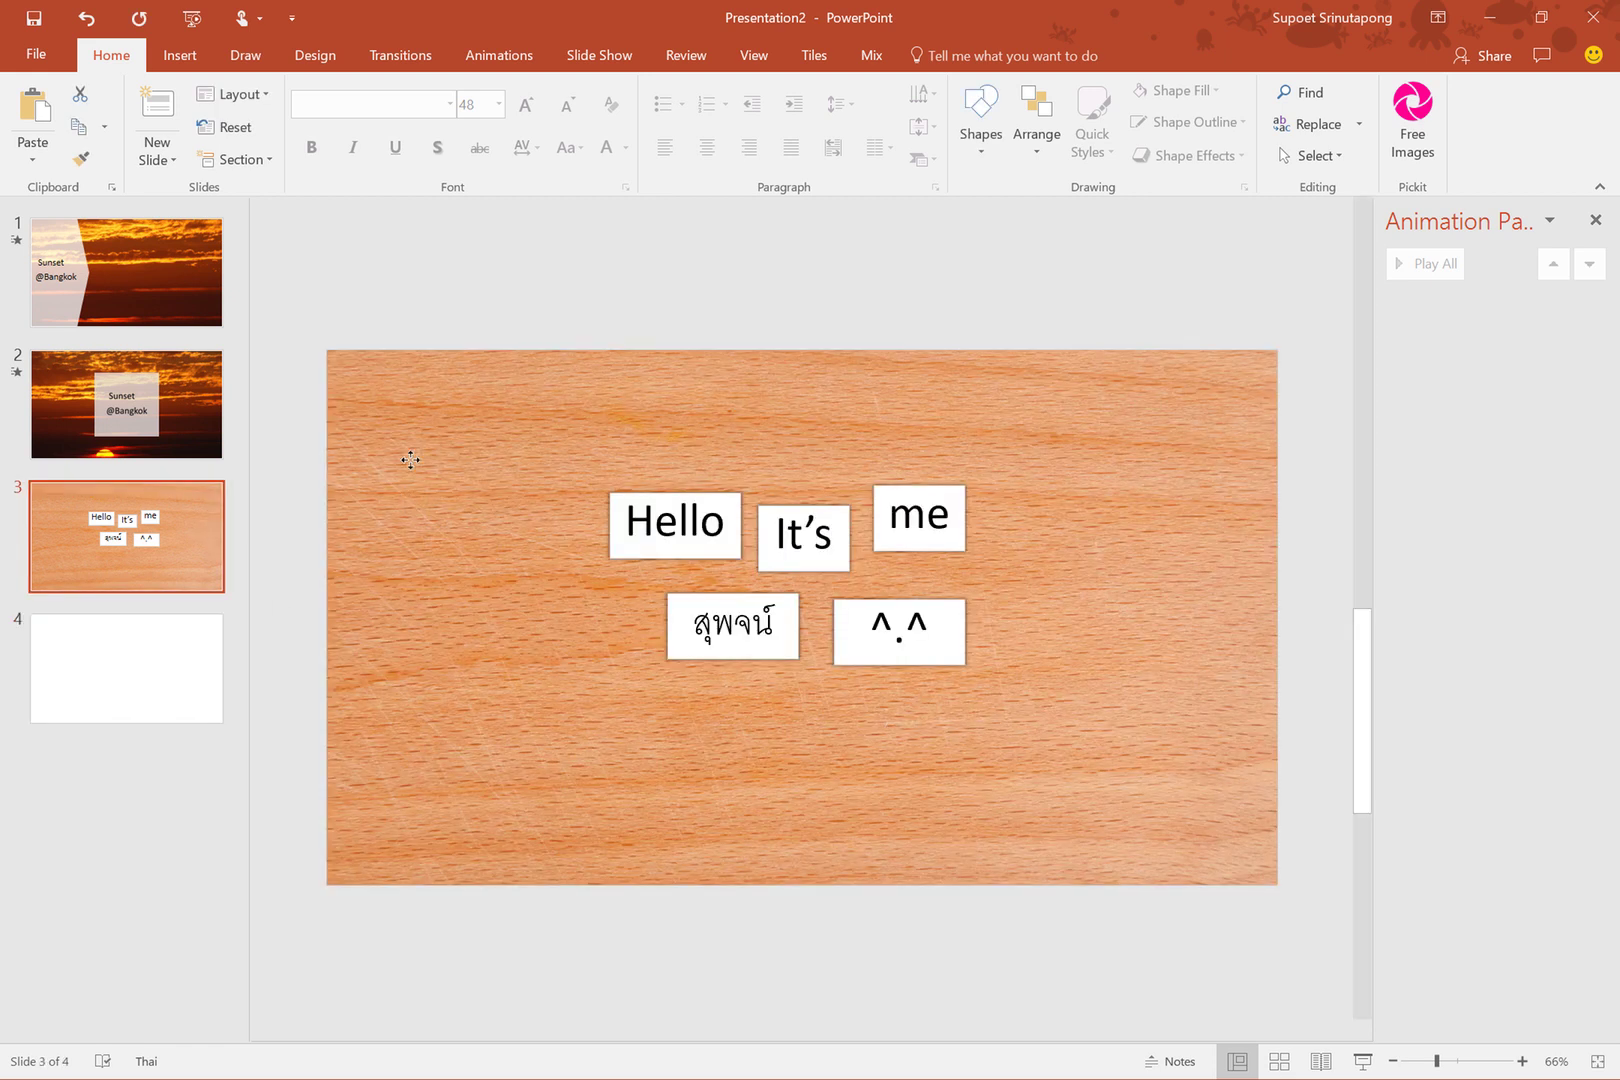
{"action": "left_click", "coordinate": [410, 459]}
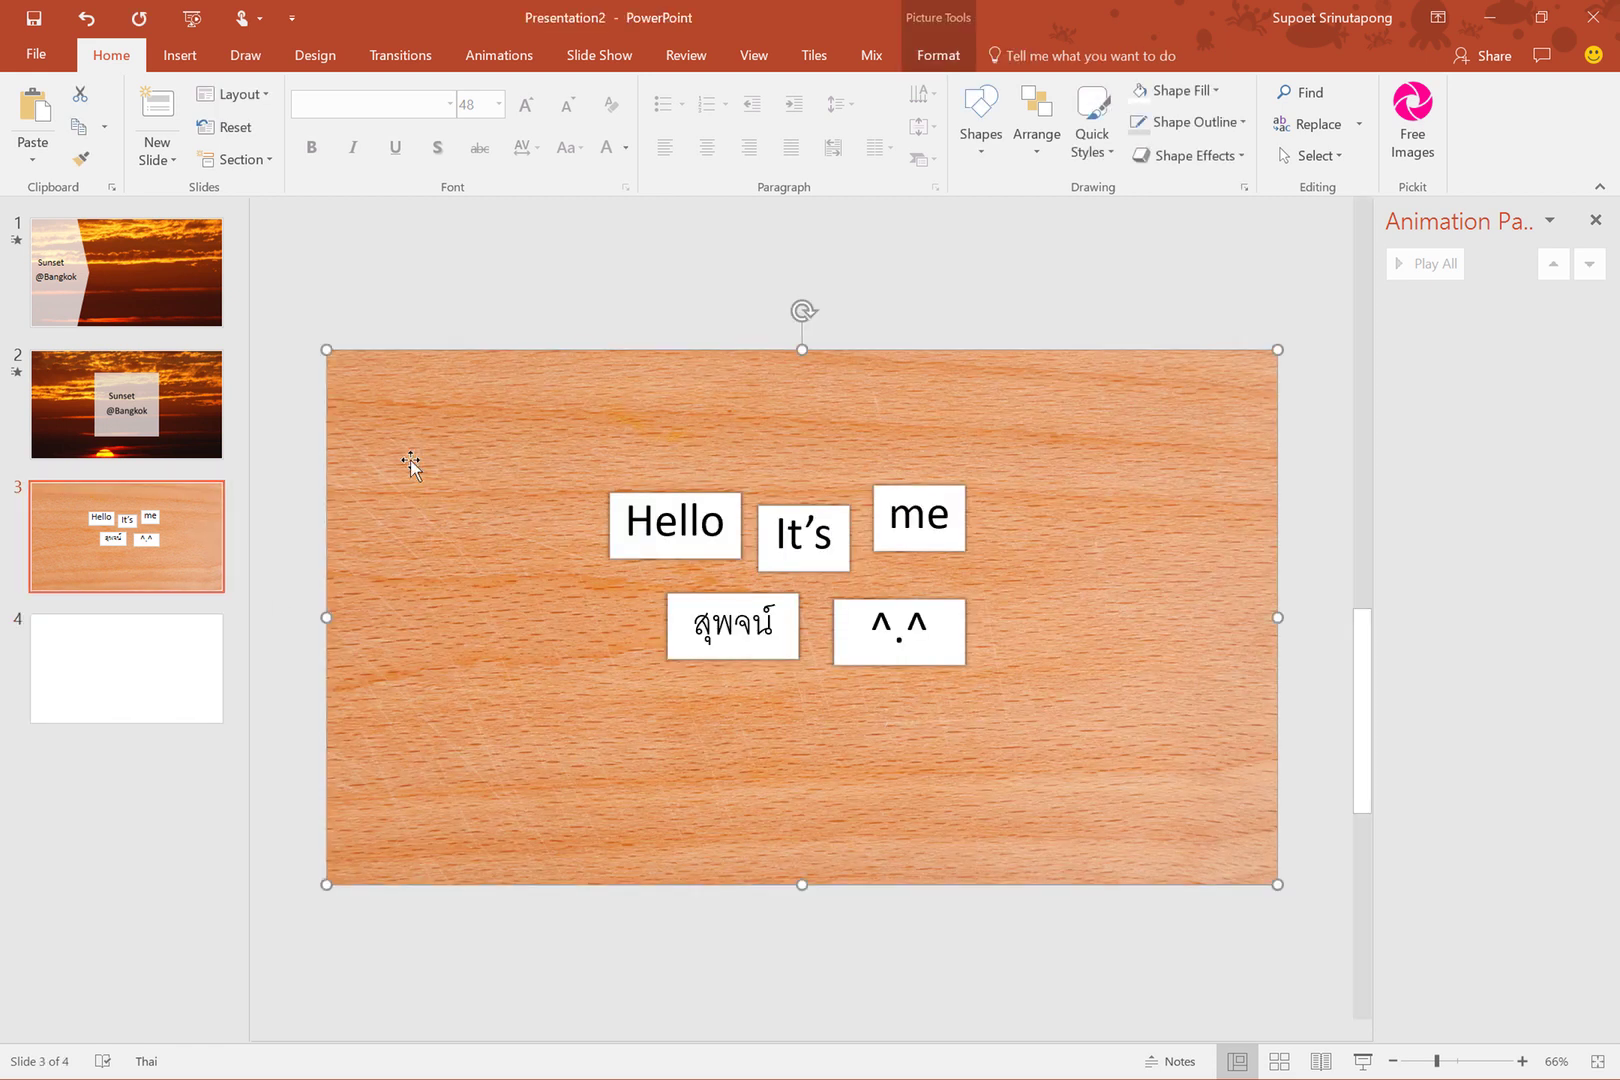
{"action": "left_click", "coordinate": [105, 680]}
{"action": "key", "text": "ctrl+v"}
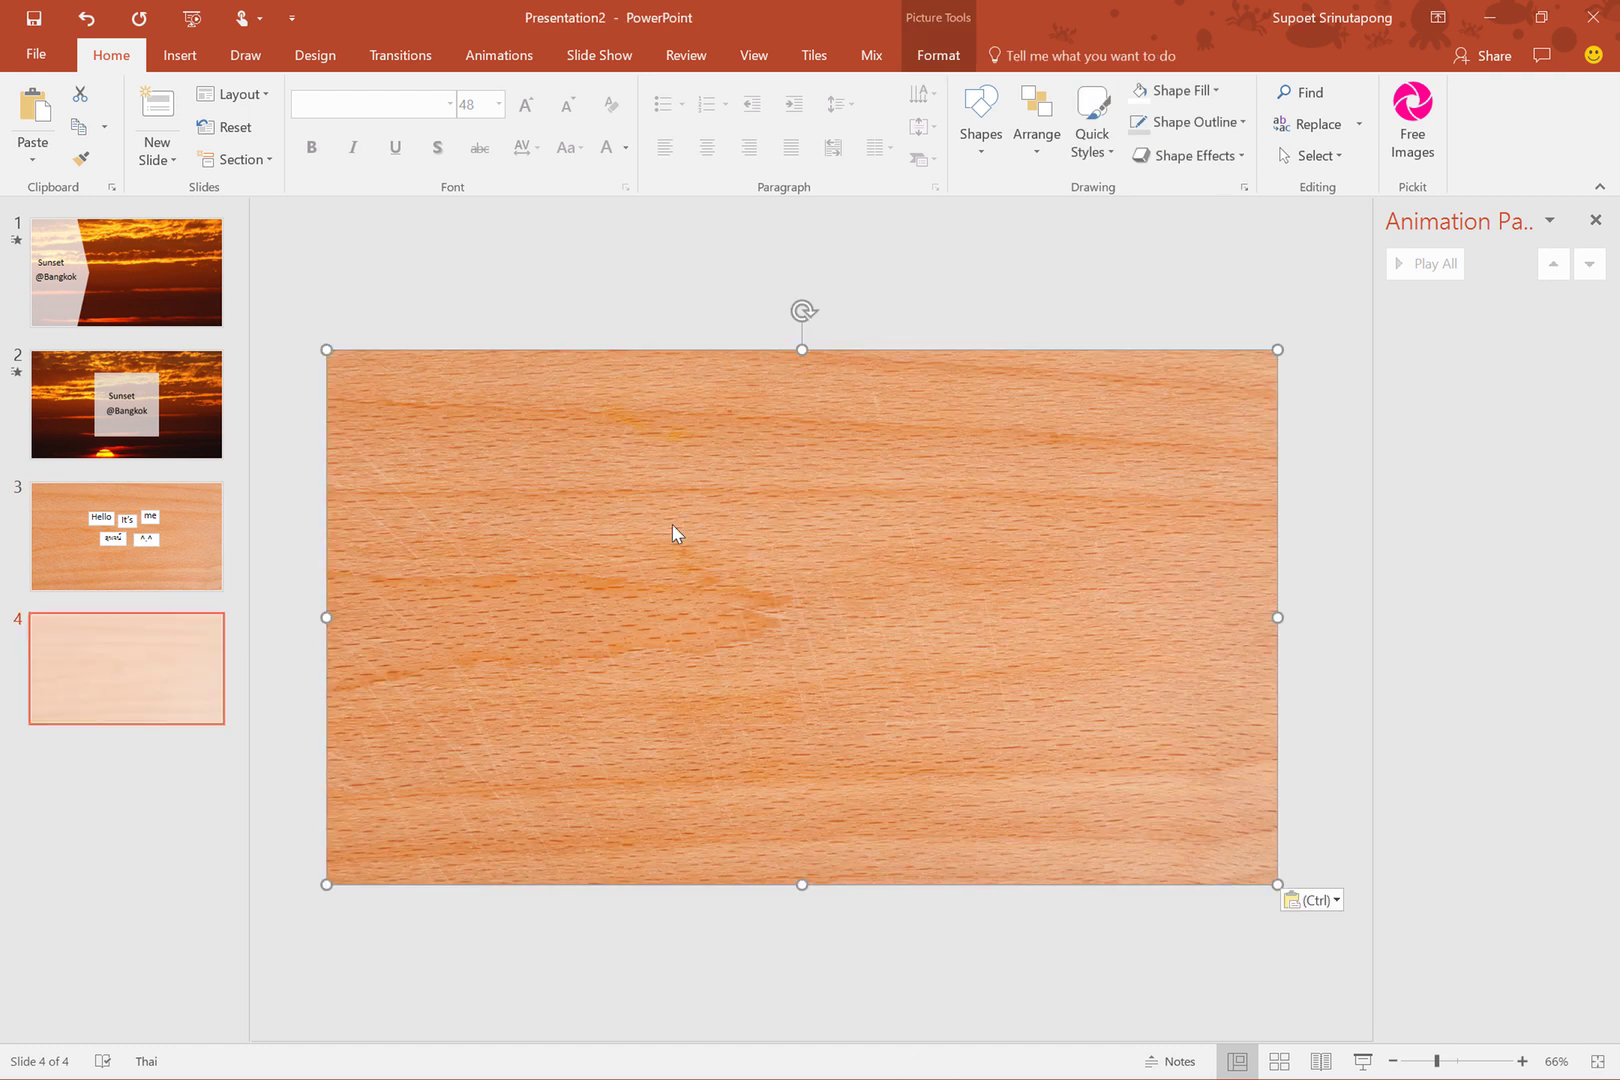
{"action": "left_click", "coordinate": [712, 311]}
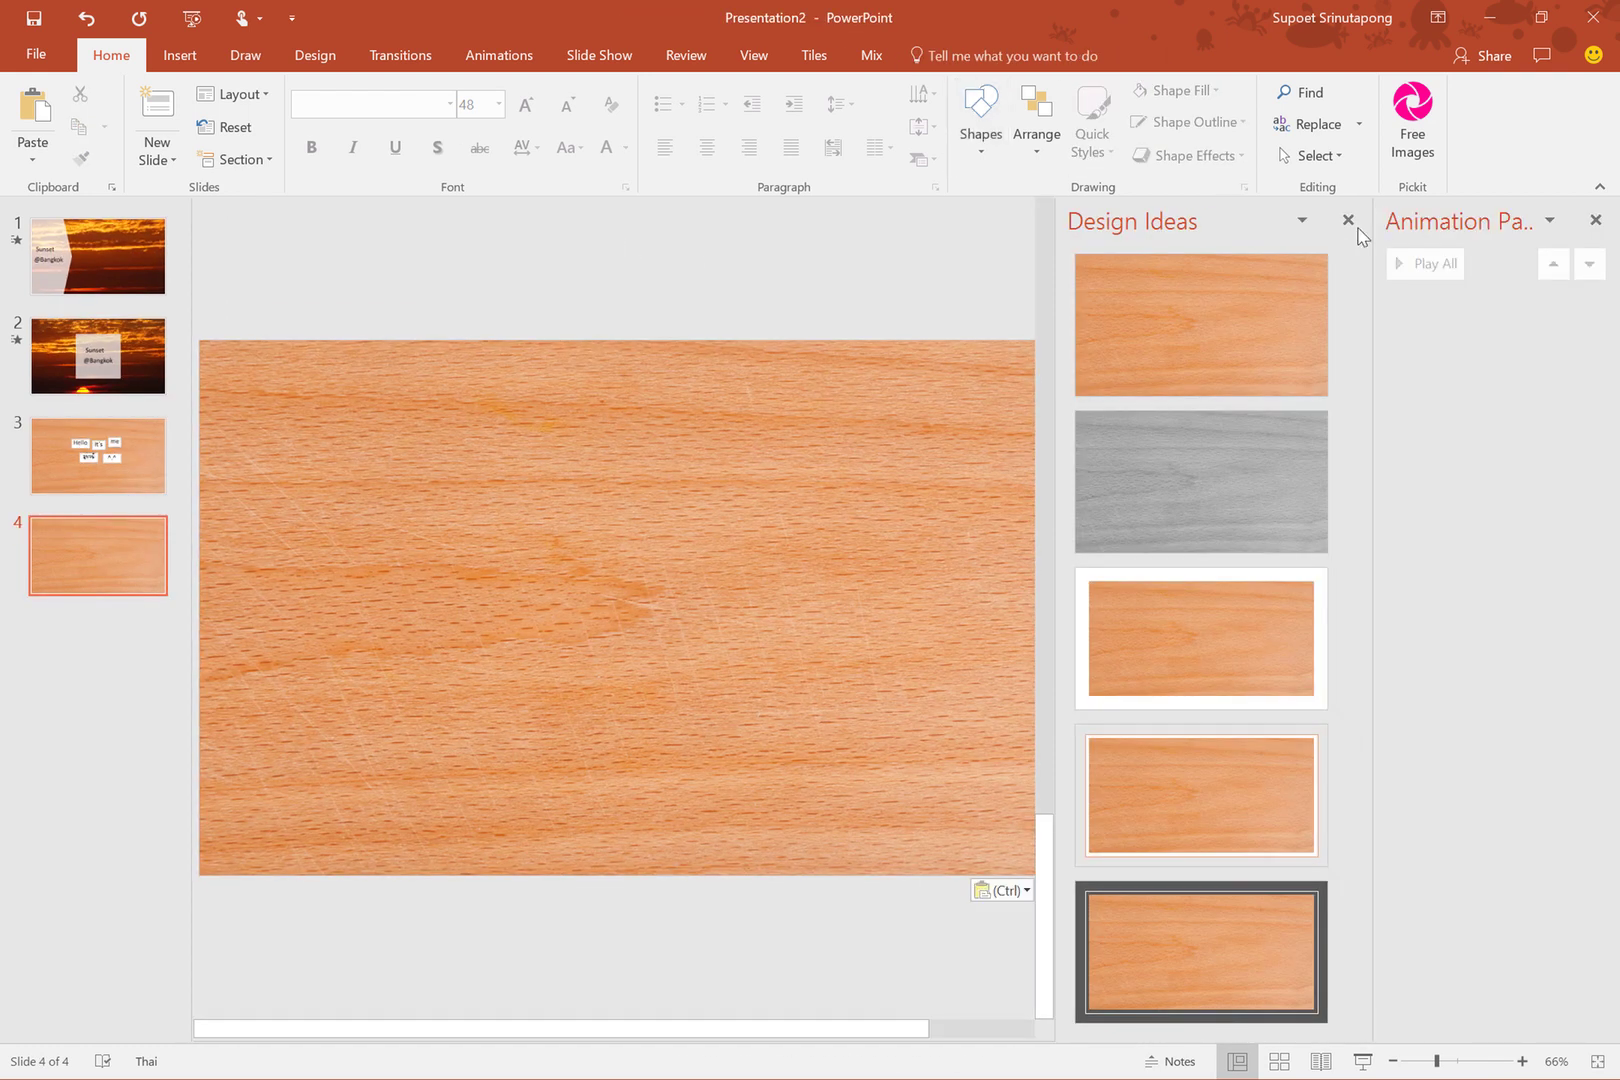
{"action": "left_click", "coordinate": [1348, 220]}
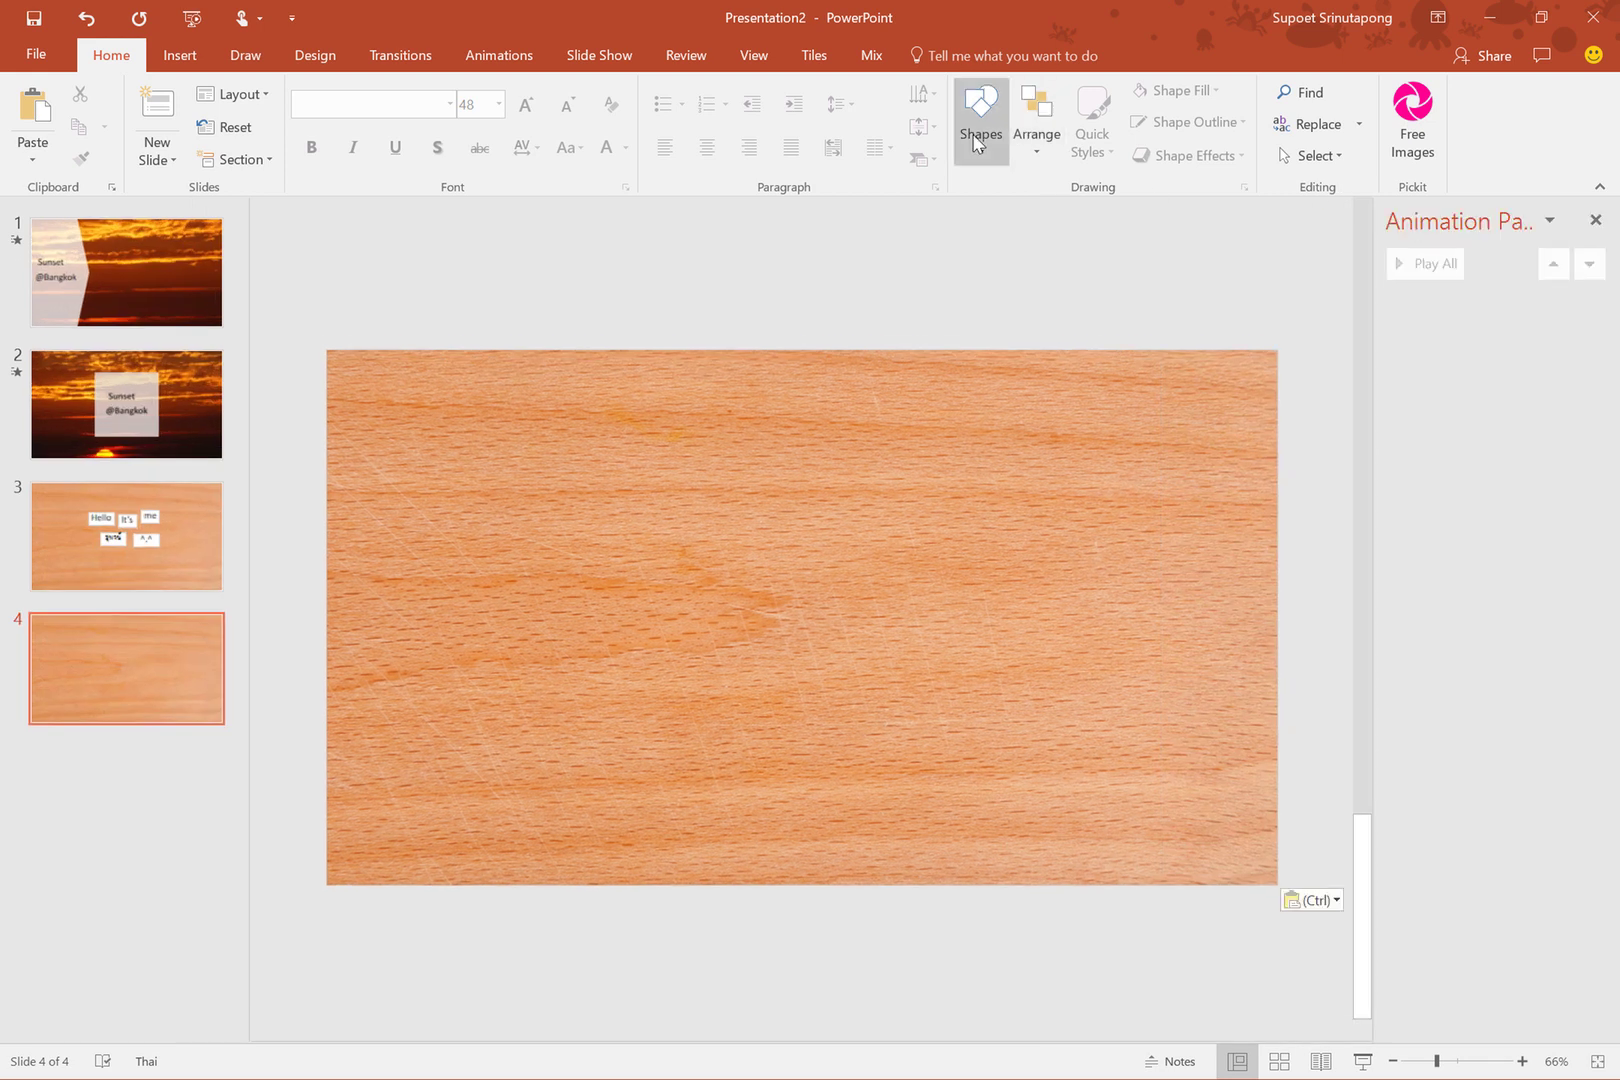
Step: Draw a tall rectangle down the right side of slide 4
{"action": "left_click", "coordinate": [978, 135]}
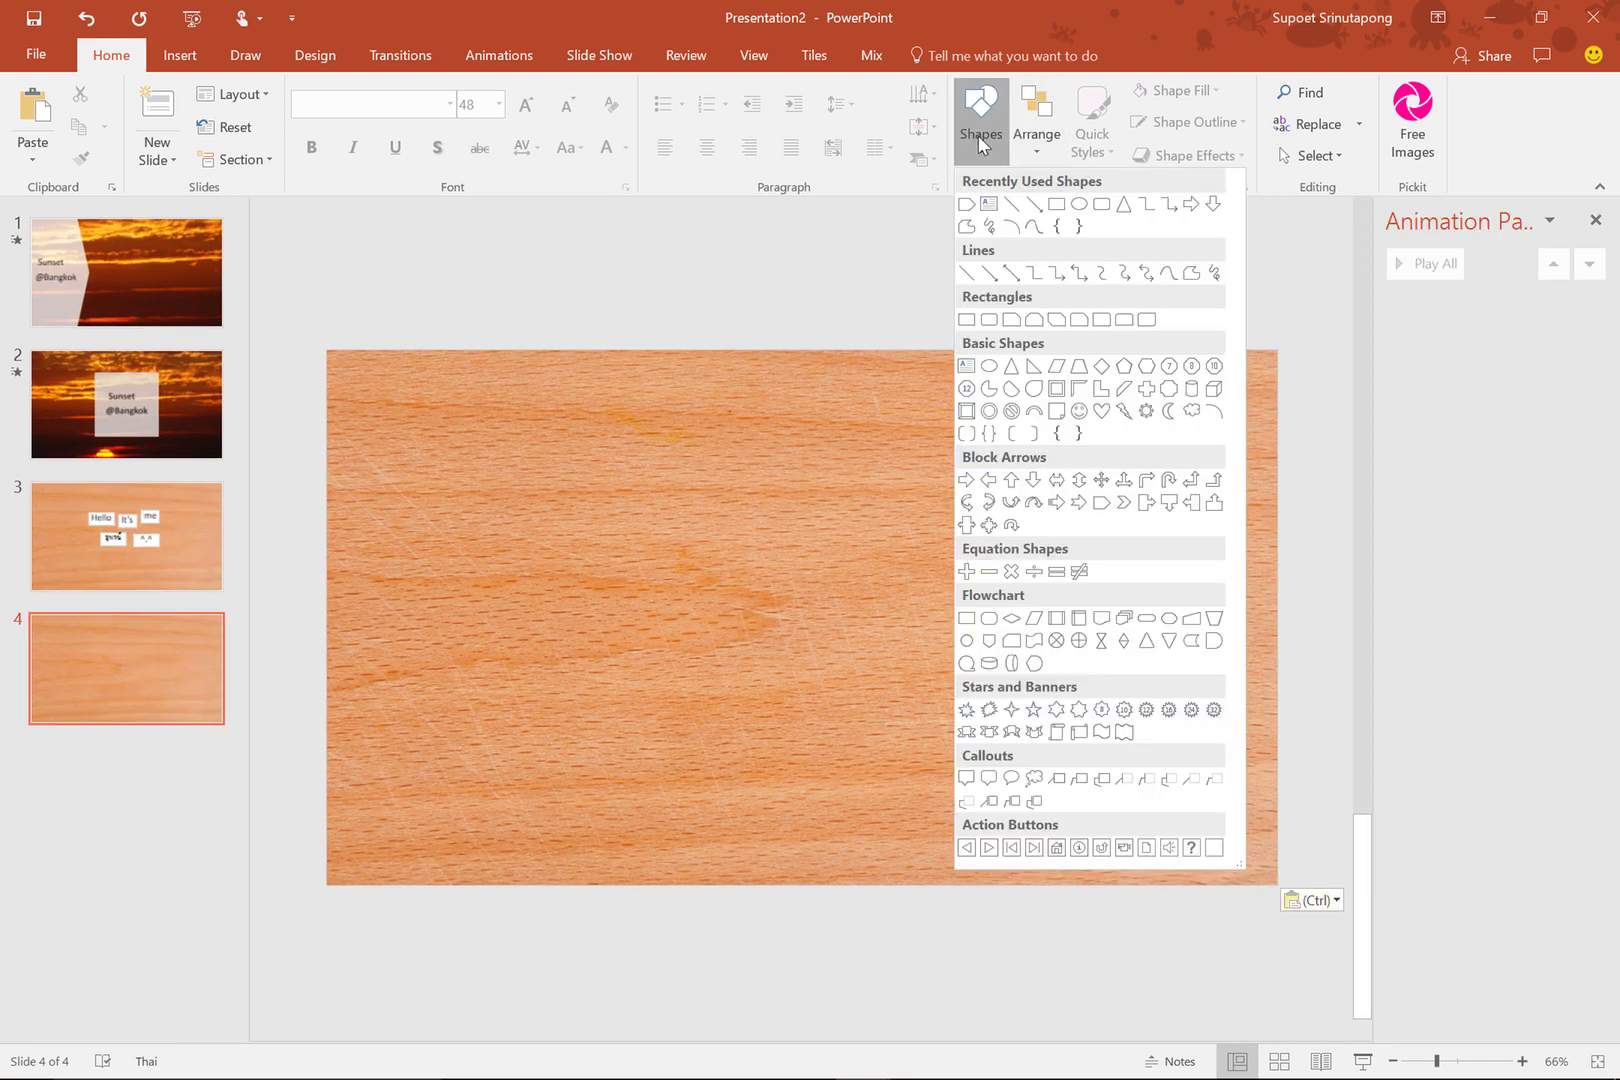
{"action": "left_click", "coordinate": [1057, 210]}
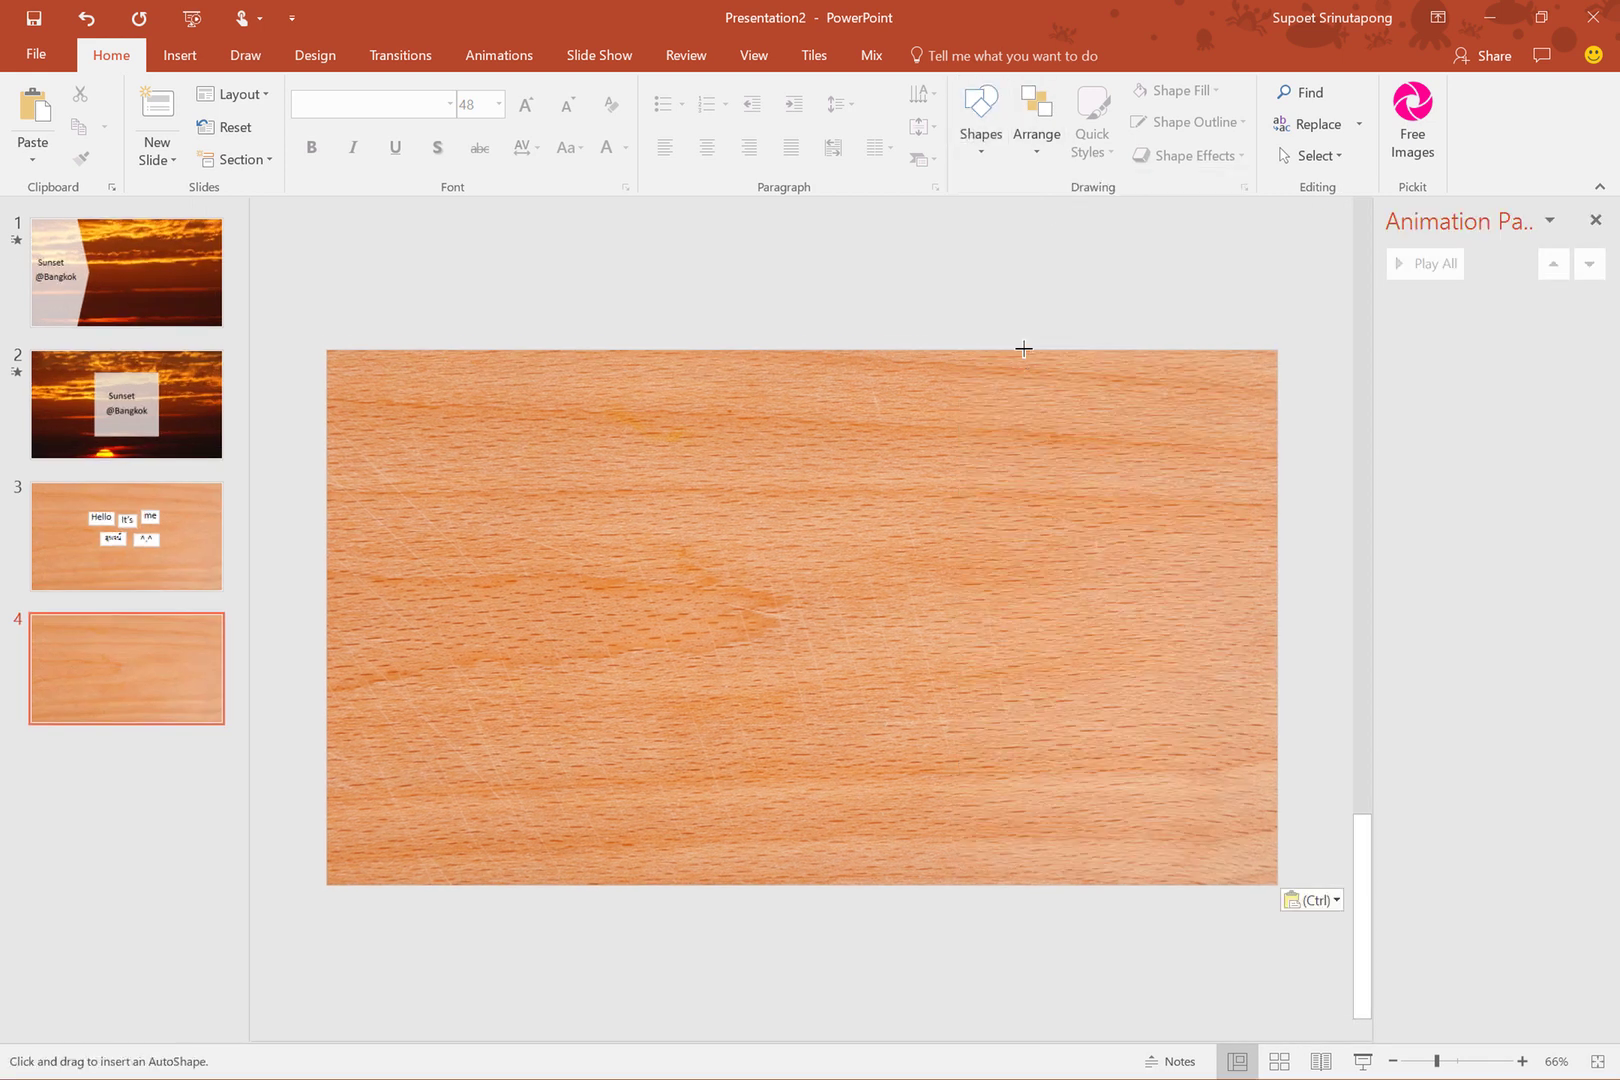
{"action": "left_click_drag", "start_coordinate": [1025, 351], "coordinate": [1273, 886]}
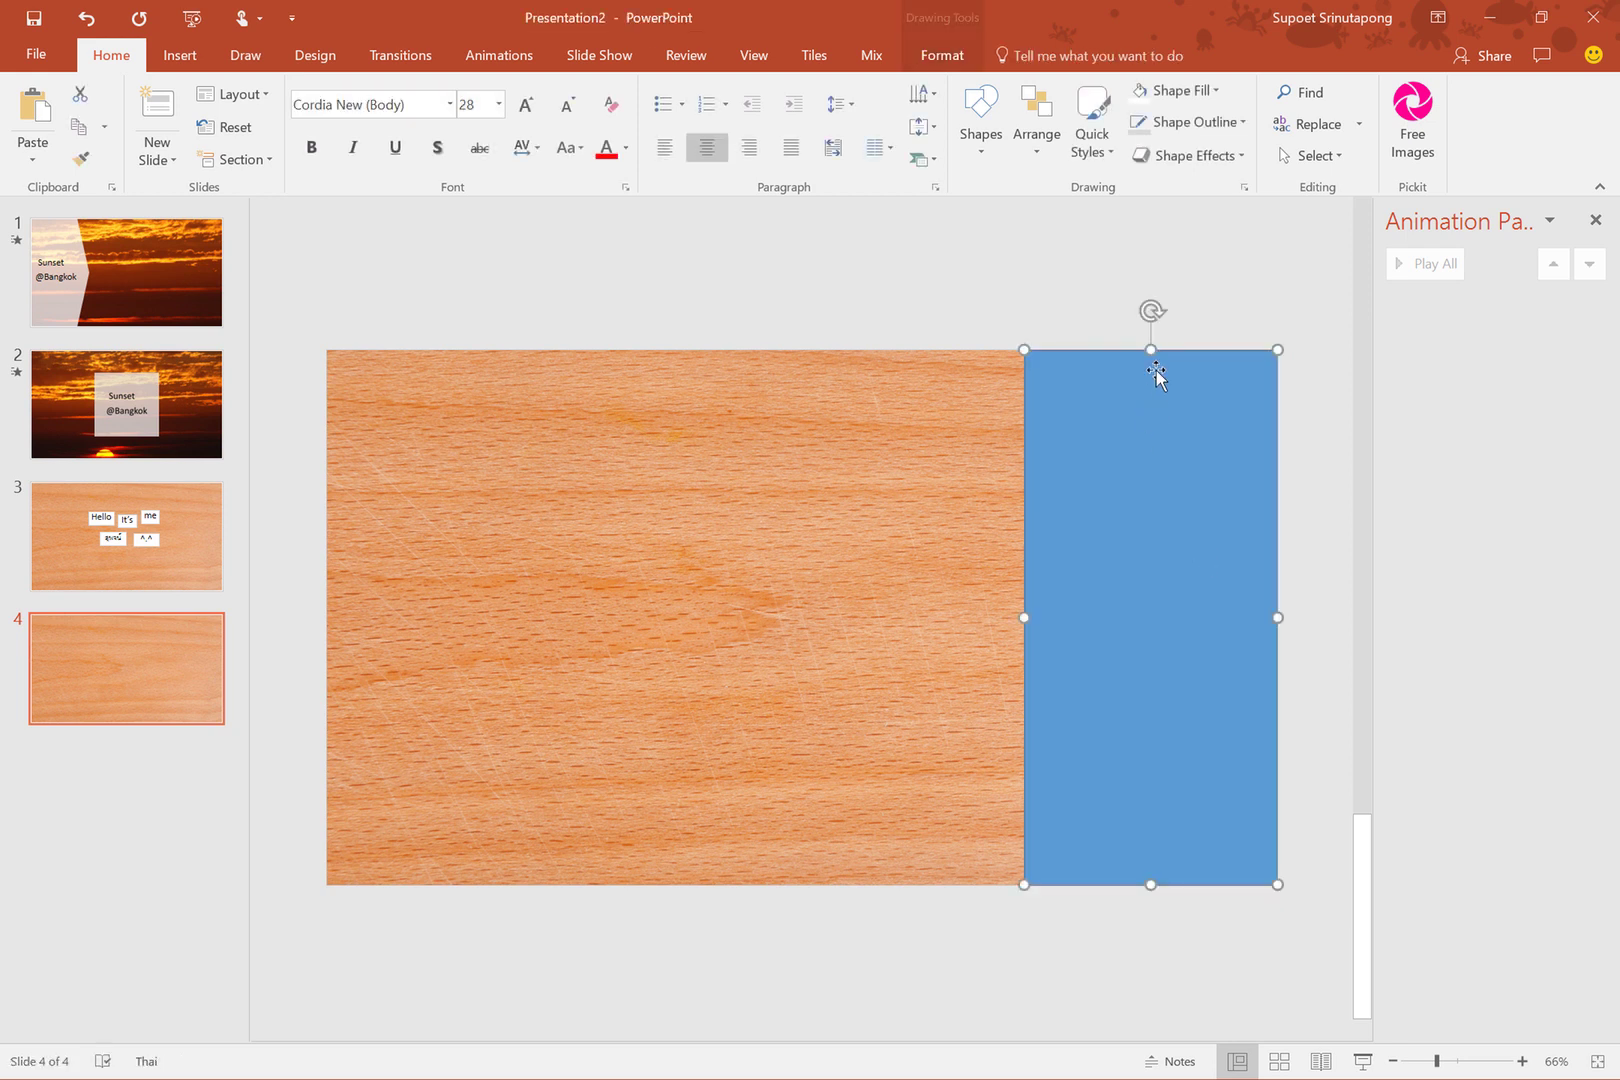
{"action": "left_click_drag", "start_coordinate": [1150, 350], "coordinate": [1149, 347]}
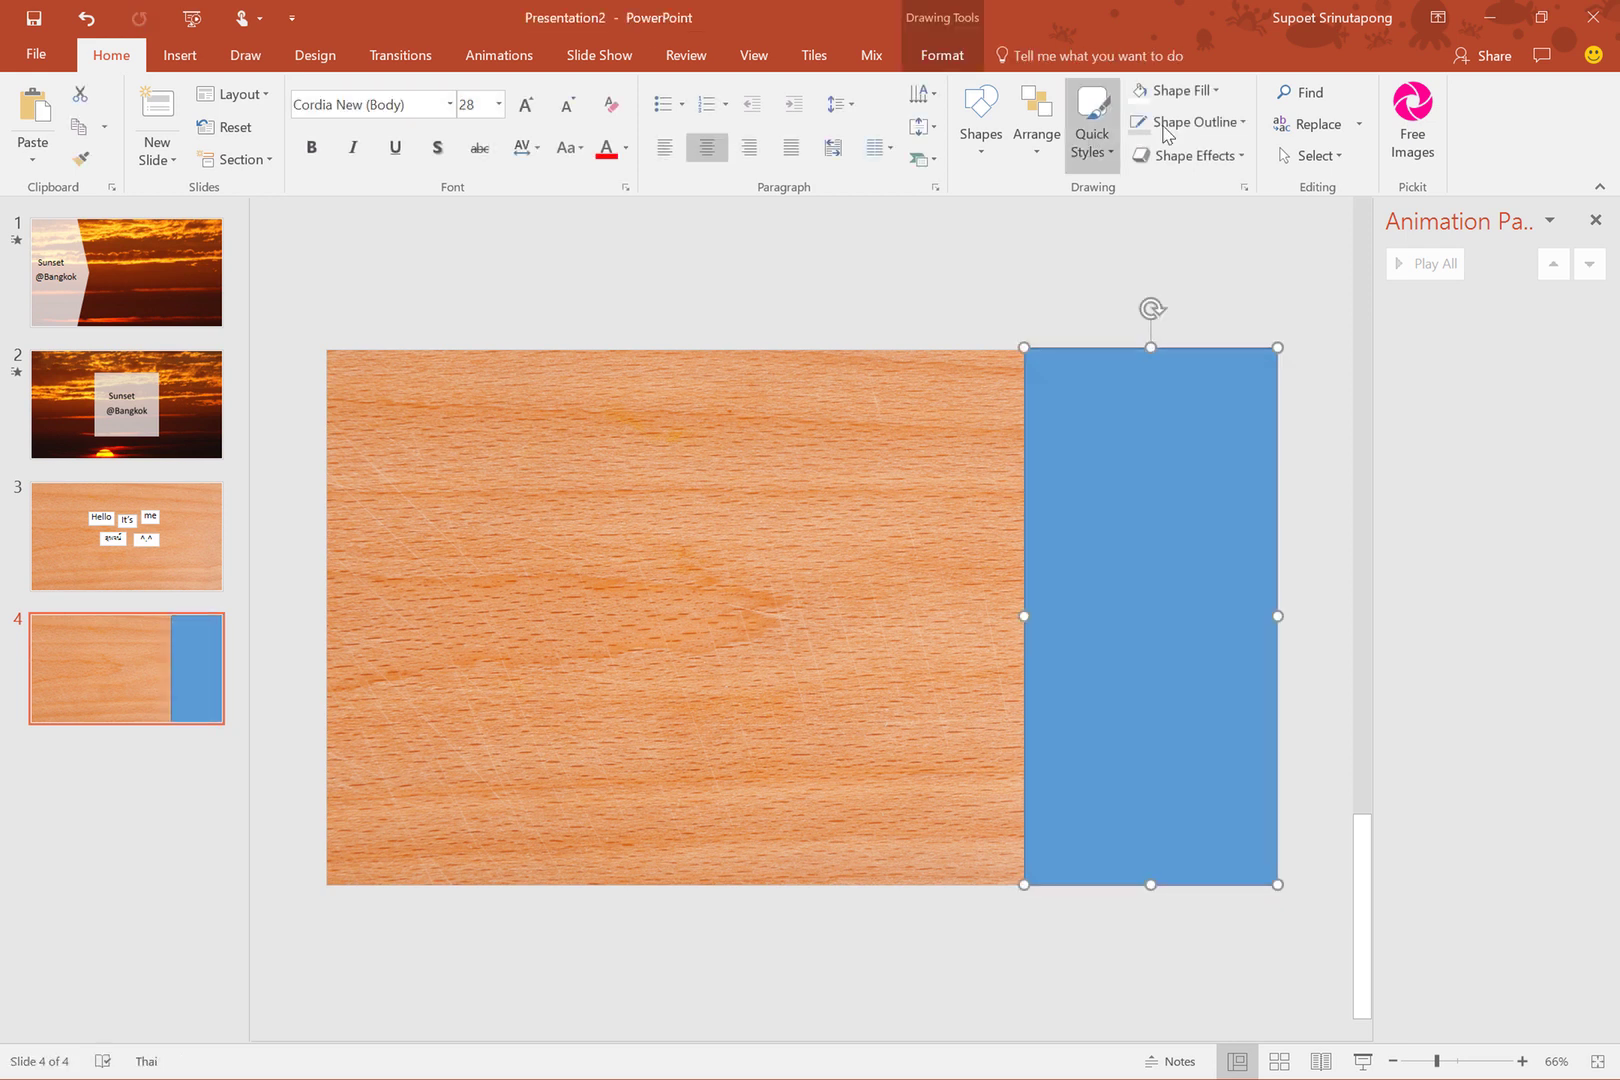
Step: Give the side panel a golden yellow fill and no outline
{"action": "left_click", "coordinate": [1187, 100]}
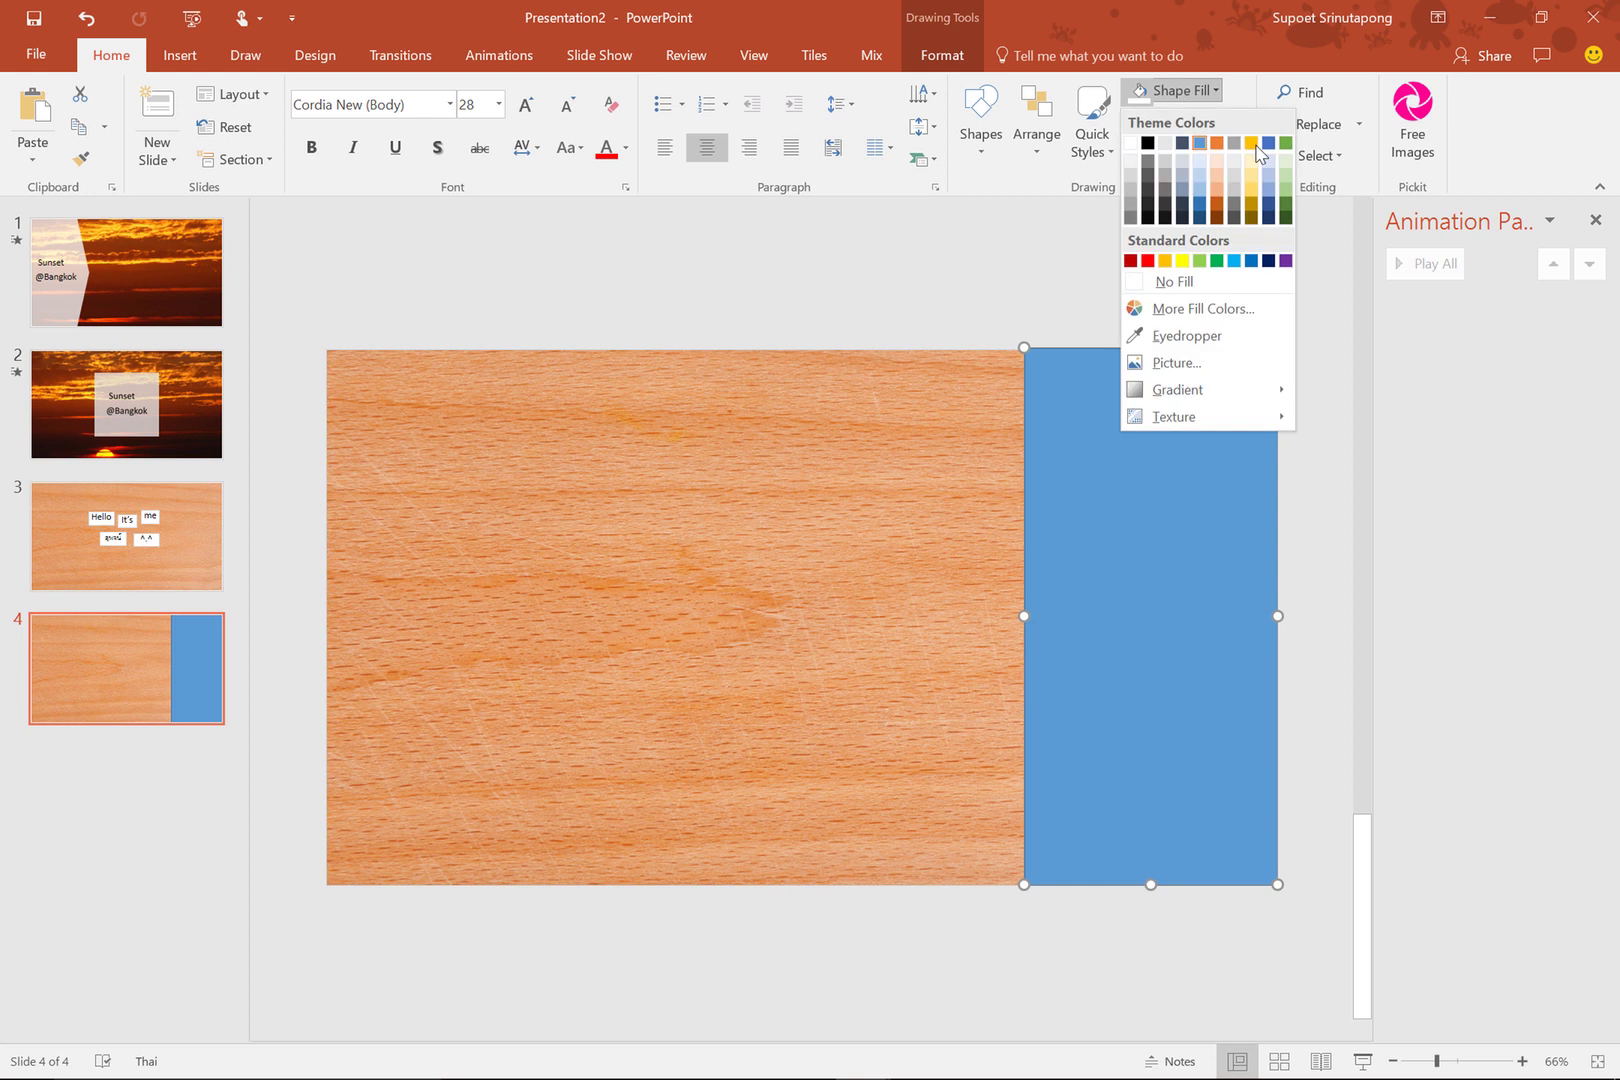
{"action": "left_click", "coordinate": [1251, 146]}
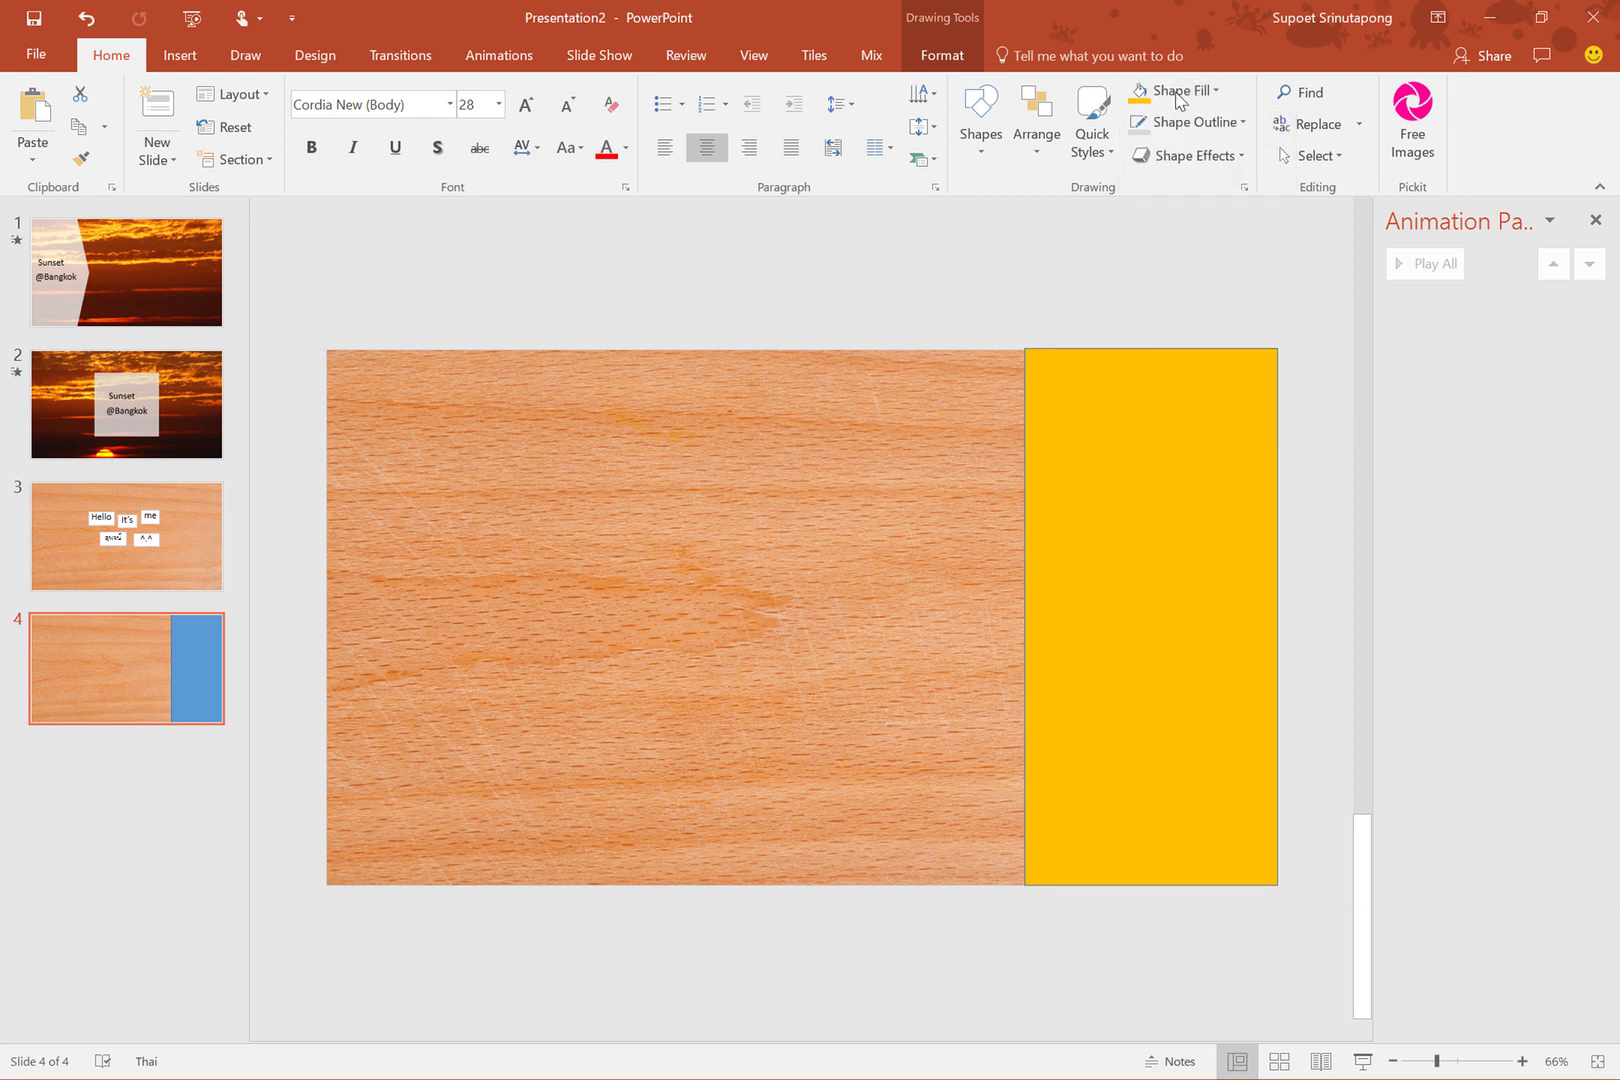
{"action": "left_click", "coordinate": [1188, 122]}
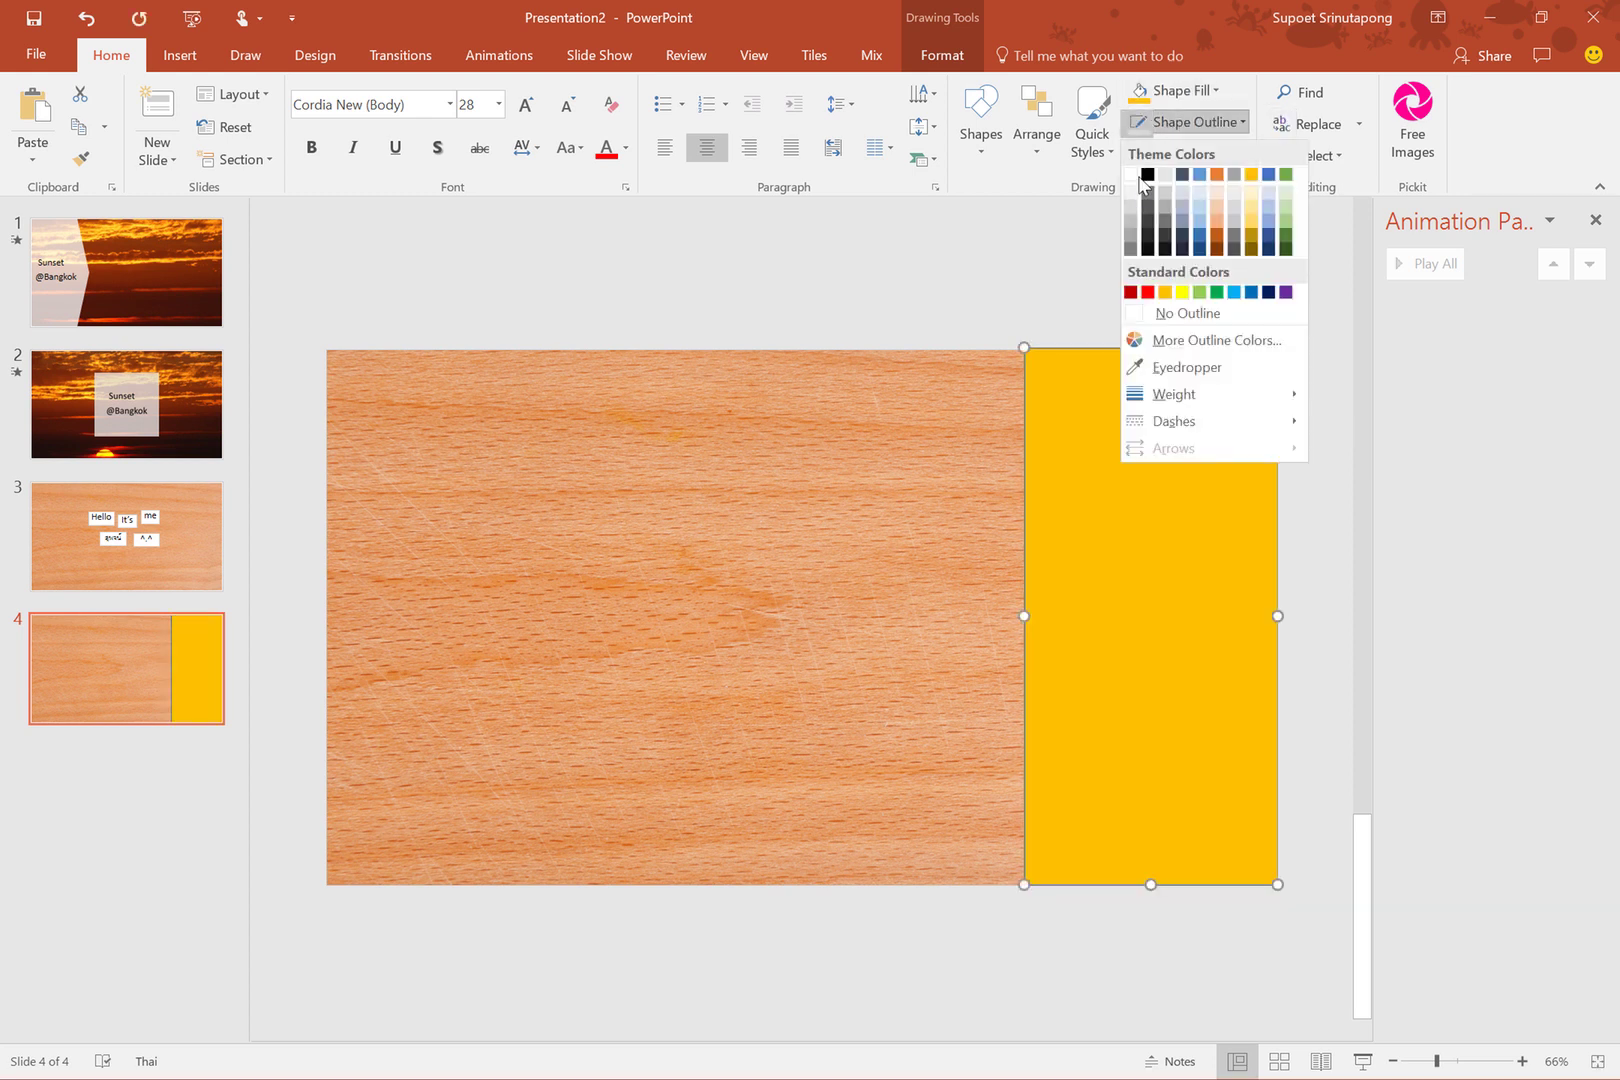
{"action": "left_click", "coordinate": [1141, 318]}
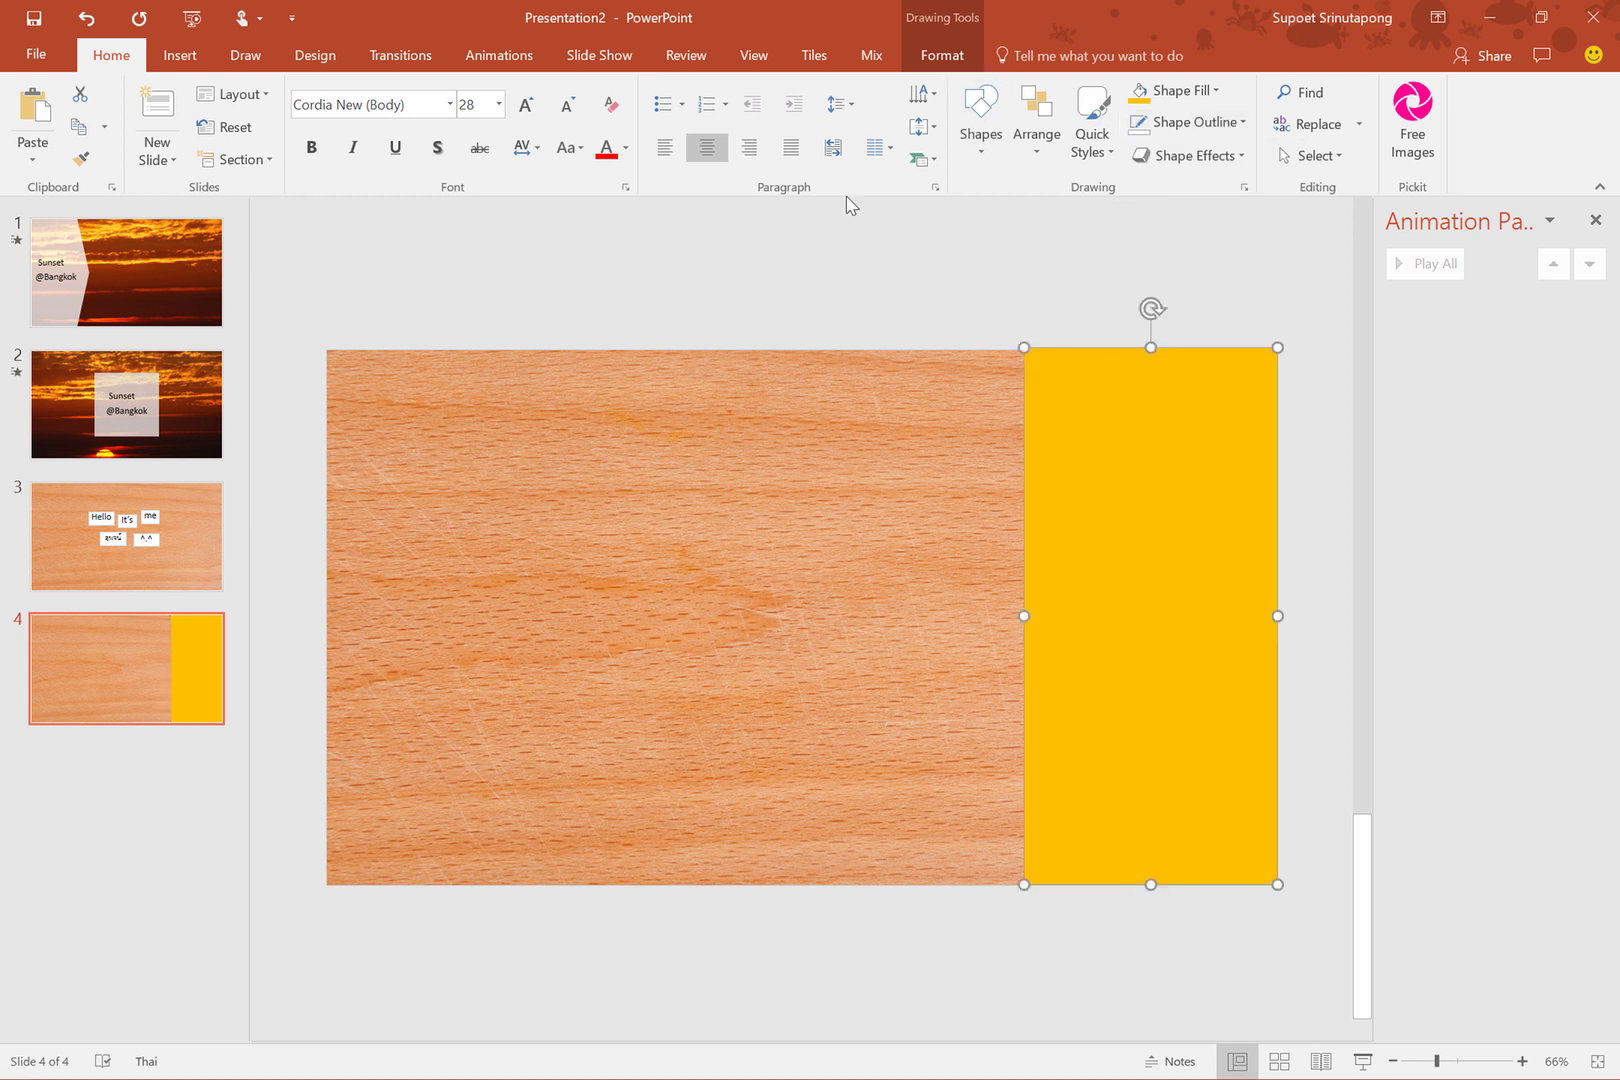
Step: Insert a text box reading HAPPY
{"action": "left_click", "coordinate": [172, 57]}
{"action": "left_click", "coordinate": [947, 115]}
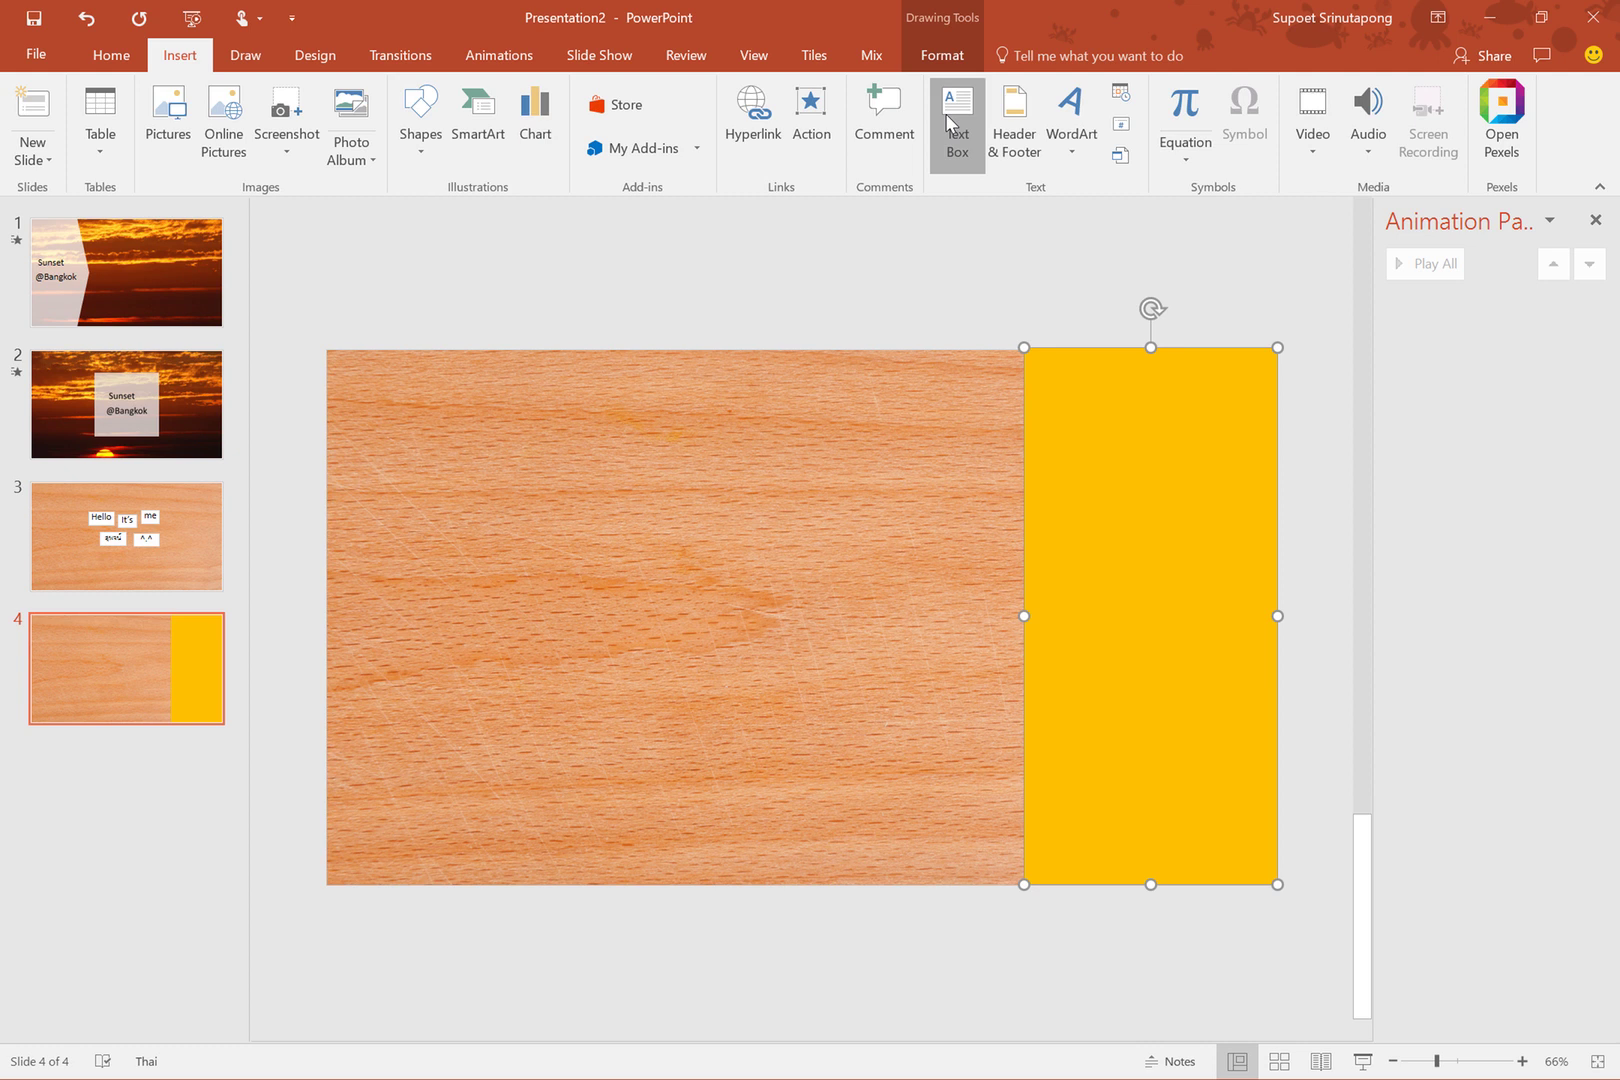
{"action": "key", "text": "Escape"}
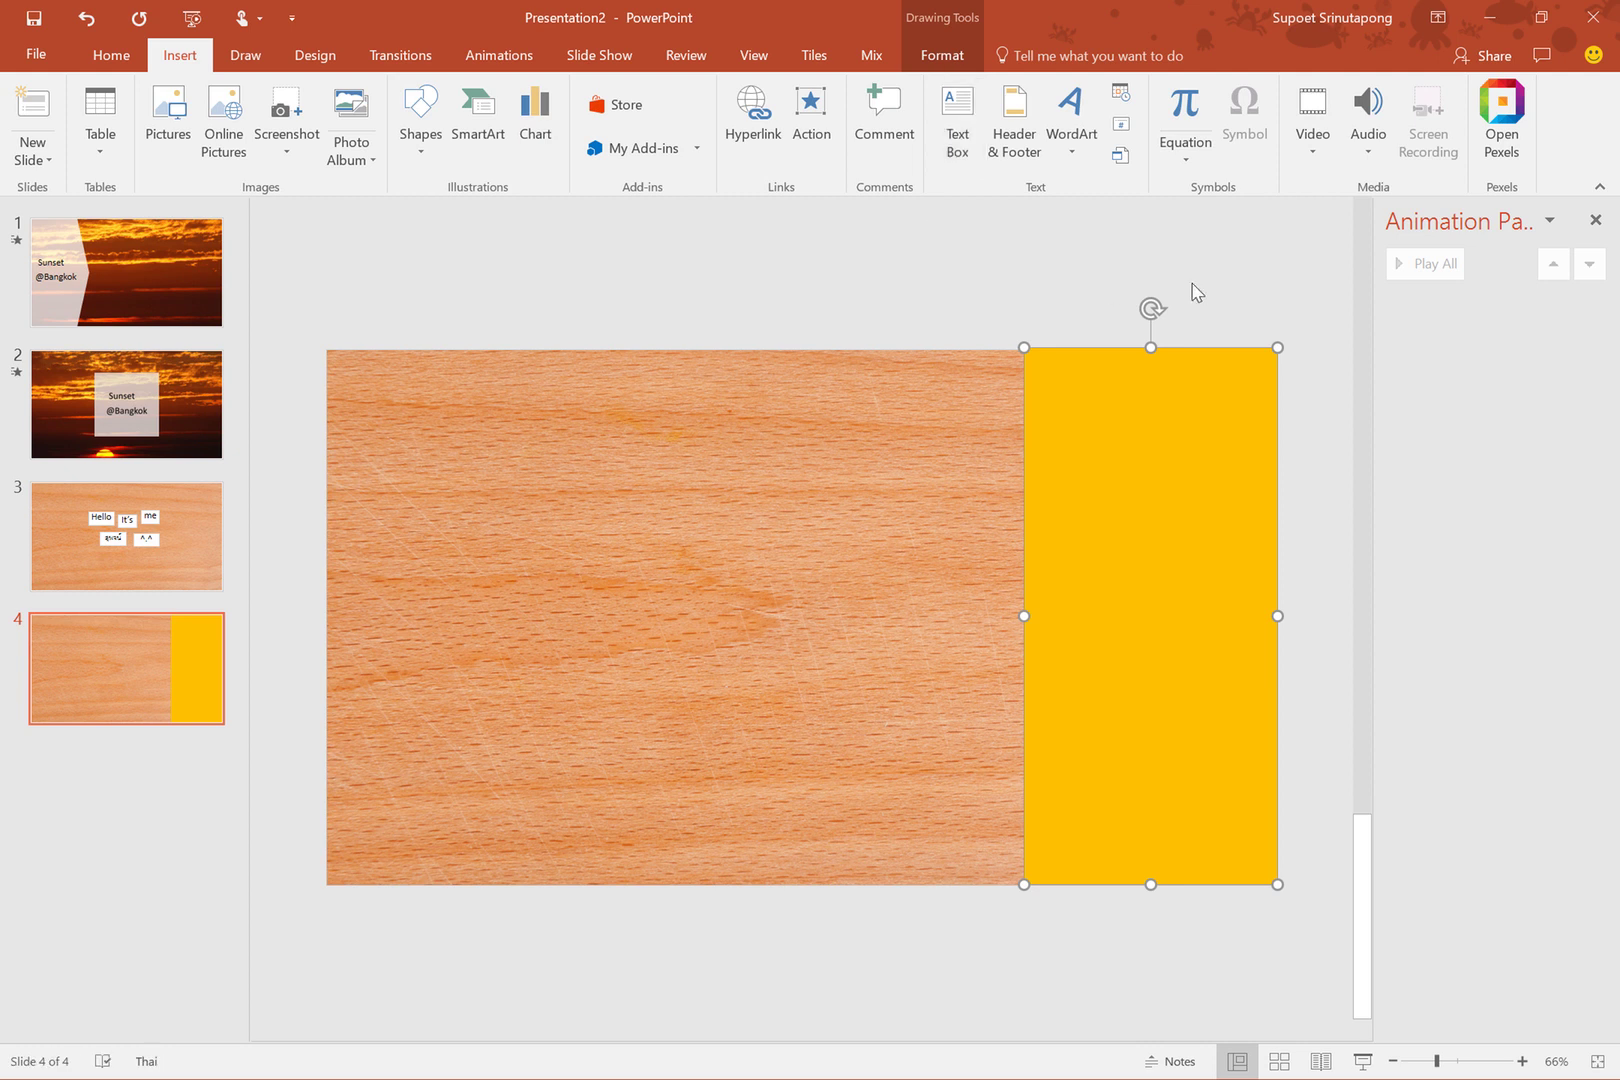
{"action": "left_click", "coordinate": [1180, 288]}
{"action": "key", "text": "alt+shift"}
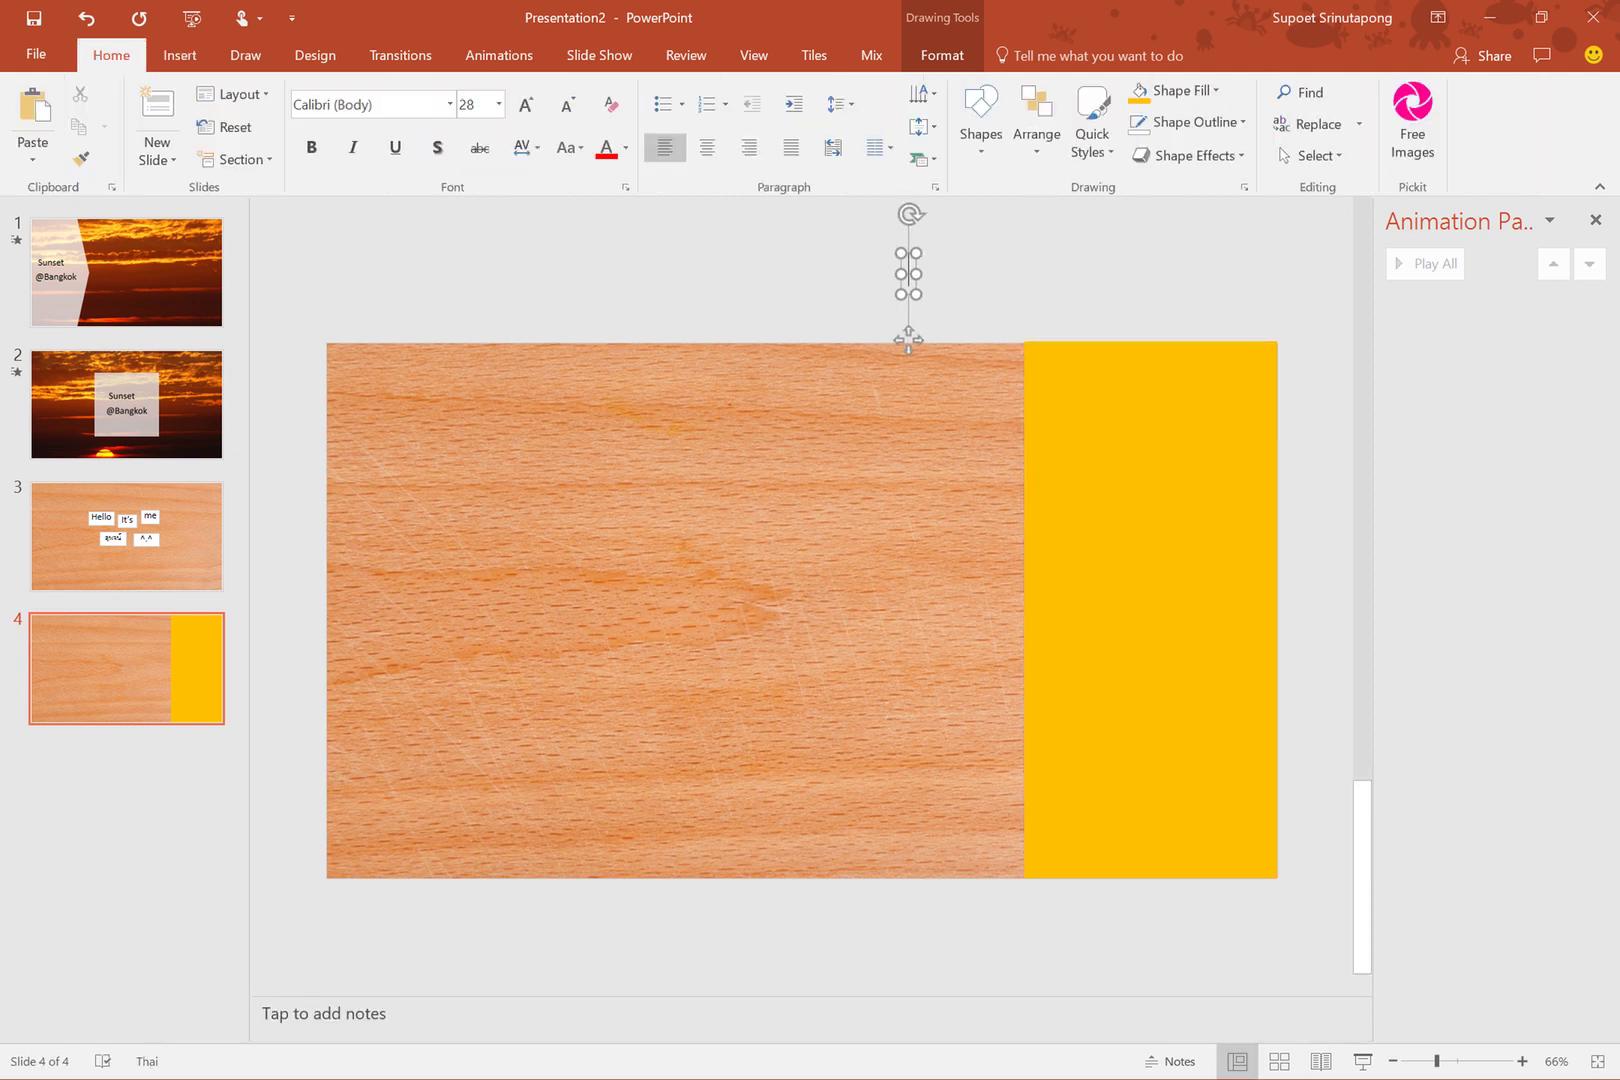
{"action": "type", "text": "HAPP"}
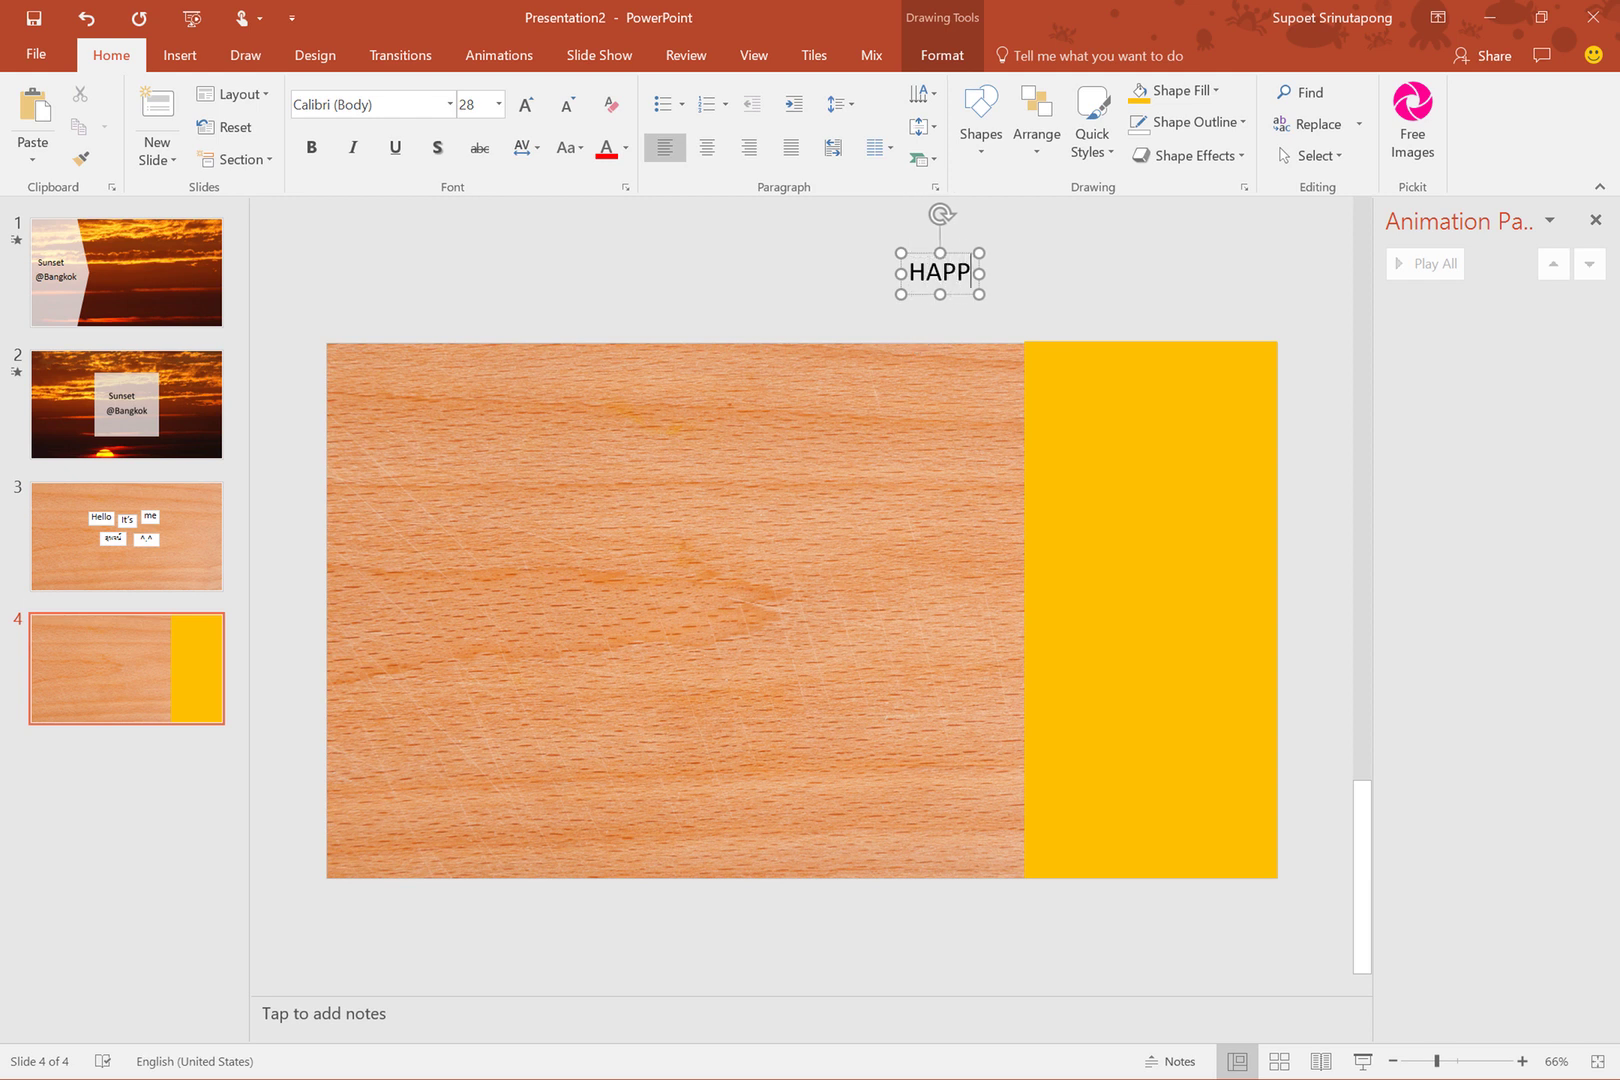
{"action": "type", "text": "Y"}
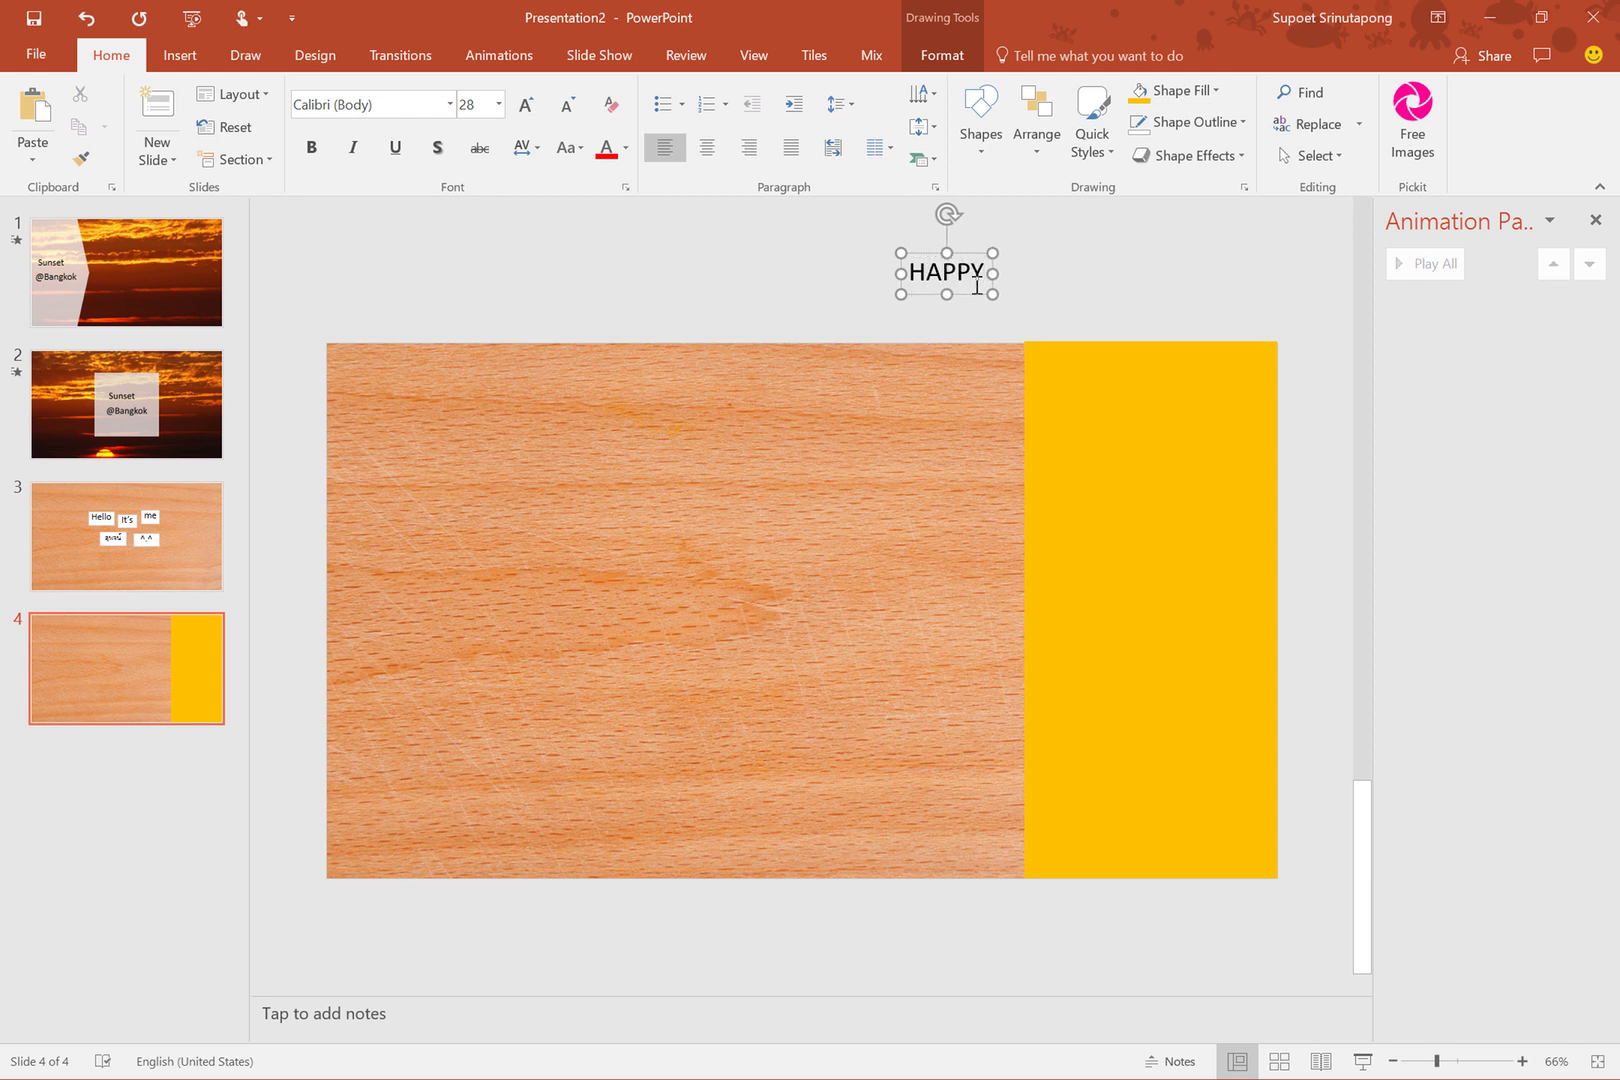
Step: Copy HAPPY onto the yellow panel and retype the other box as FEBRUARY below it
{"action": "left_click_drag", "start_coordinate": [966, 297], "coordinate": [1173, 520]}
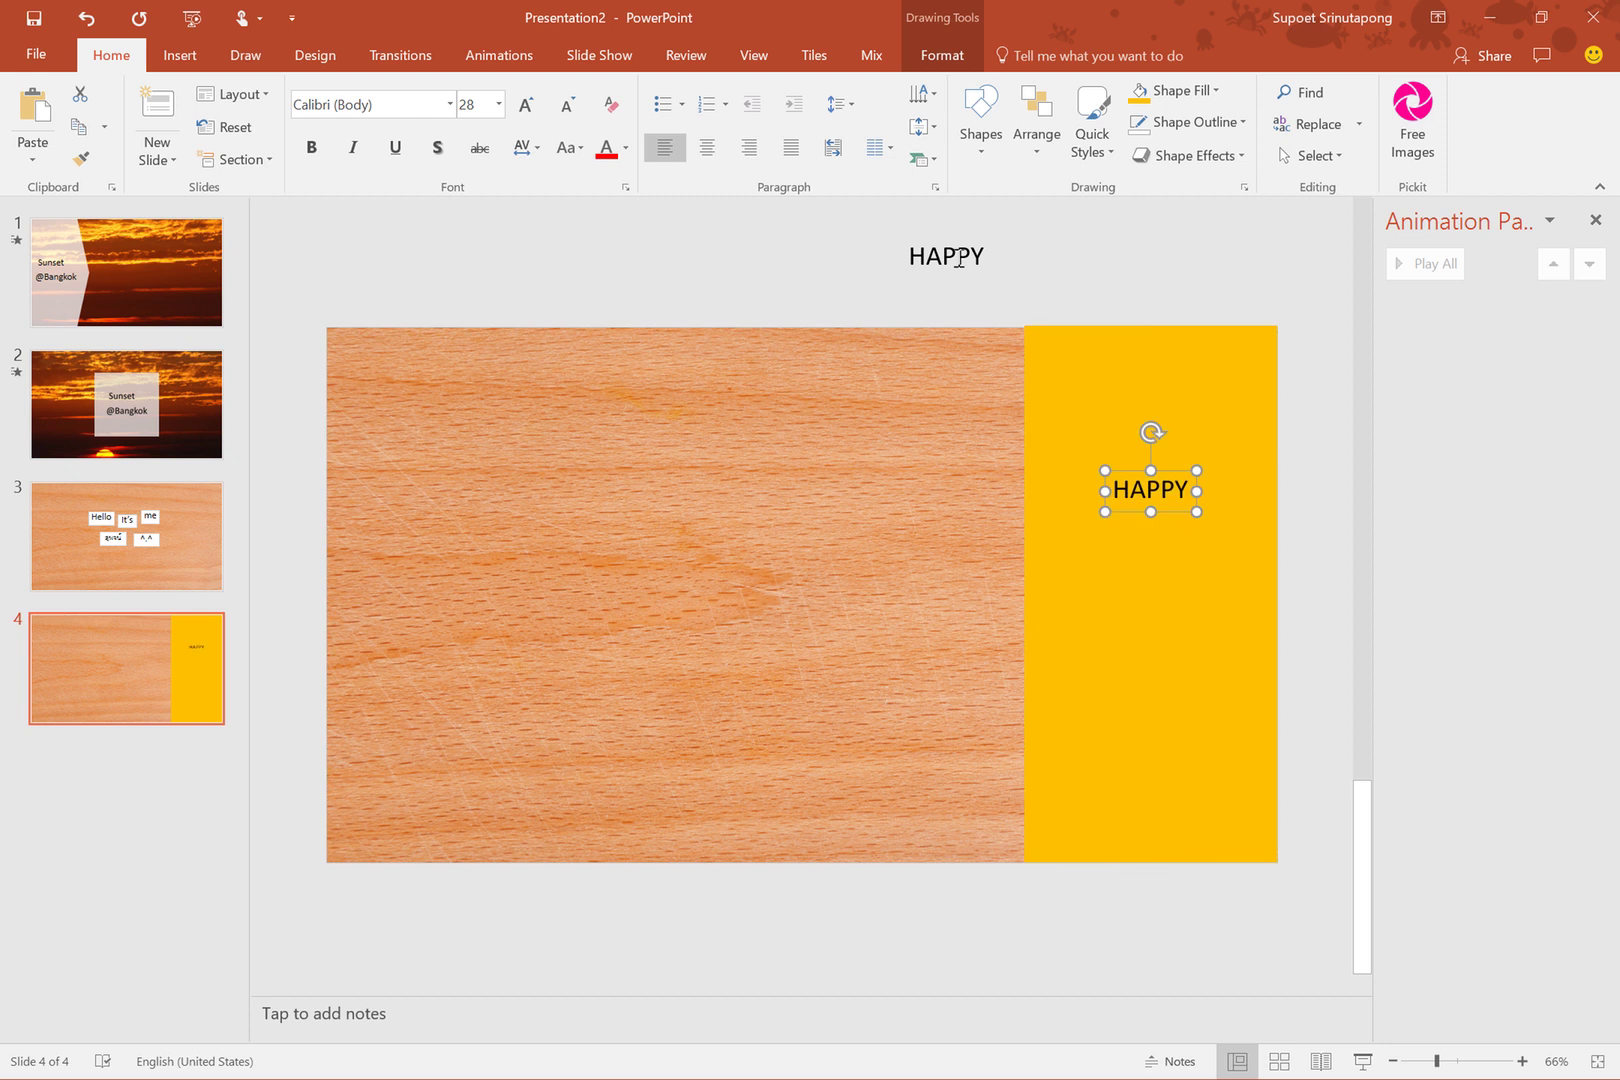
{"action": "left_click", "coordinate": [958, 258]}
{"action": "double_click", "coordinate": [957, 262]}
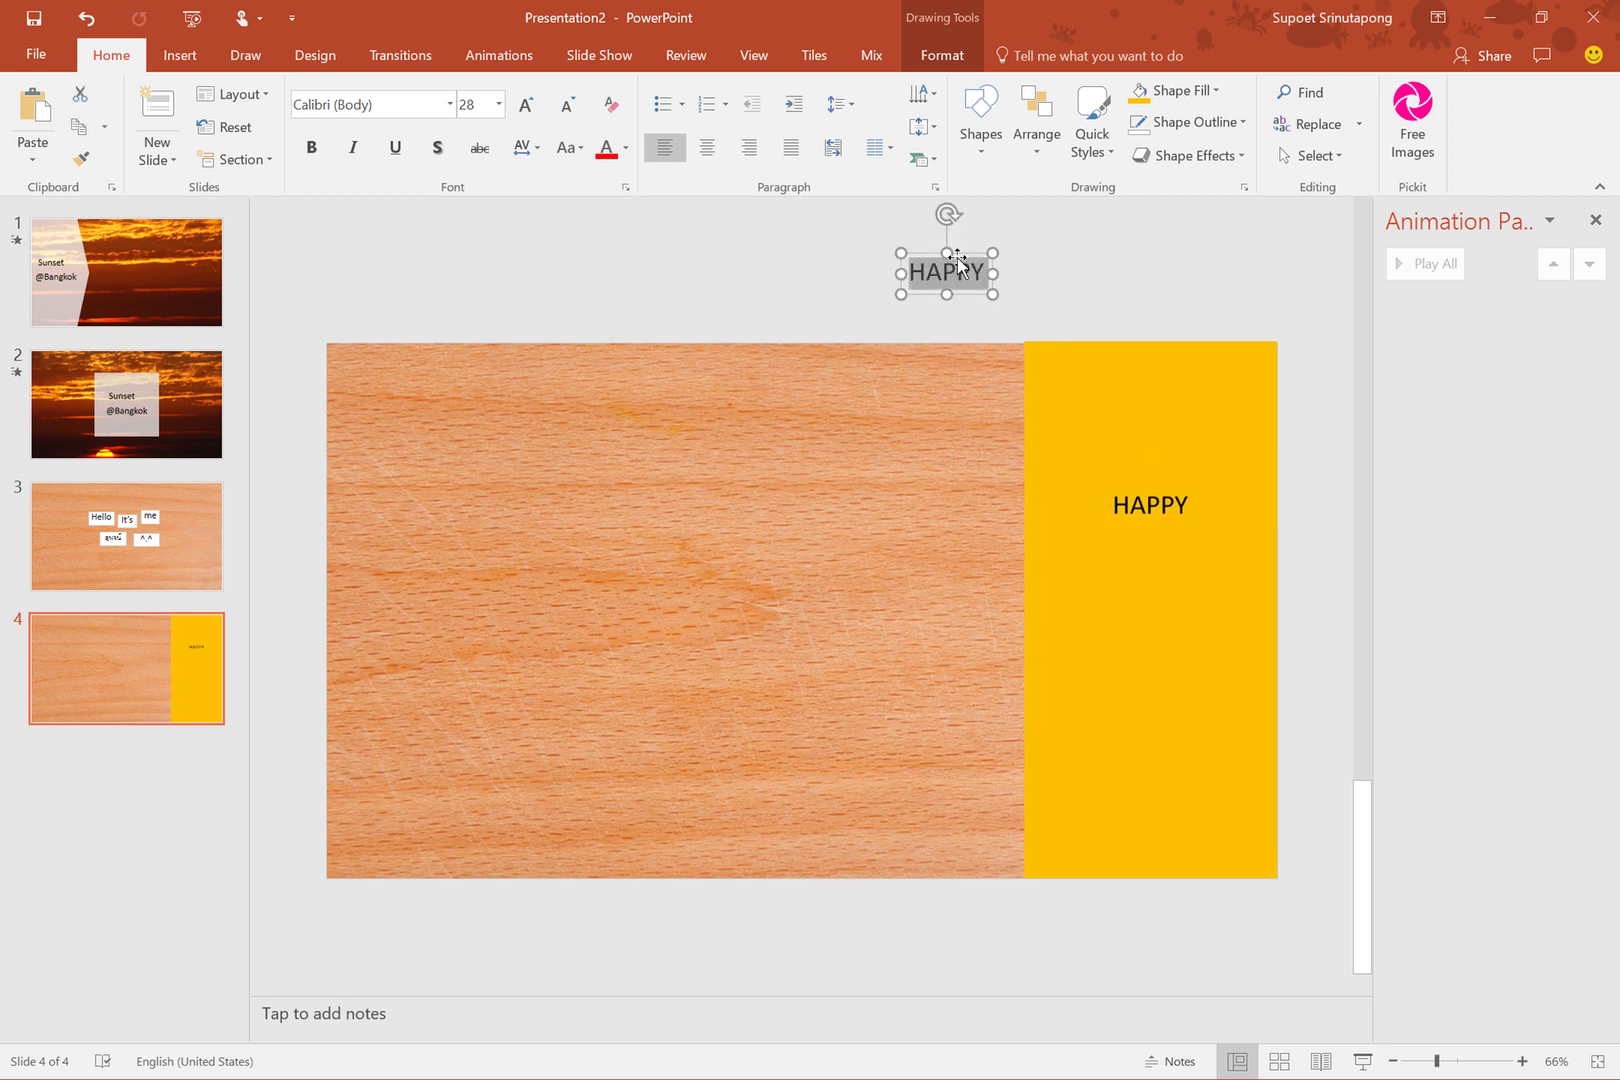
{"action": "type", "text": "f"}
{"action": "key", "text": "BackSpace"}
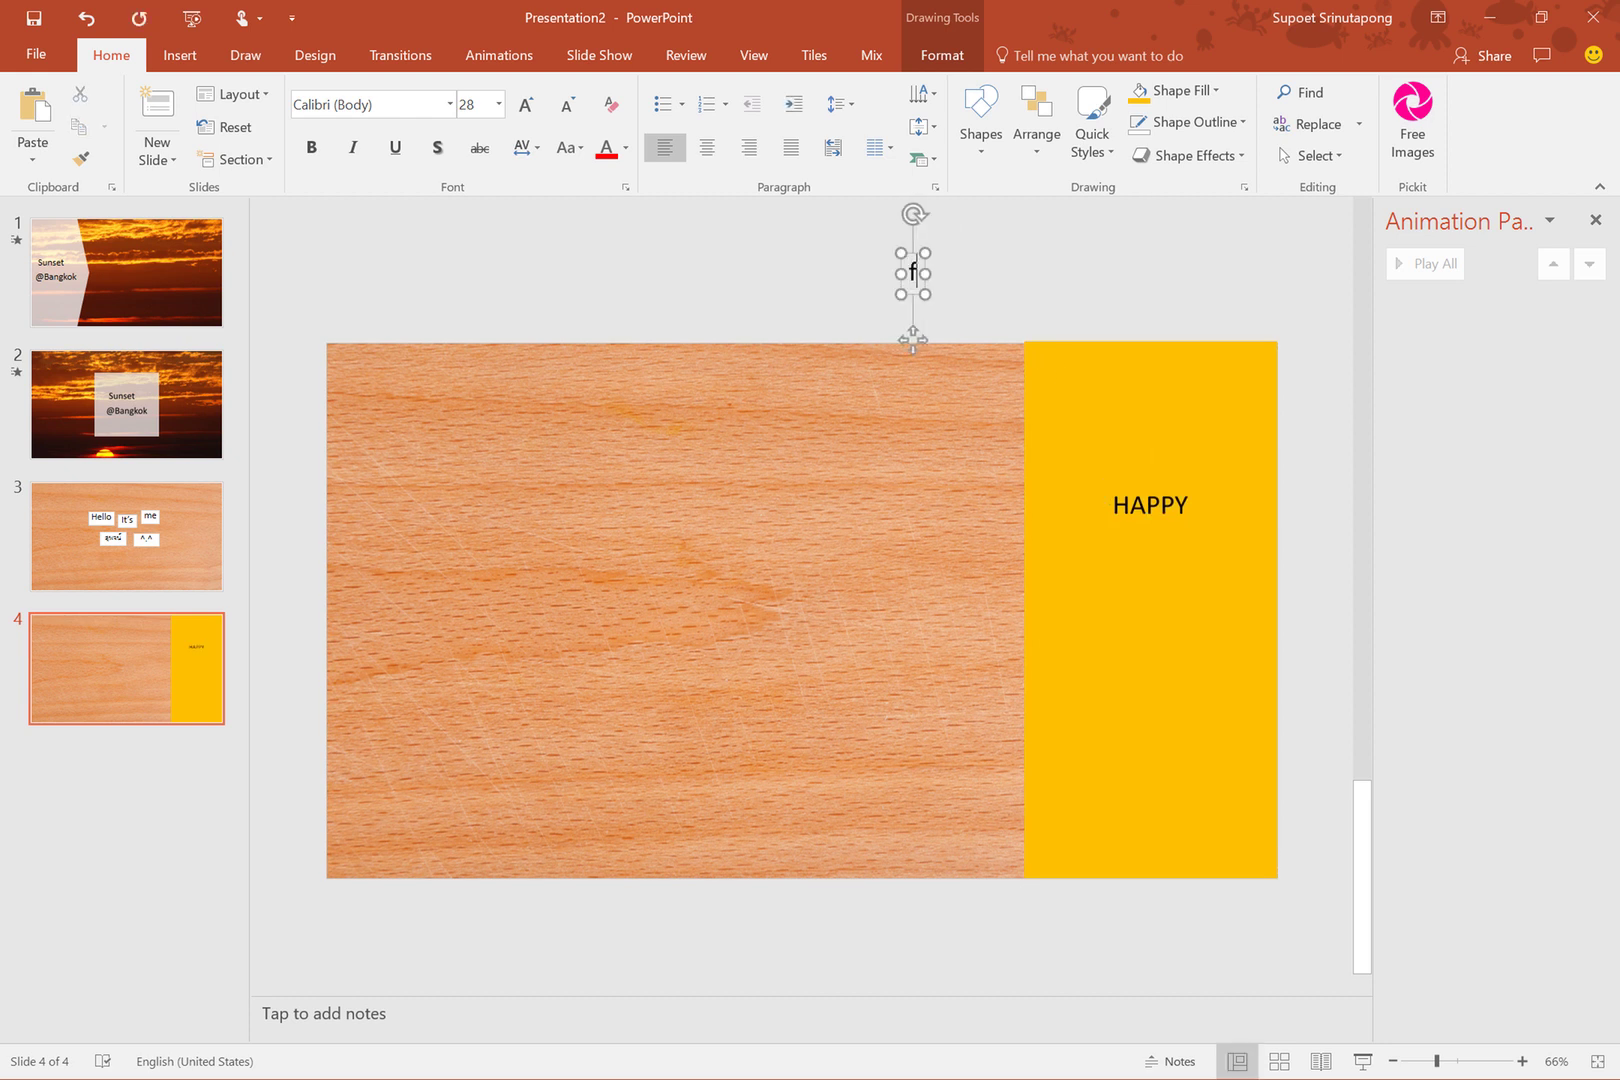
{"action": "type", "text": "FEBR"}
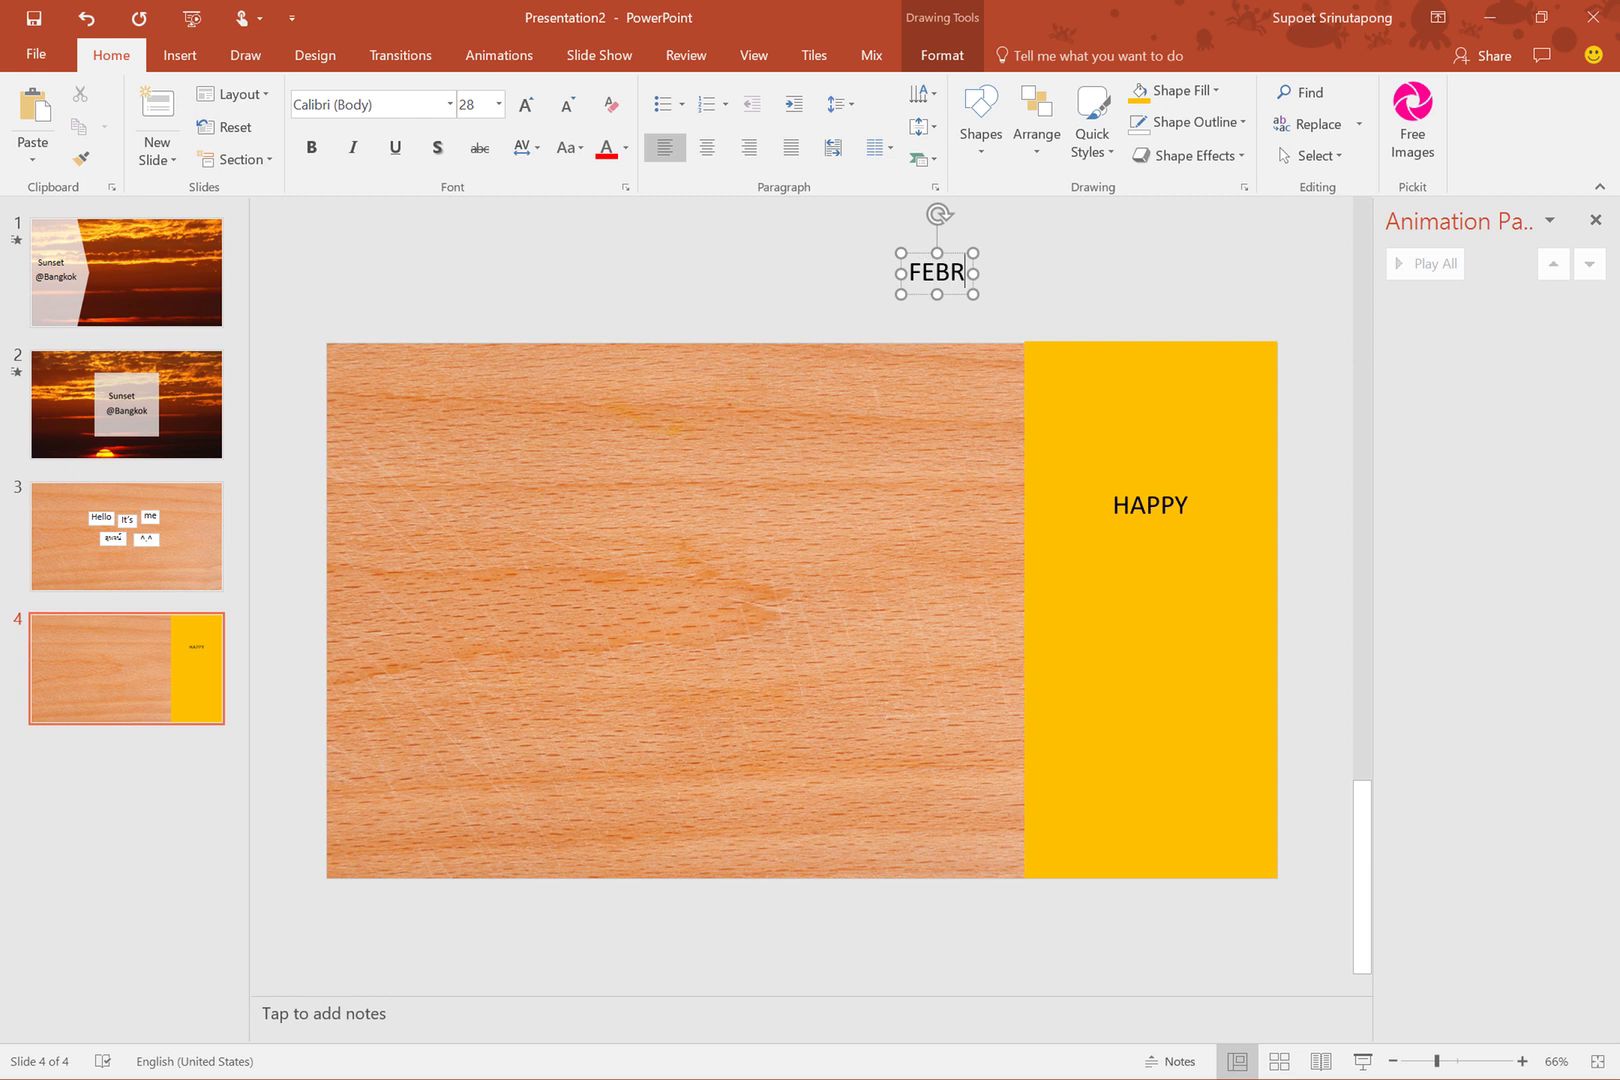
{"action": "type", "text": "UARY"}
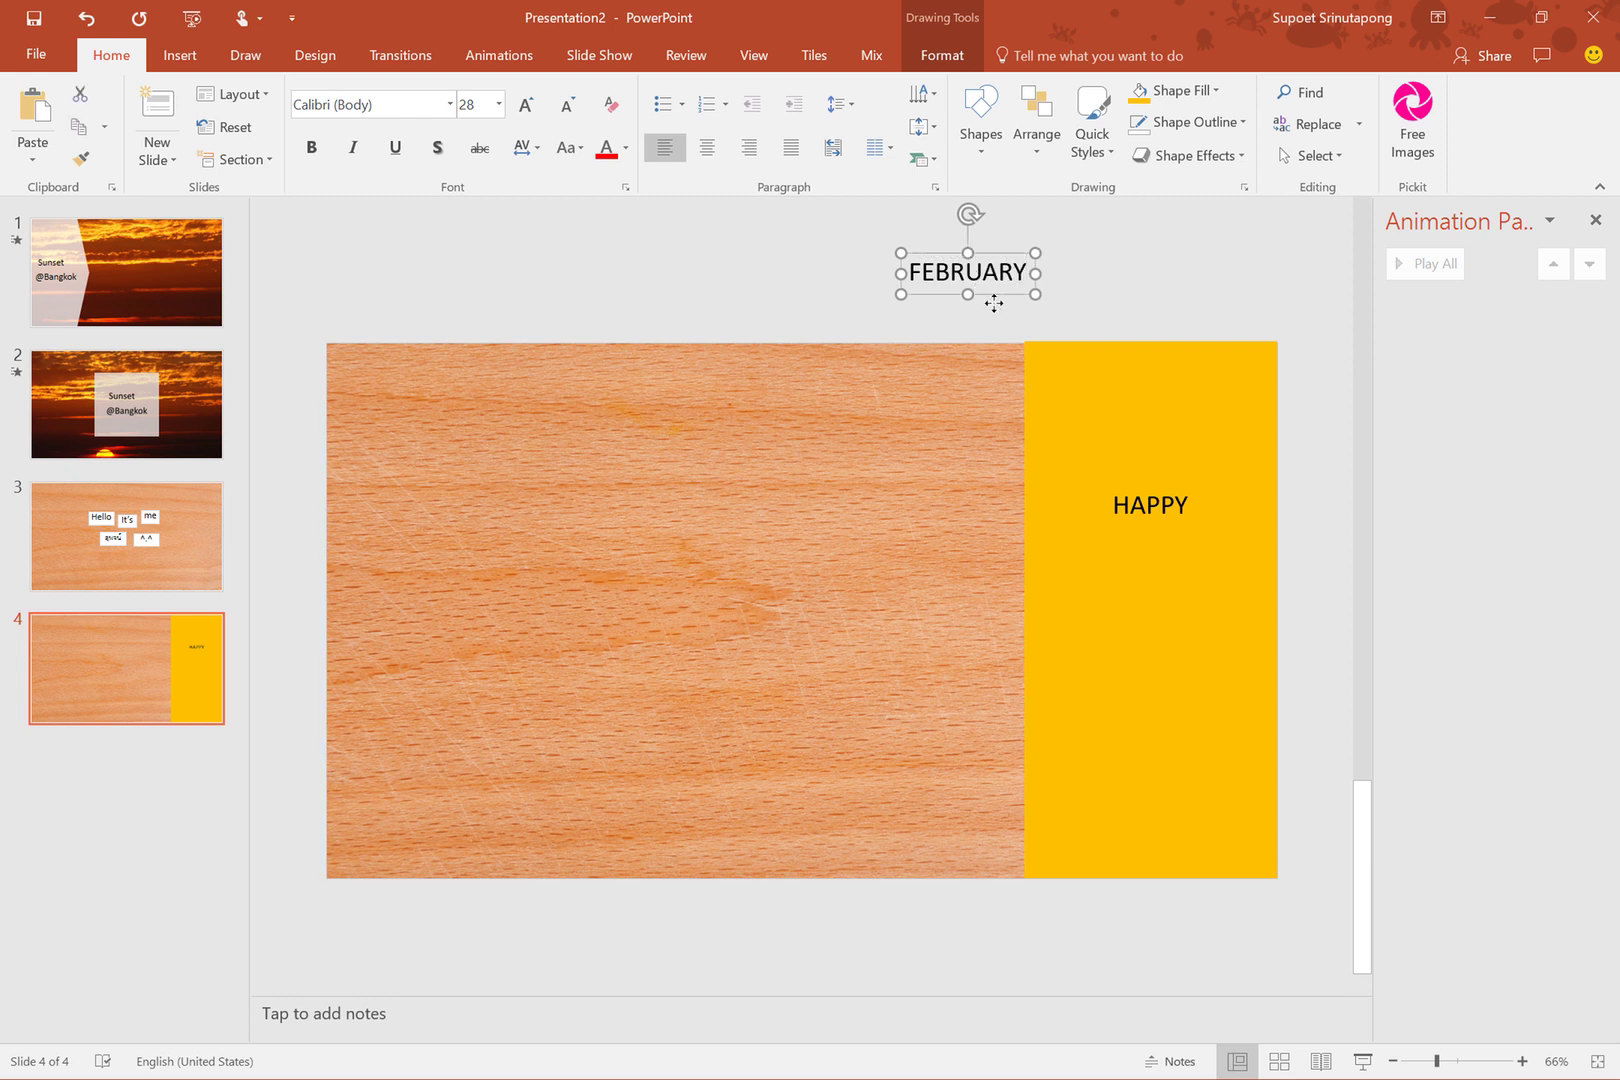
{"action": "left_click_drag", "start_coordinate": [983, 294], "coordinate": [1167, 565]}
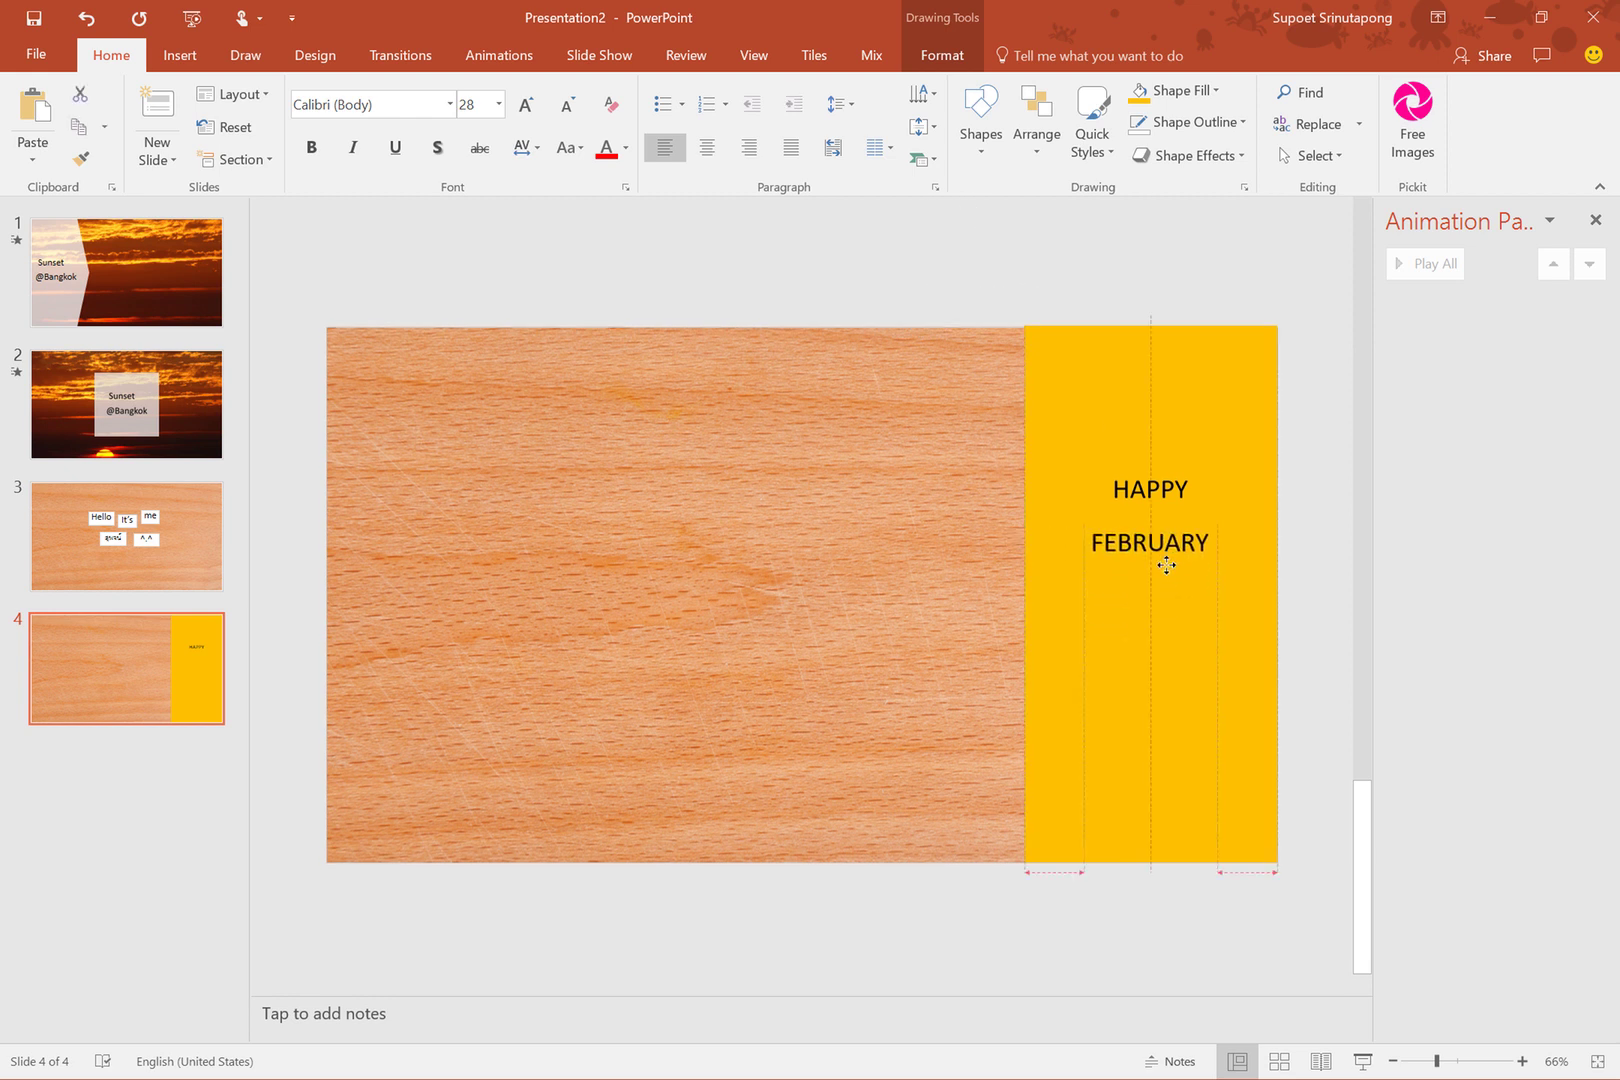
{"action": "left_click", "coordinate": [1029, 339]}
Step: Enlarge both words to 40 pt and move them lower on the panel
{"action": "left_click_drag", "start_coordinate": [980, 278], "coordinate": [1324, 740]}
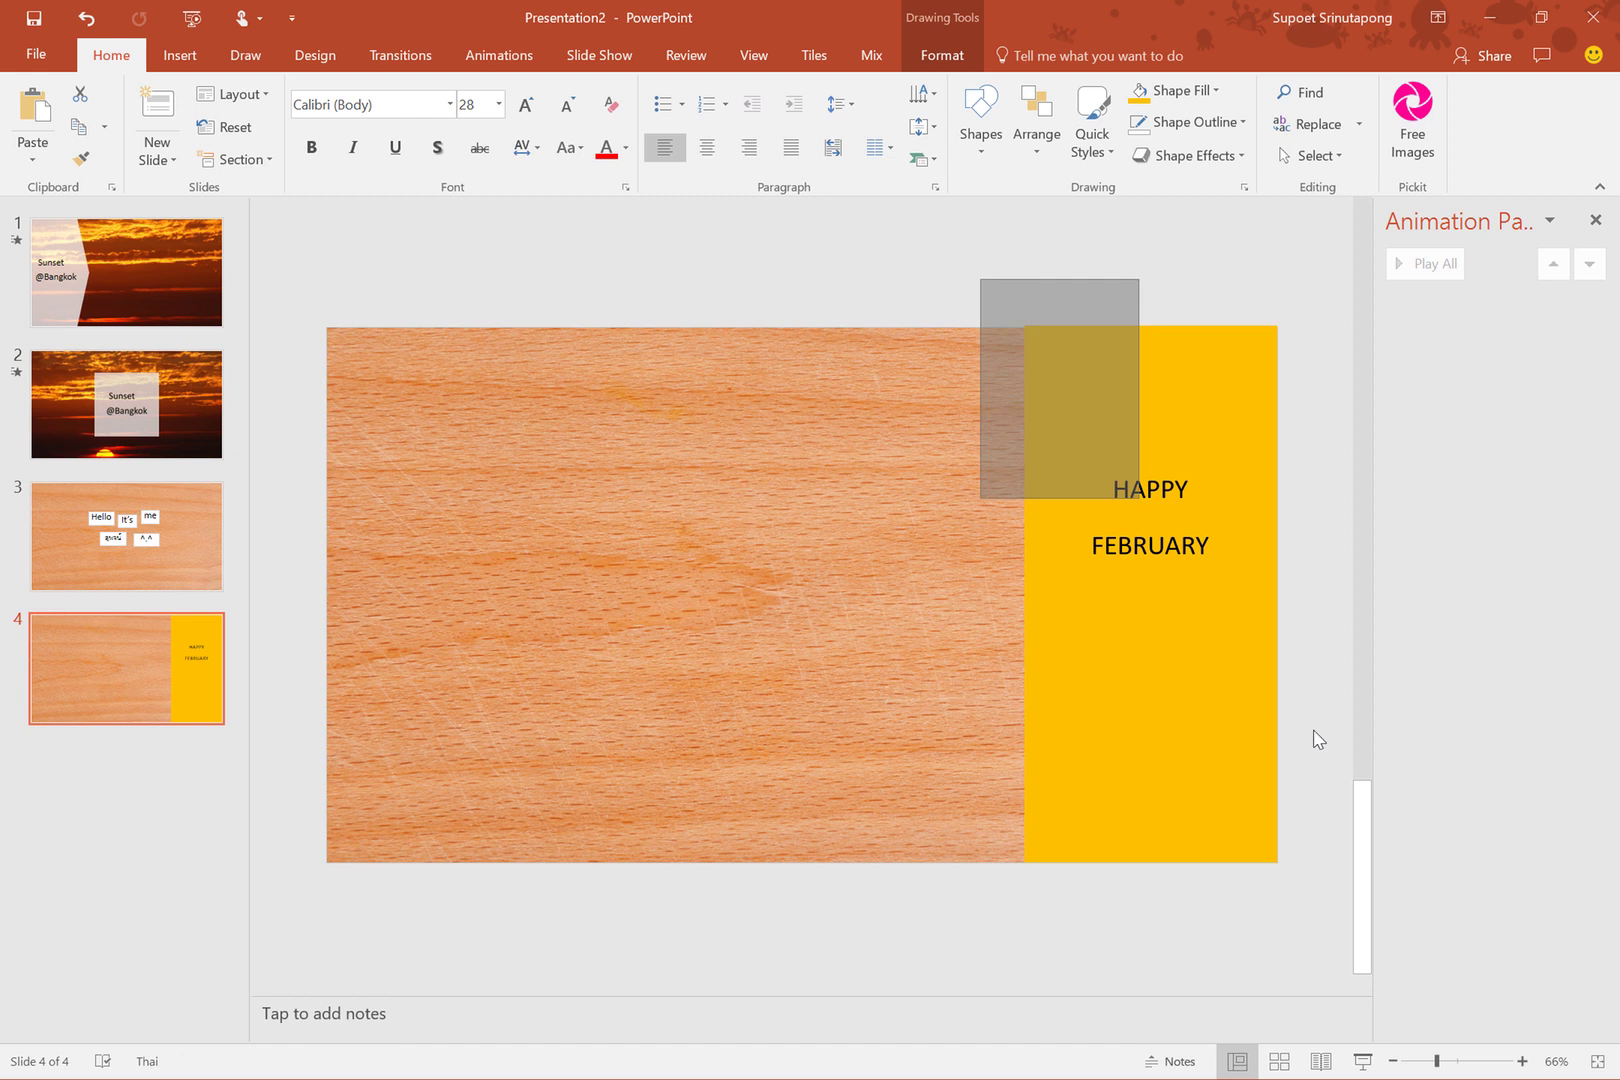
{"action": "key", "text": "ctrl+shift+period"}
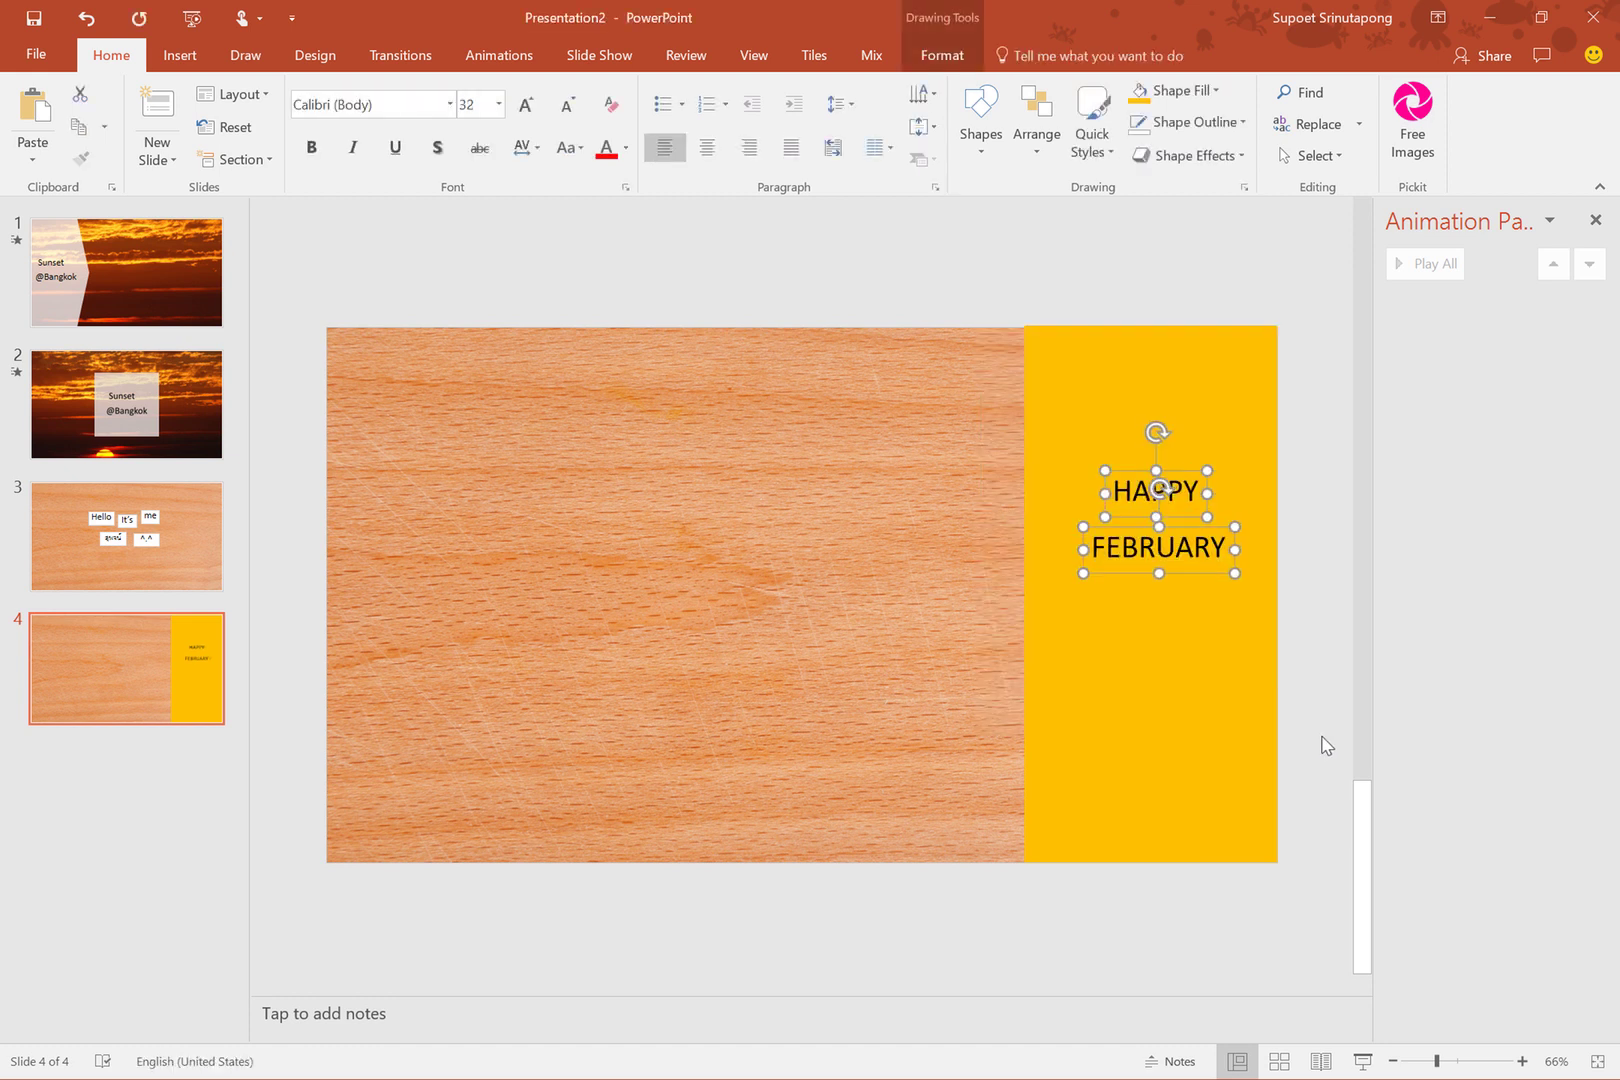
{"action": "key", "text": "ctrl+shift+period"}
{"action": "key", "text": "ctrl+shift+period"}
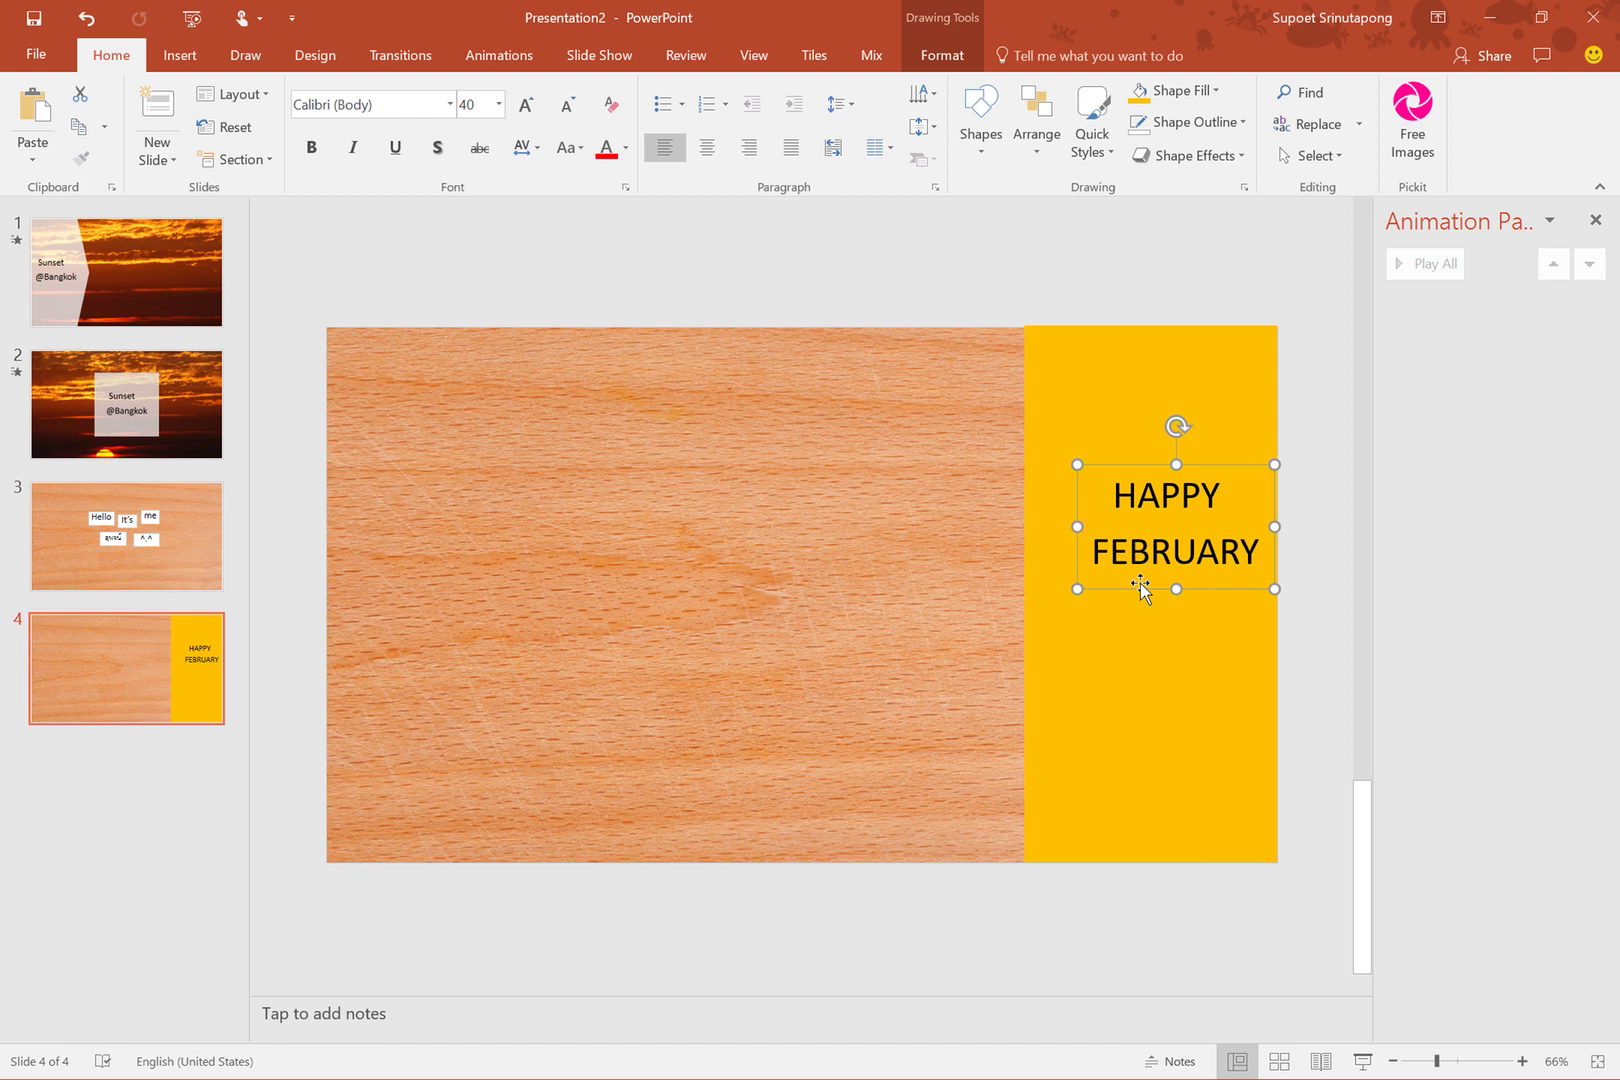
{"action": "left_click_drag", "start_coordinate": [1140, 583], "coordinate": [1105, 693]}
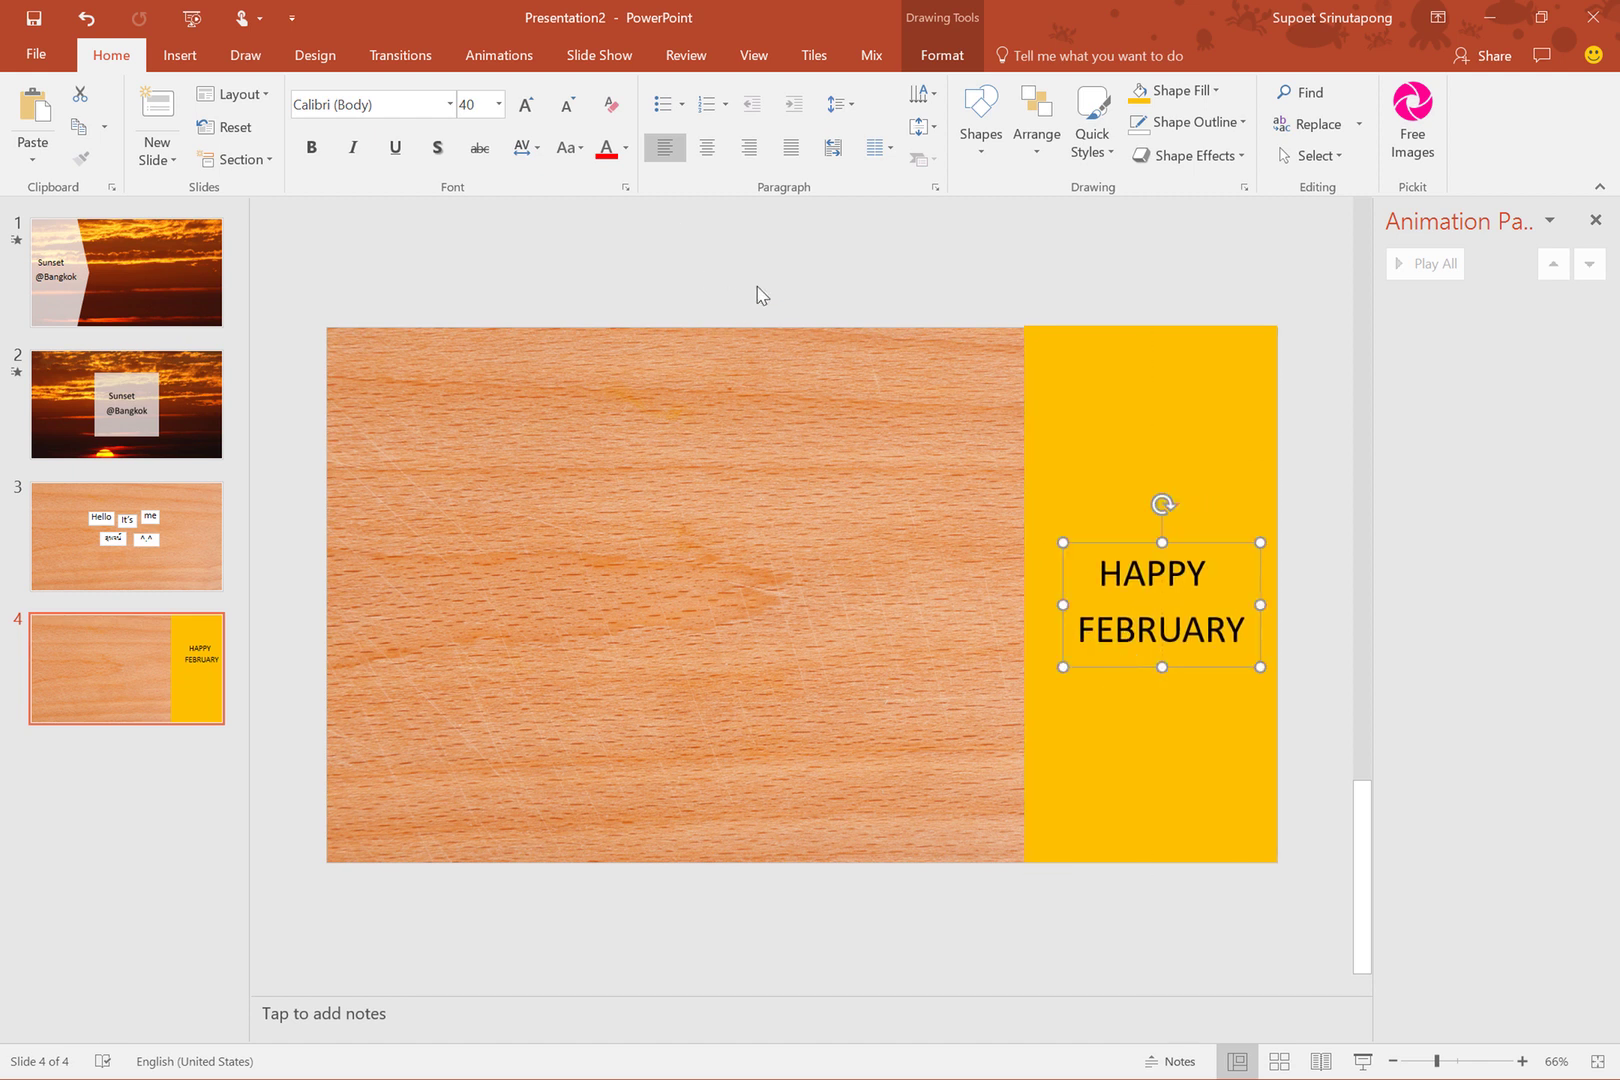
Step: Draw a rectangle on the wood left of the golden panel
{"action": "left_click", "coordinate": [981, 135]}
{"action": "left_click", "coordinate": [1075, 224]}
{"action": "mouse_move", "coordinate": [646, 464]}
{"action": "left_mouse_down"}
{"action": "mouse_move", "coordinate": [865, 670]}
{"action": "mouse_move", "coordinate": [853, 645]}
{"action": "mouse_move", "coordinate": [832, 649]}
{"action": "left_mouse_up"}
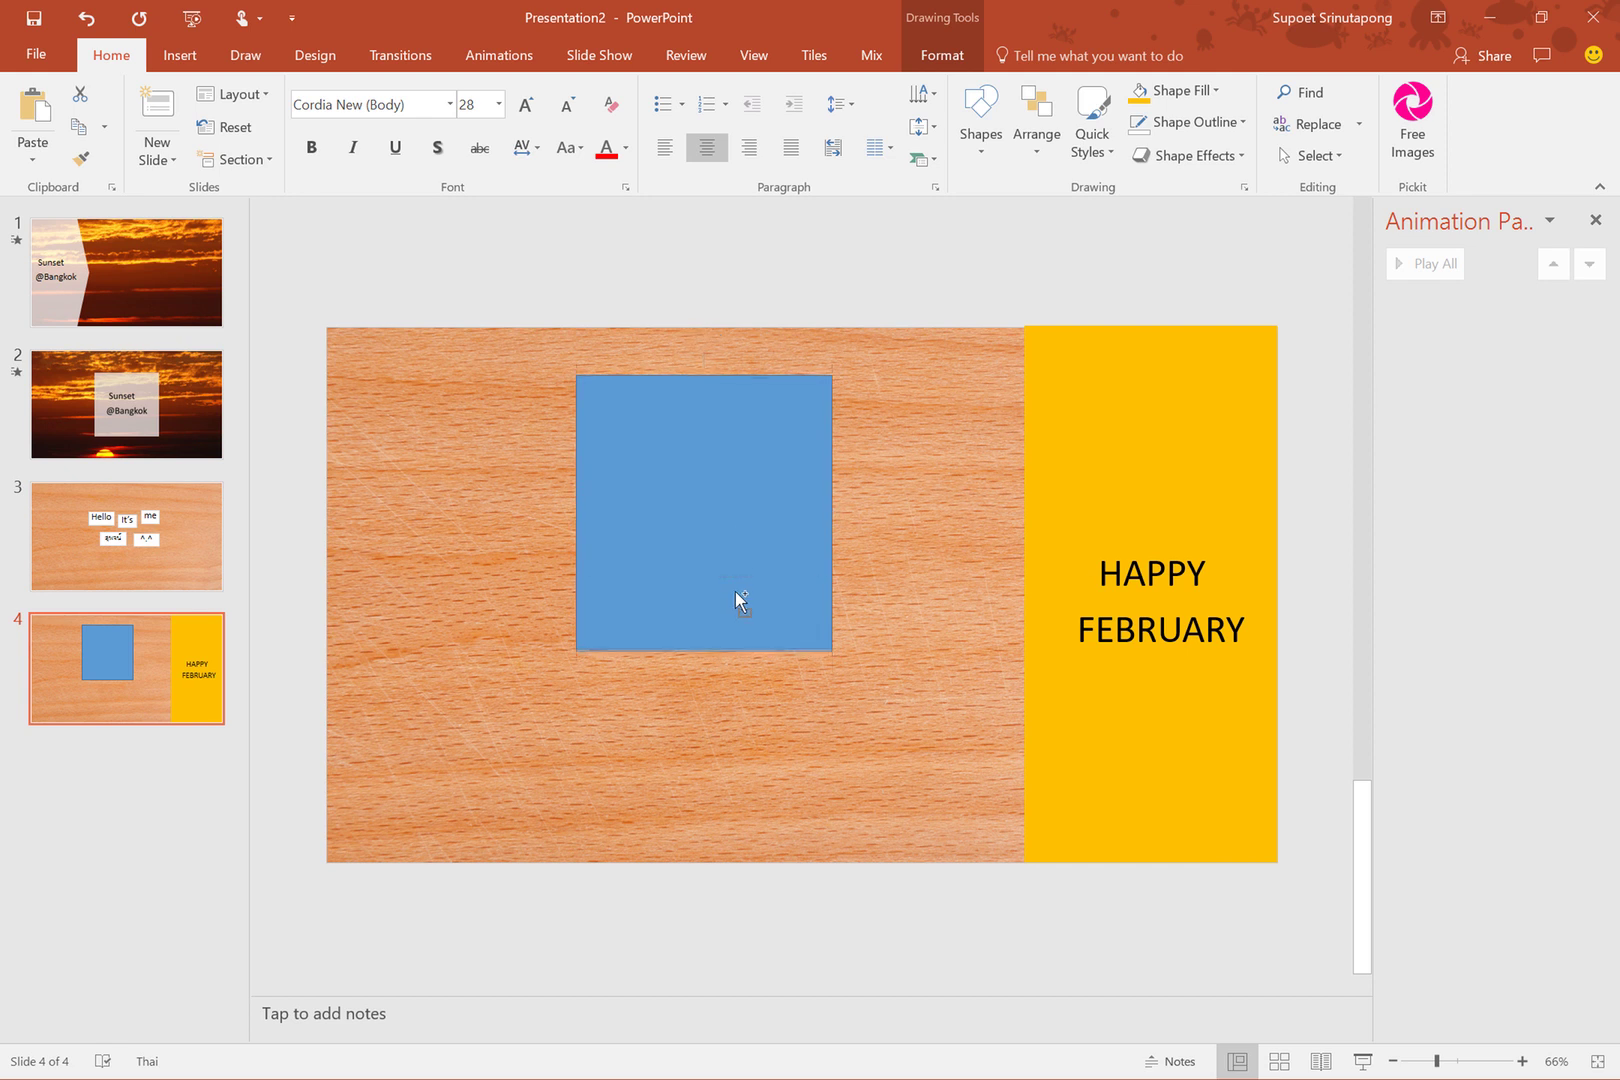
Step: Duplicate it as a smaller square centred in the upper part of the first
{"action": "left_click_drag", "start_coordinate": [742, 521], "coordinate": [738, 585], "text": "ctrl"}
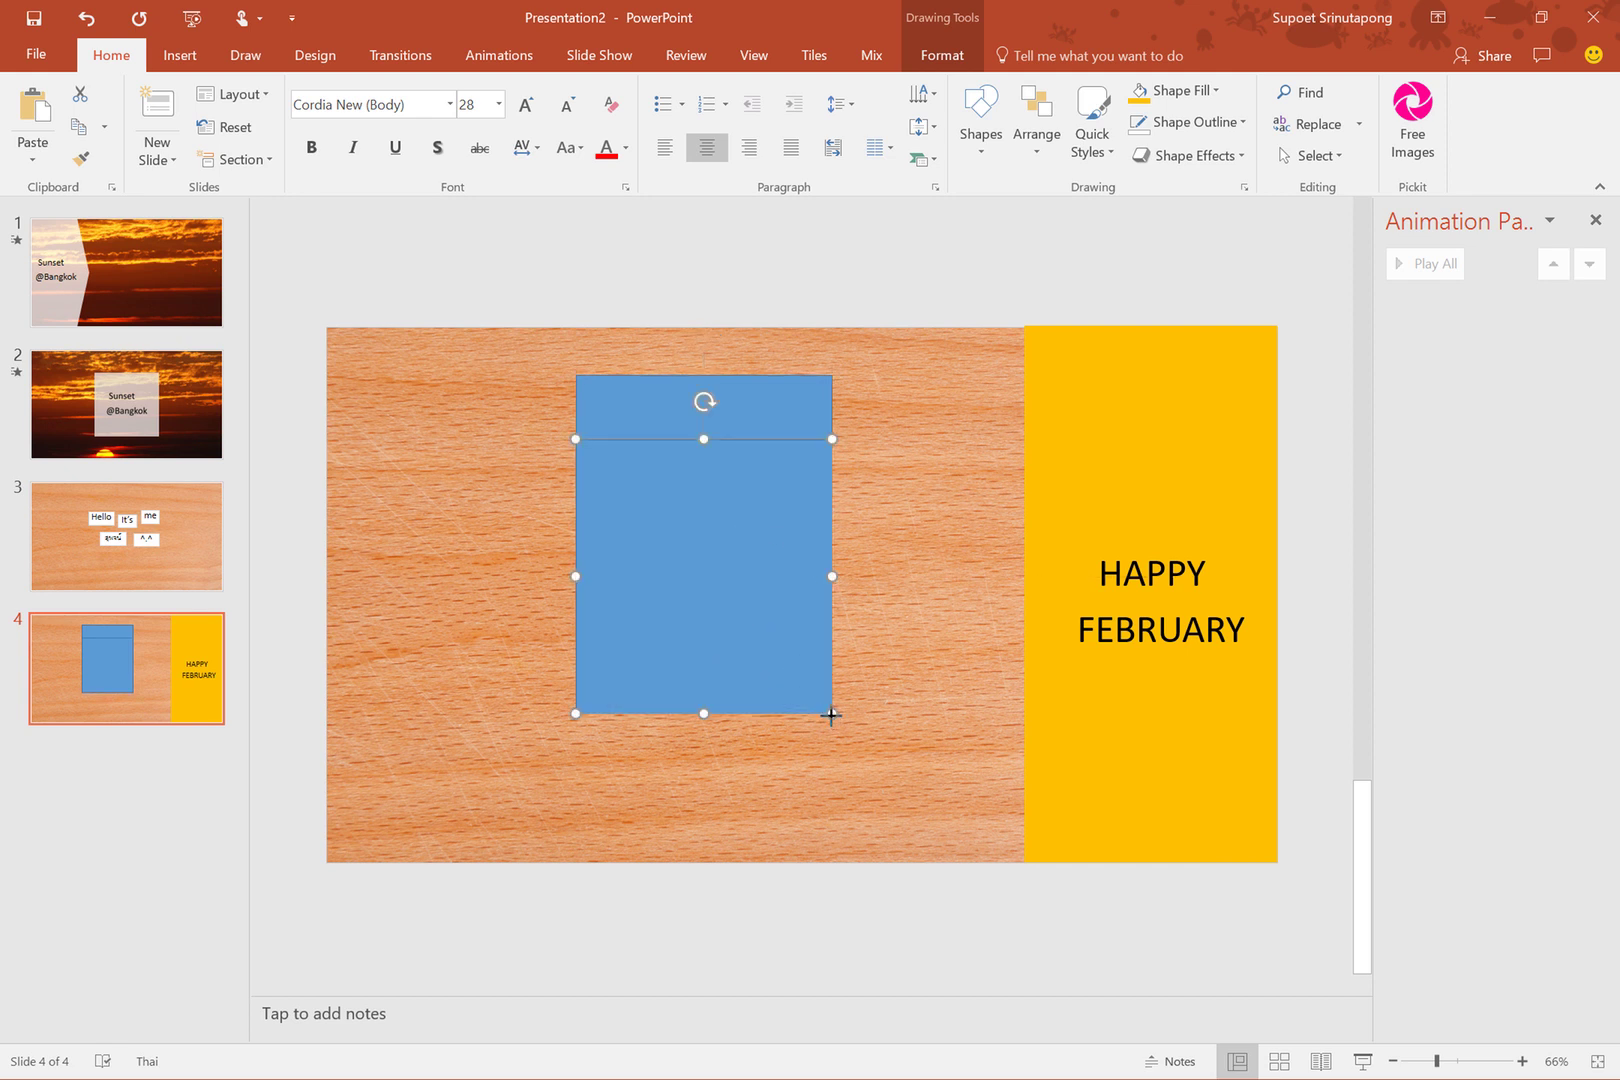
{"action": "left_click_drag", "start_coordinate": [831, 712], "coordinate": [786, 664]}
{"action": "left_click_drag", "start_coordinate": [710, 561], "coordinate": [733, 511]}
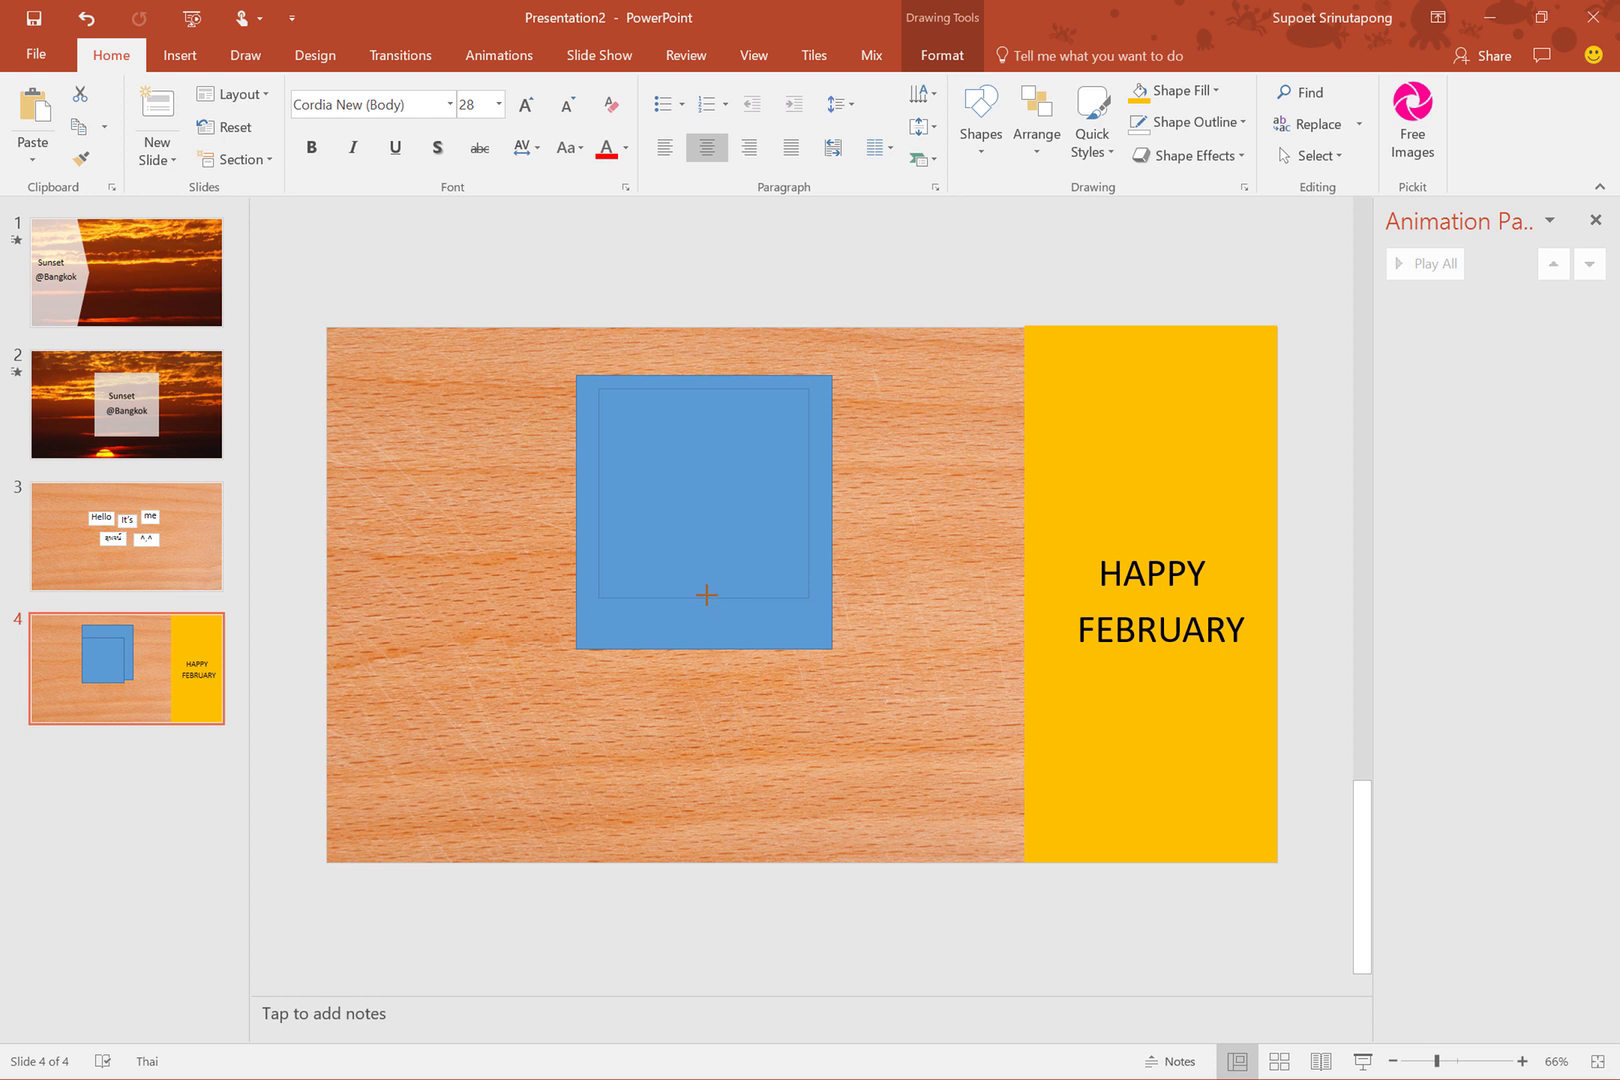
{"action": "left_click_drag", "start_coordinate": [700, 508], "coordinate": [704, 508]}
{"action": "left_click_drag", "start_coordinate": [704, 508], "coordinate": [704, 508]}
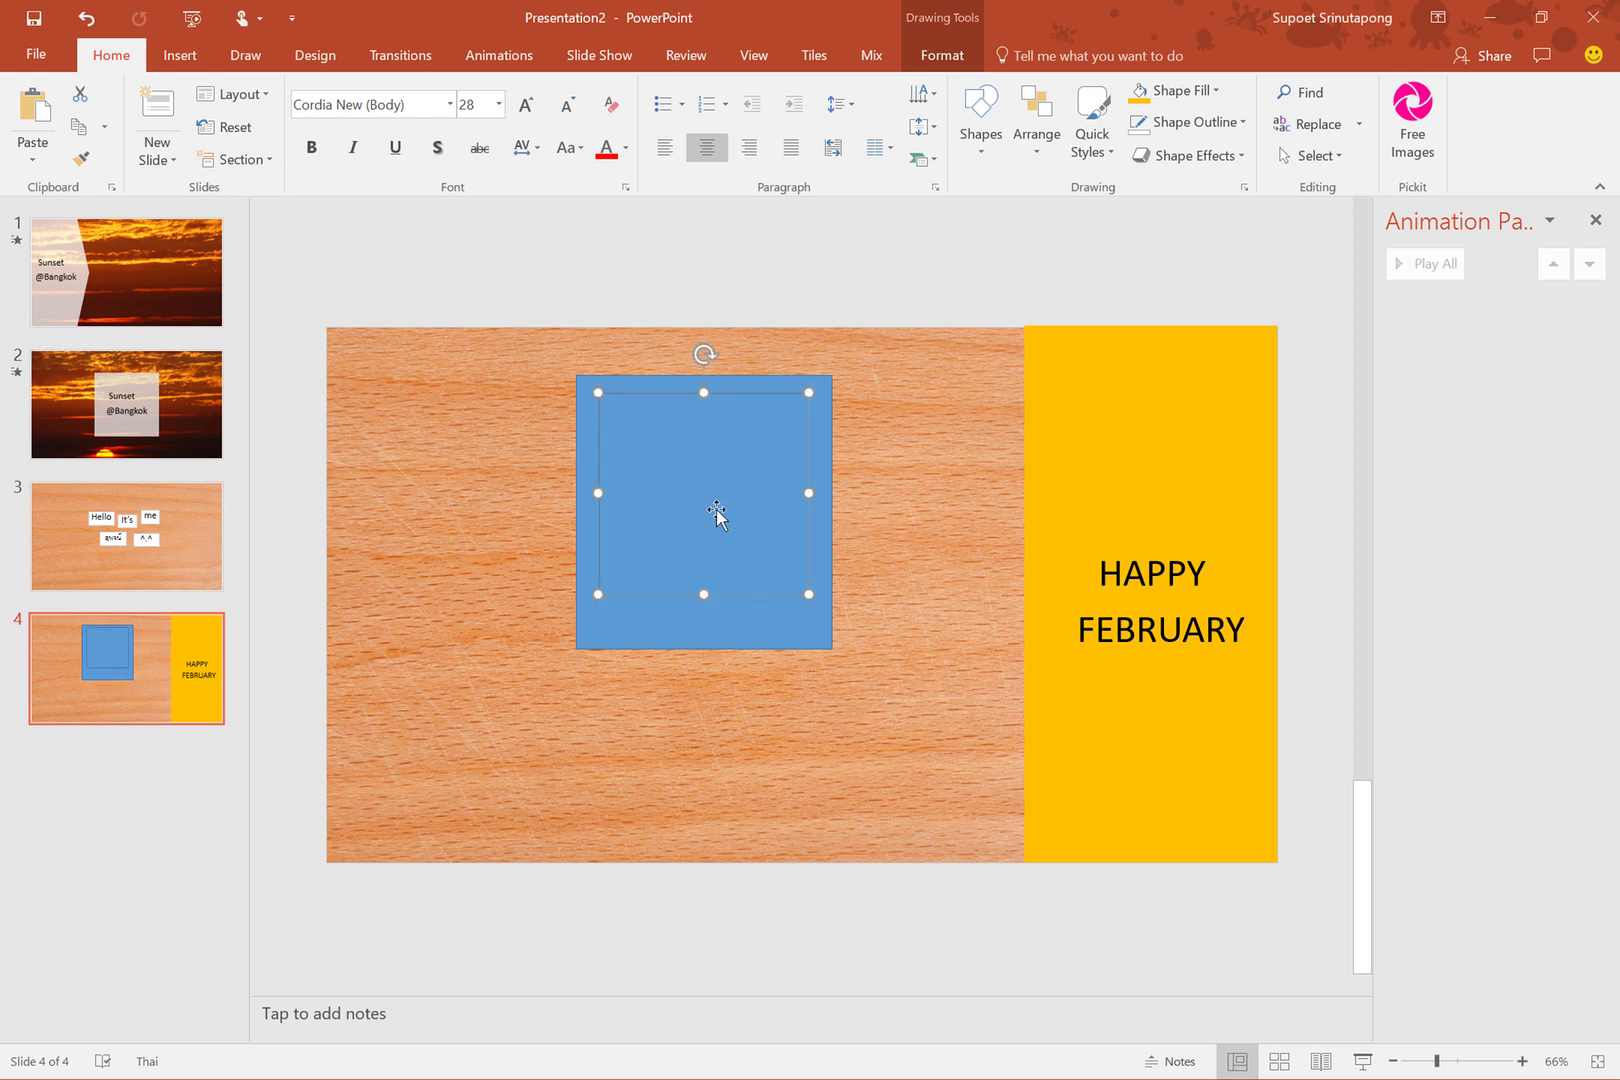
Step: Give the outer rectangle a white fill, no outline and an outer shadow
{"action": "left_click", "coordinate": [828, 404]}
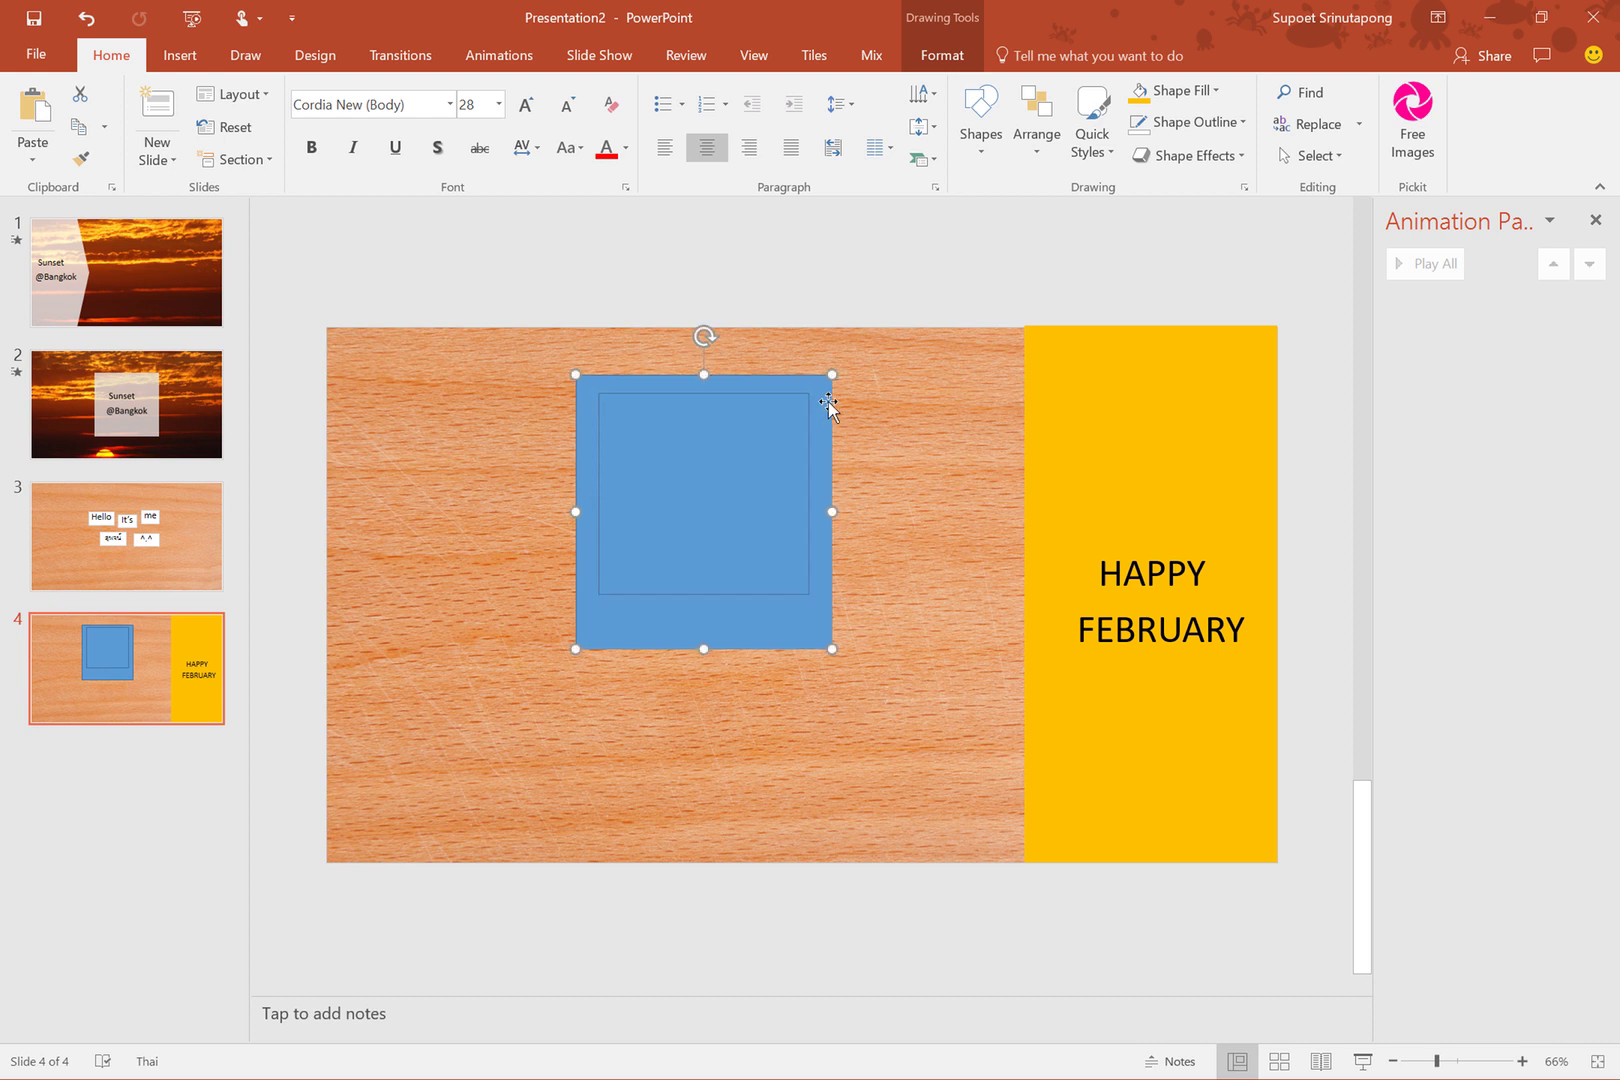
{"action": "left_click", "coordinate": [1178, 90]}
{"action": "left_click", "coordinate": [1131, 143]}
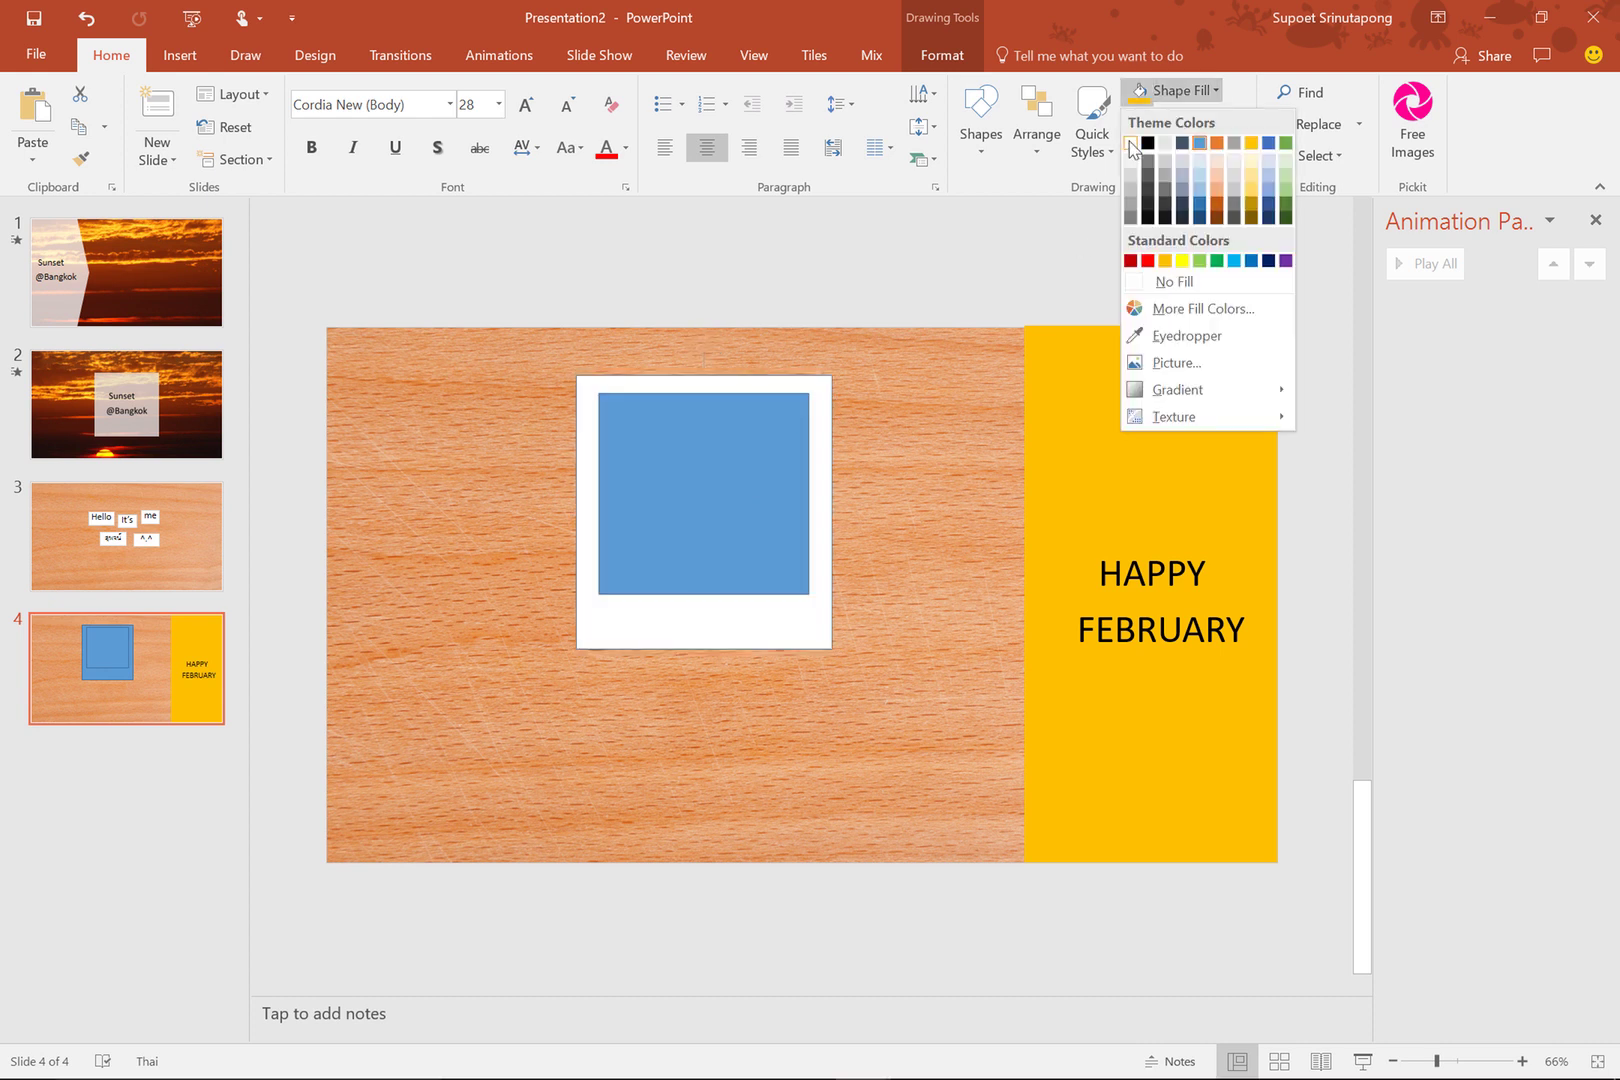
{"action": "left_click", "coordinate": [1175, 122]}
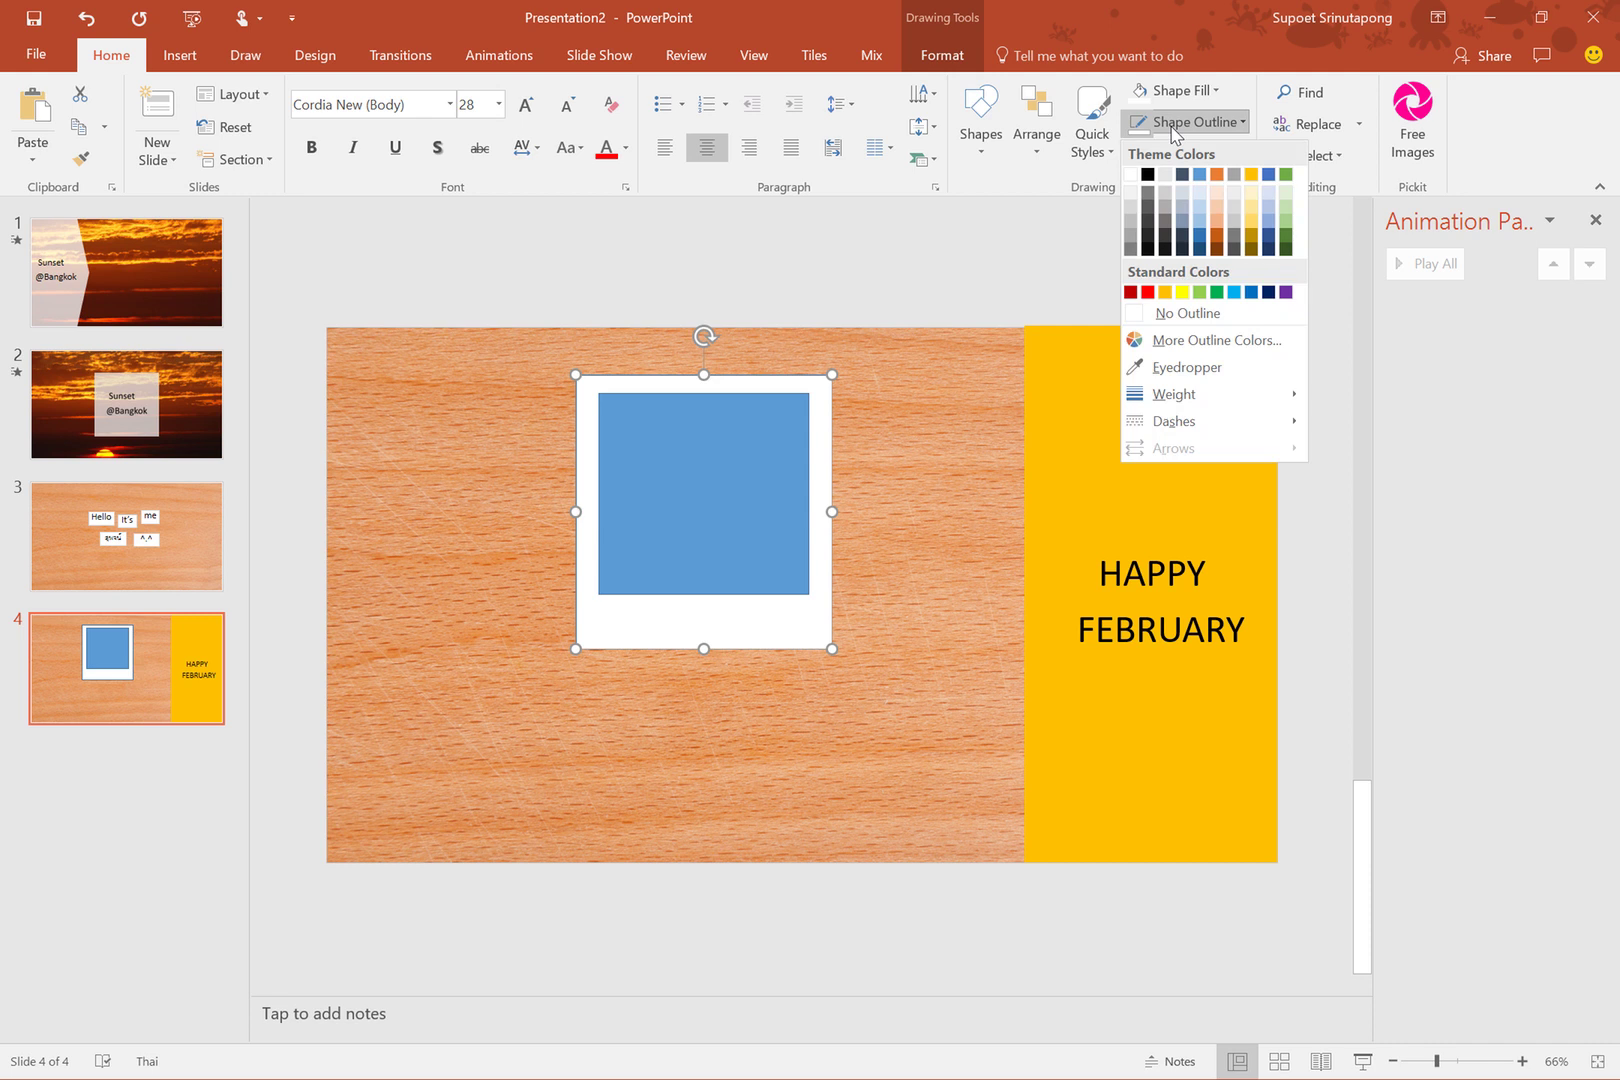
{"action": "left_click", "coordinate": [1135, 208]}
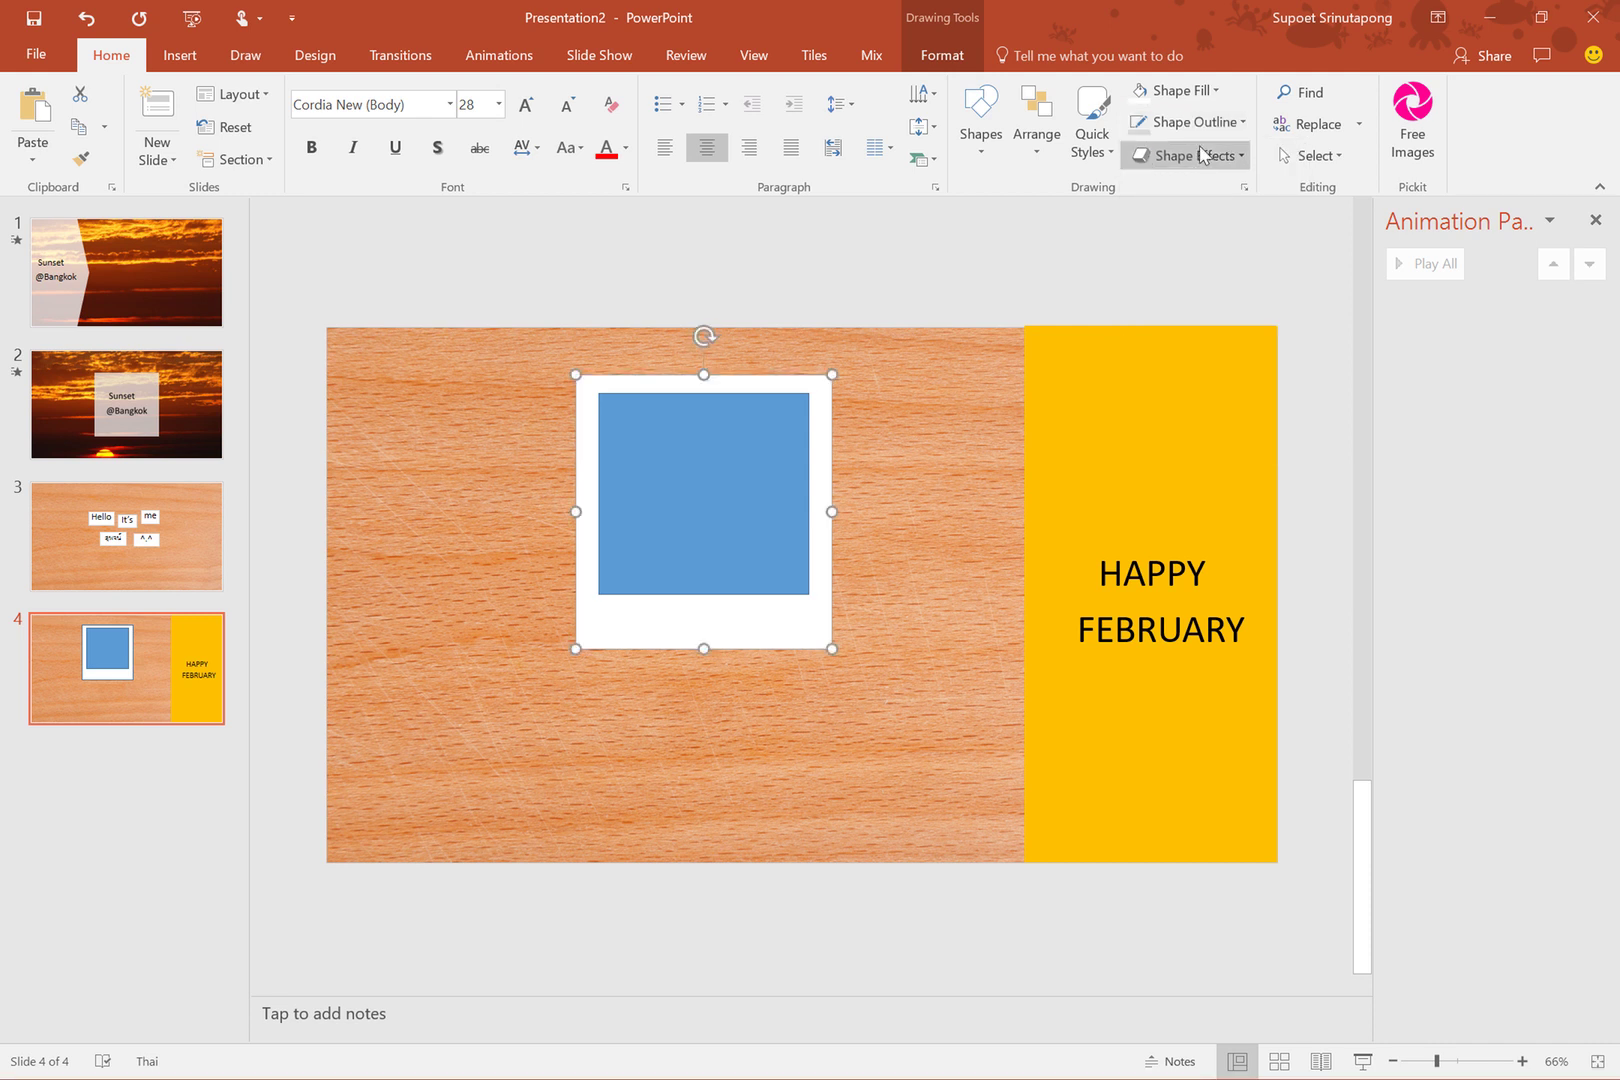
{"action": "left_click", "coordinate": [1199, 150]}
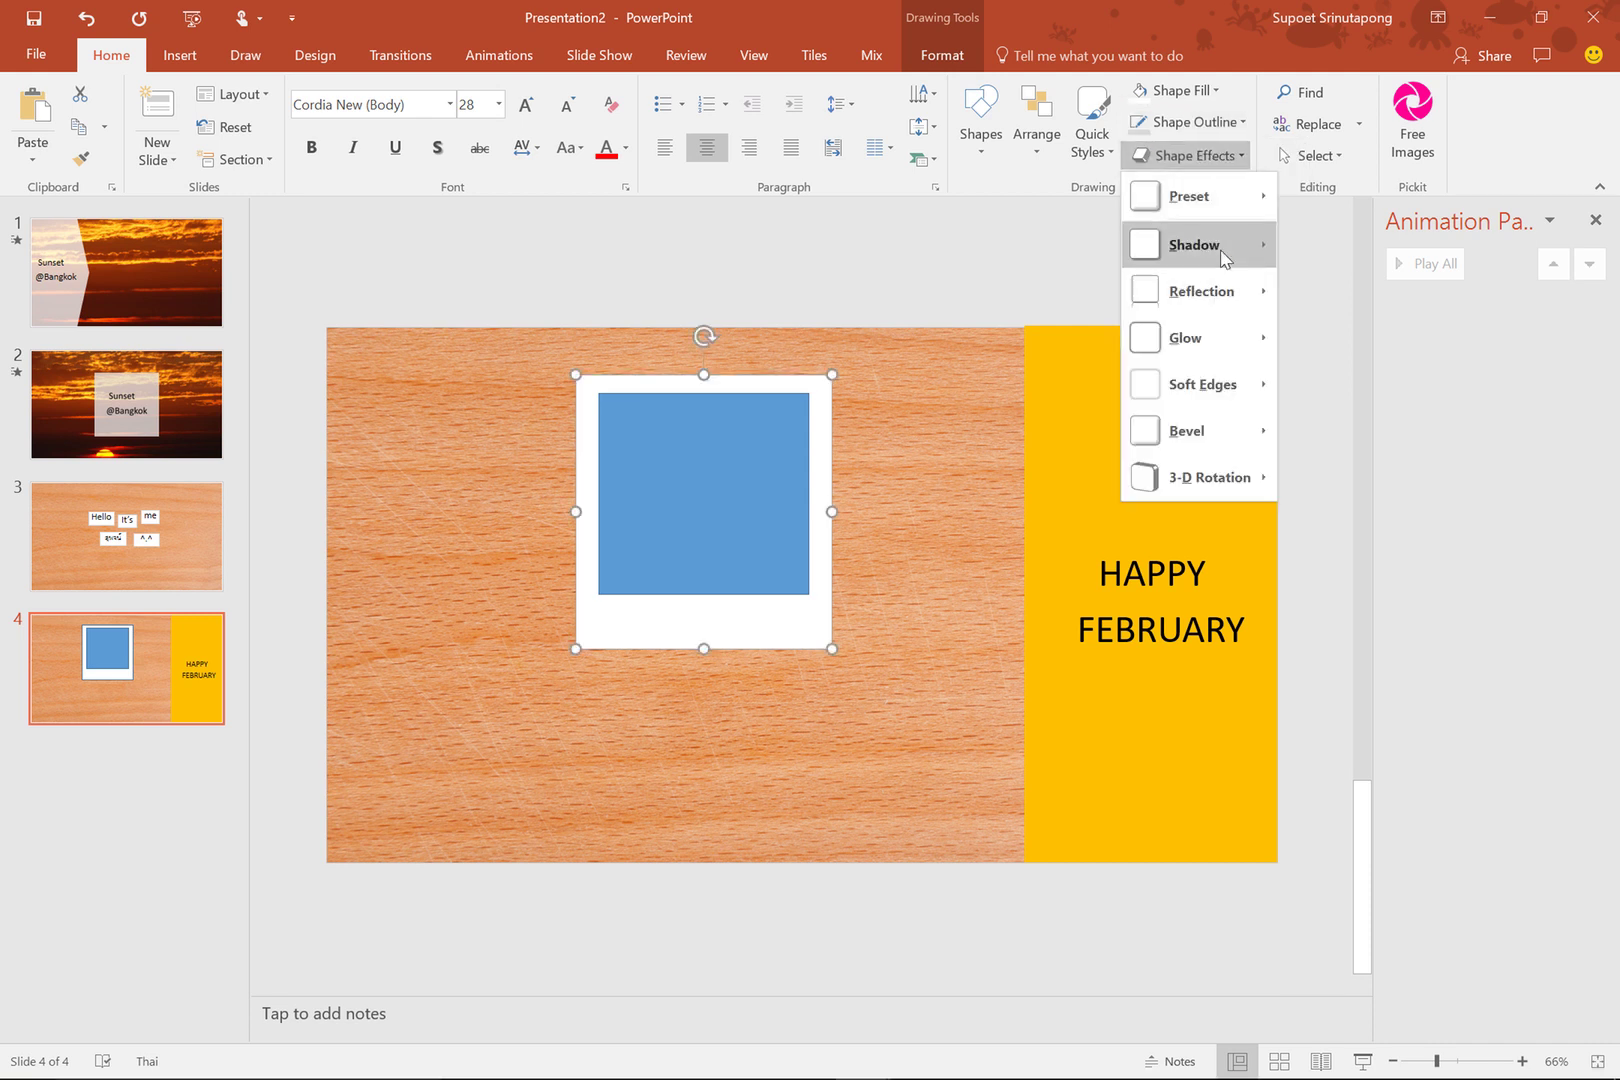
{"action": "mouse_move", "coordinate": [1195, 244]}
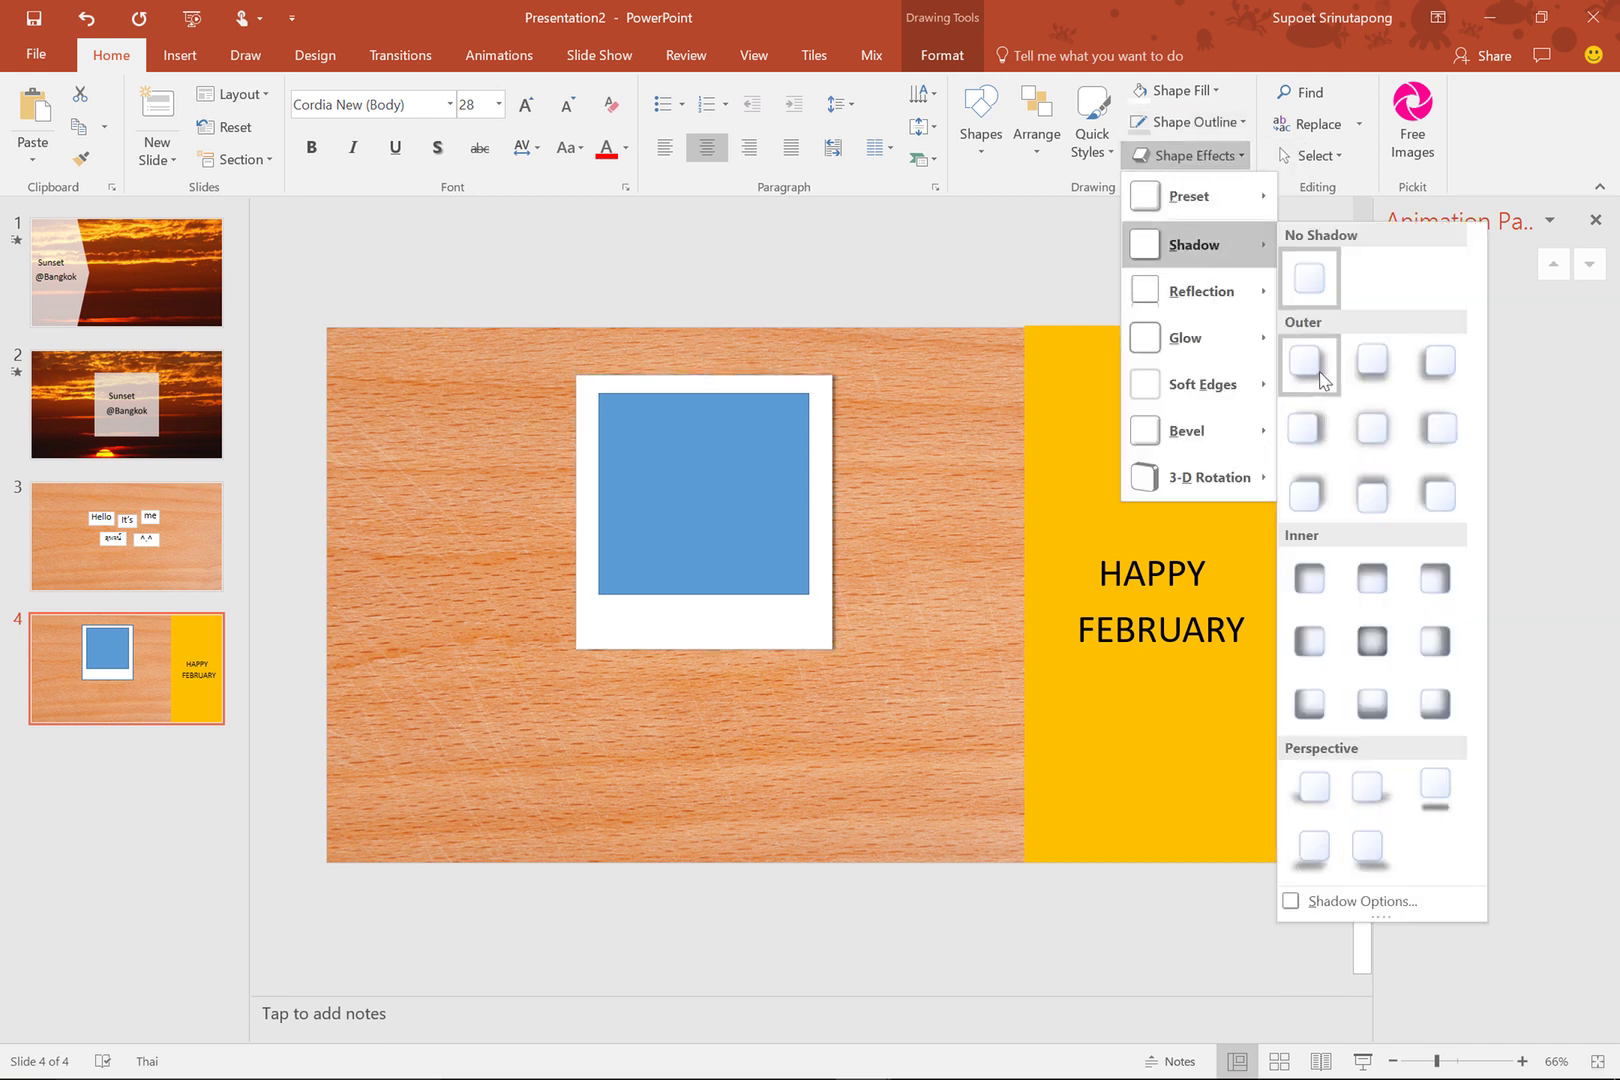
{"action": "left_click", "coordinate": [1310, 365]}
{"action": "left_click", "coordinate": [708, 472]}
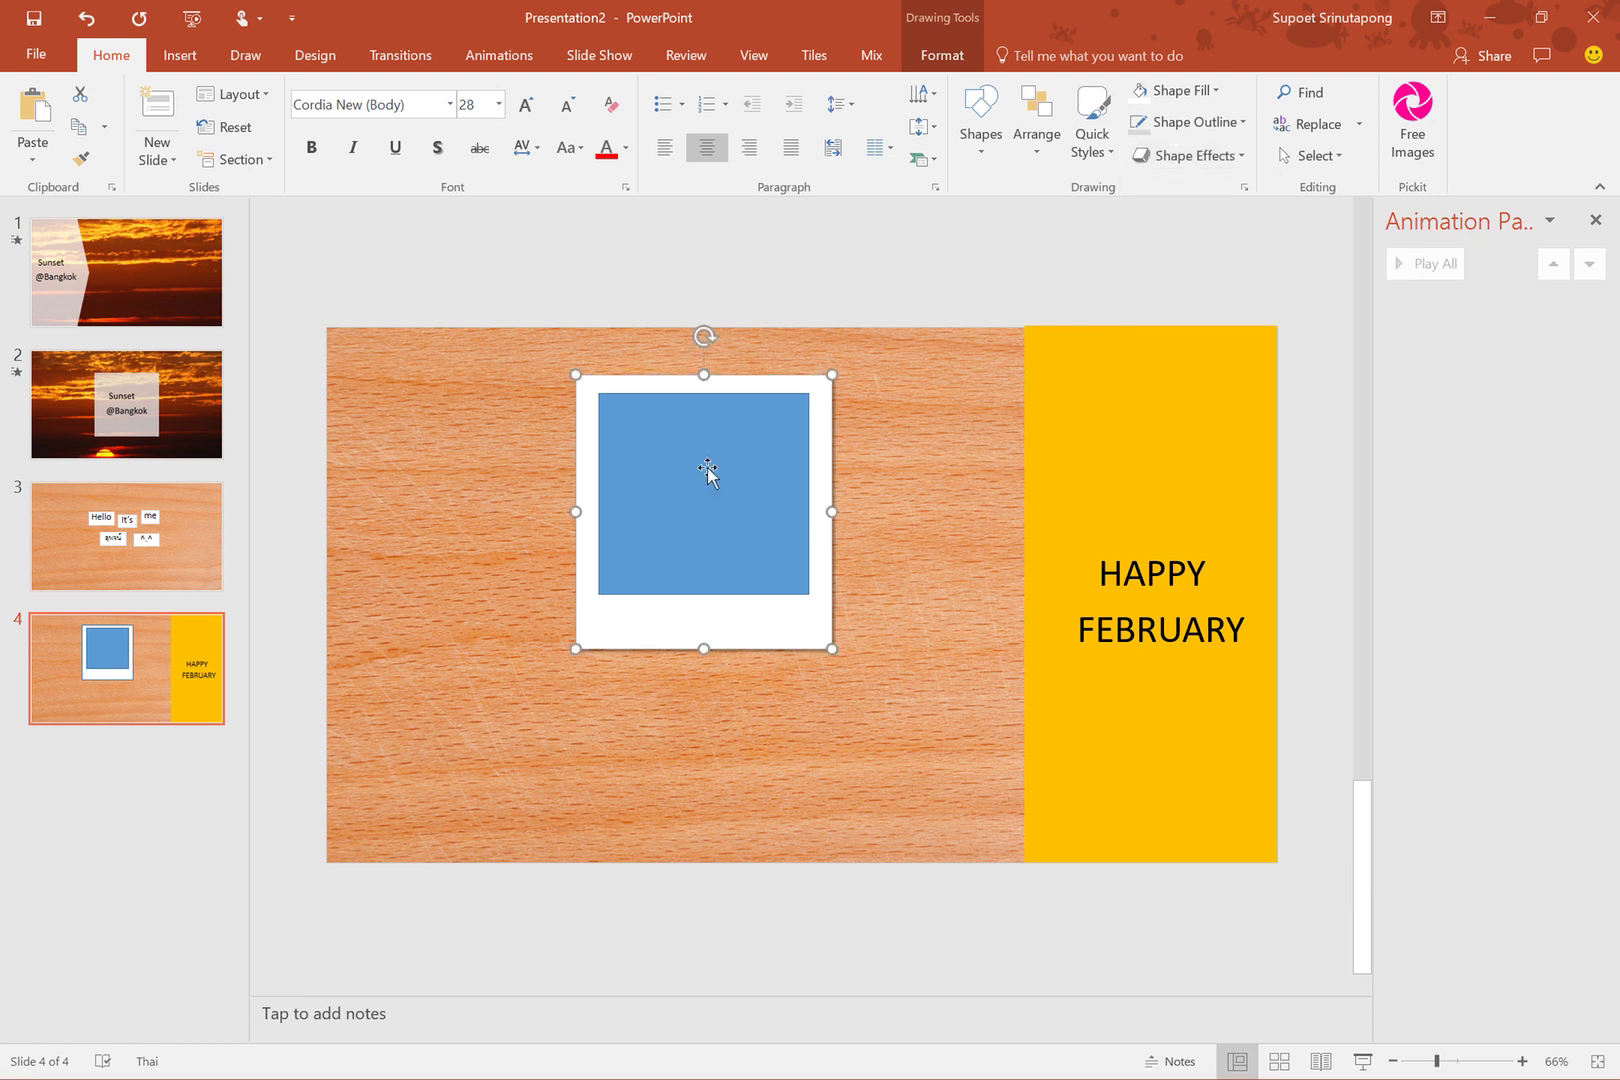
{"action": "left_click", "coordinate": [707, 472]}
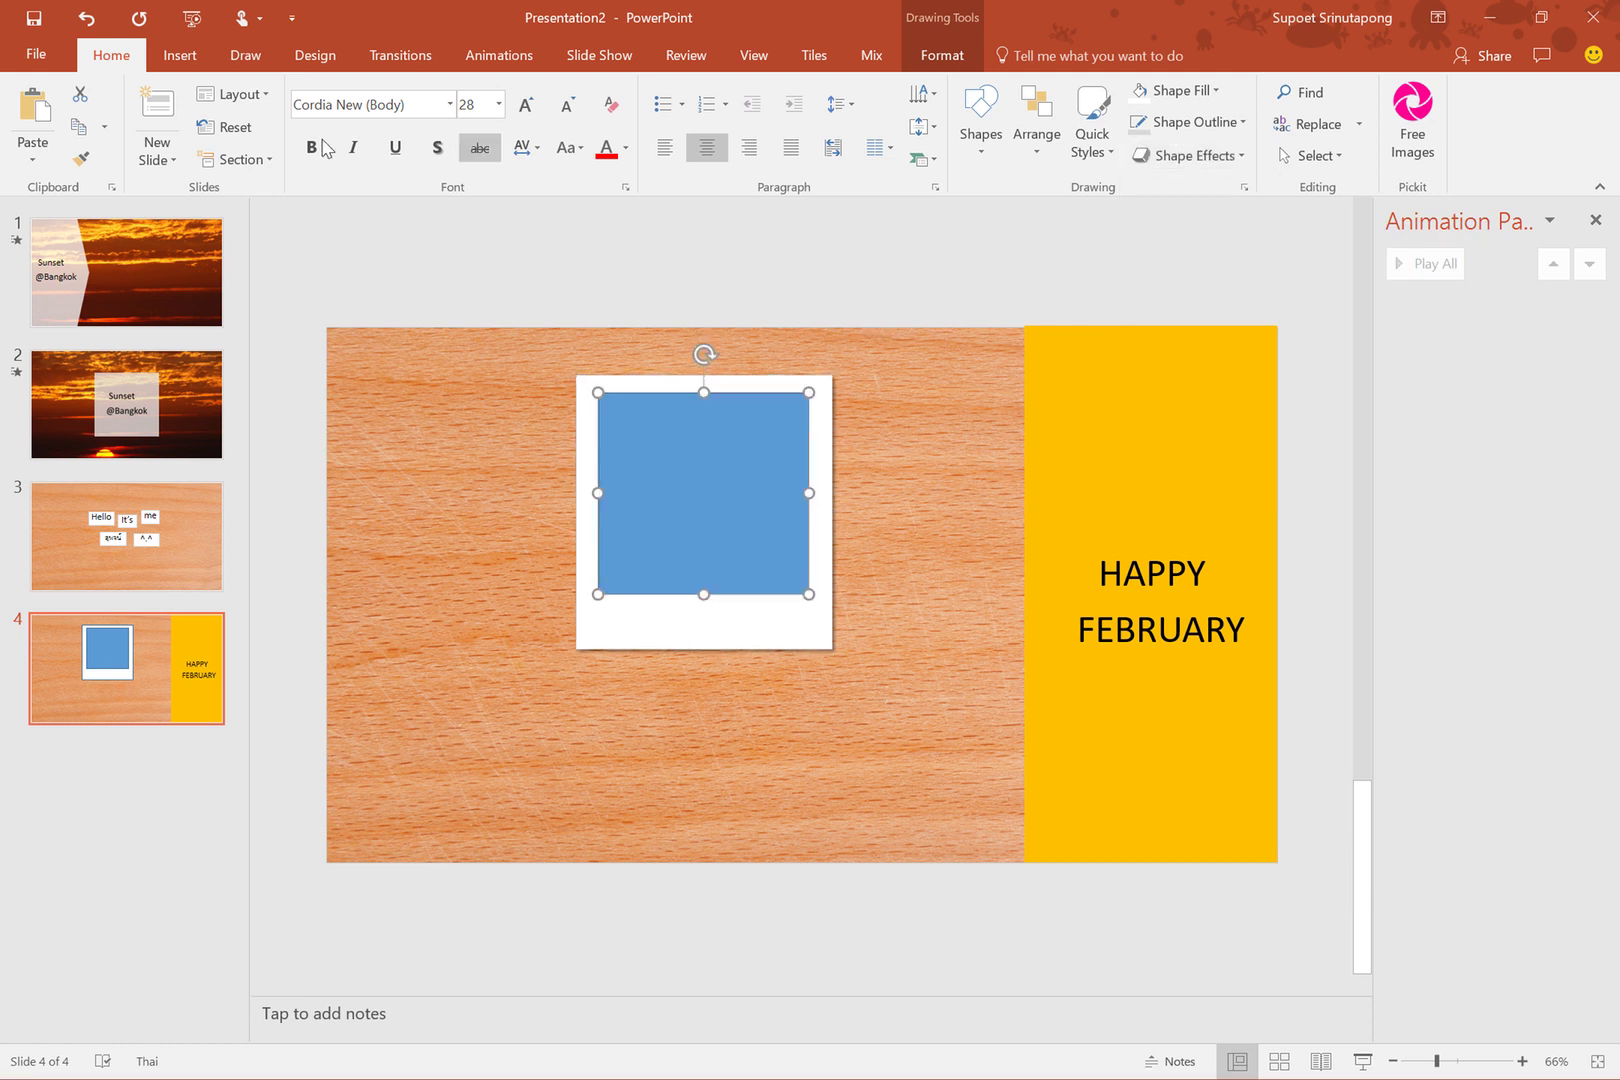
Step: Fill the inner square with a pink-red flower photo from a Bing FLOWER search
{"action": "left_click", "coordinate": [1216, 91]}
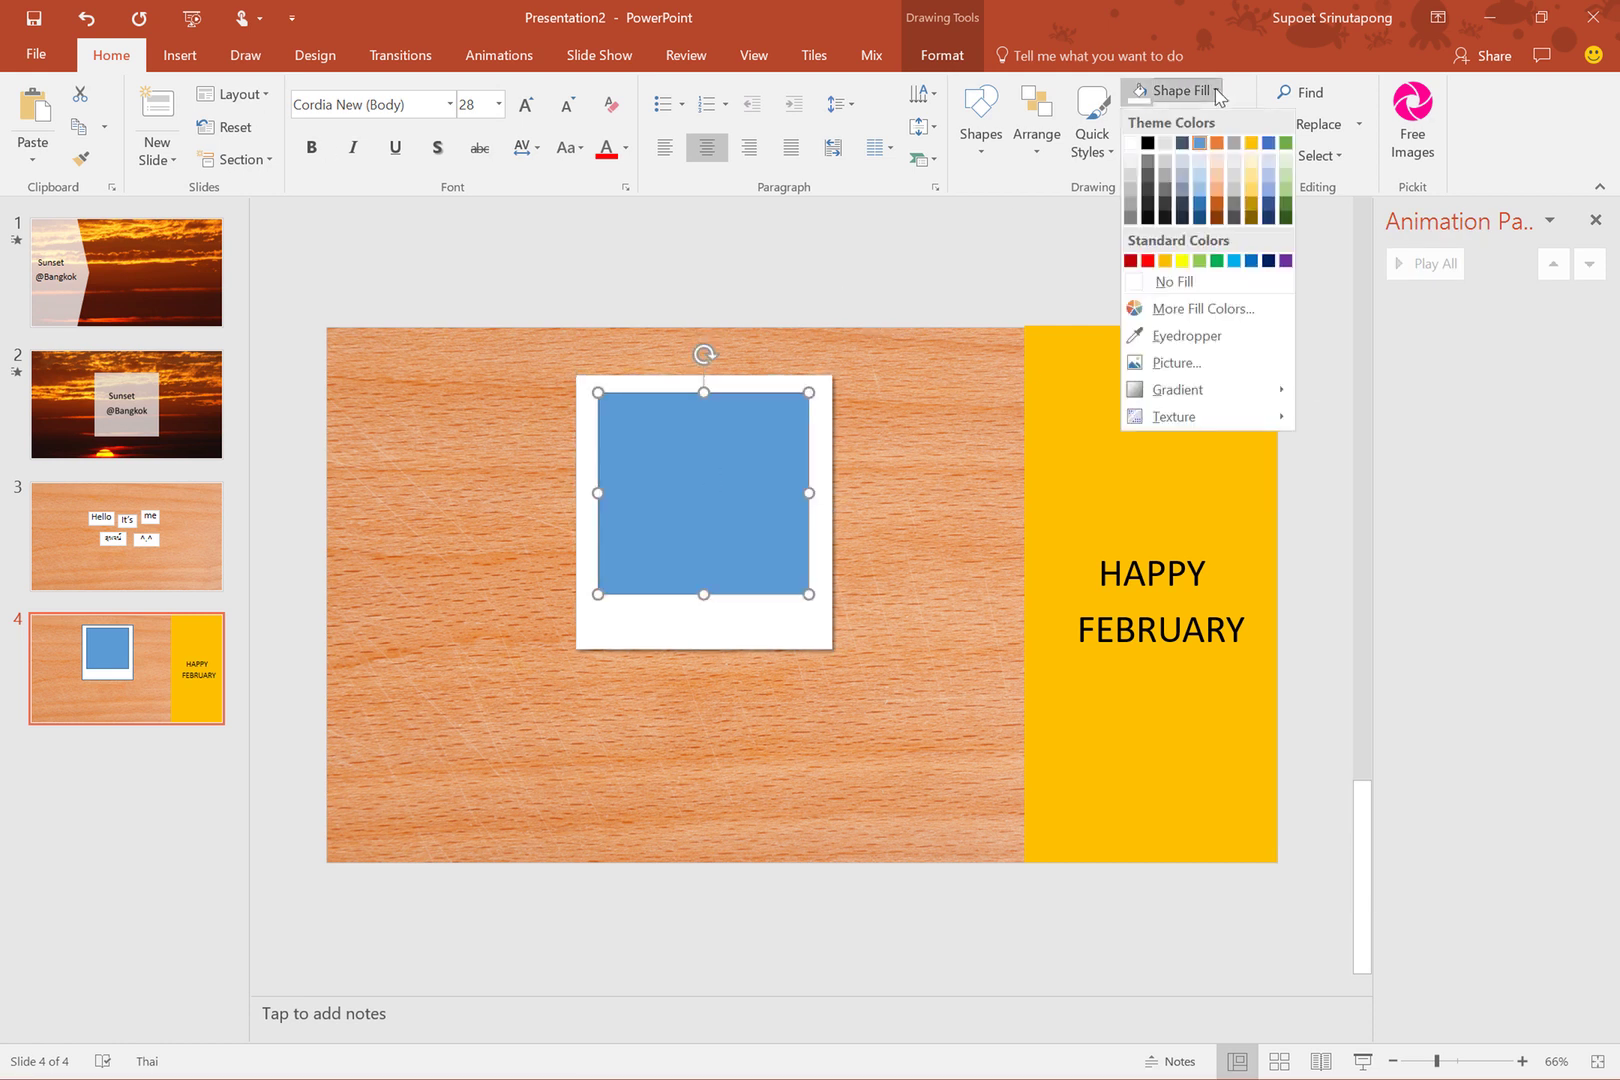
{"action": "left_click", "coordinate": [1220, 370]}
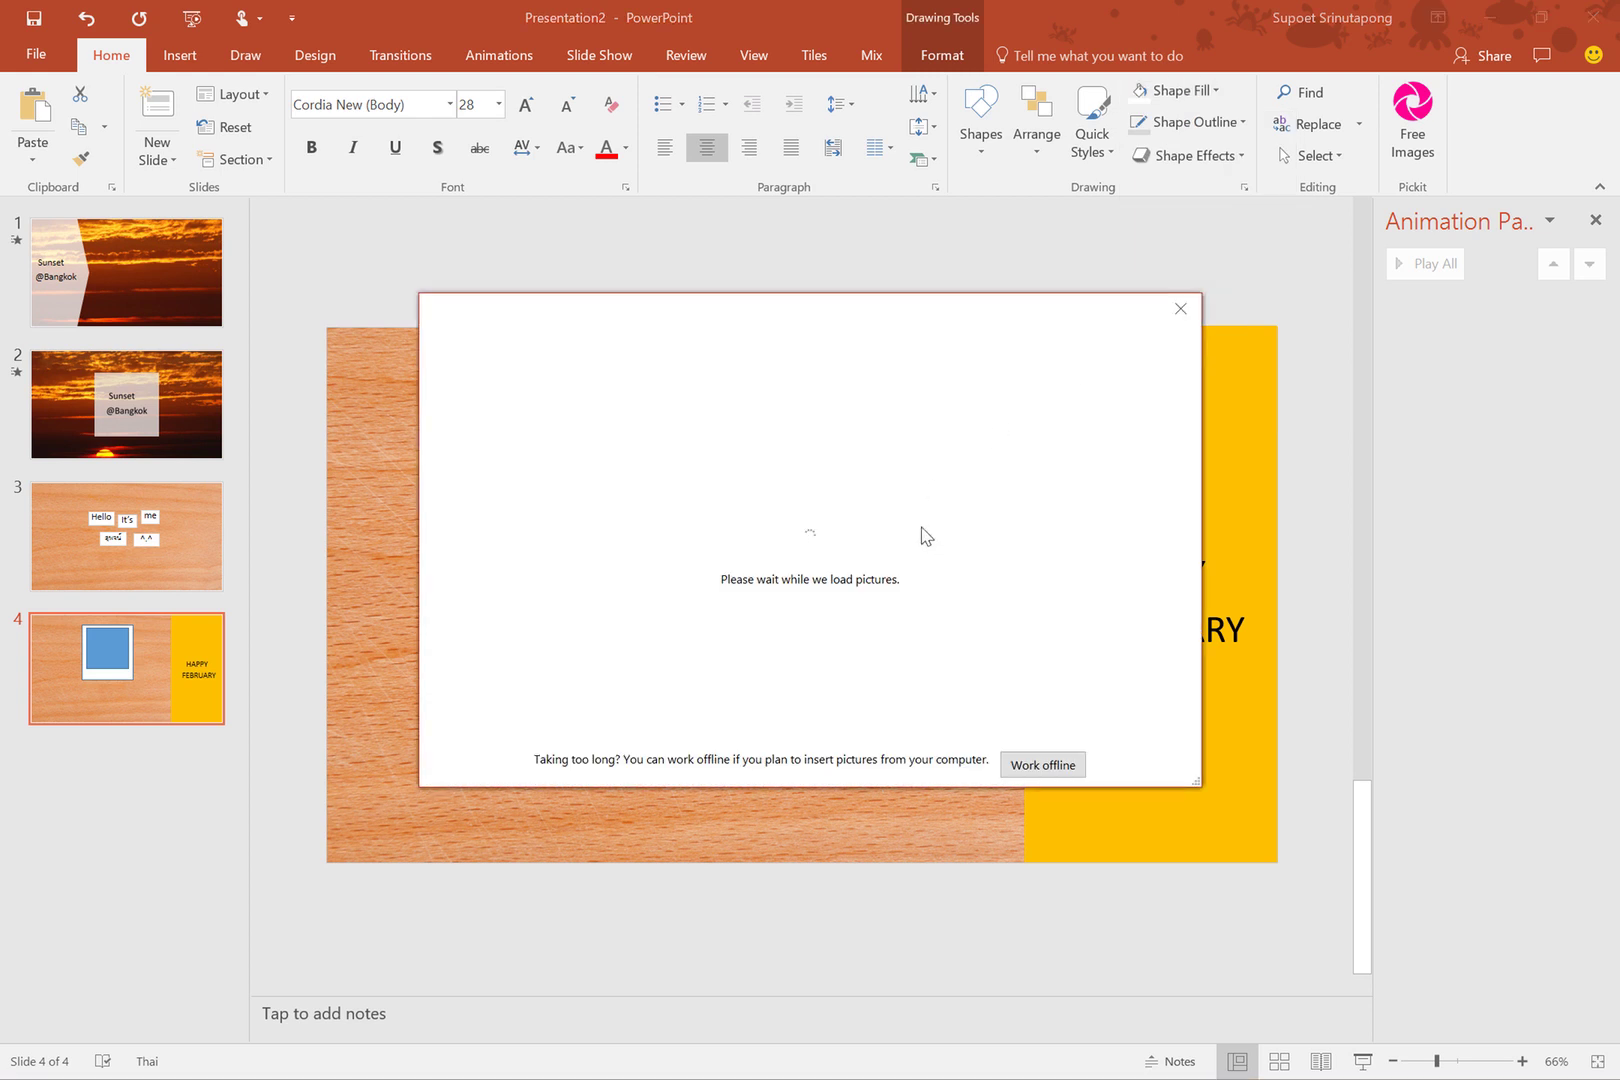
{"action": "left_click", "coordinate": [938, 495]}
{"action": "type", "text": "FLOWER"}
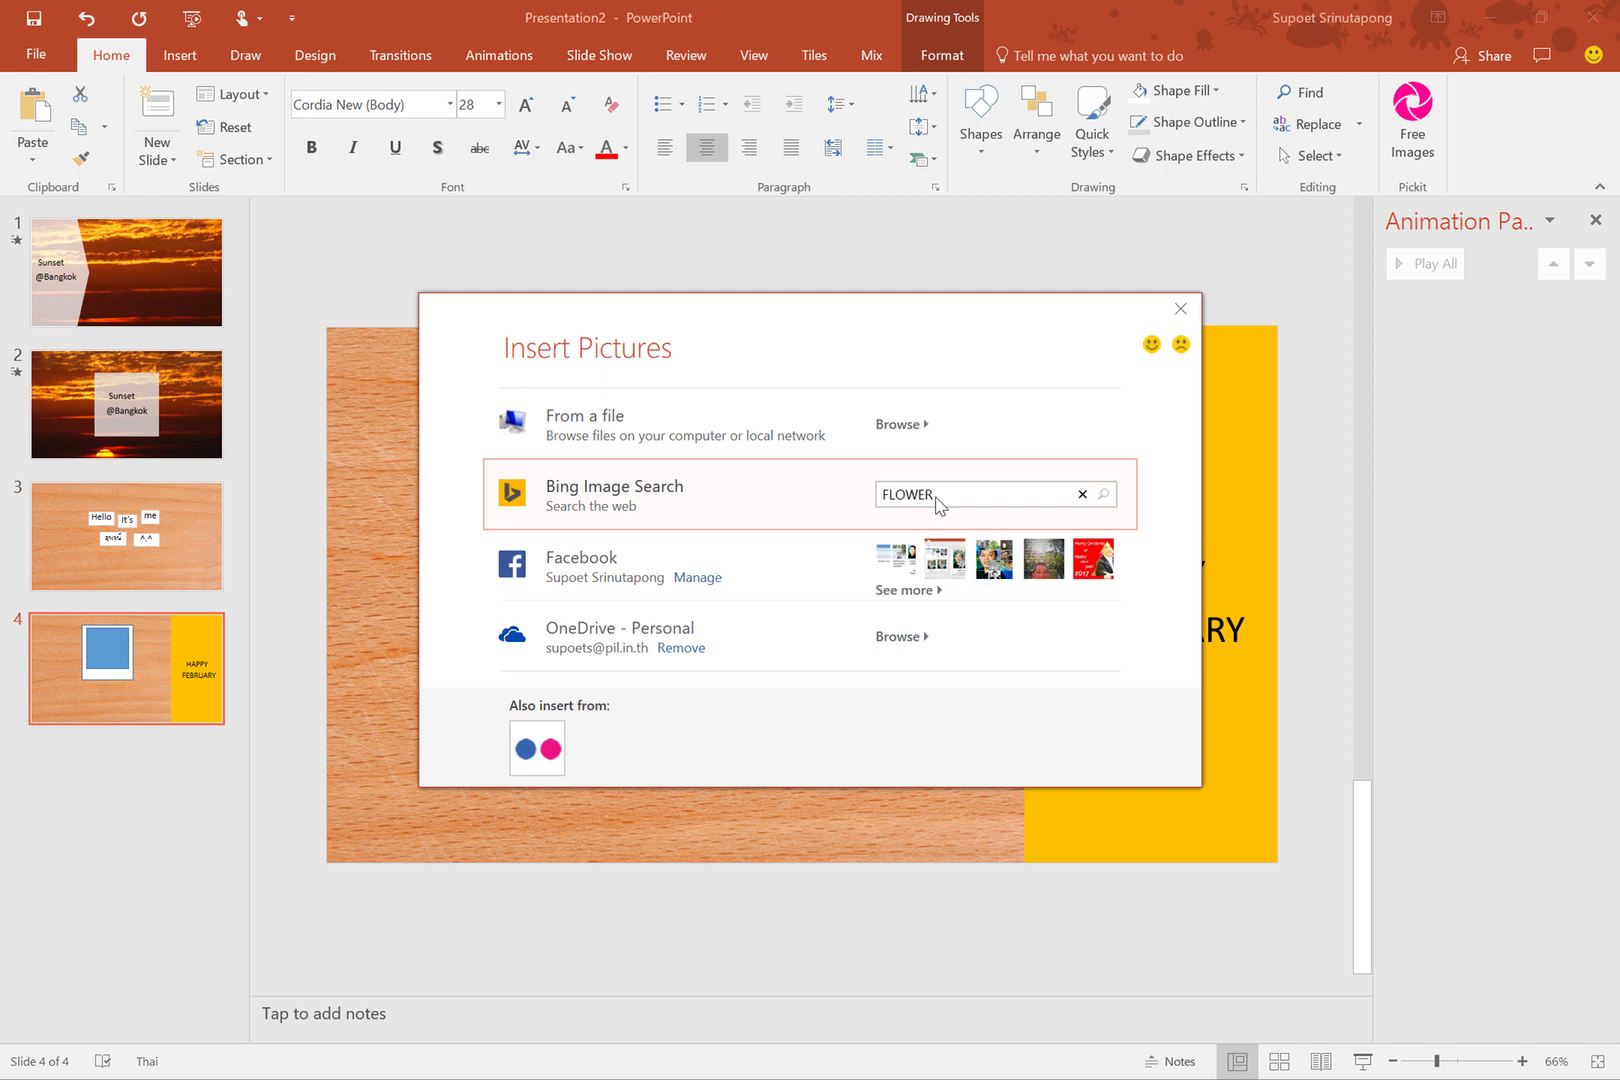
{"action": "key", "text": "Return"}
{"action": "left_click", "coordinate": [836, 512]}
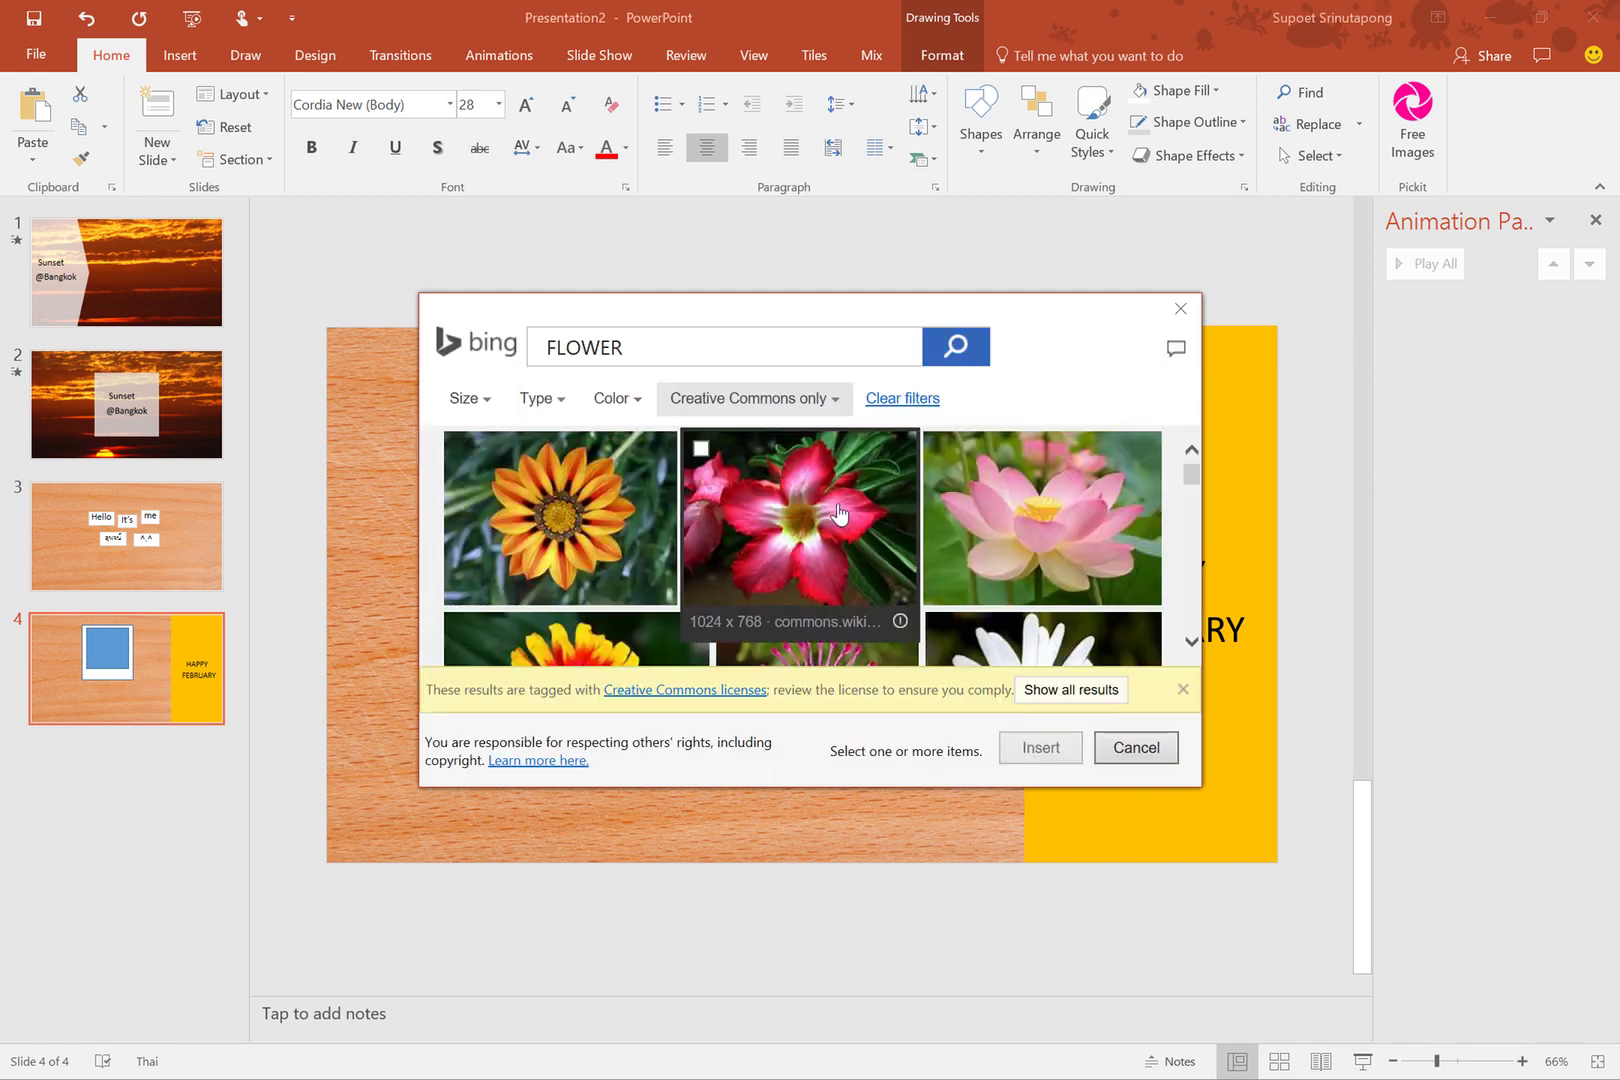
{"action": "left_click", "coordinate": [1033, 750]}
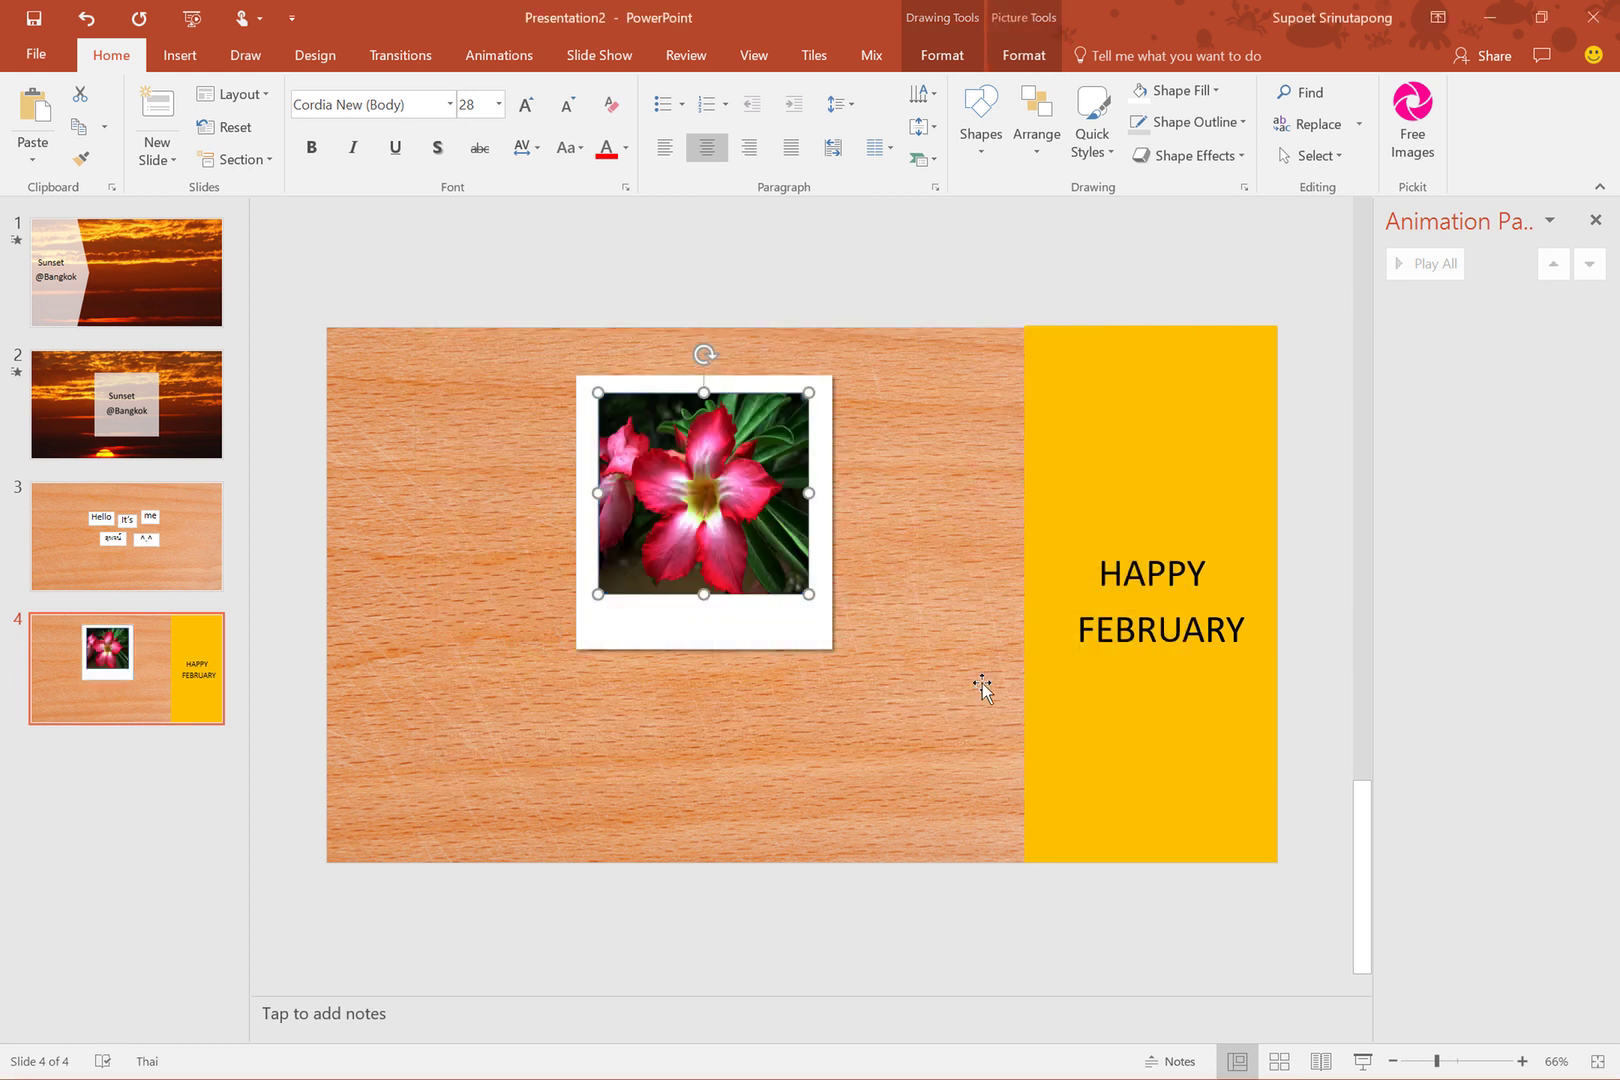
Step: Copy the framed photo down-left so it overlaps the first one
{"action": "left_click_drag", "start_coordinate": [521, 273], "coordinate": [935, 725]}
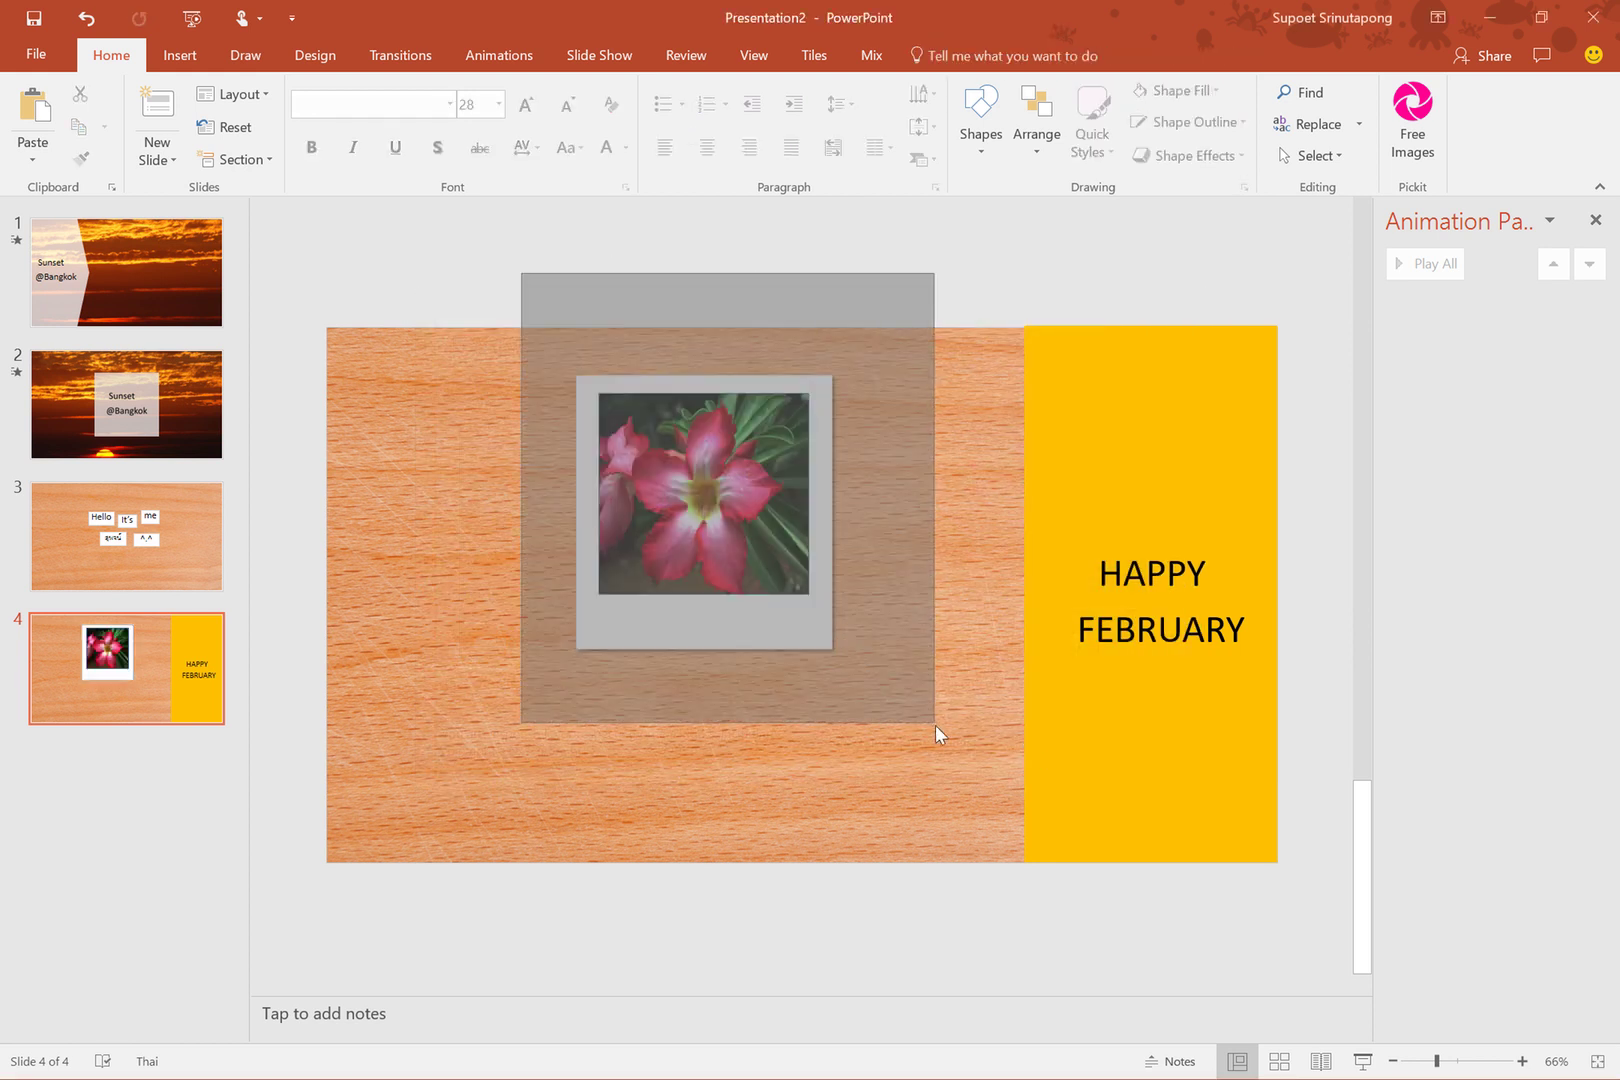
{"action": "mouse_move", "coordinate": [741, 633]}
{"action": "left_mouse_down"}
{"action": "mouse_move", "coordinate": [548, 862]}
{"action": "mouse_move", "coordinate": [584, 846]}
{"action": "left_mouse_up"}
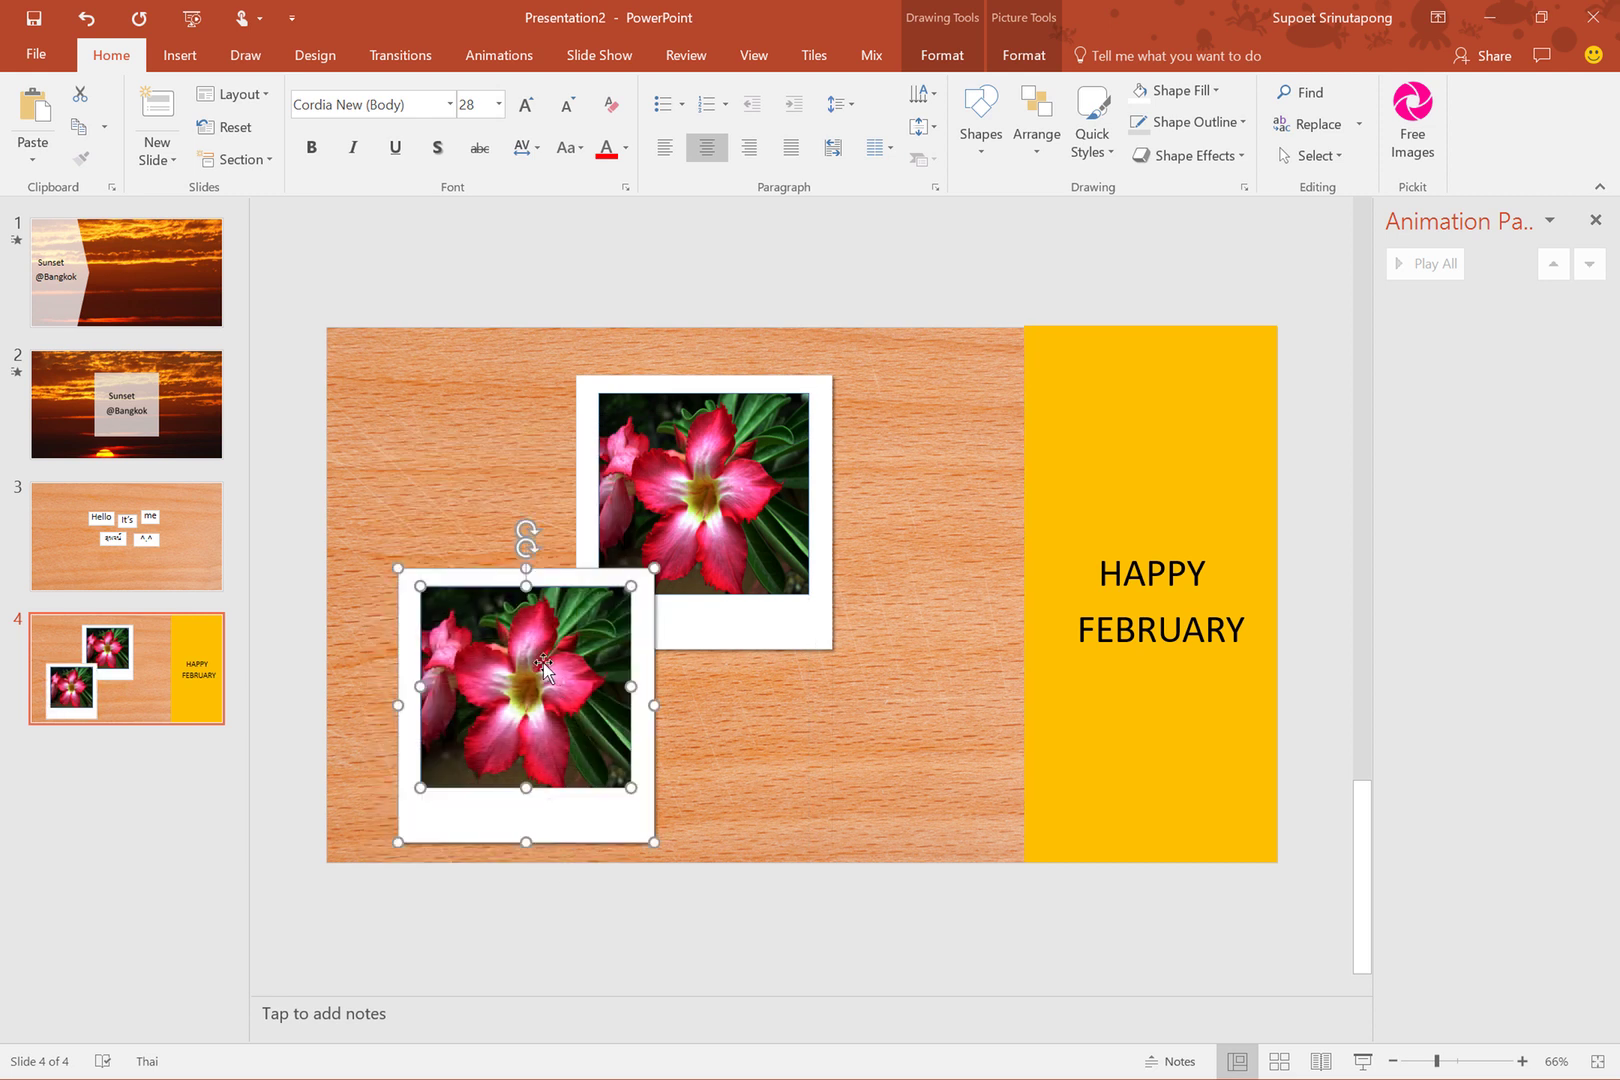
{"action": "left_click", "coordinate": [707, 721]}
{"action": "left_click", "coordinate": [626, 697]}
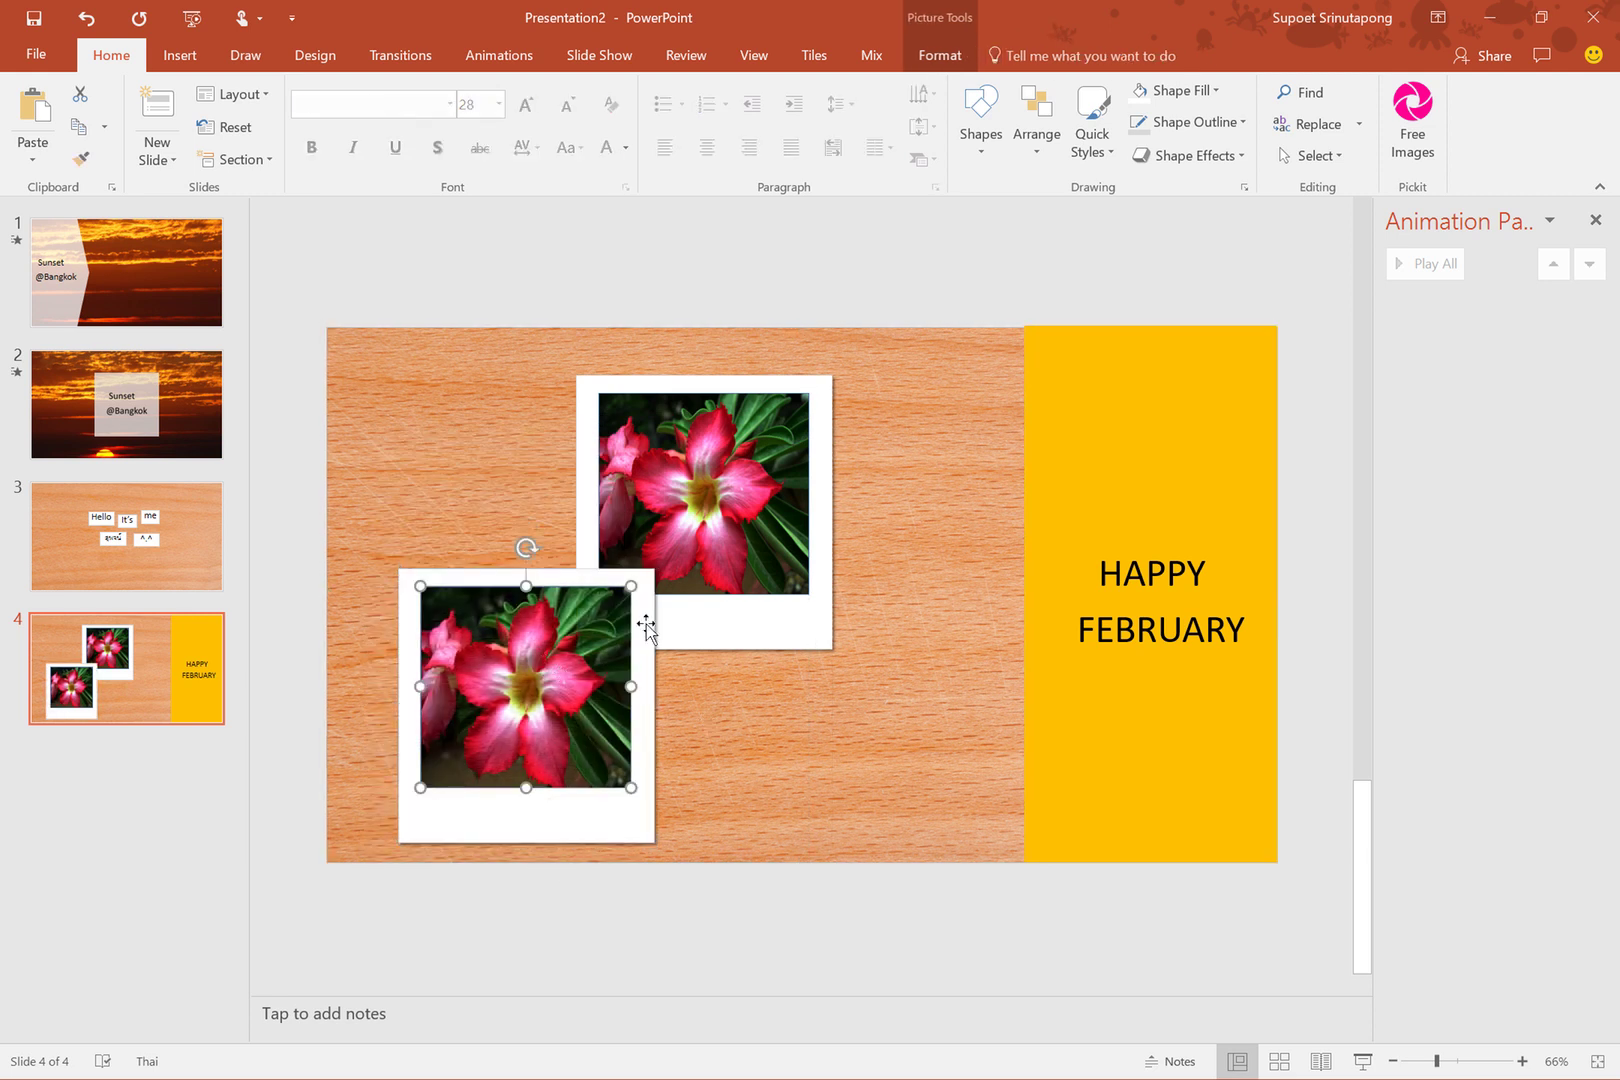
Step: Replace the copy's picture with a pink dahlia from a Bing FLOWER search
{"action": "left_click", "coordinate": [1218, 93]}
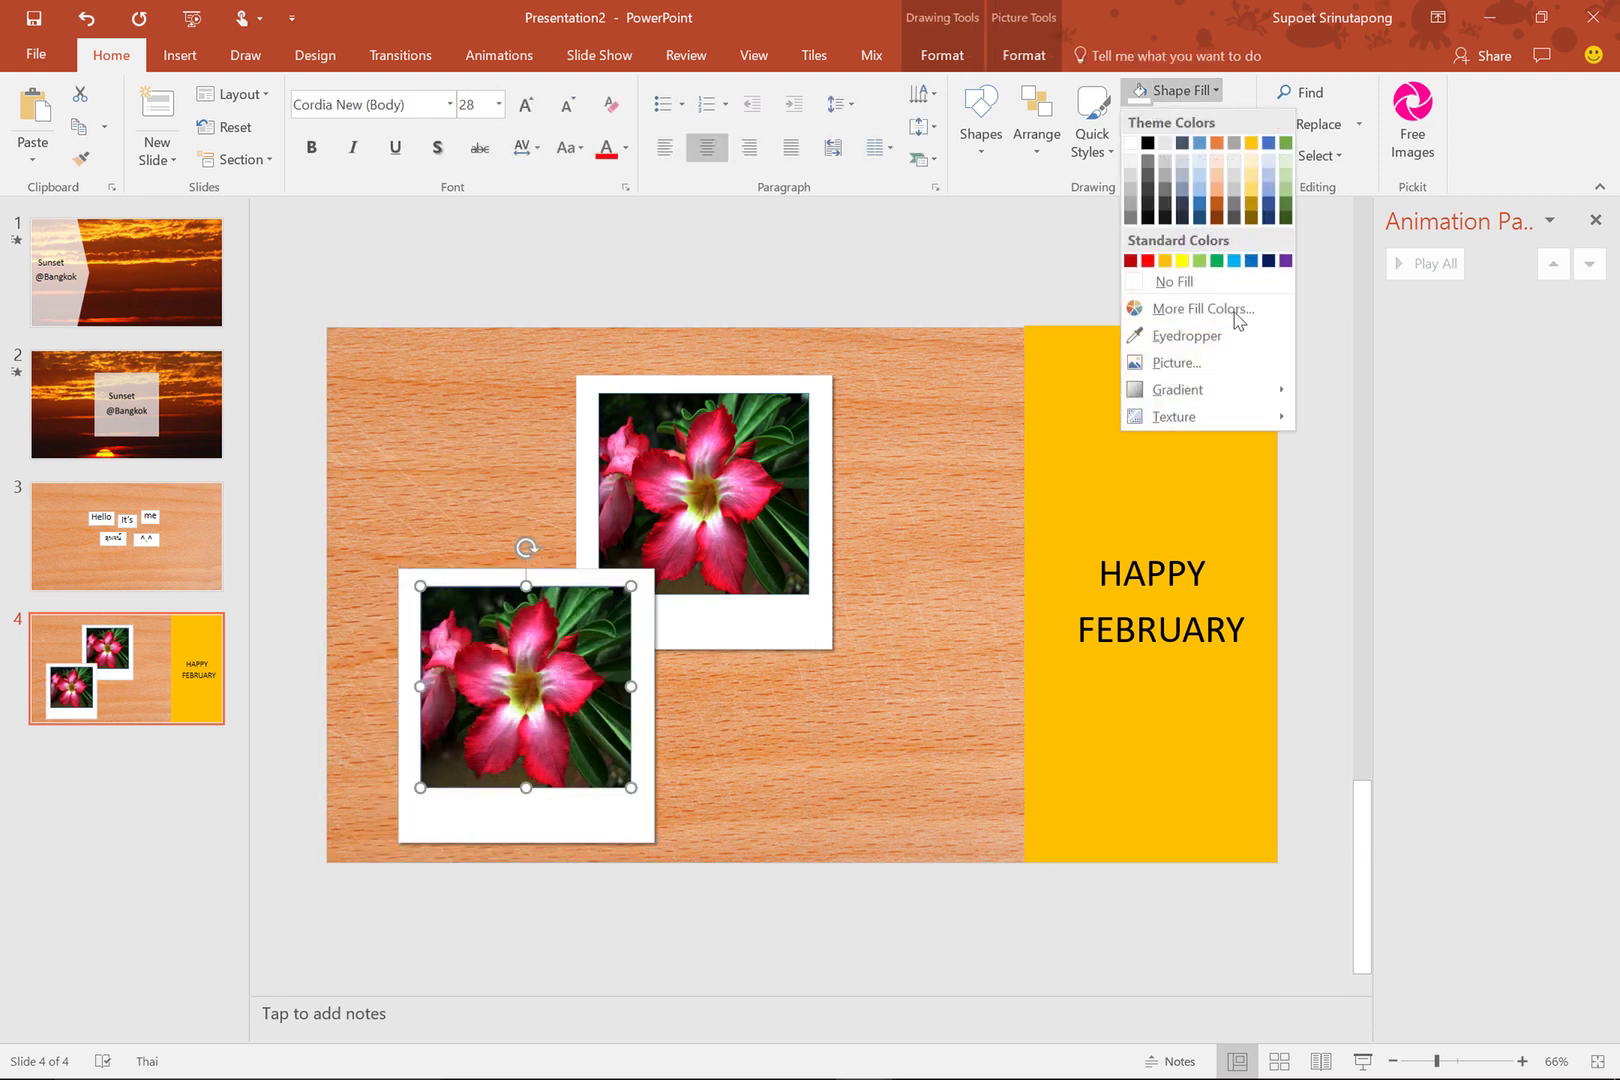
{"action": "left_click", "coordinate": [1214, 357]}
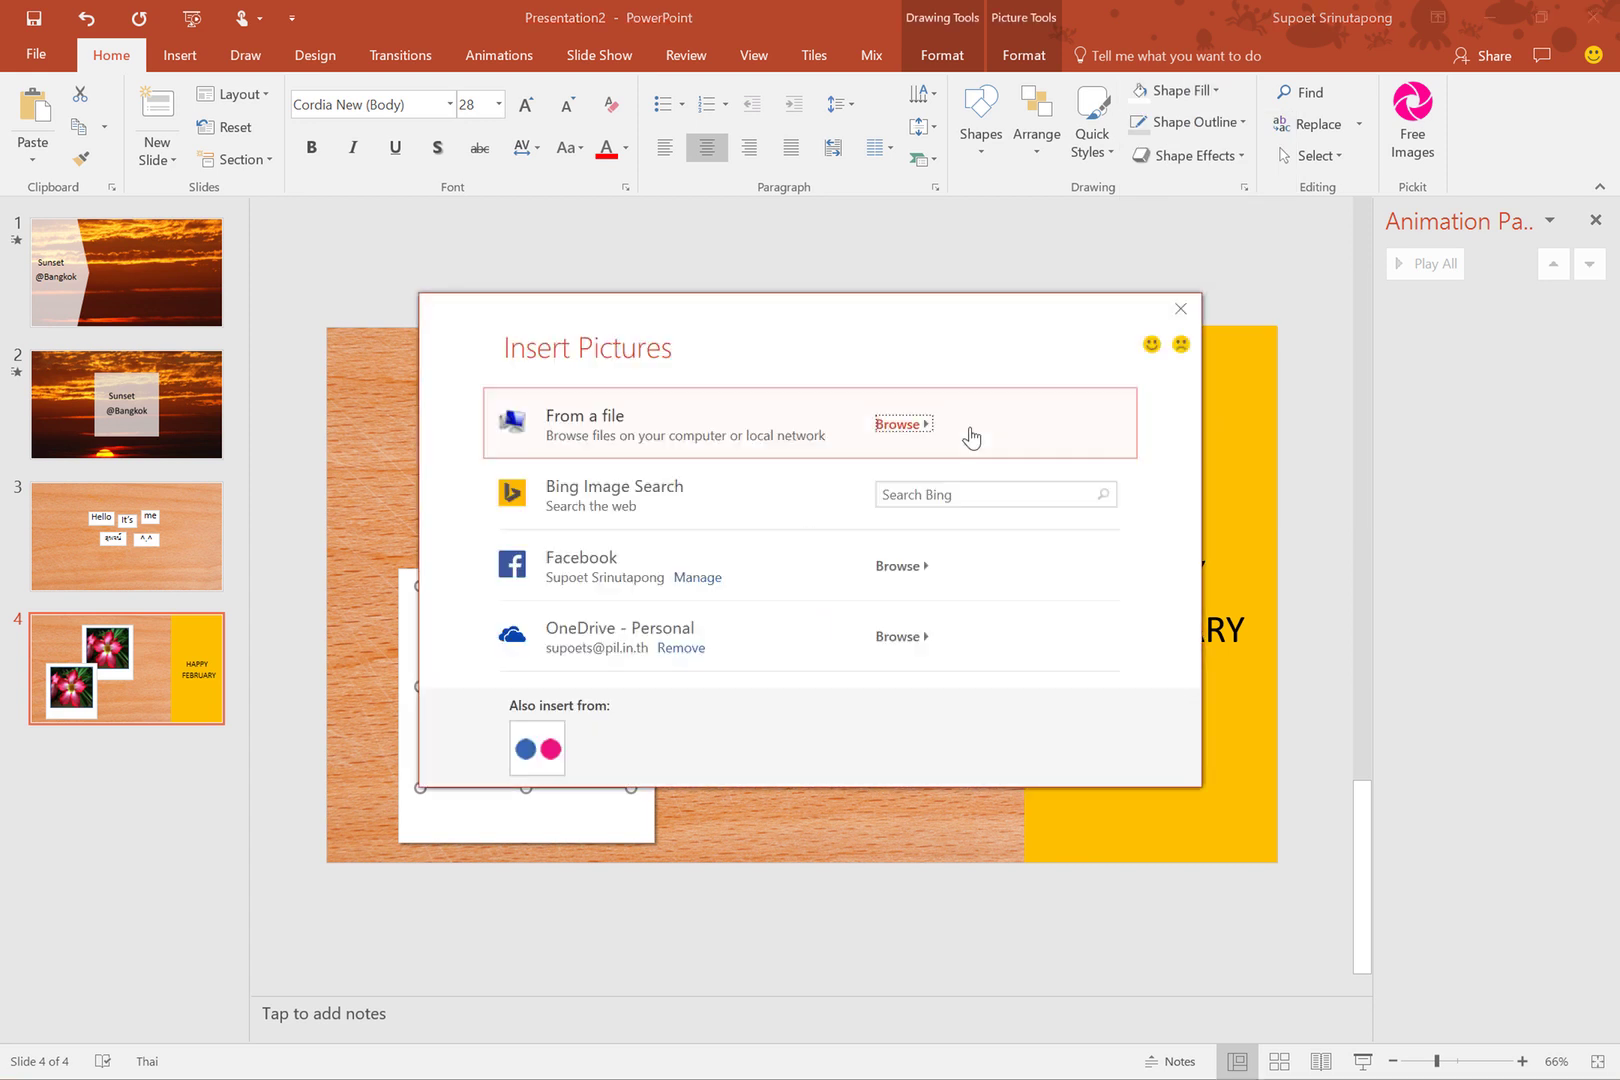
{"action": "left_click", "coordinate": [932, 494]}
{"action": "type", "text": "FLO"}
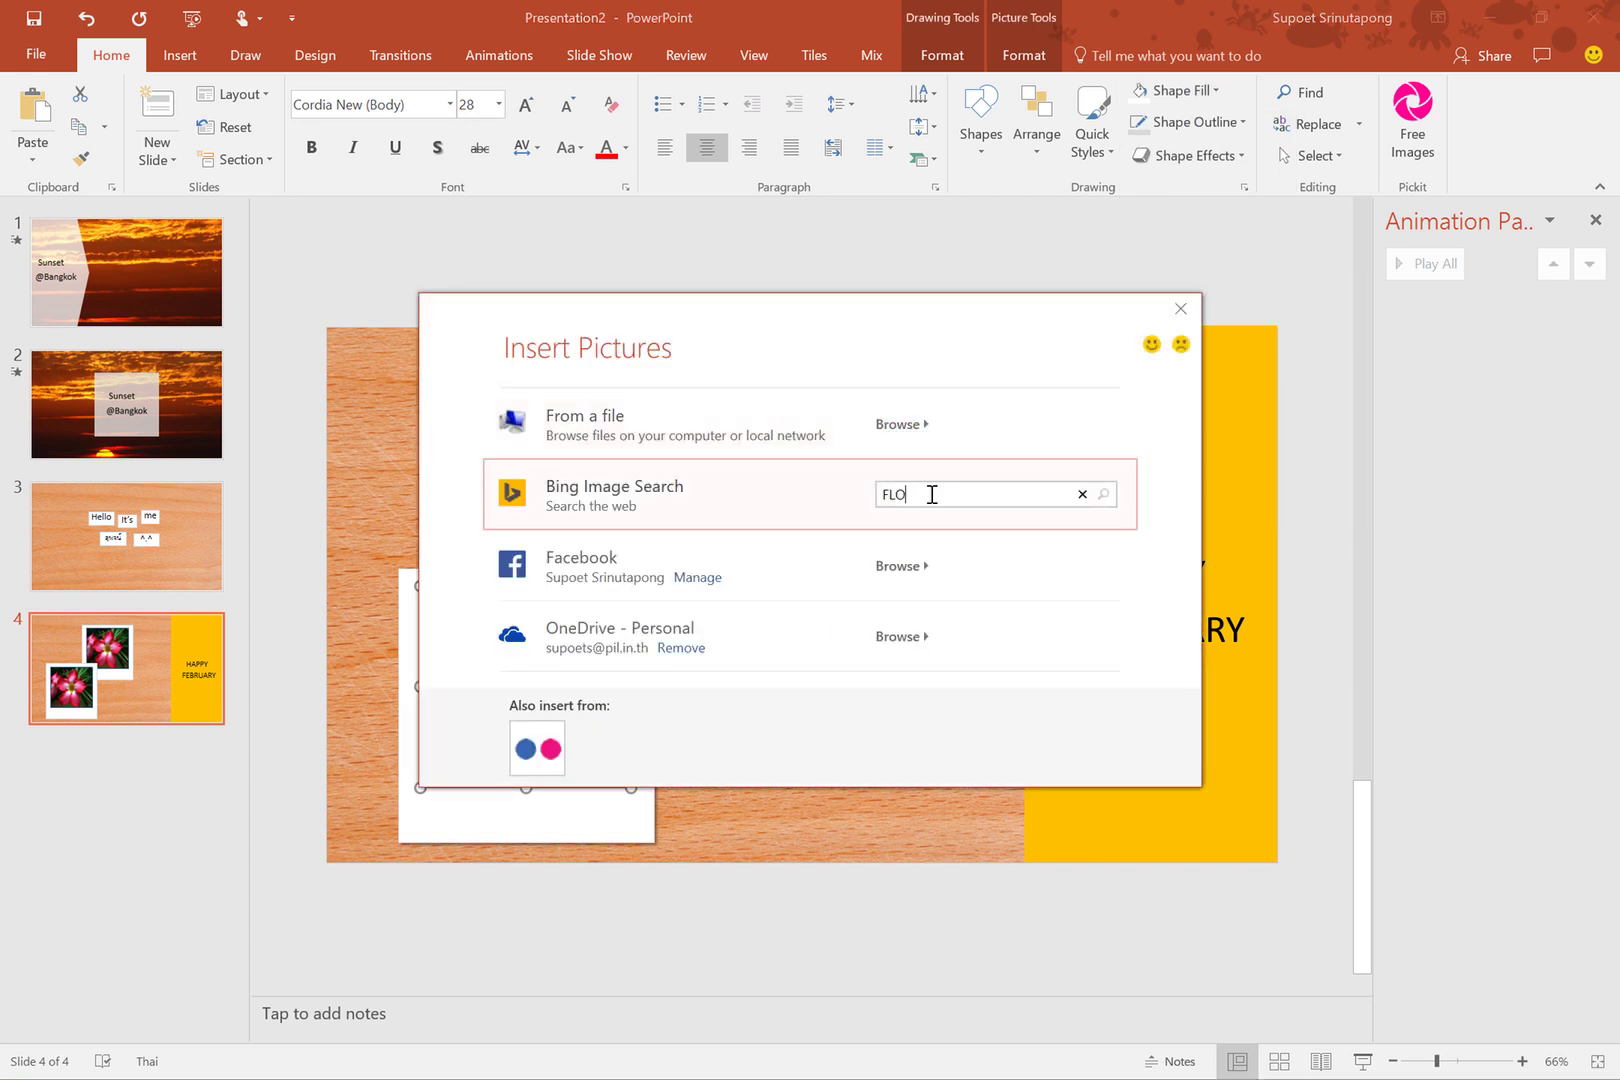
{"action": "type", "text": "WER"}
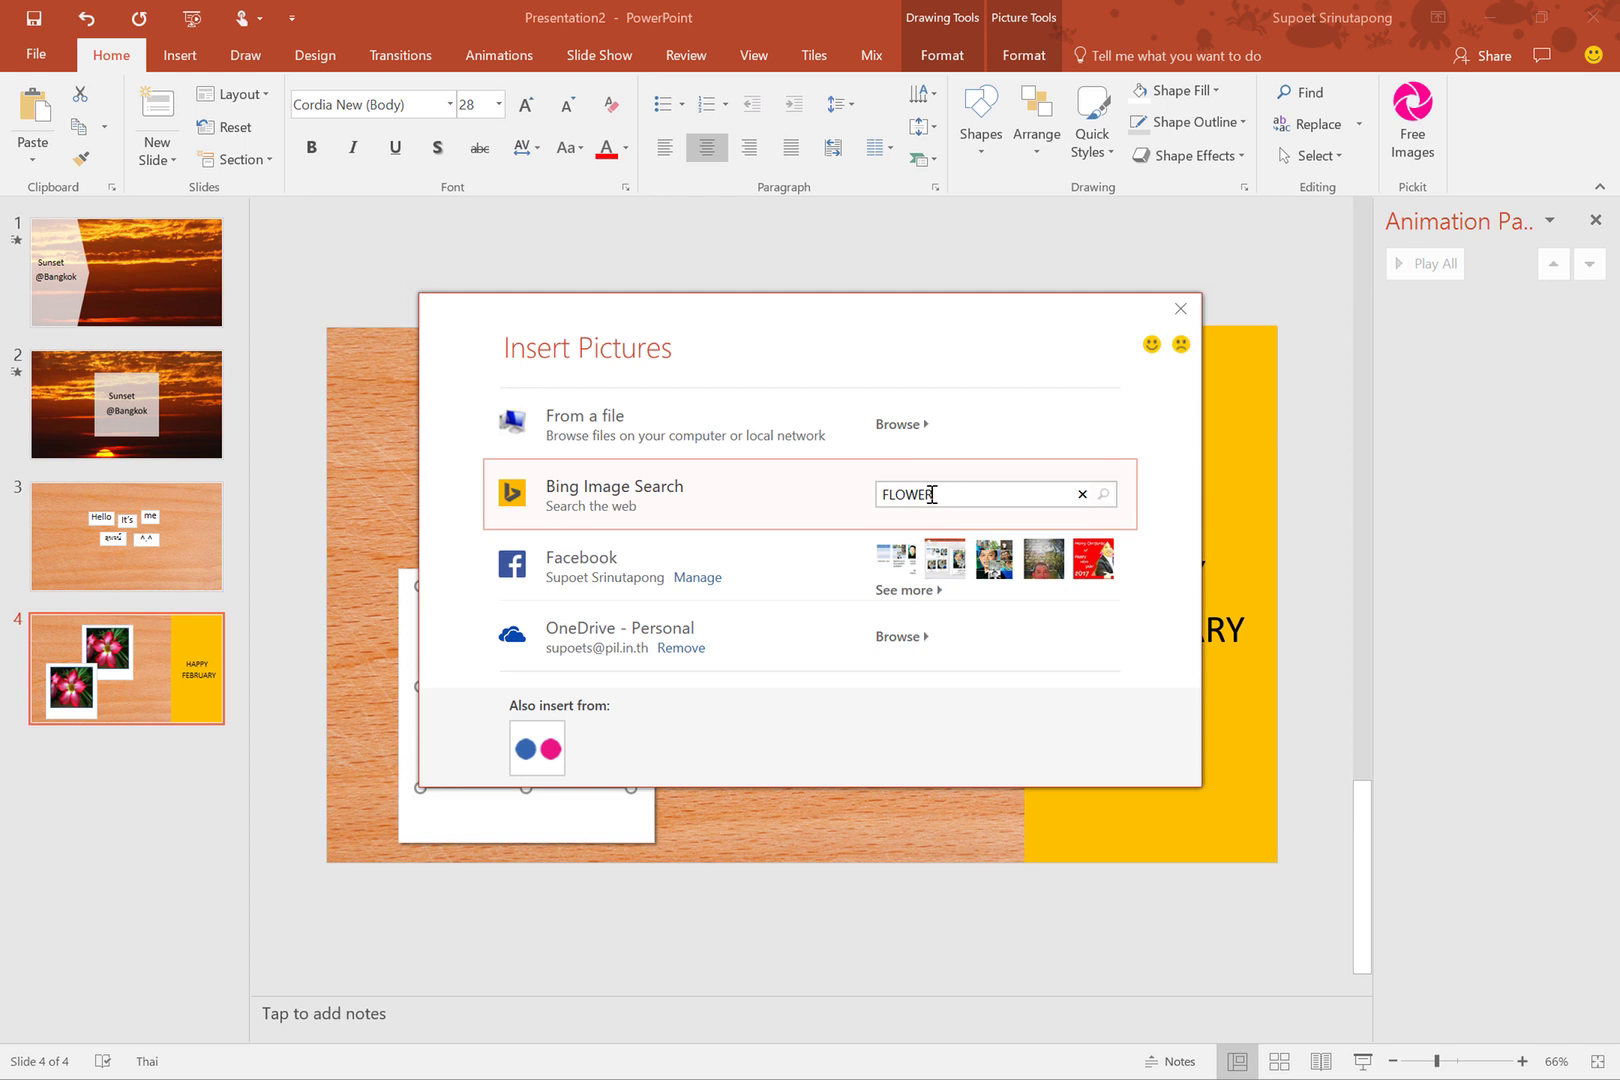
{"action": "key", "text": "Return"}
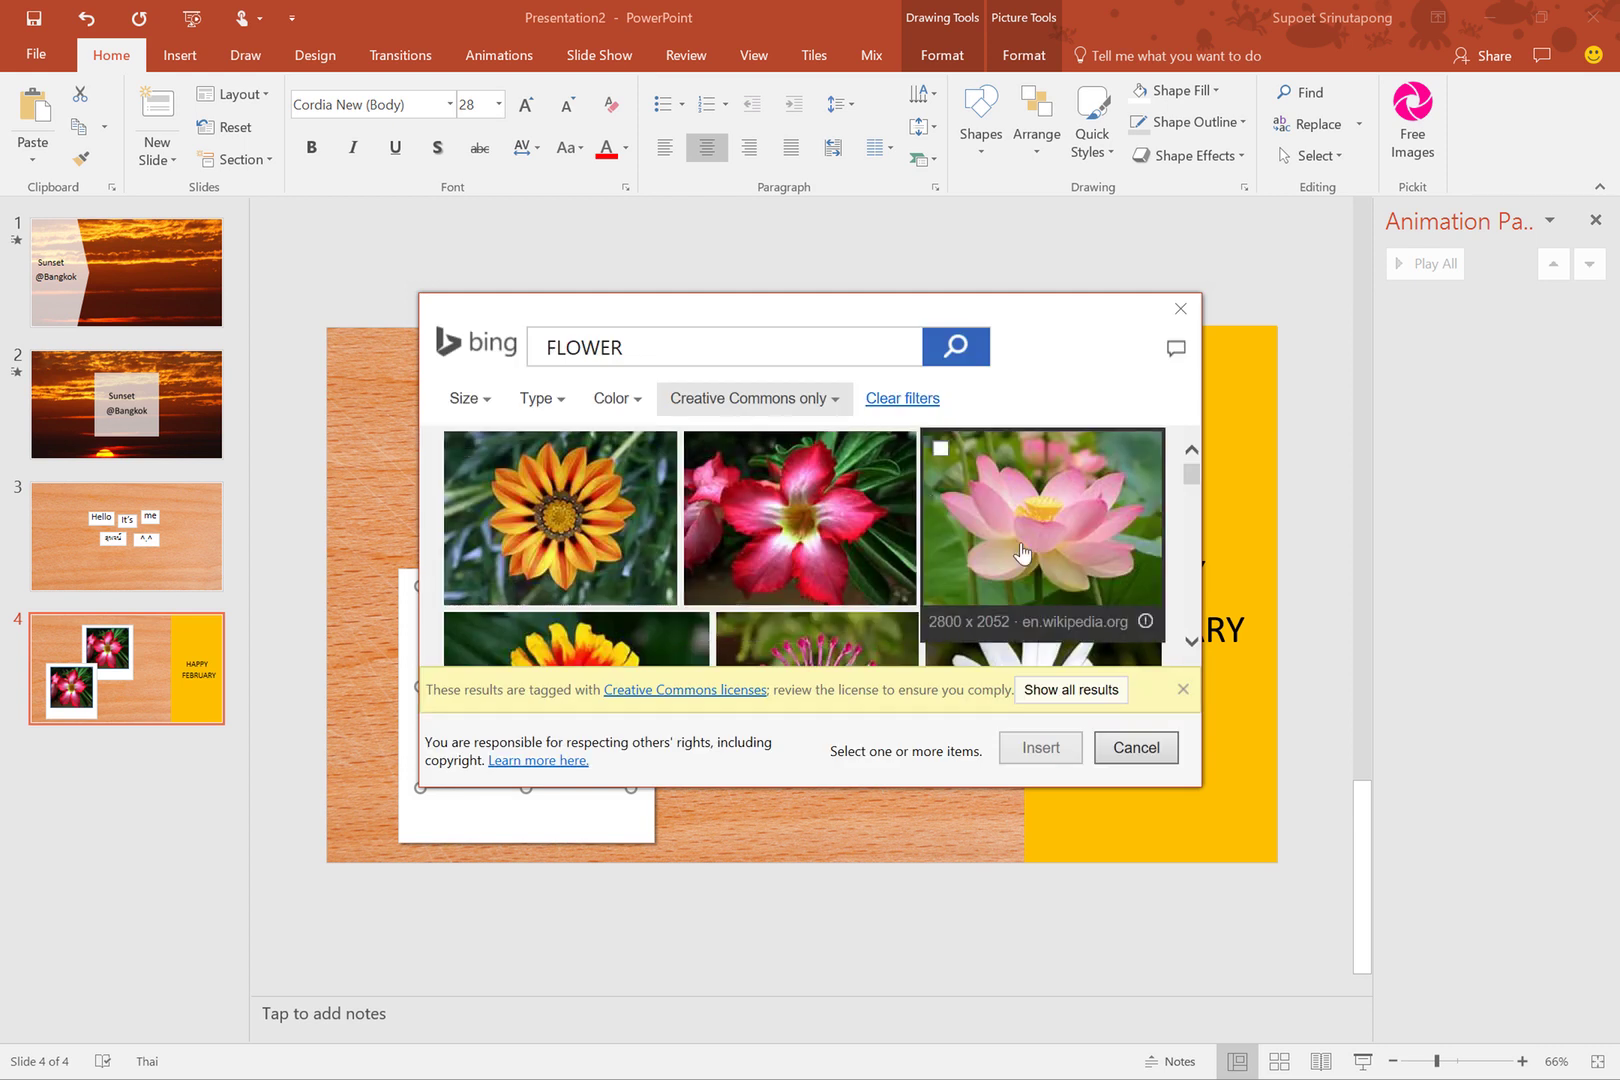
{"action": "scroll", "coordinate": [1020, 553], "scroll_direction": "down", "scroll_amount": 3}
{"action": "scroll", "coordinate": [968, 560], "scroll_direction": "down", "scroll_amount": 2}
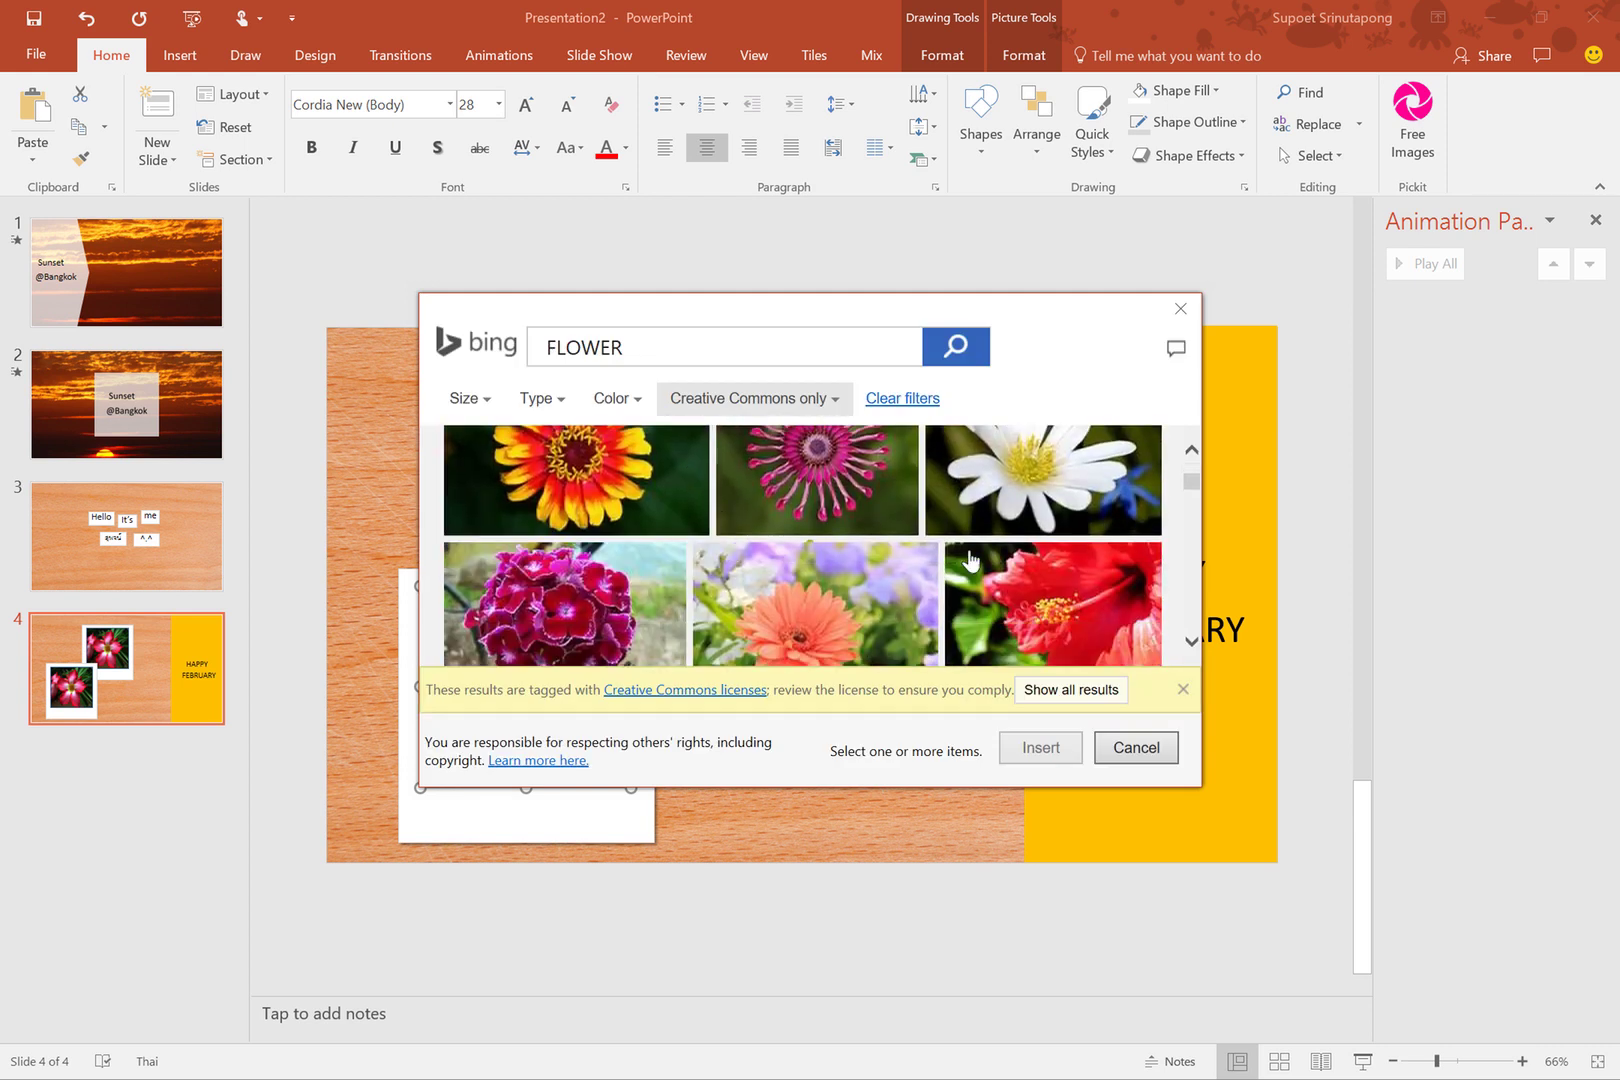
{"action": "scroll", "coordinate": [968, 560], "scroll_direction": "down", "scroll_amount": 2}
{"action": "scroll", "coordinate": [760, 532], "scroll_direction": "down", "scroll_amount": 2}
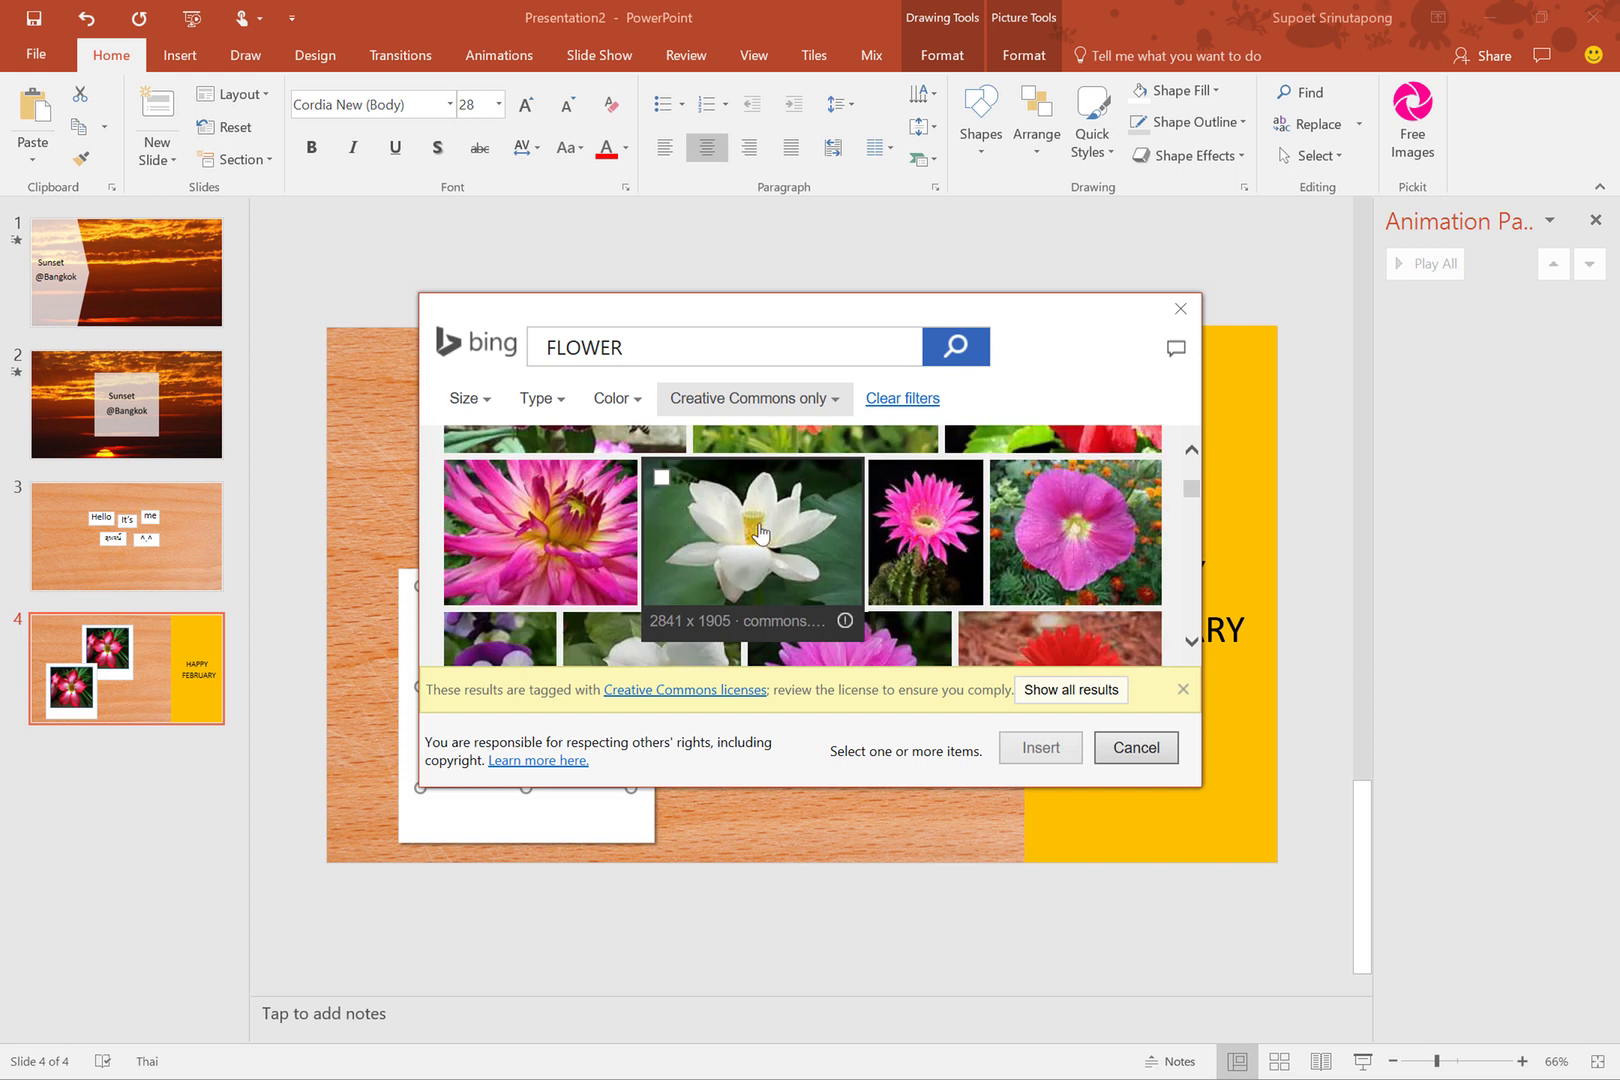
{"action": "left_click", "coordinate": [574, 537]}
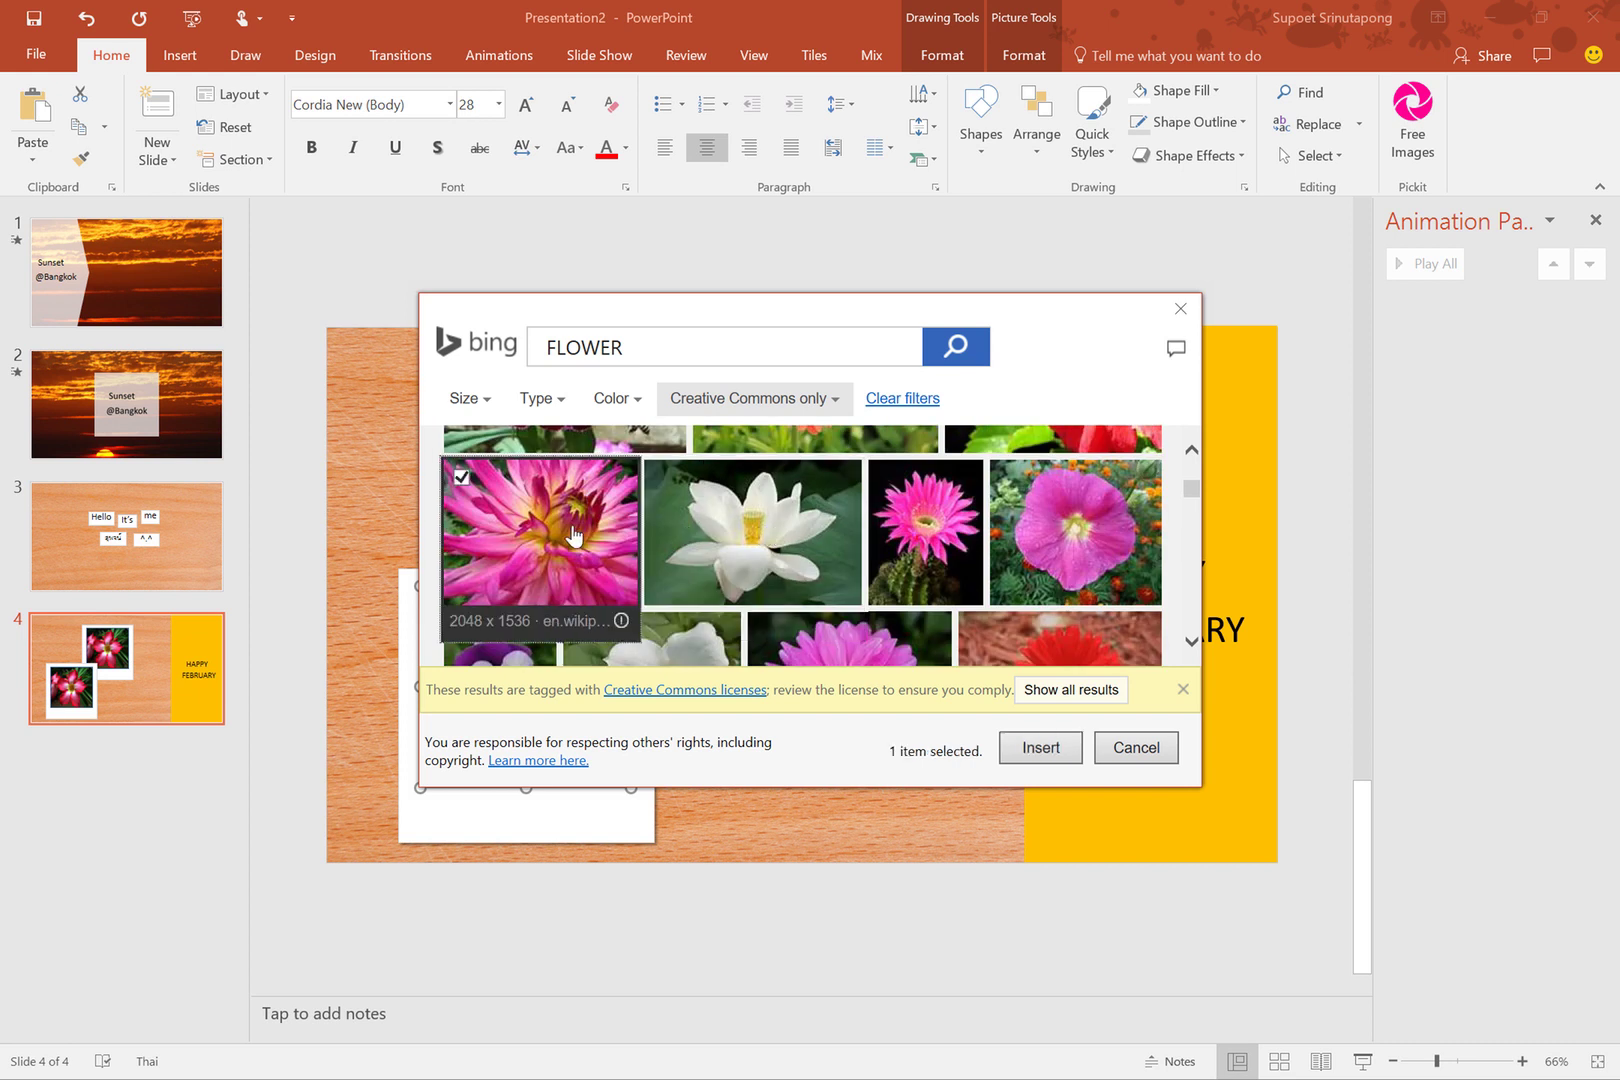
{"action": "left_click", "coordinate": [1040, 750]}
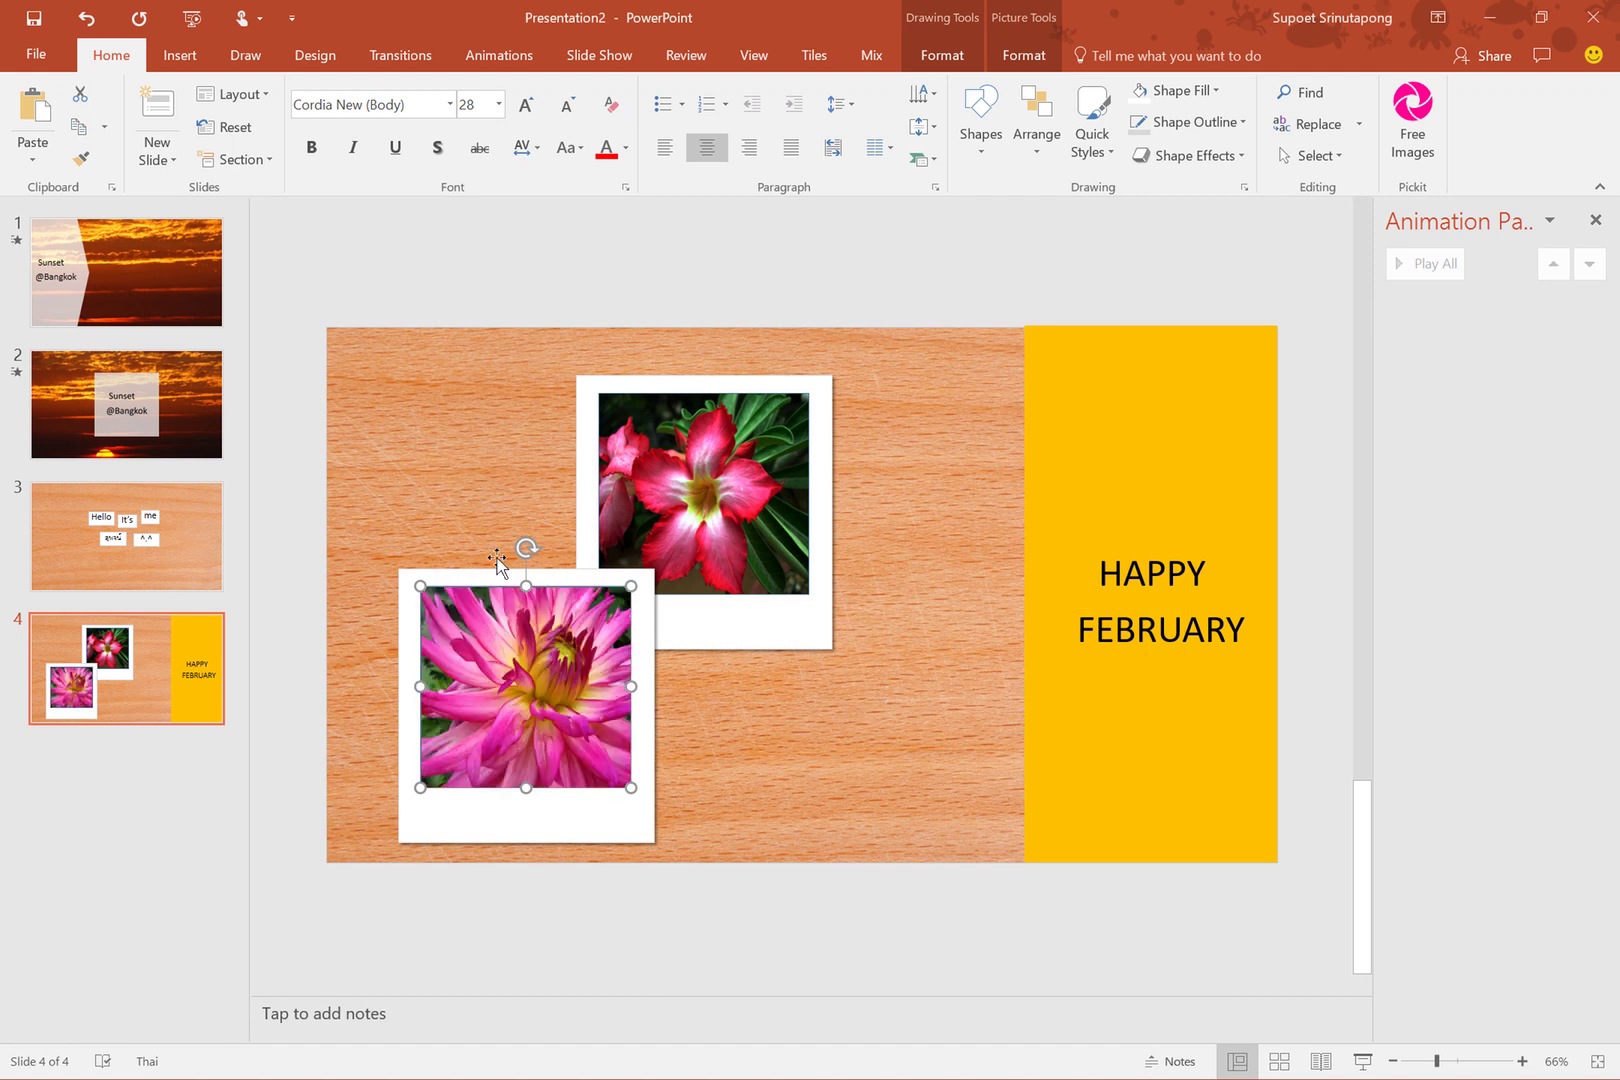
Step: Copy the framed dahlia to the right of the lower-left print
{"action": "left_click", "coordinate": [435, 574]}
{"action": "left_click", "coordinate": [591, 711], "text": "shift"}
{"action": "left_click_drag", "start_coordinate": [585, 745], "coordinate": [899, 763]}
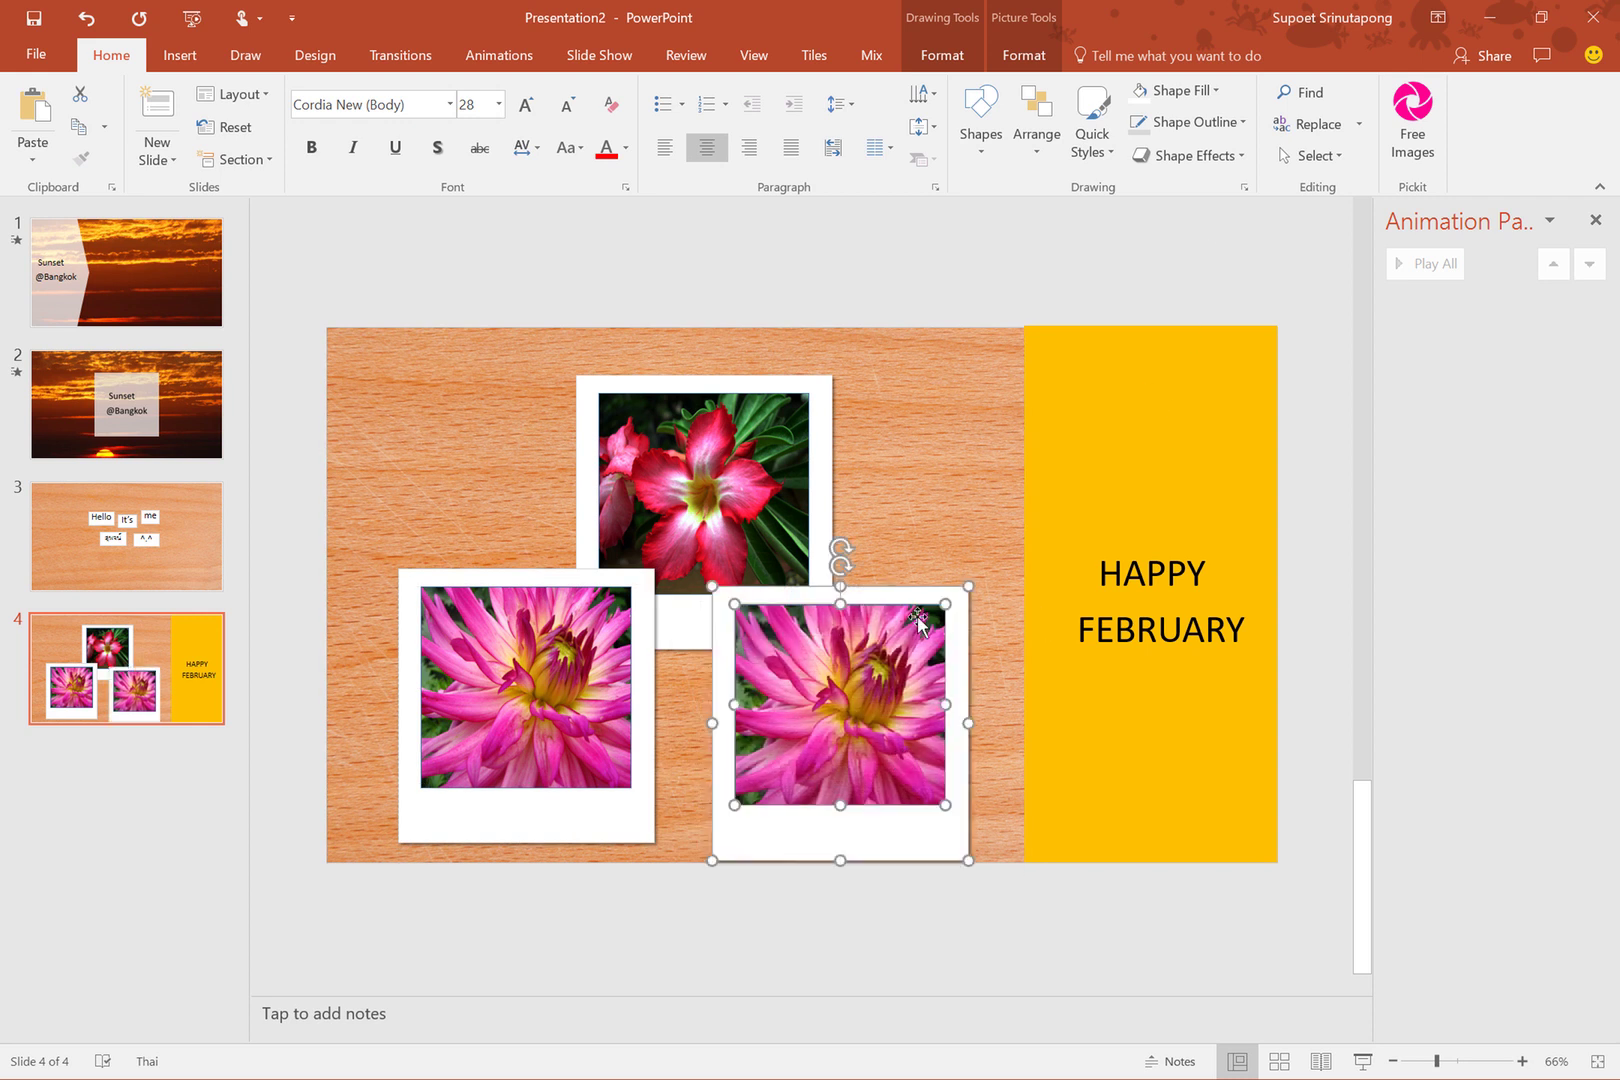
{"action": "left_click", "coordinate": [948, 517]}
{"action": "left_click", "coordinate": [840, 700]}
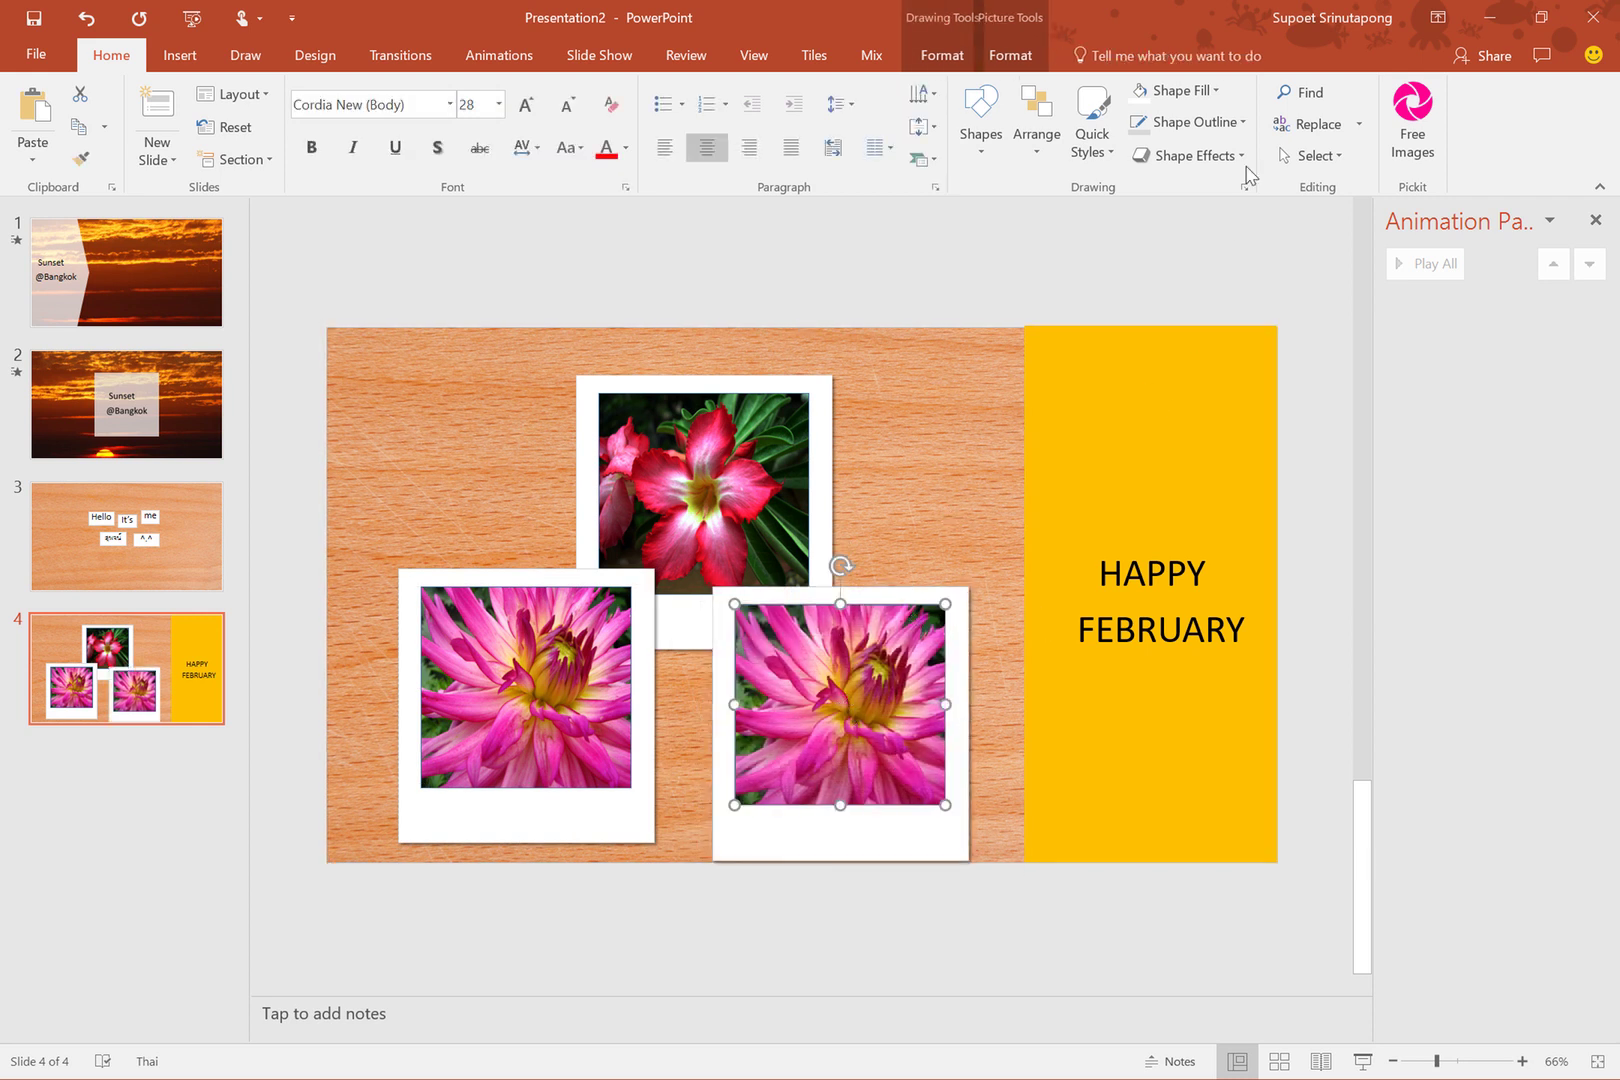
Step: Refill the new frame's picture with an orange-red zinnia from a Bing FLOWER search
{"action": "left_click", "coordinate": [1205, 92]}
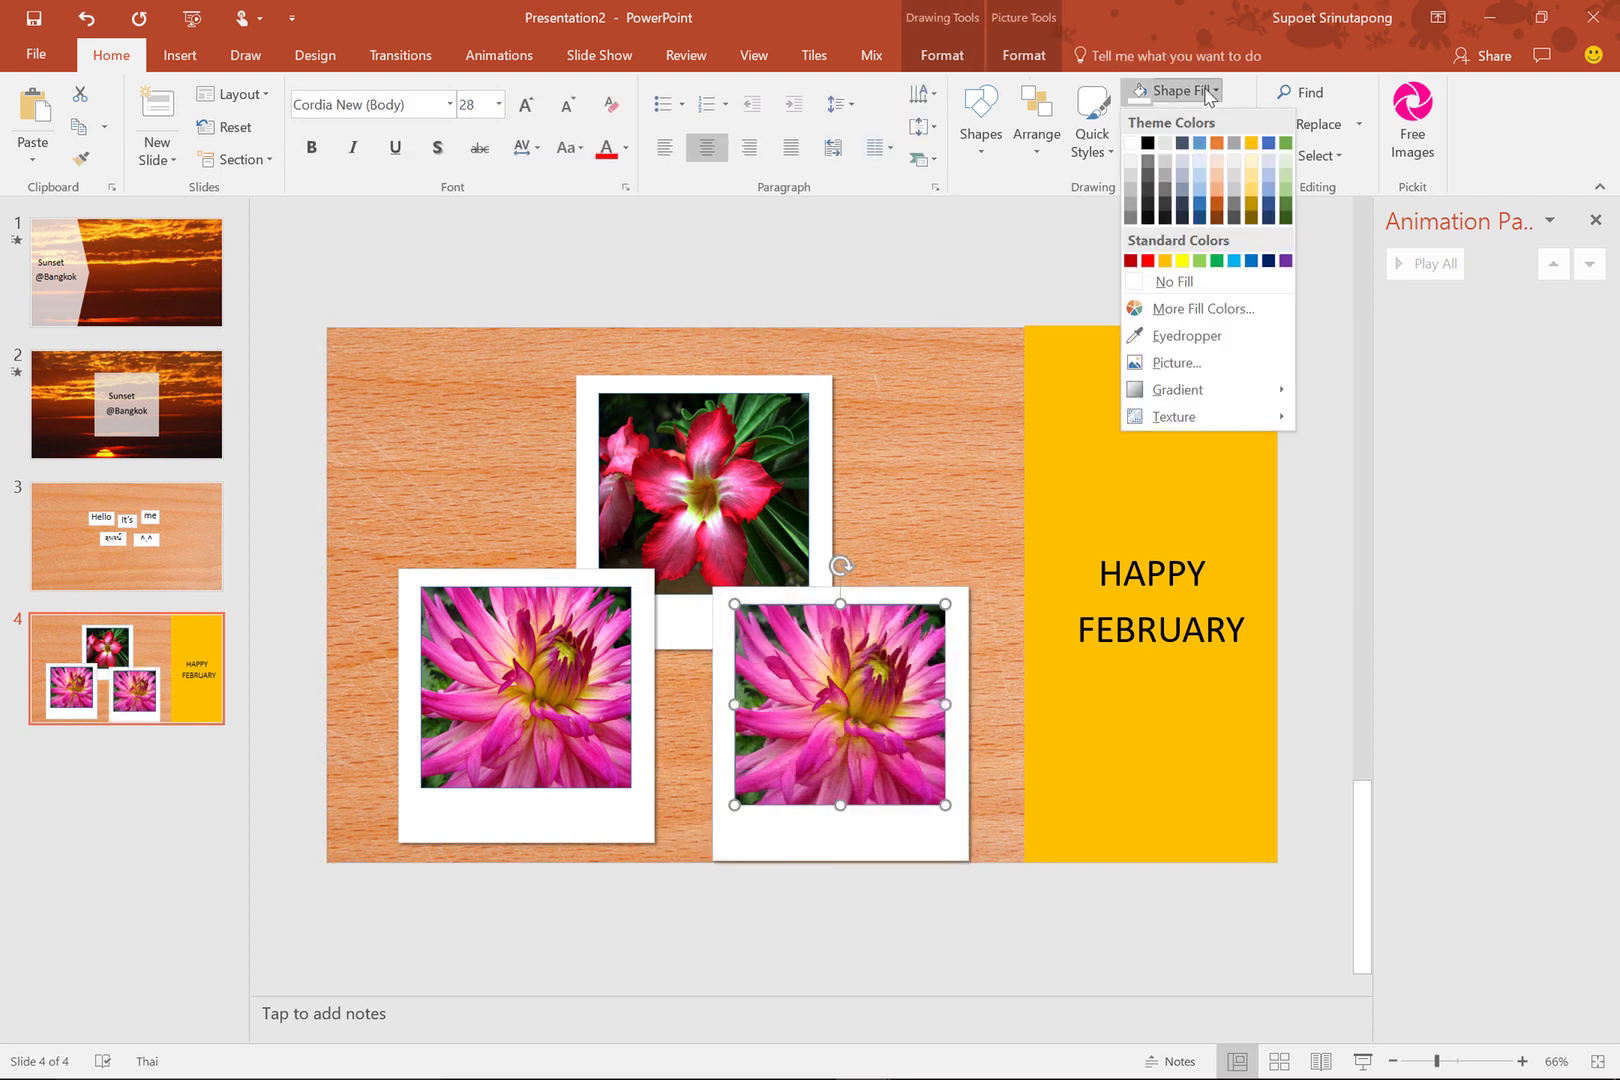
{"action": "left_click", "coordinate": [1207, 353]}
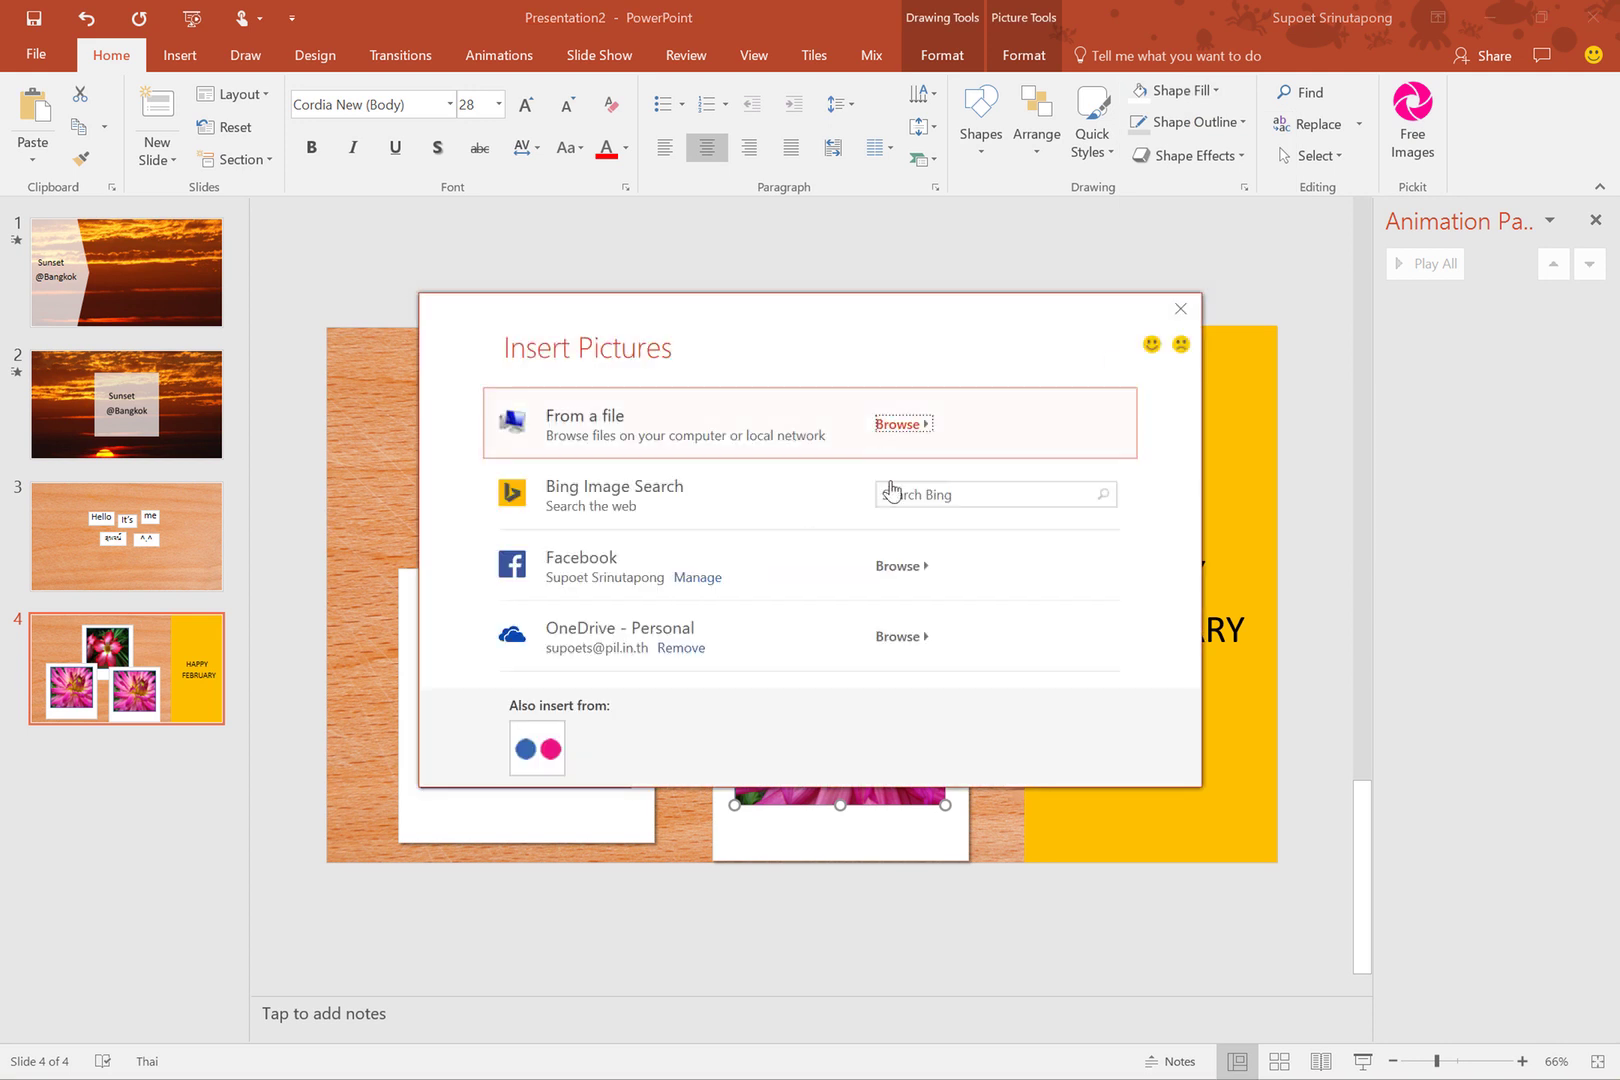
{"action": "left_click", "coordinate": [906, 494]}
{"action": "type", "text": "FLOWER"}
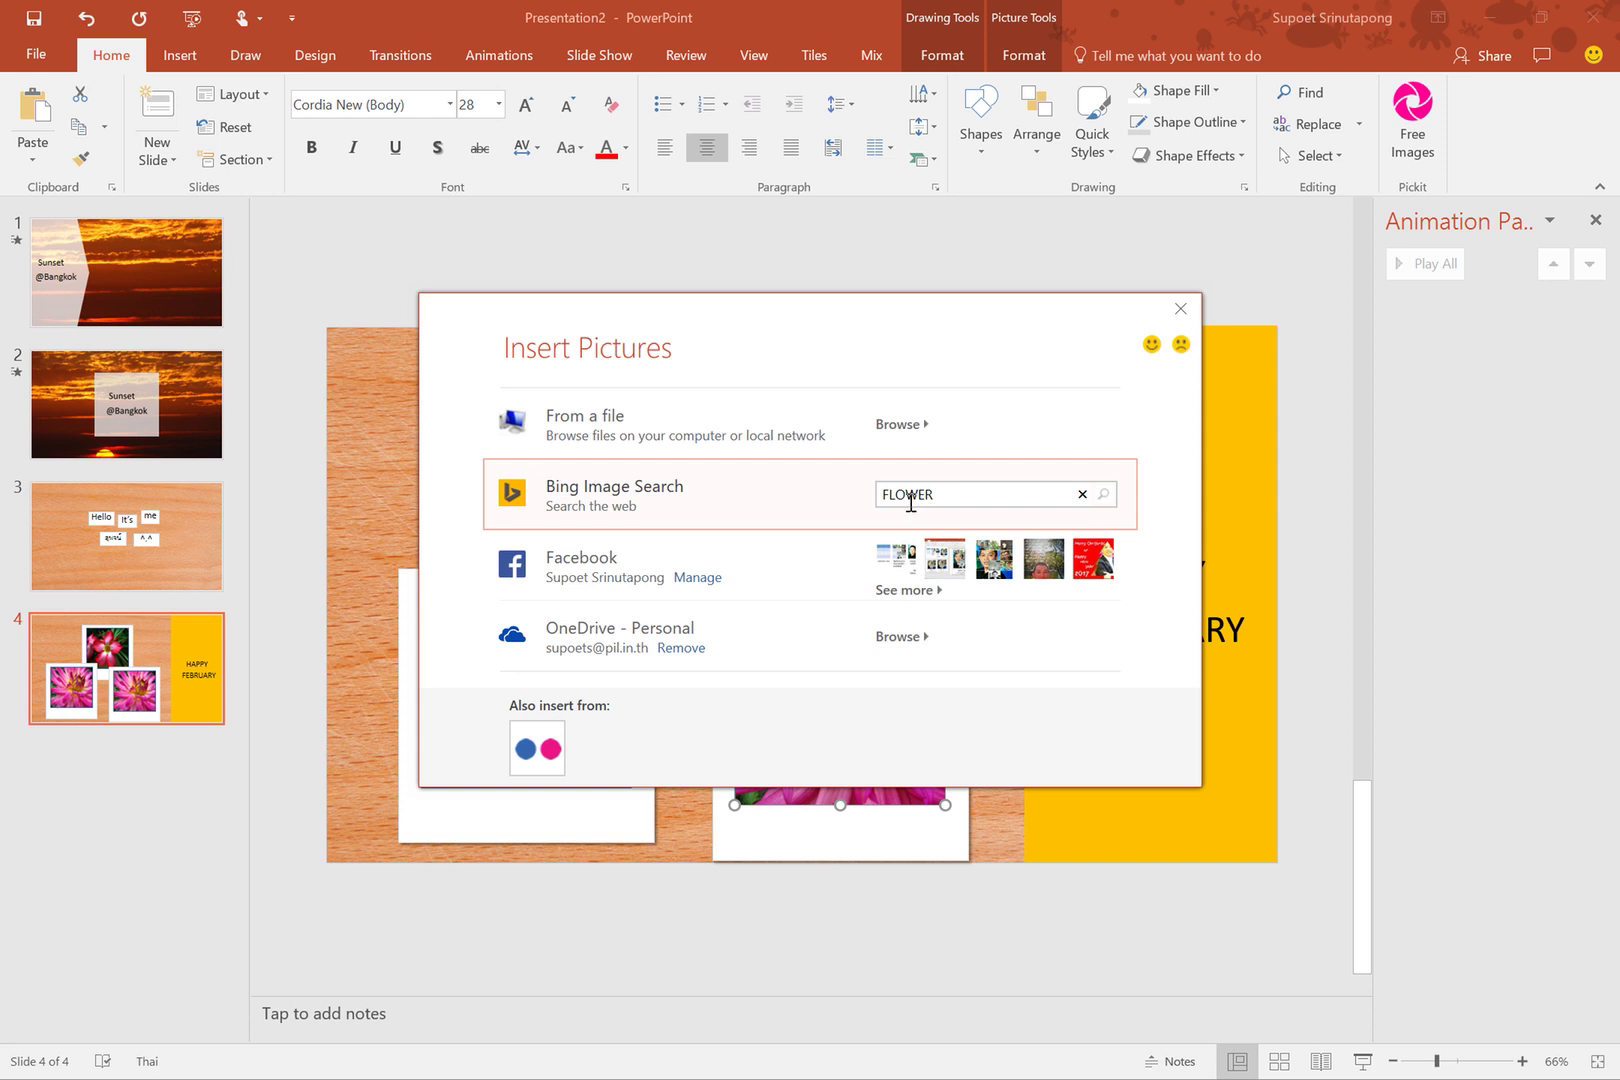
{"action": "key", "text": "Return"}
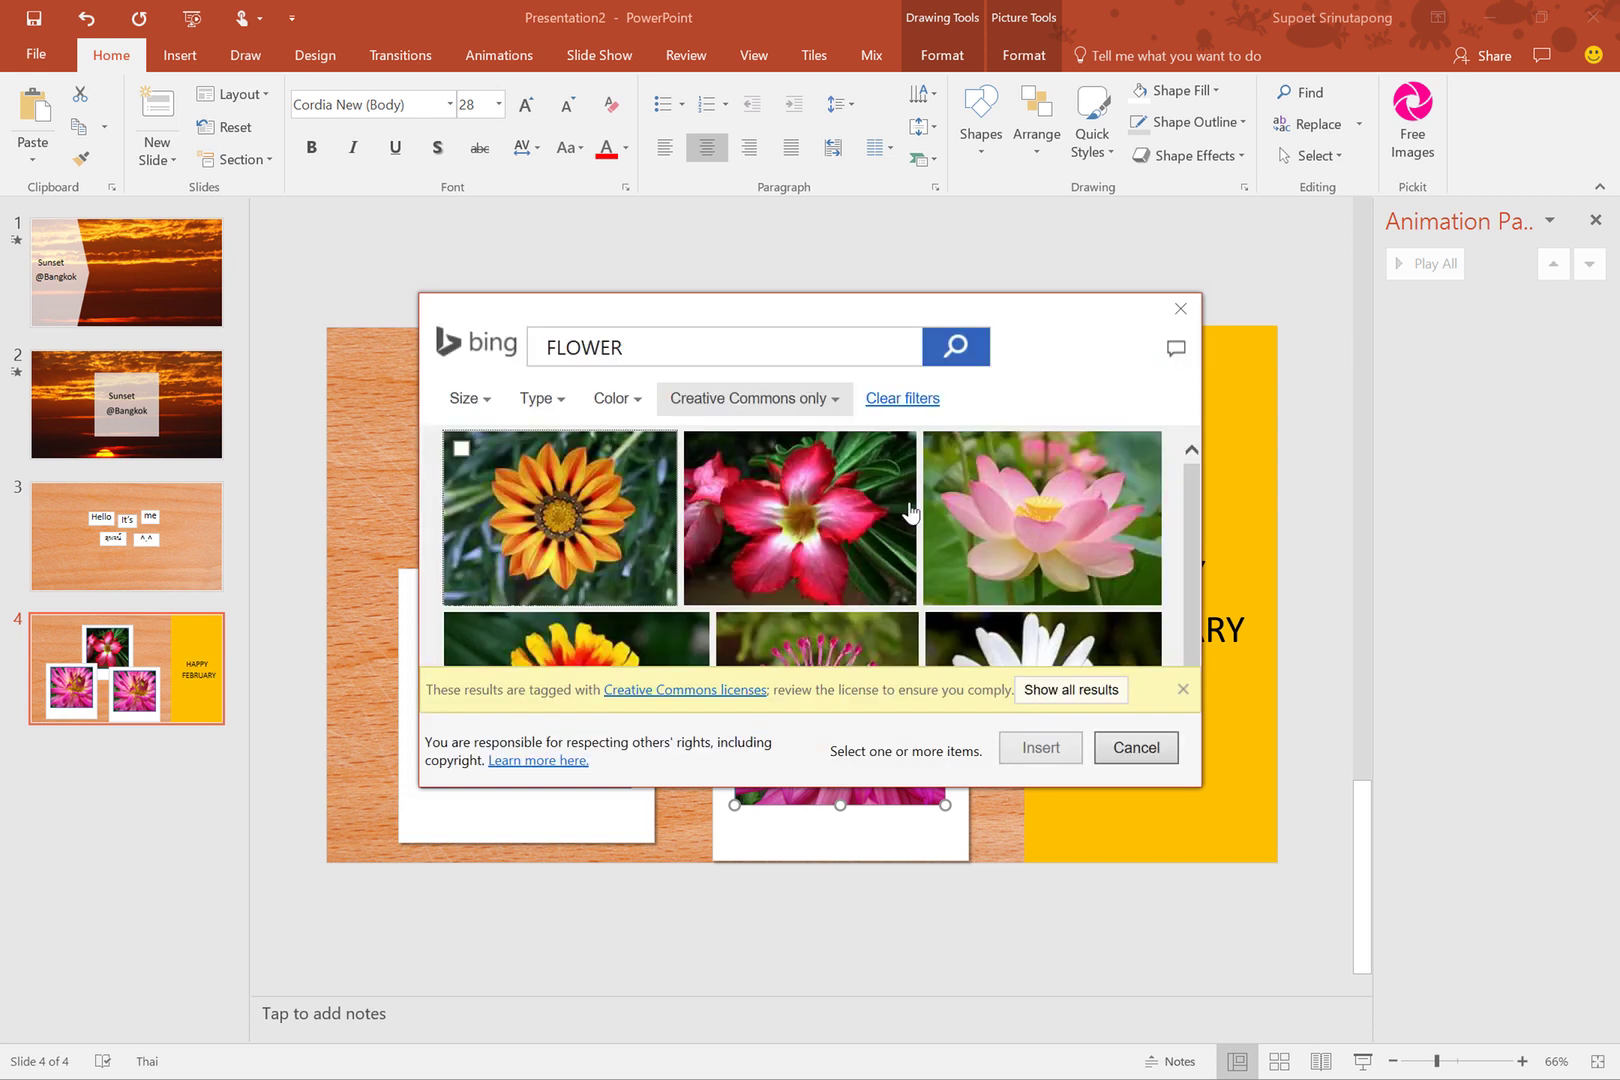
{"action": "scroll", "coordinate": [900, 510], "scroll_direction": "down", "scroll_amount": 1}
{"action": "scroll", "coordinate": [897, 512], "scroll_direction": "down", "scroll_amount": 1}
{"action": "scroll", "coordinate": [897, 512], "scroll_direction": "down", "scroll_amount": 1}
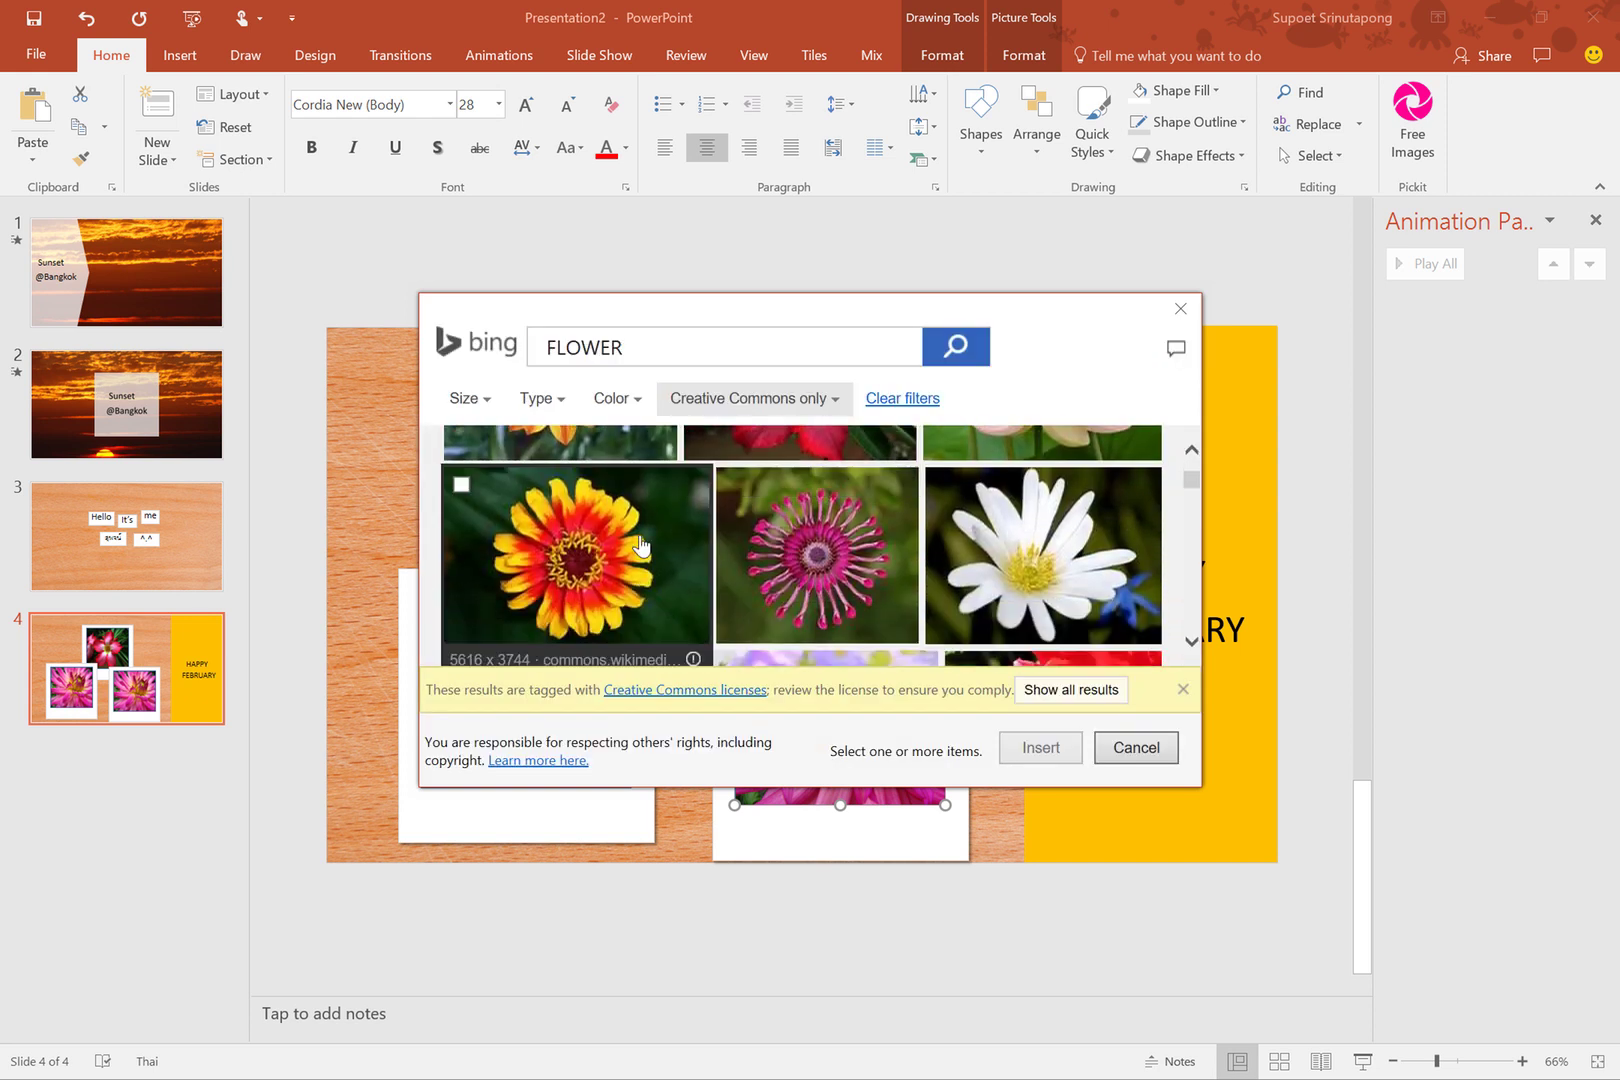
{"action": "left_click", "coordinate": [700, 580]}
{"action": "left_click", "coordinate": [1038, 755]}
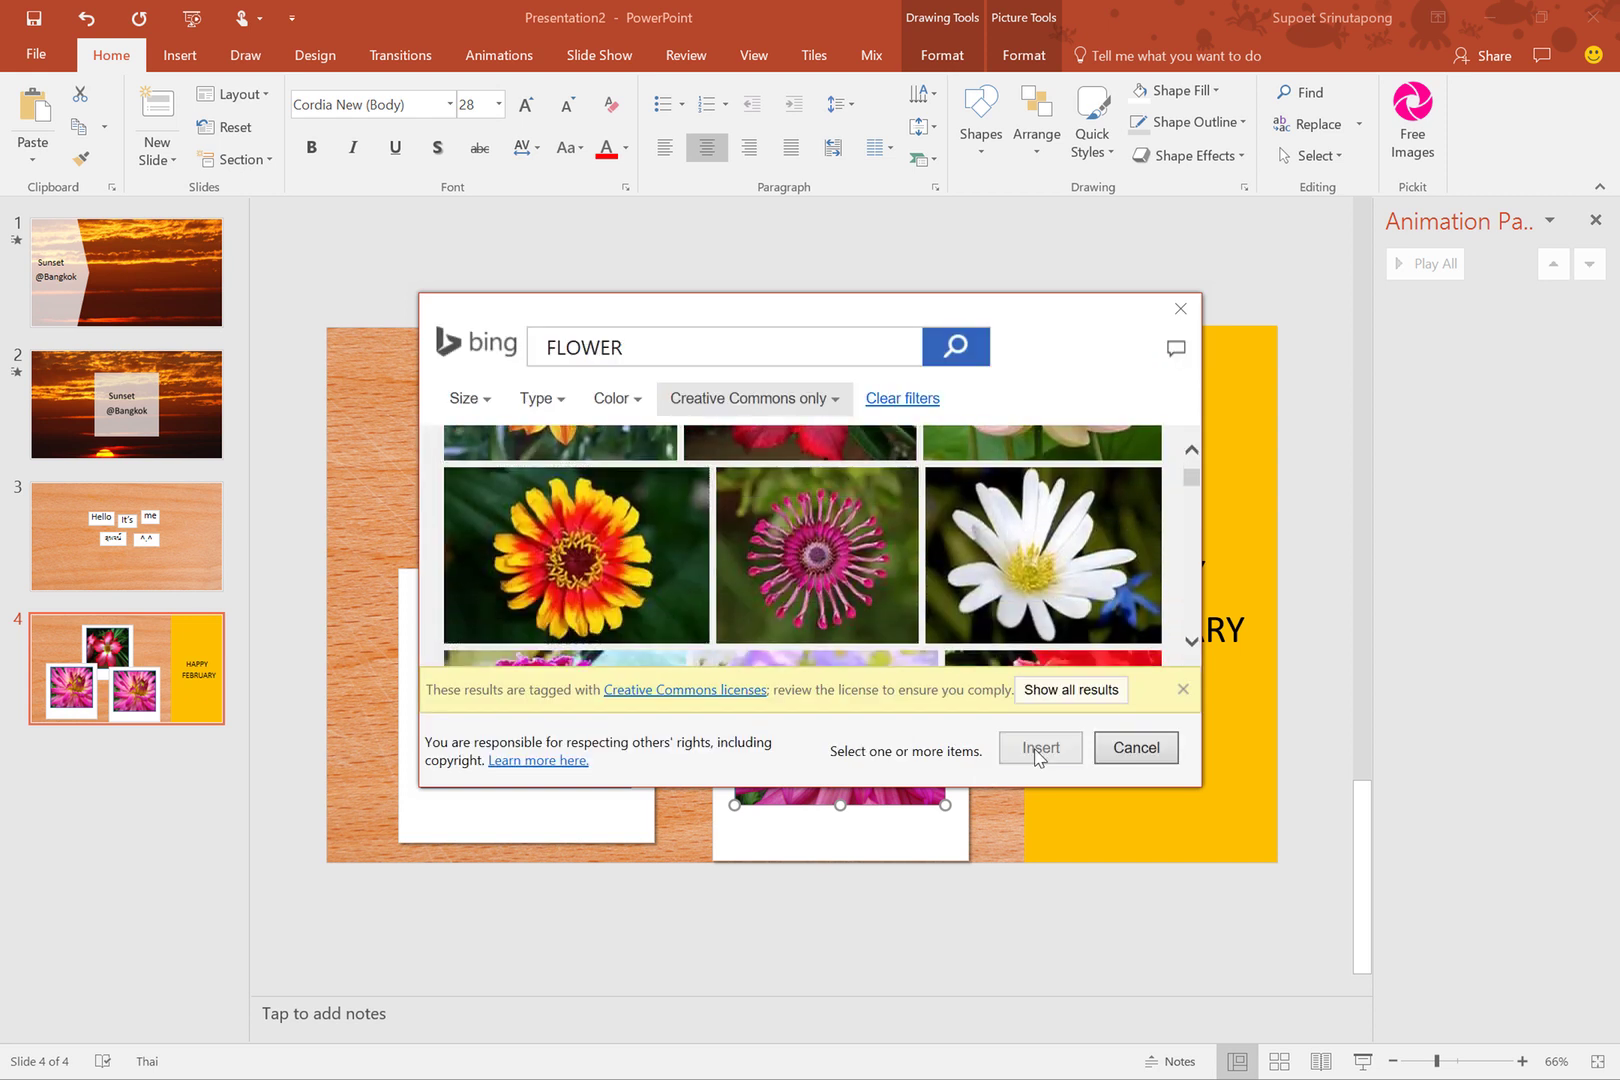
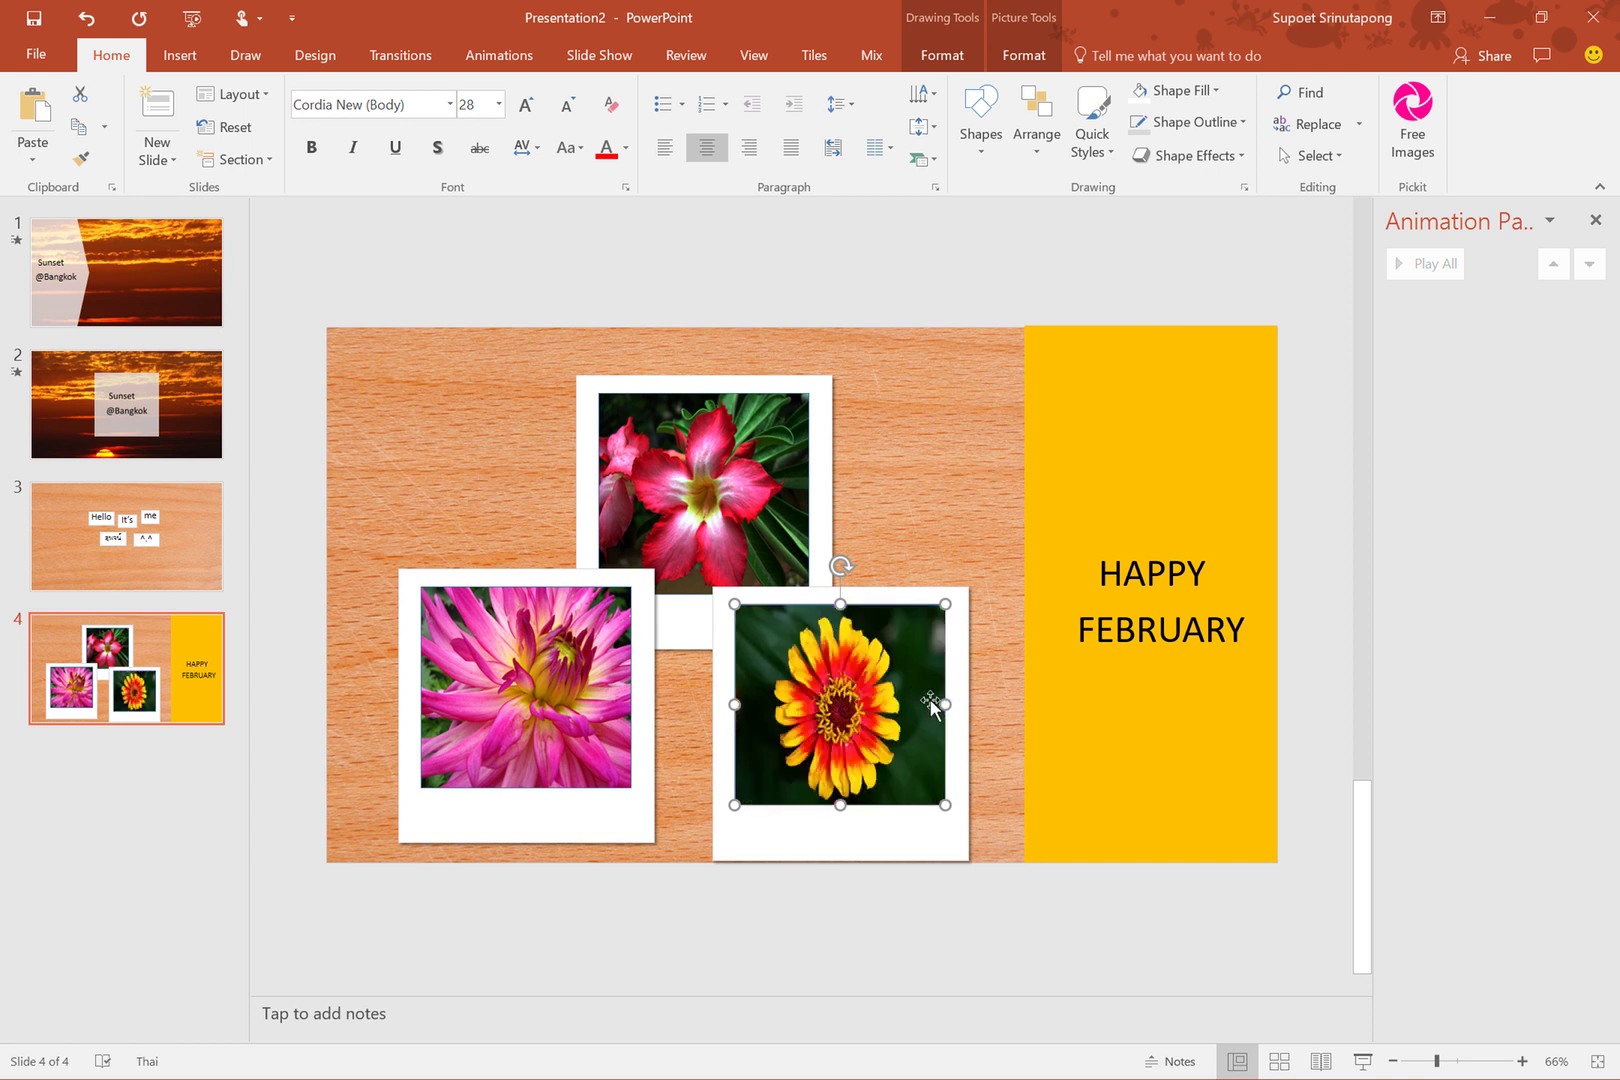
Step: Group the top flower, pink dahlia and yellow-flower photos each with its white frame using Ctrl+G
{"action": "left_click", "coordinate": [916, 416]}
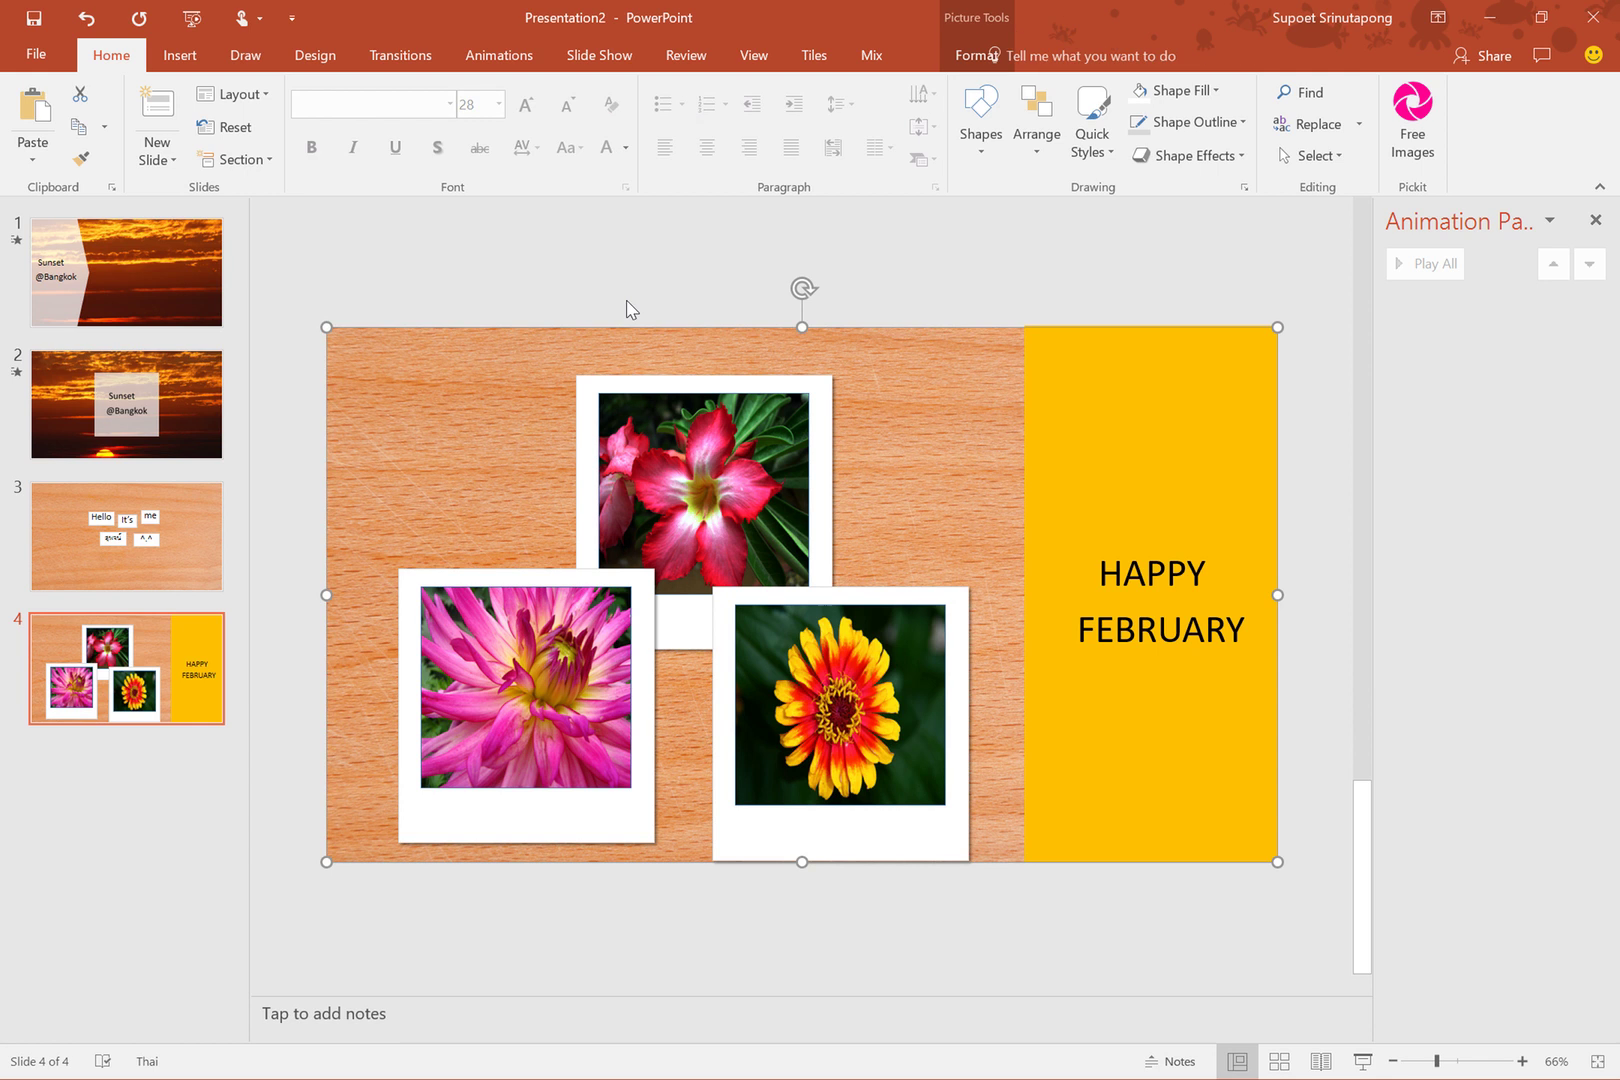
{"action": "left_click", "coordinate": [788, 275]}
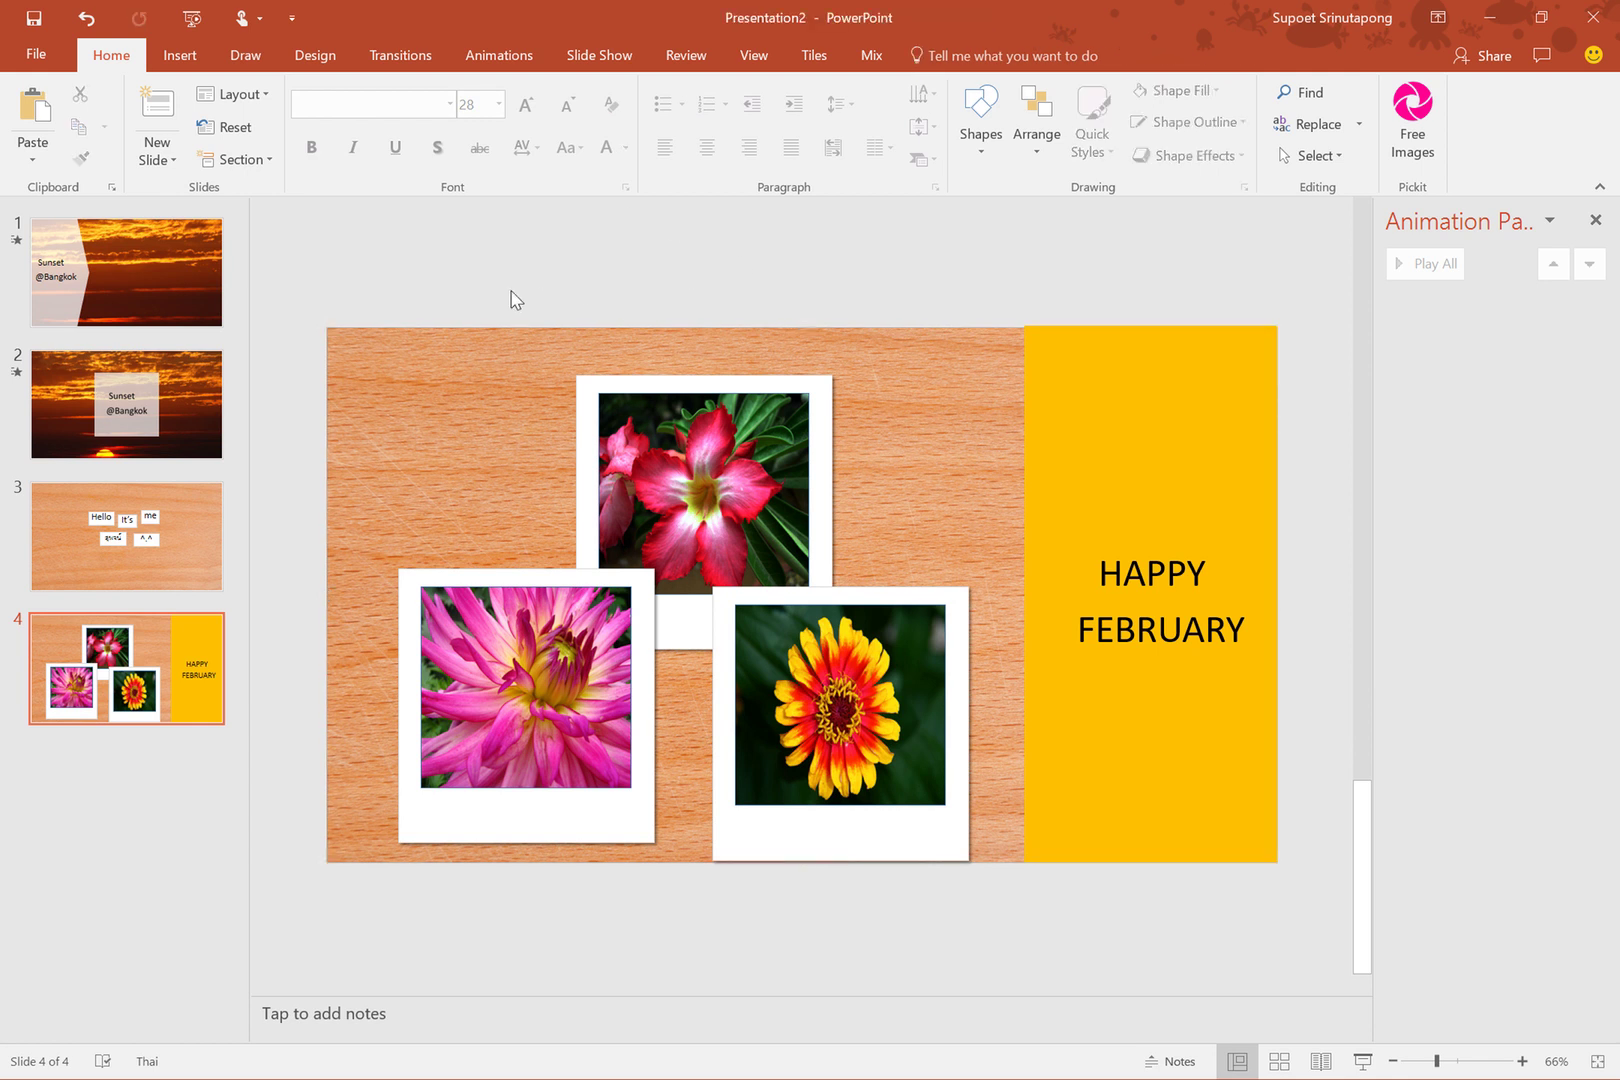
{"action": "left_click_drag", "start_coordinate": [510, 240], "coordinate": [911, 743]}
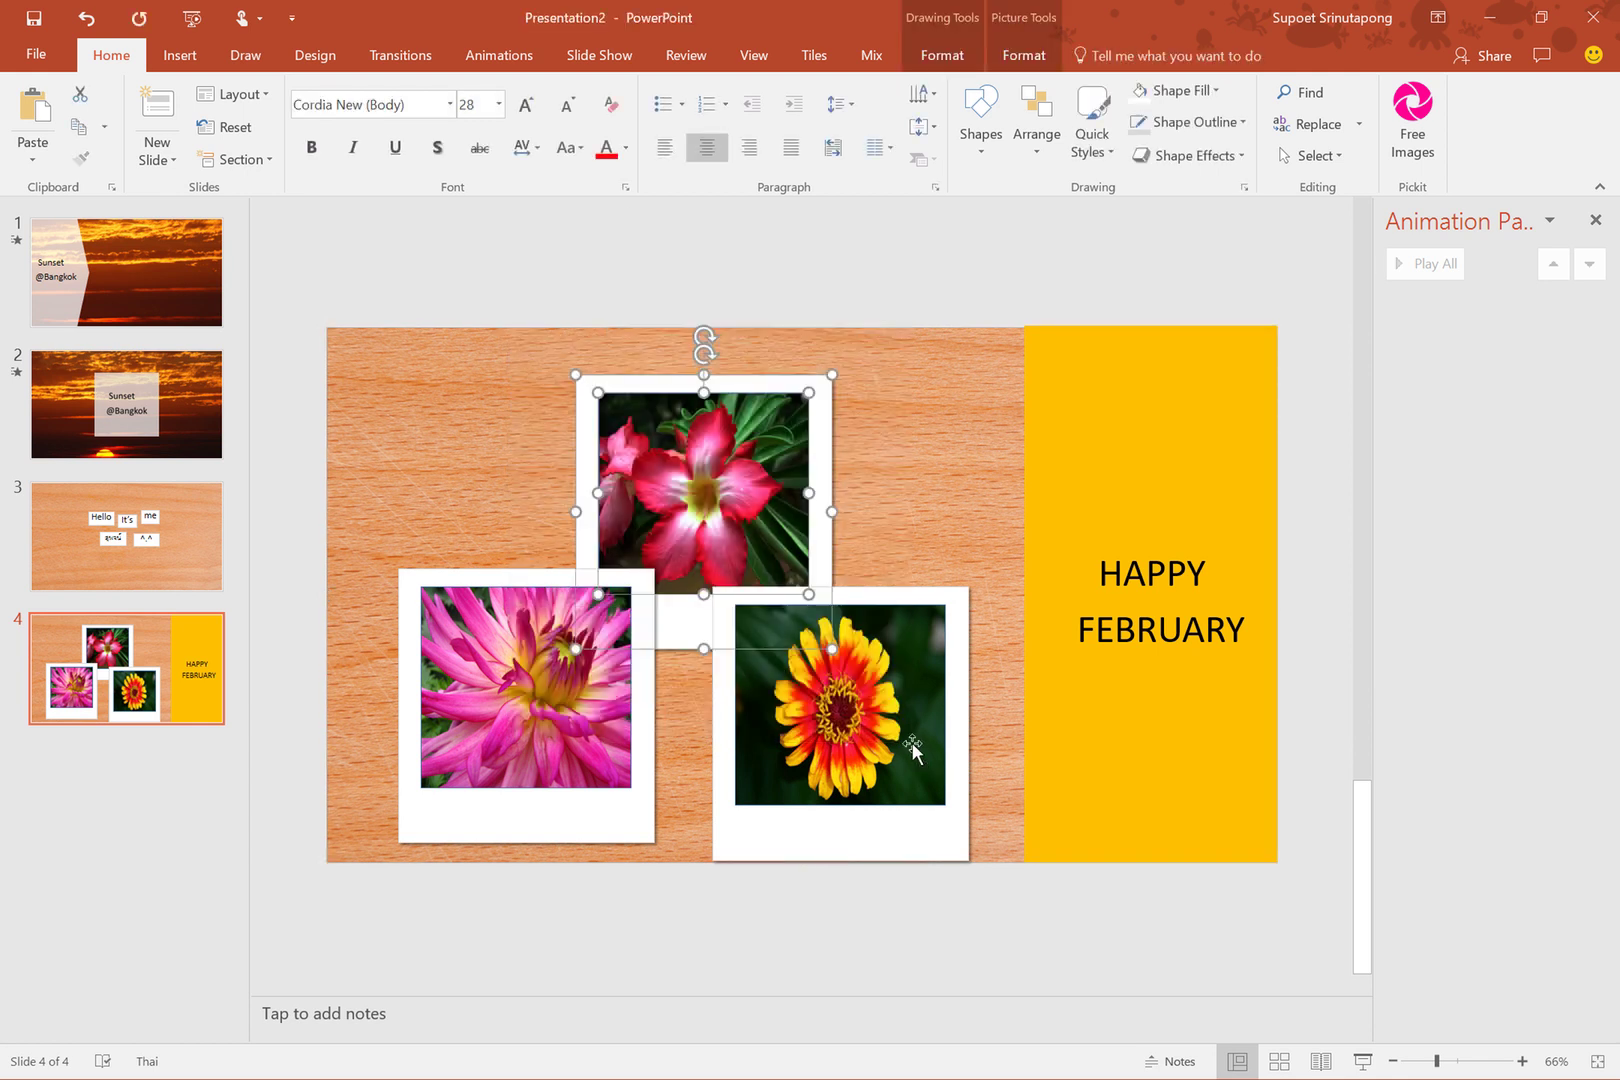
{"action": "key", "text": "ctrl+g"}
{"action": "left_click_drag", "start_coordinate": [270, 540], "coordinate": [735, 949]}
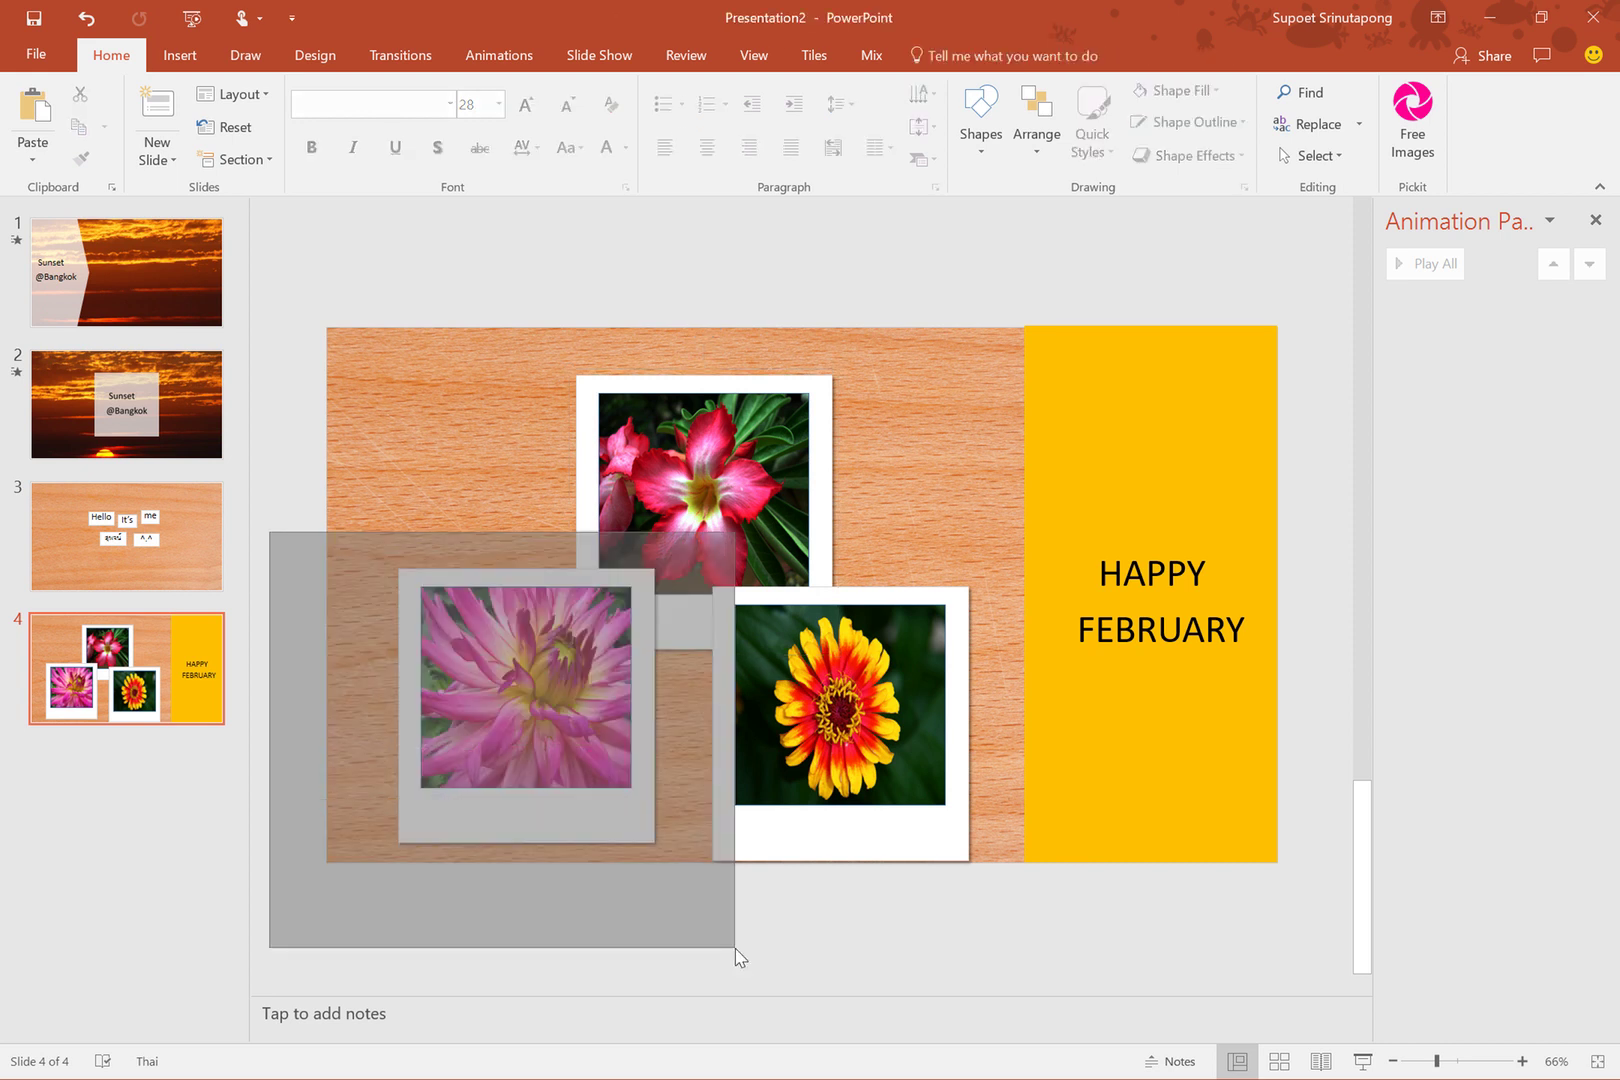
{"action": "key", "text": "ctrl+g"}
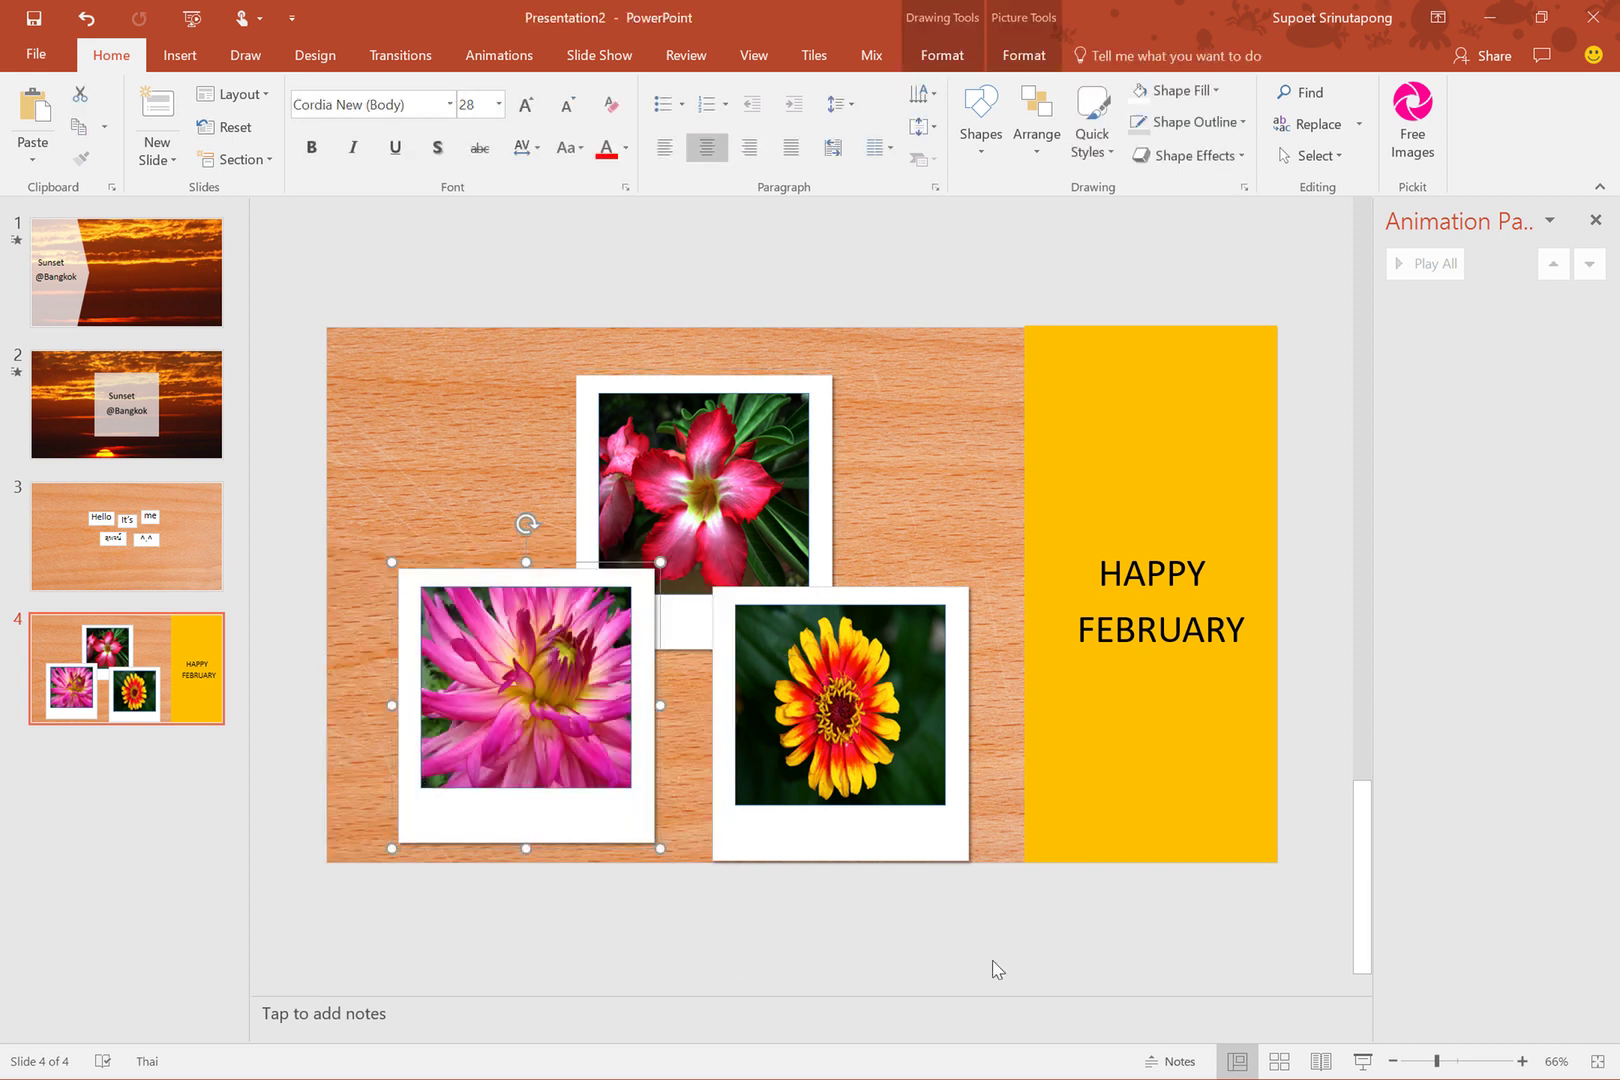
{"action": "left_click_drag", "start_coordinate": [1047, 960], "coordinate": [670, 507]}
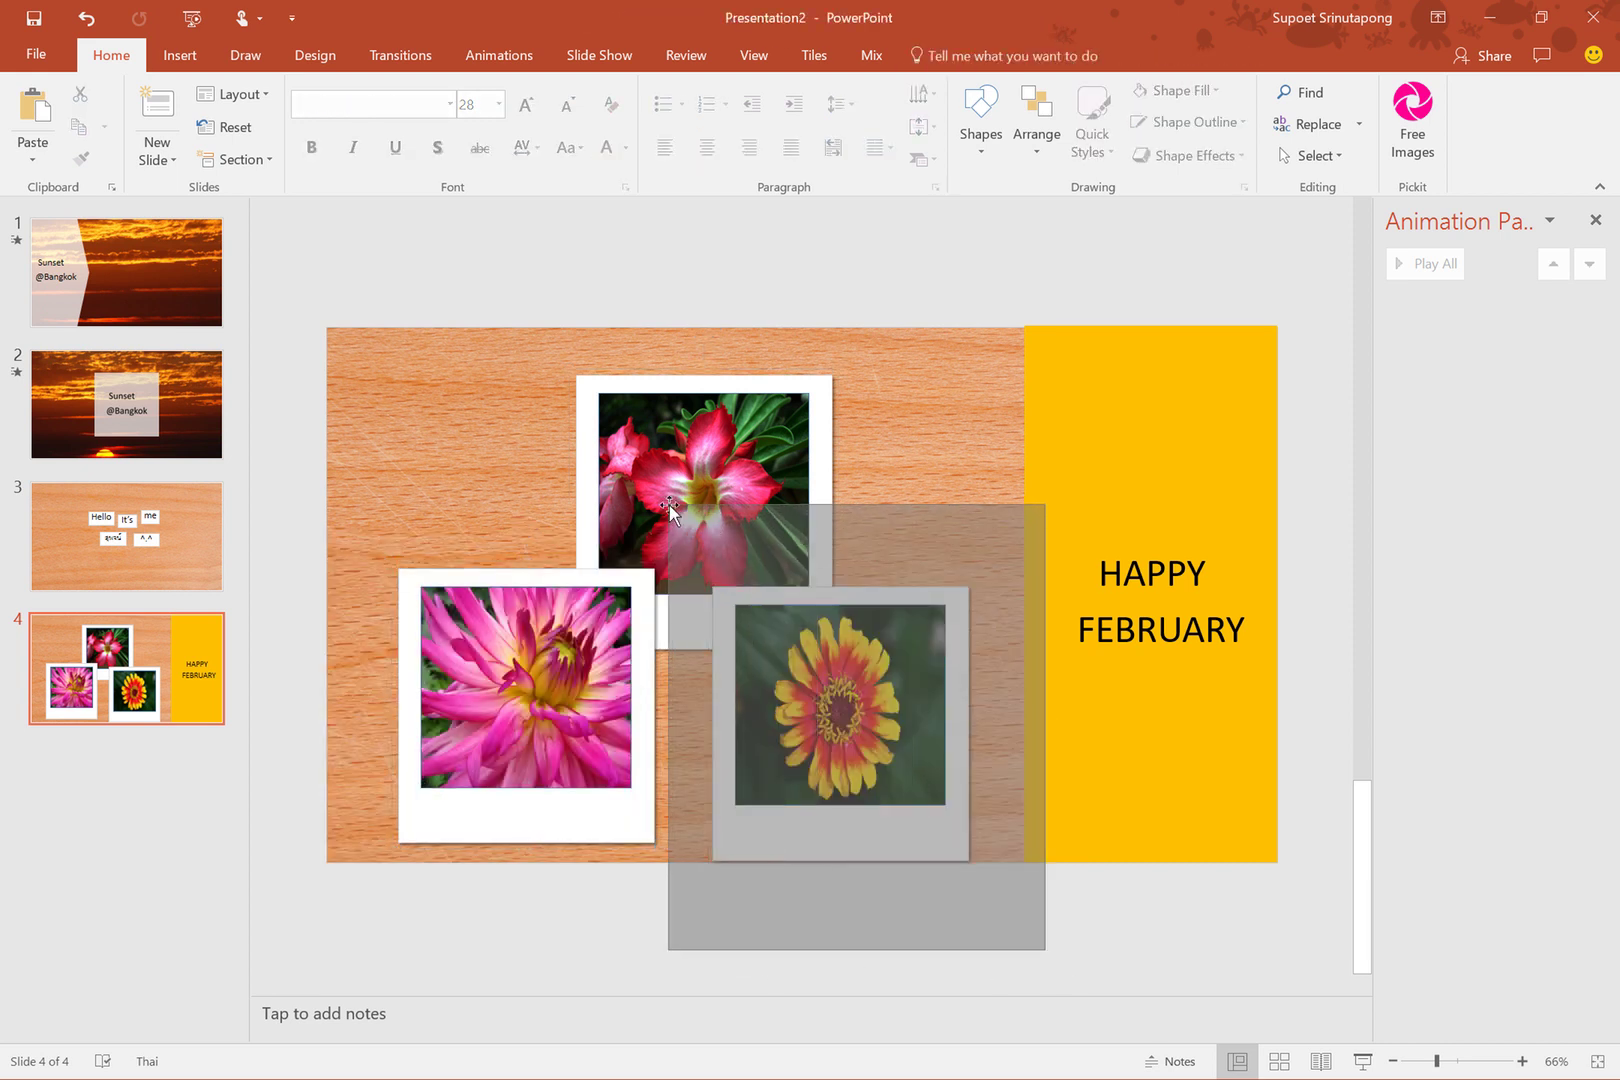
{"action": "key", "text": "ctrl+g"}
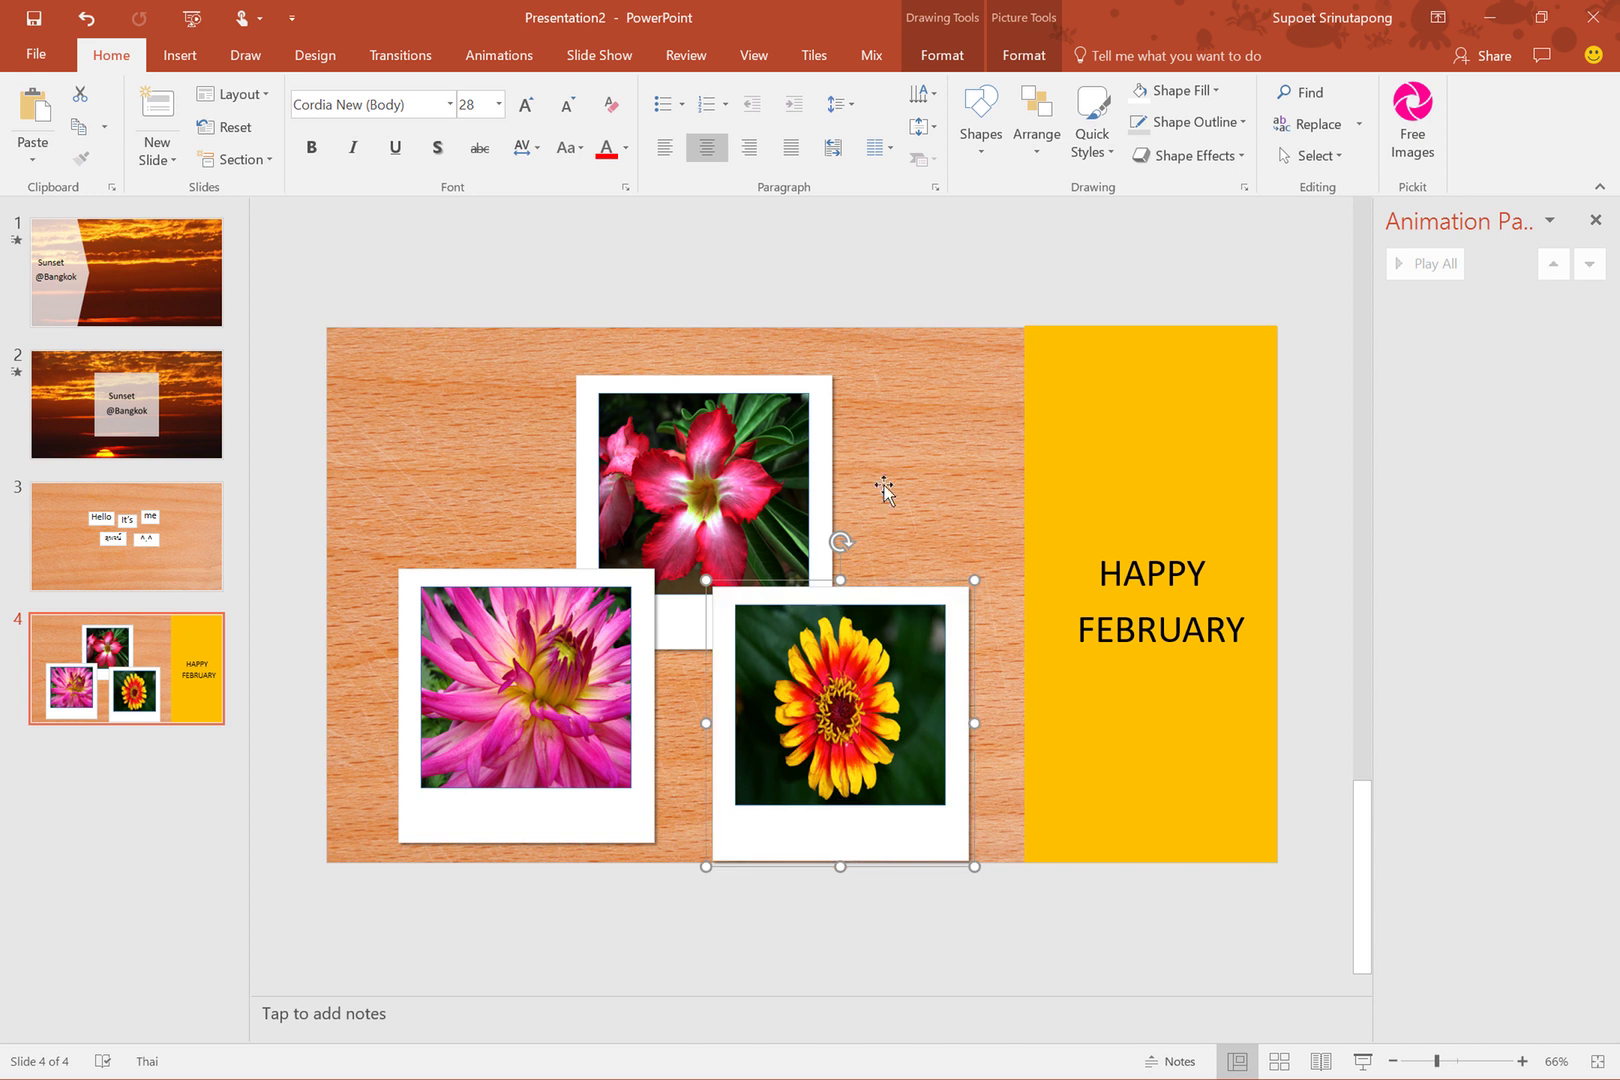
{"action": "left_click", "coordinate": [658, 400]}
Step: Tilt the top pink-flower photo and the pink dahlia photo counter-clockwise
{"action": "left_click_drag", "start_coordinate": [704, 330], "coordinate": [667, 331]}
{"action": "left_click", "coordinate": [521, 578]}
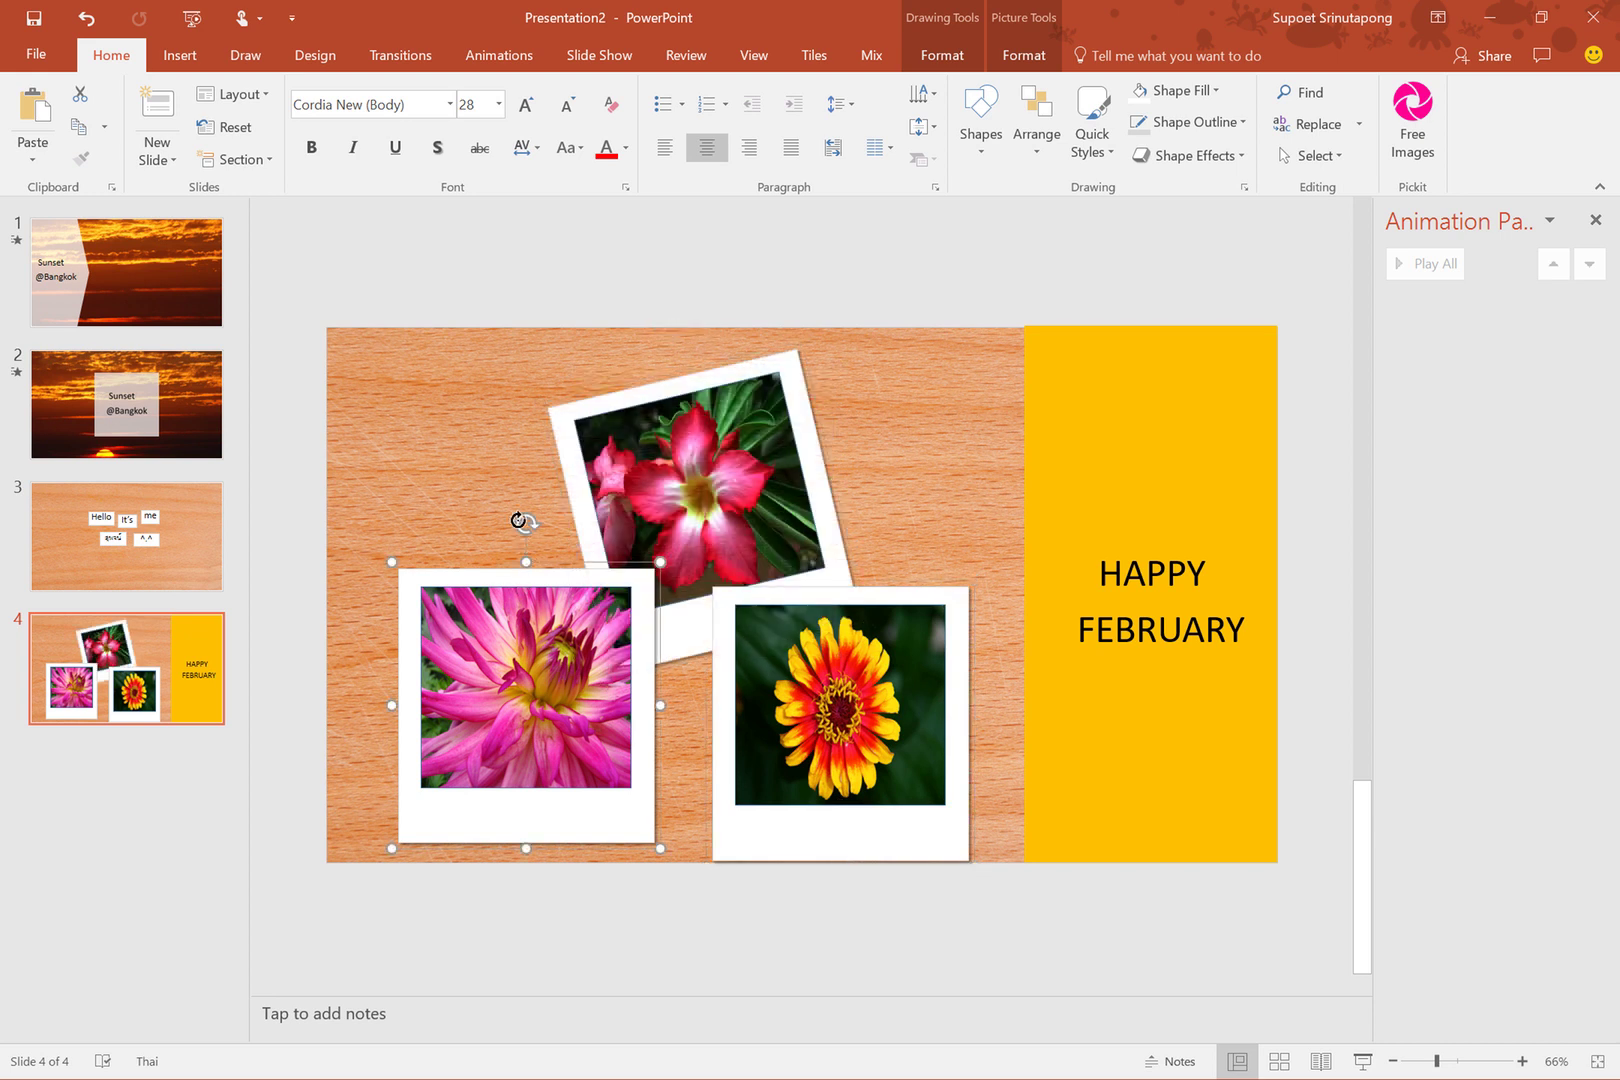
{"action": "left_click_drag", "start_coordinate": [518, 520], "coordinate": [560, 527]}
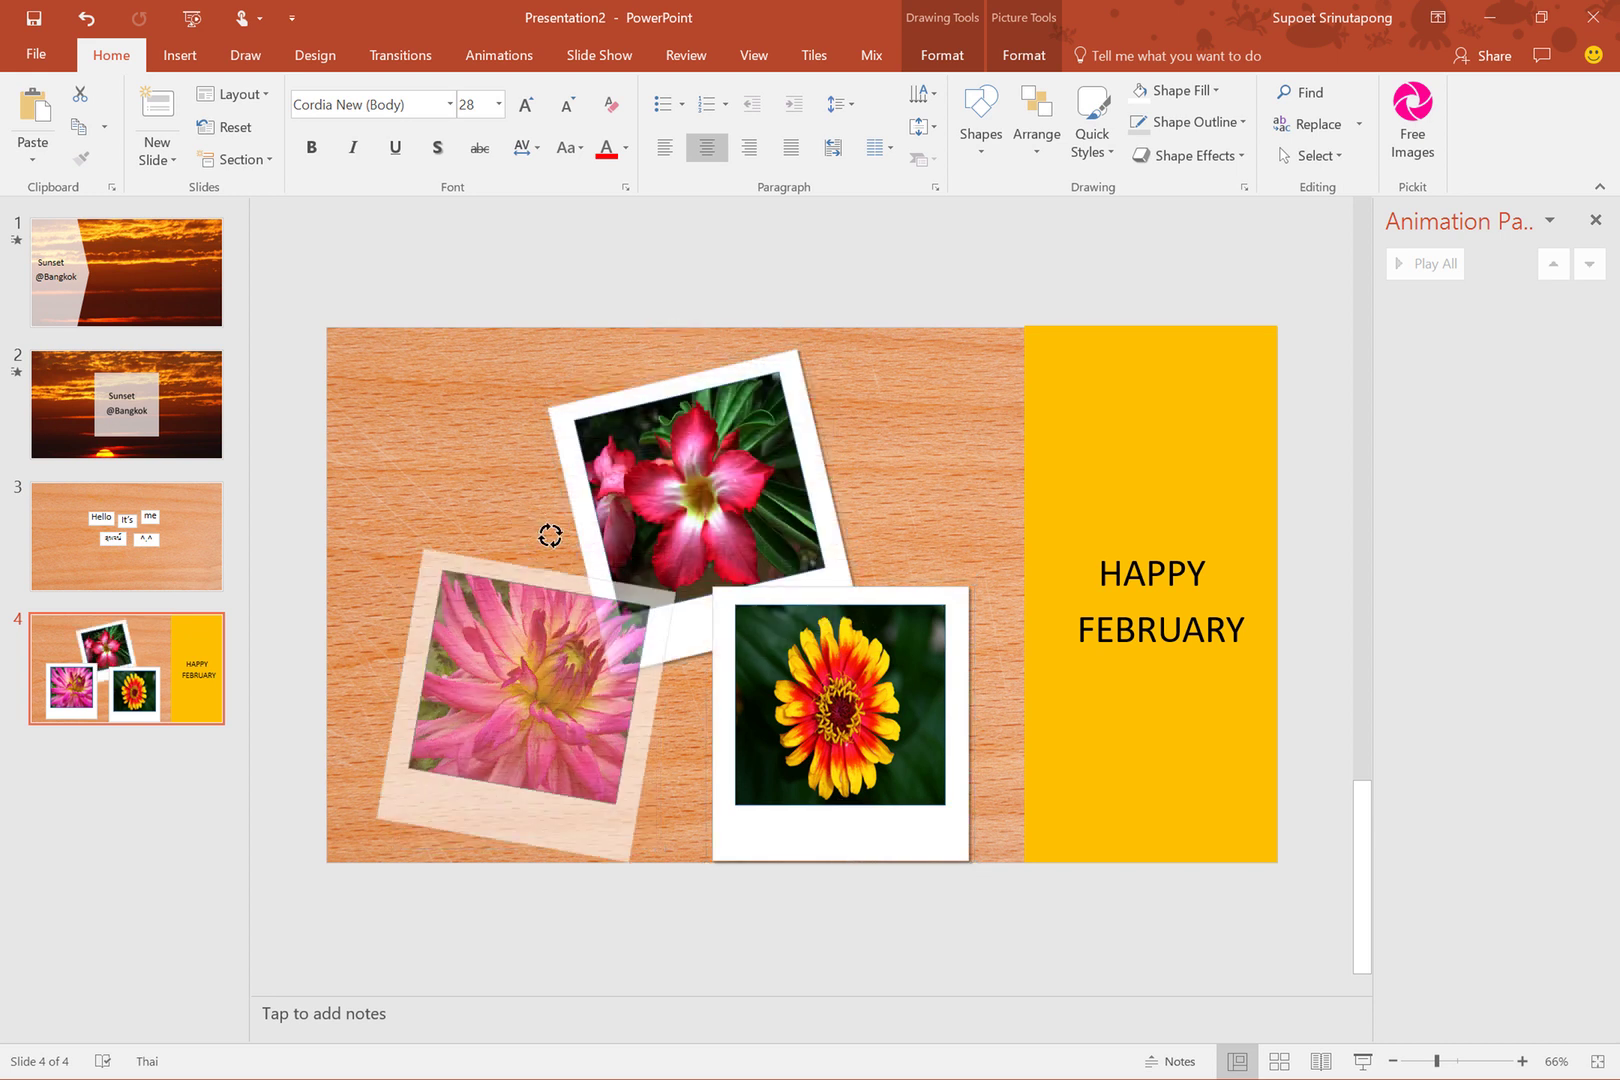
Step: Send the orange-flower photo to the back, behind the other polaroids
{"action": "left_click", "coordinate": [905, 615]}
{"action": "right_click", "coordinate": [905, 612]}
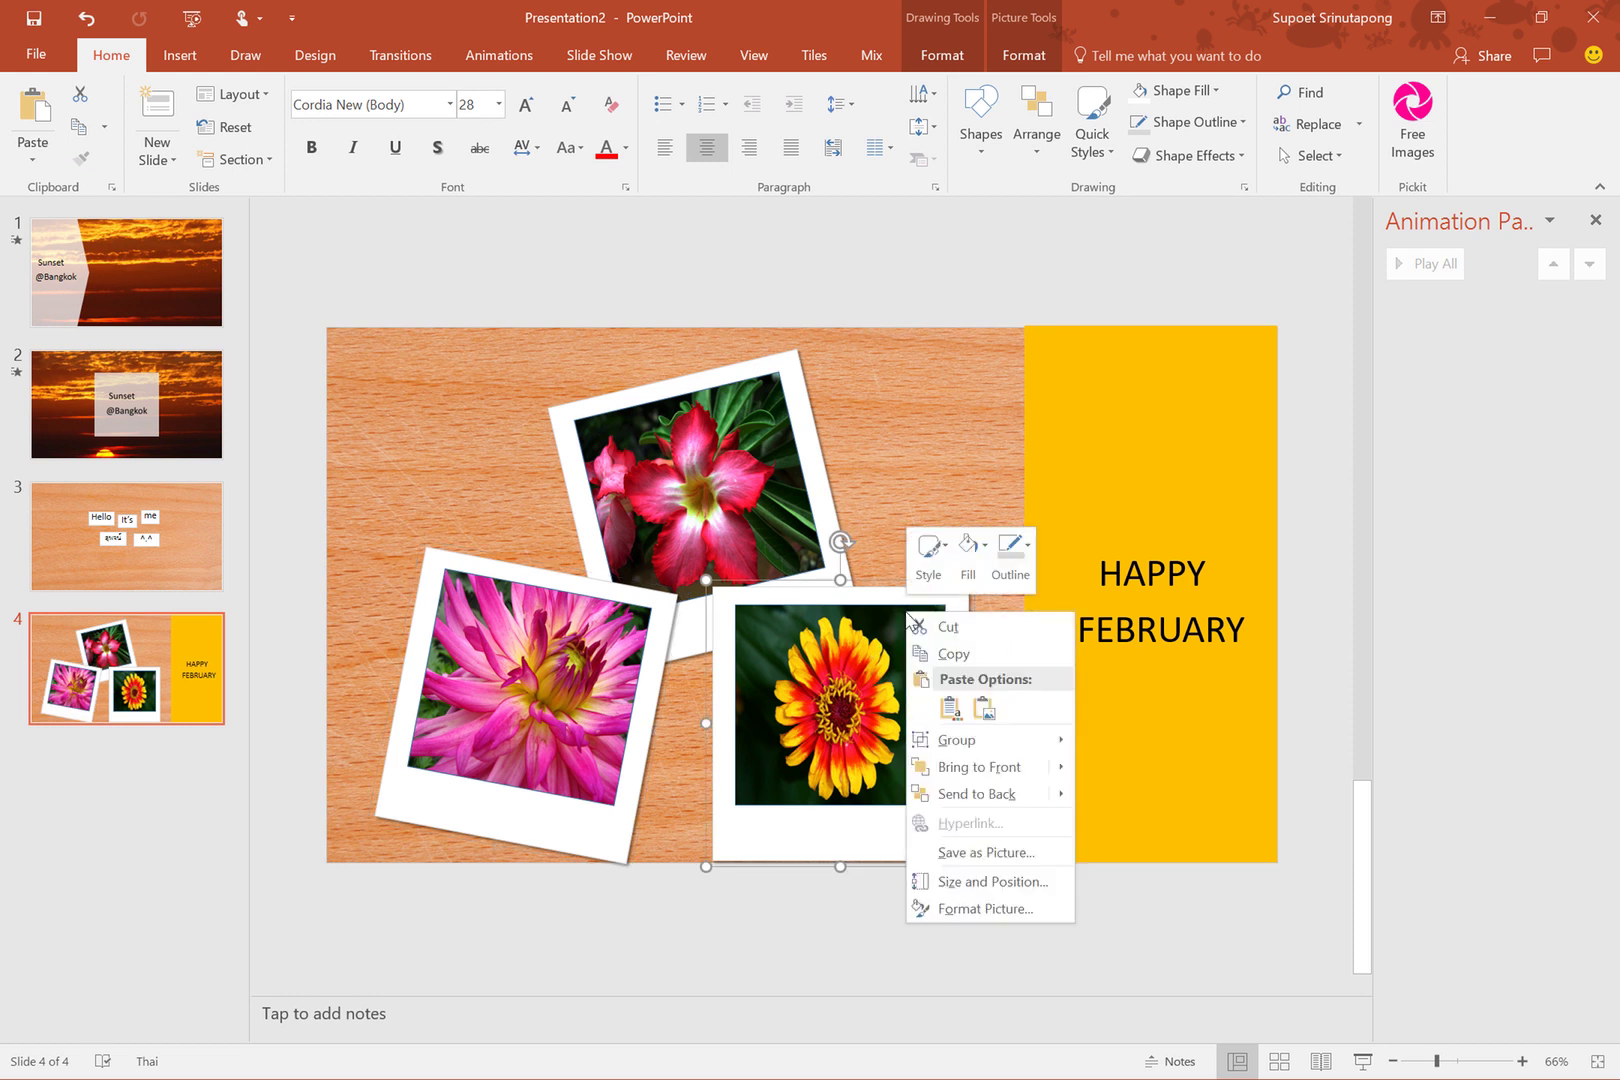
{"action": "left_click", "coordinate": [908, 473]}
{"action": "left_click", "coordinate": [905, 472], "text": "shift"}
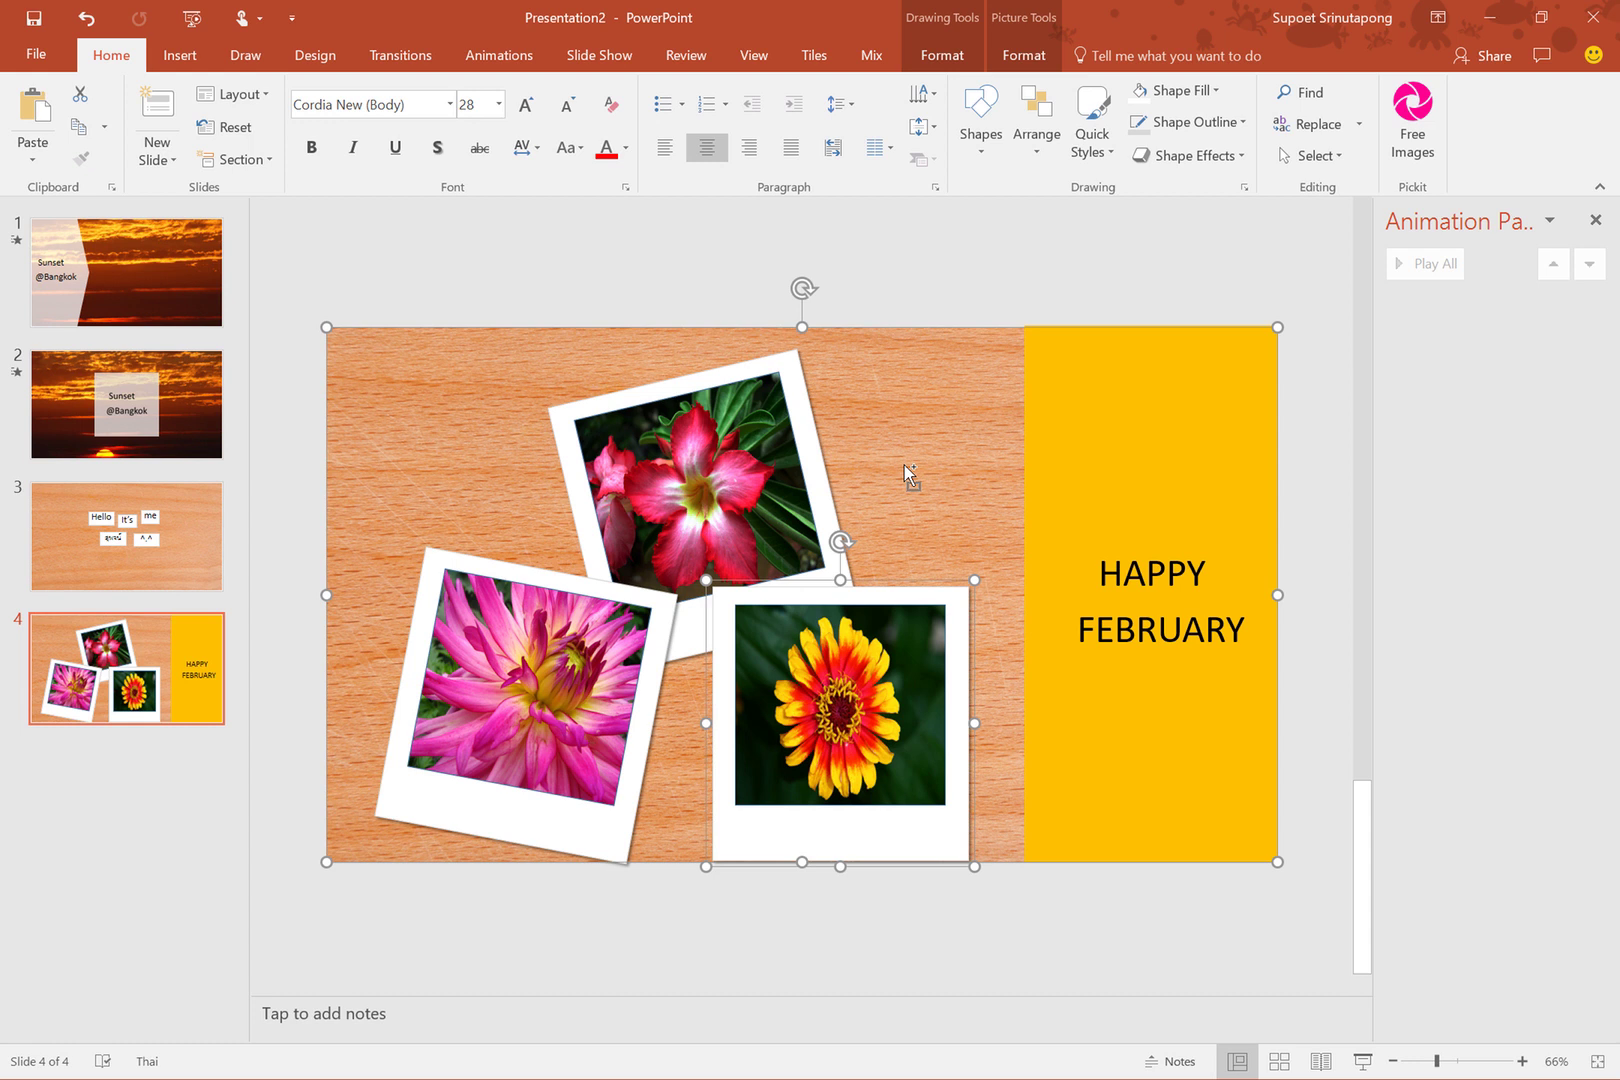
{"action": "right_click", "coordinate": [912, 632]}
{"action": "mouse_move", "coordinate": [986, 787]}
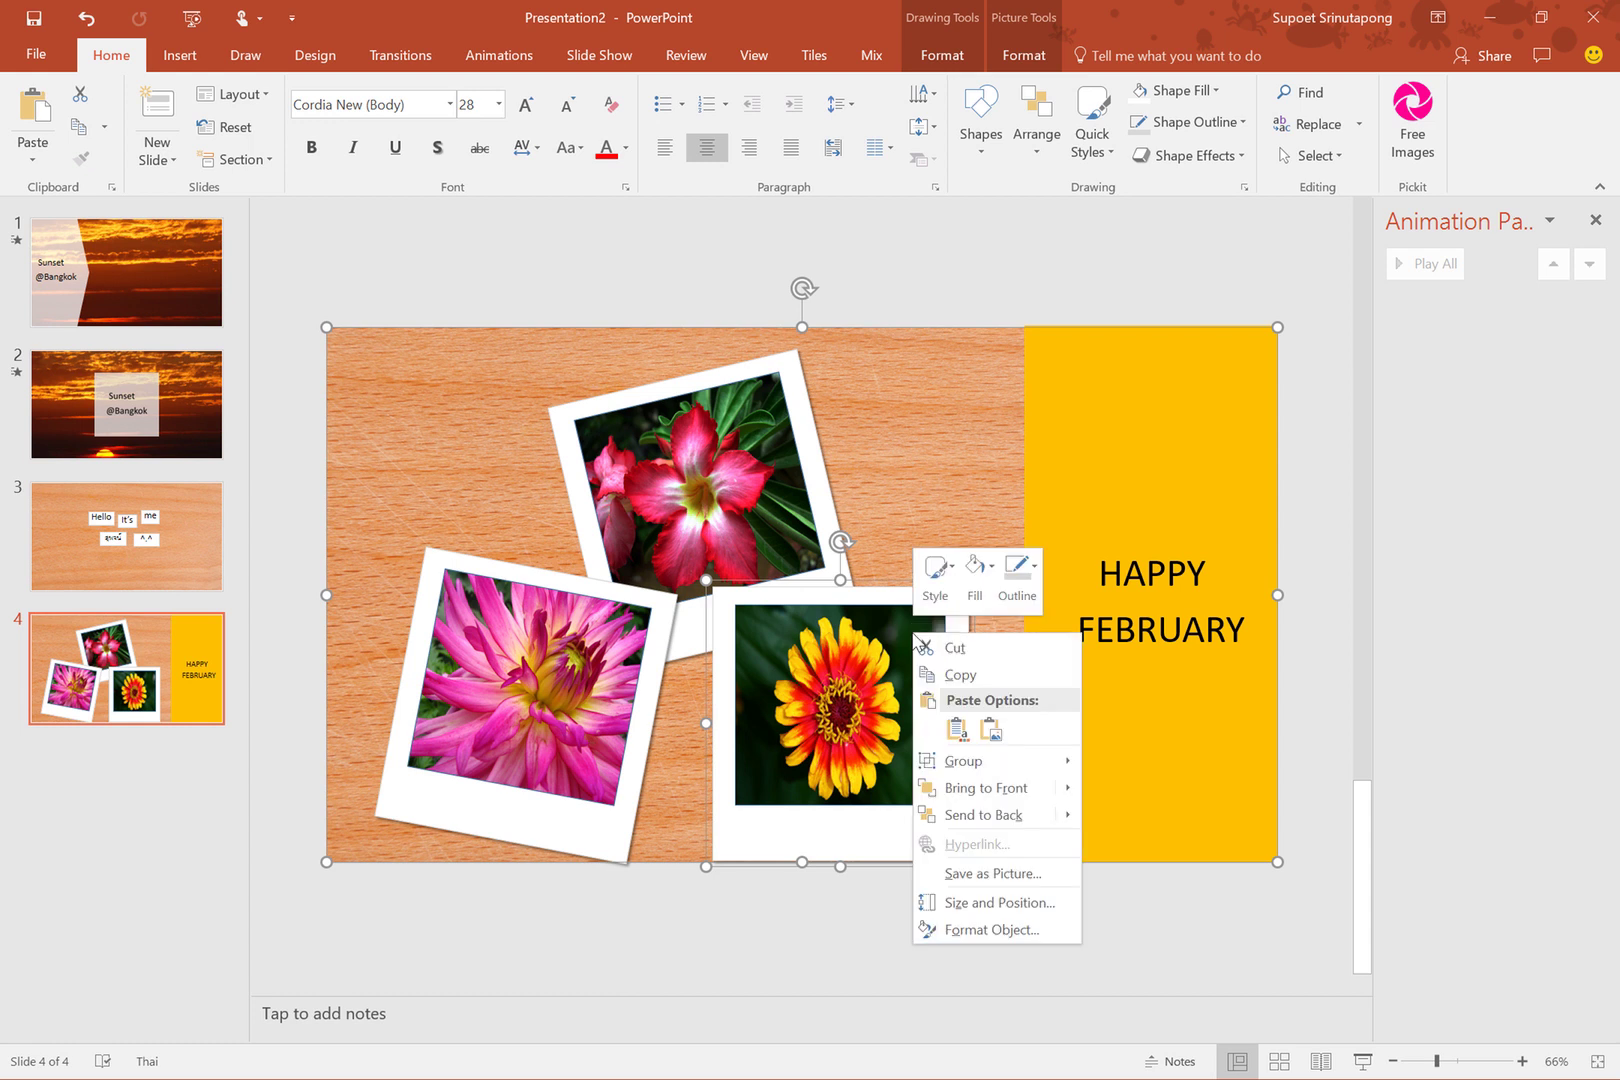
{"action": "left_click", "coordinate": [1010, 820]}
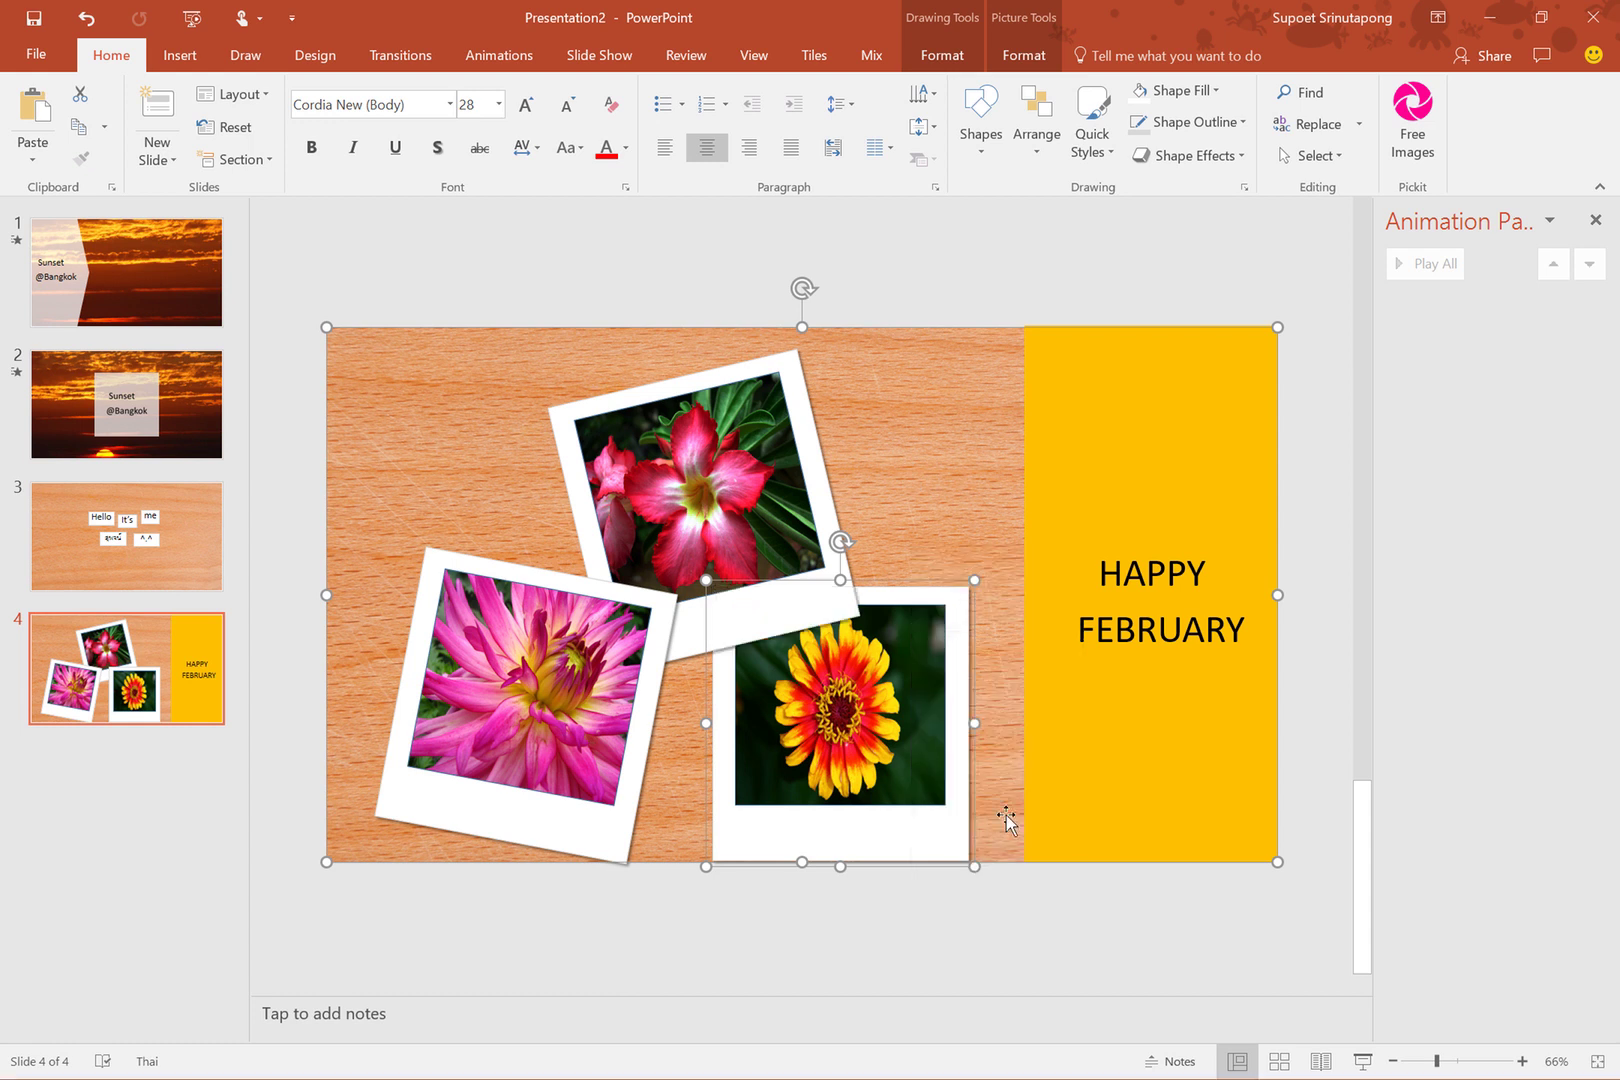
{"action": "left_click", "coordinate": [947, 834], "text": "shift"}
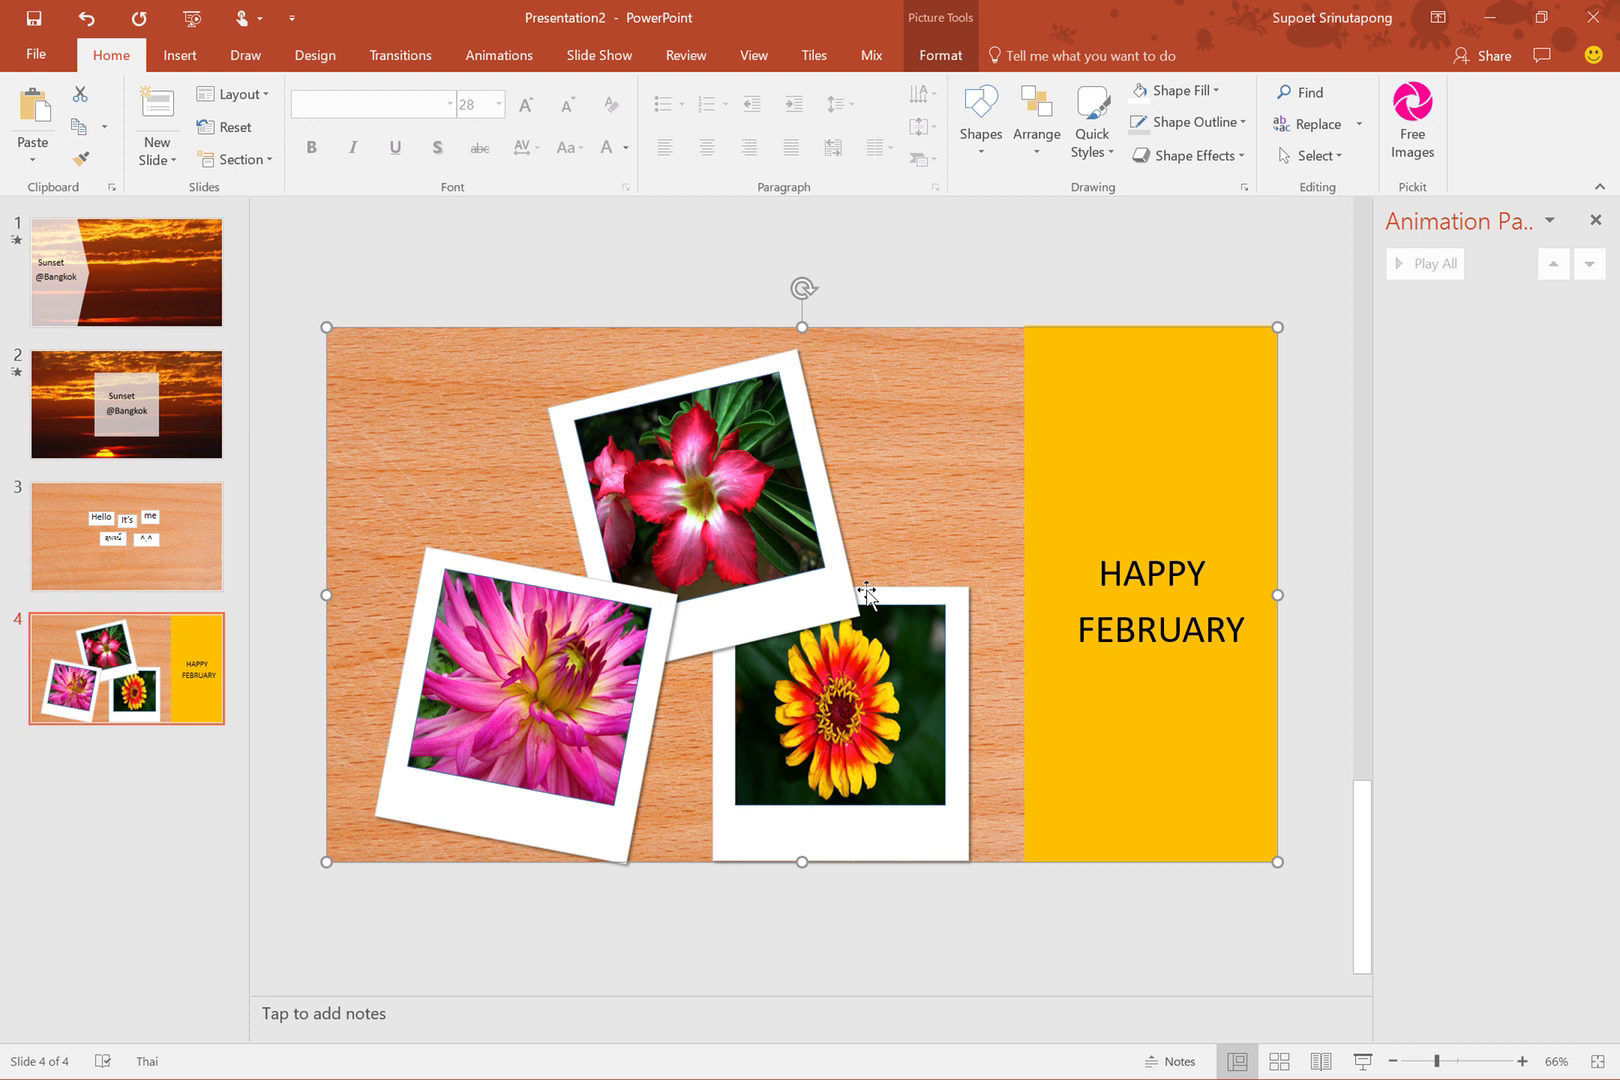
Step: Tilt the orange-flower photo, nudge it up and right, and select all three polaroids
{"action": "left_click", "coordinate": [942, 608]}
{"action": "left_click_drag", "start_coordinate": [840, 541], "coordinate": [823, 531]}
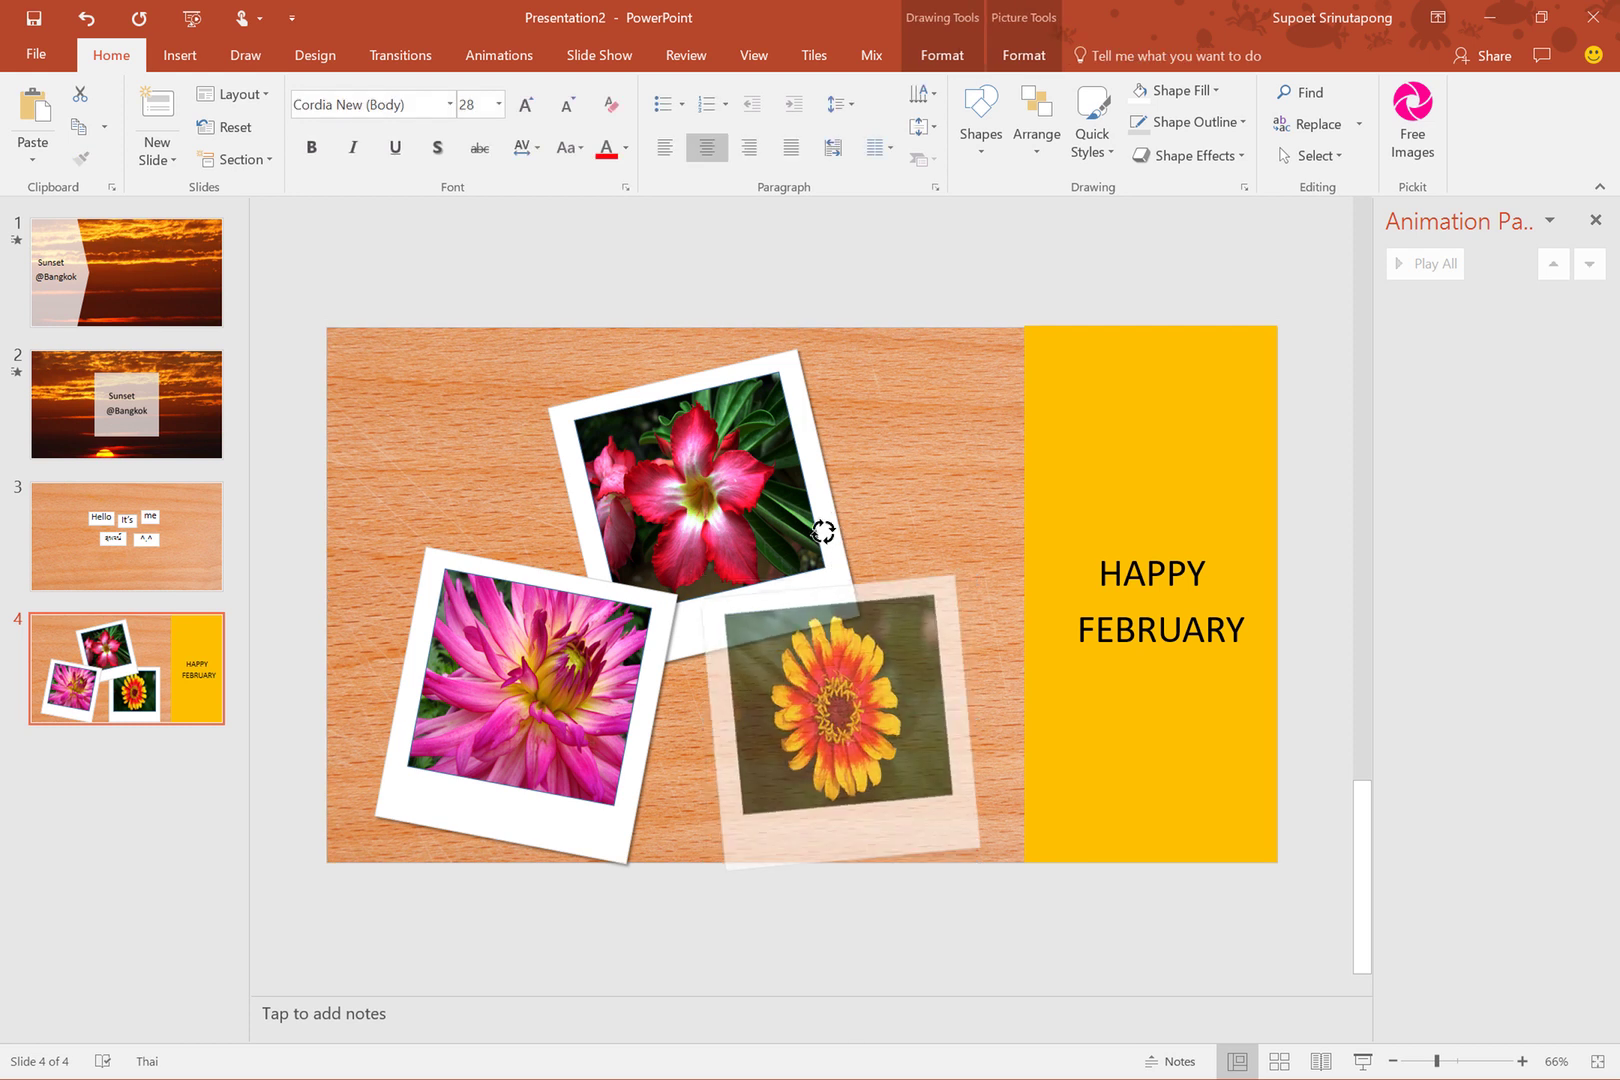
{"action": "left_click_drag", "start_coordinate": [921, 748], "coordinate": [924, 718]}
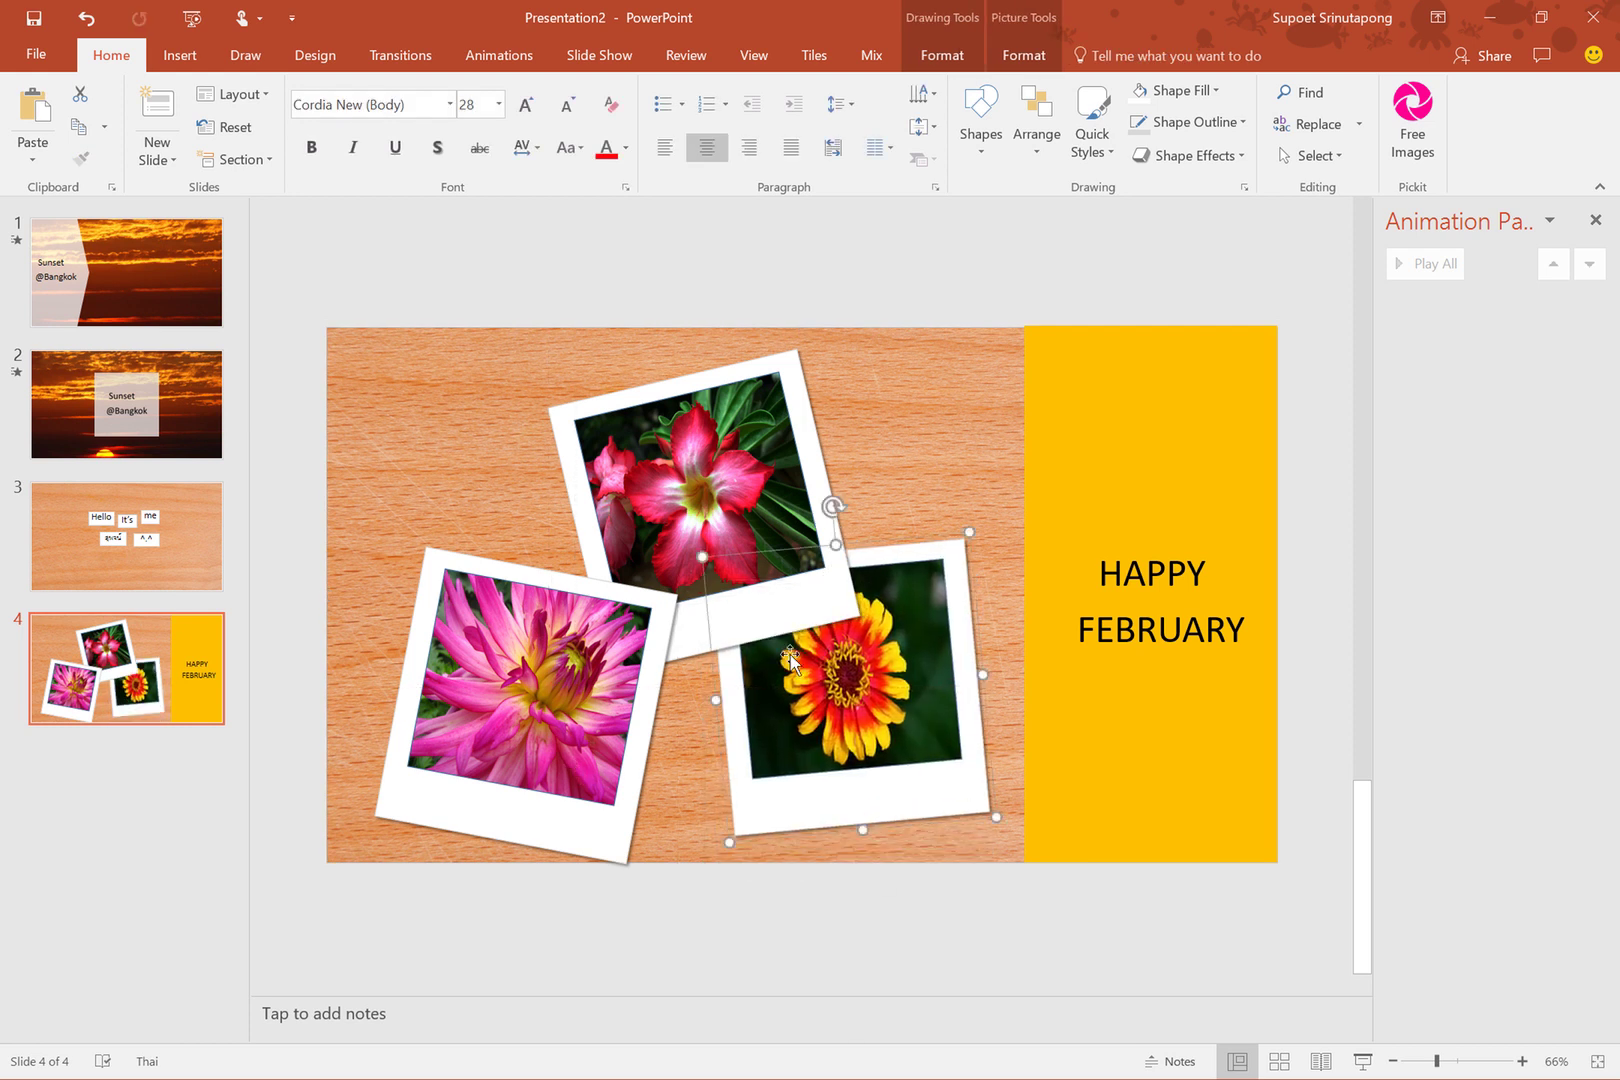
{"action": "left_click_drag", "start_coordinate": [372, 247], "coordinate": [1037, 982]}
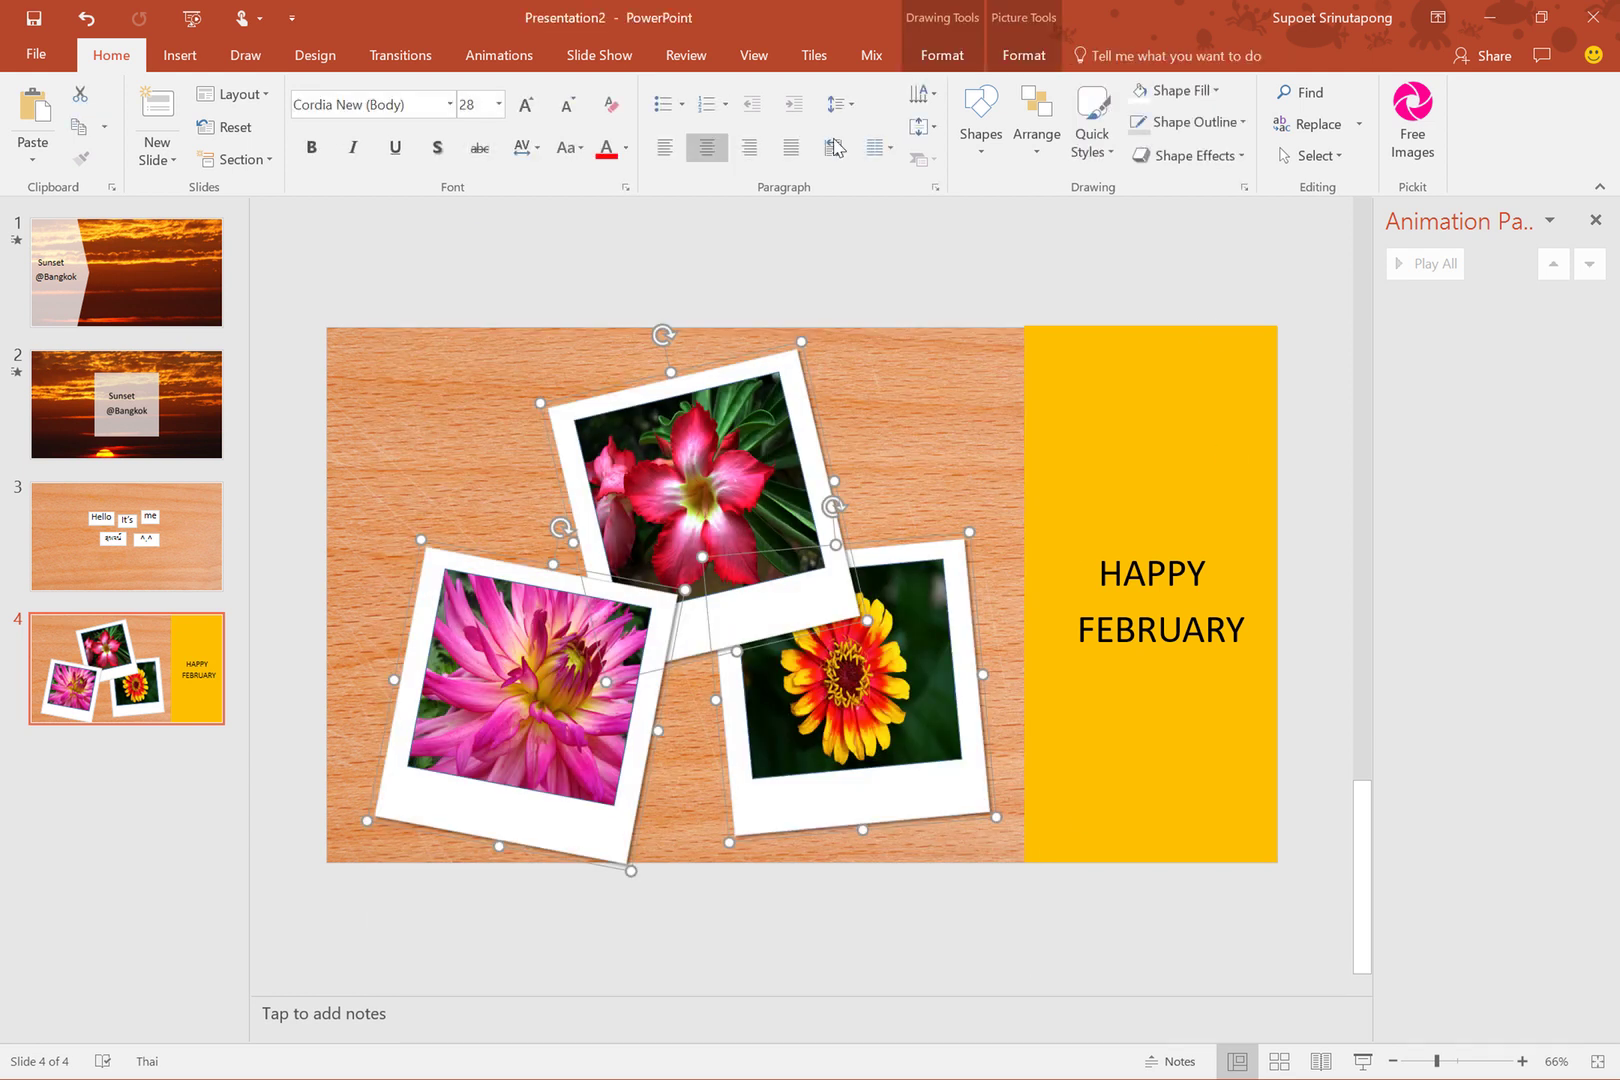
Step: Give all three polaroid photos a Fly In animation starting After Previous
{"action": "left_click", "coordinate": [513, 68]}
{"action": "left_click", "coordinate": [1068, 148]}
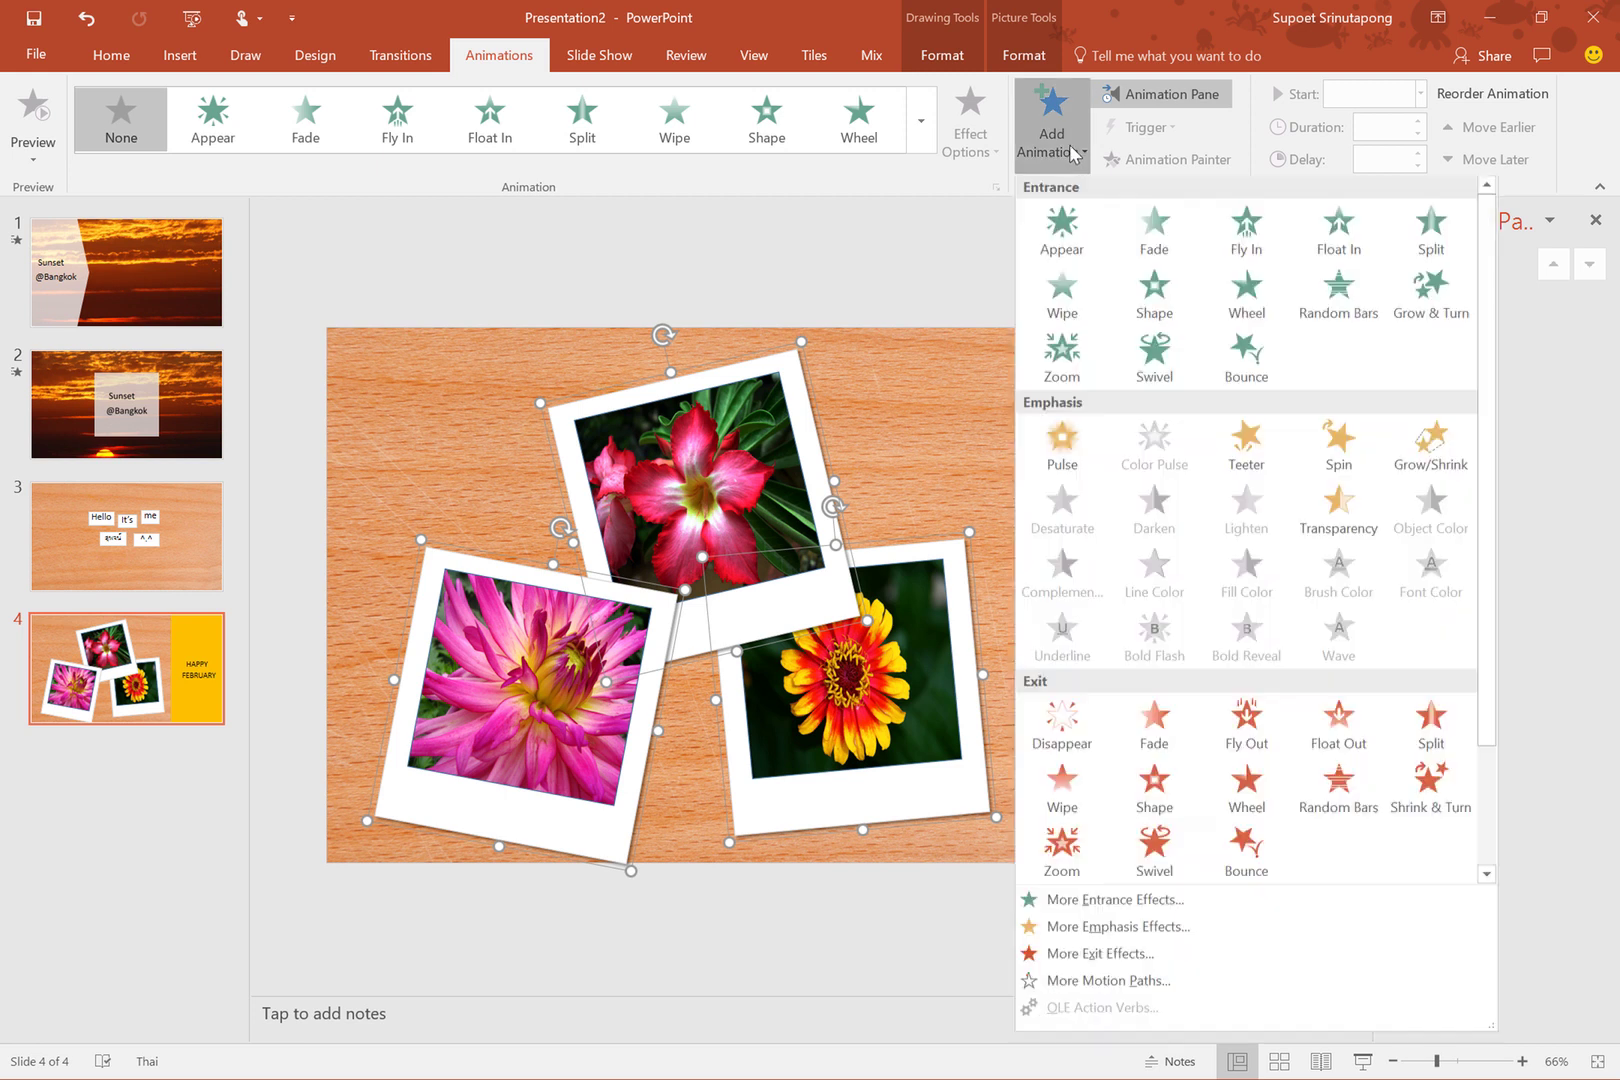
{"action": "left_click", "coordinate": [1243, 236]}
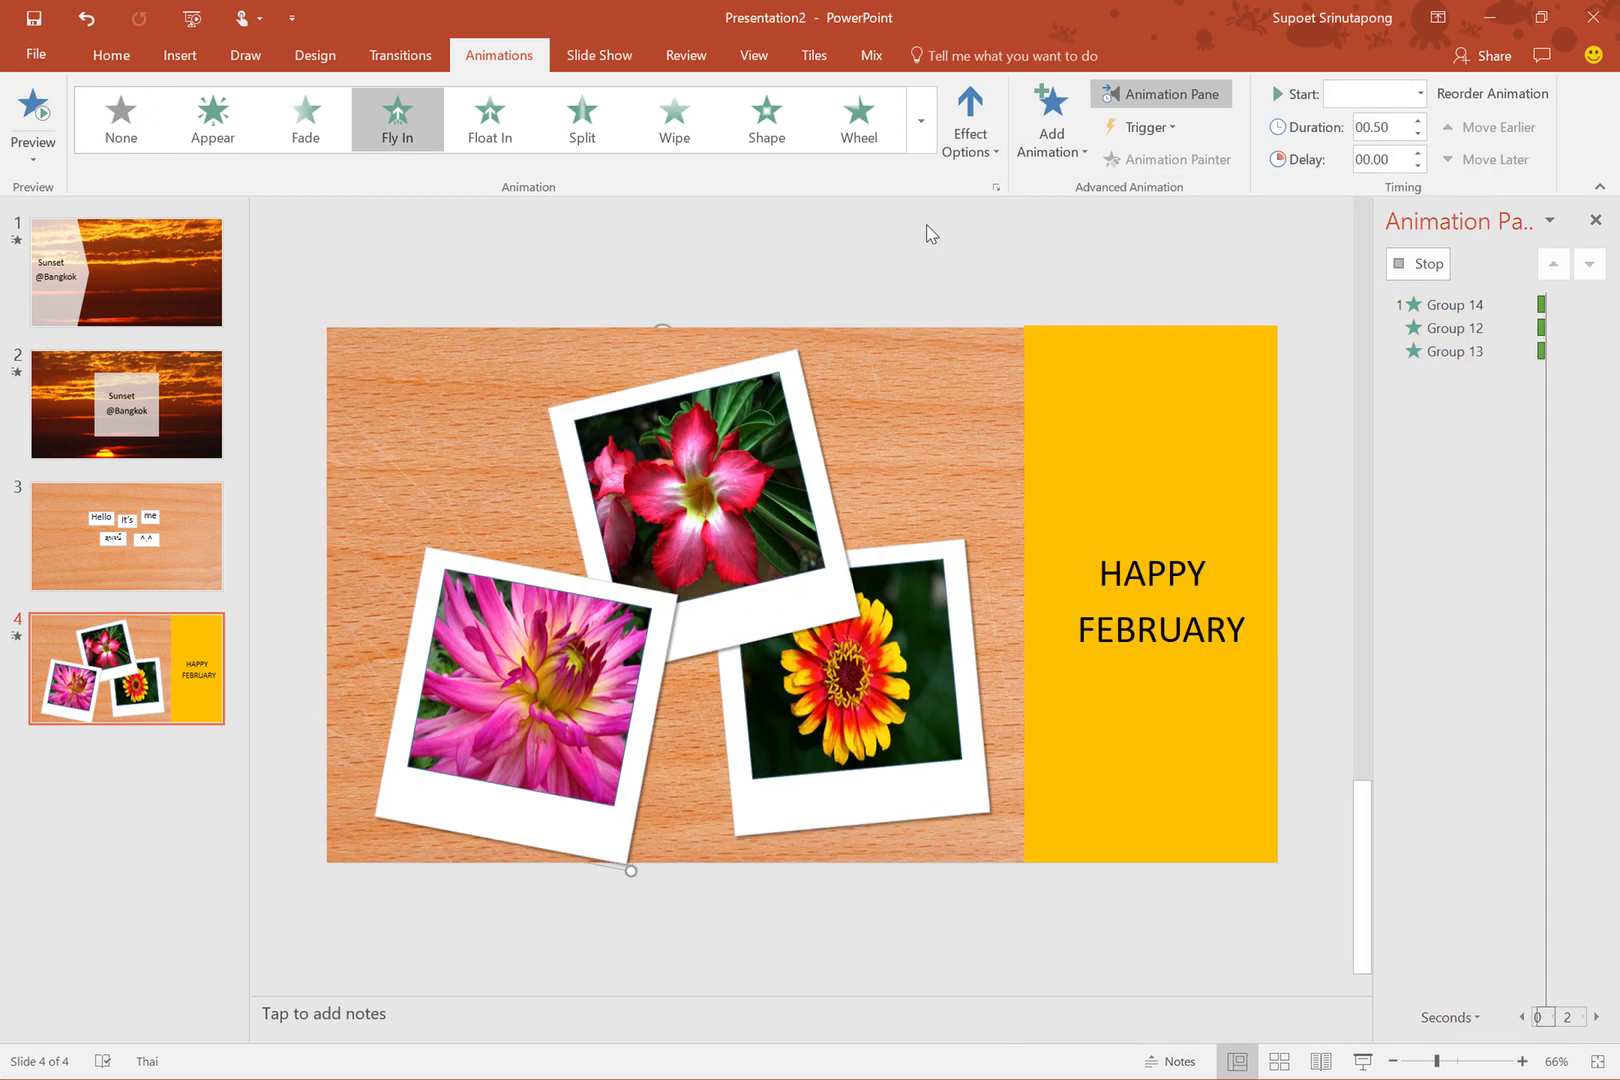
{"action": "left_click", "coordinate": [1594, 351]}
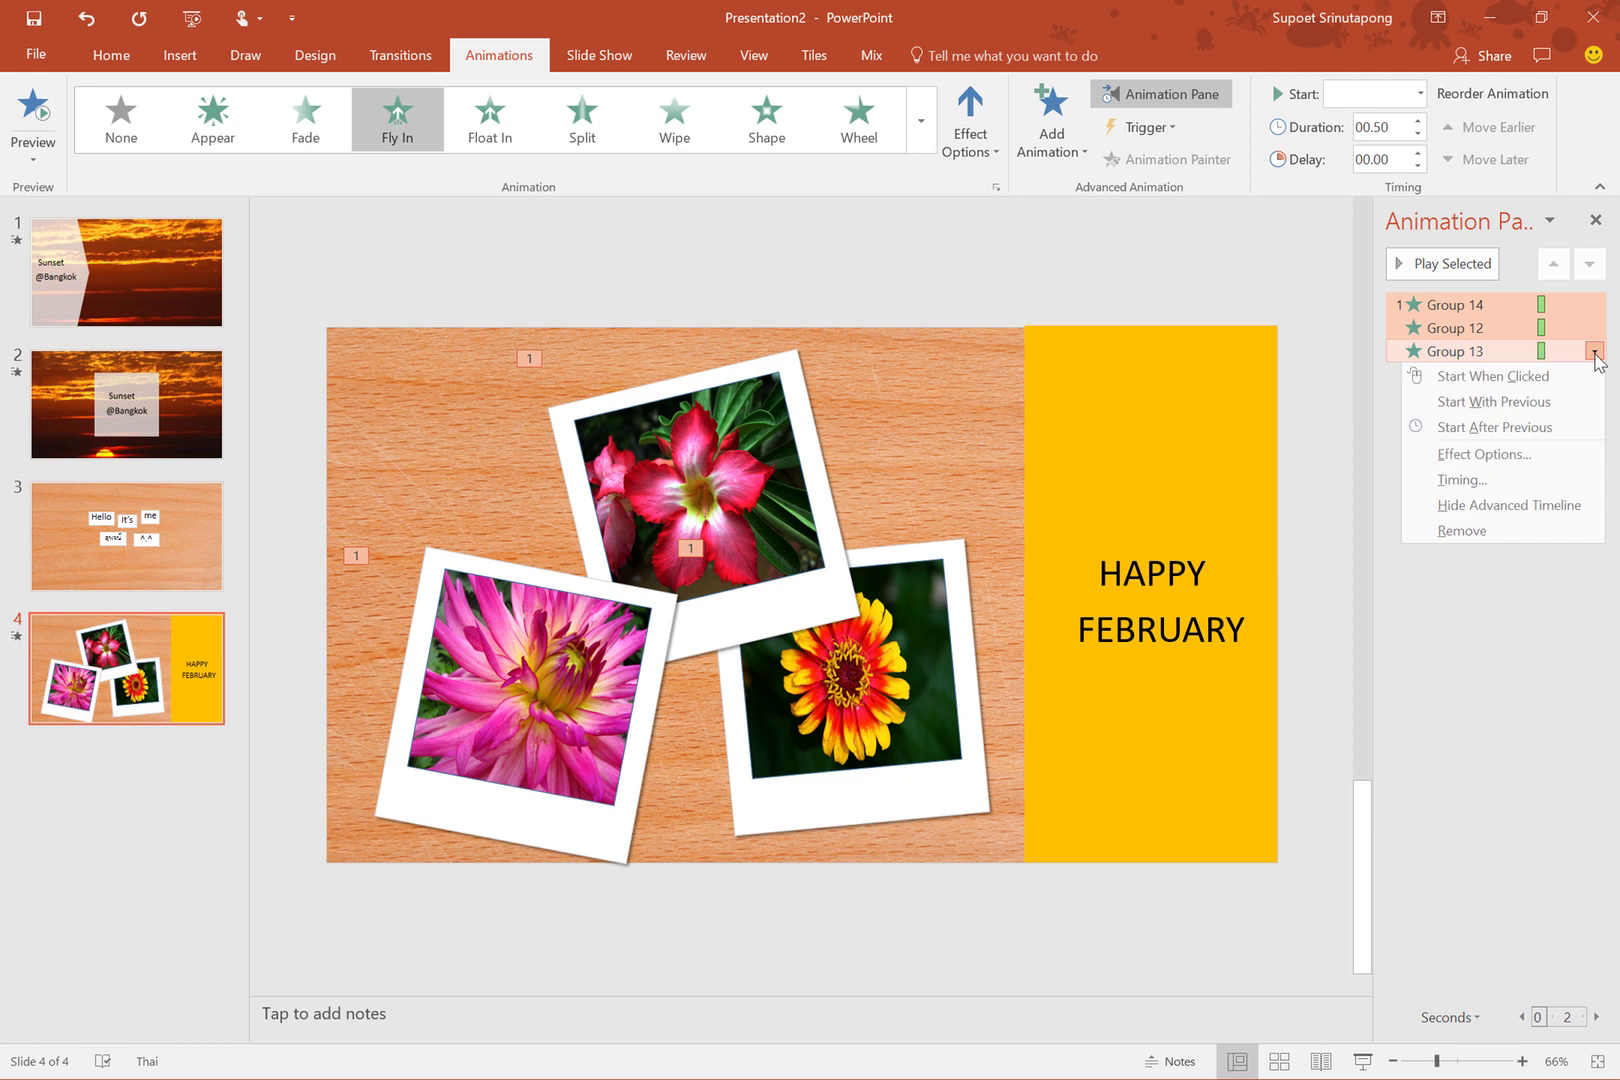
{"action": "left_click", "coordinate": [1564, 432]}
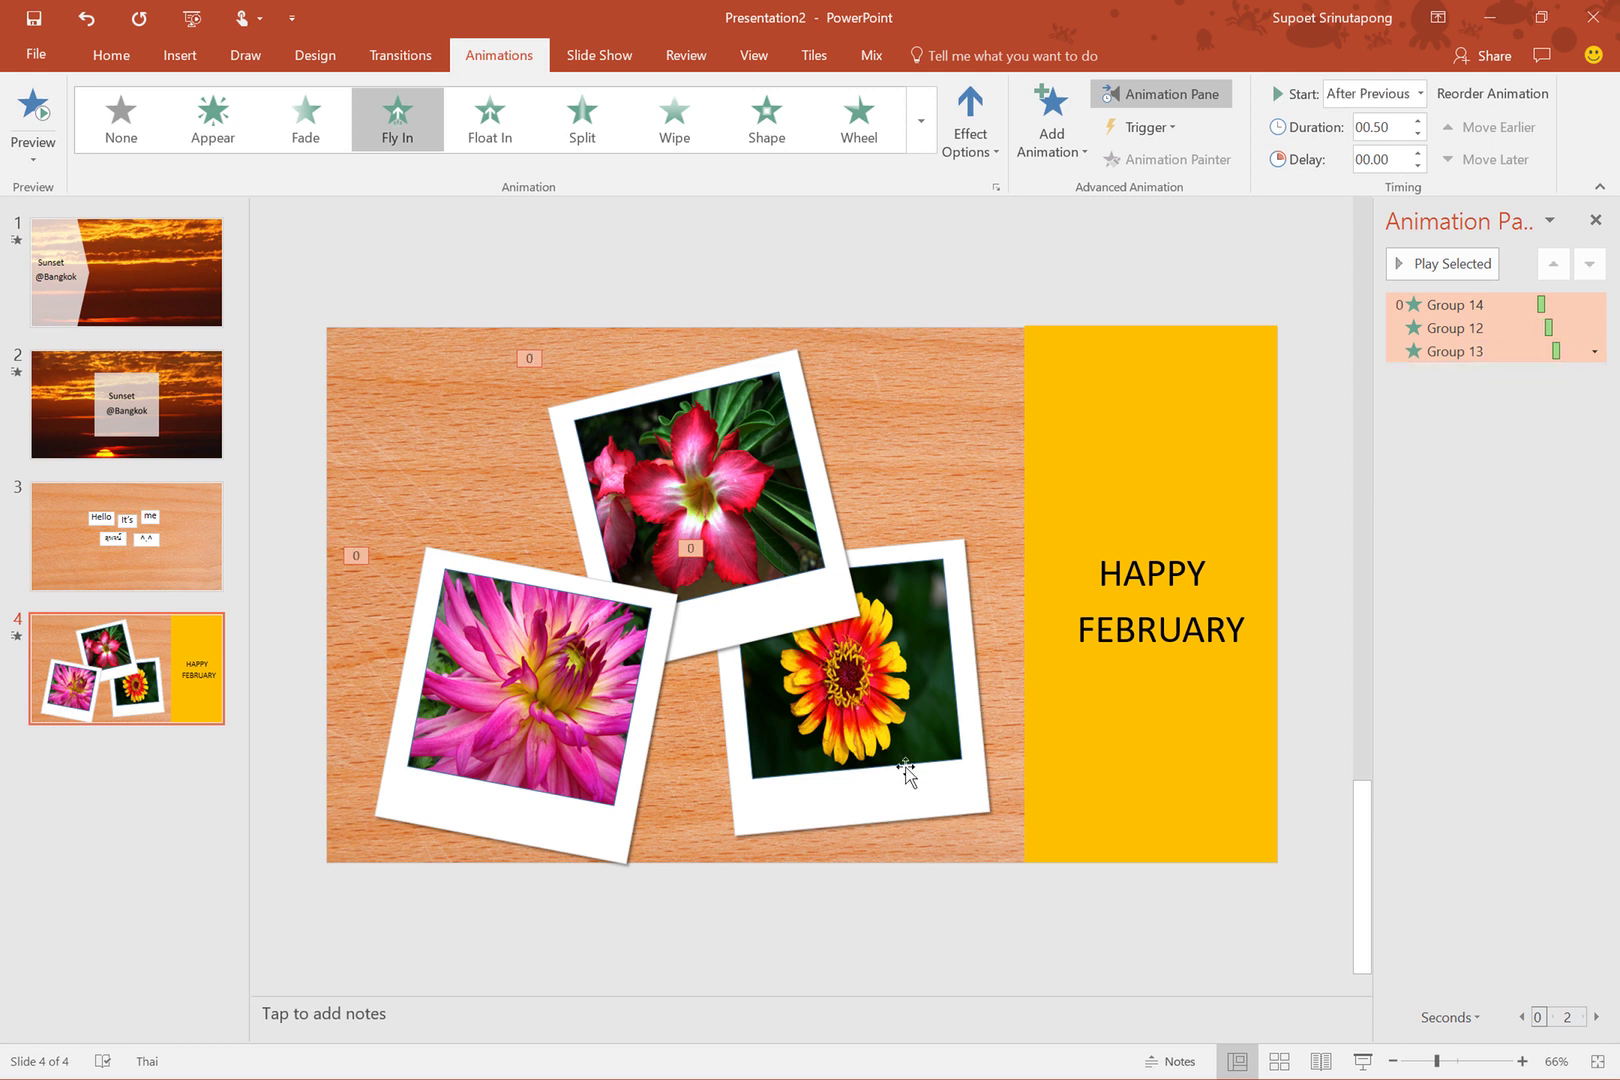
Step: Set the top red-flower photo's Fly In direction to From Top
{"action": "left_click", "coordinate": [907, 772]}
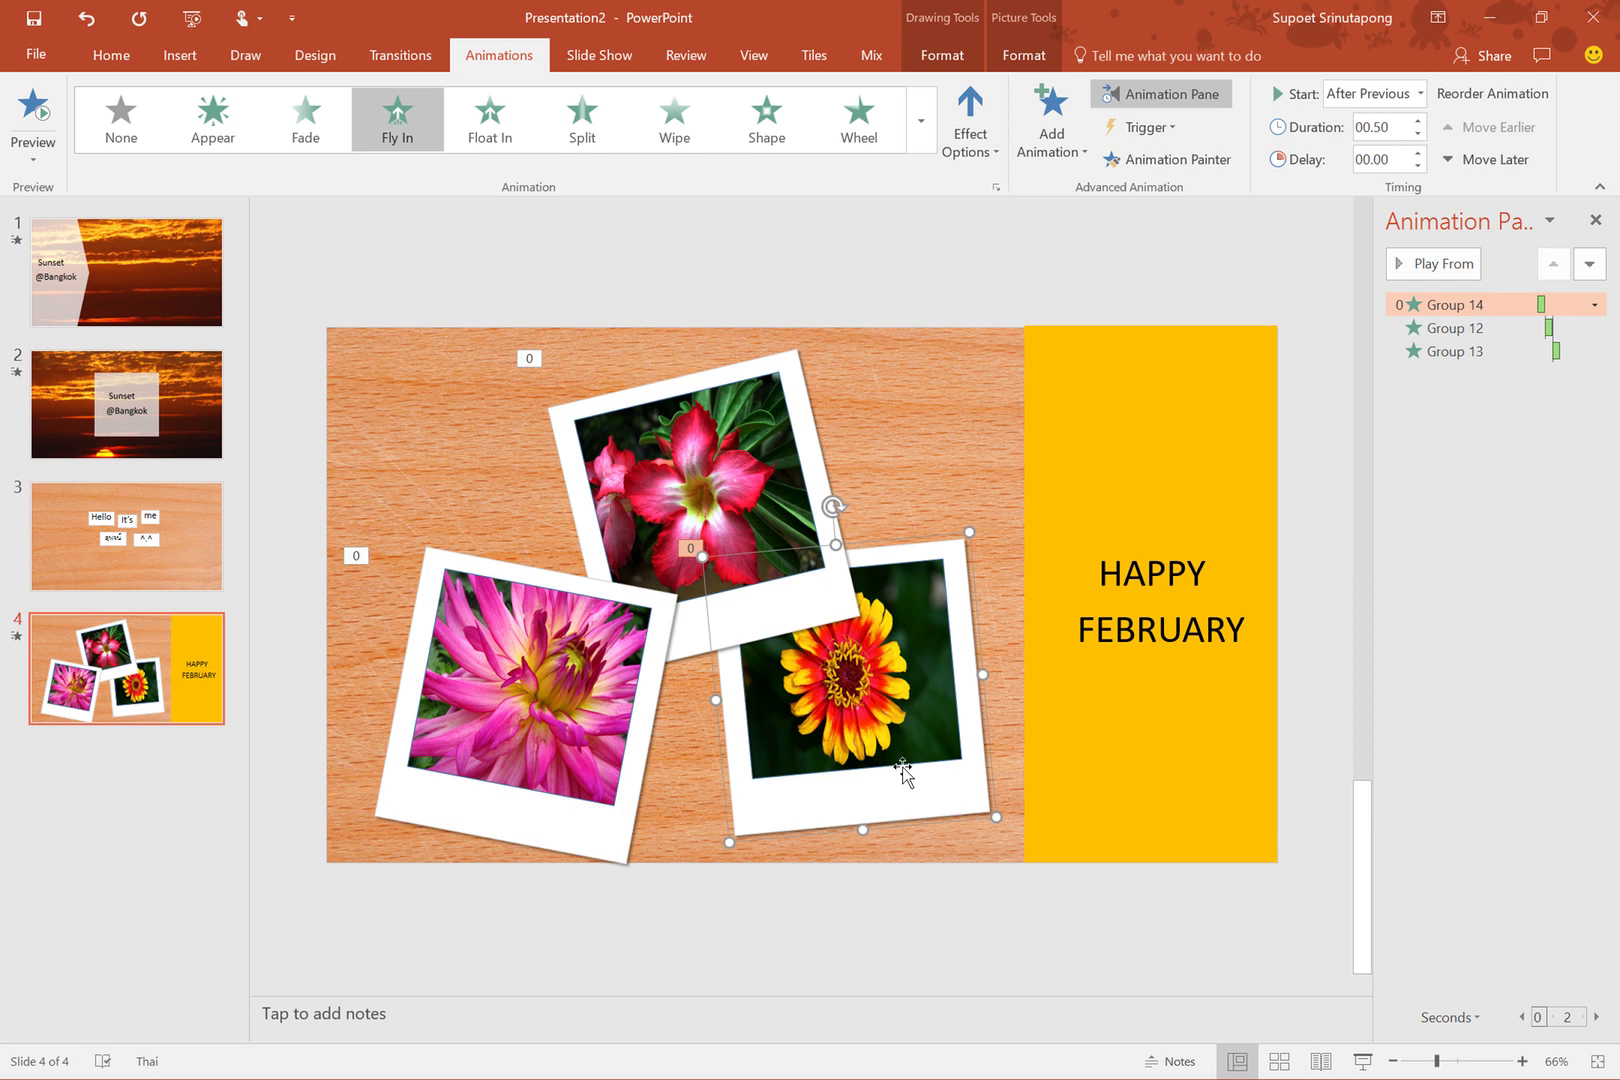
{"action": "left_click", "coordinate": [763, 426]}
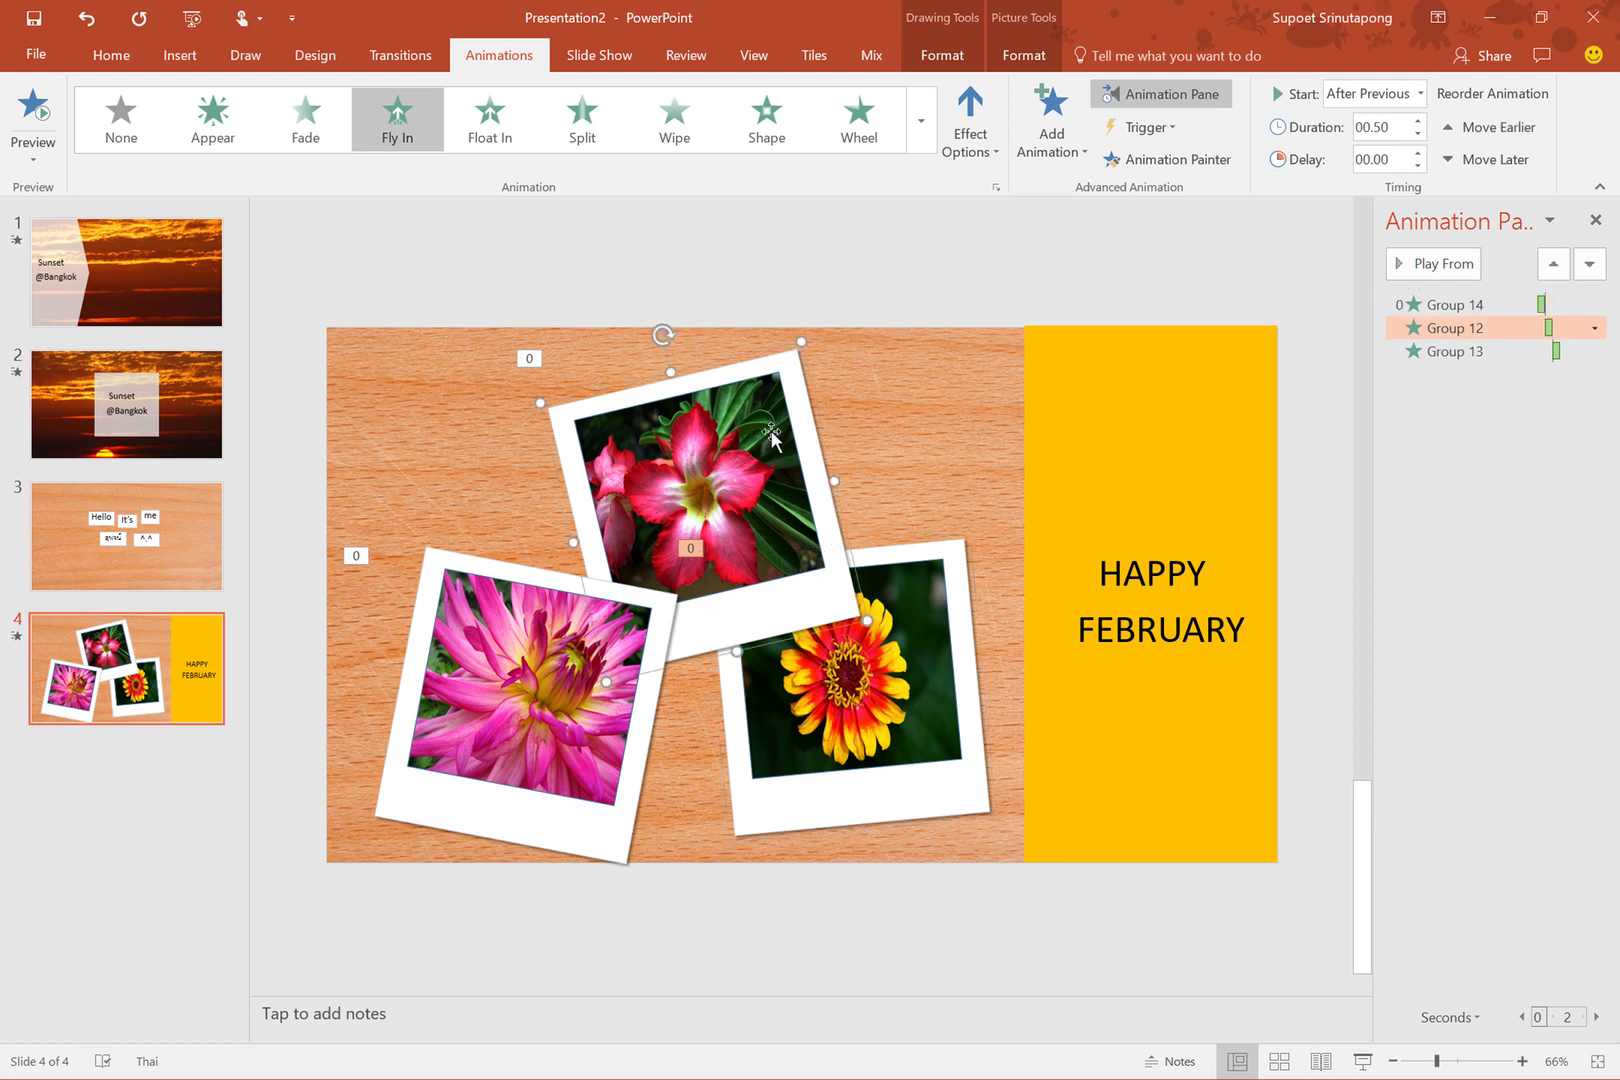
{"action": "left_click", "coordinate": [605, 650]}
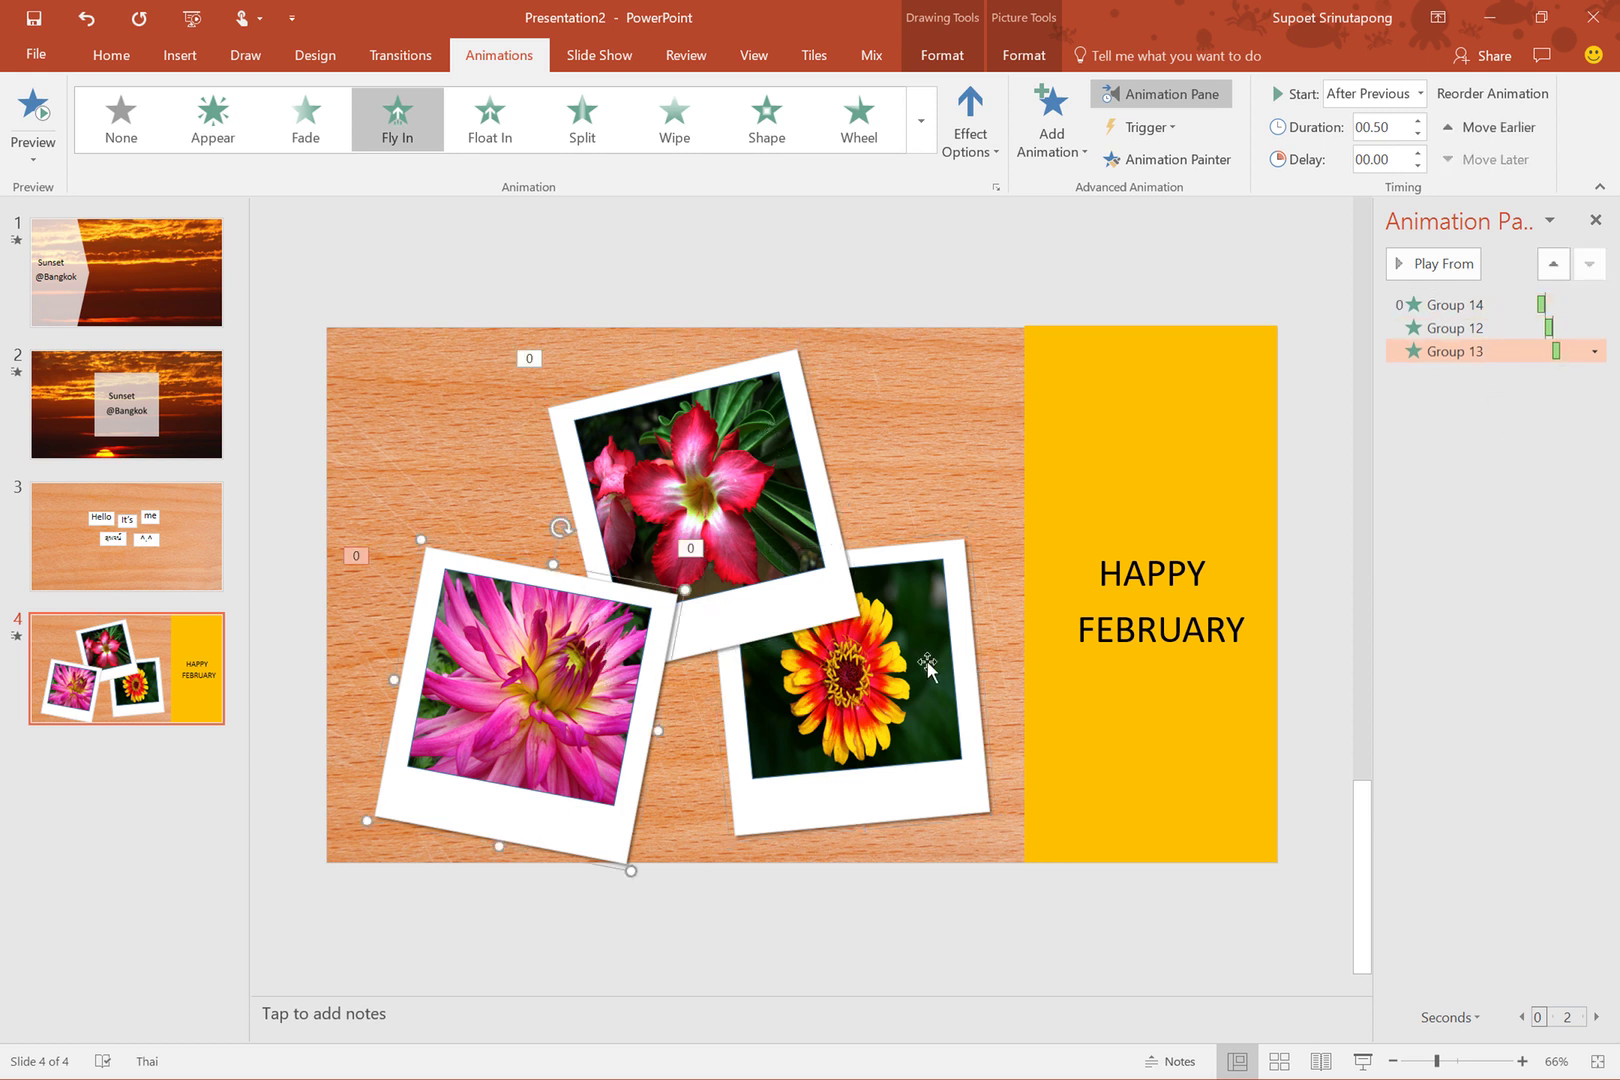
{"action": "left_click", "coordinate": [922, 582]}
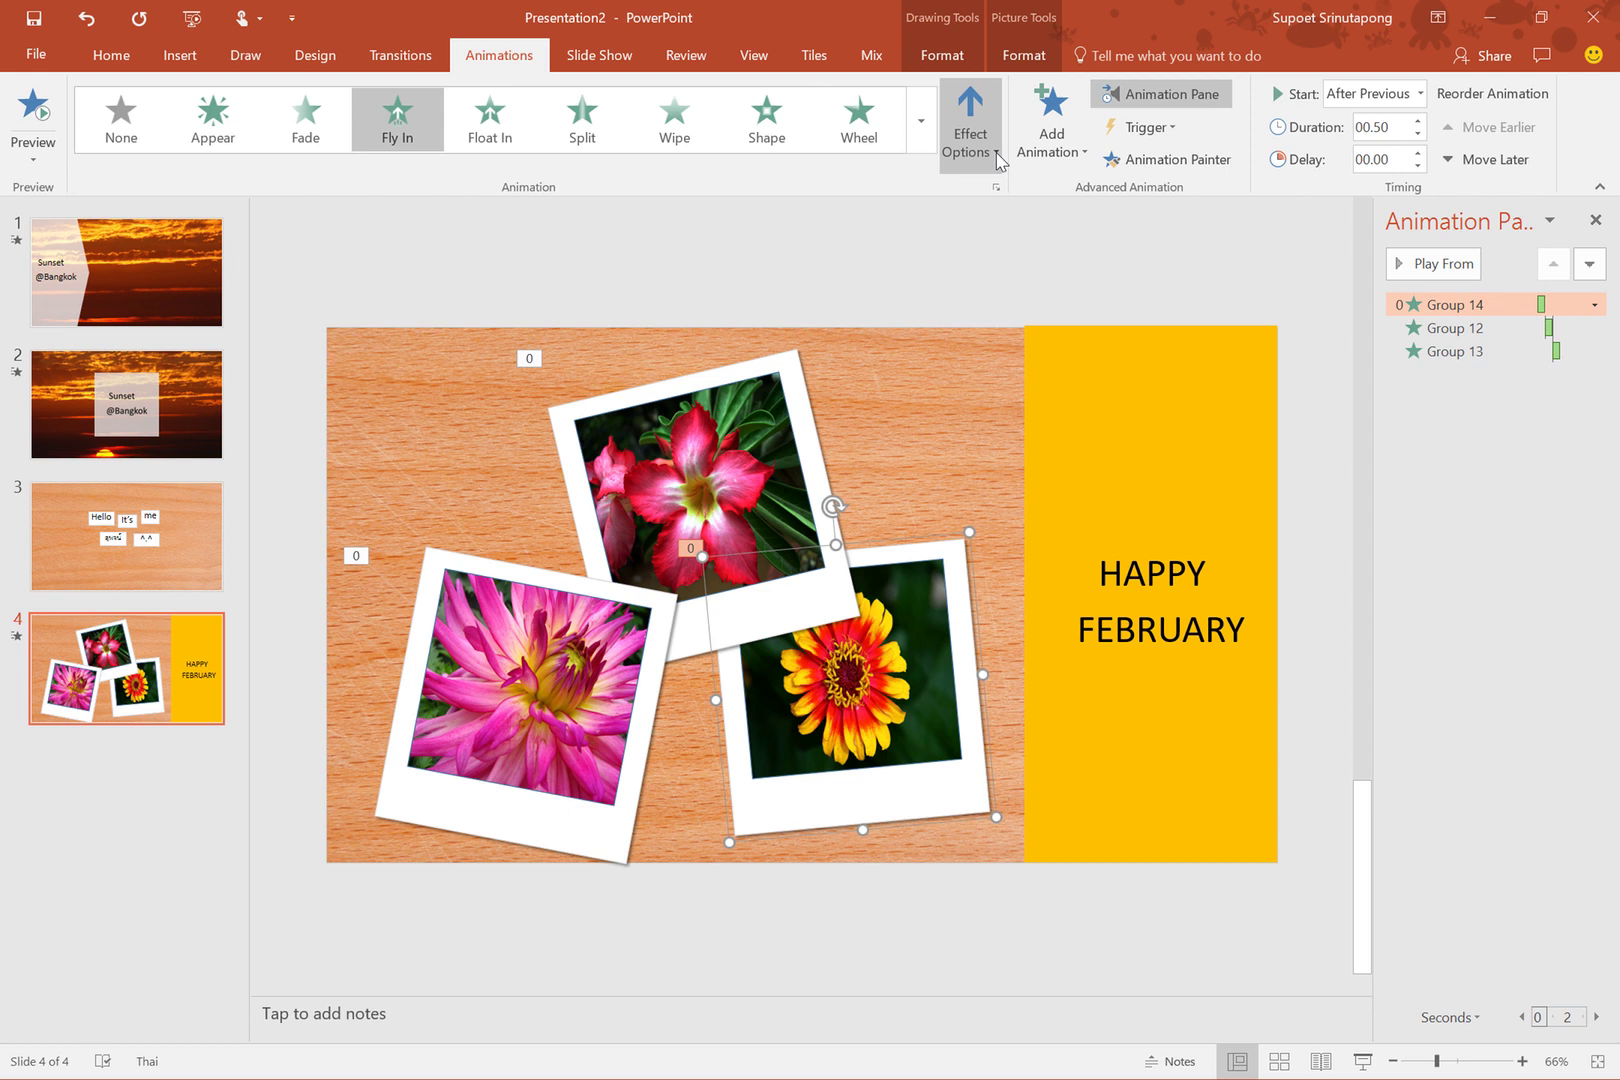
{"action": "left_click", "coordinate": [743, 390]}
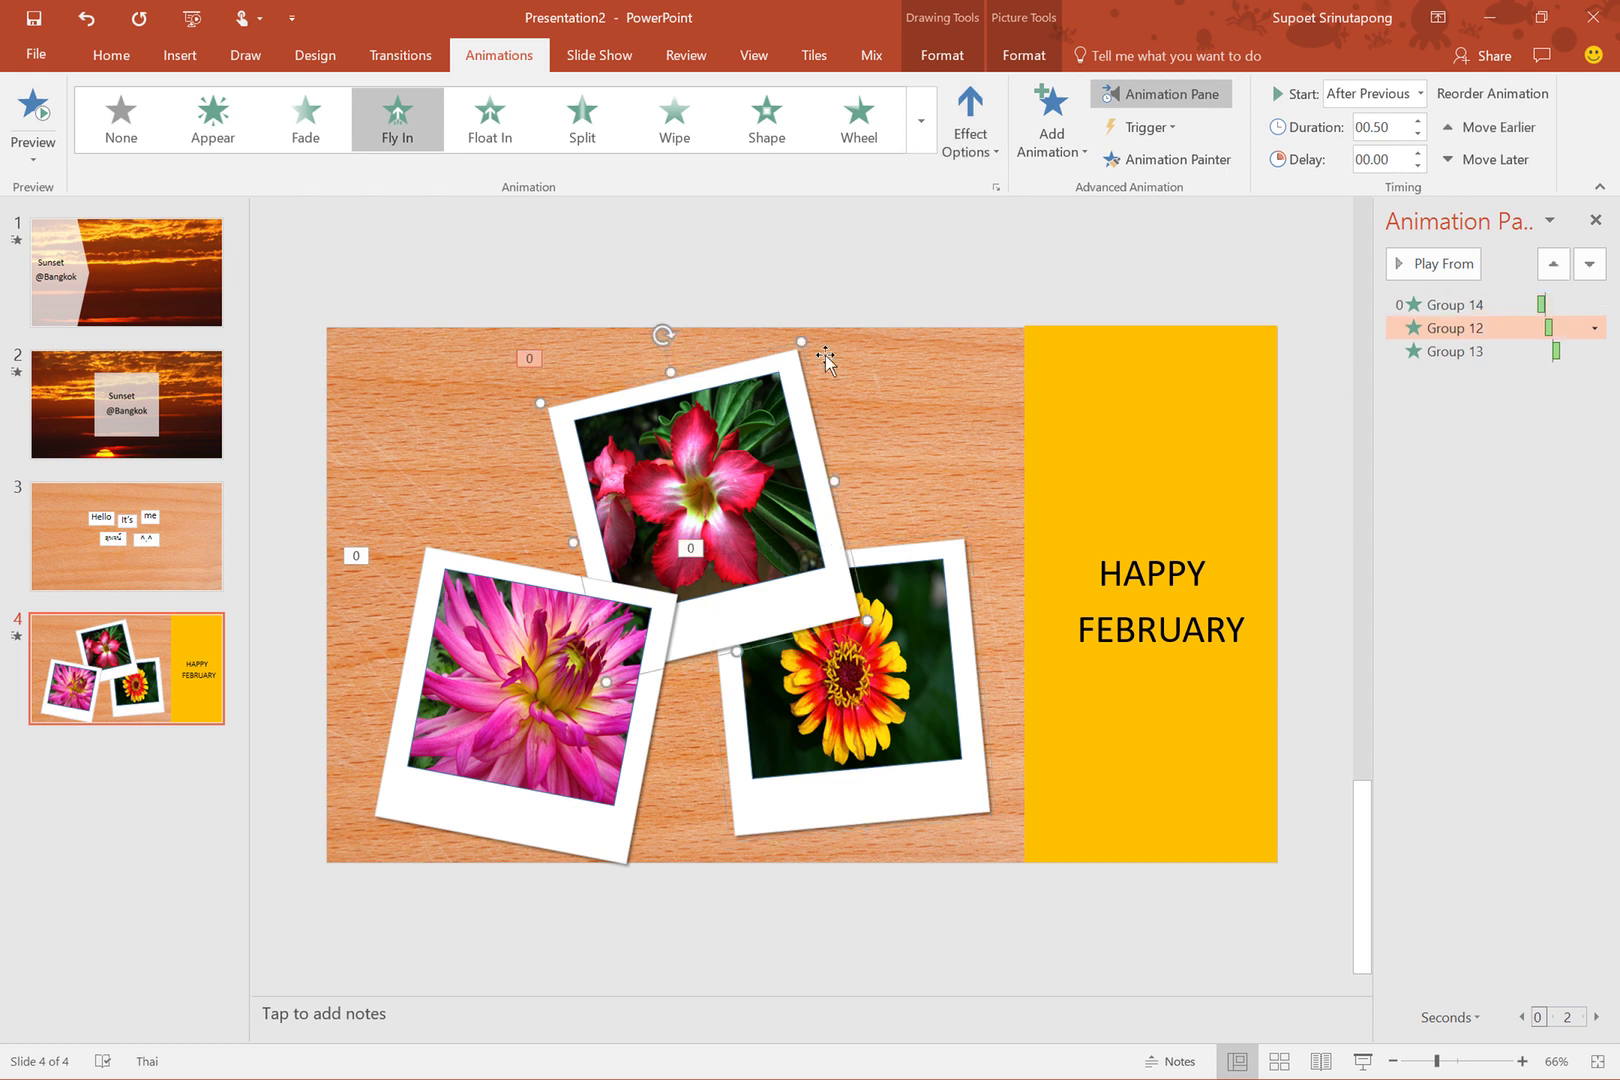
{"action": "left_click", "coordinate": [980, 150]}
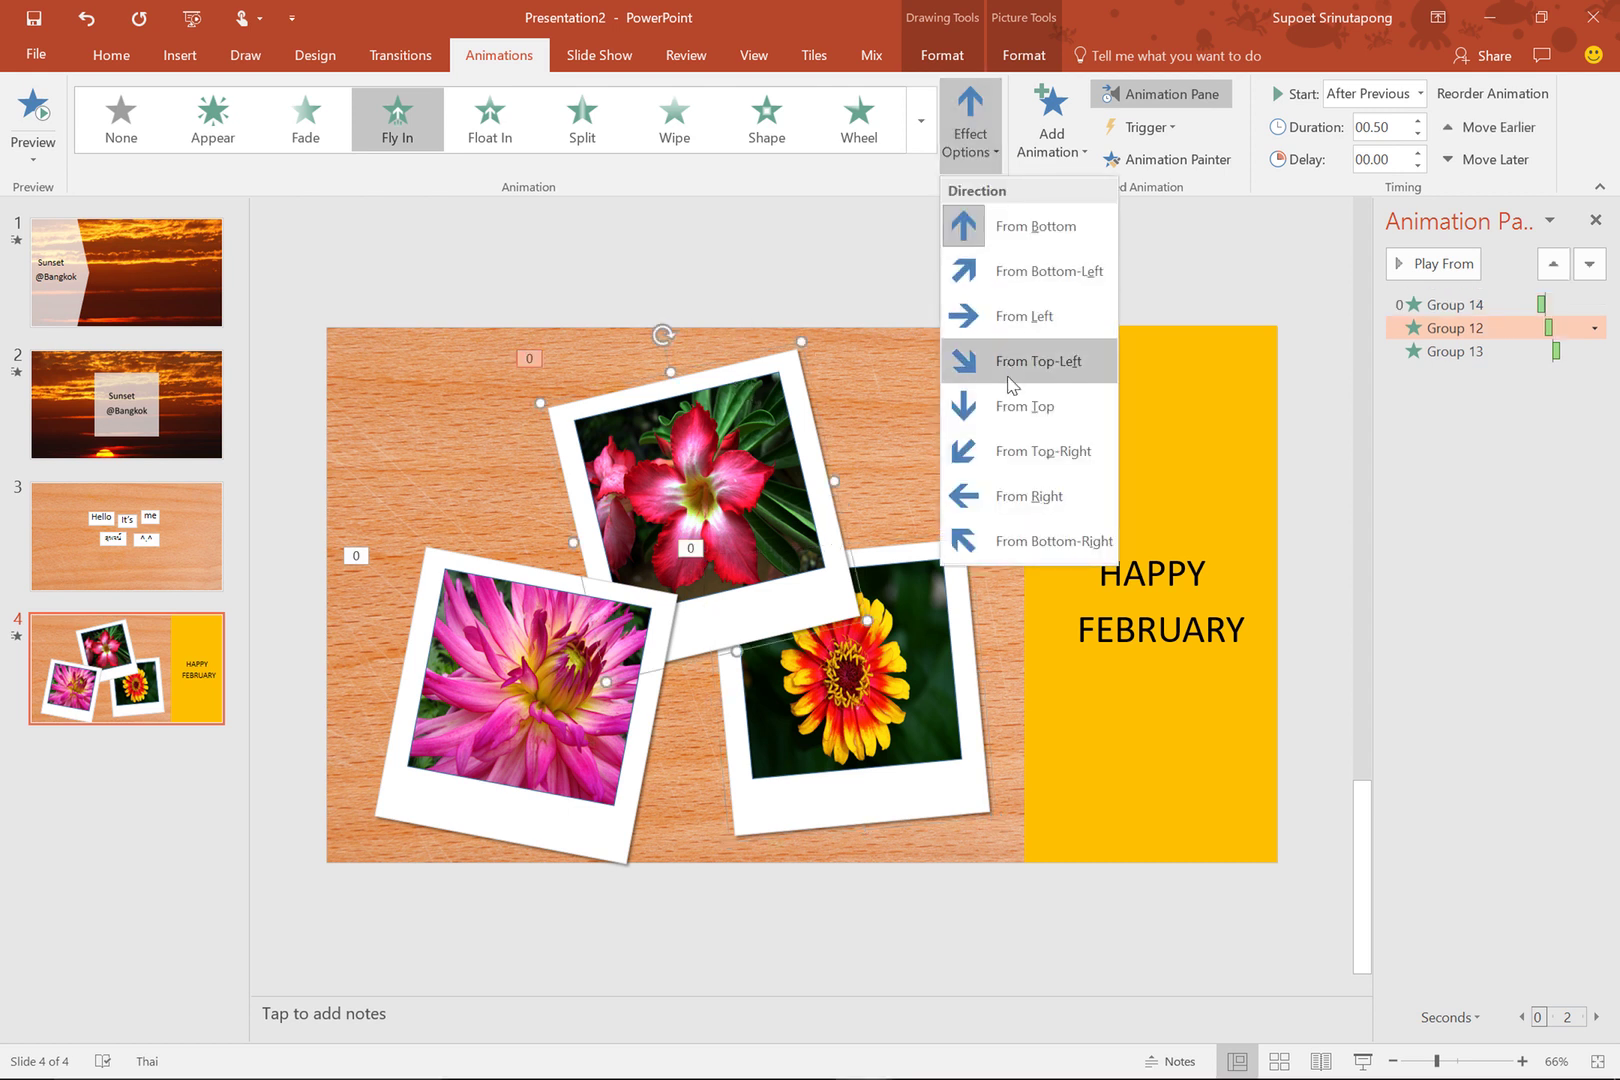
{"action": "left_click", "coordinate": [712, 595]}
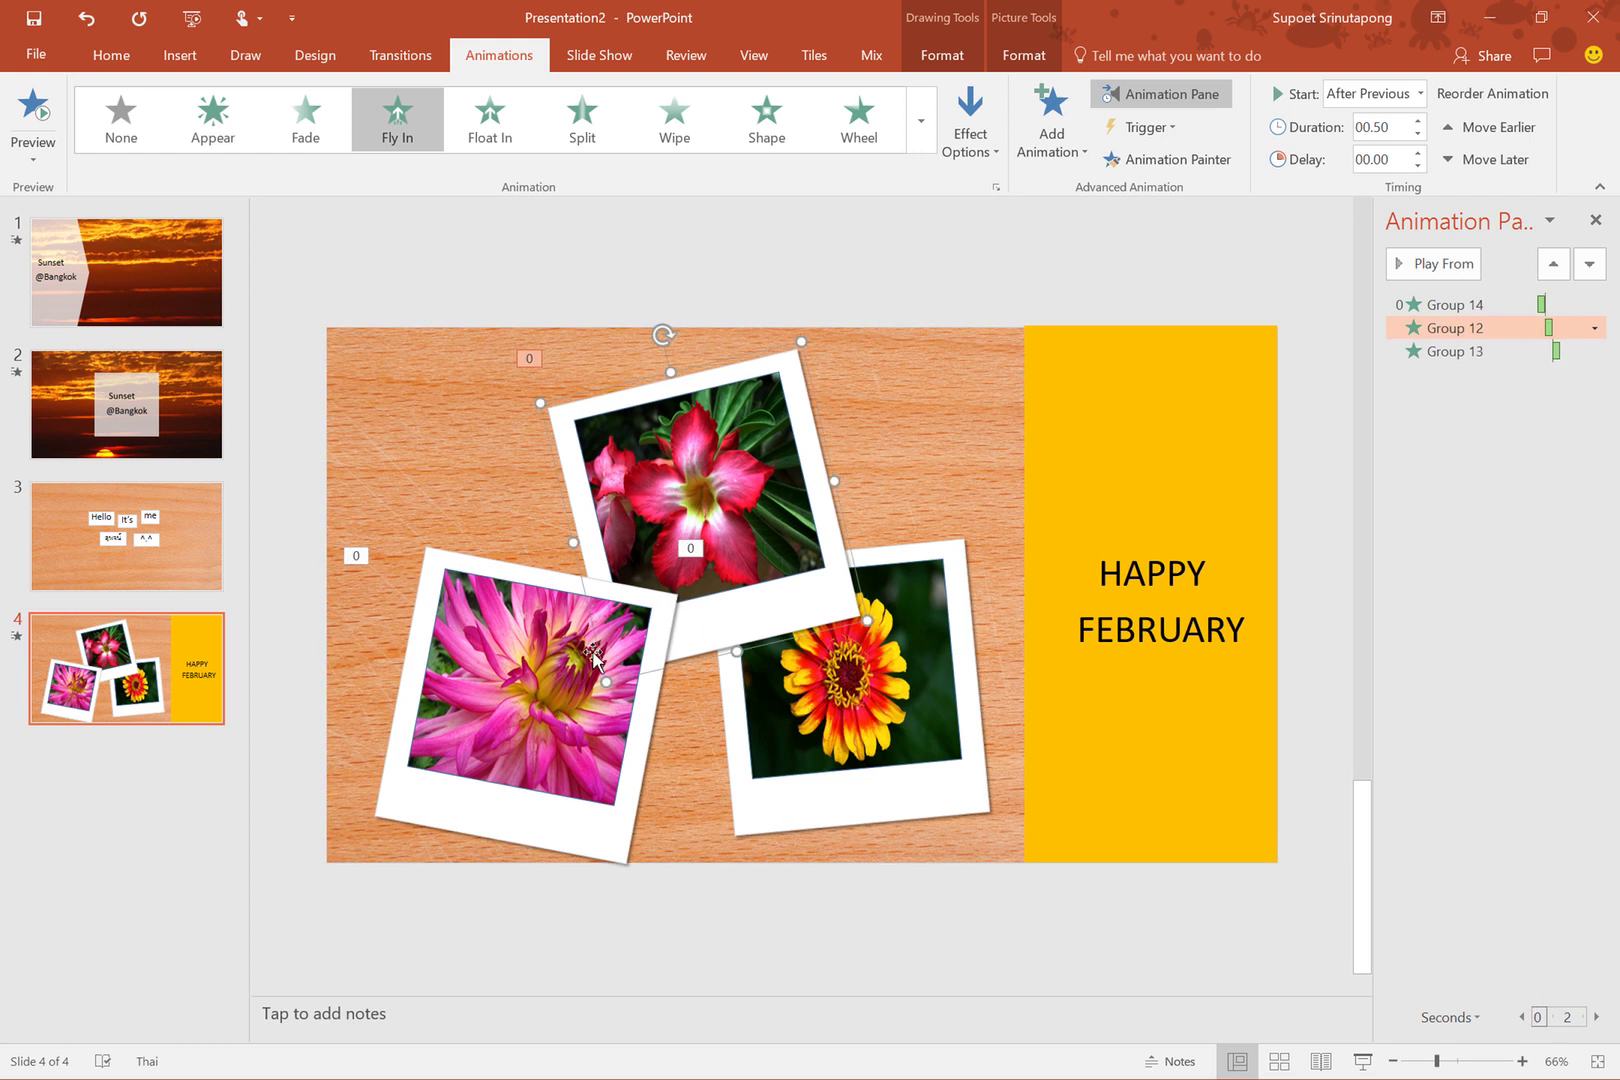
Step: Set the pink-flower photo's Fly In direction to From Bottom-Left
{"action": "left_click", "coordinate": [590, 658]}
{"action": "left_click", "coordinate": [978, 148]}
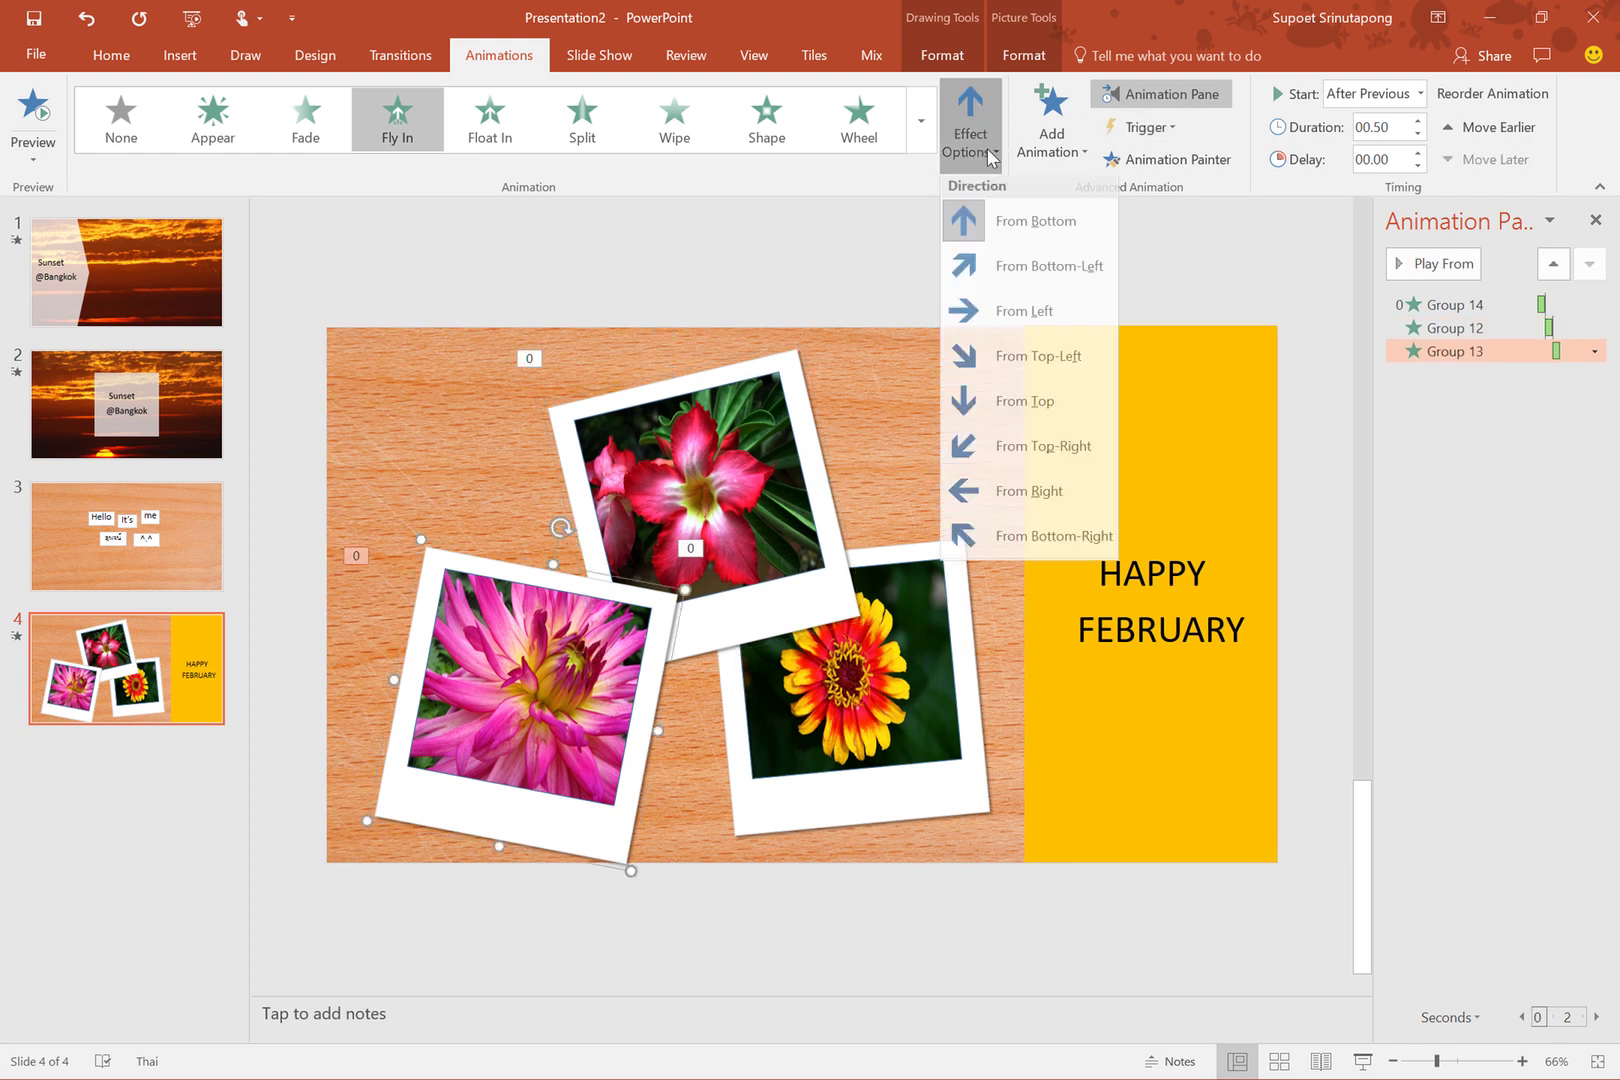
{"action": "left_click", "coordinate": [1037, 273]}
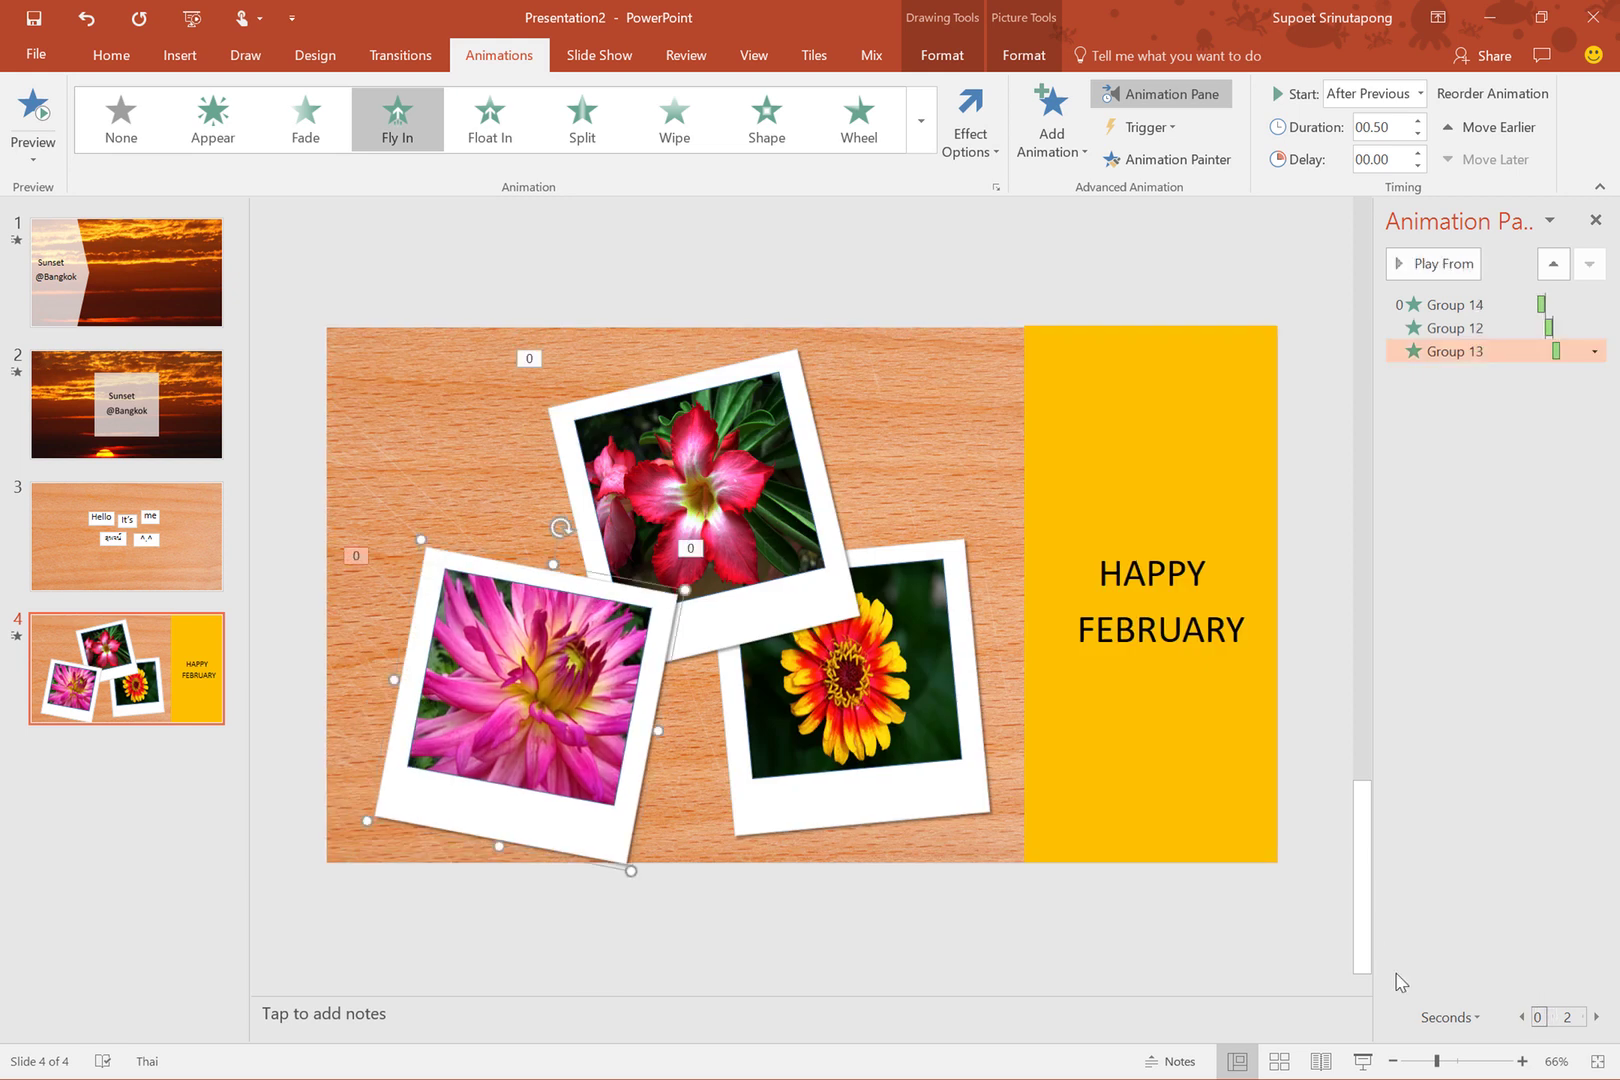
{"action": "left_click_drag", "start_coordinate": [1302, 728], "coordinate": [1028, 456]}
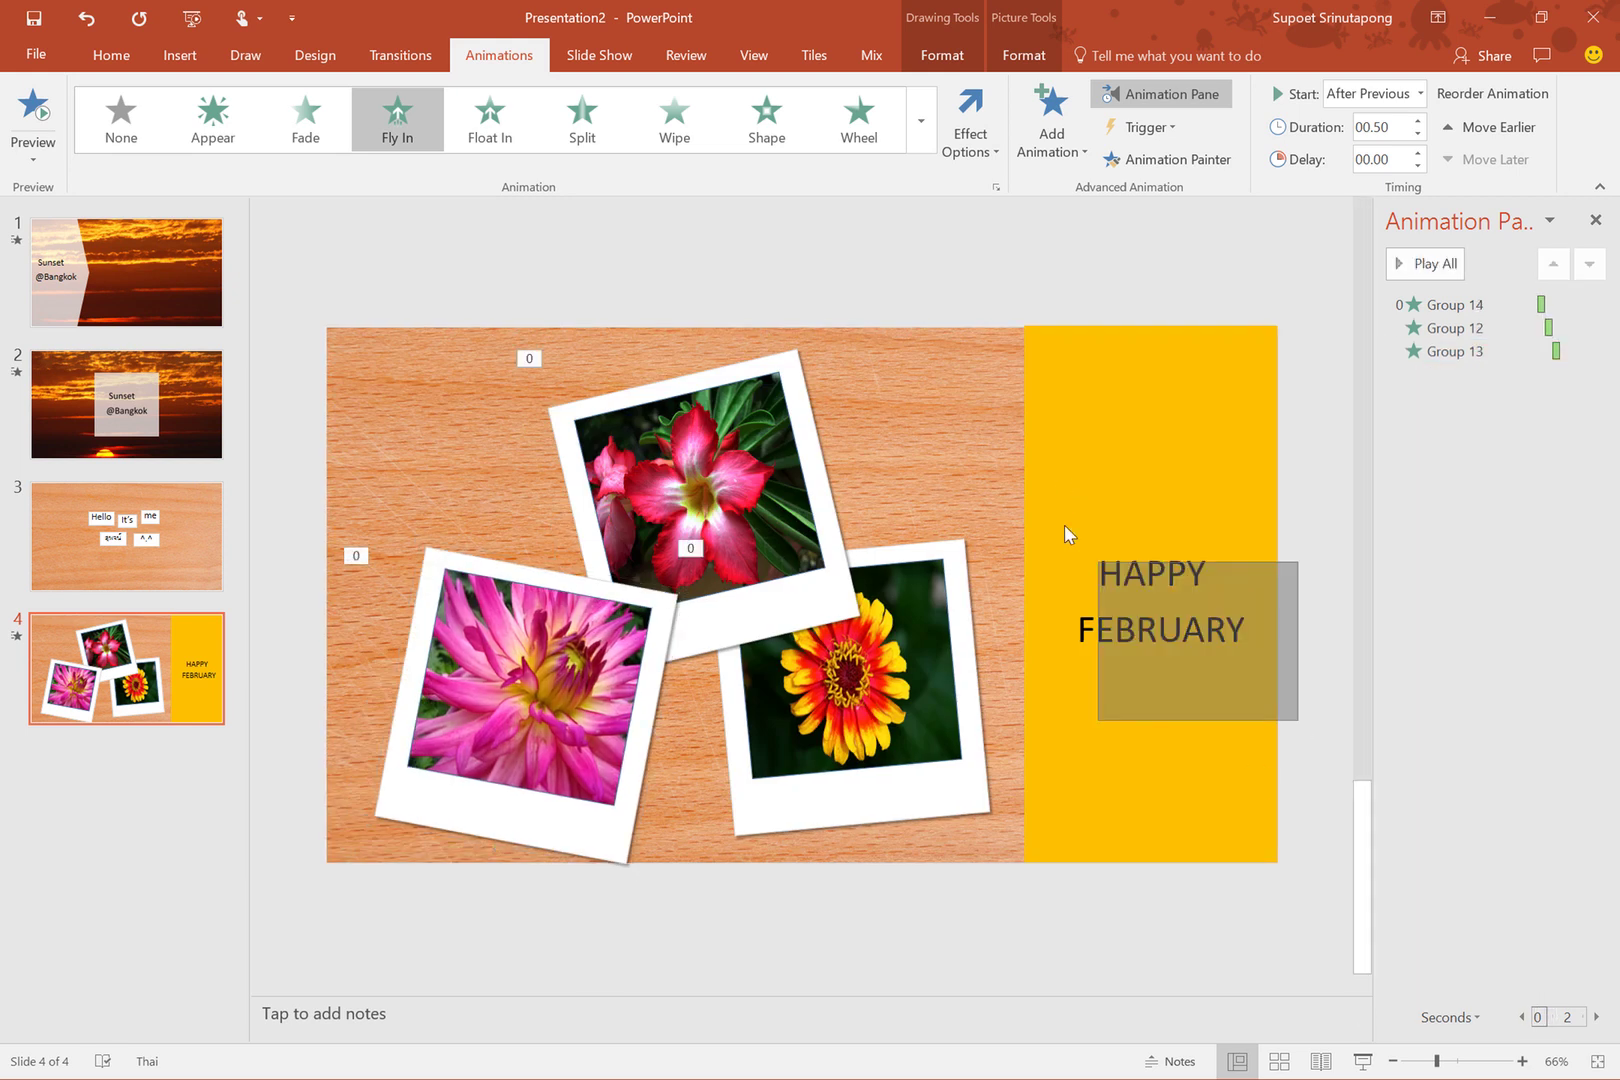
Step: Add a Fly In entrance to the HAPPY FEBRUARY text box, starting With Previous
{"action": "left_click", "coordinate": [1066, 156]}
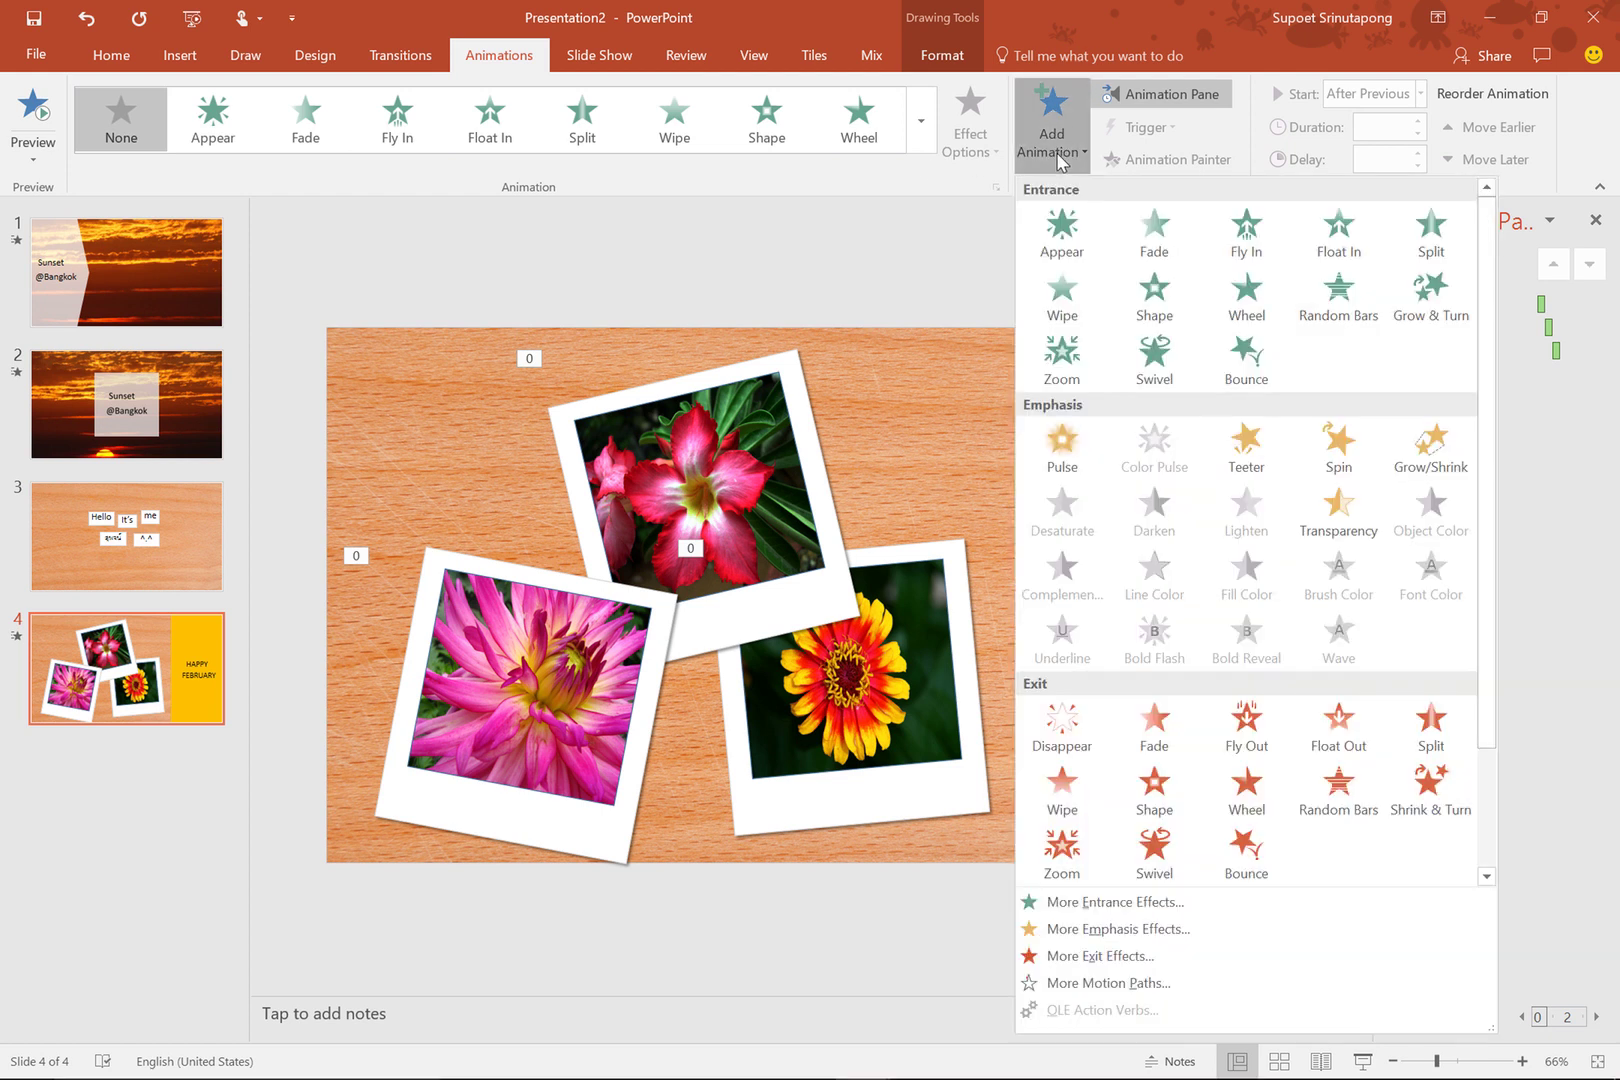
{"action": "left_click", "coordinate": [1240, 235]}
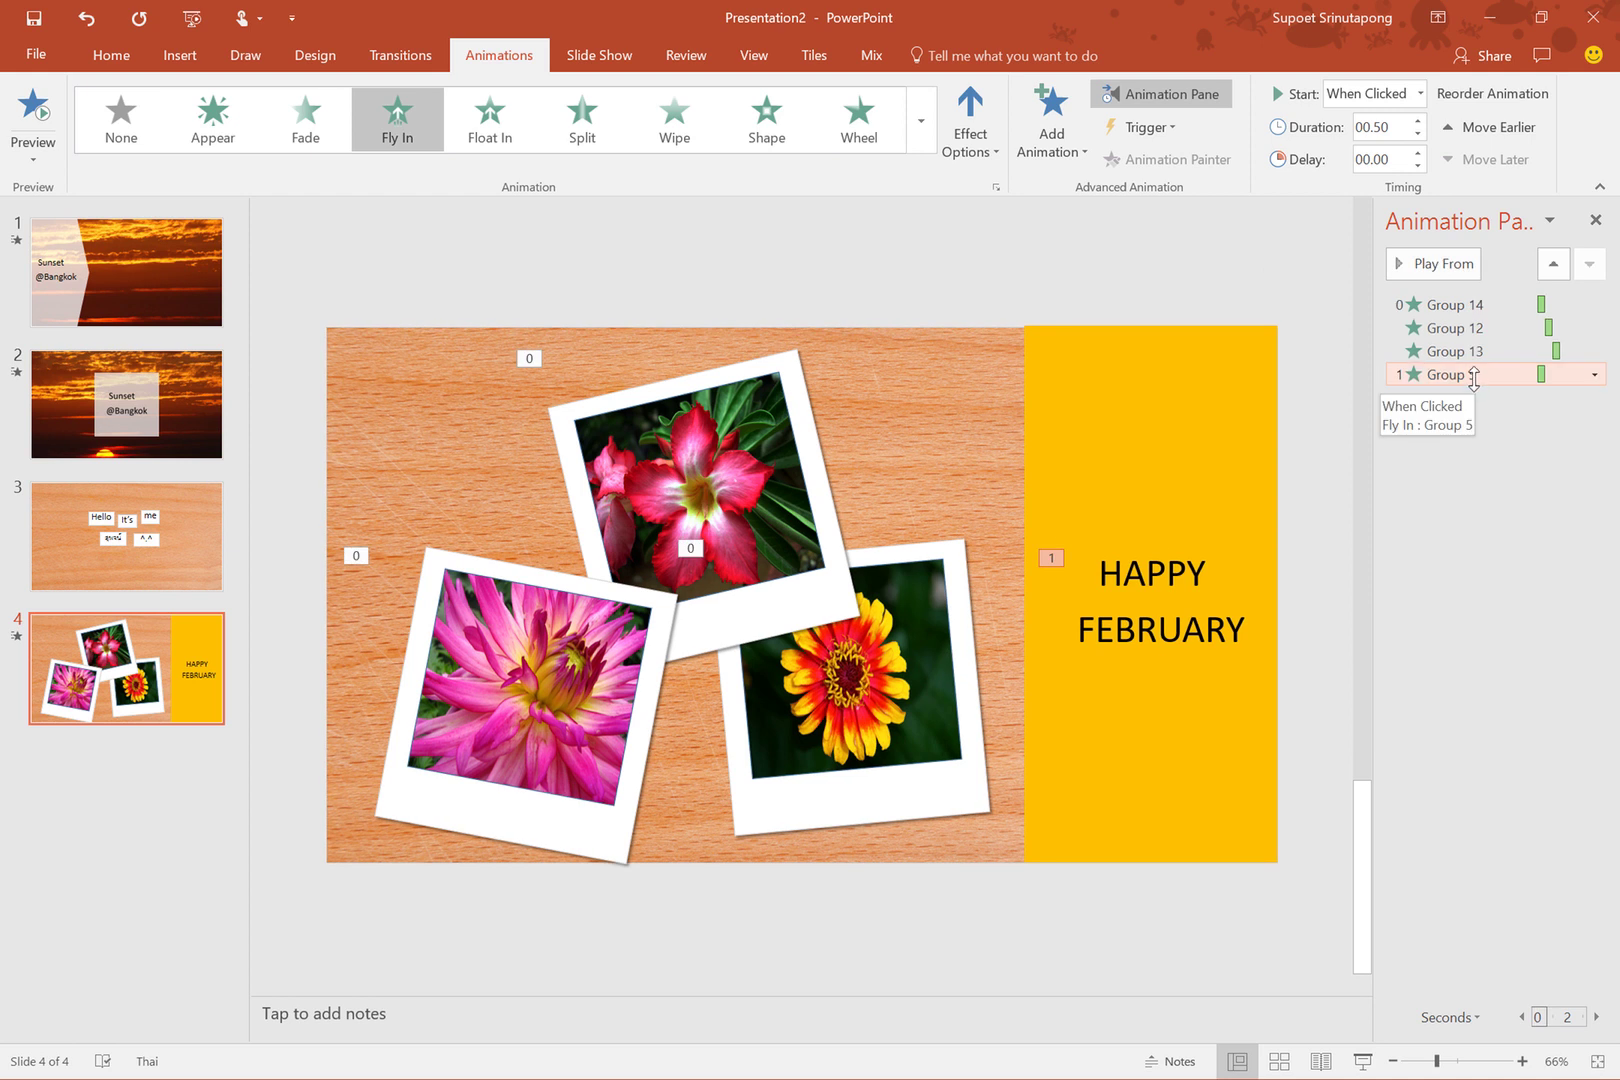
{"action": "left_click", "coordinate": [1594, 374]}
{"action": "left_click", "coordinate": [1545, 420]}
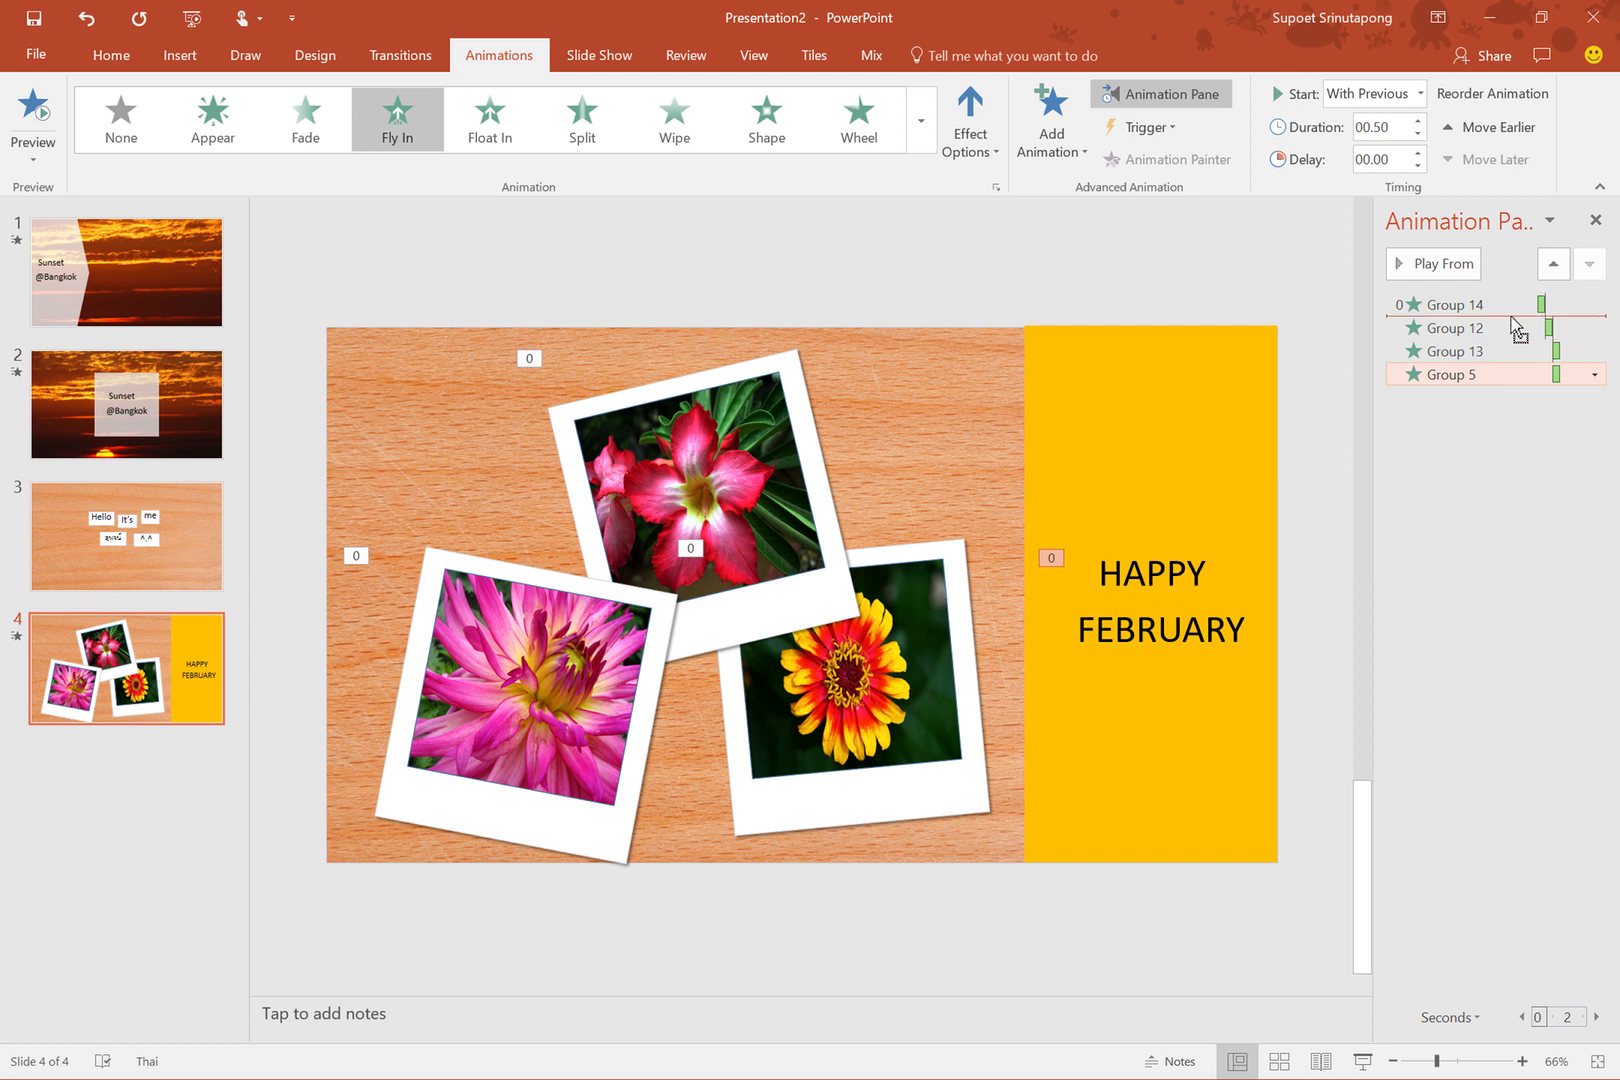
Step: Move the text animation (Group 5) to play second and preview it in Slide Show
{"action": "left_click_drag", "start_coordinate": [1513, 372], "coordinate": [1503, 325]}
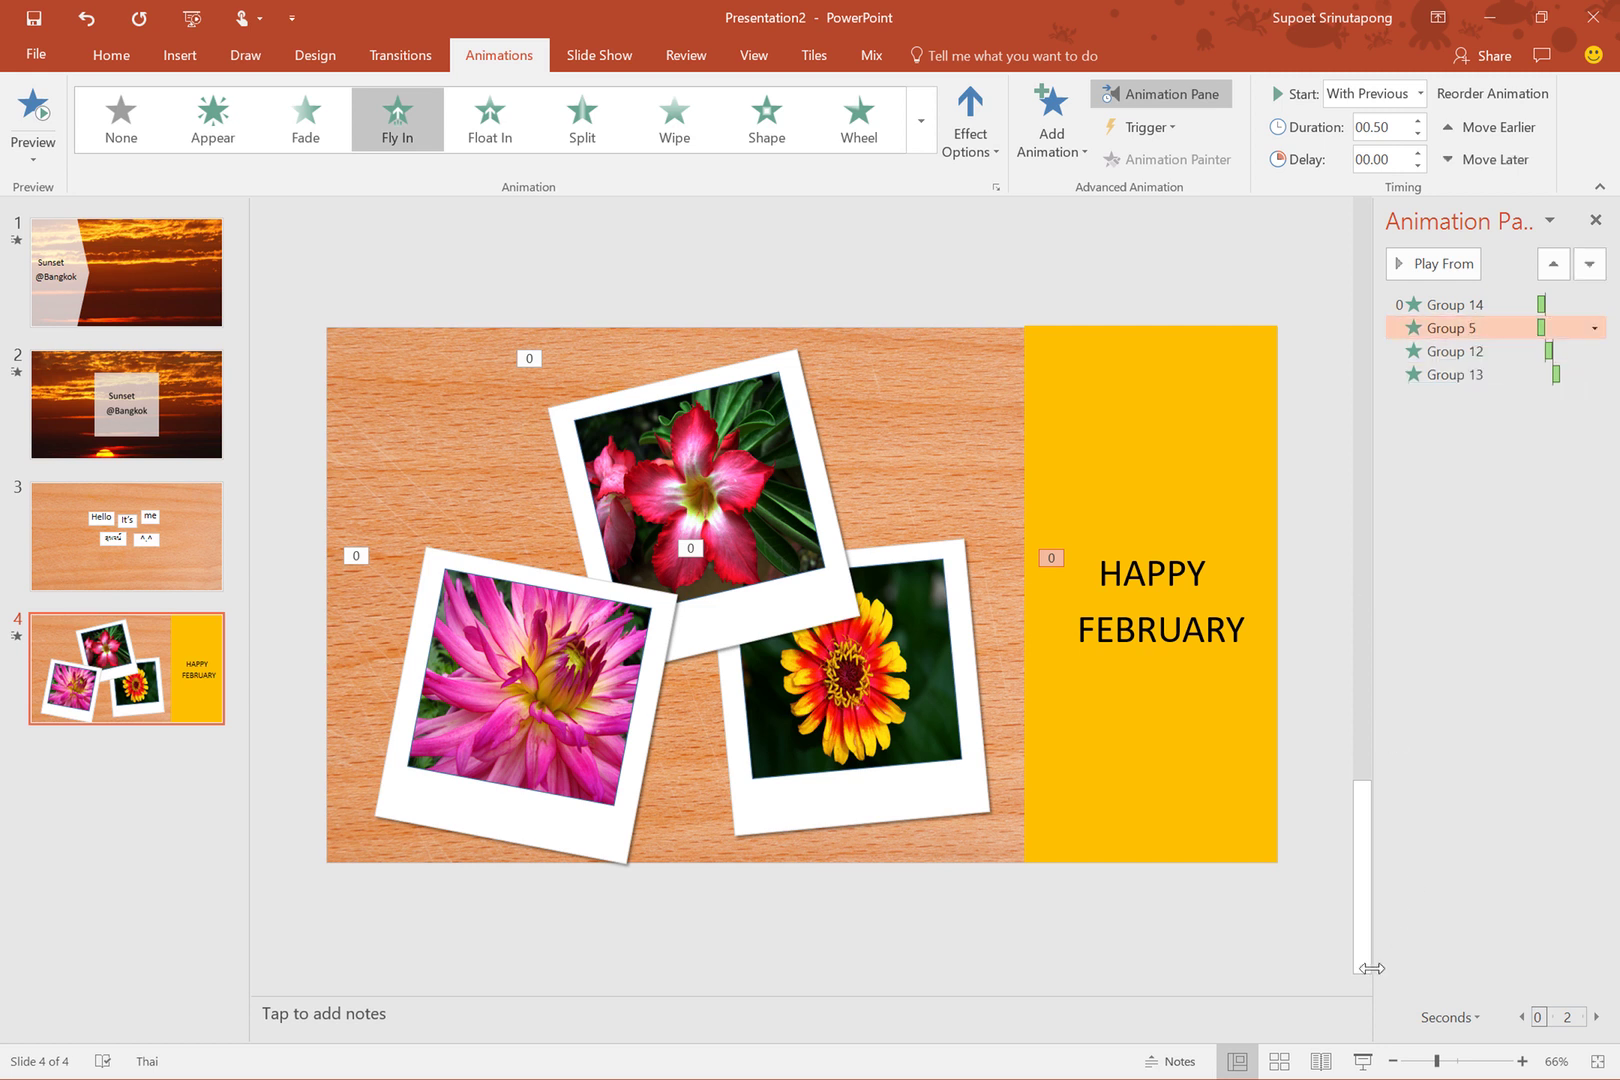
{"action": "left_click", "coordinate": [1364, 1062]}
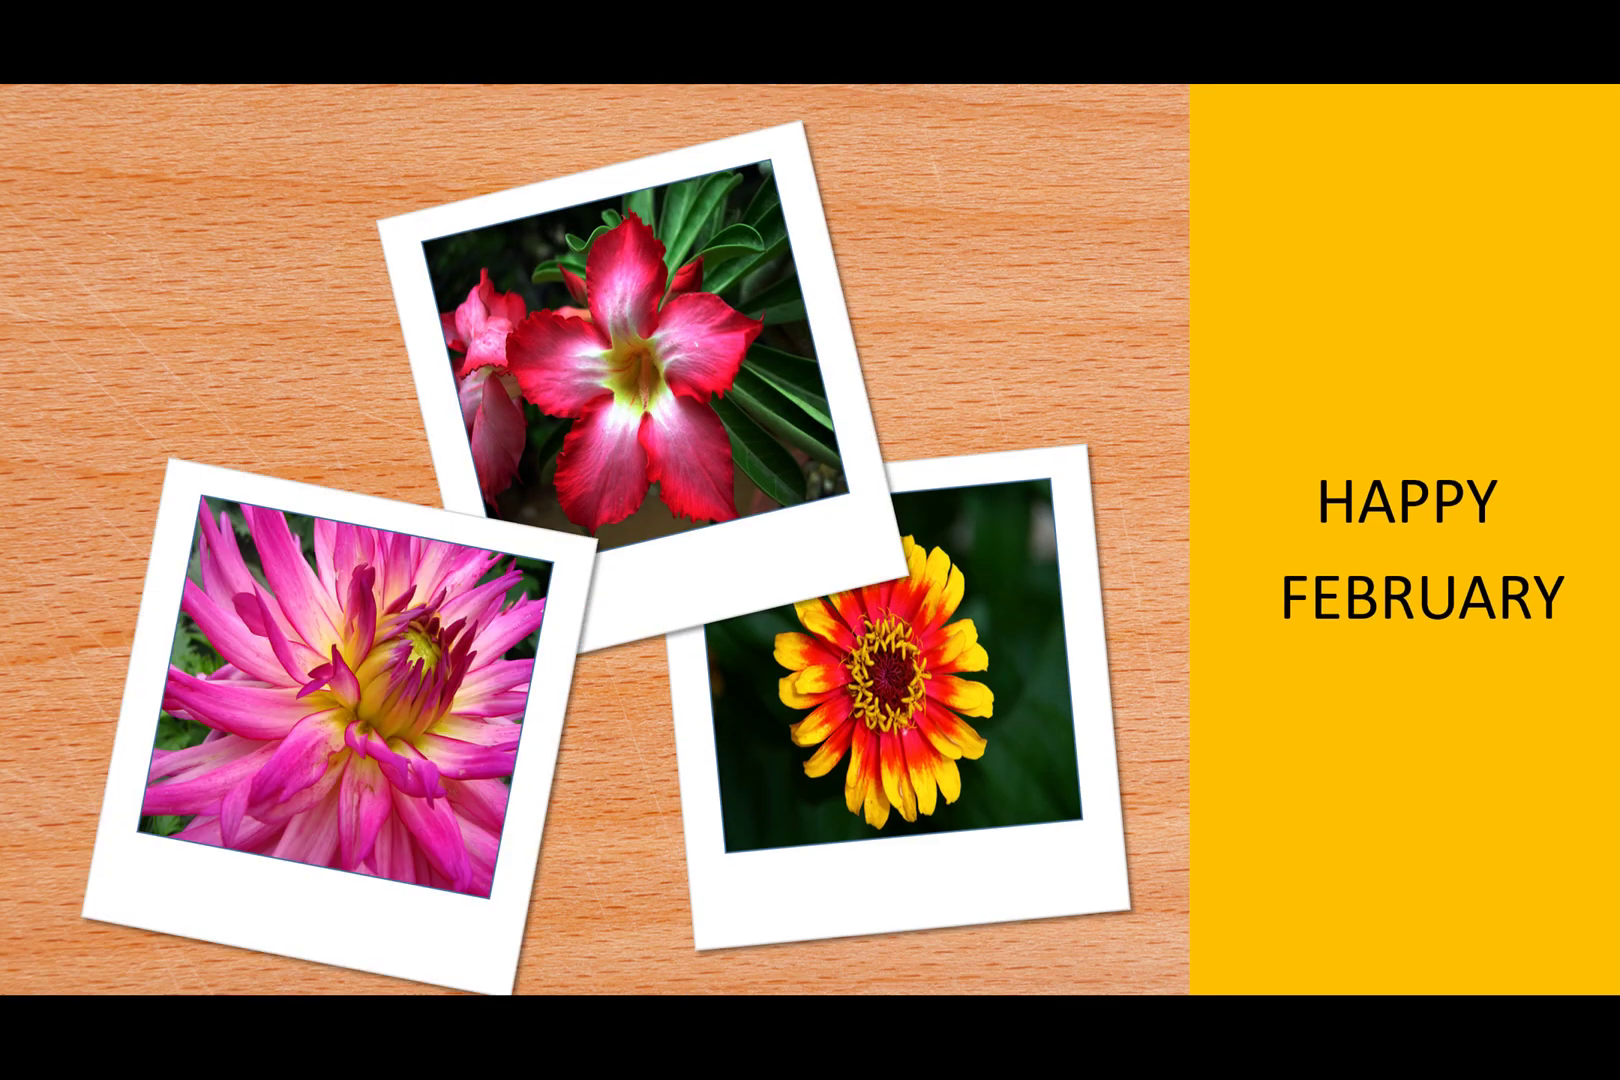
{"action": "key", "text": "Escape"}
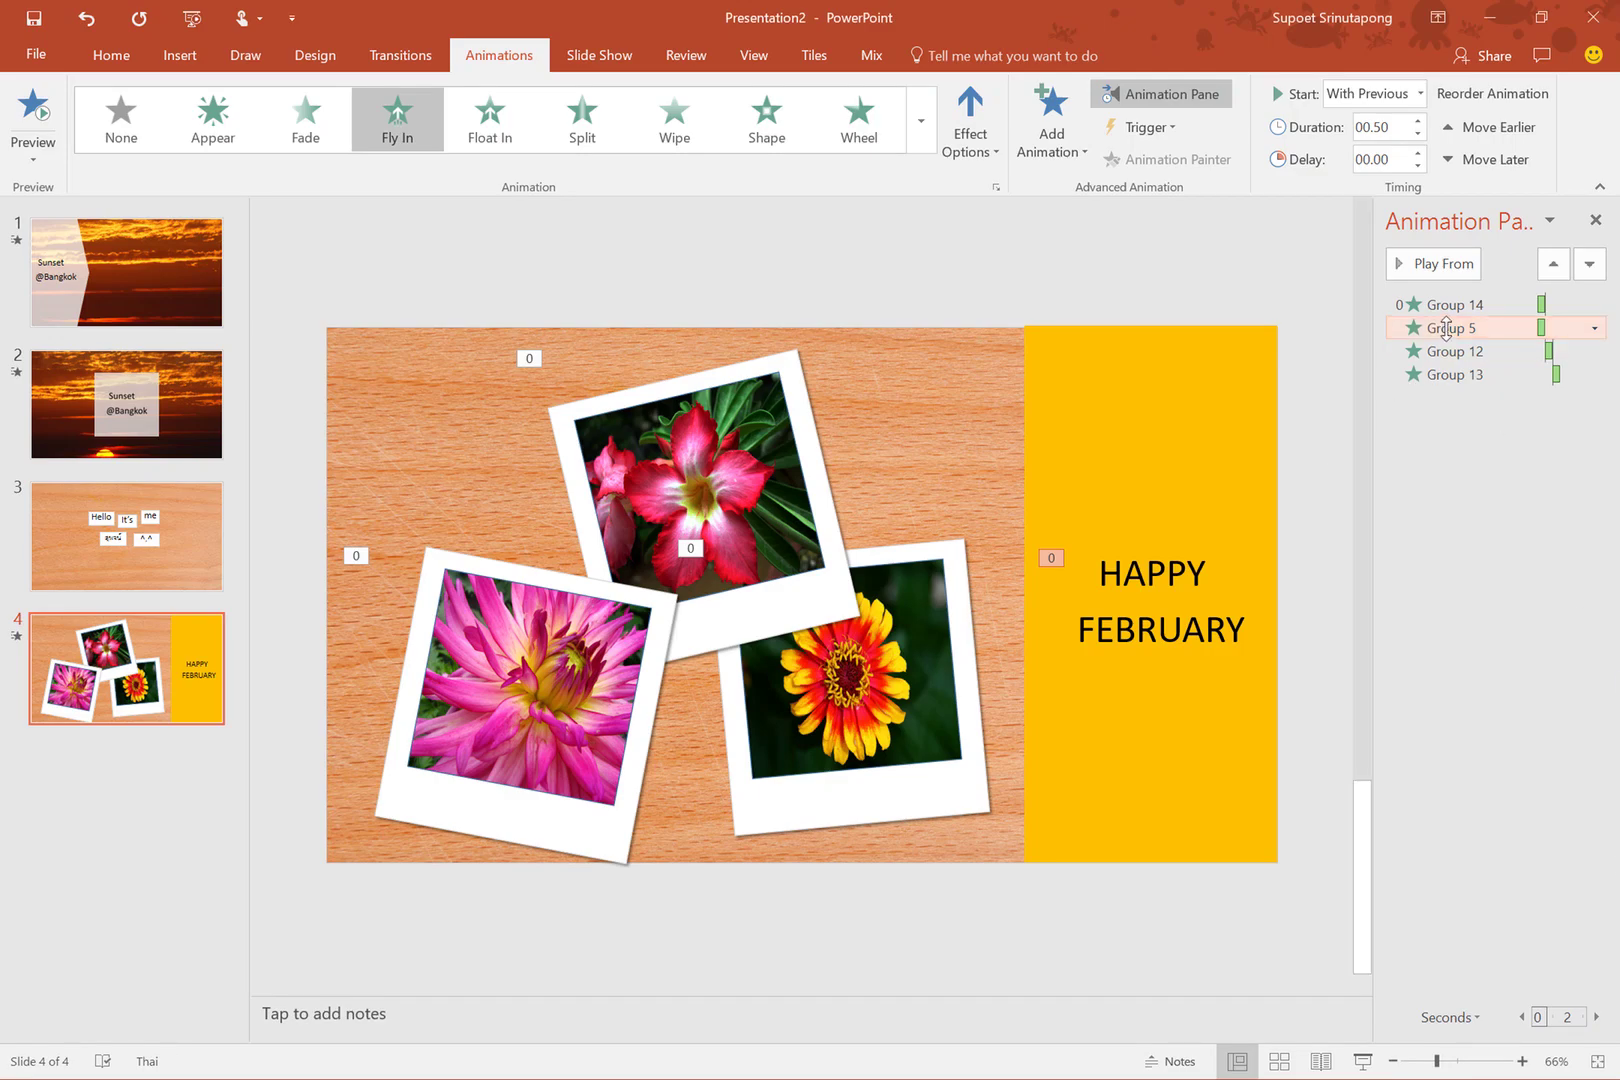
Step: Move the Group 5 text animation to the end, set it After Previous, and preview
{"action": "left_click_drag", "start_coordinate": [1447, 328], "coordinate": [1452, 390]}
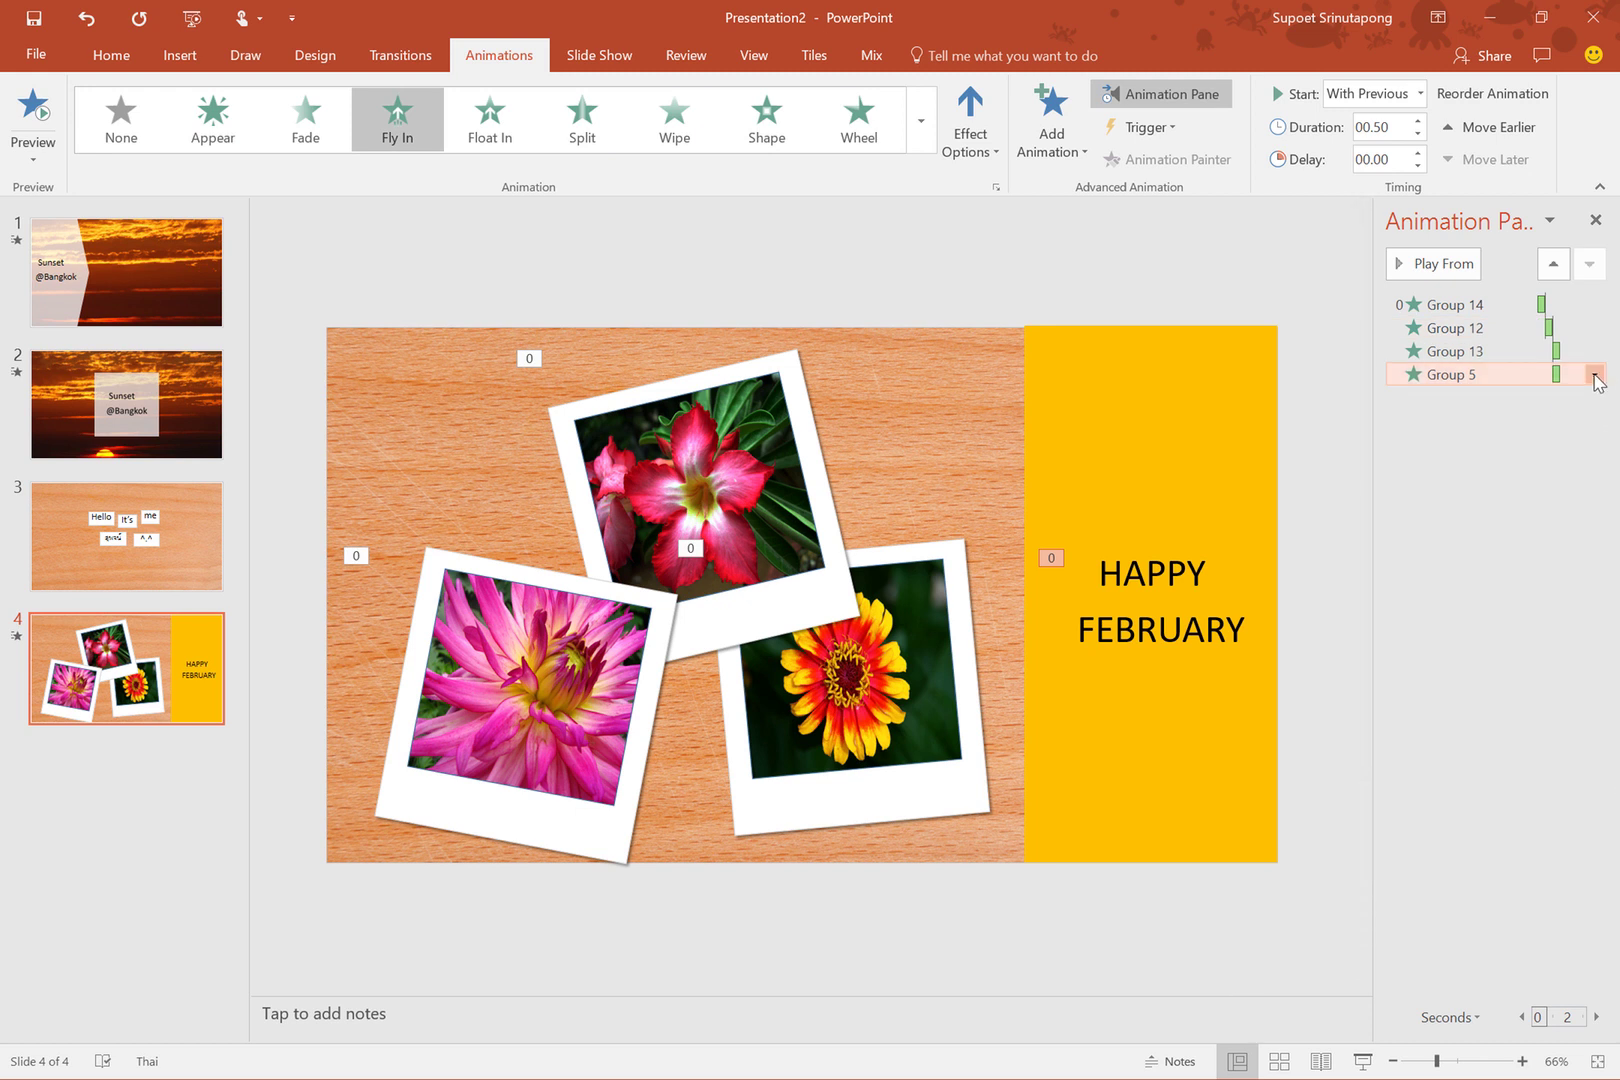
{"action": "left_click", "coordinate": [1594, 374]}
{"action": "left_click", "coordinate": [1567, 452]}
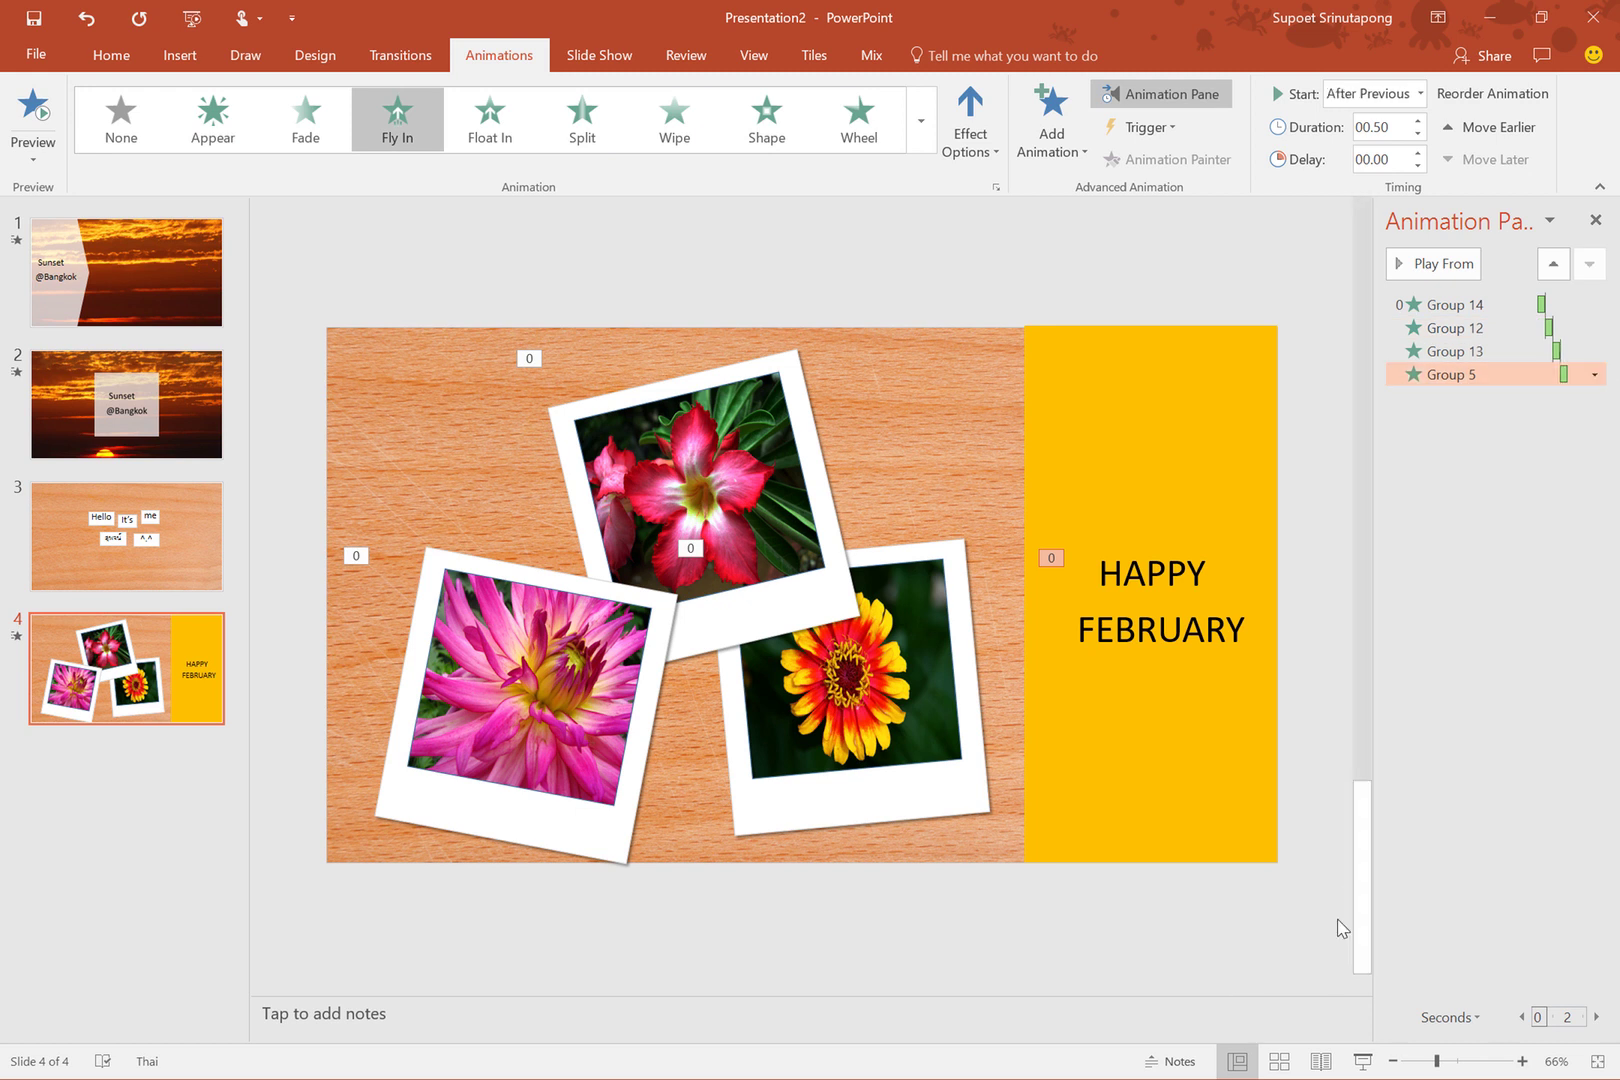
{"action": "left_click", "coordinate": [1362, 1062]}
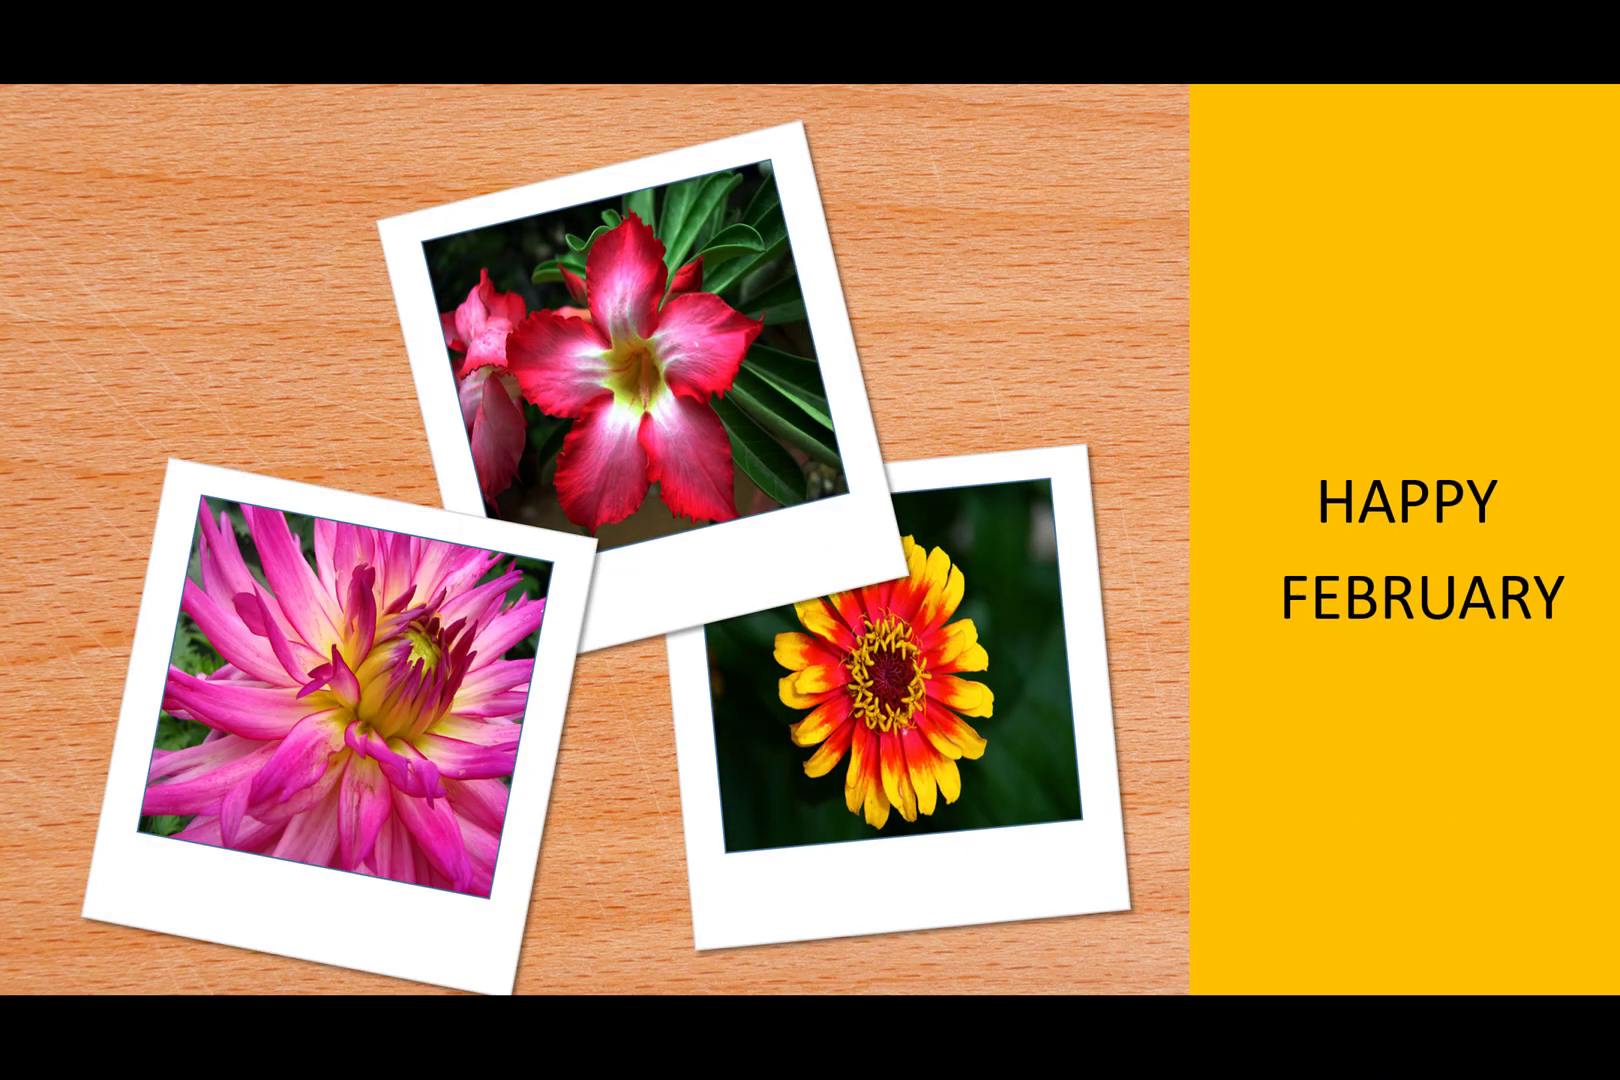
{"action": "key", "text": "Escape"}
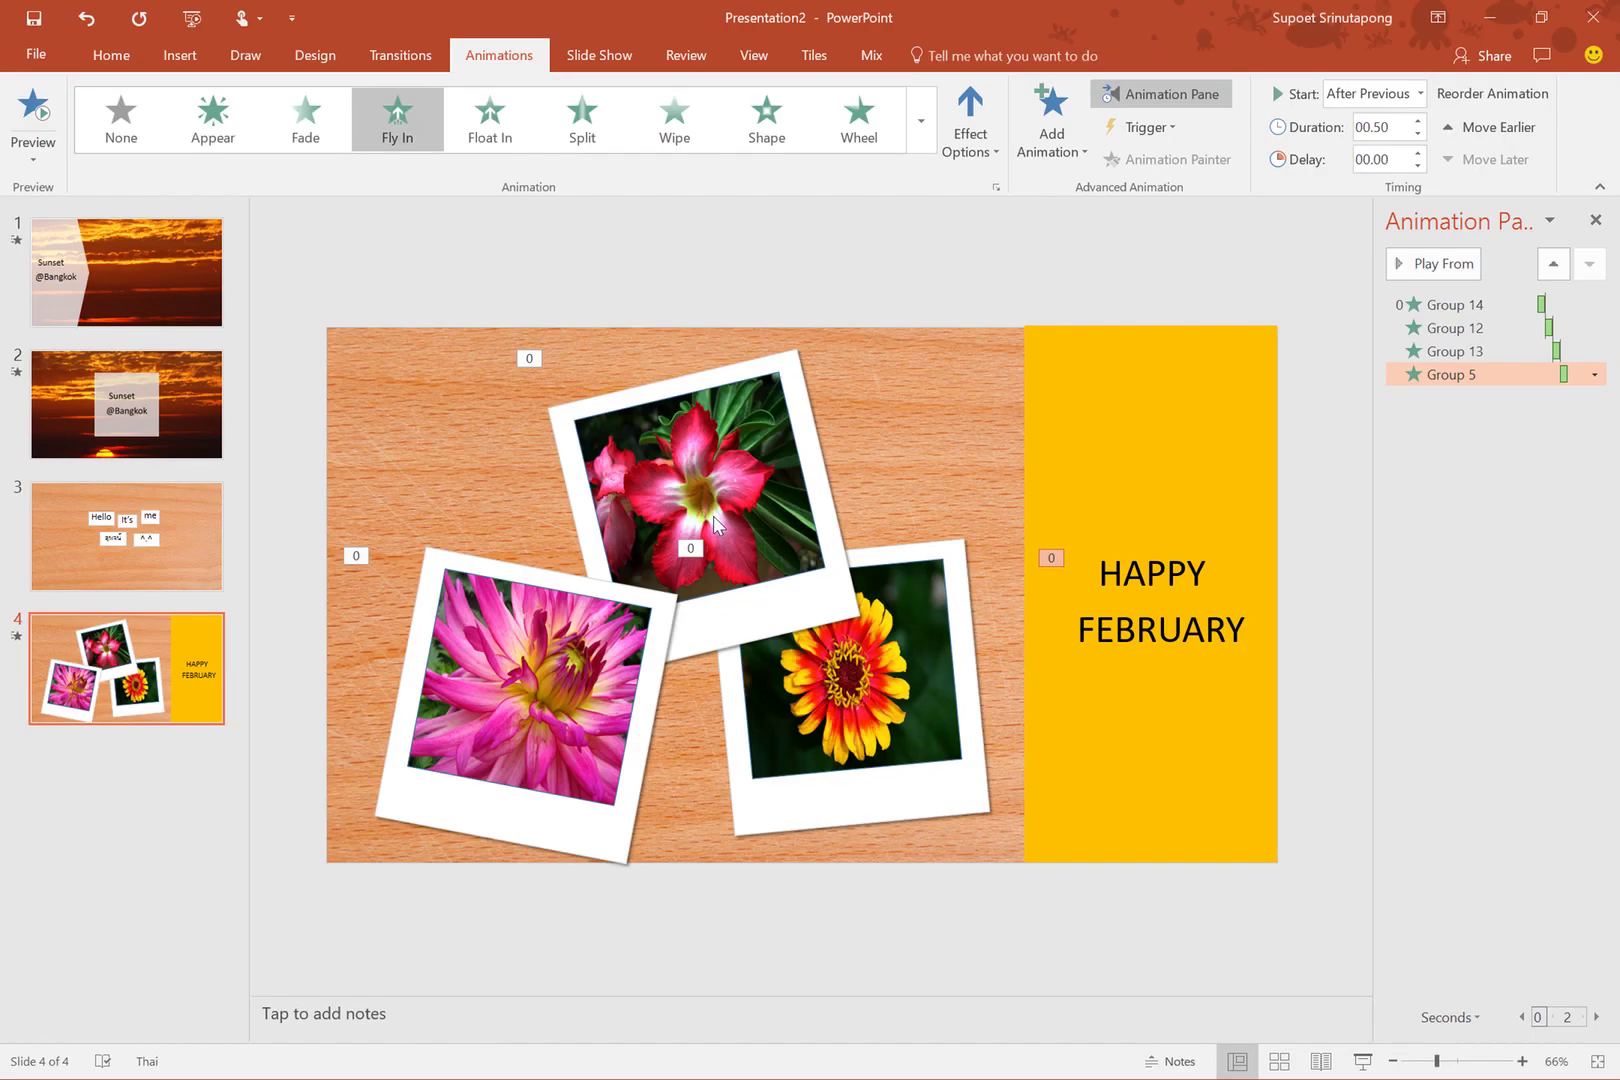
Step: Review slides 1 through 4, ending back on the flower photo slide
{"action": "left_click", "coordinate": [154, 287]}
{"action": "left_click", "coordinate": [150, 398]}
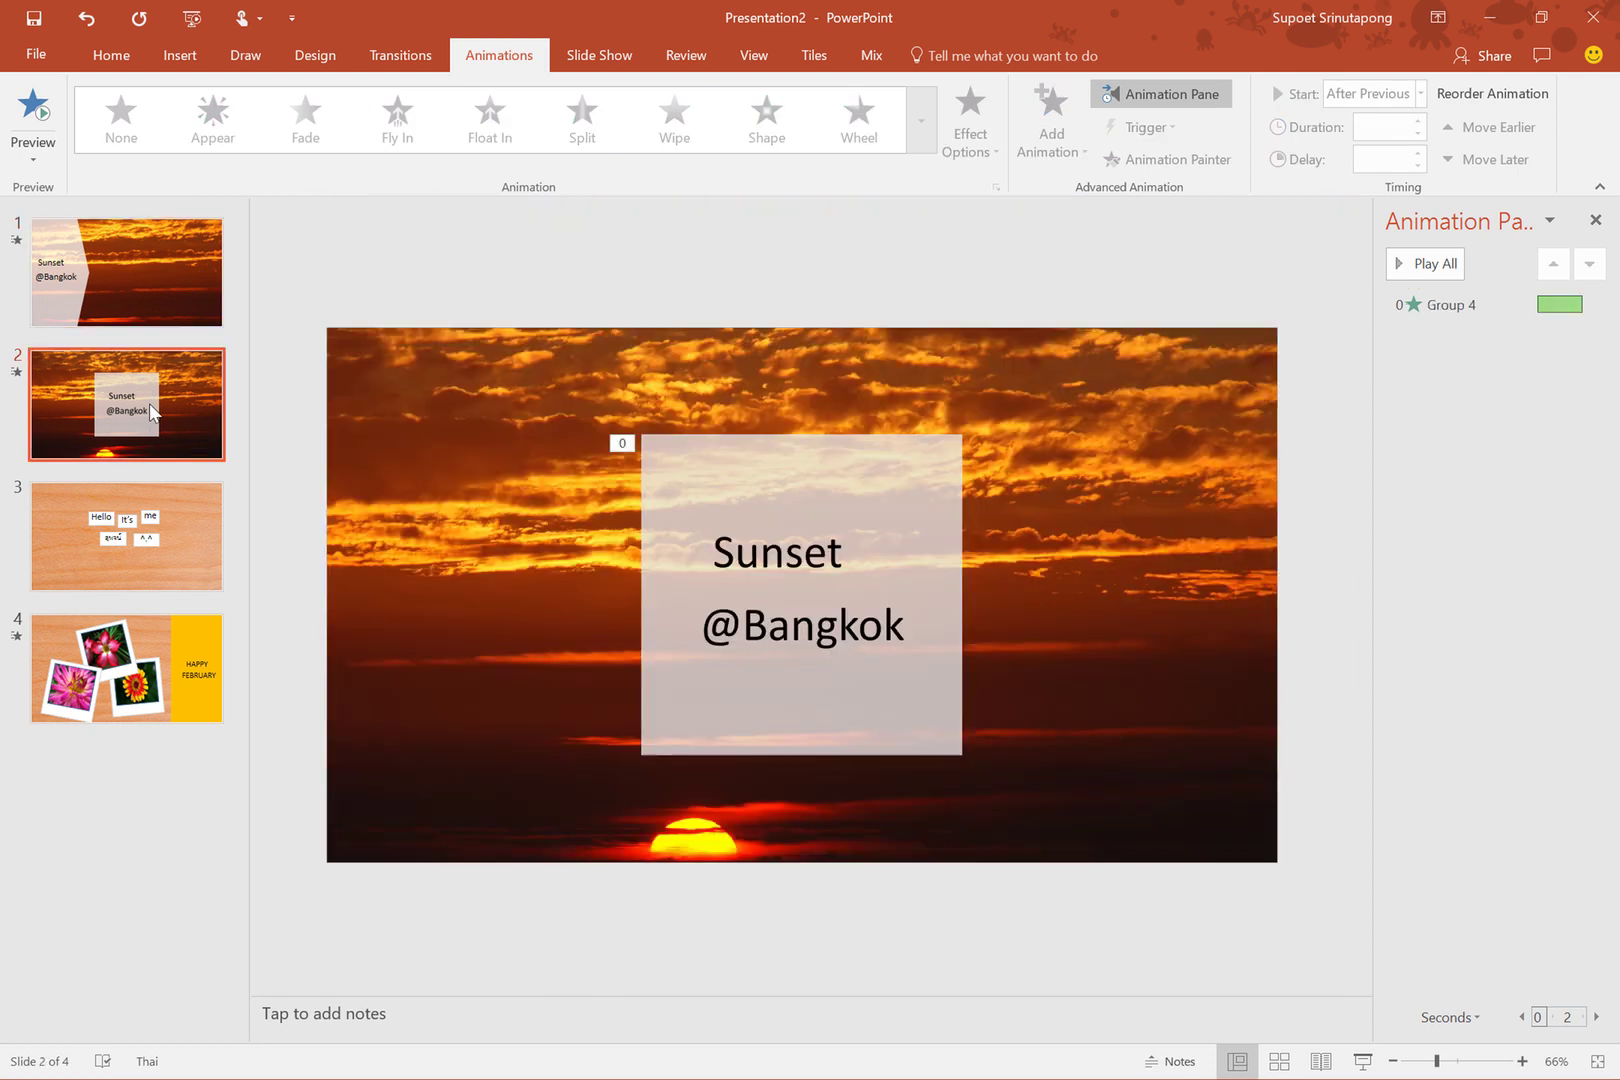
{"action": "left_click", "coordinate": [168, 523]}
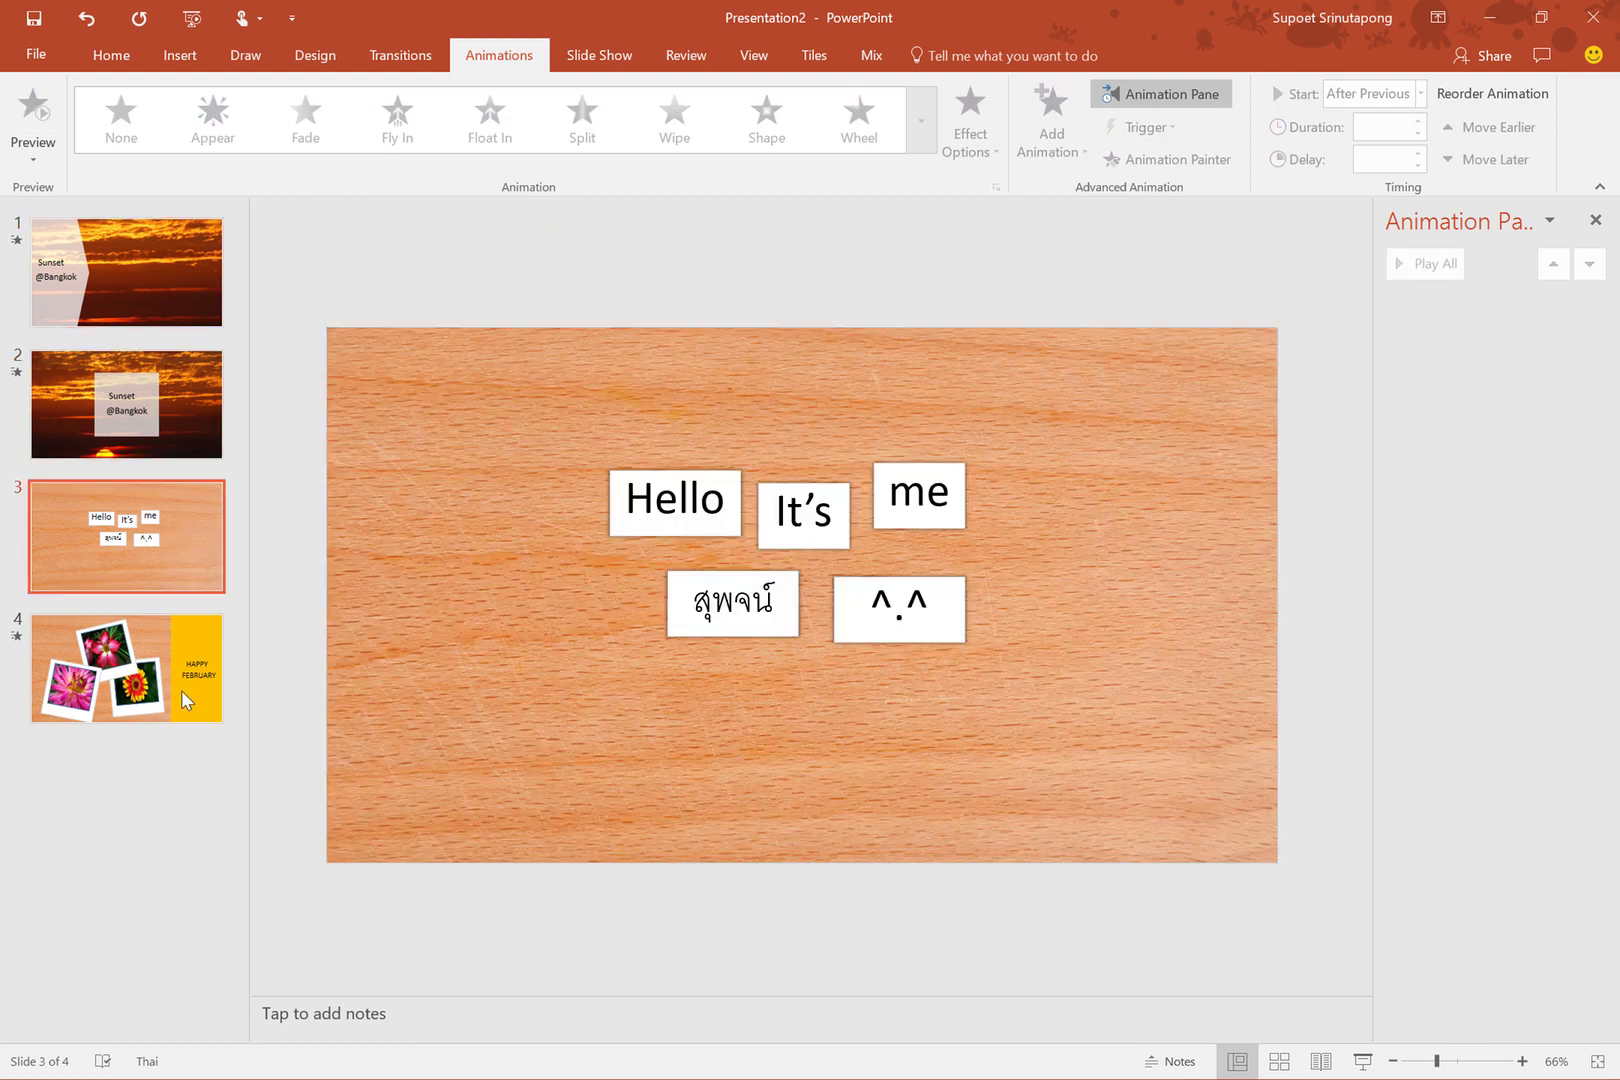
{"action": "left_click", "coordinate": [184, 692]}
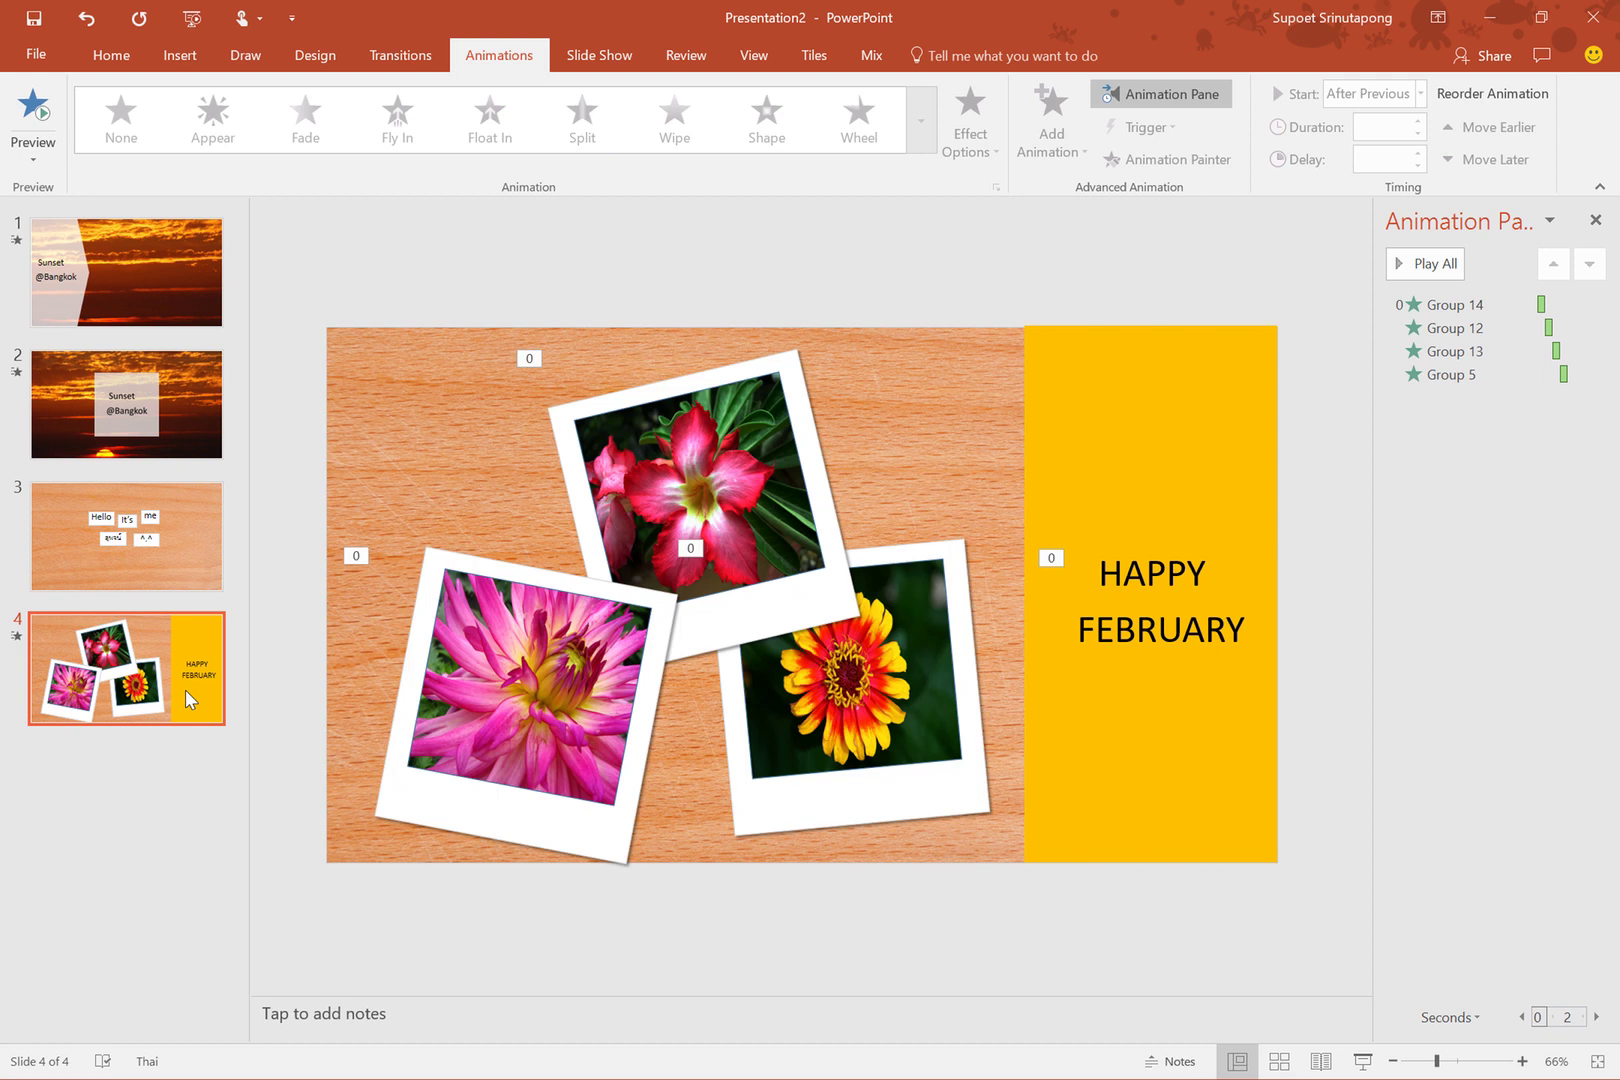